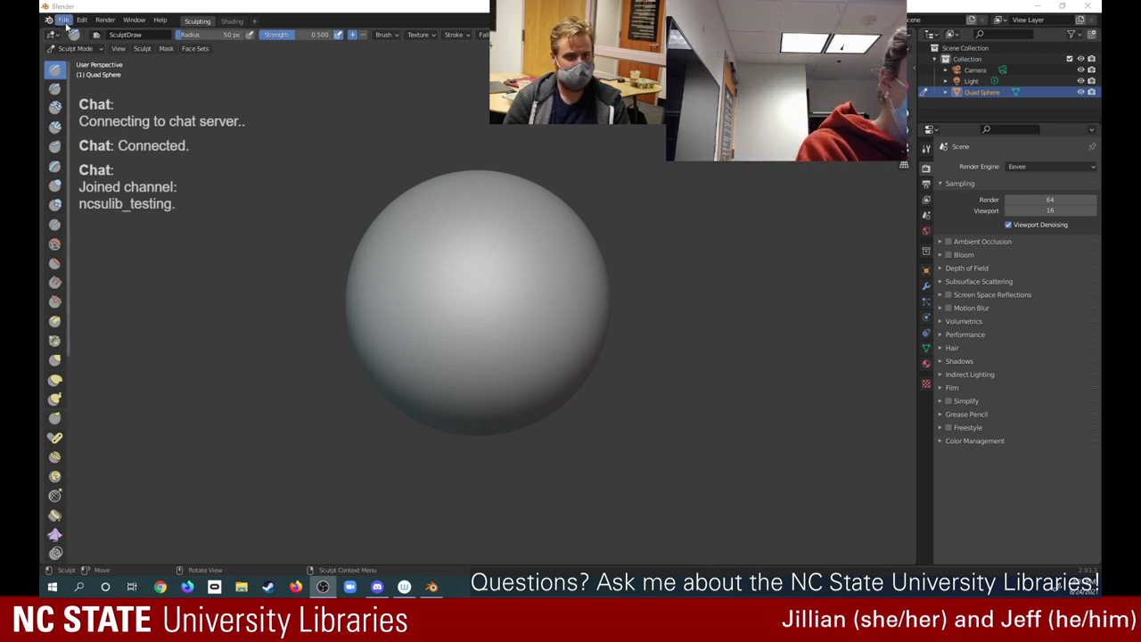
pyautogui.click(64, 22)
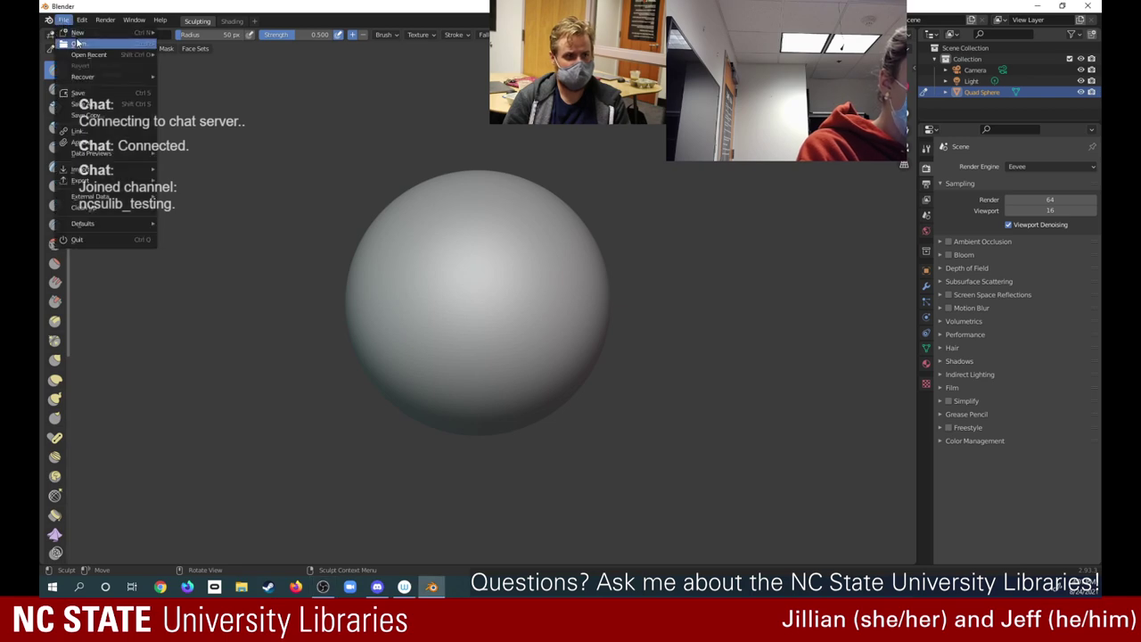
pyautogui.click(78, 42)
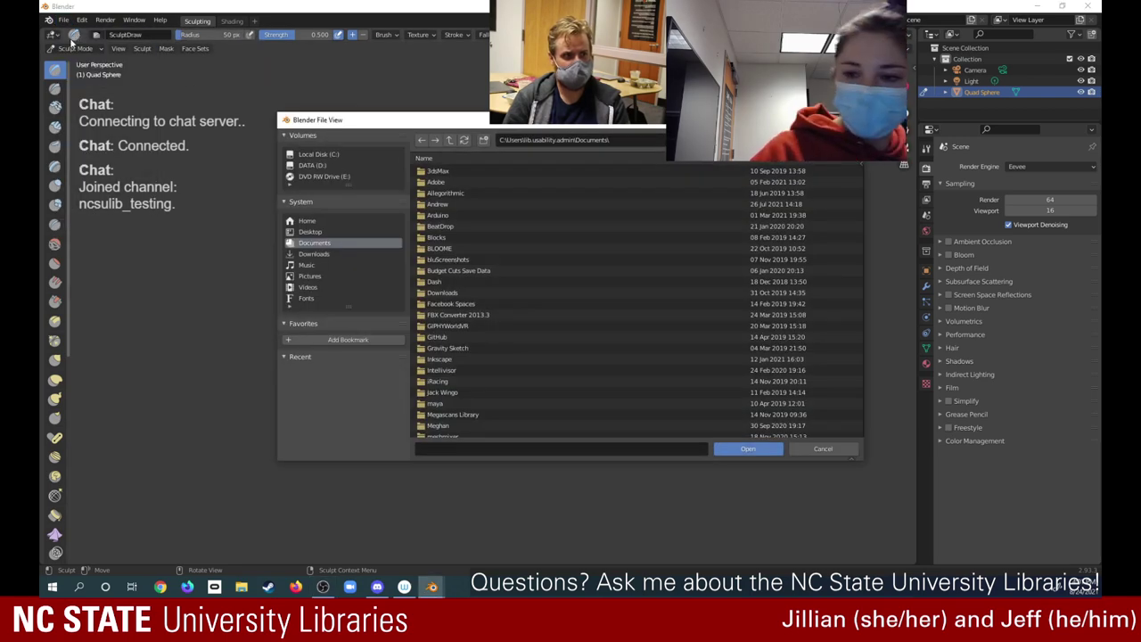
pyautogui.press('Escape')
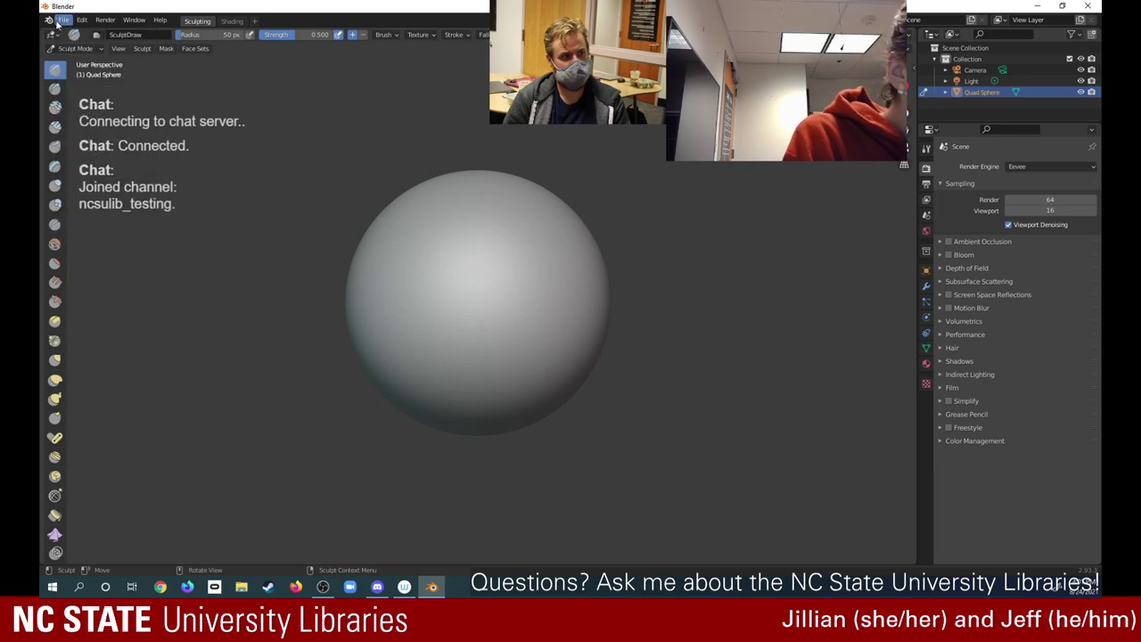
pyautogui.click(70, 23)
pyautogui.moveTo(77, 34)
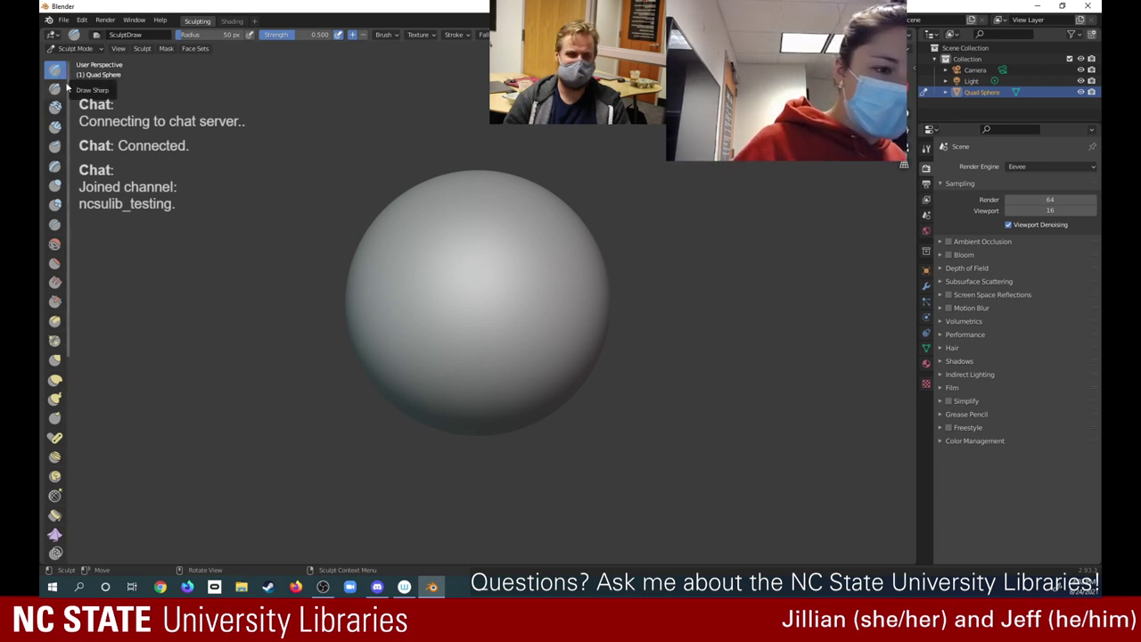
pyautogui.rightClick(89, 189)
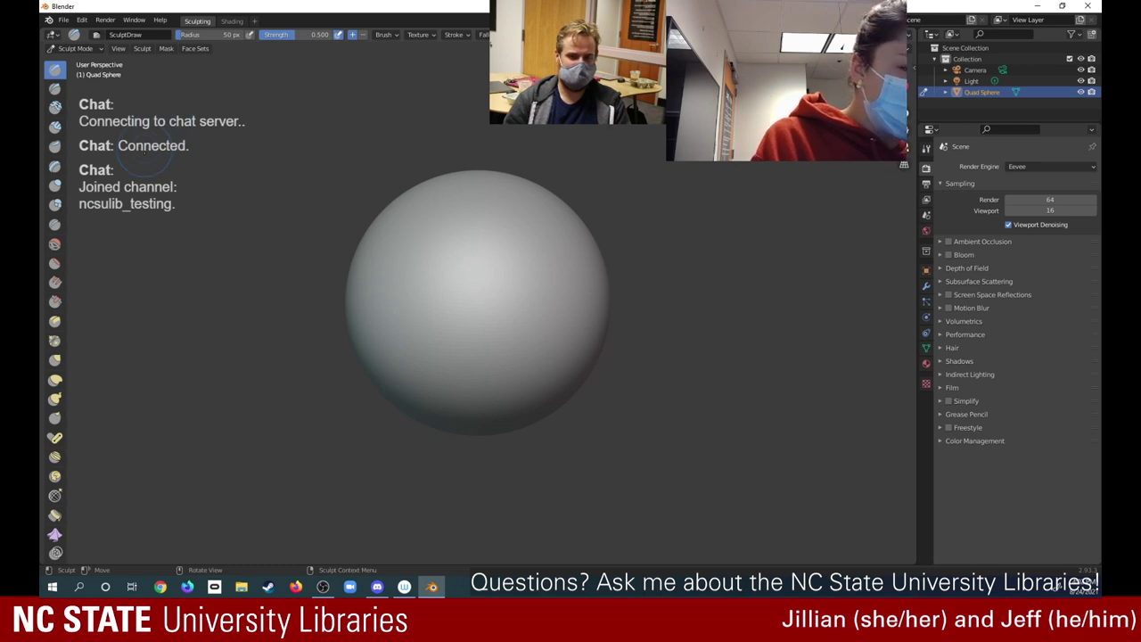
# Raise a cluster of rounded bumps across the upper front of the sphere with the Blob brush
pyautogui.click(55, 204)
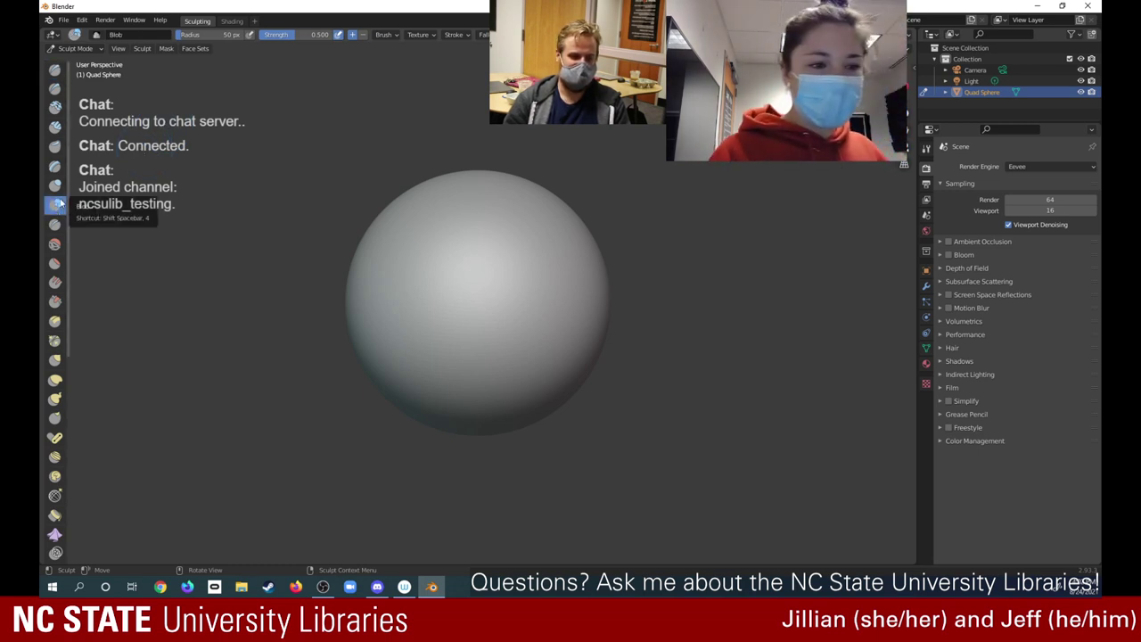
pyautogui.moveTo(477, 185)
pyautogui.mouseDown()
pyautogui.moveTo(481, 172)
pyautogui.moveTo(433, 202)
pyautogui.moveTo(503, 186)
pyautogui.moveTo(511, 198)
pyautogui.moveTo(543, 172)
pyautogui.mouseUp()
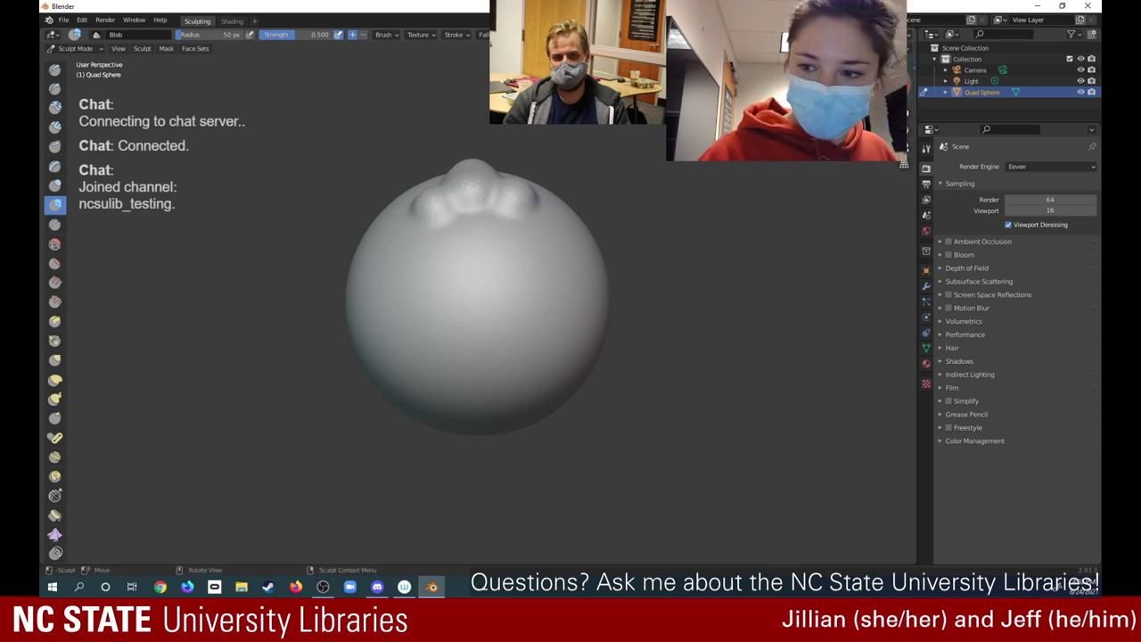
pyautogui.moveTo(547, 213); pyautogui.dragTo(580, 189)
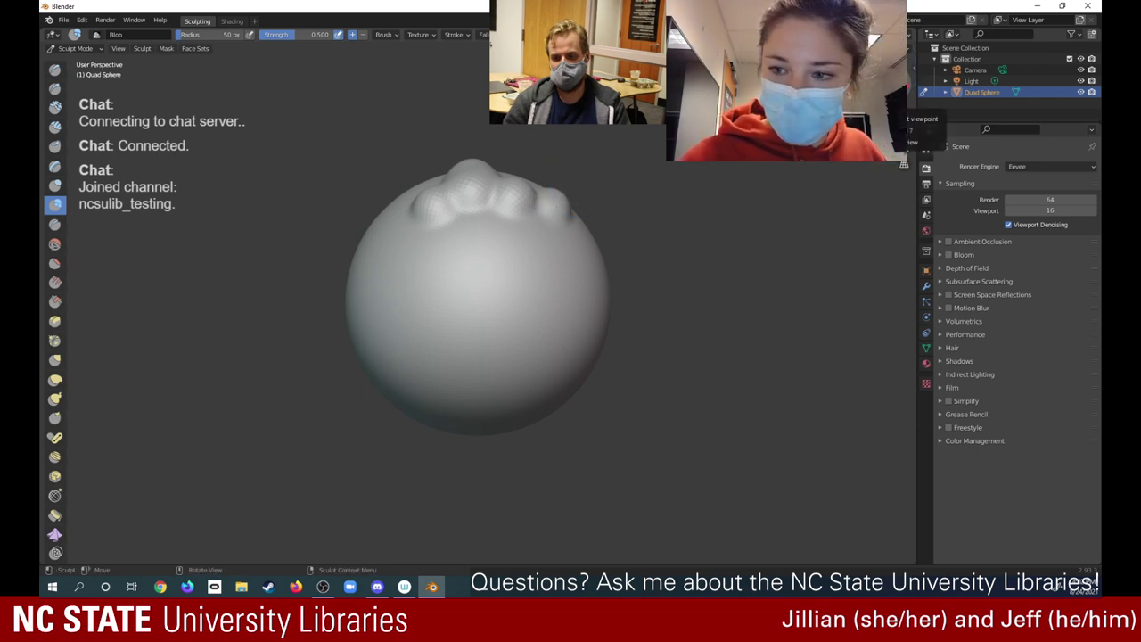
pyautogui.moveTo(878, 93)
pyautogui.mouseDown()
pyautogui.moveTo(878, 121)
pyautogui.moveTo(852, 114)
pyautogui.moveTo(889, 91)
pyautogui.moveTo(888, 108)
pyautogui.moveTo(863, 116)
pyautogui.moveTo(879, 101)
pyautogui.mouseUp()
pyautogui.moveTo(866, 148); pyautogui.dragTo(870, 155)
pyautogui.moveTo(530, 197); pyautogui.dragTo(539, 199)
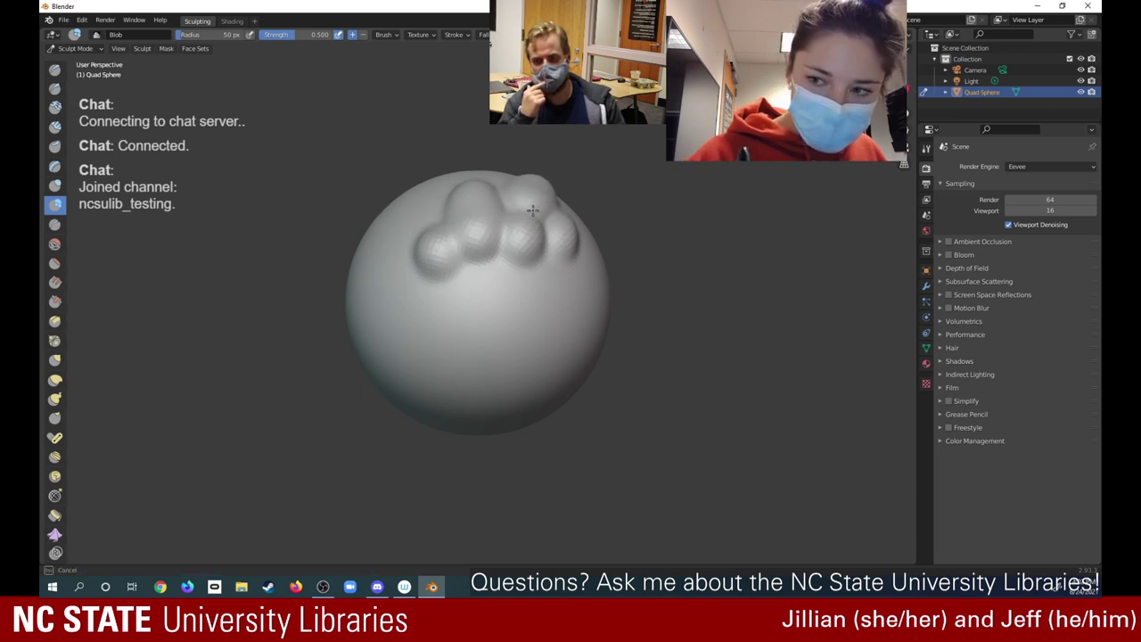
pyautogui.moveTo(532, 210); pyautogui.dragTo(526, 177)
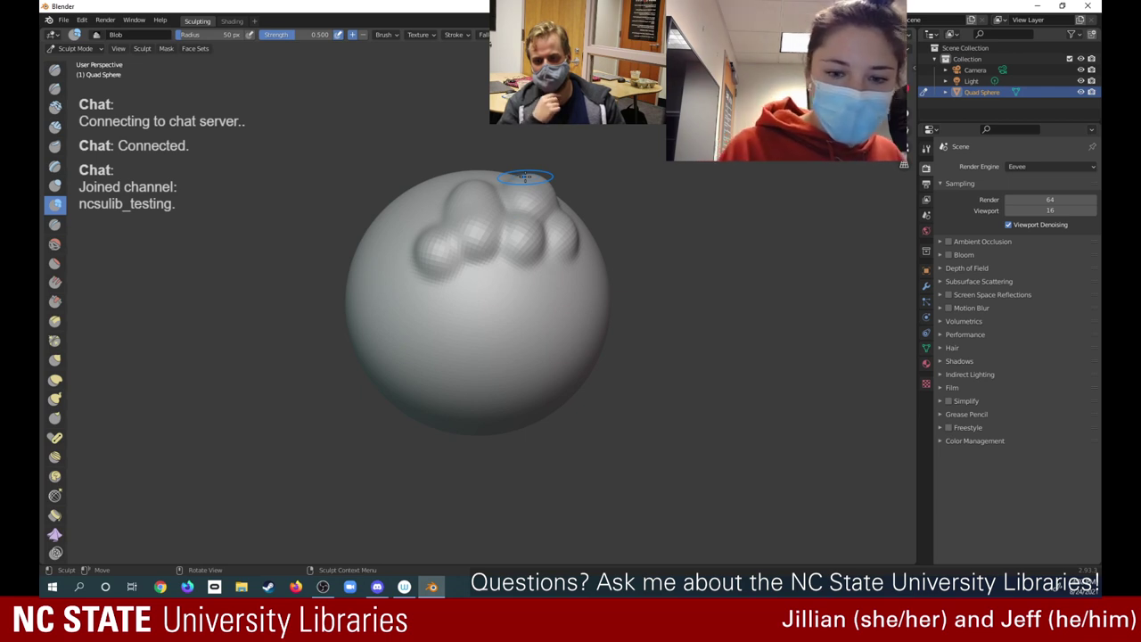
# Extend the Blob bumps over the crown of the sphere and down the adjoining upper side
pyautogui.moveTo(435, 202)
pyautogui.mouseDown()
pyautogui.moveTo(421, 226)
pyautogui.moveTo(448, 216)
pyautogui.mouseUp()
pyautogui.rightClick(437, 189)
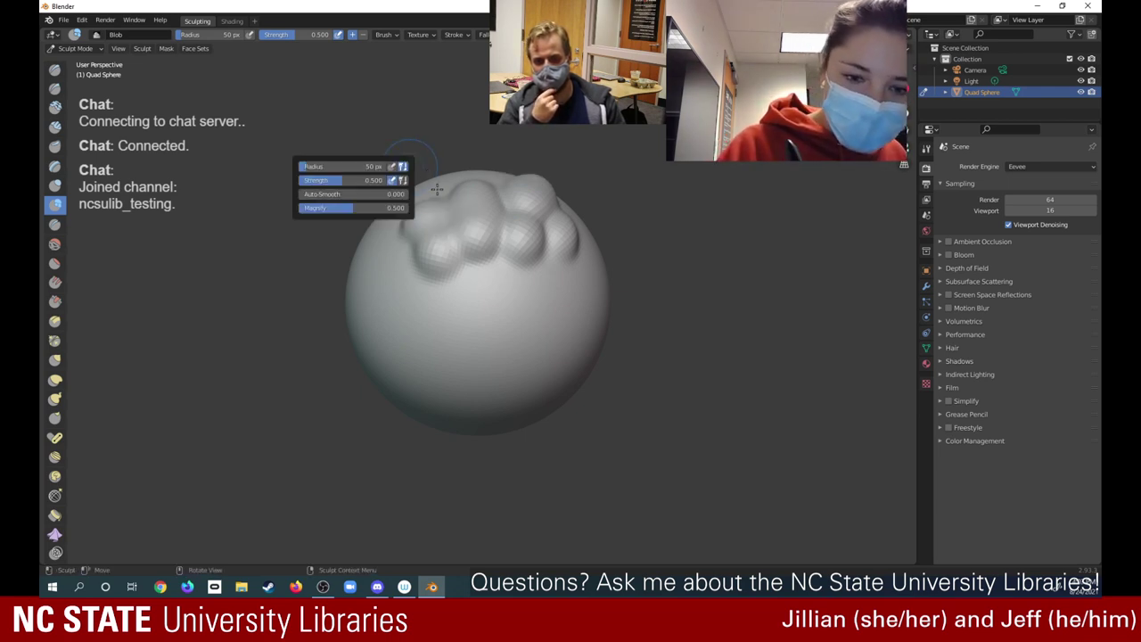
pyautogui.moveTo(439, 193)
pyautogui.mouseDown()
pyautogui.moveTo(444, 220)
pyautogui.moveTo(389, 244)
pyautogui.moveTo(396, 210)
pyautogui.mouseUp()
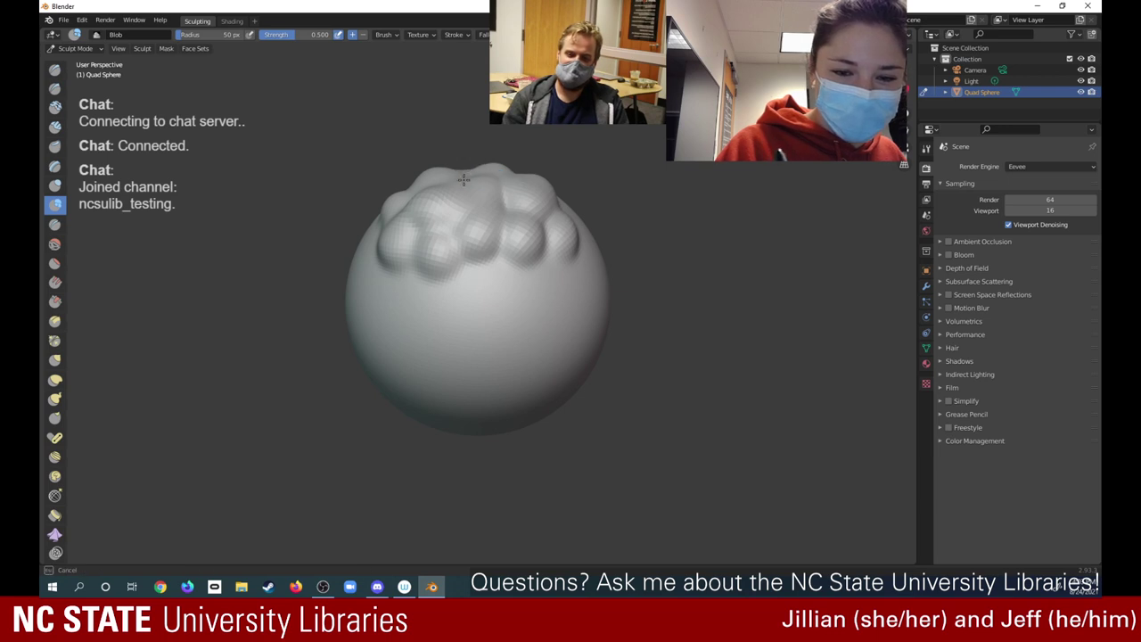
pyautogui.moveTo(465, 170); pyautogui.dragTo(458, 172)
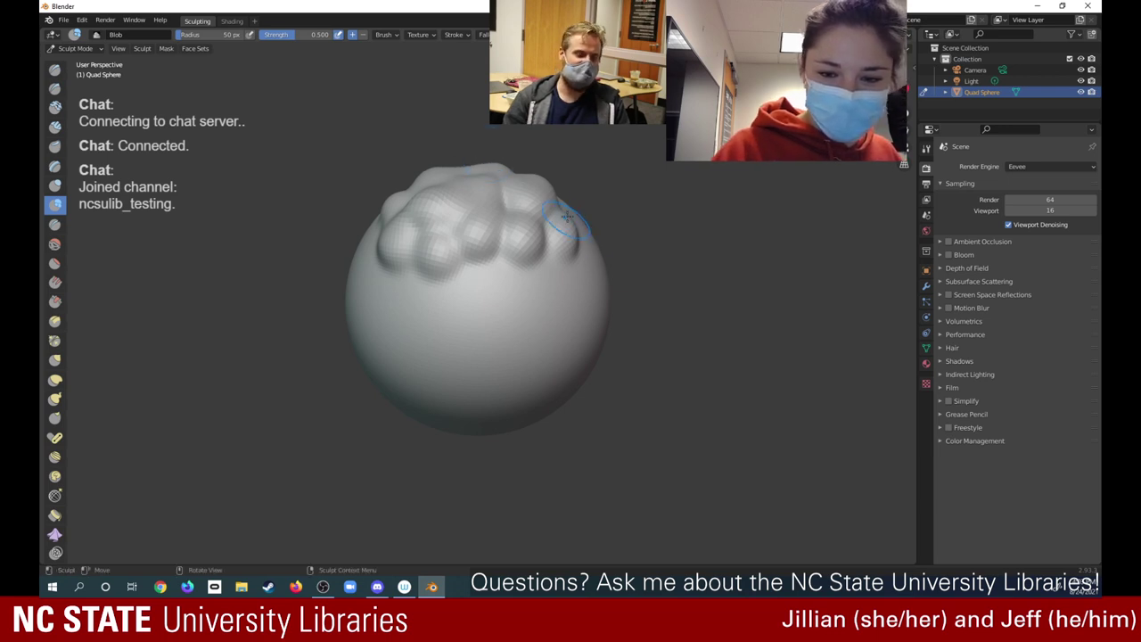
pyautogui.moveTo(466, 168); pyautogui.dragTo(511, 246, button='middle')
pyautogui.moveTo(510, 245)
pyautogui.mouseDown()
pyautogui.moveTo(517, 309)
pyautogui.moveTo(550, 255)
pyautogui.moveTo(539, 260)
pyautogui.moveTo(534, 227)
pyautogui.moveTo(537, 237)
pyautogui.moveTo(517, 226)
pyautogui.mouseUp()
pyautogui.moveTo(547, 192)
pyautogui.mouseDown()
pyautogui.moveTo(559, 204)
pyautogui.moveTo(530, 191)
pyautogui.moveTo(513, 191)
pyautogui.moveTo(505, 209)
pyautogui.moveTo(457, 198)
pyautogui.moveTo(481, 183)
pyautogui.mouseUp()
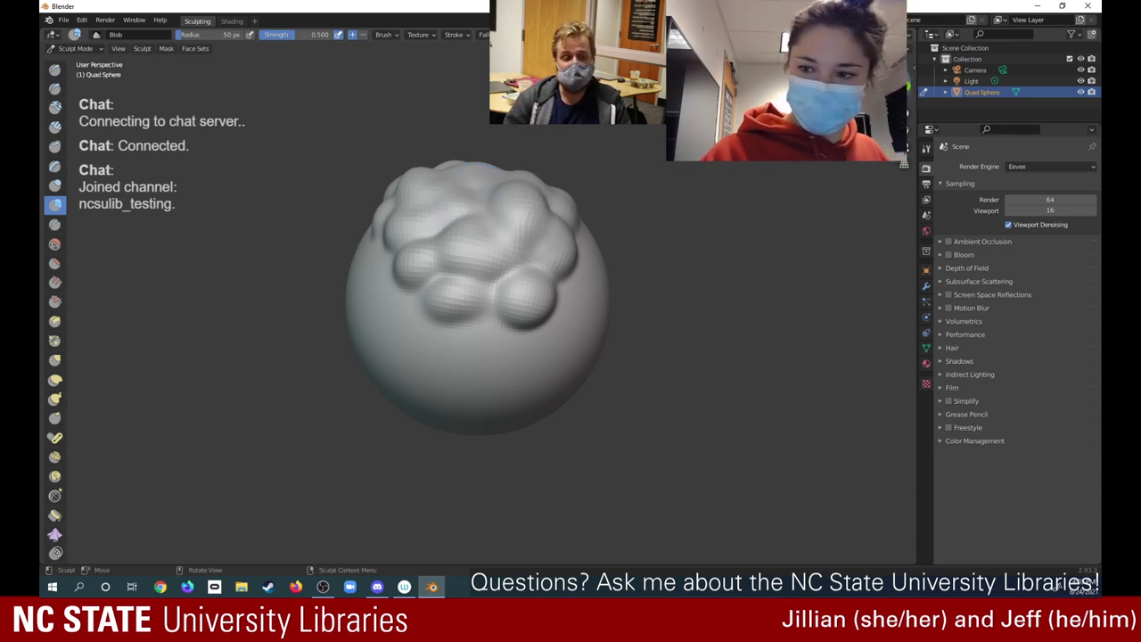
# Add Blob bumps beneath the existing cluster and along both of its edges on the next side of the sphere
pyautogui.moveTo(570, 294); pyautogui.dragTo(374, 263, button='middle')
pyautogui.moveTo(459, 223)
pyautogui.mouseDown(button='middle')
pyautogui.moveTo(461, 237)
pyautogui.moveTo(424, 244)
pyautogui.mouseUp(button='middle')
pyautogui.moveTo(509, 268)
pyautogui.mouseDown()
pyautogui.moveTo(440, 261)
pyautogui.moveTo(476, 298)
pyautogui.moveTo(474, 275)
pyautogui.moveTo(427, 294)
pyautogui.moveTo(414, 266)
pyautogui.moveTo(502, 268)
pyautogui.moveTo(528, 317)
pyautogui.moveTo(506, 308)
pyautogui.mouseUp()
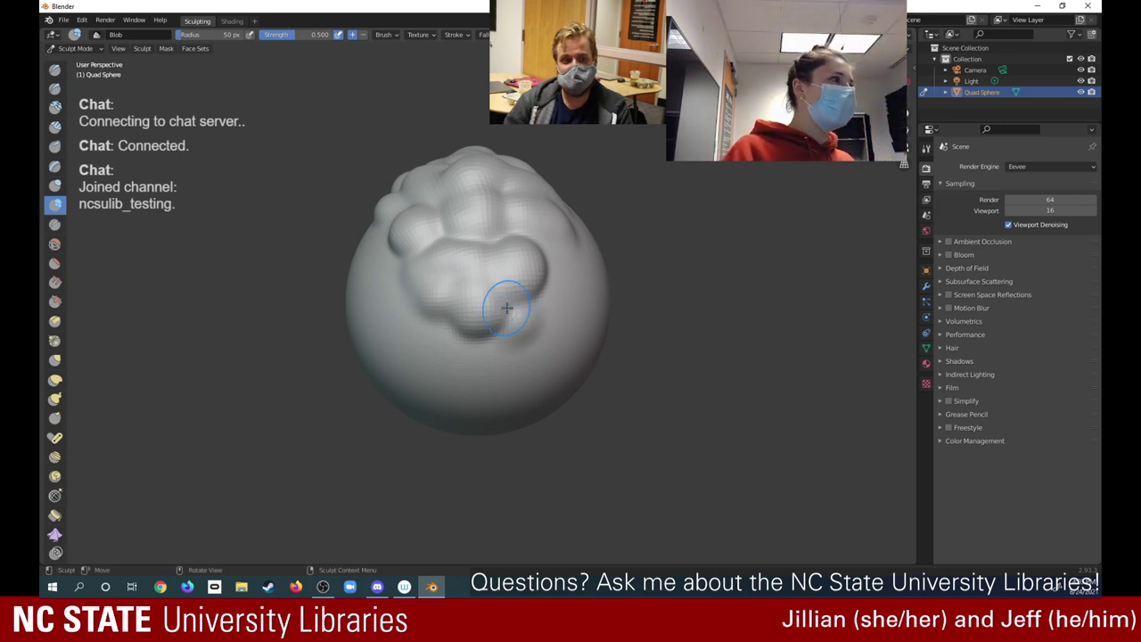
pyautogui.moveTo(555, 265)
pyautogui.mouseDown()
pyautogui.moveTo(576, 277)
pyautogui.moveTo(569, 264)
pyautogui.mouseUp()
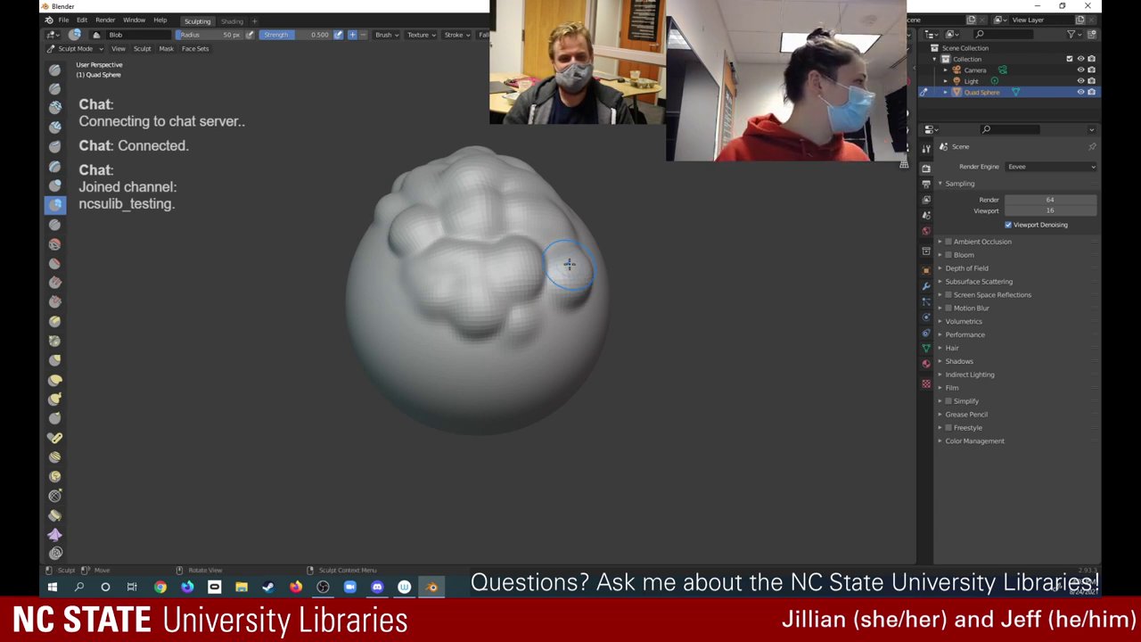
pyautogui.moveTo(568, 263)
pyautogui.mouseDown()
pyautogui.moveTo(556, 301)
pyautogui.moveTo(572, 335)
pyautogui.moveTo(525, 361)
pyautogui.moveTo(480, 348)
pyautogui.moveTo(482, 364)
pyautogui.moveTo(450, 331)
pyautogui.moveTo(441, 344)
pyautogui.moveTo(450, 316)
pyautogui.moveTo(410, 307)
pyautogui.moveTo(415, 288)
pyautogui.moveTo(397, 307)
pyautogui.mouseUp()
pyautogui.moveTo(401, 266); pyautogui.dragTo(403, 266)
# Build up more Blob bumps along the side border of the cluster, down to its lower corner
pyautogui.moveTo(445, 233)
pyautogui.mouseDown(button='middle')
pyautogui.moveTo(383, 225)
pyautogui.moveTo(396, 173)
pyautogui.moveTo(469, 282)
pyautogui.mouseUp(button='middle')
pyautogui.moveTo(470, 281)
pyautogui.mouseDown()
pyautogui.moveTo(429, 318)
pyautogui.moveTo(439, 312)
pyautogui.mouseUp()
pyautogui.rightClick(442, 282)
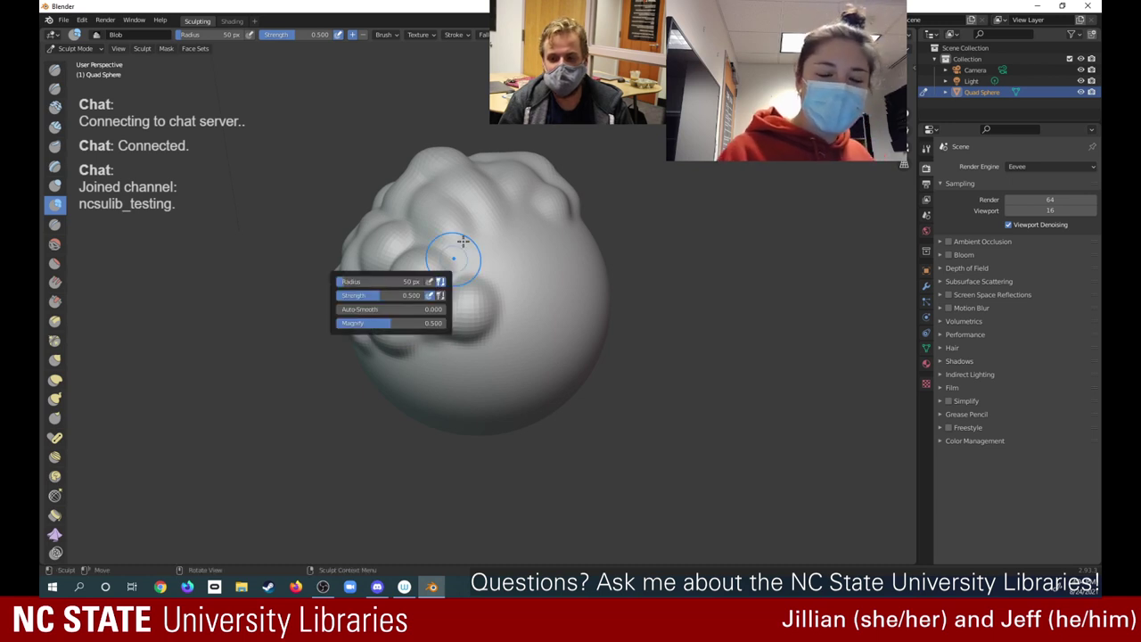
pyautogui.moveTo(463, 240)
pyautogui.mouseDown()
pyautogui.moveTo(472, 263)
pyautogui.moveTo(432, 226)
pyautogui.mouseUp()
pyautogui.moveTo(431, 353)
pyautogui.mouseDown()
pyautogui.moveTo(431, 365)
pyautogui.moveTo(432, 339)
pyautogui.mouseUp()
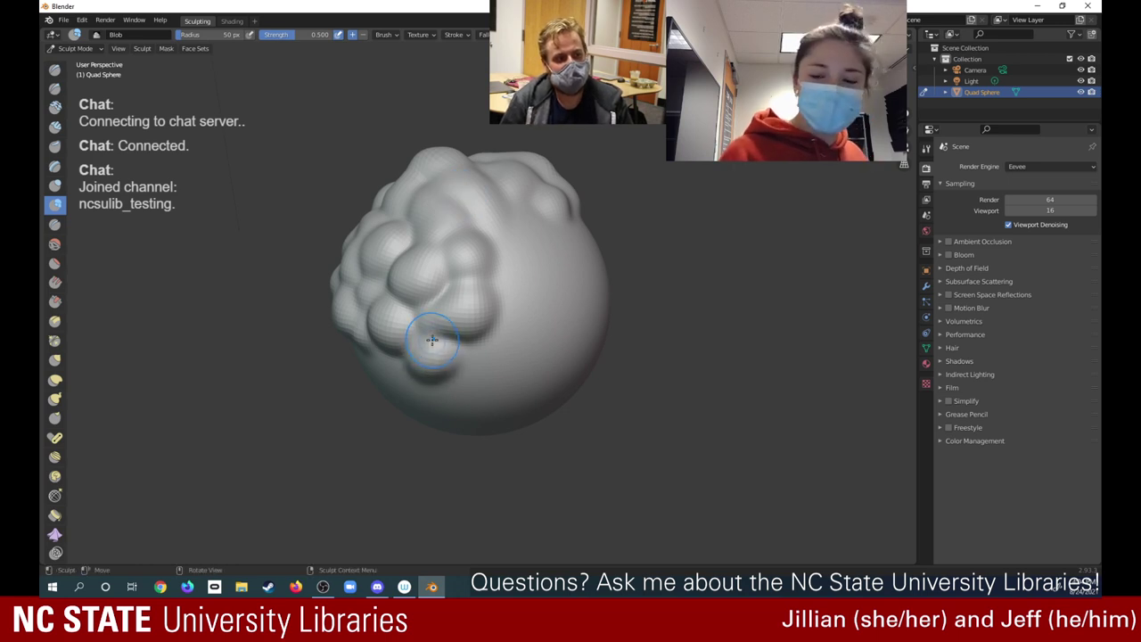
# Fill the middle of the bumpy face and add a lower row of Blob bumps along its bottom and side edges
pyautogui.moveTo(432, 340)
pyautogui.mouseDown(button='middle')
pyautogui.moveTo(457, 342)
pyautogui.moveTo(441, 339)
pyautogui.moveTo(464, 330)
pyautogui.mouseUp(button='middle')
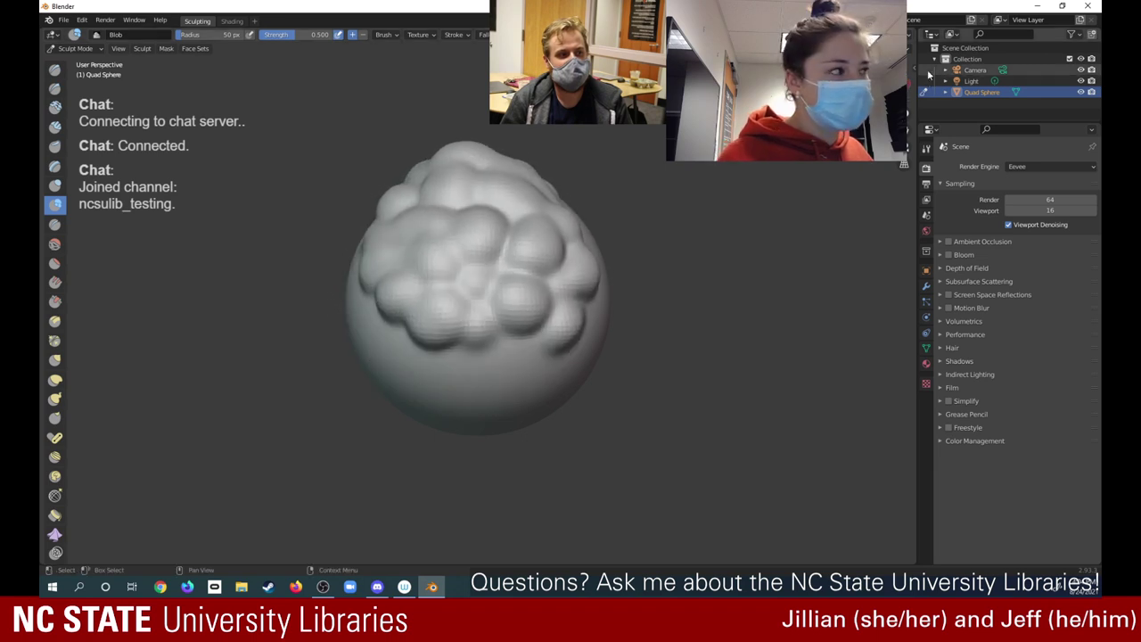
pyautogui.moveTo(509, 359)
pyautogui.mouseDown()
pyautogui.moveTo(522, 364)
pyautogui.moveTo(451, 357)
pyautogui.moveTo(414, 377)
pyautogui.moveTo(395, 326)
pyautogui.moveTo(410, 303)
pyautogui.mouseUp()
pyautogui.moveTo(482, 266)
pyautogui.mouseDown()
pyautogui.moveTo(458, 278)
pyautogui.moveTo(493, 299)
pyautogui.moveTo(476, 308)
pyautogui.moveTo(504, 272)
pyautogui.moveTo(492, 259)
pyautogui.moveTo(507, 237)
pyautogui.moveTo(547, 285)
pyautogui.moveTo(528, 339)
pyautogui.moveTo(496, 331)
pyautogui.mouseUp()
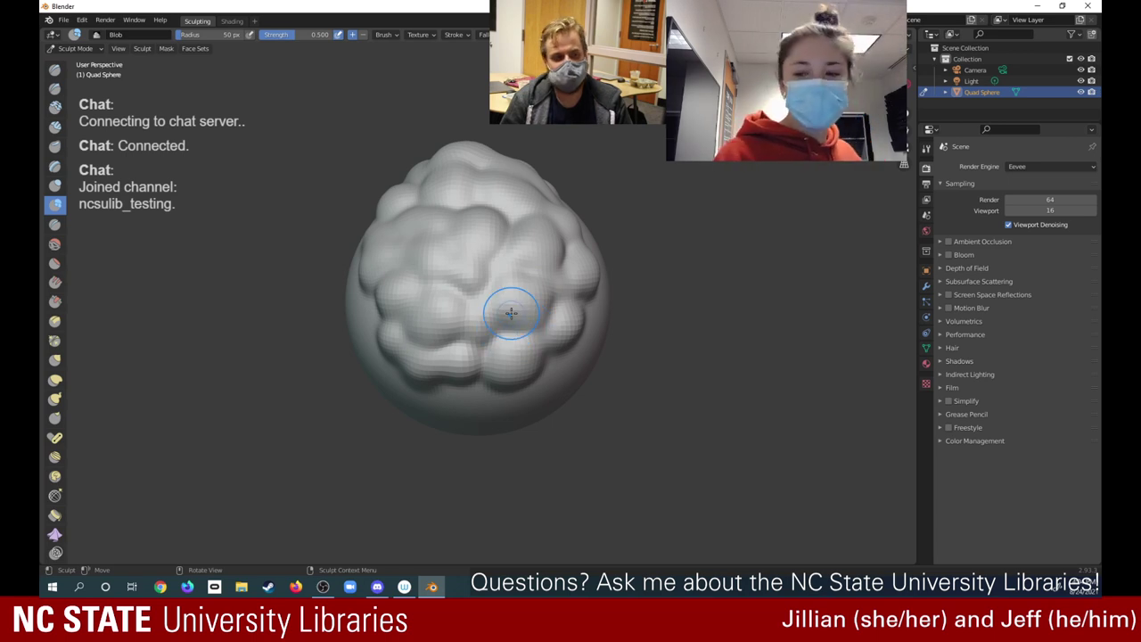
pyautogui.moveTo(496, 331)
pyautogui.mouseDown(button='middle')
pyautogui.moveTo(447, 315)
pyautogui.moveTo(483, 271)
pyautogui.moveTo(443, 296)
pyautogui.moveTo(390, 279)
pyautogui.moveTo(452, 258)
pyautogui.moveTo(392, 278)
pyautogui.moveTo(455, 312)
pyautogui.mouseUp(button='middle')
pyautogui.moveTo(574, 321)
pyautogui.mouseDown()
pyautogui.moveTo(569, 330)
pyautogui.moveTo(573, 318)
pyautogui.mouseUp()
pyautogui.moveTo(598, 277); pyautogui.dragTo(586, 311)
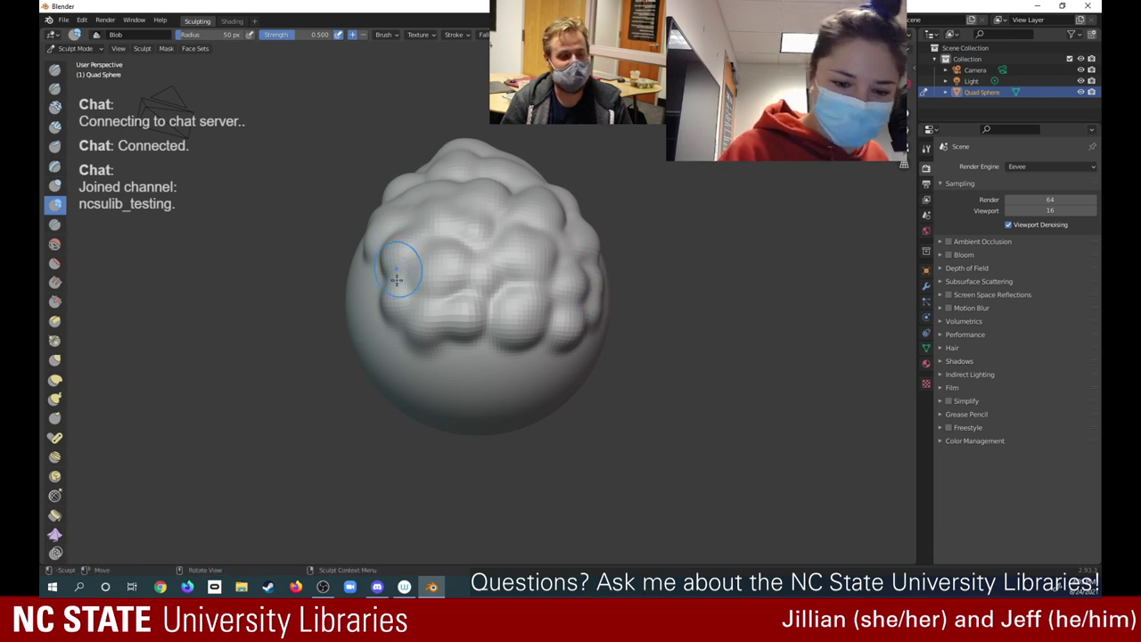
pyautogui.moveTo(389, 268); pyautogui.dragTo(375, 290)
pyautogui.moveTo(391, 336)
pyautogui.mouseDown()
pyautogui.moveTo(397, 347)
pyautogui.moveTo(537, 363)
pyautogui.moveTo(531, 346)
pyautogui.mouseUp()
# Sculpt Blob bumps over the smooth area beside the cluster, including a large one at its lower edge
pyautogui.moveTo(588, 312)
pyautogui.mouseDown(button='middle')
pyautogui.moveTo(419, 312)
pyautogui.moveTo(285, 375)
pyautogui.moveTo(232, 347)
pyautogui.mouseUp(button='middle')
pyautogui.moveTo(615, 276)
pyautogui.mouseDown(button='middle')
pyautogui.moveTo(562, 223)
pyautogui.moveTo(521, 130)
pyautogui.mouseUp(button='middle')
pyautogui.moveTo(526, 240)
pyautogui.mouseDown()
pyautogui.moveTo(586, 314)
pyautogui.moveTo(578, 311)
pyautogui.moveTo(596, 294)
pyautogui.moveTo(556, 234)
pyautogui.moveTo(567, 248)
pyautogui.mouseUp()
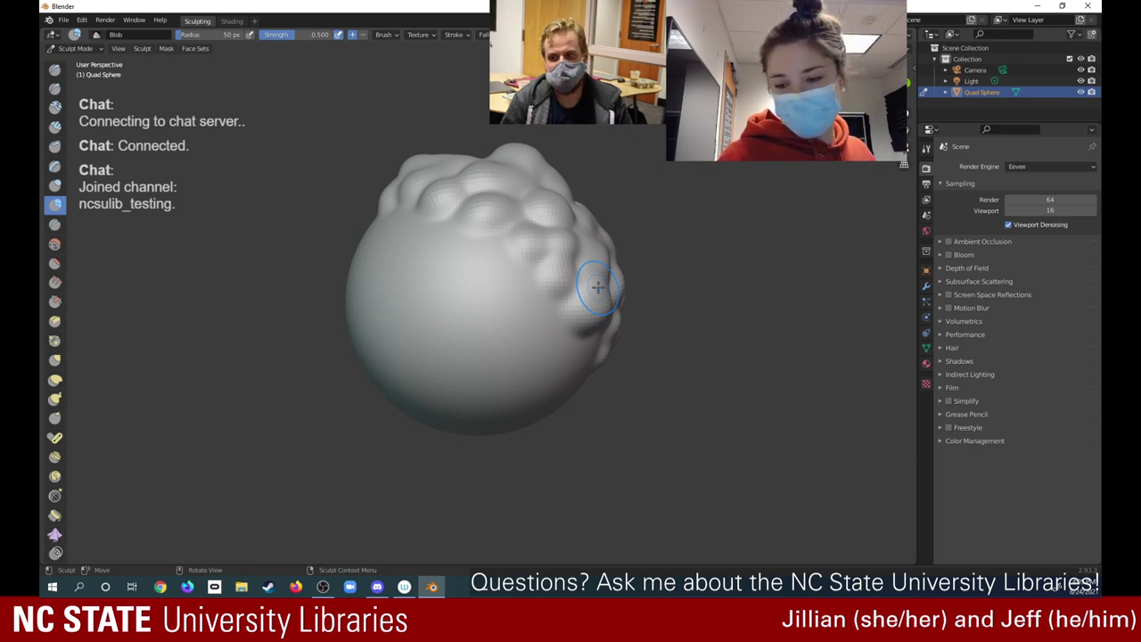
pyautogui.moveTo(598, 287)
pyautogui.mouseDown(button='middle')
pyautogui.moveTo(429, 305)
pyautogui.moveTo(504, 299)
pyautogui.mouseUp(button='middle')
pyautogui.rightClick(496, 365)
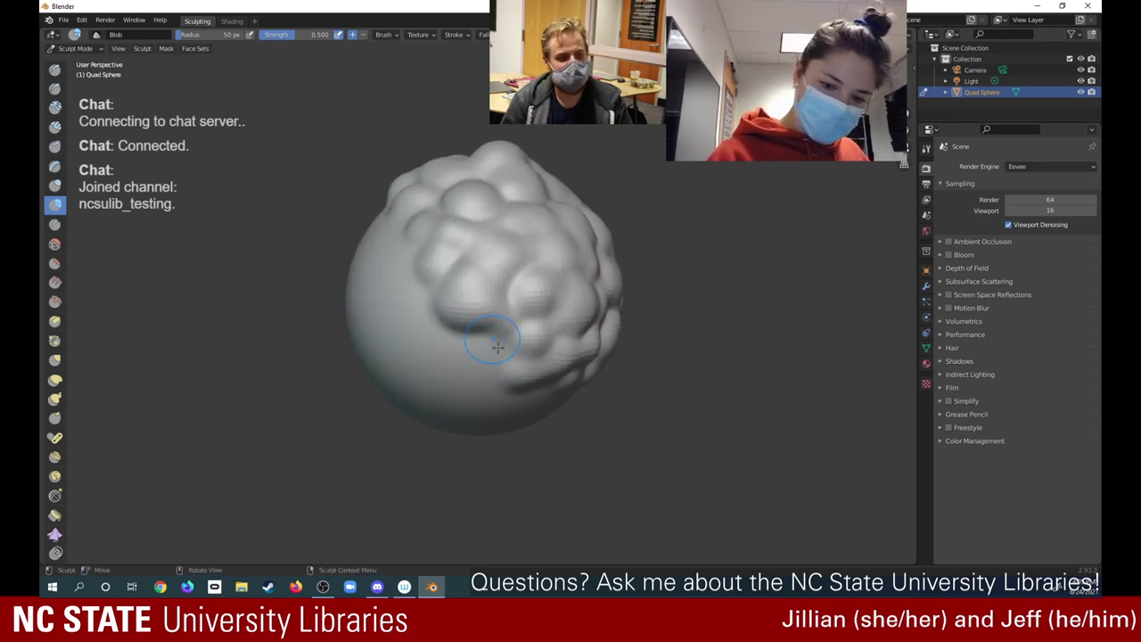
pyautogui.moveTo(476, 344)
pyautogui.mouseDown()
pyautogui.moveTo(482, 354)
pyautogui.moveTo(535, 298)
pyautogui.moveTo(583, 308)
pyautogui.moveTo(570, 301)
pyautogui.moveTo(579, 270)
pyautogui.mouseUp()
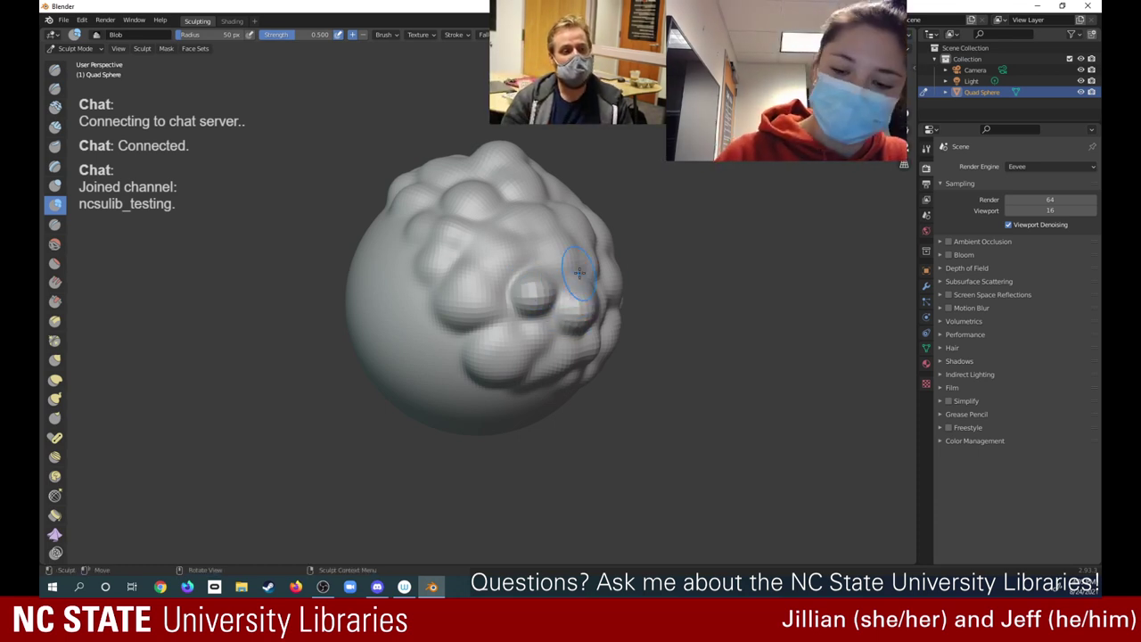
# Layer additional prominent Blob bumps on top of the existing lumps across the bumpy face
pyautogui.moveTo(577, 230); pyautogui.dragTo(570, 223)
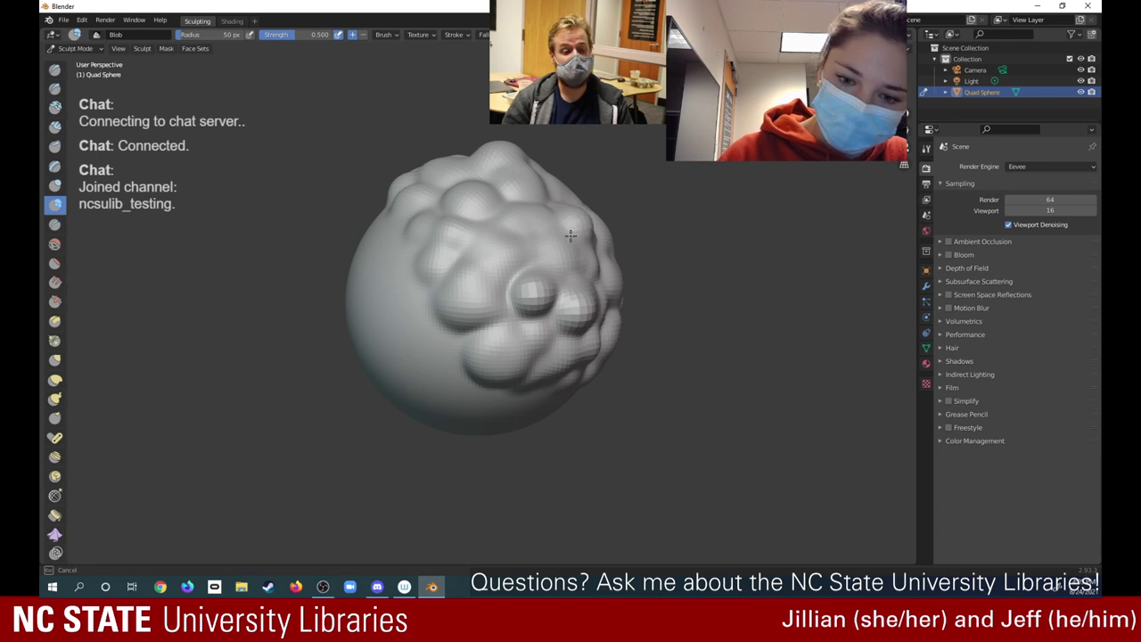
pyautogui.moveTo(579, 233); pyautogui.dragTo(586, 214)
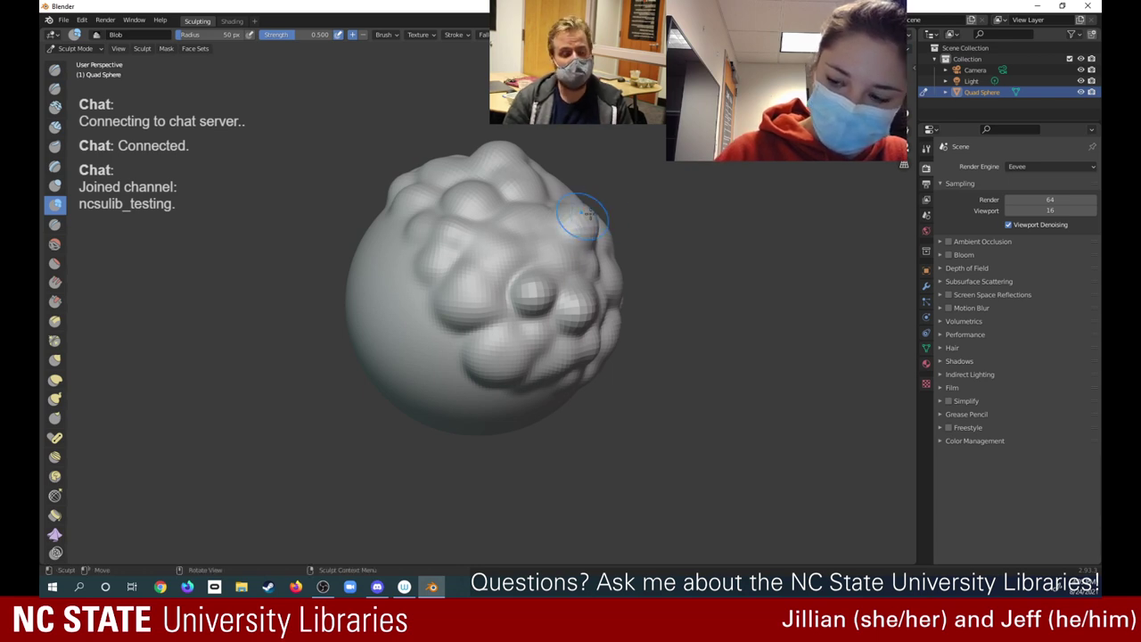
pyautogui.moveTo(588, 358); pyautogui.dragTo(578, 363)
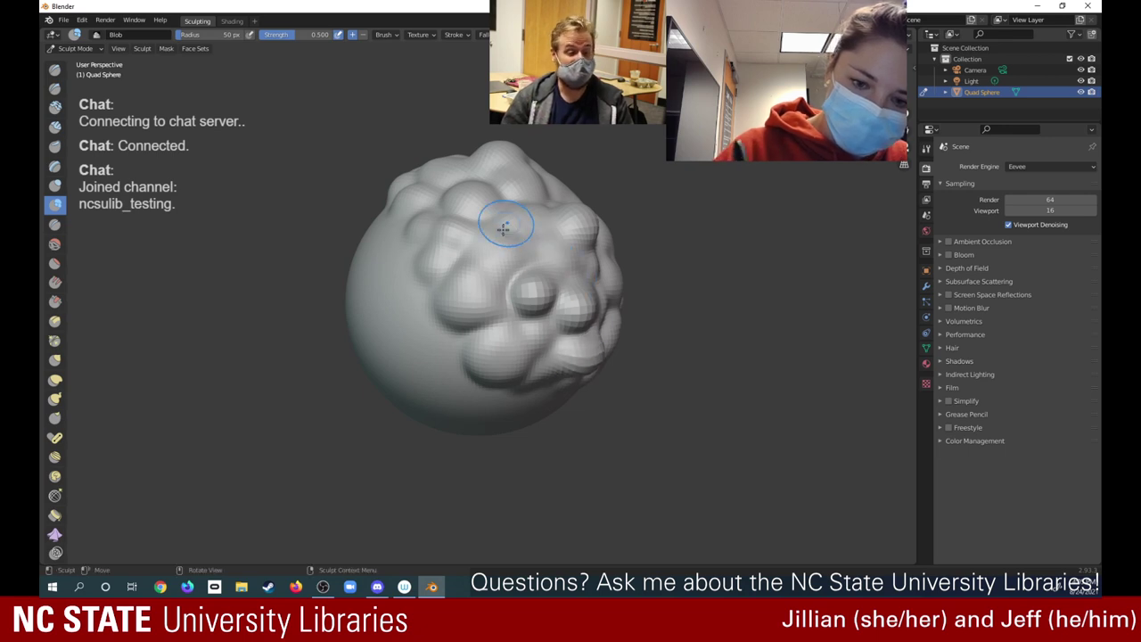
pyautogui.moveTo(500, 245)
pyautogui.mouseDown()
pyautogui.moveTo(492, 258)
pyautogui.moveTo(535, 222)
pyautogui.mouseUp()
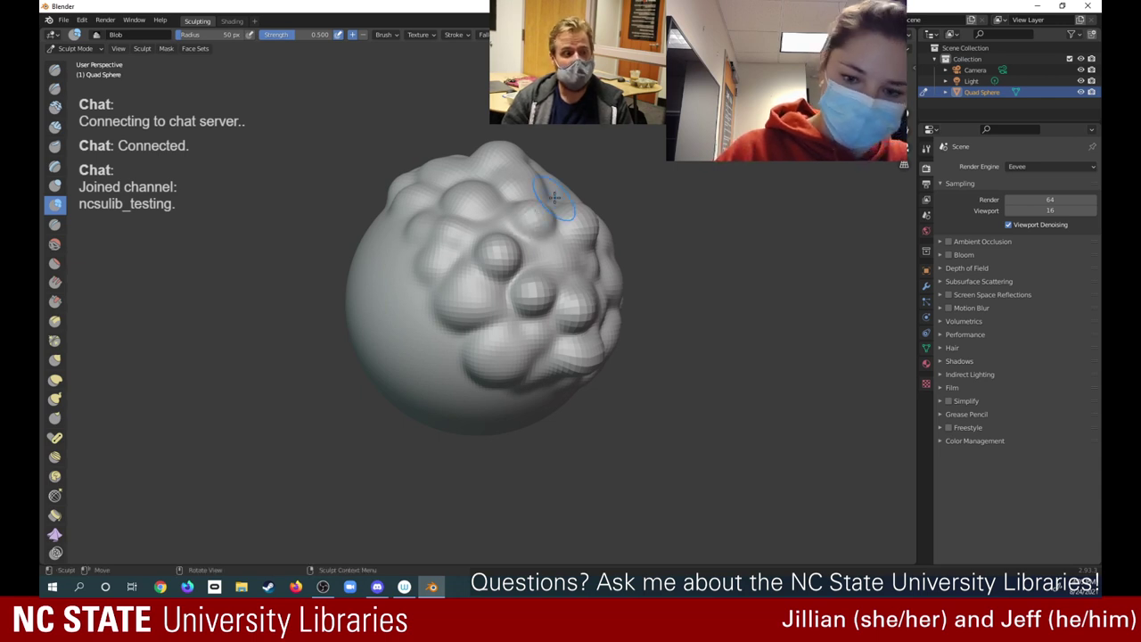
pyautogui.moveTo(554, 198)
pyautogui.mouseDown(button='middle')
pyautogui.moveTo(526, 178)
pyautogui.moveTo(472, 218)
pyautogui.moveTo(566, 324)
pyautogui.mouseUp(button='middle')
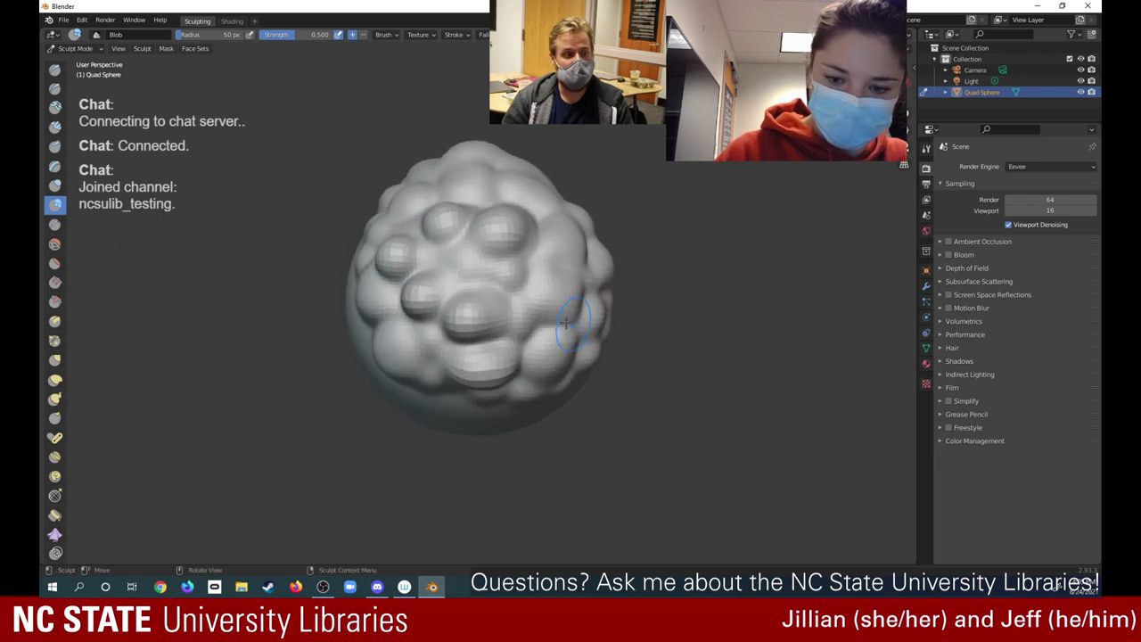
pyautogui.moveTo(566, 324)
pyautogui.mouseDown()
pyautogui.moveTo(555, 298)
pyautogui.moveTo(542, 300)
pyautogui.moveTo(546, 281)
pyautogui.moveTo(547, 335)
pyautogui.moveTo(563, 331)
pyautogui.moveTo(540, 338)
pyautogui.mouseUp()
# Enlarge the bumps near the crown on the smooth side of the sphere with the Blob brush
pyautogui.moveTo(545, 241)
pyautogui.mouseDown(button='middle')
pyautogui.moveTo(642, 200)
pyautogui.moveTo(928, 128)
pyautogui.moveTo(672, 161)
pyautogui.moveTo(615, 66)
pyautogui.mouseUp(button='middle')
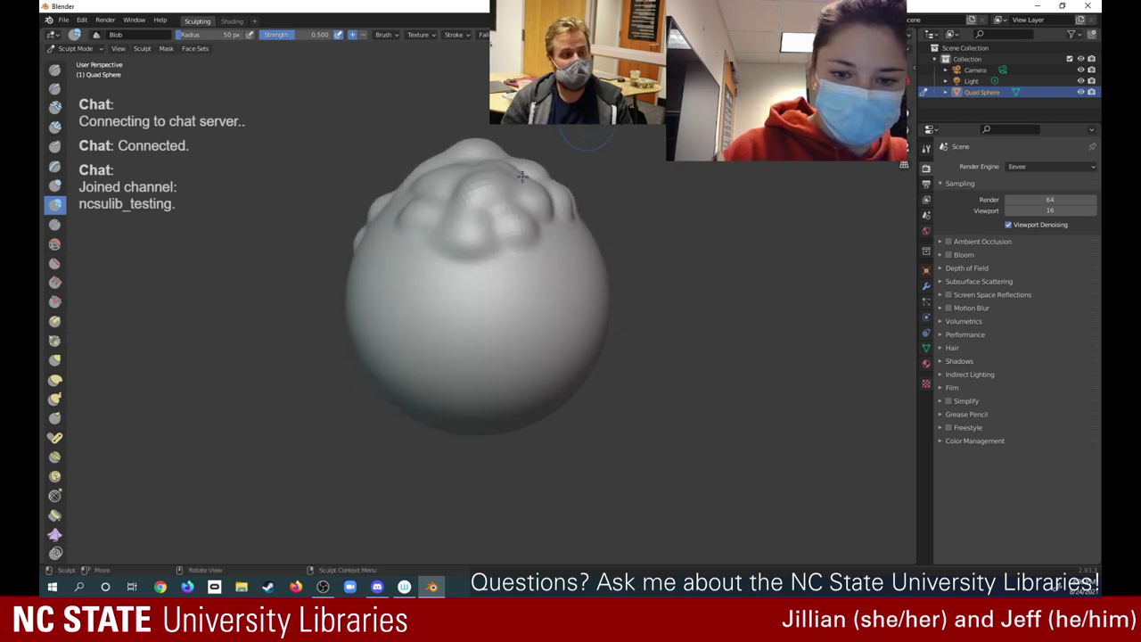
pyautogui.moveTo(486, 189)
pyautogui.mouseDown()
pyautogui.moveTo(447, 166)
pyautogui.moveTo(522, 167)
pyautogui.moveTo(526, 188)
pyautogui.moveTo(539, 184)
pyautogui.moveTo(459, 189)
pyautogui.mouseUp()
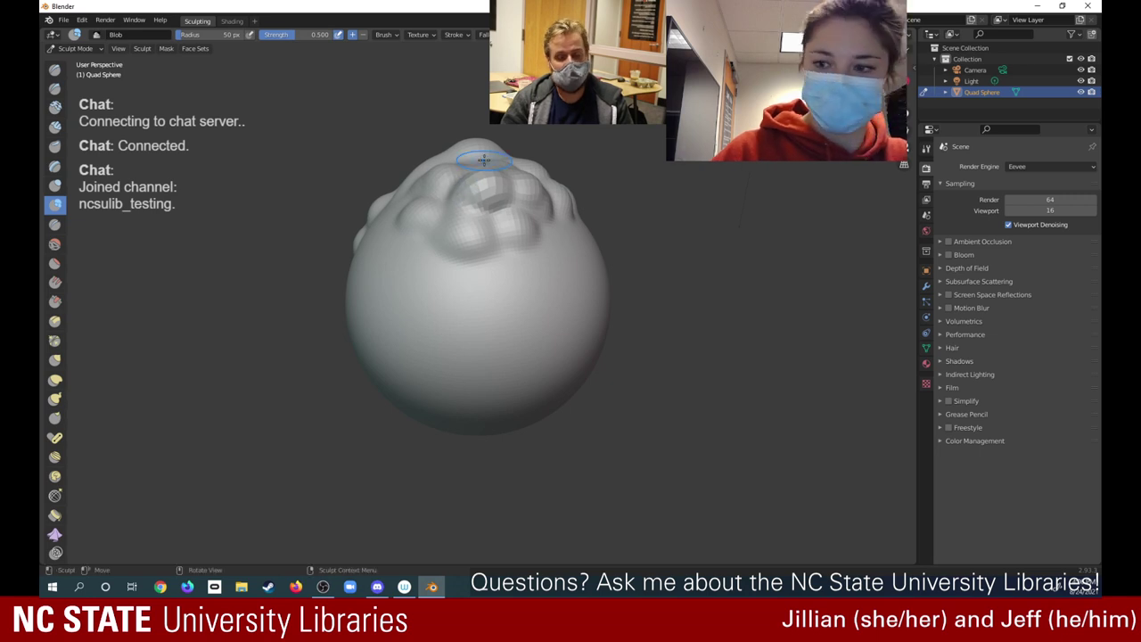
pyautogui.moveTo(481, 191)
pyautogui.mouseDown(button='middle')
pyautogui.moveTo(392, 233)
pyautogui.moveTo(294, 240)
pyautogui.moveTo(401, 227)
pyautogui.moveTo(383, 268)
pyautogui.moveTo(249, 267)
pyautogui.moveTo(248, 232)
pyautogui.mouseUp(button='middle')
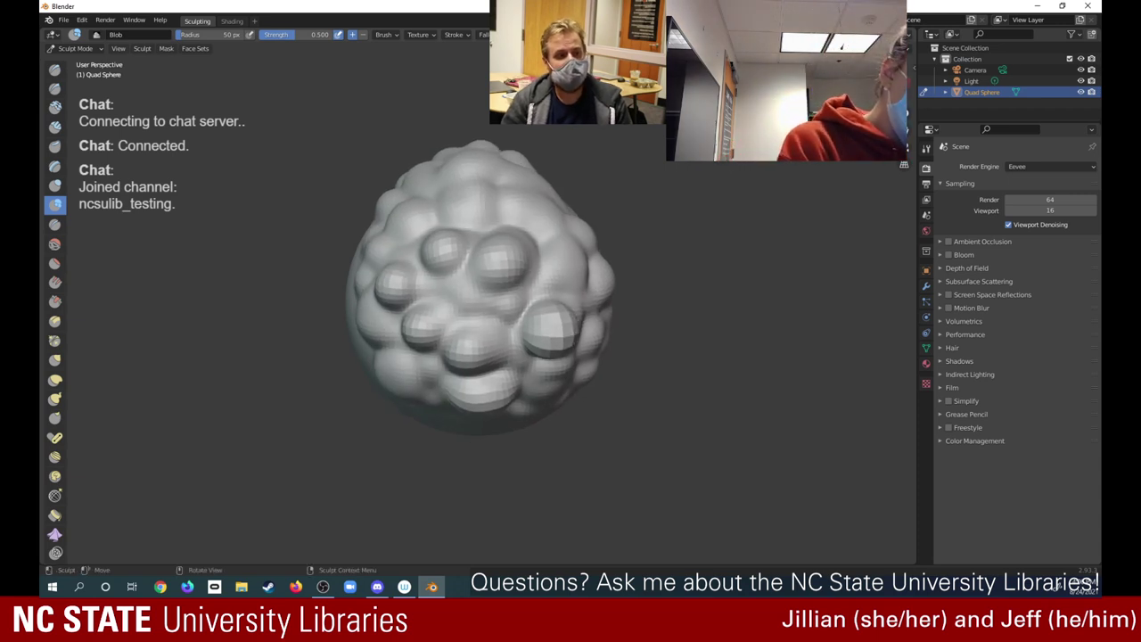
# Carve sharp creases between the bumps in the middle and upper part of the bumpy face with Draw Sharp
pyautogui.click(55, 87)
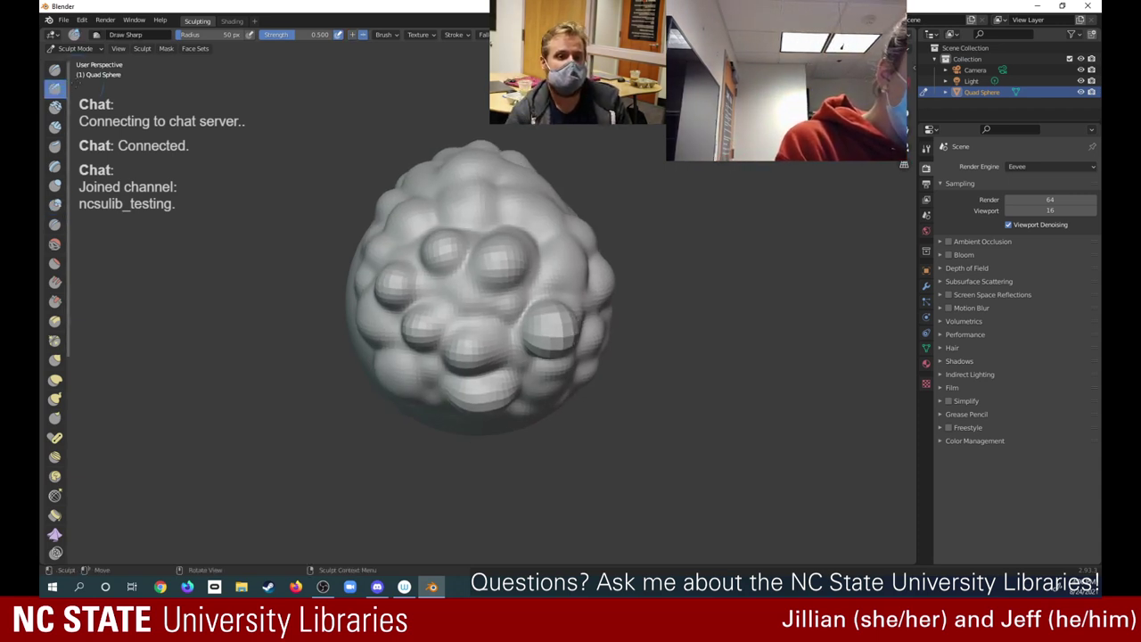
pyautogui.moveTo(542, 285); pyautogui.dragTo(519, 316)
pyautogui.moveTo(477, 297)
pyautogui.mouseDown()
pyautogui.moveTo(460, 315)
pyautogui.moveTo(425, 294)
pyautogui.mouseUp()
pyautogui.moveTo(475, 254); pyautogui.dragTo(433, 207)
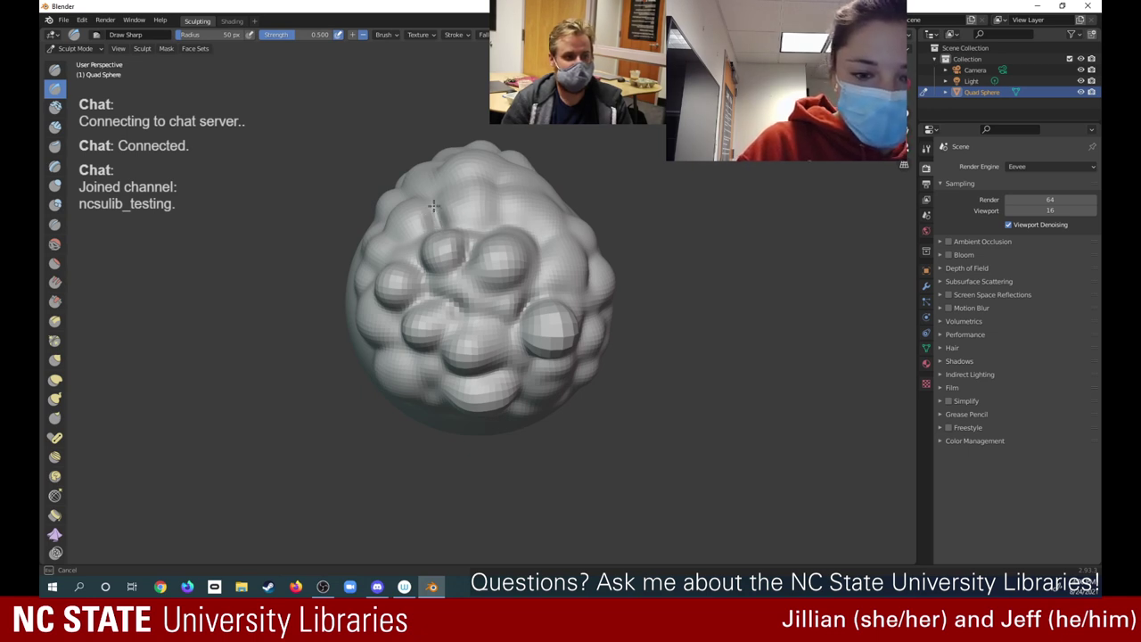
pyautogui.moveTo(397, 242); pyautogui.dragTo(397, 242)
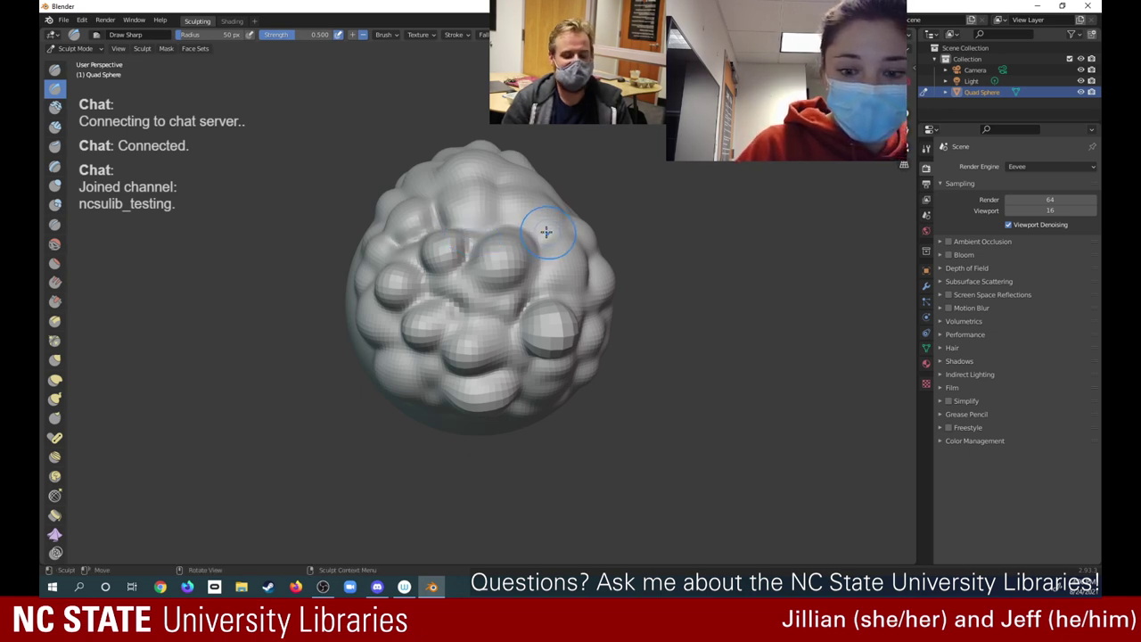
# Carve sharp creases around the upper, lower and outer bumps of the bumpy face with Draw Sharp
pyautogui.moveTo(546, 235)
pyautogui.mouseDown()
pyautogui.moveTo(552, 228)
pyautogui.moveTo(523, 219)
pyautogui.mouseUp()
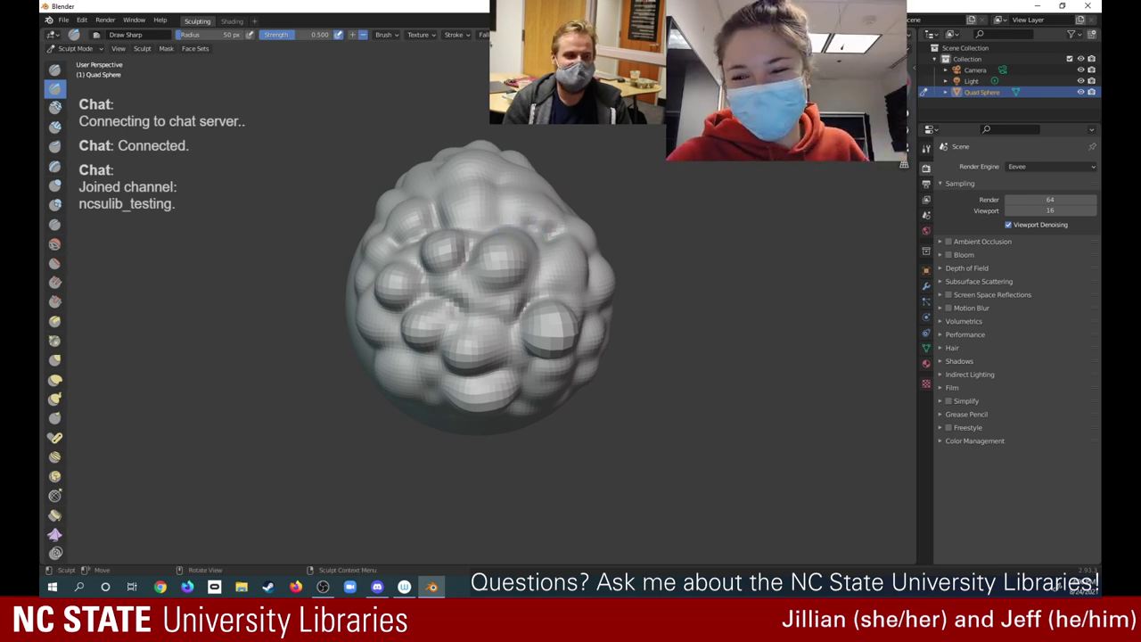
pyautogui.moveTo(522, 218)
pyautogui.mouseDown(button='middle')
pyautogui.moveTo(522, 259)
pyautogui.moveTo(542, 298)
pyautogui.mouseUp(button='middle')
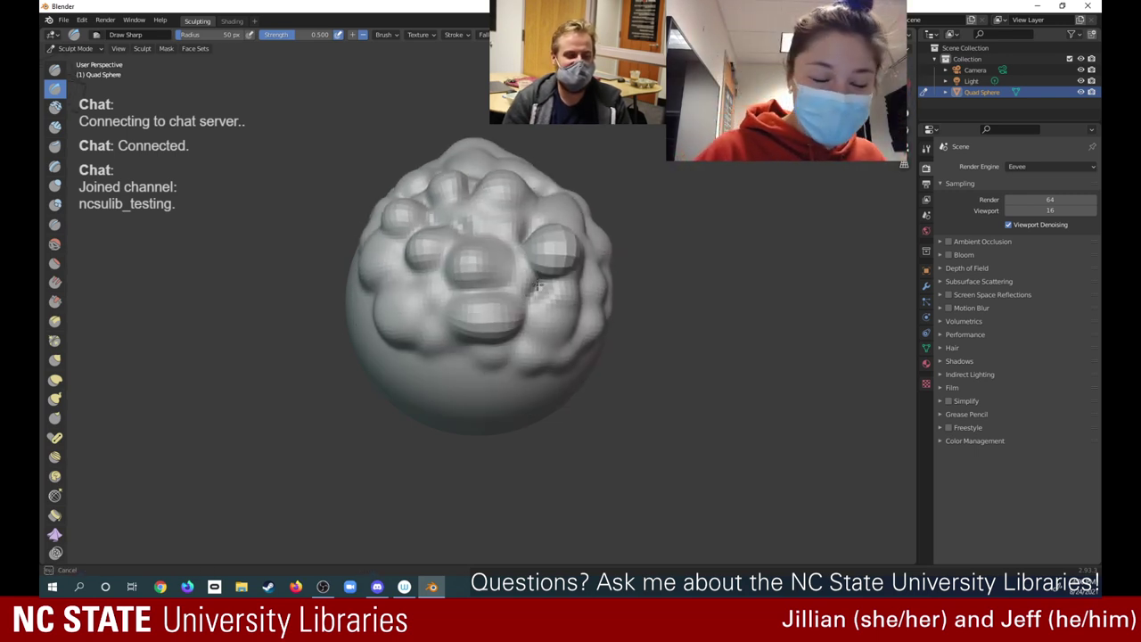
pyautogui.moveTo(584, 308)
pyautogui.mouseDown()
pyautogui.moveTo(566, 343)
pyautogui.moveTo(534, 350)
pyautogui.moveTo(595, 283)
pyautogui.mouseUp()
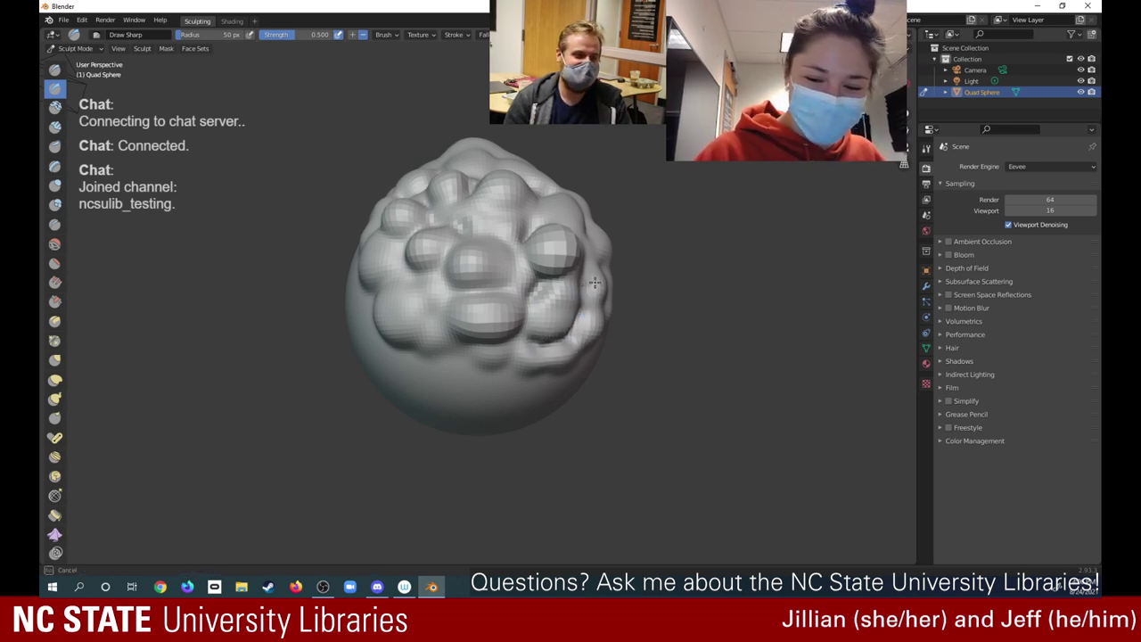
pyautogui.moveTo(584, 243)
pyautogui.mouseDown()
pyautogui.moveTo(522, 255)
pyautogui.moveTo(505, 285)
pyautogui.mouseUp()
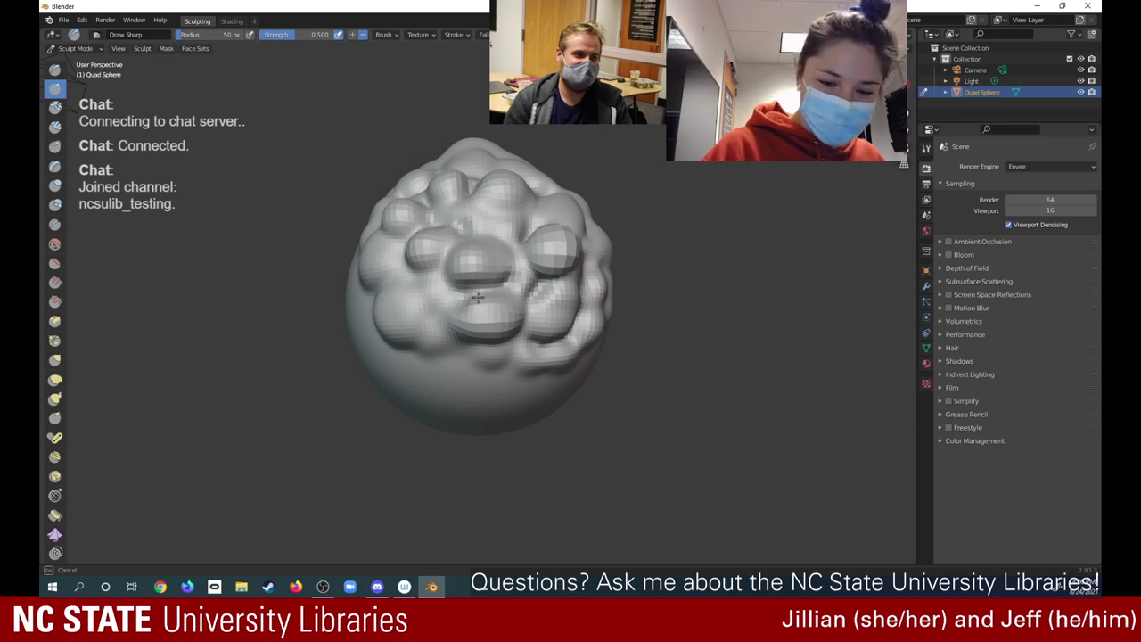
pyautogui.moveTo(484, 294)
pyautogui.mouseDown()
pyautogui.moveTo(421, 303)
pyautogui.moveTo(414, 278)
pyautogui.moveTo(495, 296)
pyautogui.moveTo(473, 316)
pyautogui.moveTo(503, 301)
pyautogui.moveTo(506, 326)
pyautogui.moveTo(501, 294)
pyautogui.mouseUp()
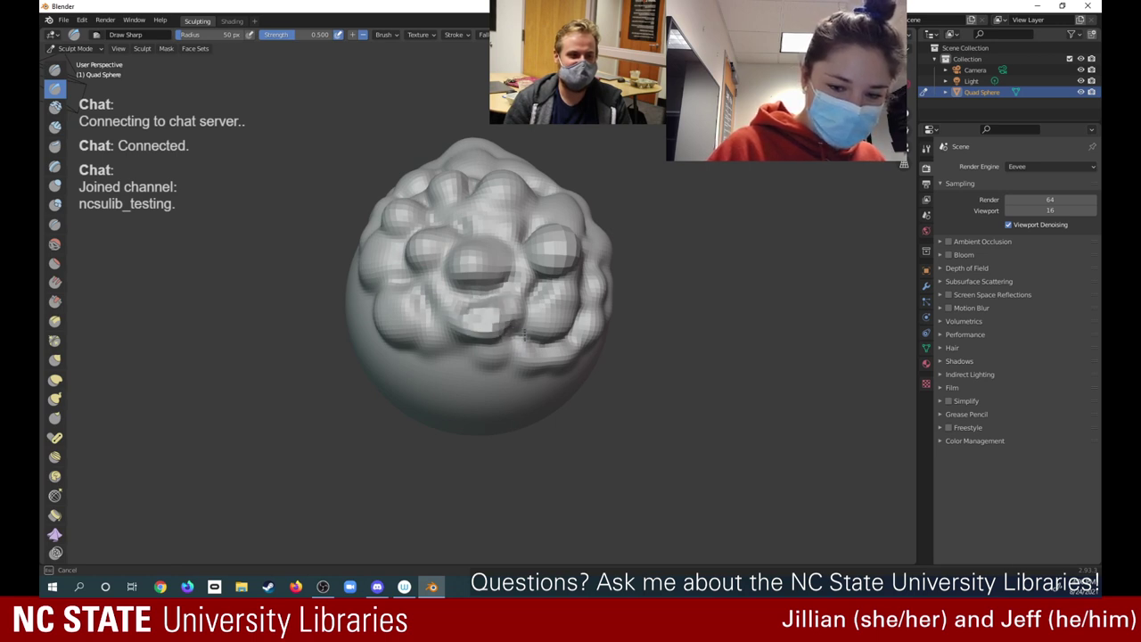
pyautogui.moveTo(525, 335); pyautogui.dragTo(524, 337)
pyautogui.moveTo(520, 342); pyautogui.dragTo(549, 353)
pyautogui.moveTo(431, 301)
pyautogui.mouseDown()
pyautogui.moveTo(429, 287)
pyautogui.moveTo(472, 256)
pyautogui.moveTo(493, 209)
pyautogui.moveTo(522, 215)
pyautogui.moveTo(543, 189)
pyautogui.mouseUp()
pyautogui.moveTo(543, 189)
pyautogui.mouseDown(button='middle')
pyautogui.moveTo(478, 243)
pyautogui.moveTo(525, 272)
pyautogui.mouseUp(button='middle')
pyautogui.moveTo(526, 273); pyautogui.dragTo(519, 261)
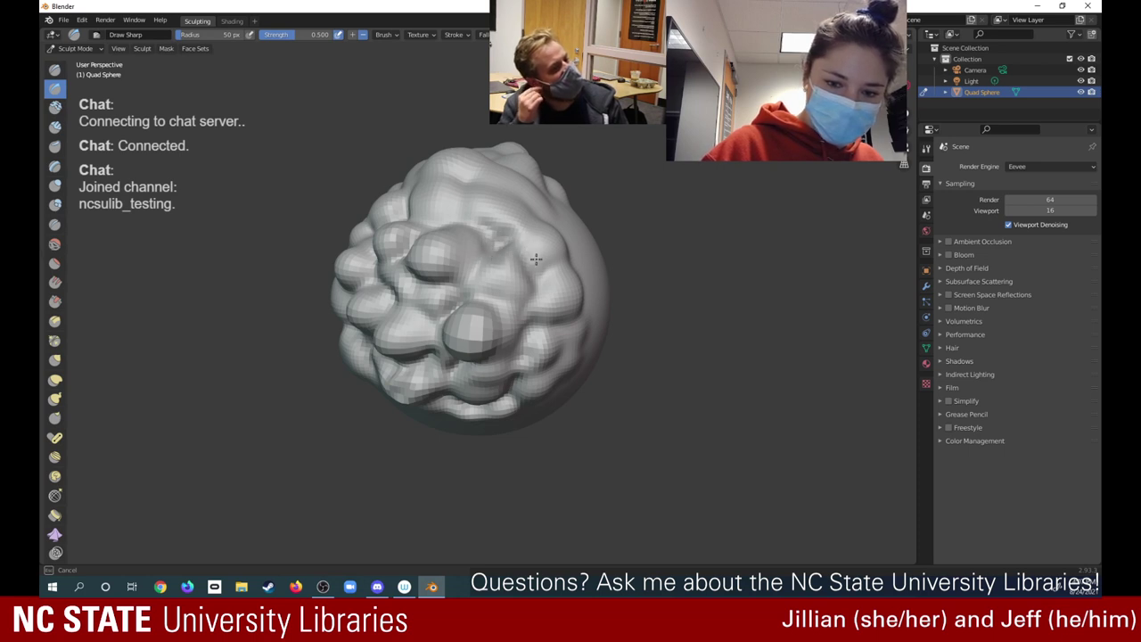
# Carve Draw Sharp creases between the bumps of the cluster on the other side of the sphere
pyautogui.moveTo(535, 258)
pyautogui.mouseDown(button='middle')
pyautogui.moveTo(527, 194)
pyautogui.moveTo(544, 224)
pyautogui.moveTo(529, 225)
pyautogui.moveTo(521, 202)
pyautogui.mouseUp(button='middle')
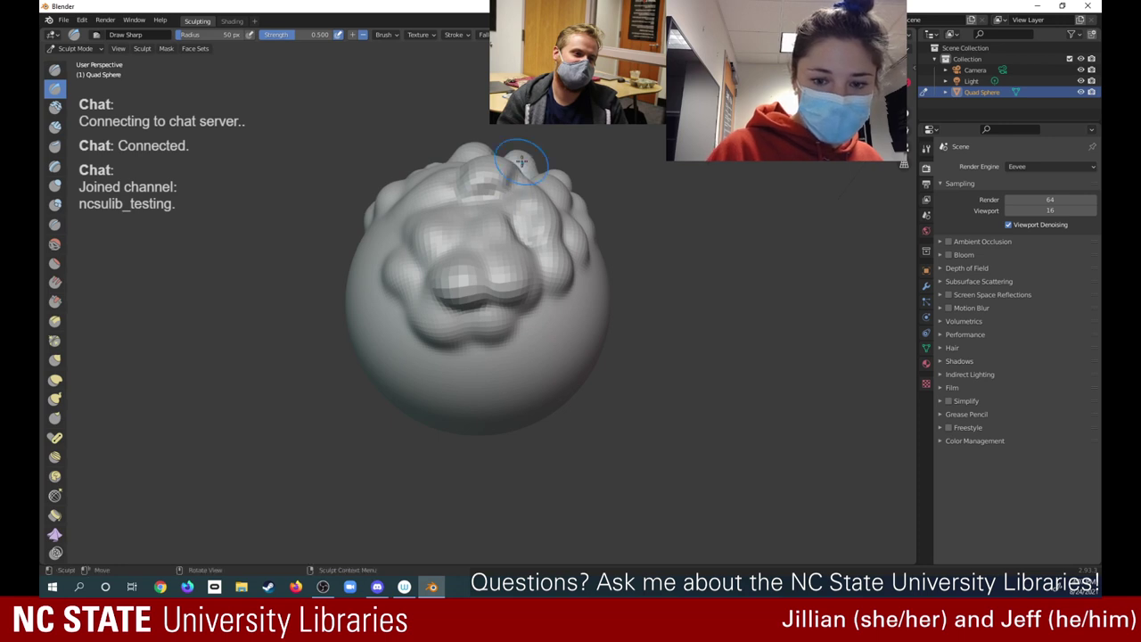
pyautogui.moveTo(449, 220)
pyautogui.mouseDown()
pyautogui.moveTo(467, 244)
pyautogui.moveTo(507, 254)
pyautogui.moveTo(535, 239)
pyautogui.moveTo(541, 252)
pyautogui.moveTo(565, 204)
pyautogui.mouseUp()
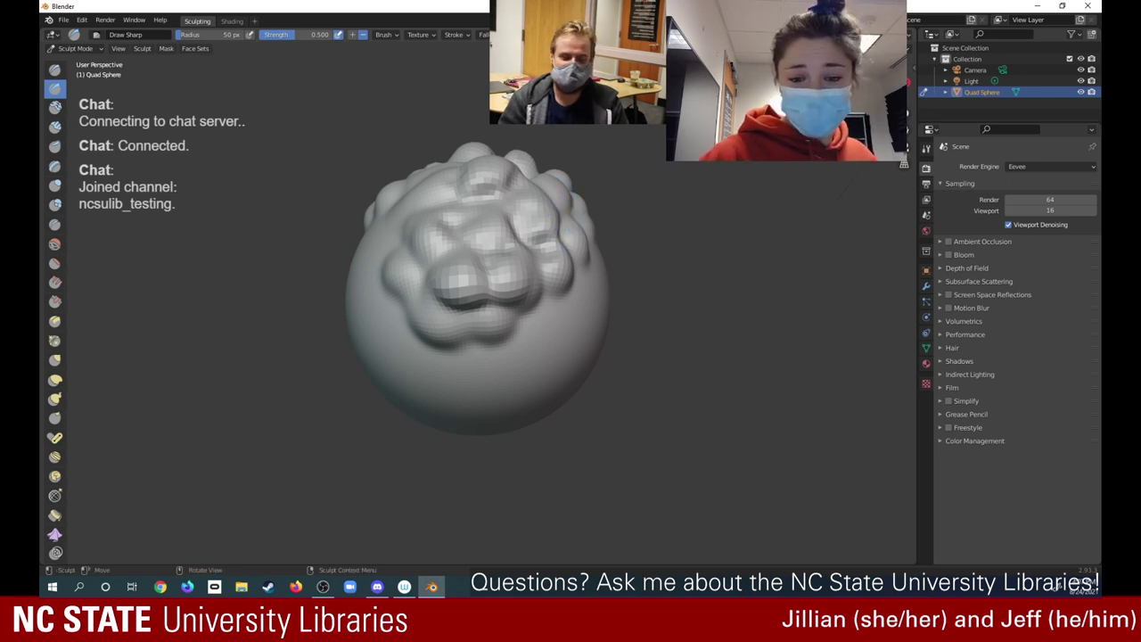
pyautogui.moveTo(429, 251)
pyautogui.mouseDown()
pyautogui.moveTo(419, 279)
pyautogui.moveTo(417, 250)
pyautogui.moveTo(440, 252)
pyautogui.mouseUp()
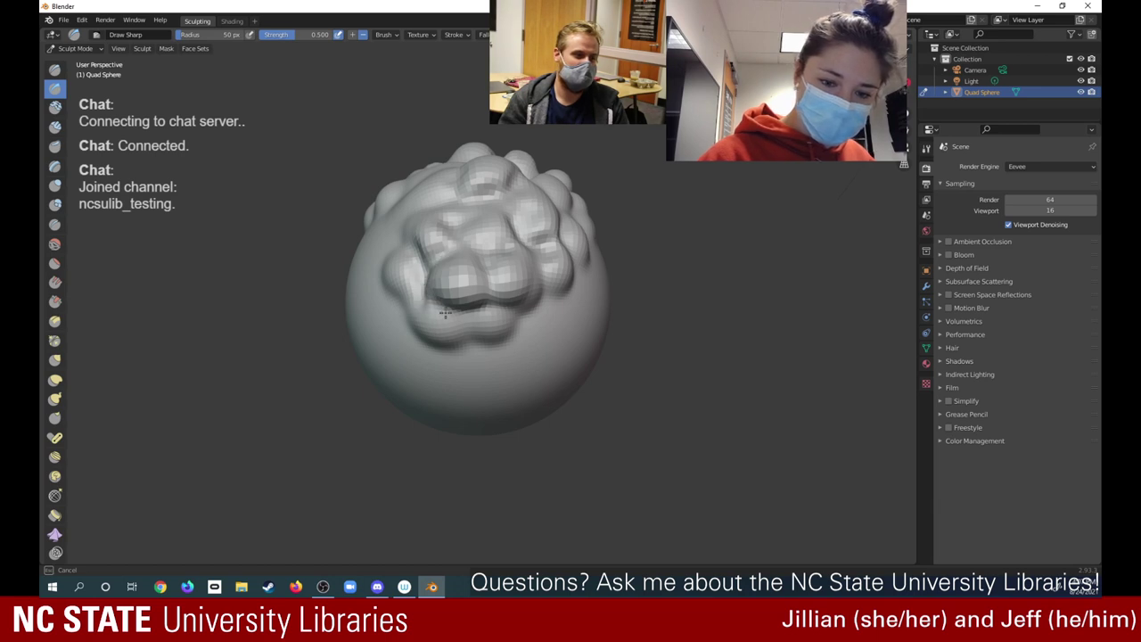
pyautogui.moveTo(445, 312)
pyautogui.mouseDown()
pyautogui.moveTo(504, 319)
pyautogui.moveTo(462, 301)
pyautogui.moveTo(453, 263)
pyautogui.moveTo(481, 294)
pyautogui.moveTo(514, 232)
pyautogui.mouseUp()
# Try to sculpt a nose on the smooth side with Draw Sharp, a vertical bridge ending in a short horizontal base
pyautogui.moveTo(514, 268)
pyautogui.mouseDown(button='middle')
pyautogui.moveTo(459, 330)
pyautogui.moveTo(513, 240)
pyautogui.moveTo(459, 272)
pyautogui.moveTo(472, 259)
pyautogui.moveTo(486, 273)
pyautogui.moveTo(482, 255)
pyautogui.mouseUp(button='middle')
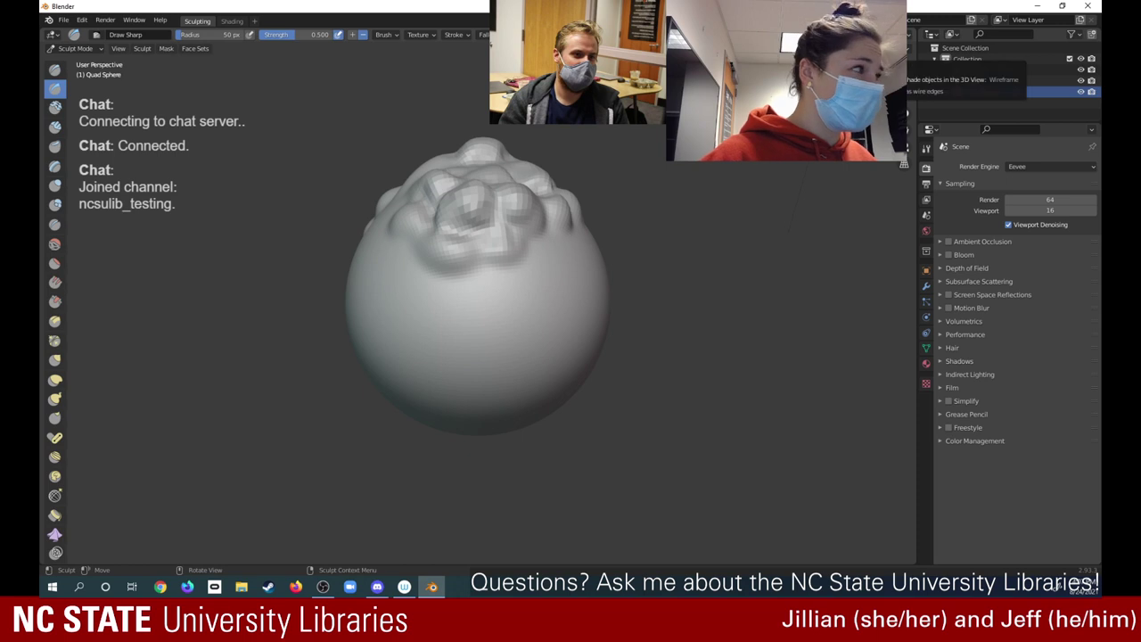
pyautogui.moveTo(482, 255)
pyautogui.mouseDown(button='middle')
pyautogui.moveTo(495, 294)
pyautogui.moveTo(486, 256)
pyautogui.mouseUp(button='middle')
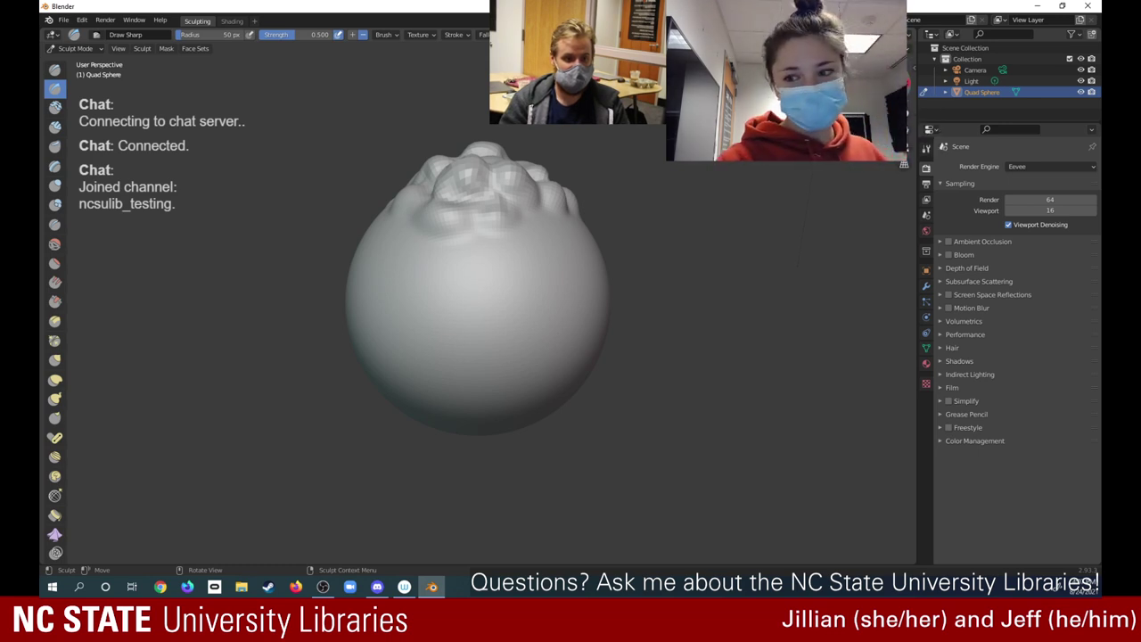
pyautogui.moveTo(478, 294); pyautogui.dragTo(501, 294, button='middle')
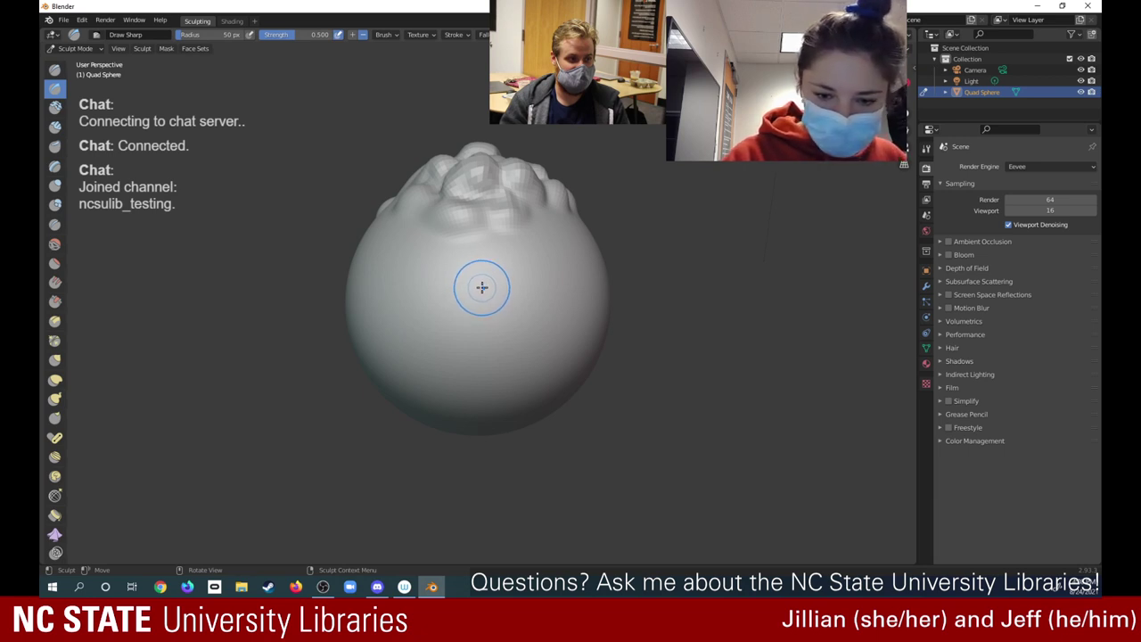
pyautogui.moveTo(482, 287)
pyautogui.mouseDown()
pyautogui.moveTo(477, 321)
pyautogui.moveTo(479, 308)
pyautogui.mouseUp()
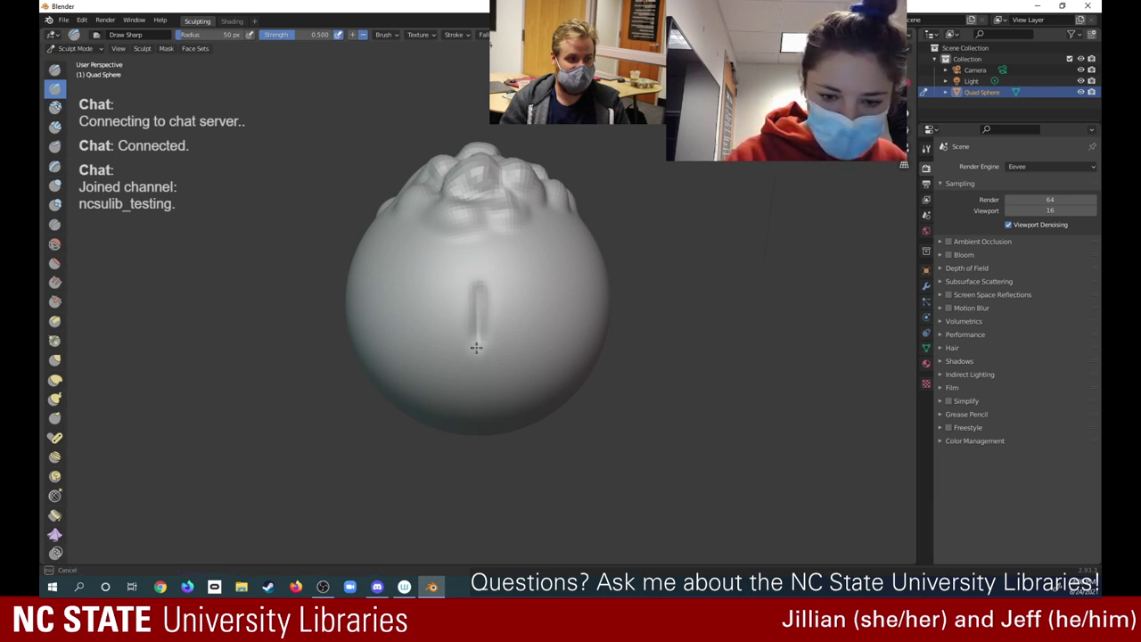
pyautogui.moveTo(480, 346)
pyautogui.mouseDown()
pyautogui.moveTo(480, 356)
pyautogui.moveTo(475, 316)
pyautogui.mouseUp()
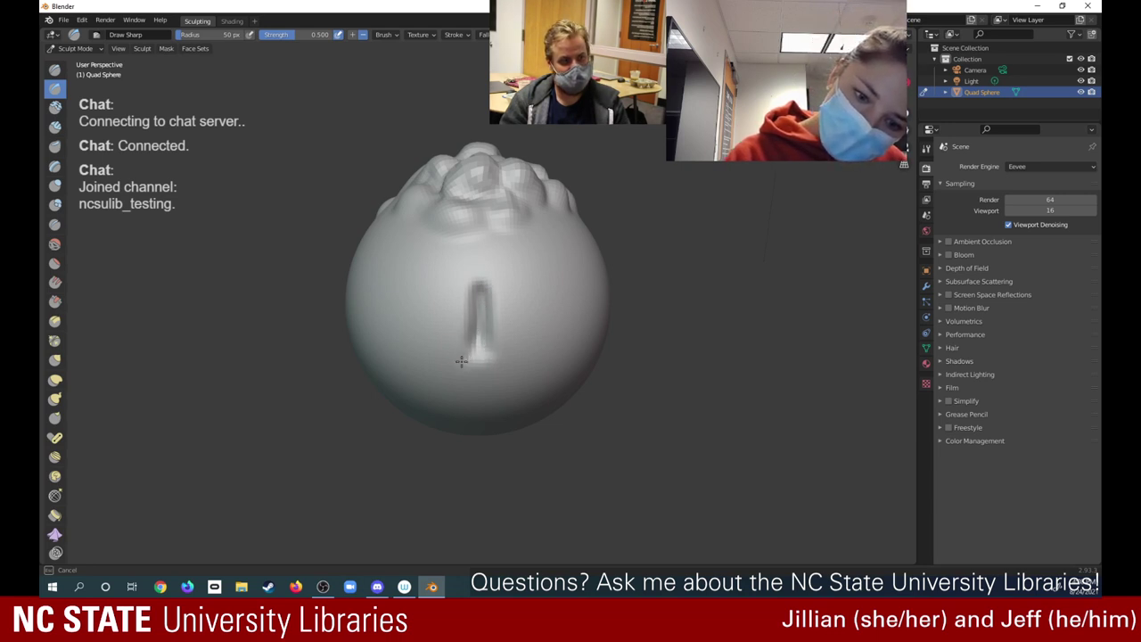
pyautogui.moveTo(465, 358); pyautogui.dragTo(502, 363)
pyautogui.moveTo(472, 364); pyautogui.dragTo(454, 364)
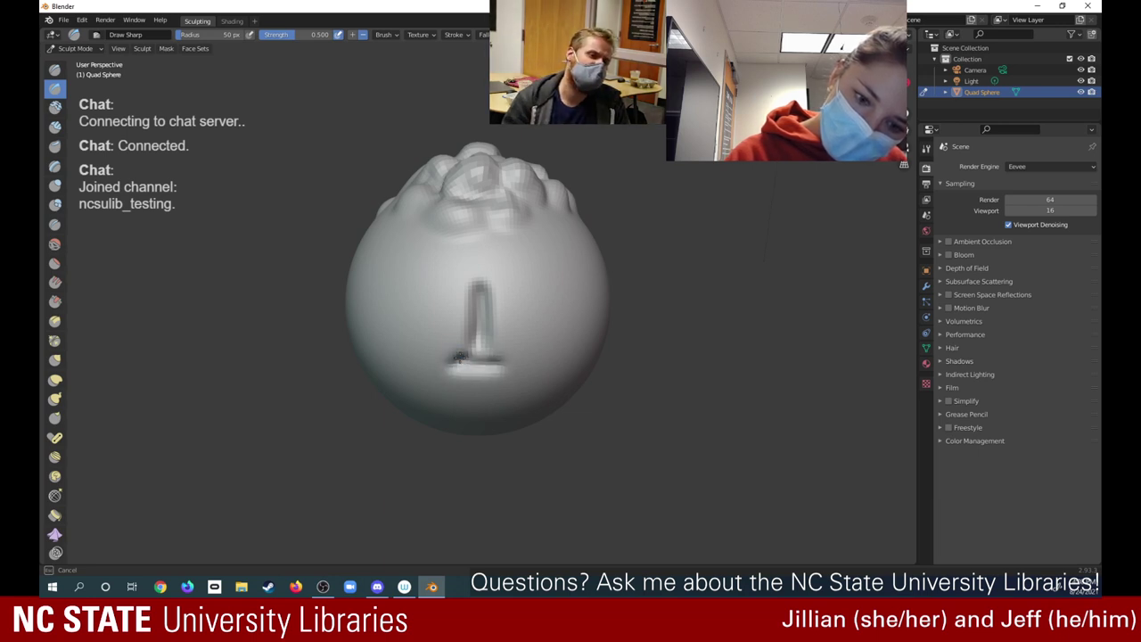
# Undo the Draw Sharp nose strokes on the smooth side of the sphere
pyautogui.moveTo(494, 333)
pyautogui.mouseDown(button='middle')
pyautogui.moveTo(463, 293)
pyautogui.moveTo(517, 245)
pyautogui.moveTo(459, 334)
pyautogui.moveTo(493, 306)
pyautogui.mouseUp(button='middle')
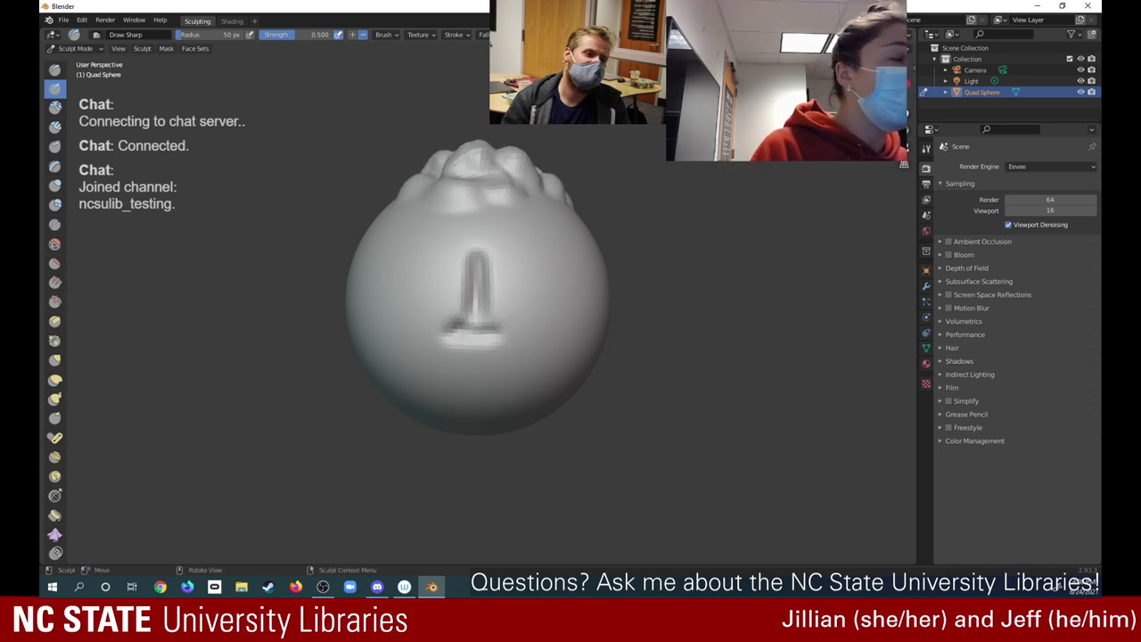
pyautogui.click(81, 20)
pyautogui.click(100, 34)
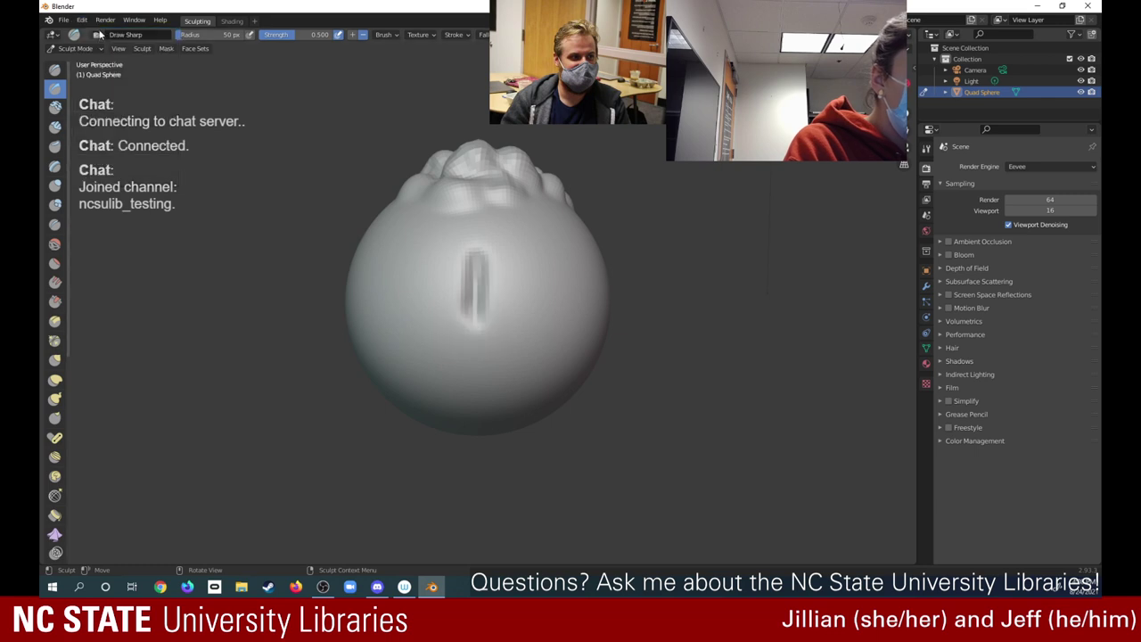
pyautogui.click(81, 19)
pyautogui.click(96, 34)
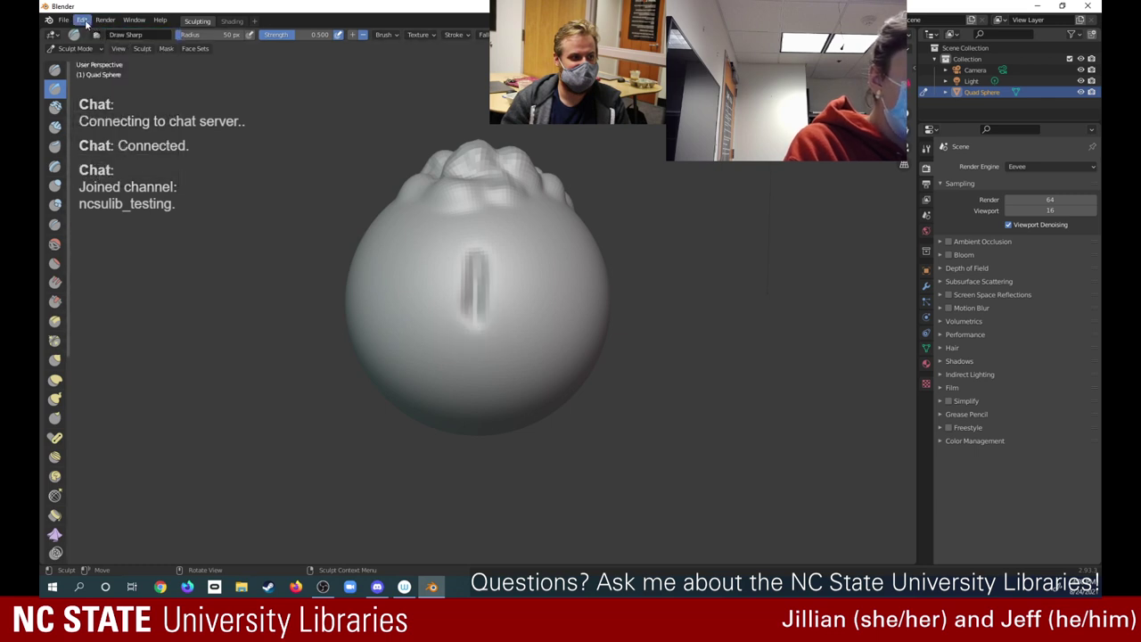
pyautogui.click(81, 19)
pyautogui.click(95, 34)
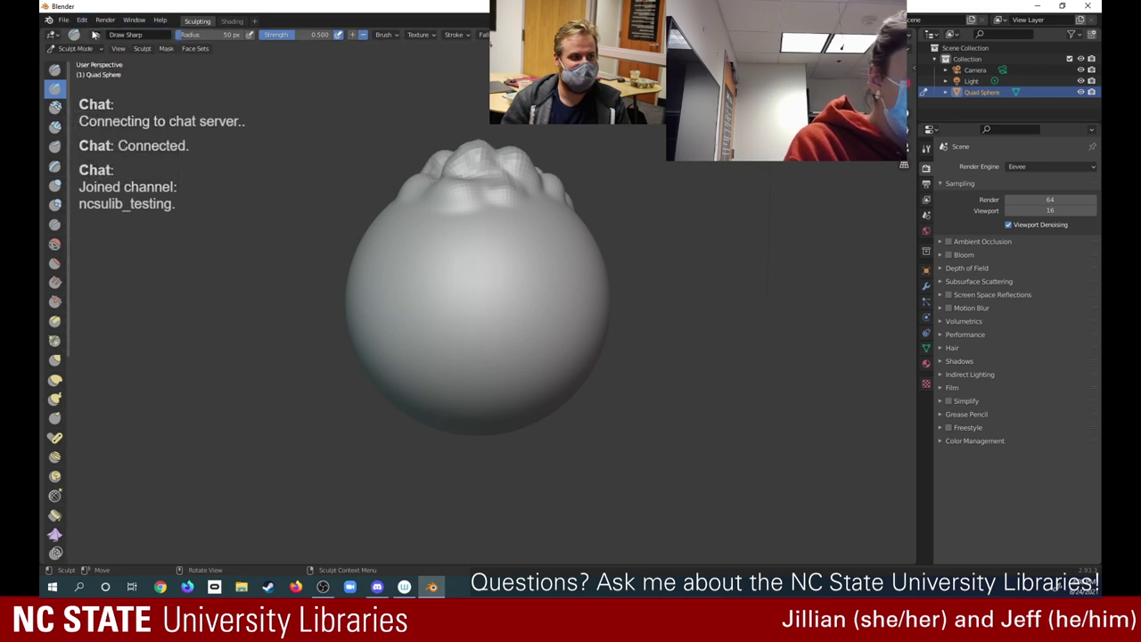
# Sculpt a raised nose on the smooth side with the Draw brush, building a vertical bridge and a wider rounded base
pyautogui.click(55, 69)
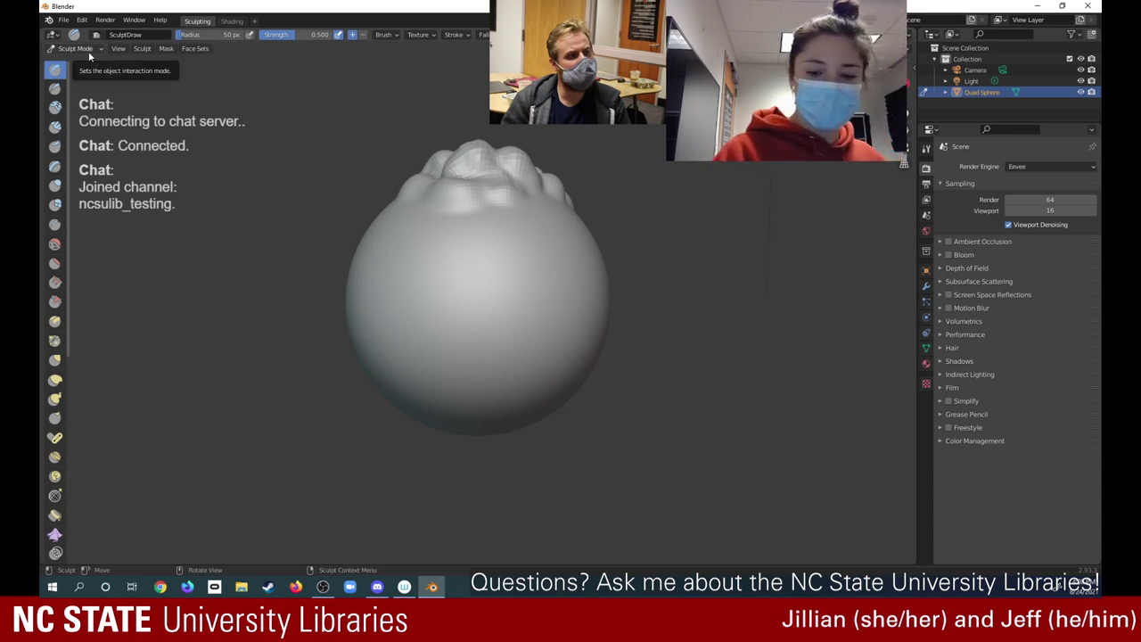
pyautogui.rightClick(482, 254)
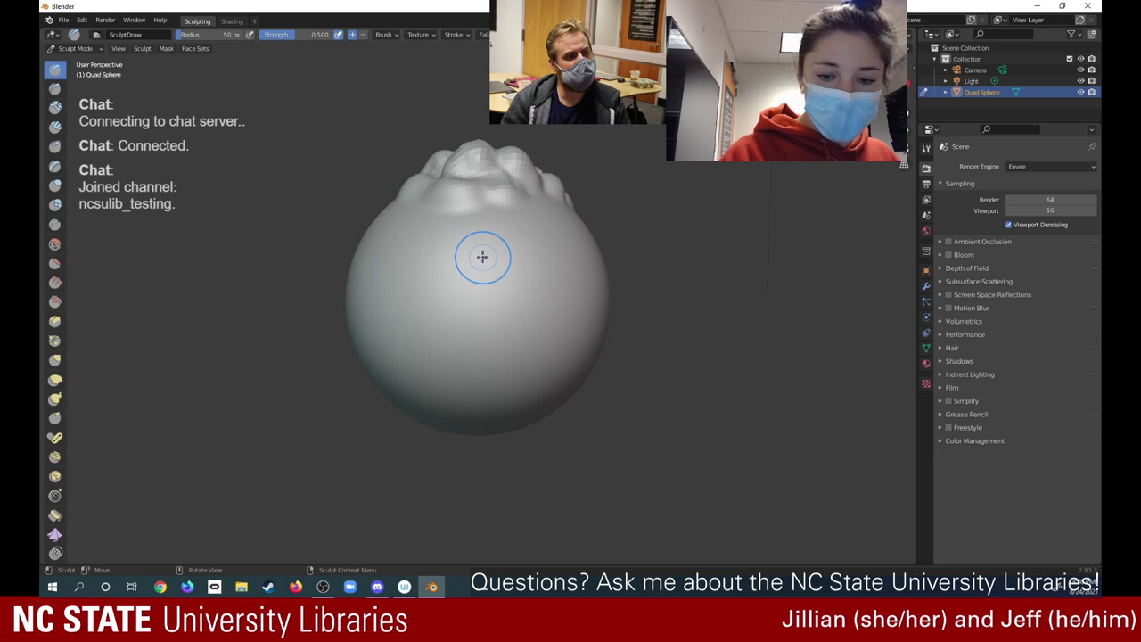
pyautogui.moveTo(483, 257); pyautogui.dragTo(474, 336)
pyautogui.rightClick(474, 336)
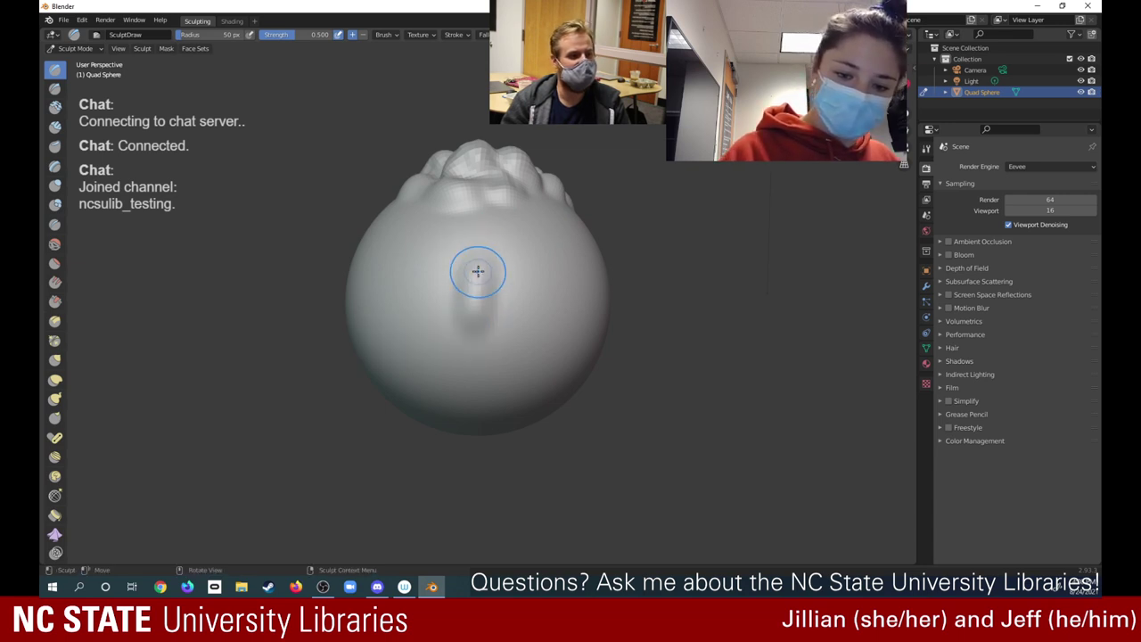
pyautogui.moveTo(473, 273)
pyautogui.mouseDown()
pyautogui.moveTo(473, 331)
pyautogui.moveTo(486, 345)
pyautogui.moveTo(456, 342)
pyautogui.moveTo(500, 347)
pyautogui.mouseUp()
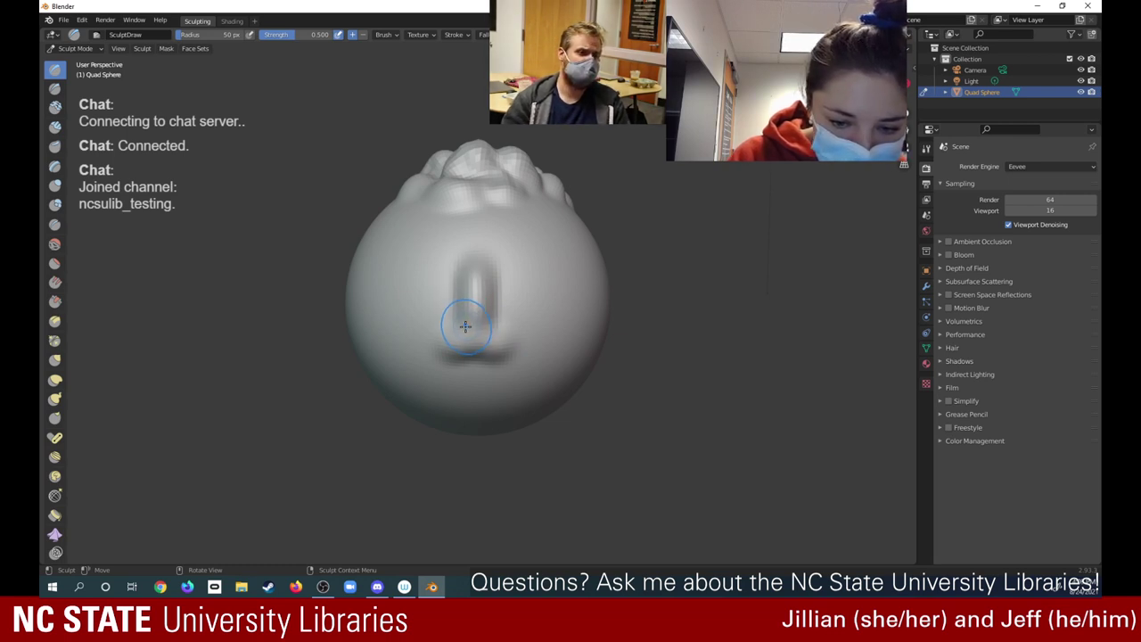
pyautogui.moveTo(461, 326); pyautogui.dragTo(467, 326)
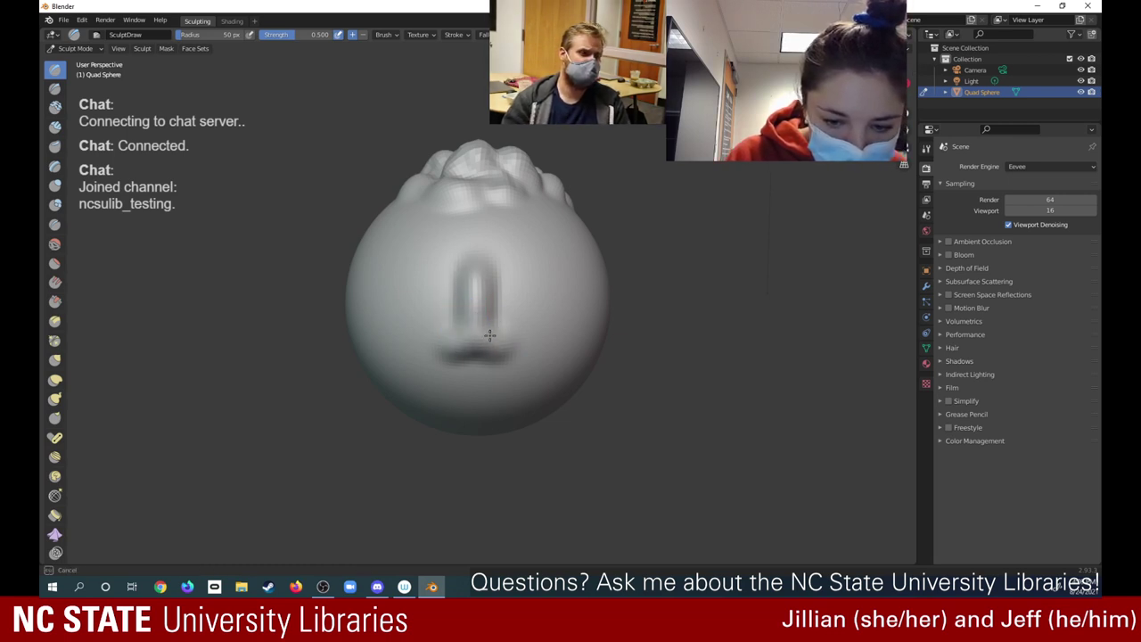
pyautogui.moveTo(500, 353)
pyautogui.mouseDown()
pyautogui.moveTo(445, 339)
pyautogui.moveTo(507, 351)
pyautogui.mouseUp()
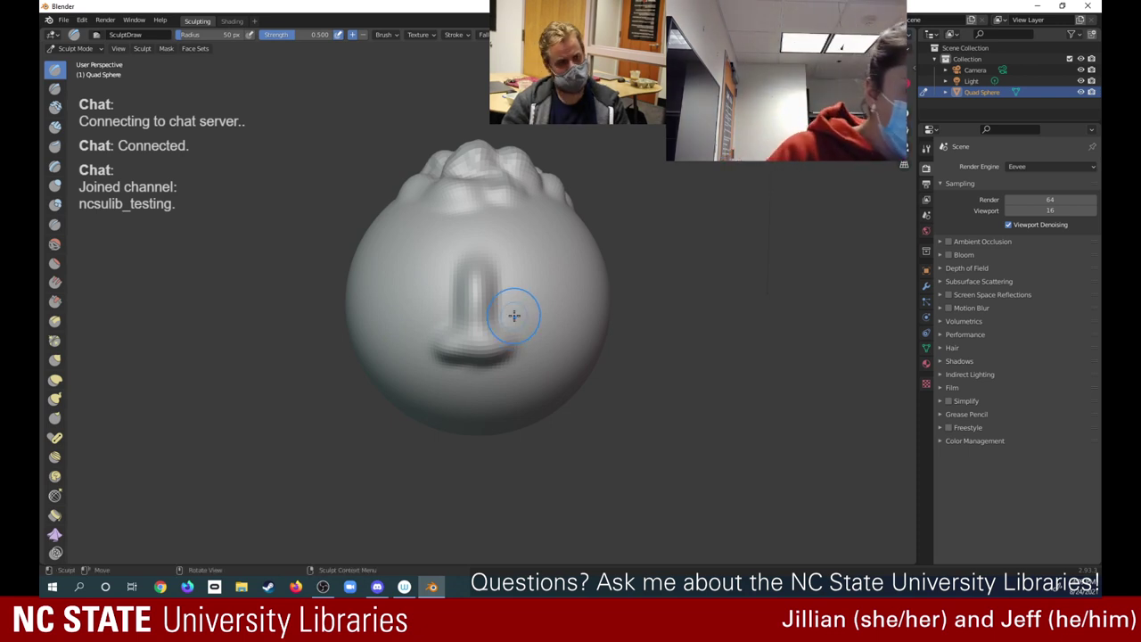
# Carve along both sides of the nose bridge and around the nostrils with Draw Sharp
pyautogui.click(54, 87)
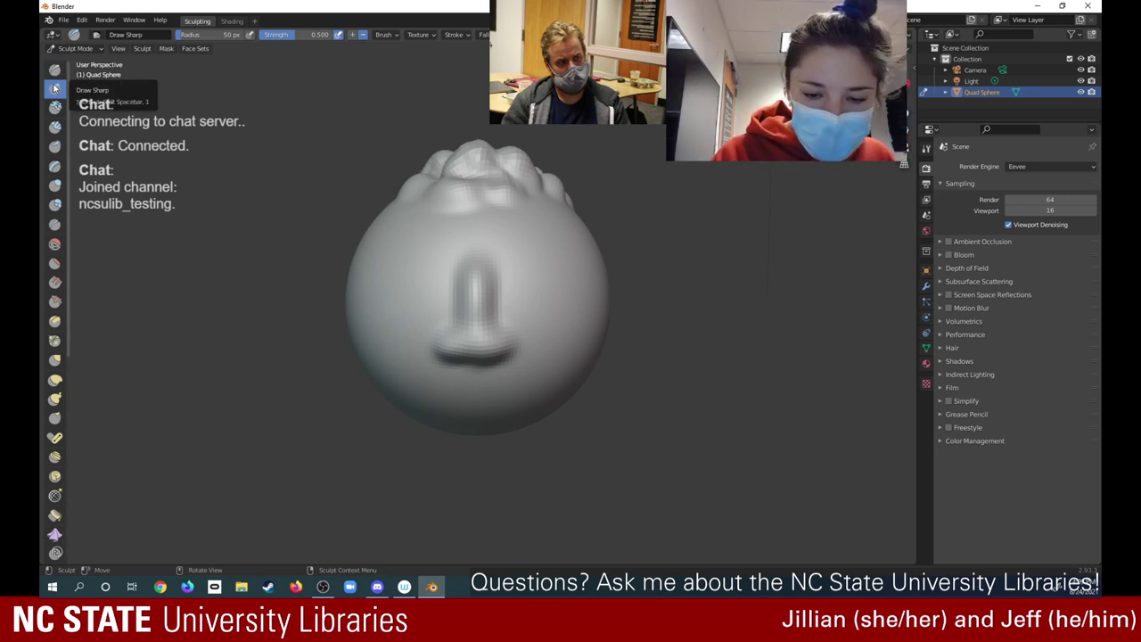
pyautogui.rightClick(499, 282)
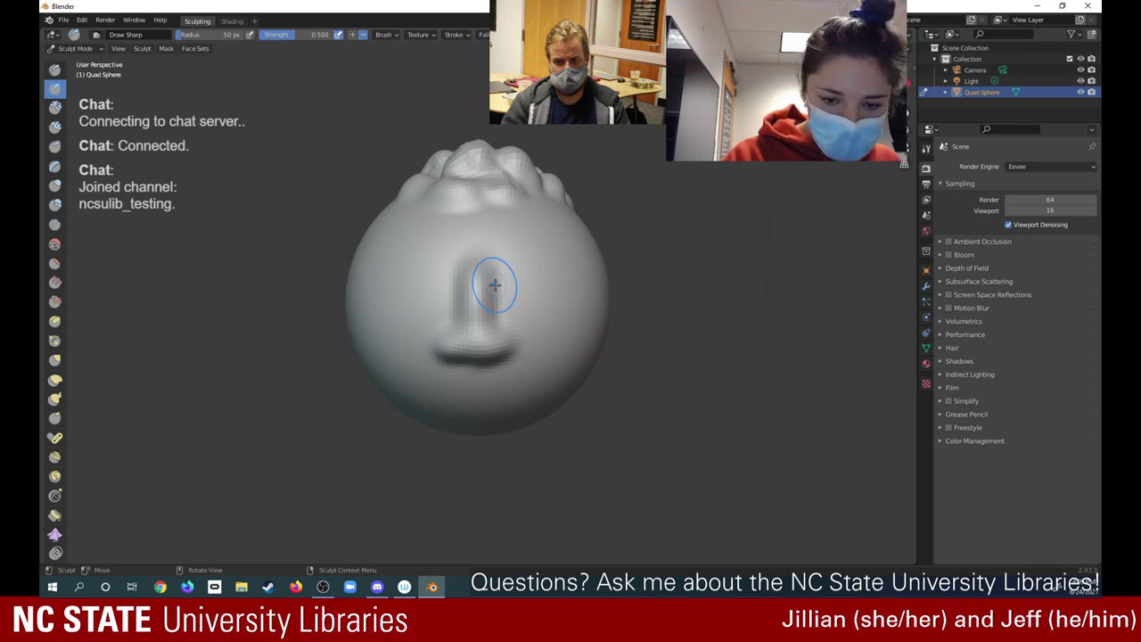
pyautogui.moveTo(491, 277); pyautogui.dragTo(491, 317)
pyautogui.moveTo(462, 279)
pyautogui.mouseDown()
pyautogui.moveTo(454, 311)
pyautogui.moveTo(479, 273)
pyautogui.mouseUp()
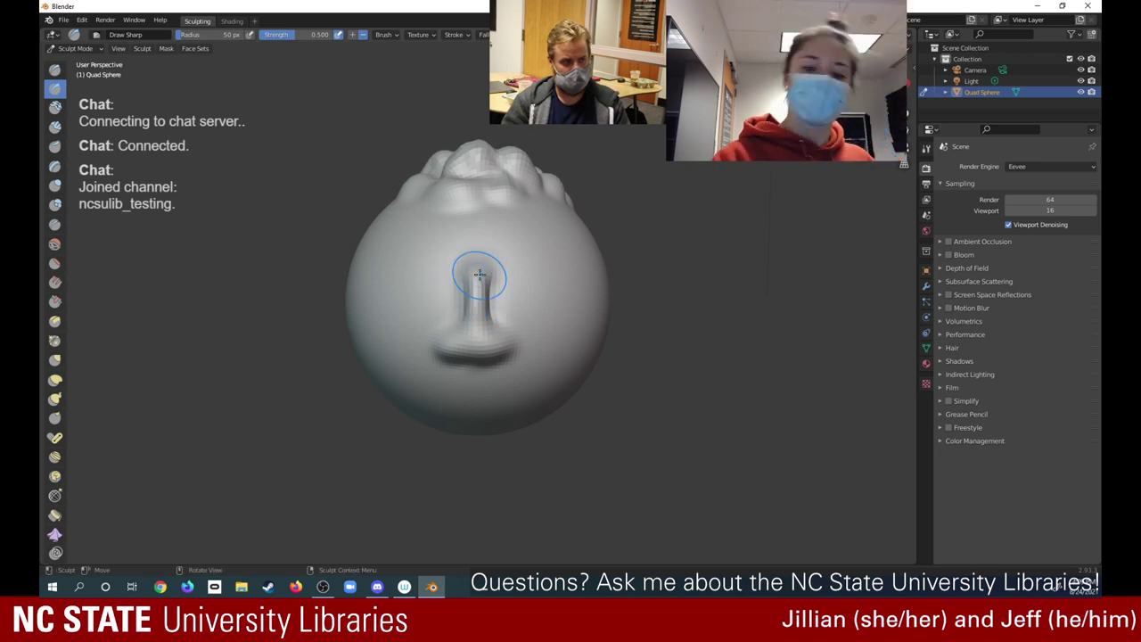
pyautogui.moveTo(458, 329)
pyautogui.mouseDown()
pyautogui.moveTo(496, 334)
pyautogui.moveTo(512, 324)
pyautogui.moveTo(452, 334)
pyautogui.mouseUp()
pyautogui.moveTo(457, 337)
pyautogui.mouseDown()
pyautogui.moveTo(462, 359)
pyautogui.moveTo(492, 356)
pyautogui.moveTo(500, 342)
pyautogui.mouseUp()
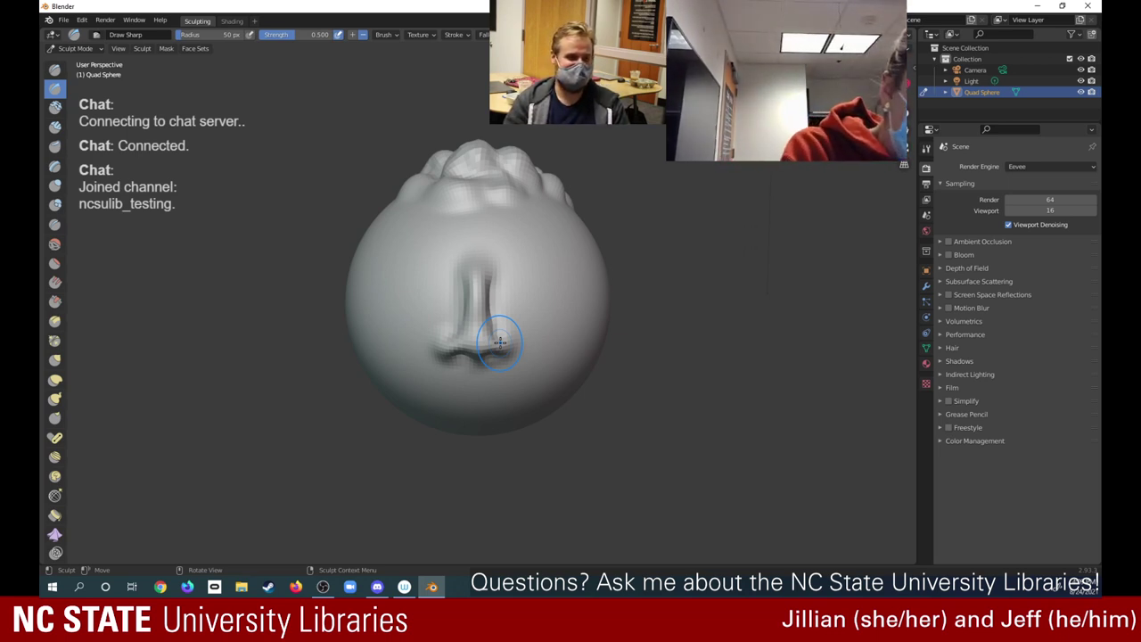
# Soften the sides and base of the nose with the Smooth brush
pyautogui.click(64, 263)
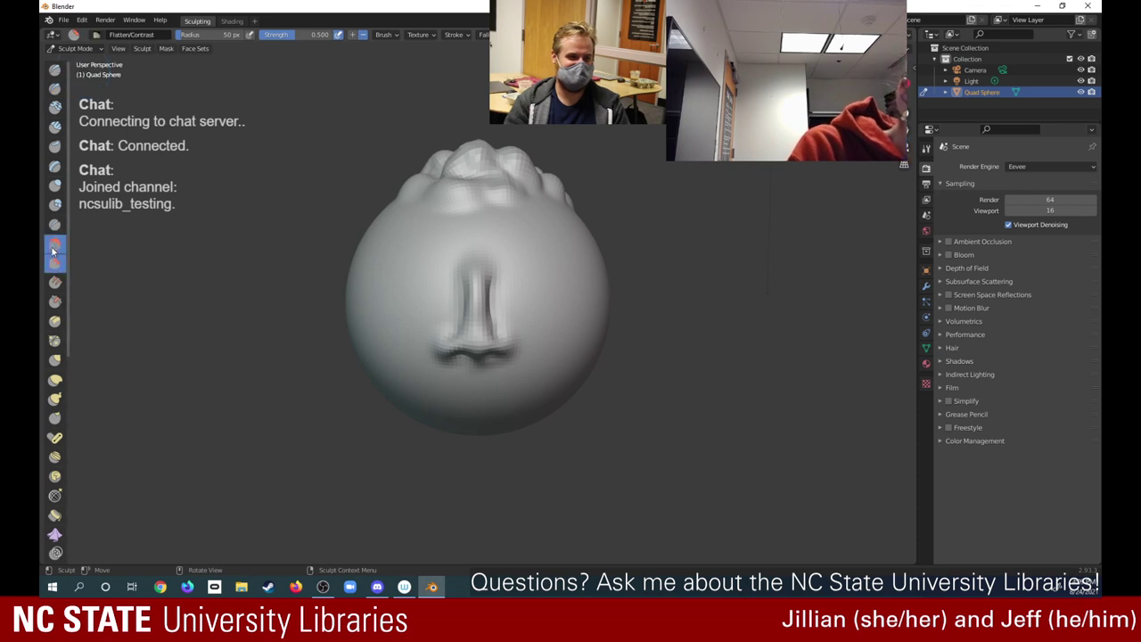
pyautogui.click(55, 243)
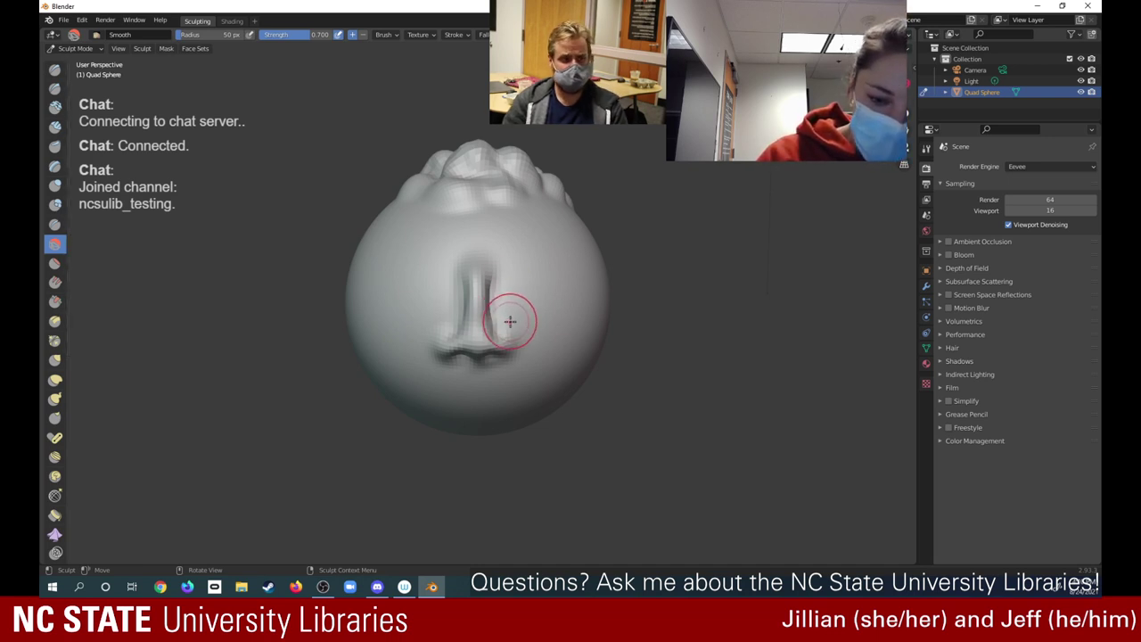
pyautogui.moveTo(512, 323)
pyautogui.mouseDown()
pyautogui.moveTo(501, 287)
pyautogui.moveTo(455, 291)
pyautogui.moveTo(451, 308)
pyautogui.mouseUp()
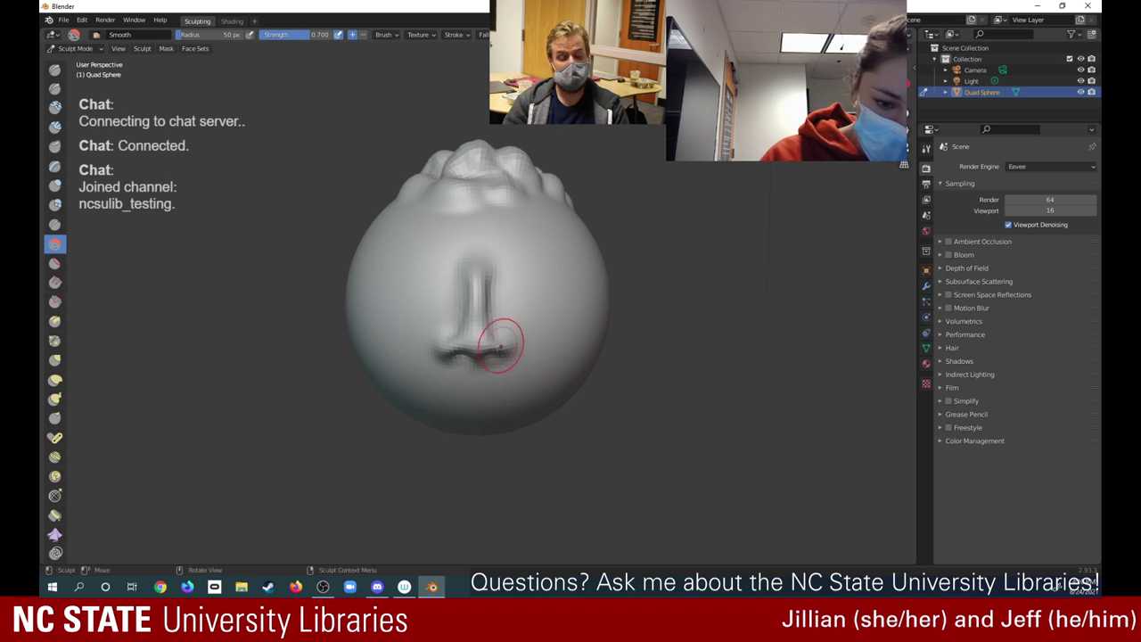
pyautogui.moveTo(449, 370)
pyautogui.mouseDown()
pyautogui.moveTo(442, 361)
pyautogui.moveTo(494, 350)
pyautogui.mouseUp()
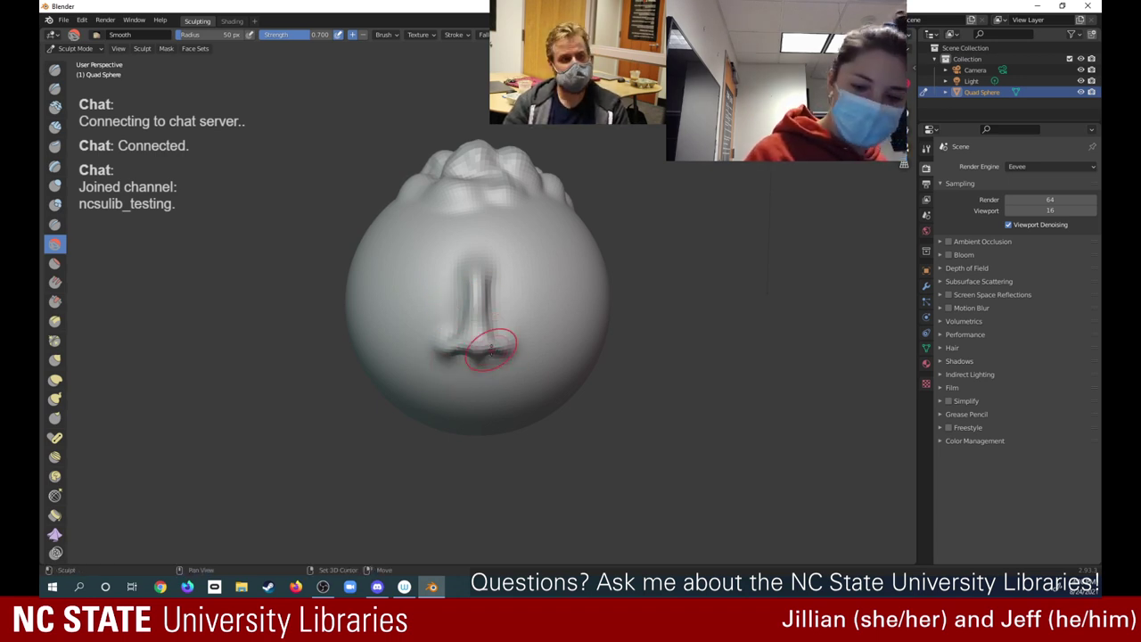
pyautogui.keyDown('shift'); pyautogui.moveTo(518, 339); pyautogui.dragTo(509, 300); pyautogui.keyUp('shift')
# Build up the surface alongside the nose bridge with the Draw brush
pyautogui.click(56, 71)
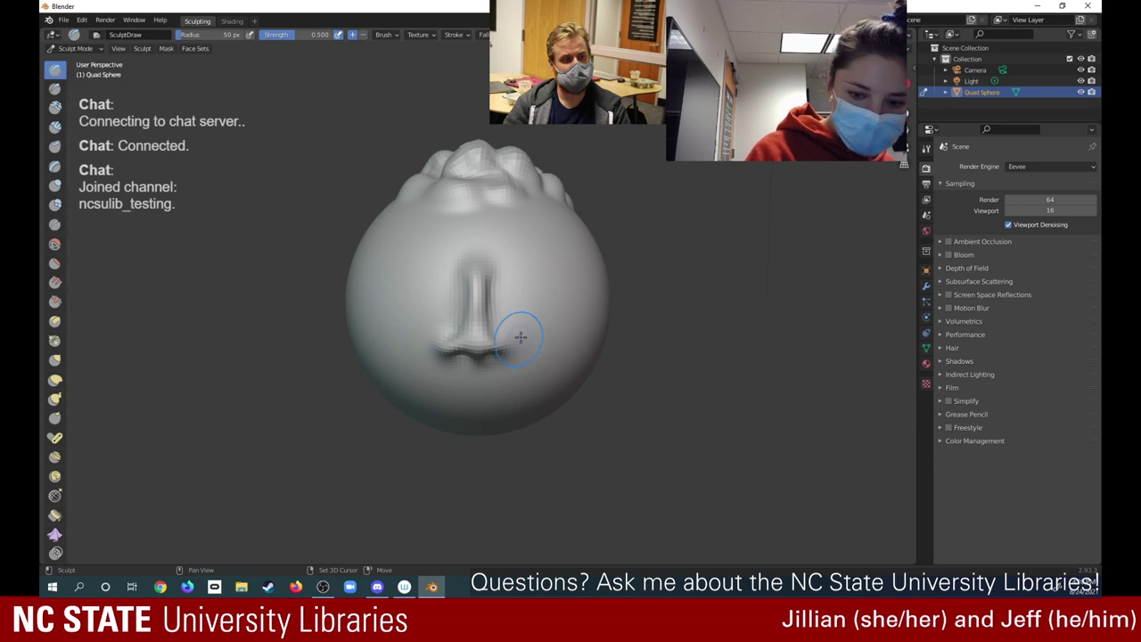
pyautogui.moveTo(517, 330)
pyautogui.mouseDown()
pyautogui.moveTo(525, 337)
pyautogui.moveTo(510, 333)
pyautogui.moveTo(495, 255)
pyautogui.moveTo(454, 275)
pyautogui.moveTo(499, 275)
pyautogui.mouseUp()
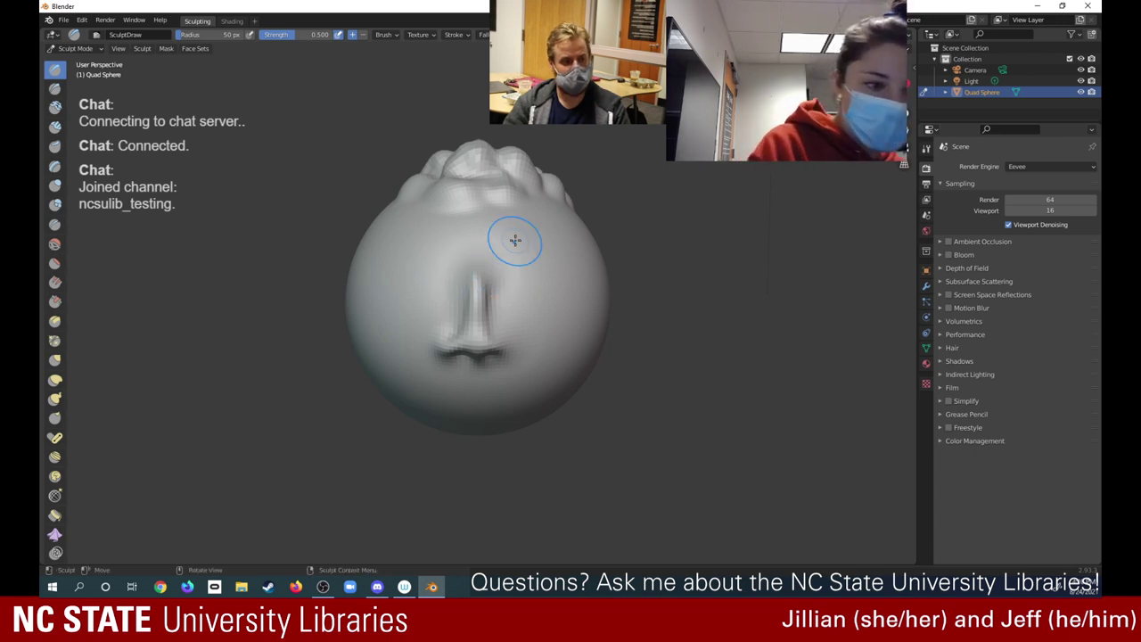
# Soften the sides of the nose bridge and the area around the nostrils with the Smooth brush
pyautogui.click(54, 243)
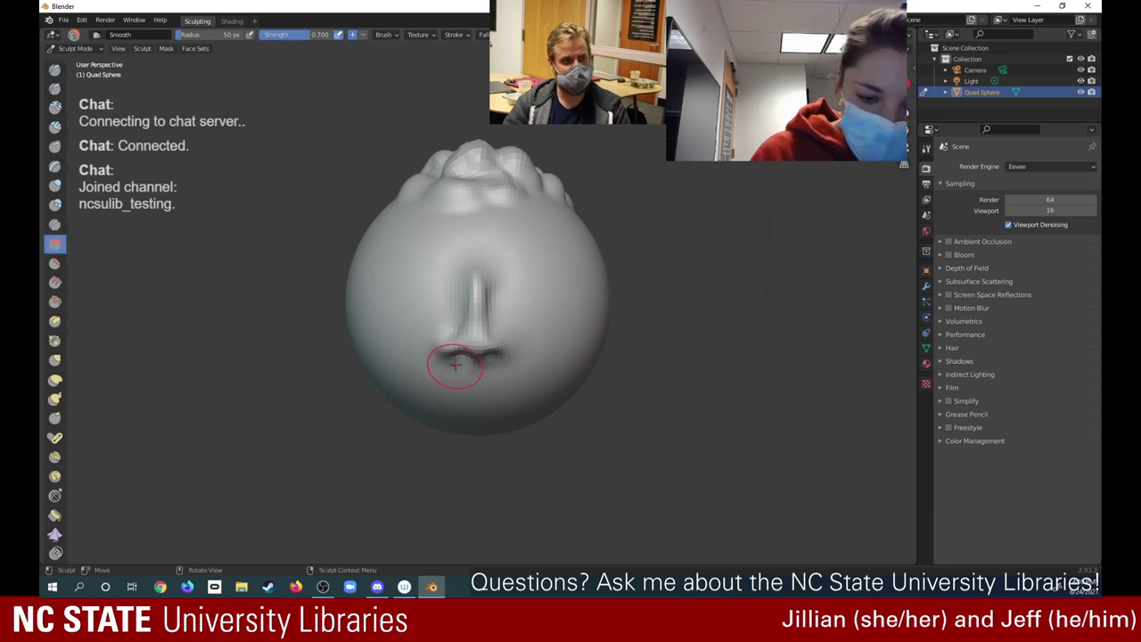
pyautogui.moveTo(459, 354)
pyautogui.mouseDown()
pyautogui.moveTo(424, 346)
pyautogui.moveTo(440, 372)
pyautogui.moveTo(512, 360)
pyautogui.moveTo(517, 311)
pyautogui.moveTo(498, 287)
pyautogui.moveTo(454, 270)
pyautogui.mouseUp()
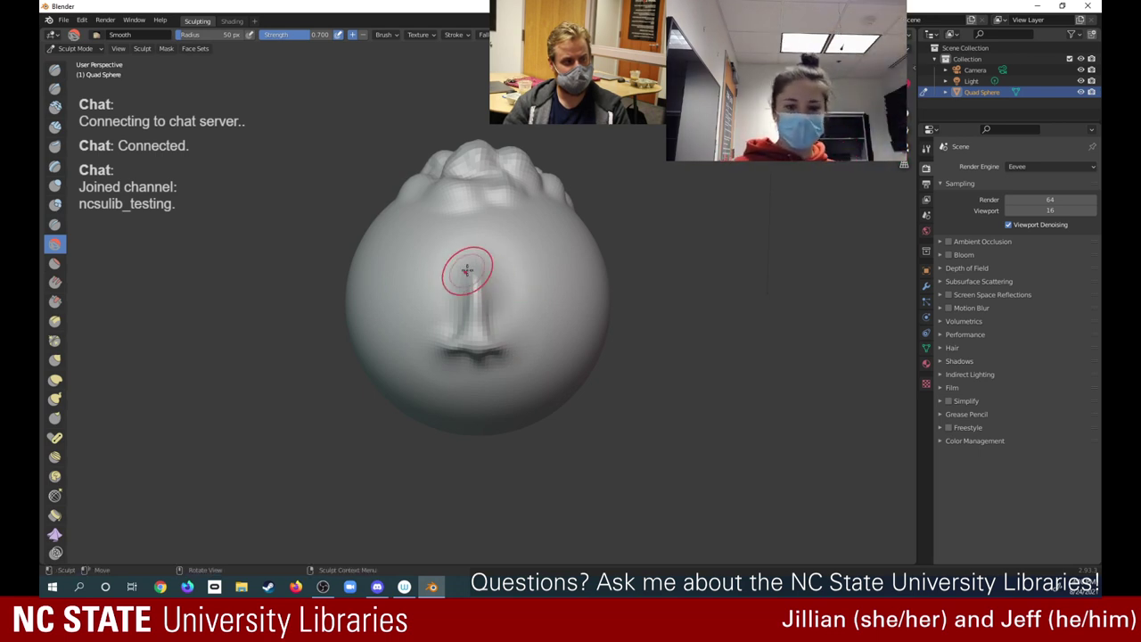
pyautogui.moveTo(443, 327); pyautogui.dragTo(467, 318)
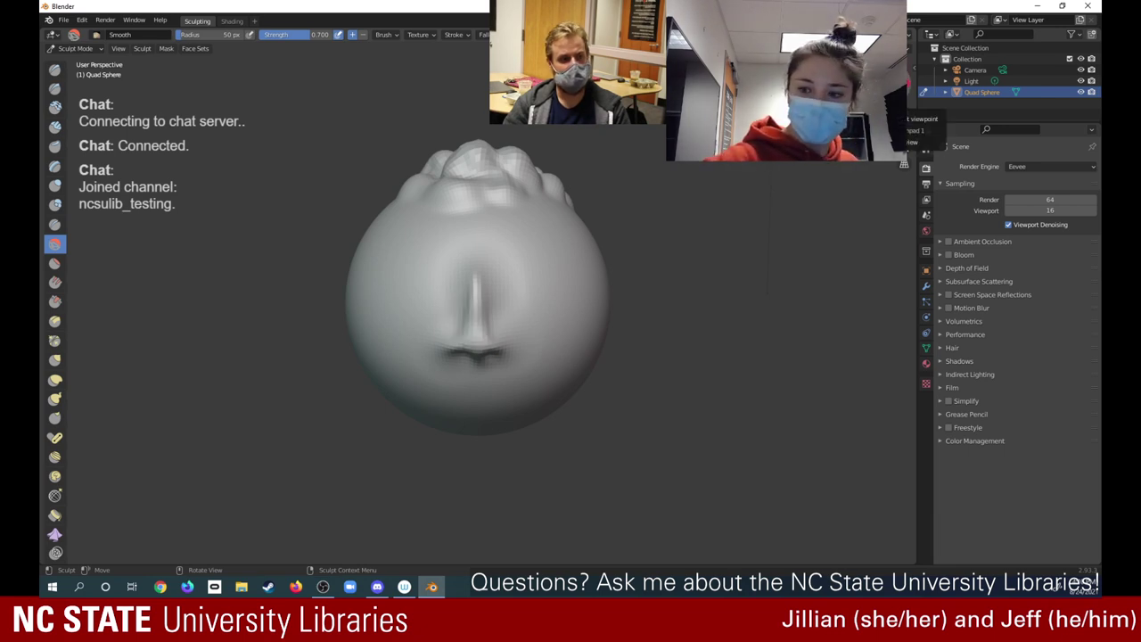
# Build up a rounded eye mound on each side of the nose bridge with the Draw brush
pyautogui.click(888, 68)
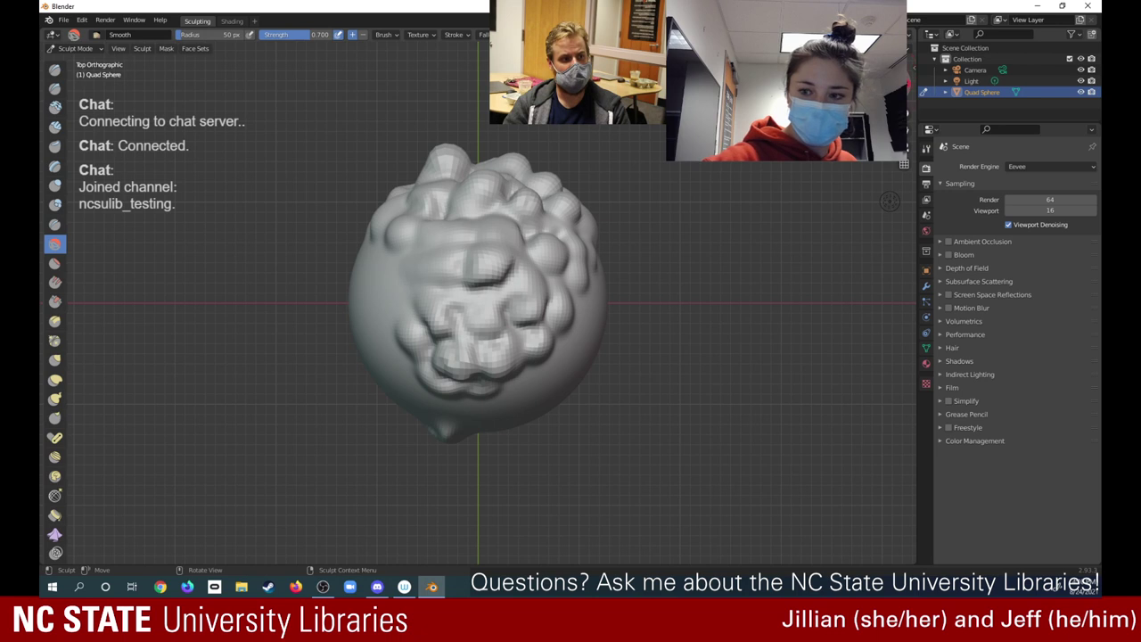
pyautogui.click(905, 84)
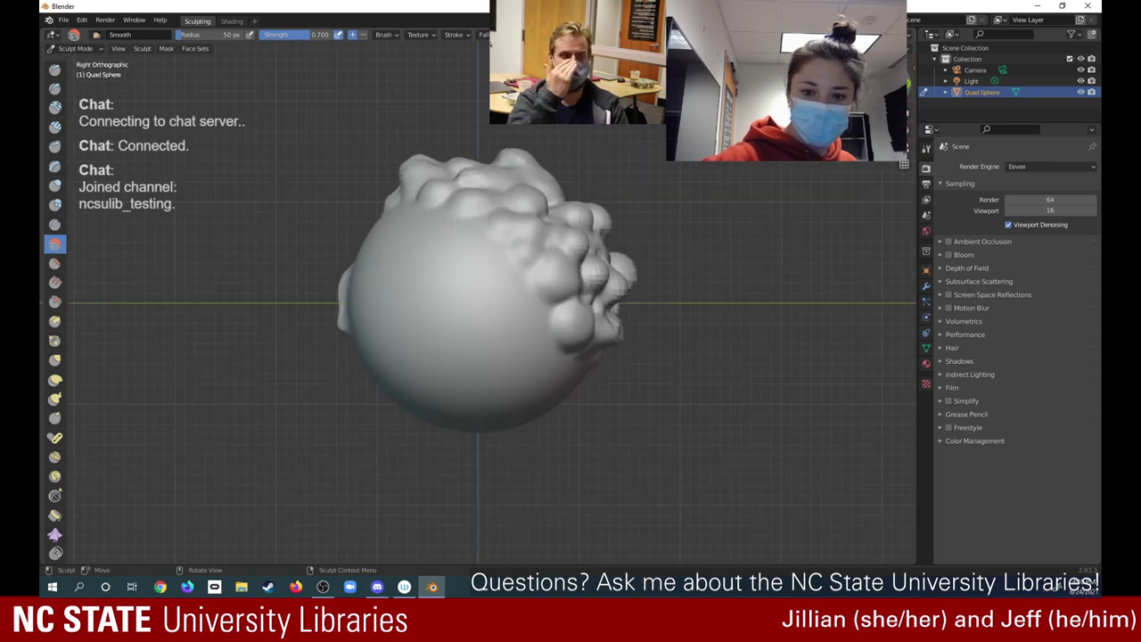
pyautogui.moveTo(878, 89)
pyautogui.mouseDown()
pyautogui.moveTo(904, 96)
pyautogui.moveTo(896, 92)
pyautogui.mouseUp()
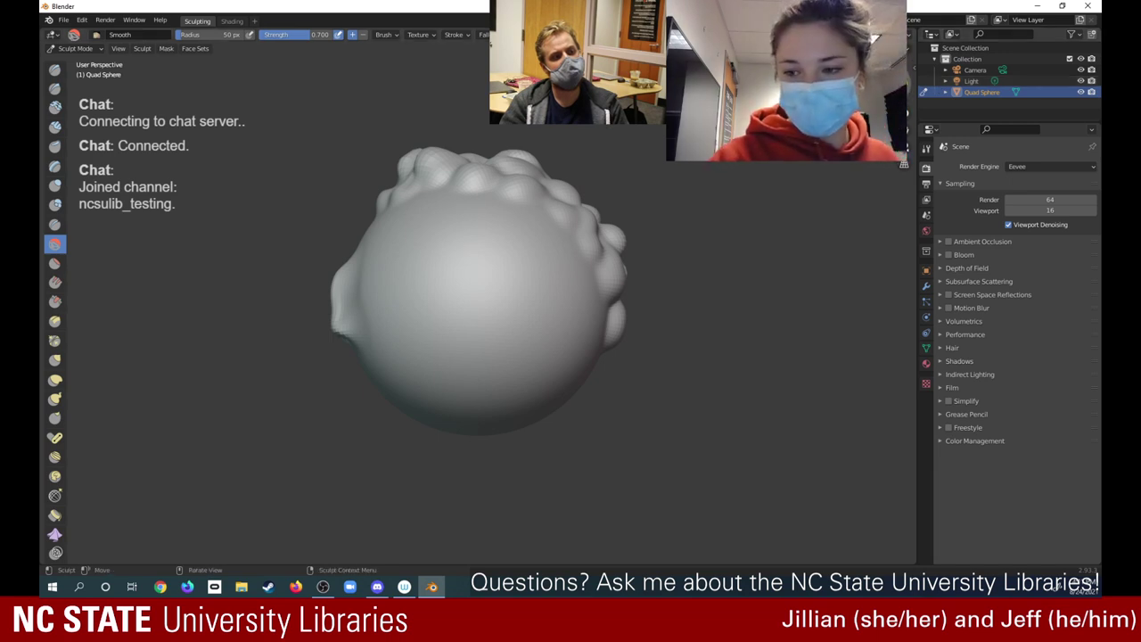
pyautogui.moveTo(803, 143); pyautogui.dragTo(843, 143, button='middle')
pyautogui.moveTo(802, 107)
pyautogui.mouseDown(button='middle')
pyautogui.moveTo(981, 99)
pyautogui.moveTo(972, 93)
pyautogui.mouseUp(button='middle')
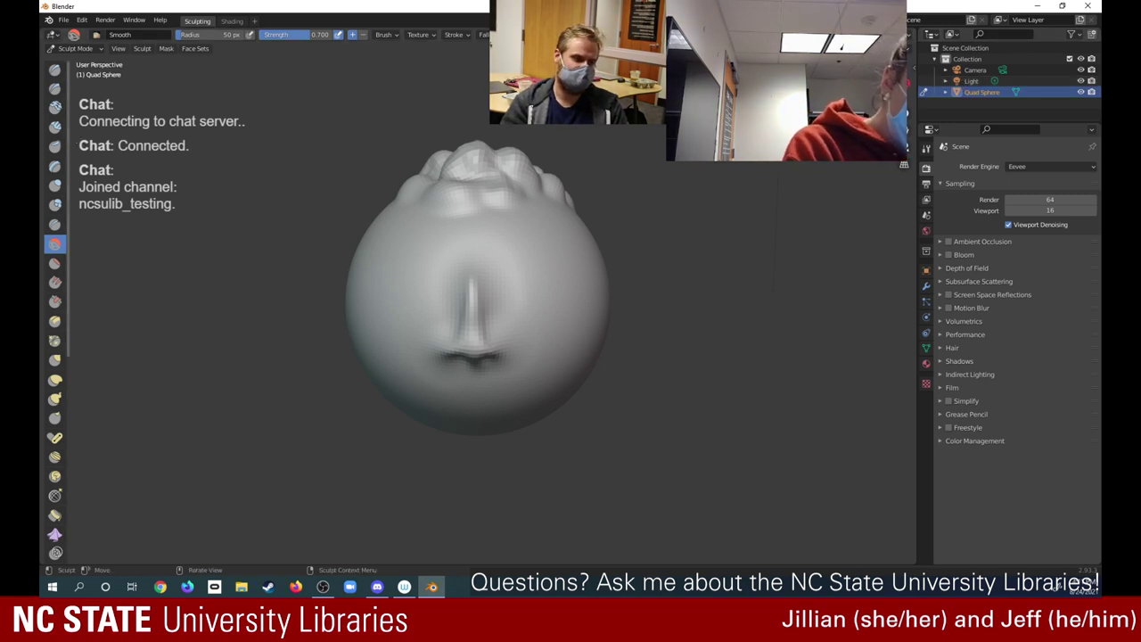
pyautogui.click(54, 71)
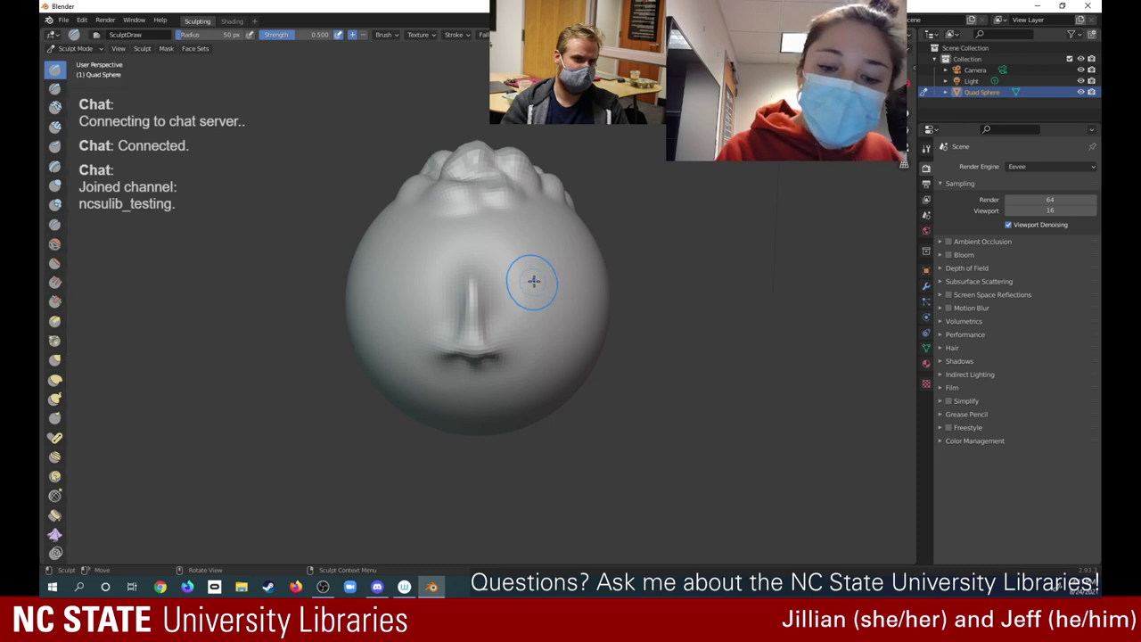
pyautogui.moveTo(523, 280)
pyautogui.mouseDown()
pyautogui.moveTo(514, 282)
pyautogui.moveTo(530, 272)
pyautogui.moveTo(547, 284)
pyautogui.moveTo(541, 276)
pyautogui.mouseUp()
pyautogui.moveTo(407, 276)
pyautogui.mouseDown()
pyautogui.moveTo(424, 294)
pyautogui.moveTo(397, 305)
pyautogui.moveTo(404, 276)
pyautogui.moveTo(389, 278)
pyautogui.moveTo(419, 292)
pyautogui.mouseUp()
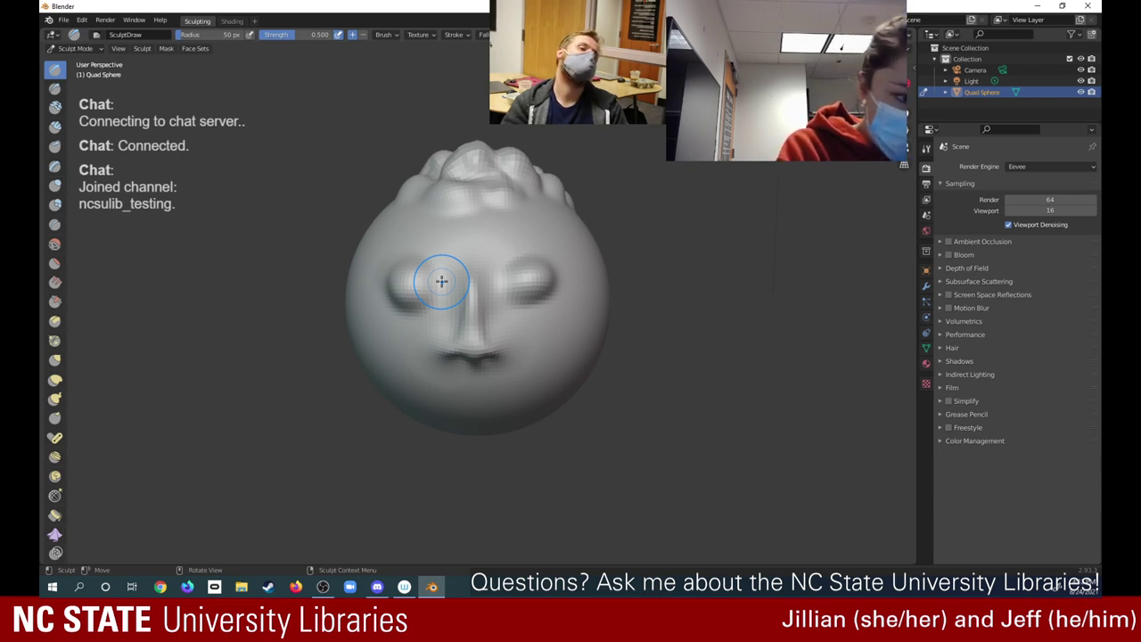
# Blend both eye mounds into the surrounding face with the Smooth brush
pyautogui.click(55, 243)
pyautogui.moveTo(542, 307)
pyautogui.mouseDown()
pyautogui.moveTo(529, 298)
pyautogui.moveTo(542, 303)
pyautogui.moveTo(554, 286)
pyautogui.moveTo(520, 257)
pyautogui.moveTo(575, 273)
pyautogui.moveTo(385, 255)
pyautogui.moveTo(406, 294)
pyautogui.mouseUp()
pyautogui.moveTo(406, 293)
pyautogui.mouseDown()
pyautogui.moveTo(418, 305)
pyautogui.moveTo(450, 292)
pyautogui.mouseUp()
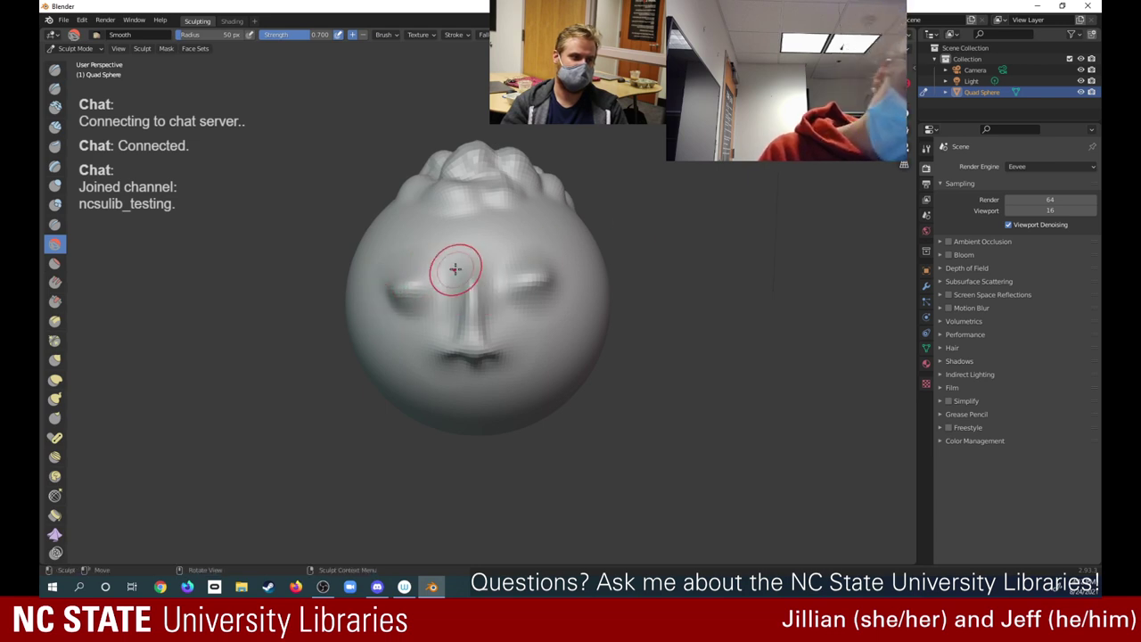
pyautogui.moveTo(534, 276); pyautogui.dragTo(540, 267)
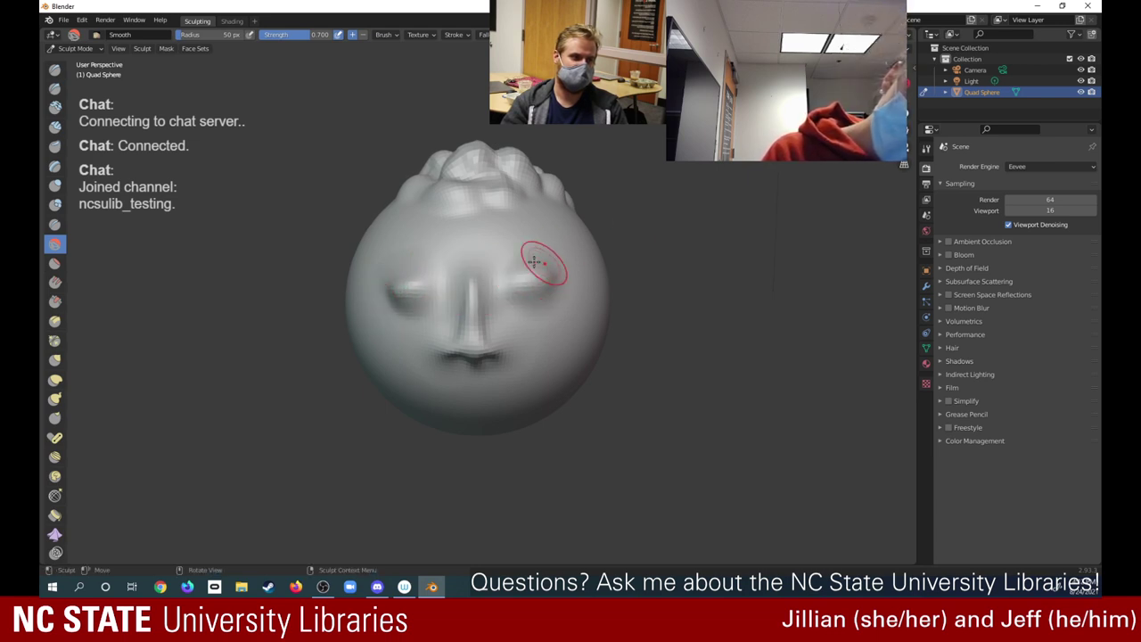
pyautogui.moveTo(413, 284); pyautogui.dragTo(423, 281)
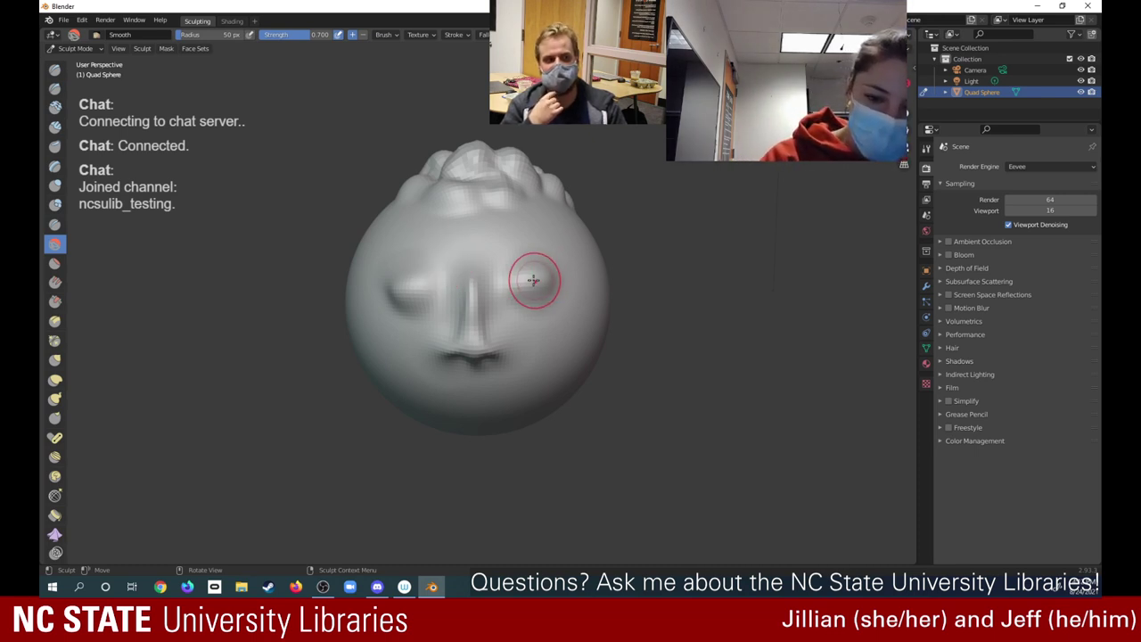
pyautogui.moveTo(523, 282); pyautogui.dragTo(543, 277)
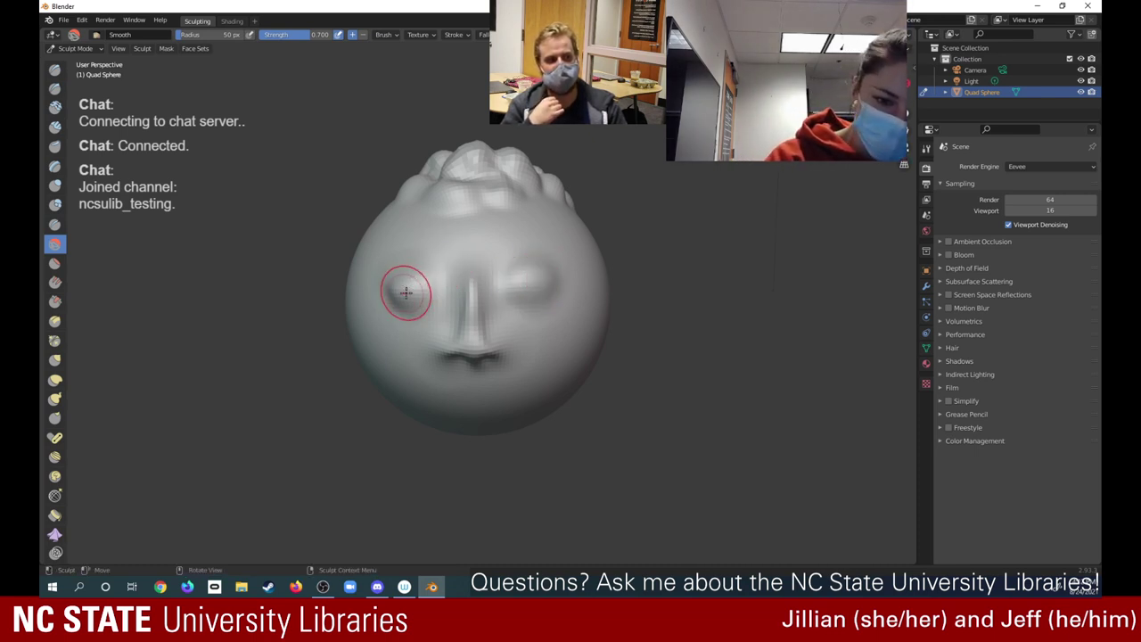
pyautogui.moveTo(405, 291); pyautogui.dragTo(406, 287)
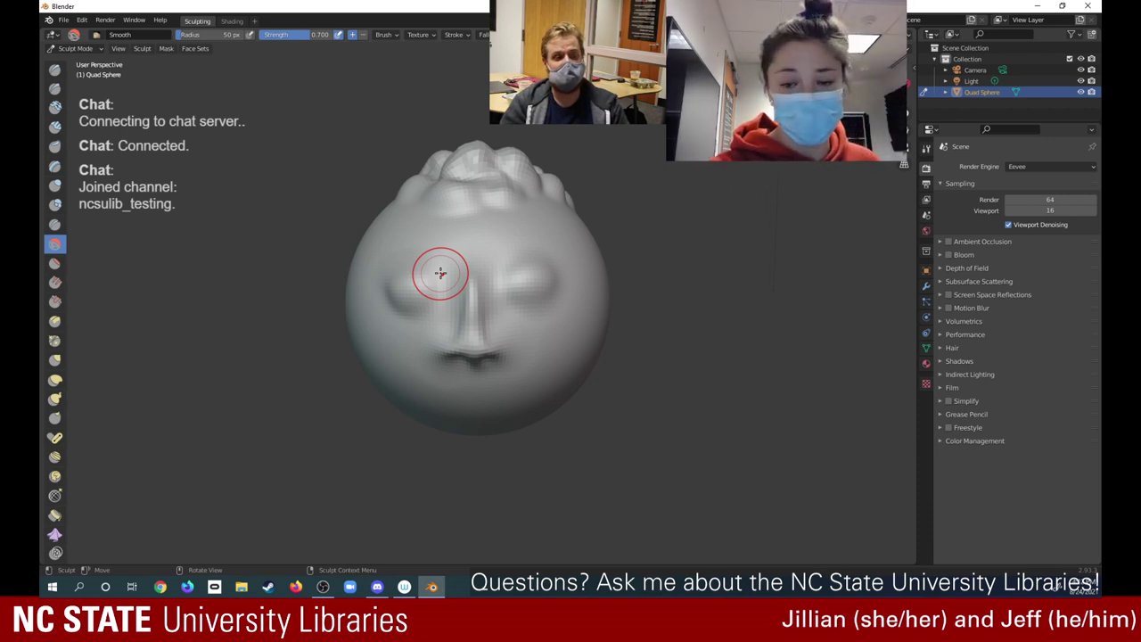
# Carve horizontal eyelid lines across both eye mounds with the Draw Sharp brush
pyautogui.moveTo(478, 297)
pyautogui.mouseDown(button='middle')
pyautogui.moveTo(512, 296)
pyautogui.moveTo(496, 283)
pyautogui.mouseUp(button='middle')
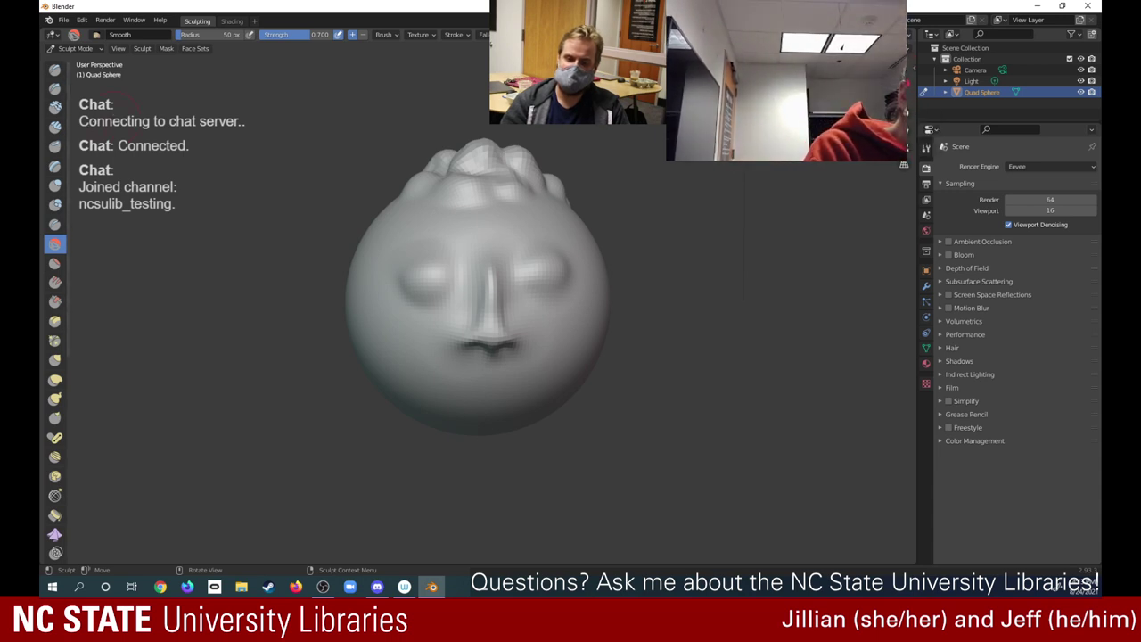
pyautogui.click(54, 89)
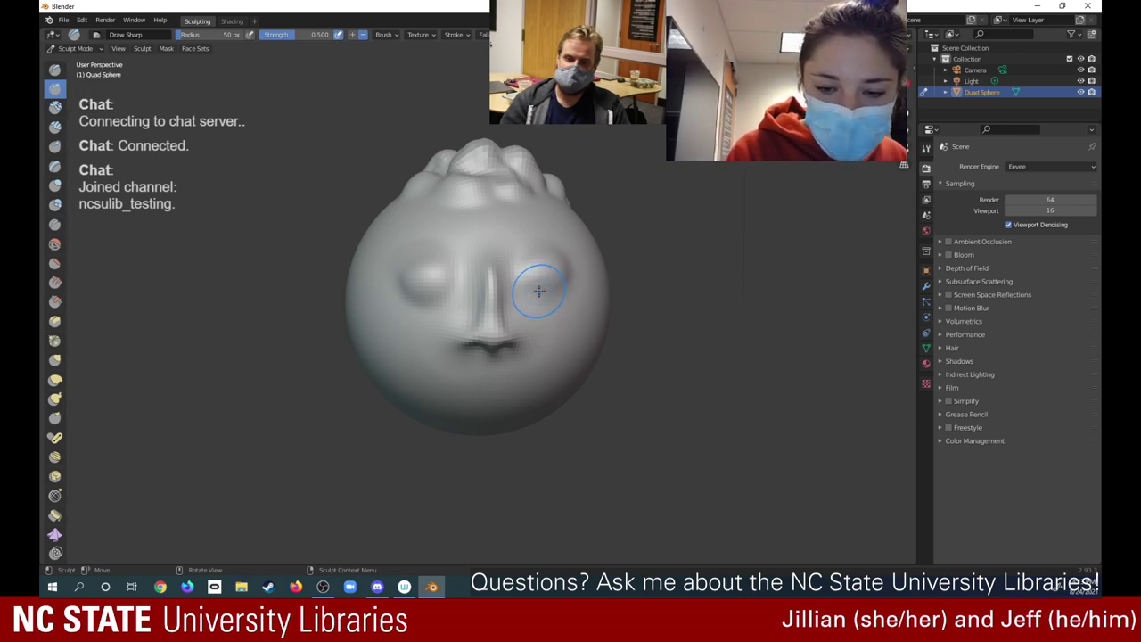
pyautogui.moveTo(537, 291)
pyautogui.mouseDown()
pyautogui.moveTo(562, 285)
pyautogui.moveTo(563, 262)
pyautogui.moveTo(535, 264)
pyautogui.mouseUp()
pyautogui.rightClick(553, 263)
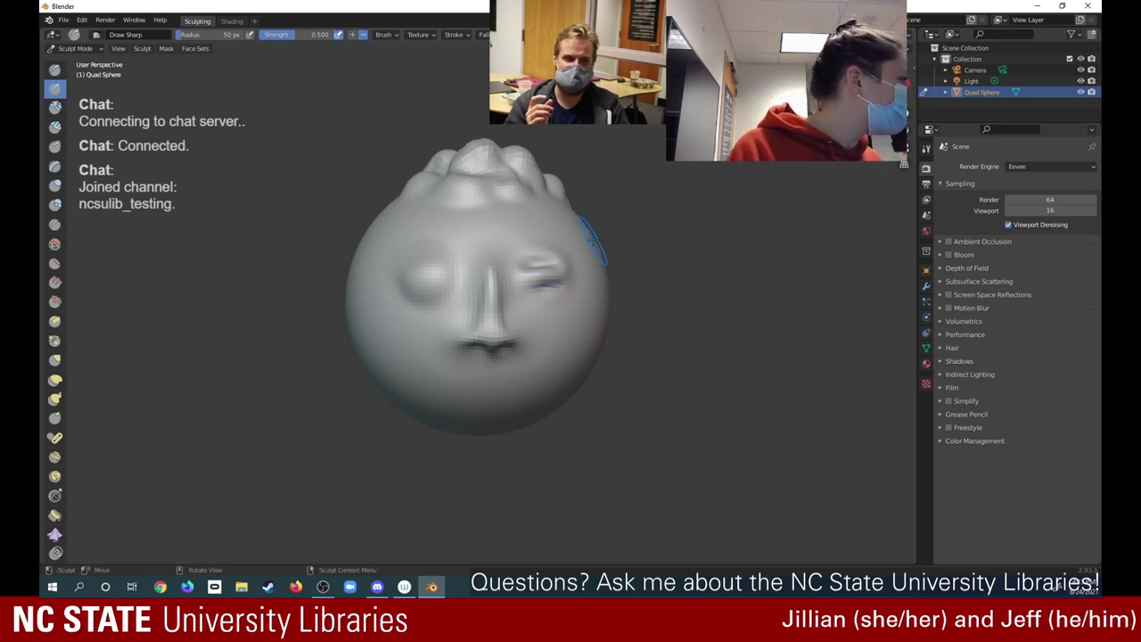
pyautogui.moveTo(413, 270); pyautogui.dragTo(434, 267)
pyautogui.moveTo(434, 278)
pyautogui.mouseDown()
pyautogui.moveTo(431, 296)
pyautogui.moveTo(415, 290)
pyautogui.mouseUp()
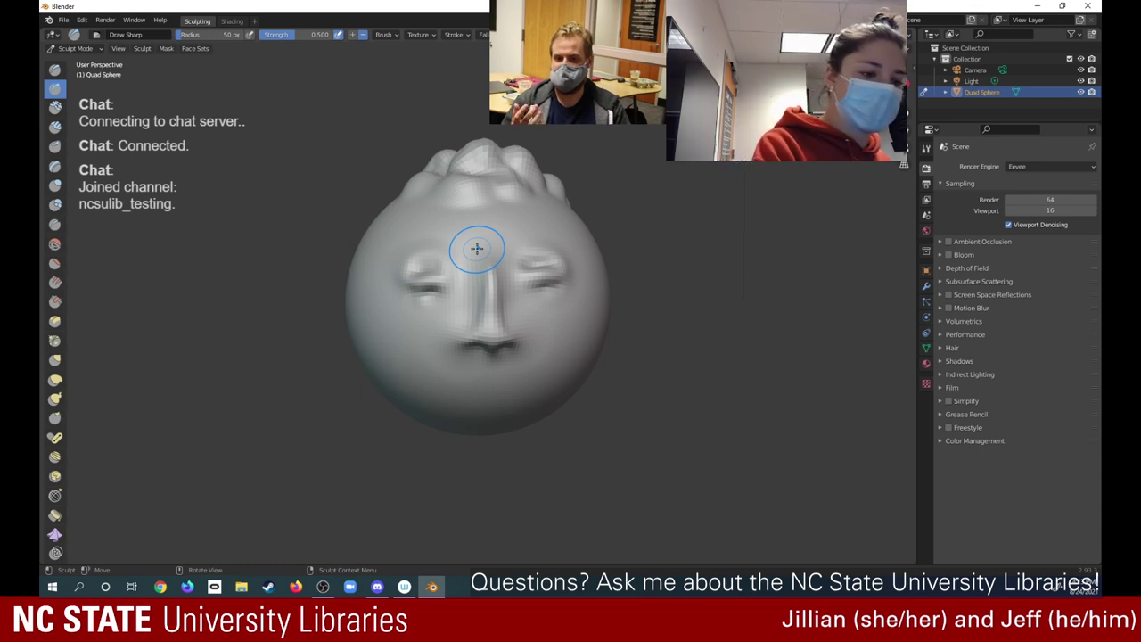
# Soften the carved eyelid lines on both eyes with the Smooth brush
pyautogui.click(57, 241)
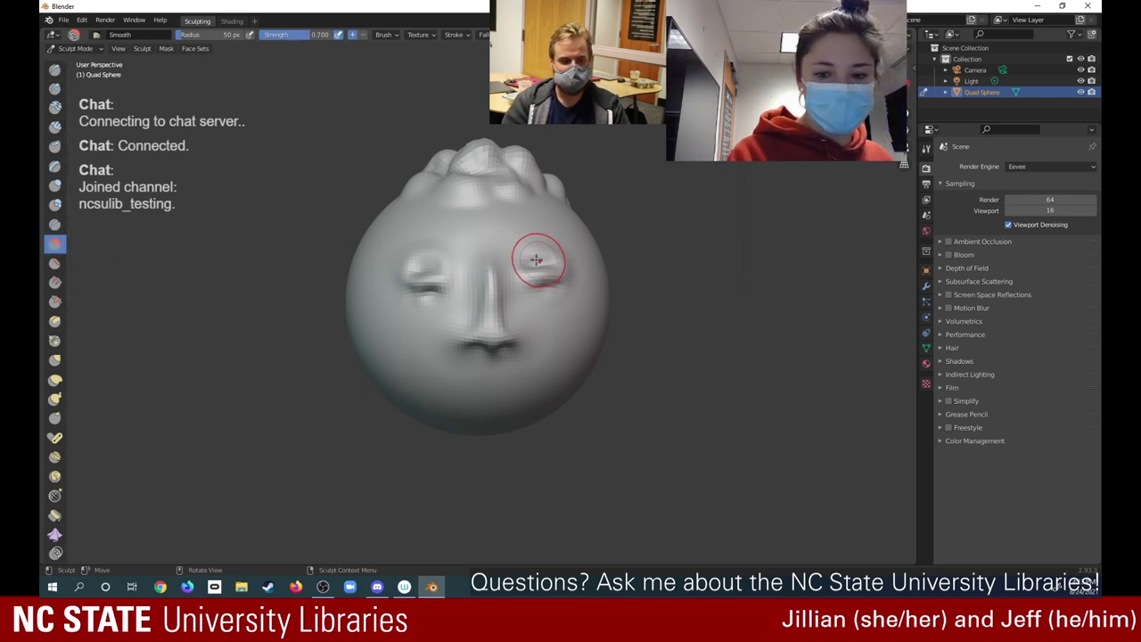
pyautogui.moveTo(537, 259)
pyautogui.mouseDown()
pyautogui.moveTo(554, 264)
pyautogui.moveTo(530, 268)
pyautogui.moveTo(542, 285)
pyautogui.moveTo(522, 270)
pyautogui.moveTo(527, 262)
pyautogui.moveTo(544, 301)
pyautogui.moveTo(555, 275)
pyautogui.mouseUp()
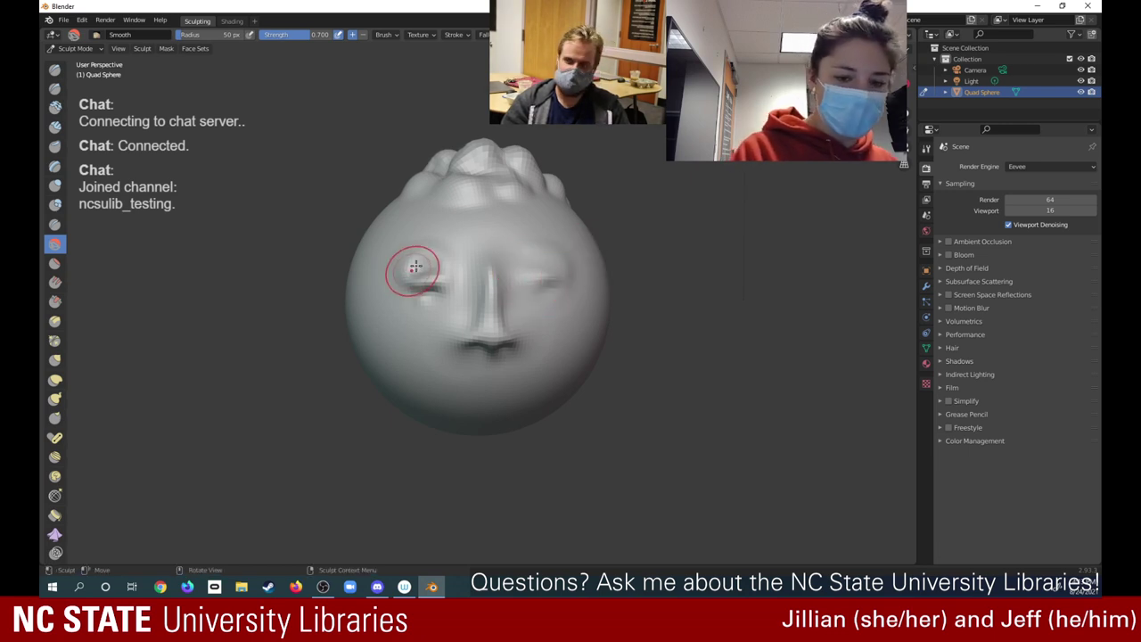
pyautogui.moveTo(415, 265); pyautogui.dragTo(440, 293)
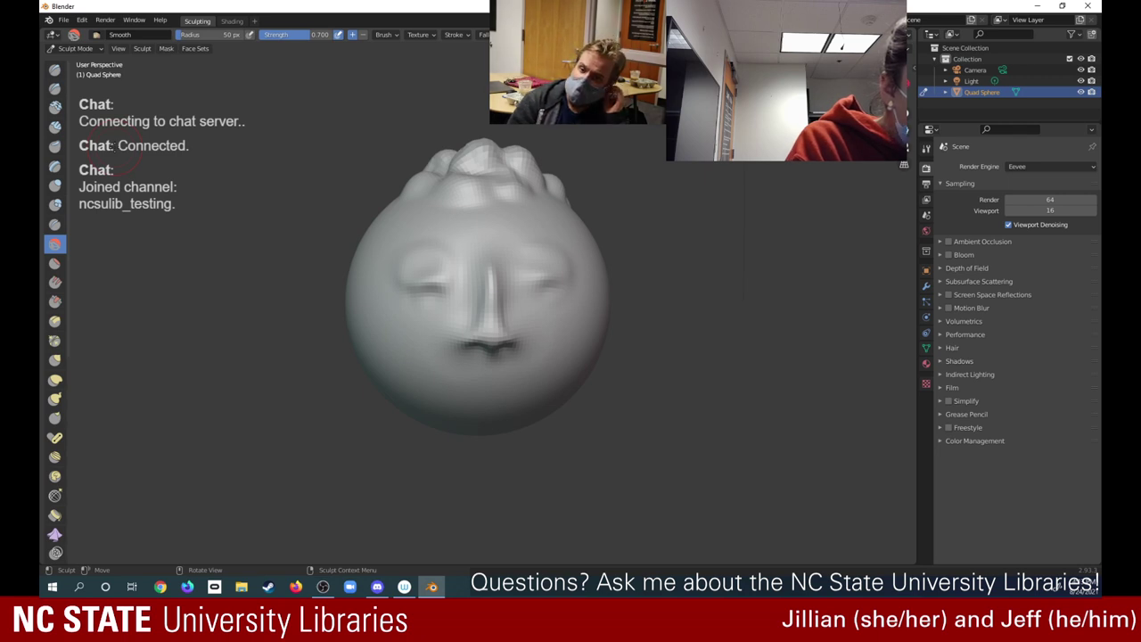
# Crease the inner areas and lids of both eyes with the Crease brush at 45 px radius and 0.494 strength
pyautogui.click(56, 90)
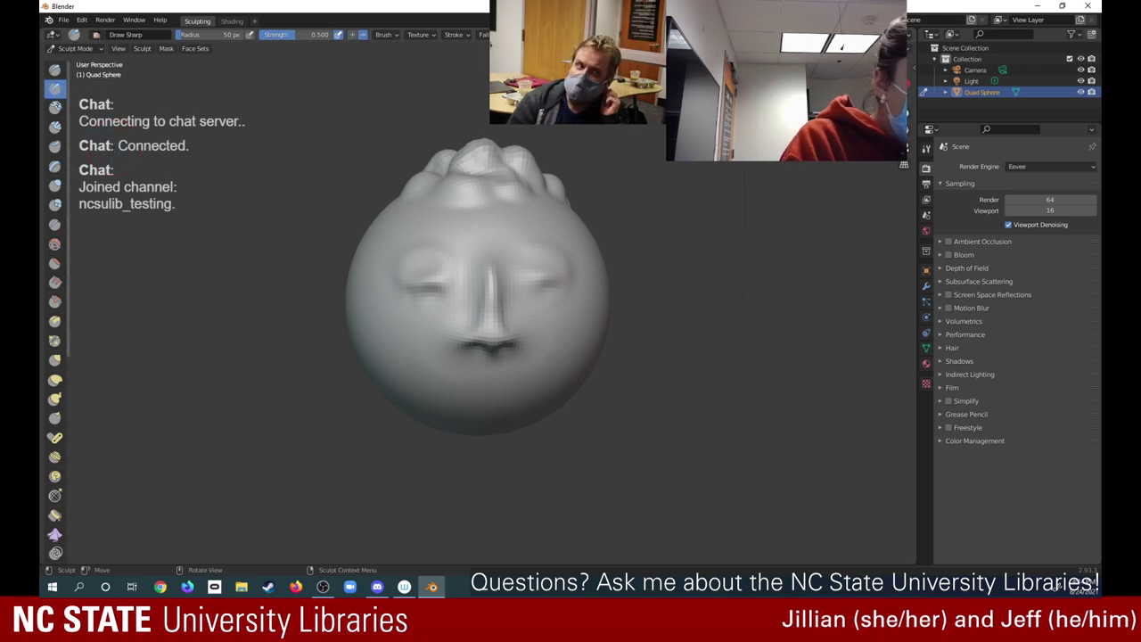
pyautogui.click(54, 227)
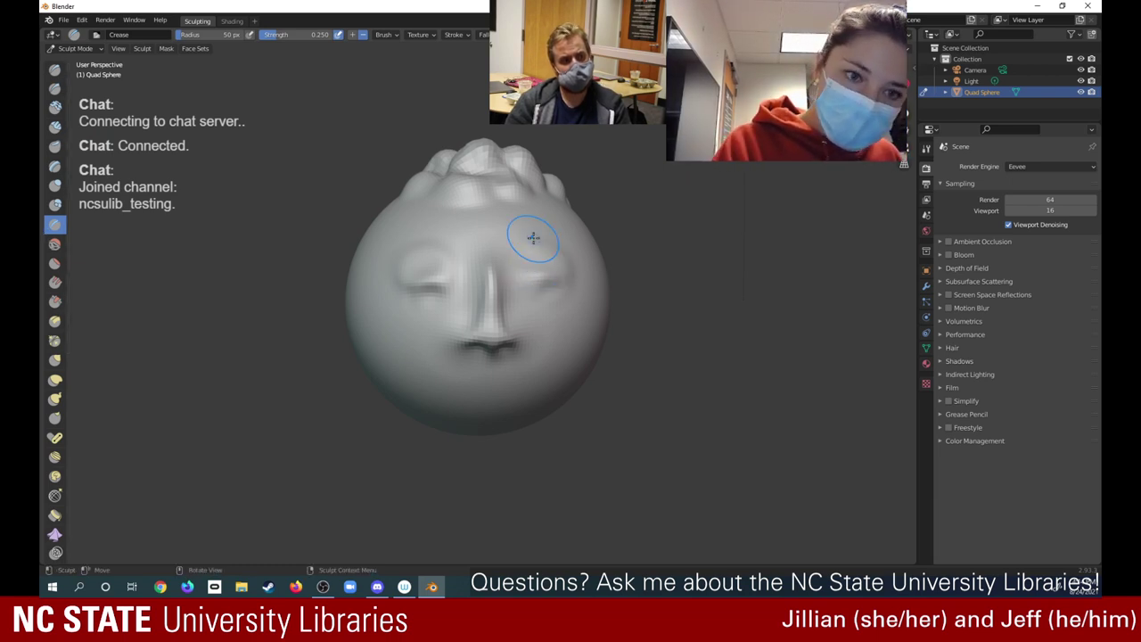
pyautogui.moveTo(276, 36); pyautogui.dragTo(287, 40)
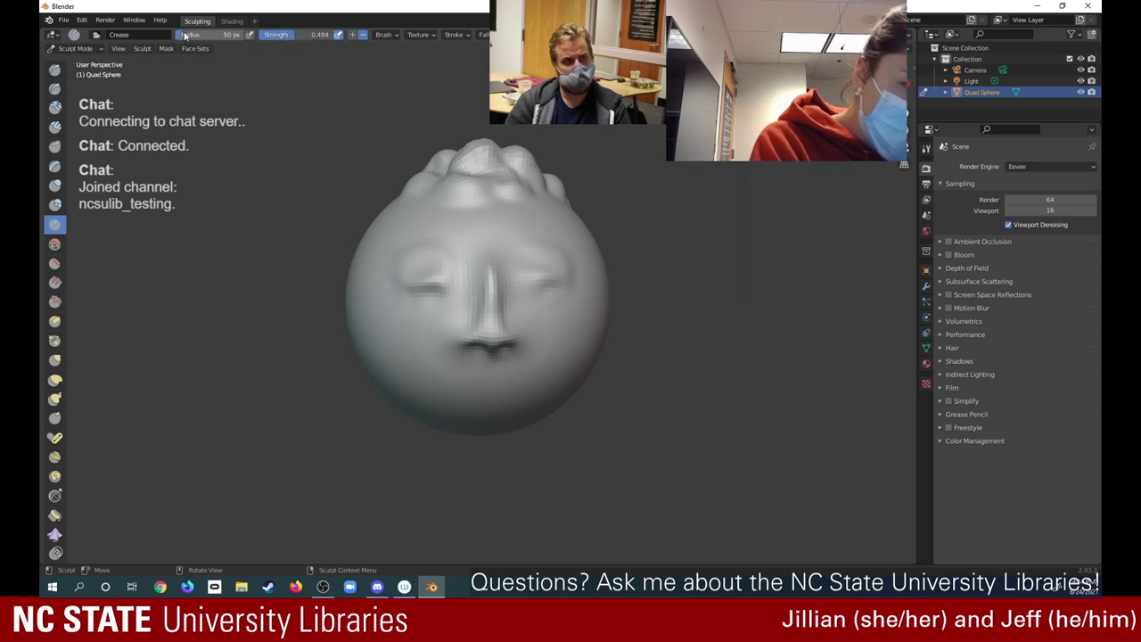
pyautogui.moveTo(177, 39); pyautogui.dragTo(185, 23)
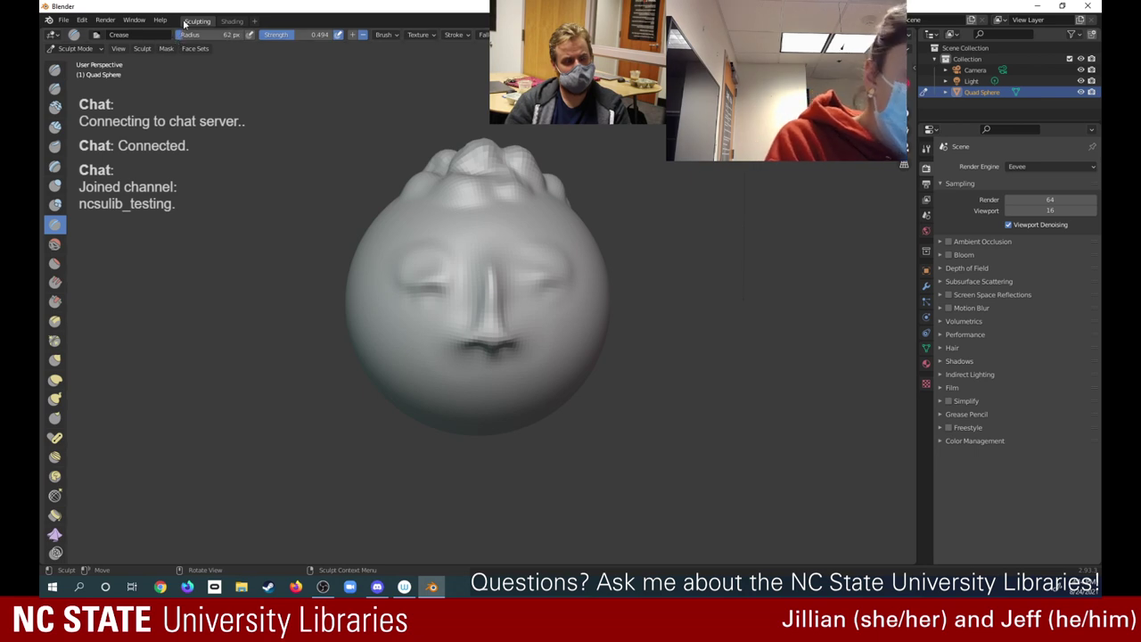
pyautogui.click(210, 34)
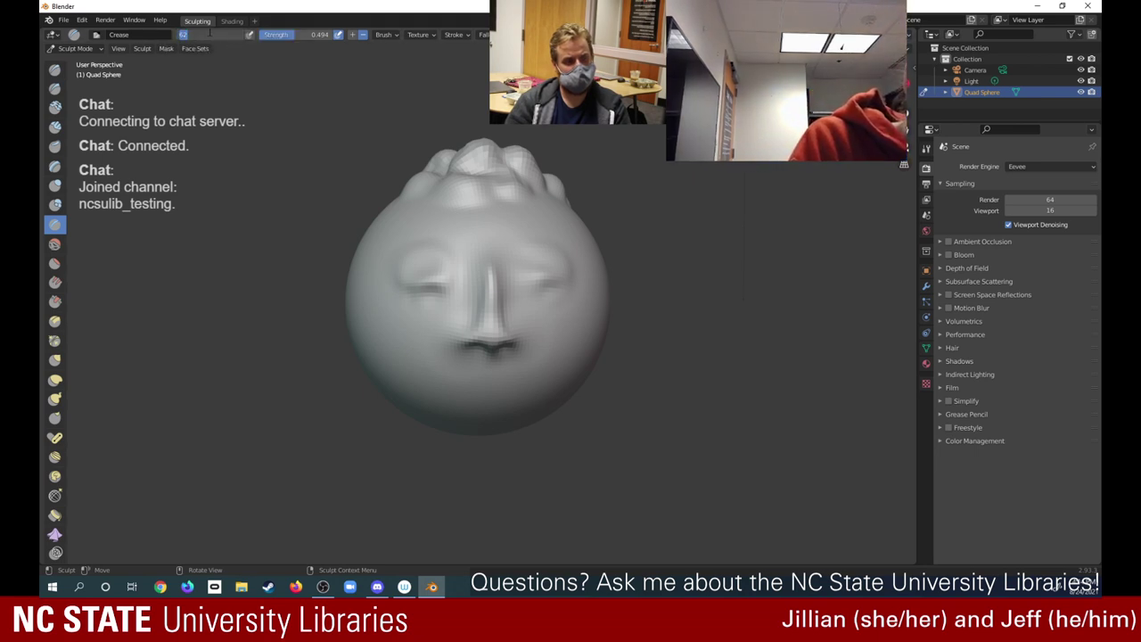
pyautogui.moveTo(192, 34); pyautogui.dragTo(180, 34)
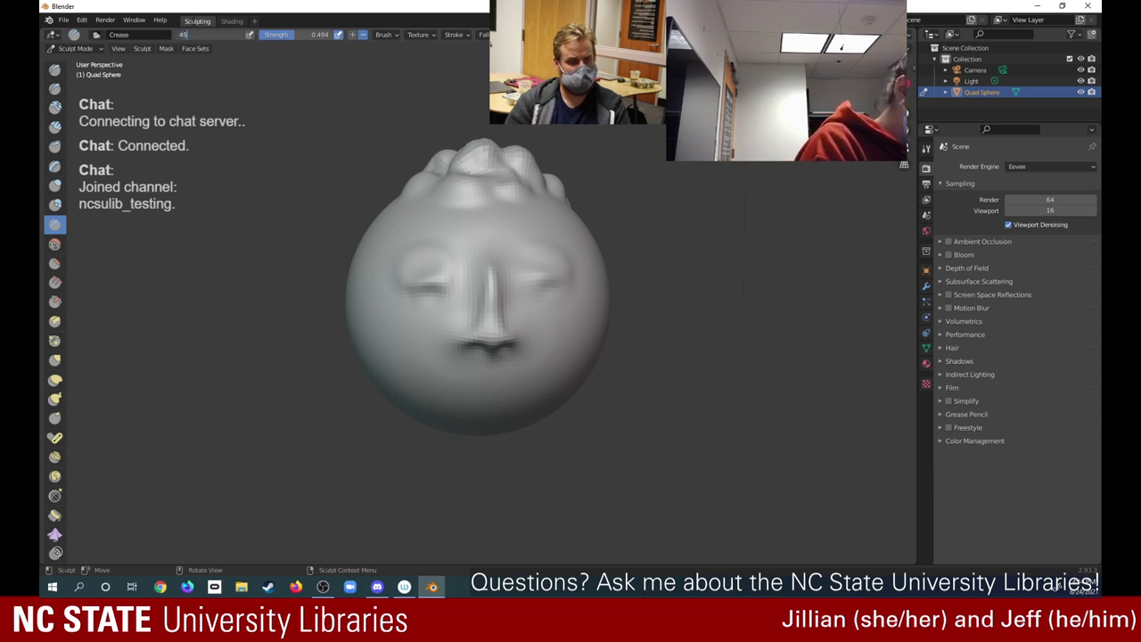
pyautogui.press('Return')
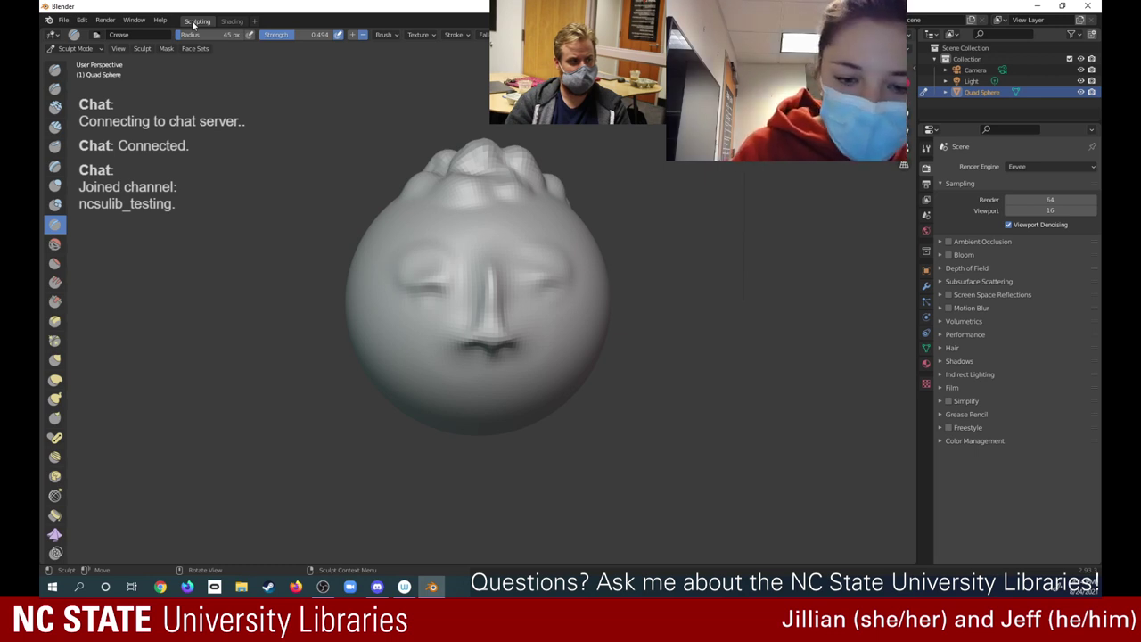
pyautogui.moveTo(538, 268)
pyautogui.mouseDown()
pyautogui.moveTo(546, 262)
pyautogui.moveTo(529, 264)
pyautogui.moveTo(545, 257)
pyautogui.moveTo(548, 289)
pyautogui.moveTo(539, 278)
pyautogui.moveTo(566, 265)
pyautogui.moveTo(511, 274)
pyautogui.moveTo(514, 291)
pyautogui.moveTo(555, 255)
pyautogui.moveTo(561, 270)
pyautogui.mouseUp()
pyautogui.moveTo(428, 276)
pyautogui.mouseDown()
pyautogui.moveTo(419, 270)
pyautogui.moveTo(443, 271)
pyautogui.moveTo(426, 268)
pyautogui.moveTo(420, 290)
pyautogui.moveTo(442, 289)
pyautogui.mouseUp()
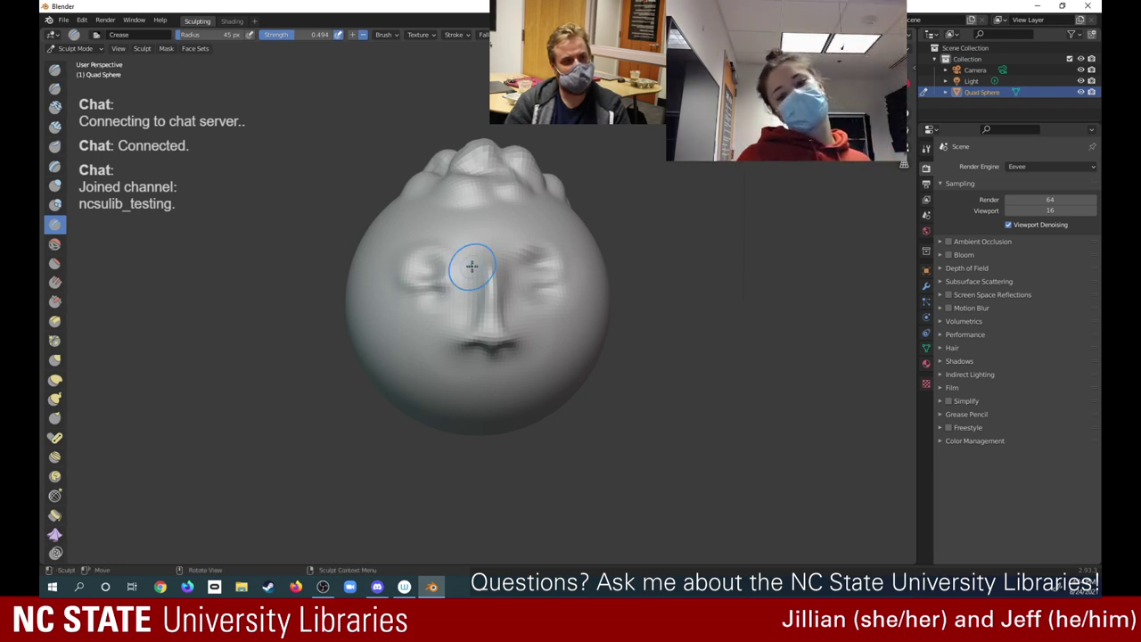
# Smooth the creased surfaces of both eyes down into the face
pyautogui.click(54, 244)
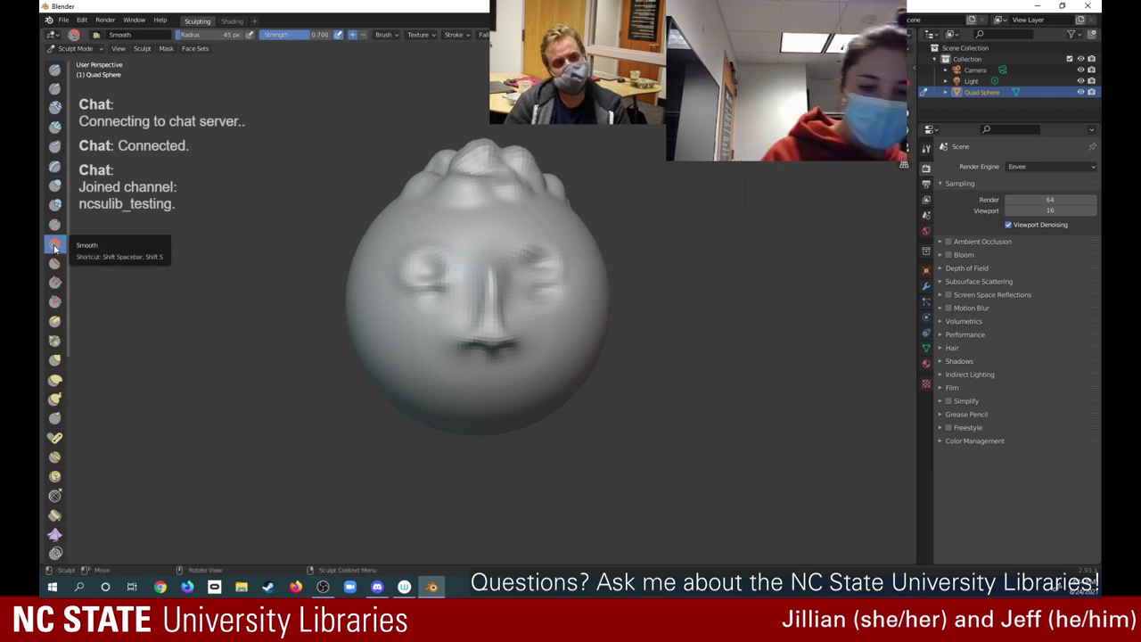
pyautogui.moveTo(557, 269); pyautogui.dragTo(560, 292)
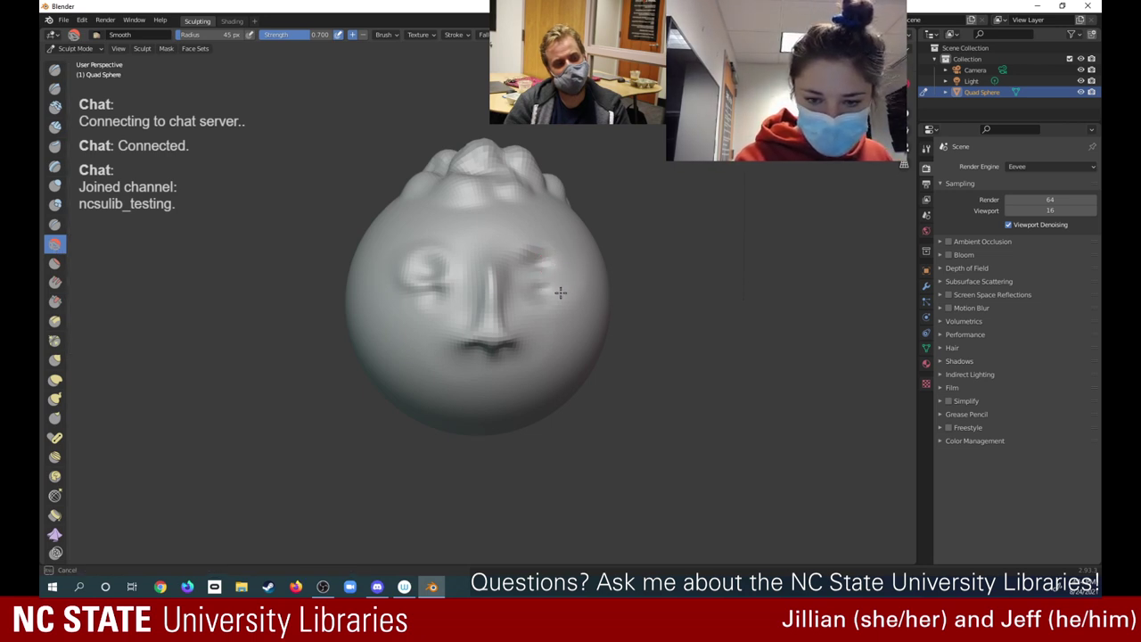
pyautogui.moveTo(561, 249)
pyautogui.mouseDown()
pyautogui.moveTo(549, 236)
pyautogui.moveTo(519, 274)
pyautogui.moveTo(449, 254)
pyautogui.moveTo(438, 284)
pyautogui.moveTo(403, 263)
pyautogui.moveTo(400, 280)
pyautogui.moveTo(412, 295)
pyautogui.moveTo(434, 267)
pyautogui.mouseUp()
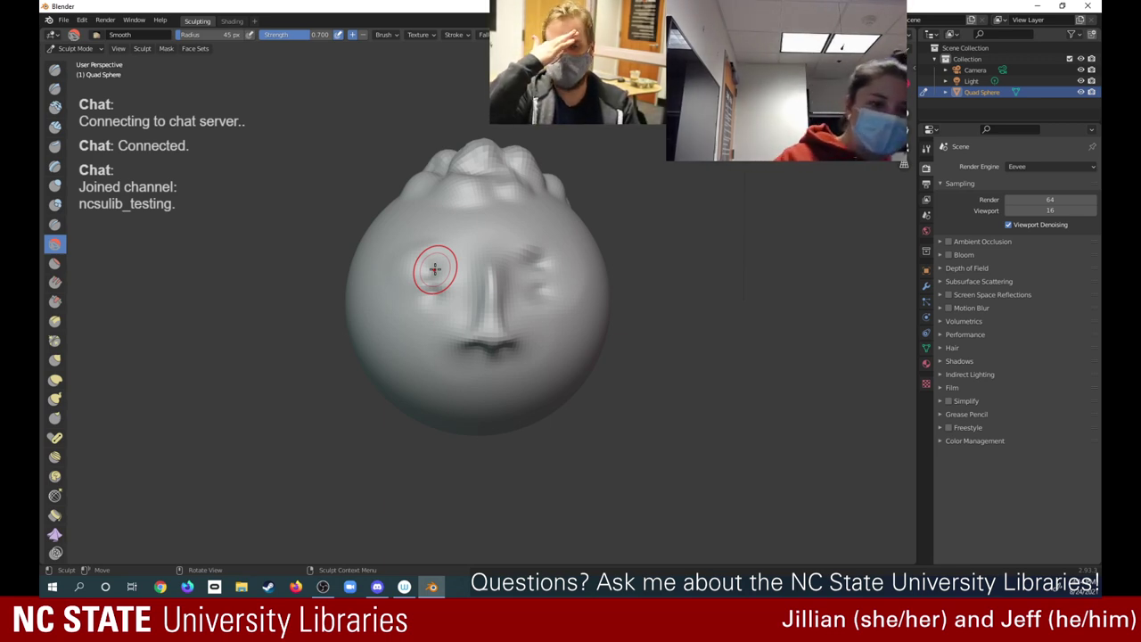
# Build up a raised brow ridge above each eye with the Draw brush
pyautogui.click(54, 70)
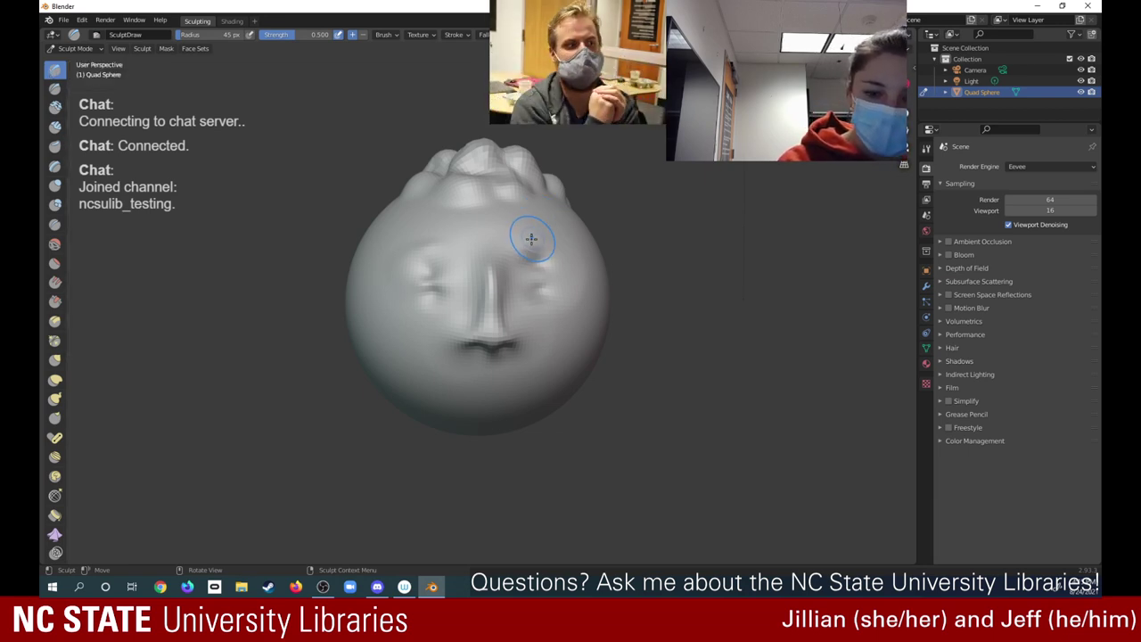
pyautogui.moveTo(531, 239)
pyautogui.mouseDown()
pyautogui.moveTo(567, 241)
pyautogui.moveTo(537, 237)
pyautogui.moveTo(537, 253)
pyautogui.moveTo(554, 246)
pyautogui.mouseUp()
pyautogui.moveTo(551, 246); pyautogui.dragTo(538, 241)
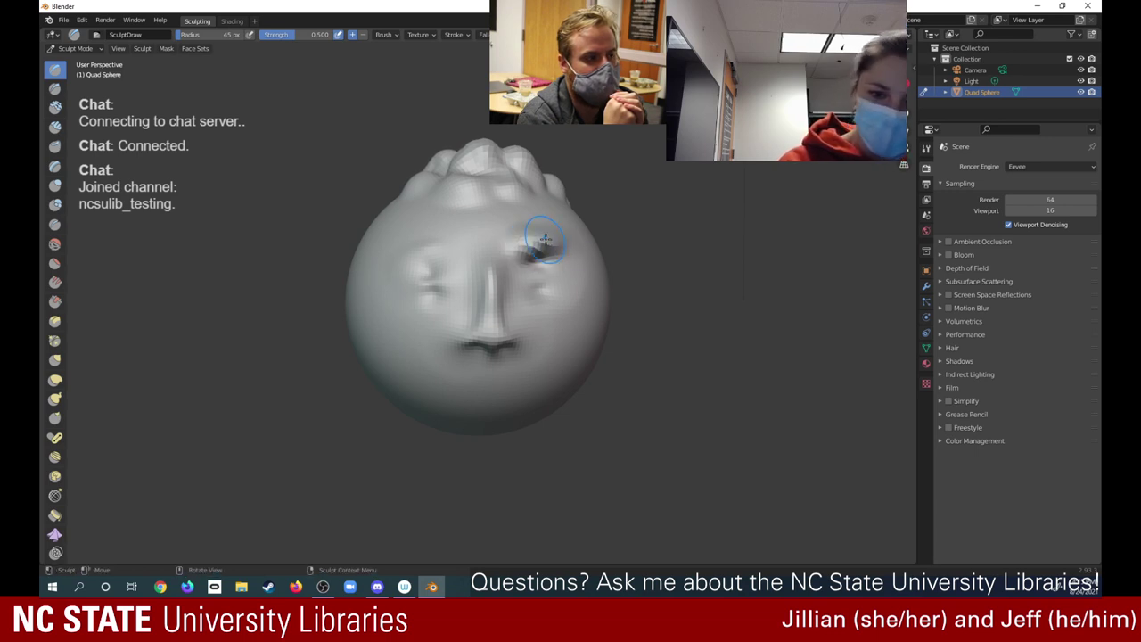
pyautogui.moveTo(444, 253)
pyautogui.mouseDown()
pyautogui.moveTo(433, 254)
pyautogui.moveTo(459, 241)
pyautogui.moveTo(400, 252)
pyautogui.moveTo(453, 255)
pyautogui.mouseUp()
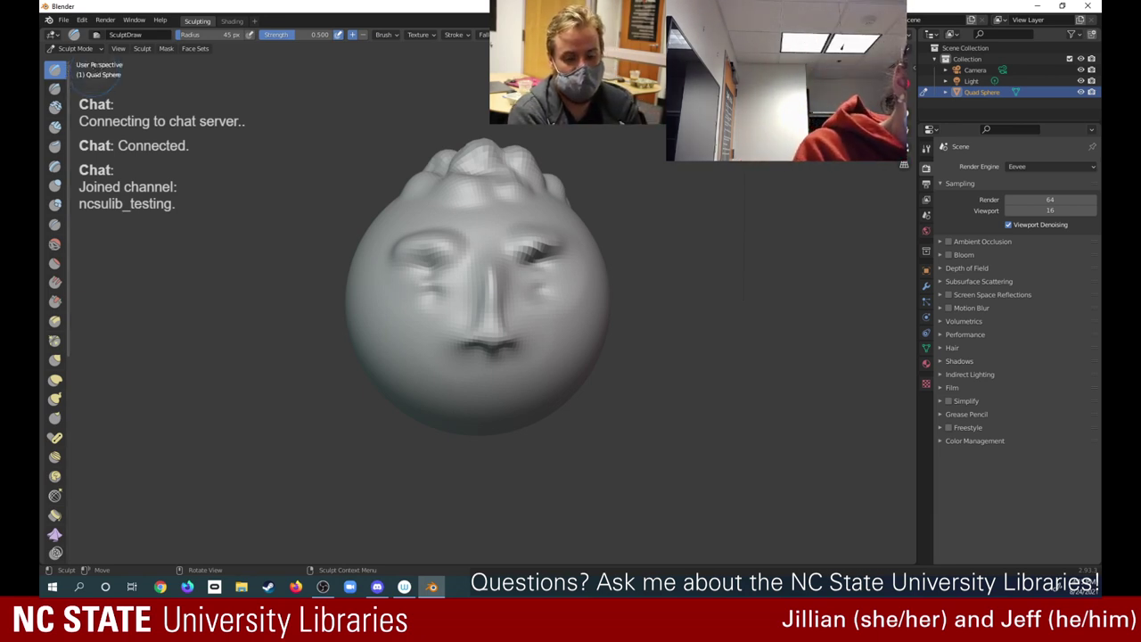
# Smooth away the small bumps beneath both eyes with the Smooth brush at 45 px radius and 0.700 strength
pyautogui.click(55, 88)
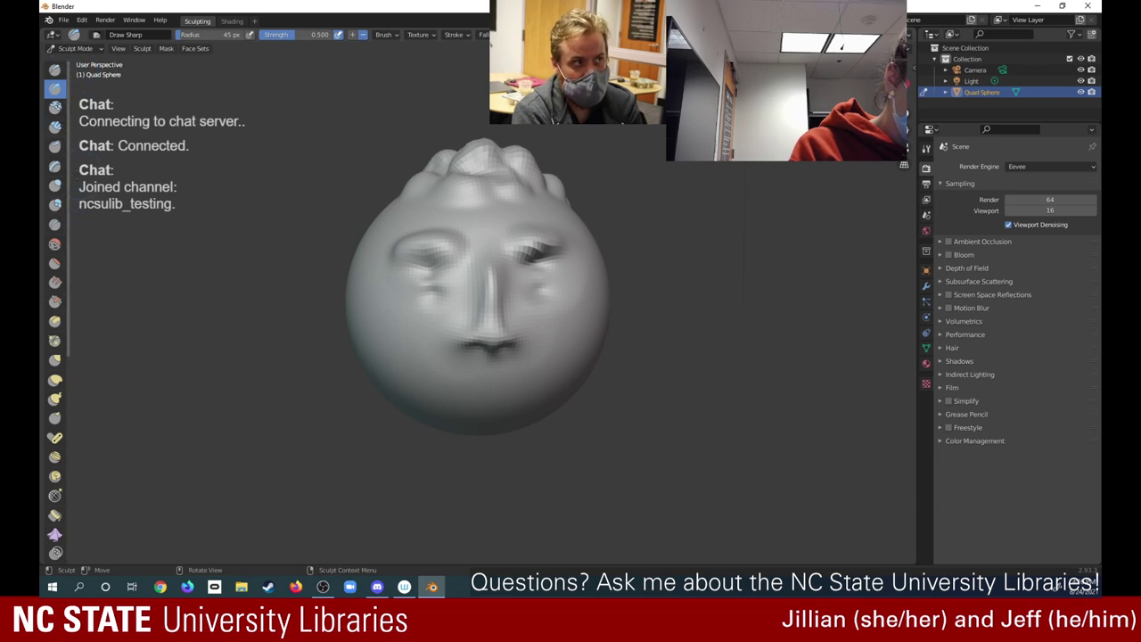
pyautogui.click(53, 248)
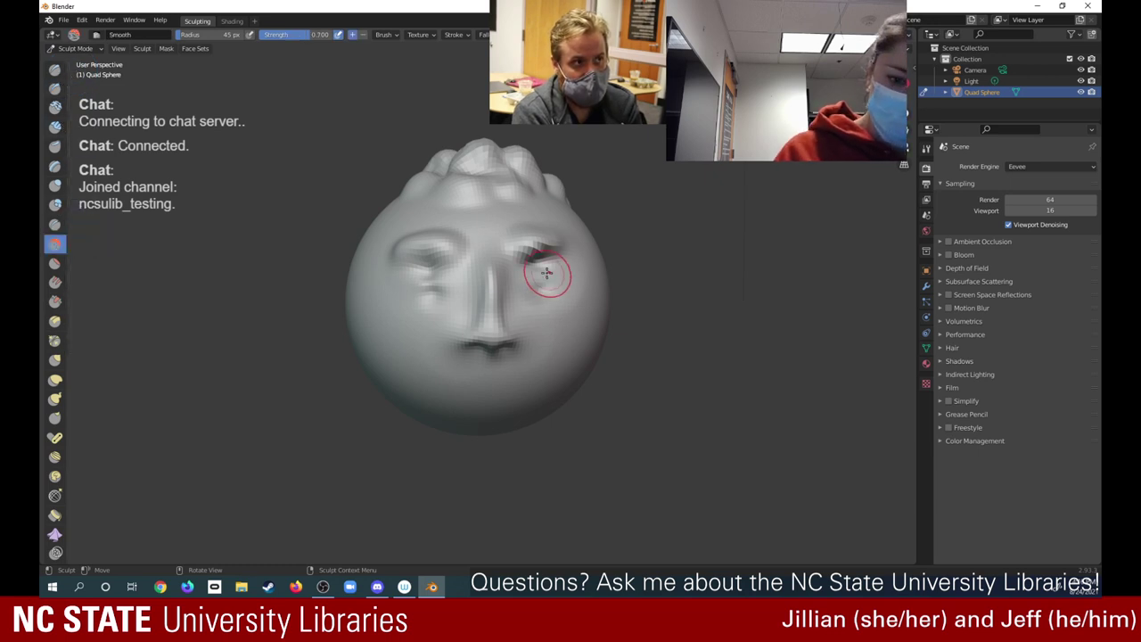
pyautogui.moveTo(531, 279)
pyautogui.mouseDown()
pyautogui.moveTo(542, 272)
pyautogui.moveTo(533, 260)
pyautogui.moveTo(560, 261)
pyautogui.moveTo(531, 274)
pyautogui.moveTo(556, 291)
pyautogui.mouseUp()
pyautogui.moveTo(422, 270)
pyautogui.mouseDown()
pyautogui.moveTo(411, 267)
pyautogui.moveTo(439, 291)
pyautogui.mouseUp()
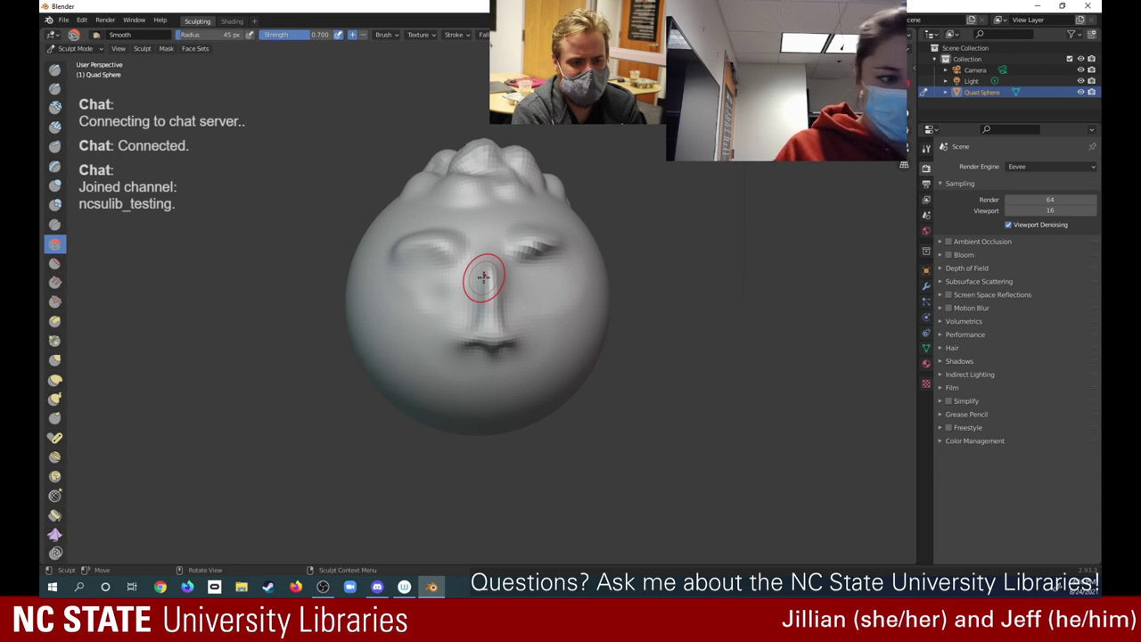
# Deepen the fold under the brow of the head's right eye with the Crease brush at 45 px radius and 0.494 strength
pyautogui.click(55, 86)
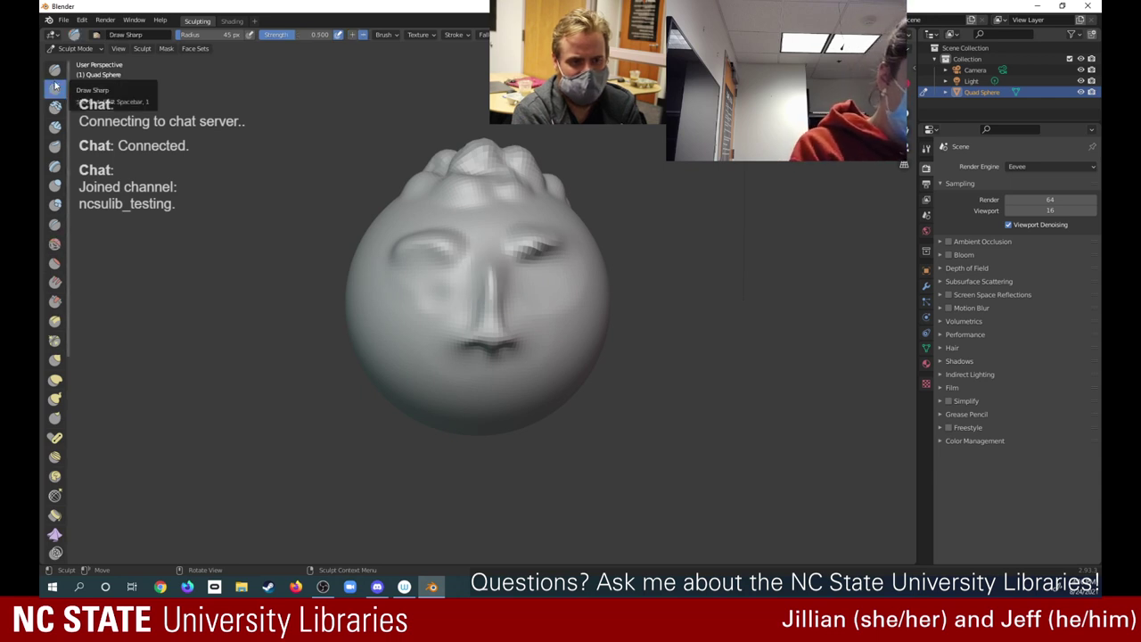
pyautogui.click(55, 224)
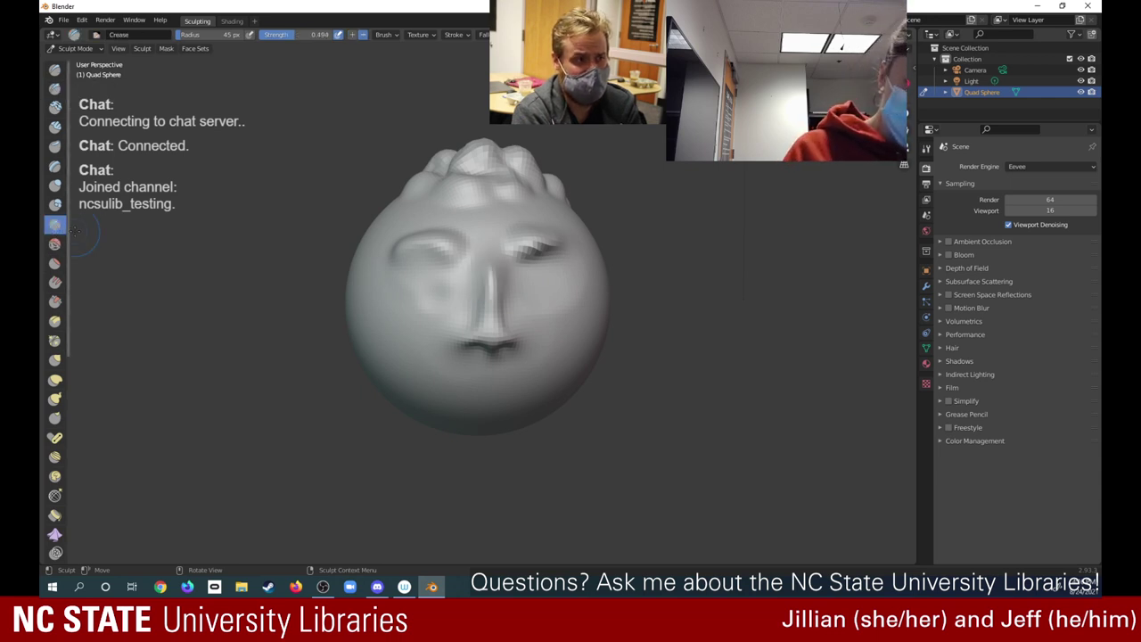
pyautogui.moveTo(453, 264)
pyautogui.mouseDown()
pyautogui.moveTo(414, 256)
pyautogui.moveTo(429, 256)
pyautogui.mouseUp()
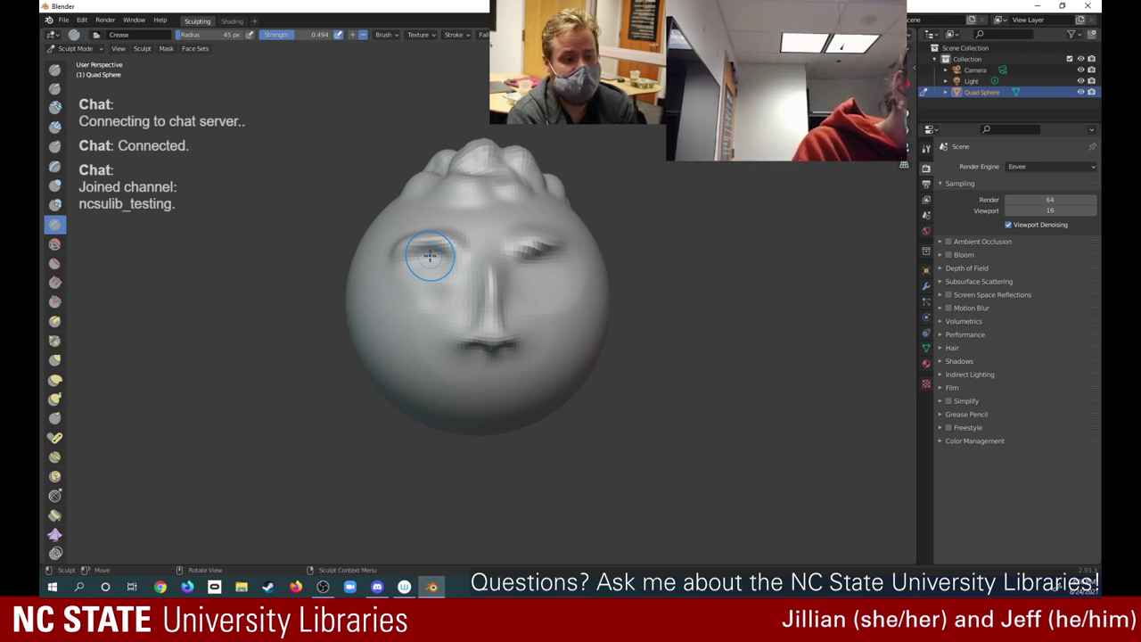
# Carve a hollow eye socket beneath each brow with the Draw Sharp brush at 45 px radius and 0.500 strength
pyautogui.rightClick(59, 105)
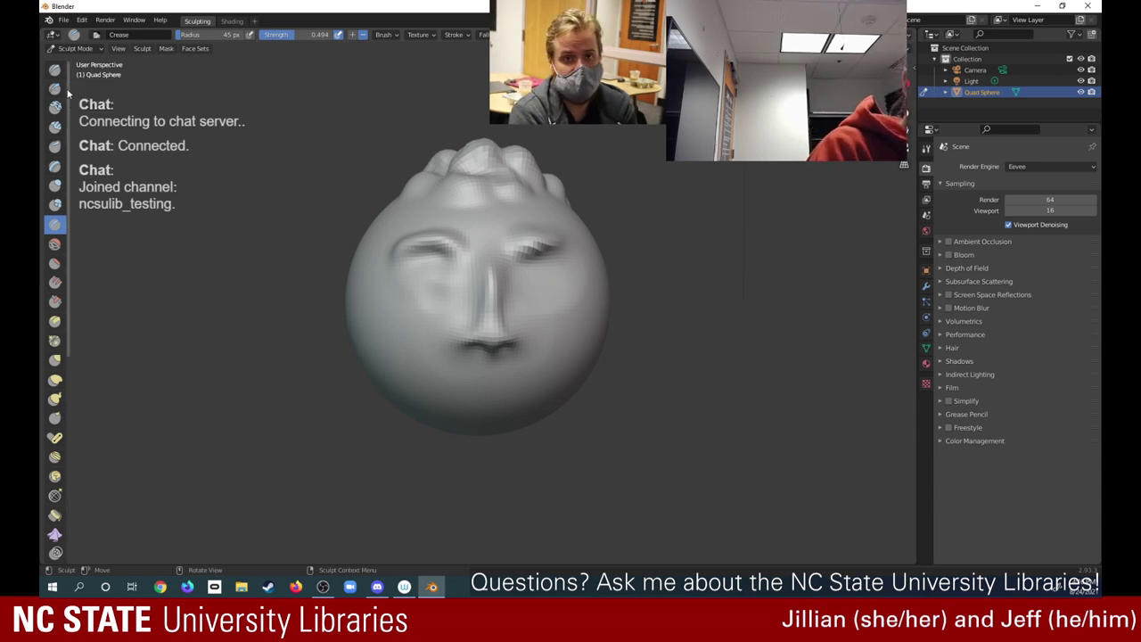
pyautogui.click(54, 90)
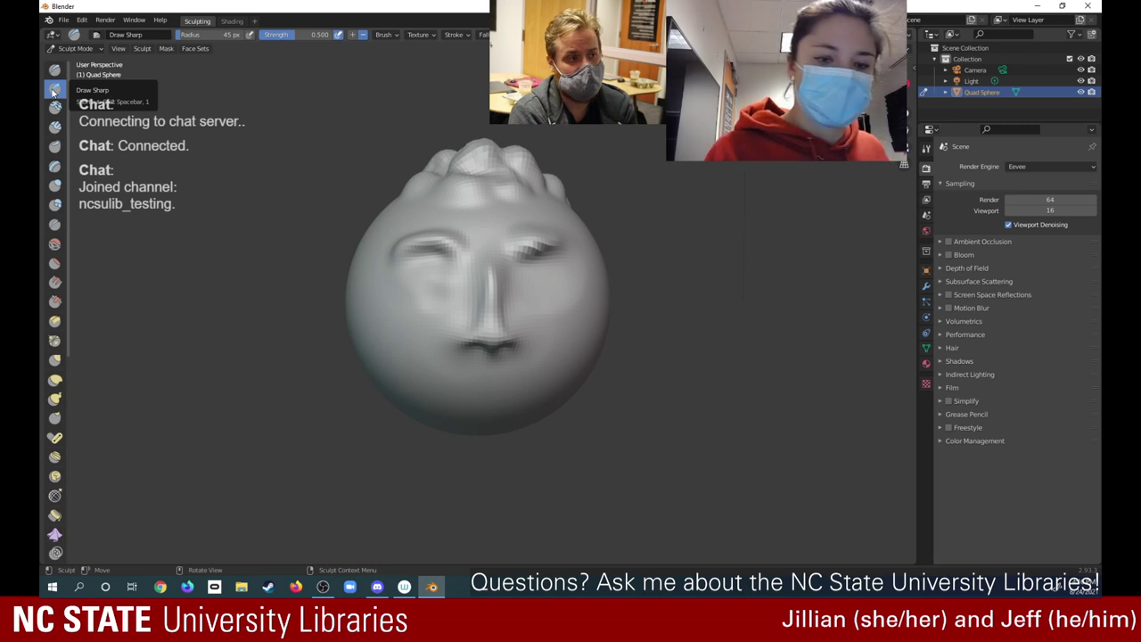
pyautogui.moveTo(533, 269)
pyautogui.mouseDown()
pyautogui.moveTo(546, 266)
pyautogui.moveTo(532, 279)
pyautogui.moveTo(552, 277)
pyautogui.moveTo(540, 287)
pyautogui.moveTo(547, 294)
pyautogui.moveTo(521, 280)
pyautogui.moveTo(550, 269)
pyautogui.mouseUp()
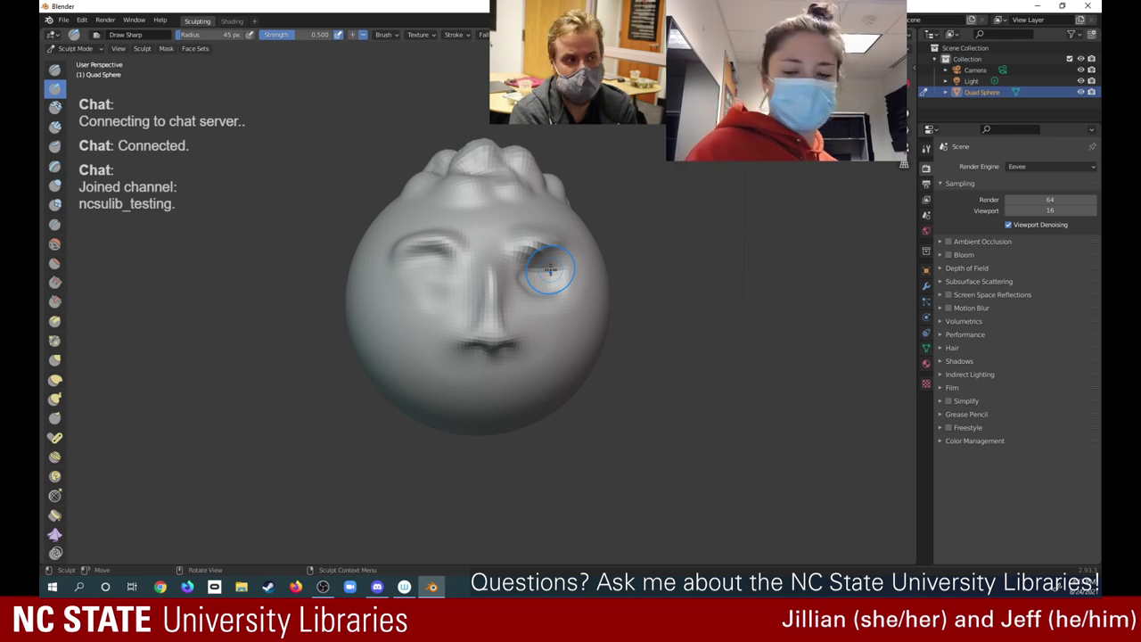
pyautogui.moveTo(428, 273)
pyautogui.mouseDown()
pyautogui.moveTo(418, 265)
pyautogui.moveTo(449, 272)
pyautogui.moveTo(435, 286)
pyautogui.moveTo(395, 272)
pyautogui.moveTo(464, 272)
pyautogui.moveTo(454, 249)
pyautogui.mouseUp()
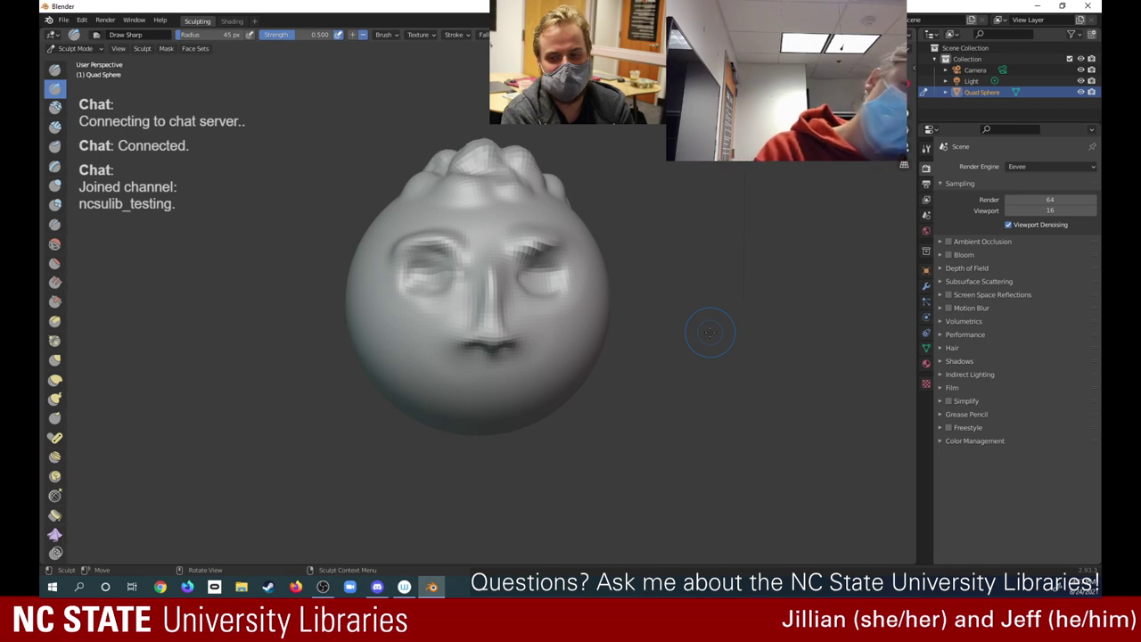
# Soften the carved sockets of both eyes with the Smooth brush at 0.700 strength
pyautogui.rightClick(54, 246)
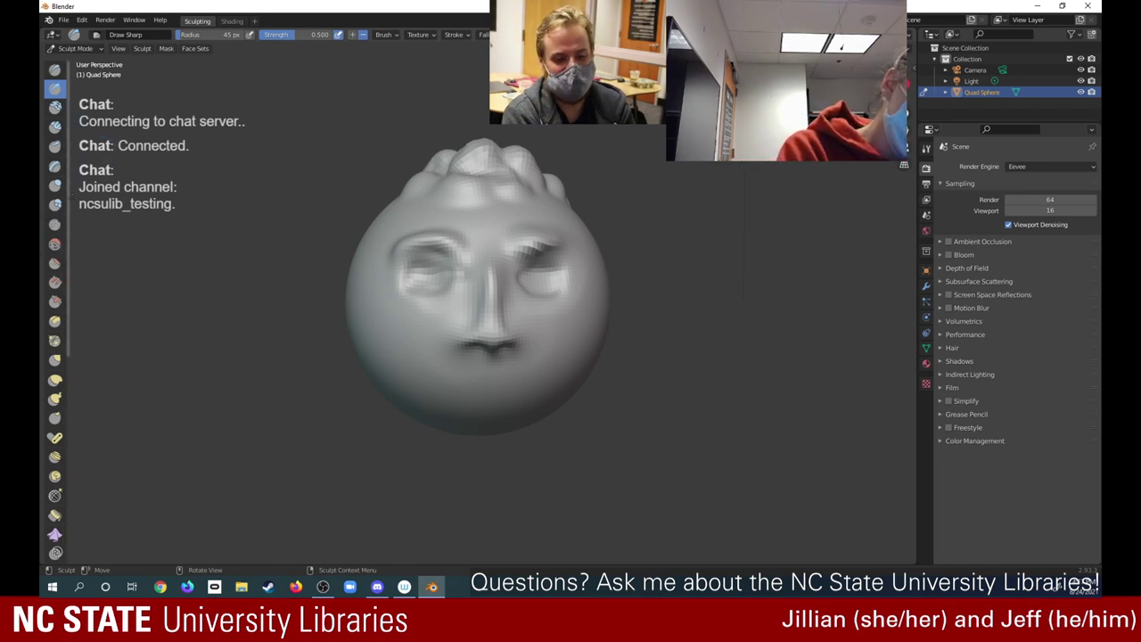
pyautogui.click(54, 243)
pyautogui.moveTo(395, 276)
pyautogui.mouseDown()
pyautogui.moveTo(407, 288)
pyautogui.moveTo(537, 279)
pyautogui.moveTo(524, 290)
pyautogui.moveTo(546, 295)
pyautogui.moveTo(543, 269)
pyautogui.moveTo(597, 276)
pyautogui.mouseUp()
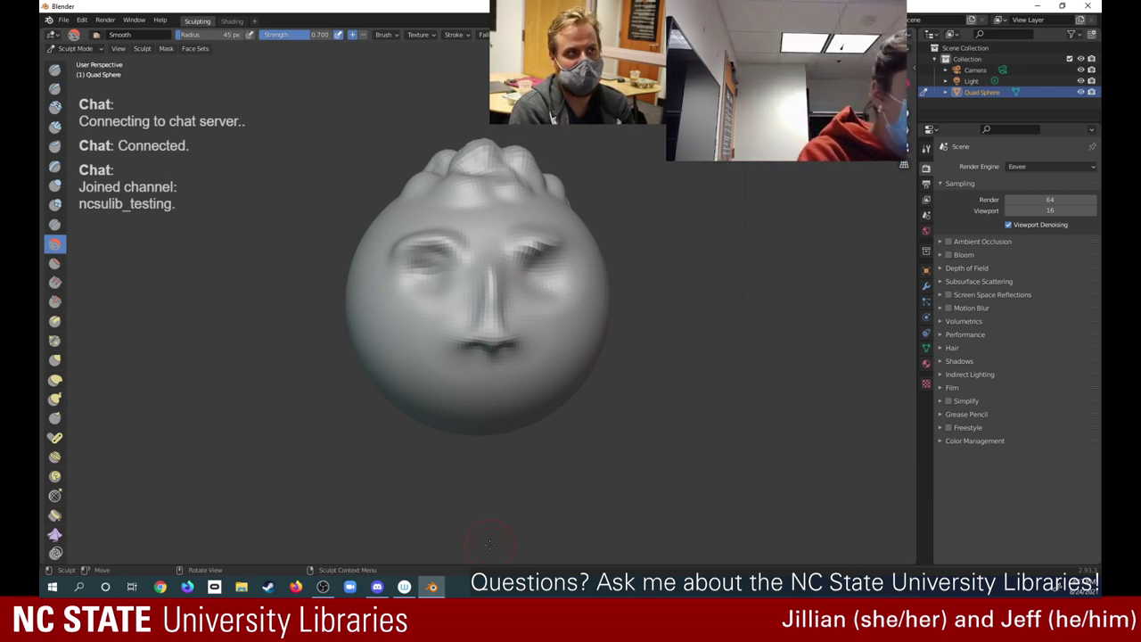
# Raise a round eyeball in each socket with the Inflate/Deflate brush at 25 px radius and 0.500 strength
pyautogui.click(56, 69)
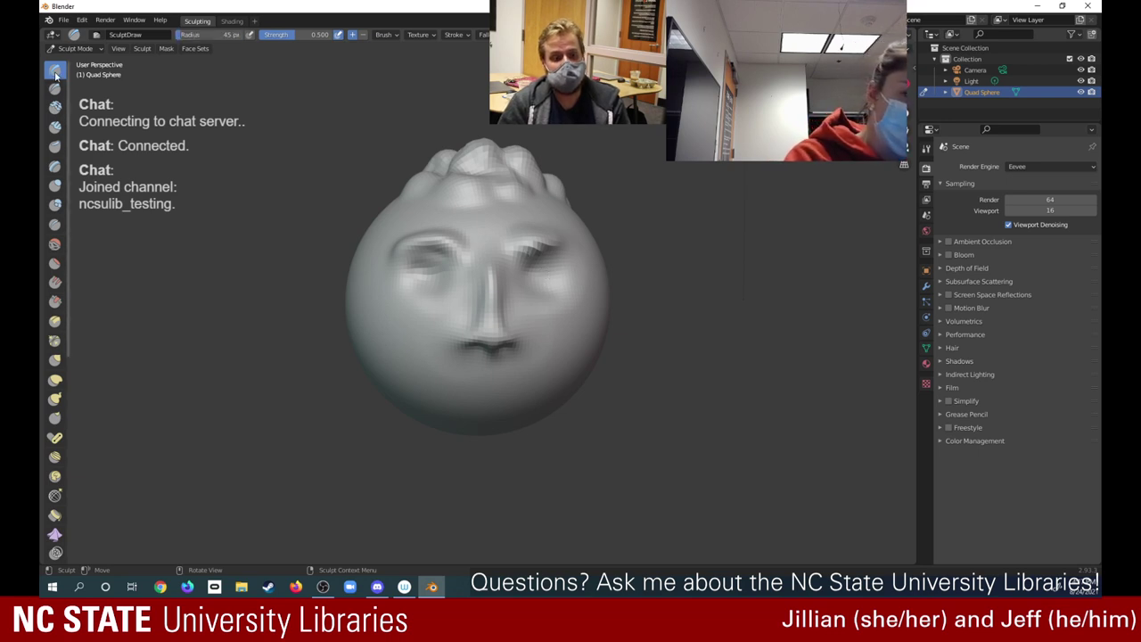
pyautogui.click(56, 185)
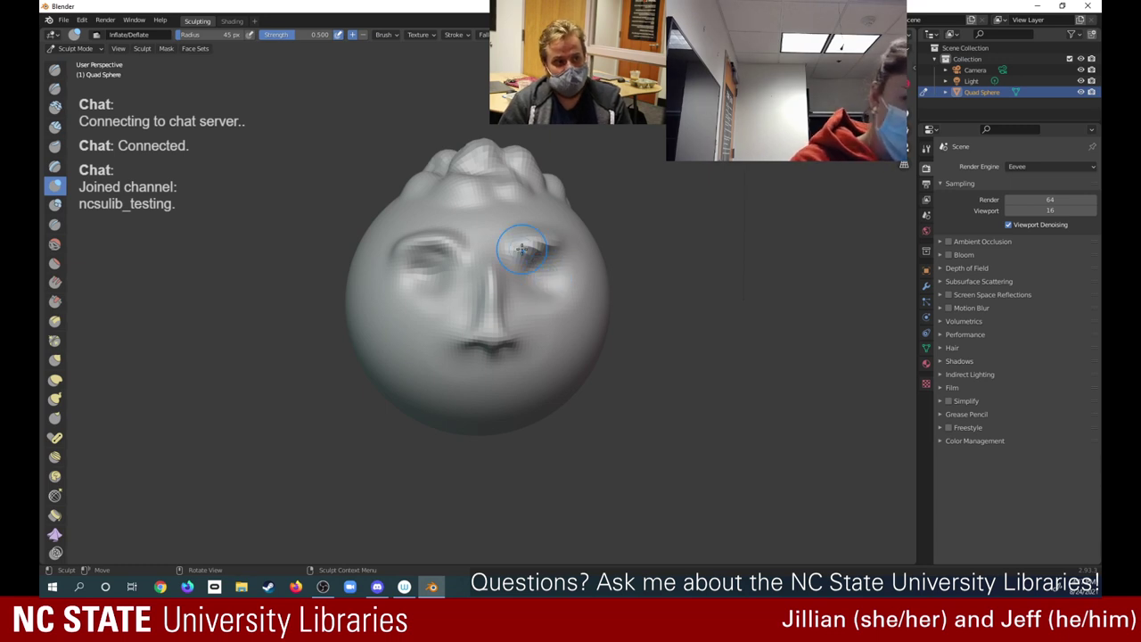
pyautogui.click(212, 34)
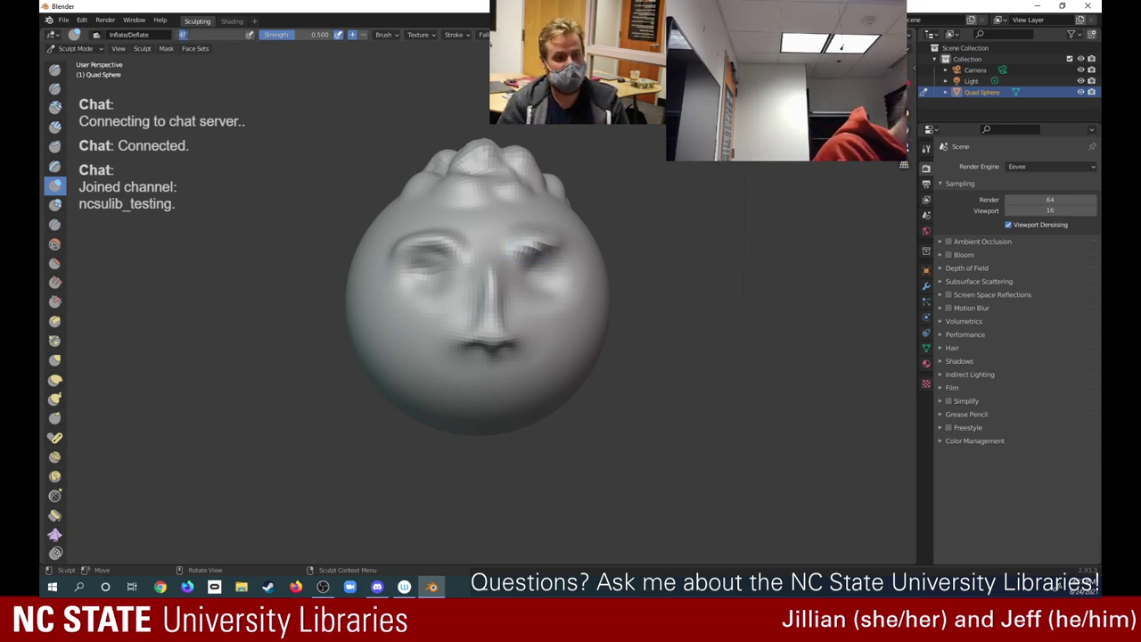
pyautogui.write('25')
pyautogui.press('Return')
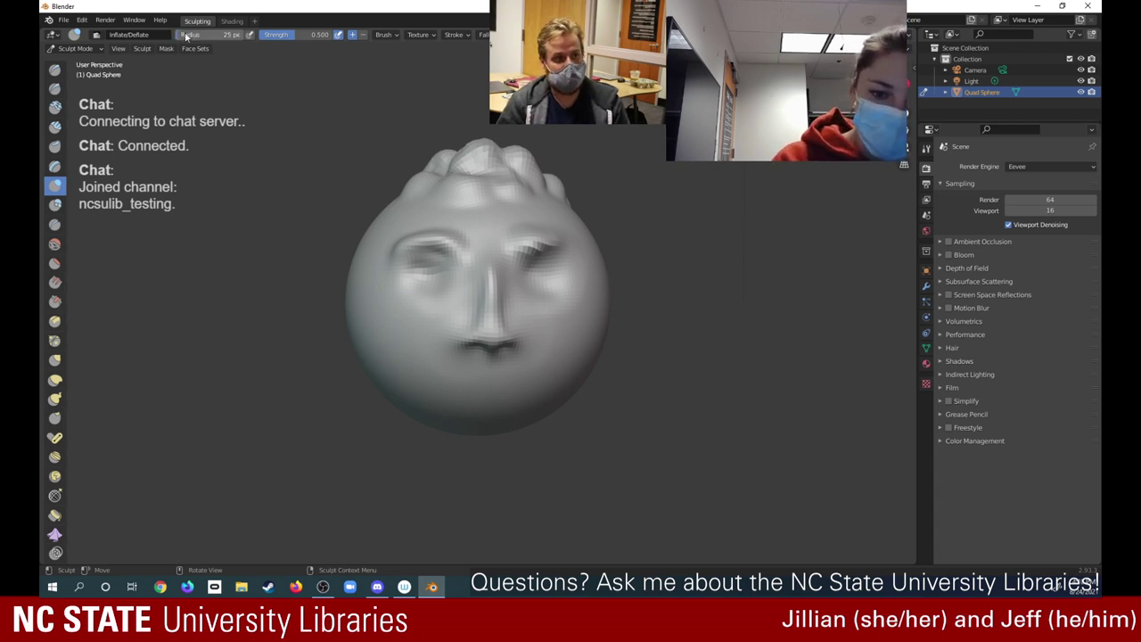
pyautogui.moveTo(542, 279); pyautogui.dragTo(541, 279)
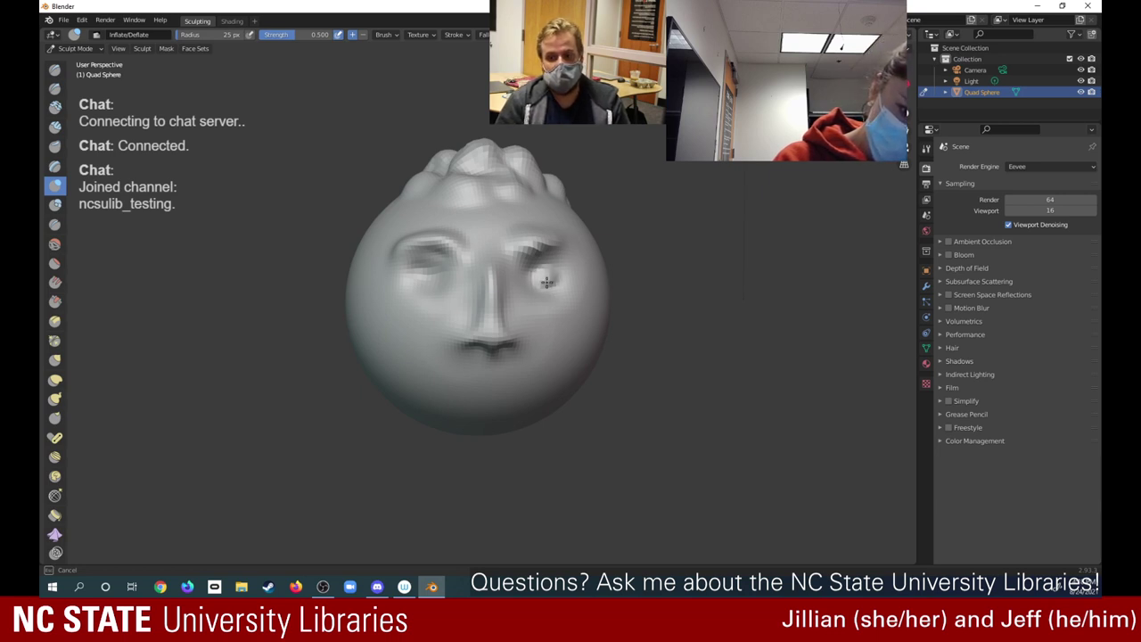
pyautogui.moveTo(540, 276)
pyautogui.mouseDown()
pyautogui.moveTo(556, 276)
pyautogui.moveTo(535, 279)
pyautogui.moveTo(535, 269)
pyautogui.mouseUp()
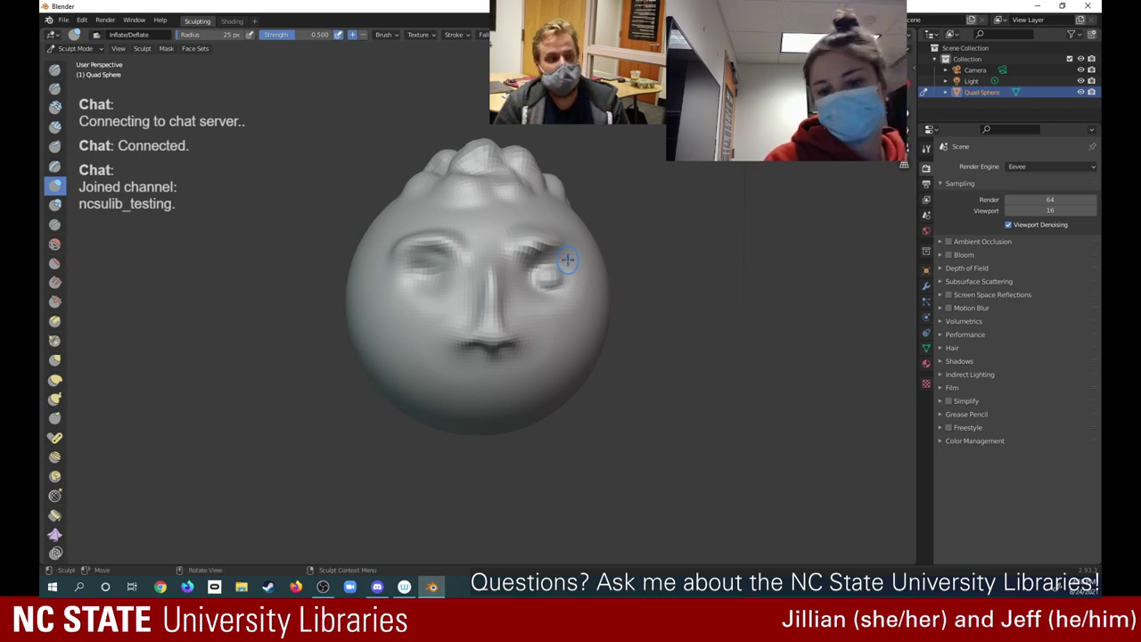
pyautogui.moveTo(437, 271); pyautogui.dragTo(434, 279)
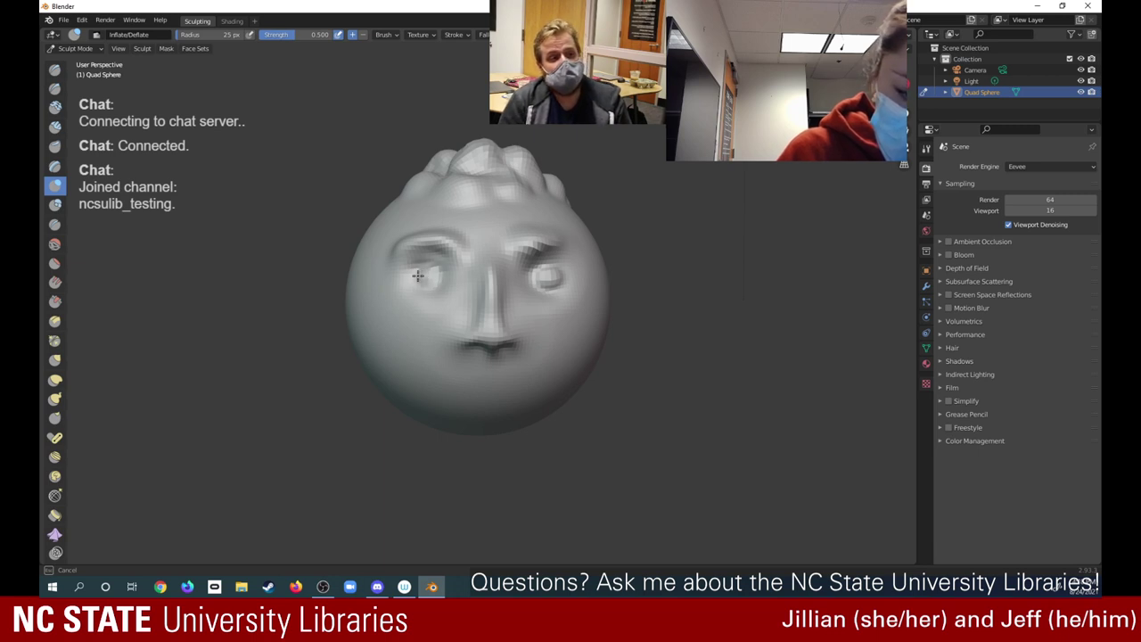
pyautogui.moveTo(416, 278); pyautogui.dragTo(408, 273)
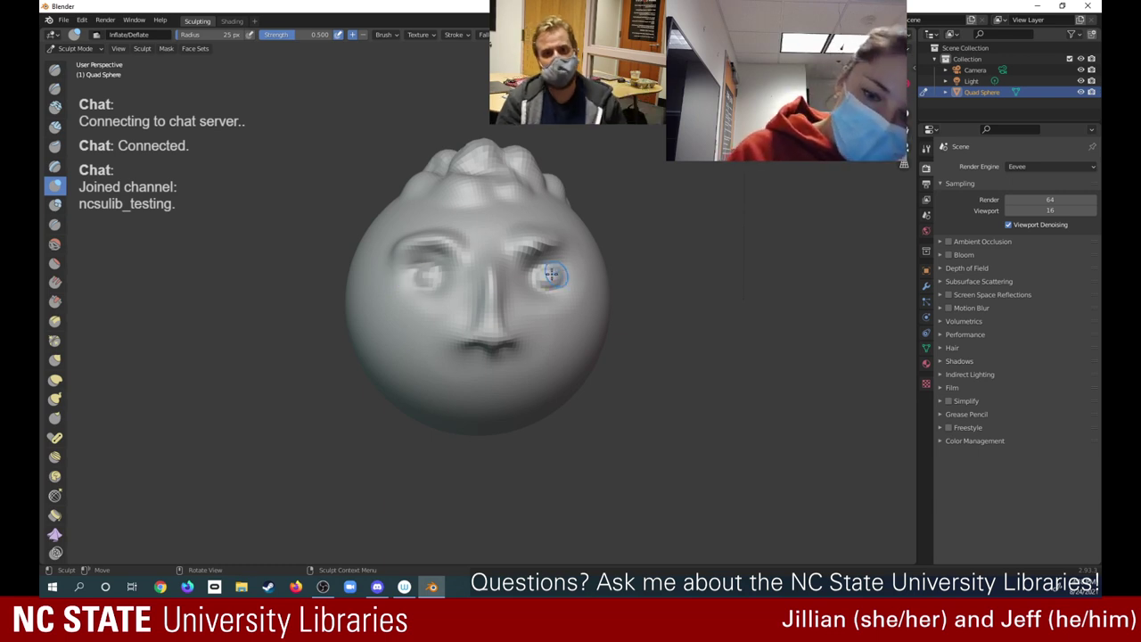
pyautogui.moveTo(543, 278)
pyautogui.mouseDown()
pyautogui.moveTo(540, 267)
pyautogui.moveTo(552, 267)
pyautogui.moveTo(531, 277)
pyautogui.moveTo(565, 282)
pyautogui.mouseUp()
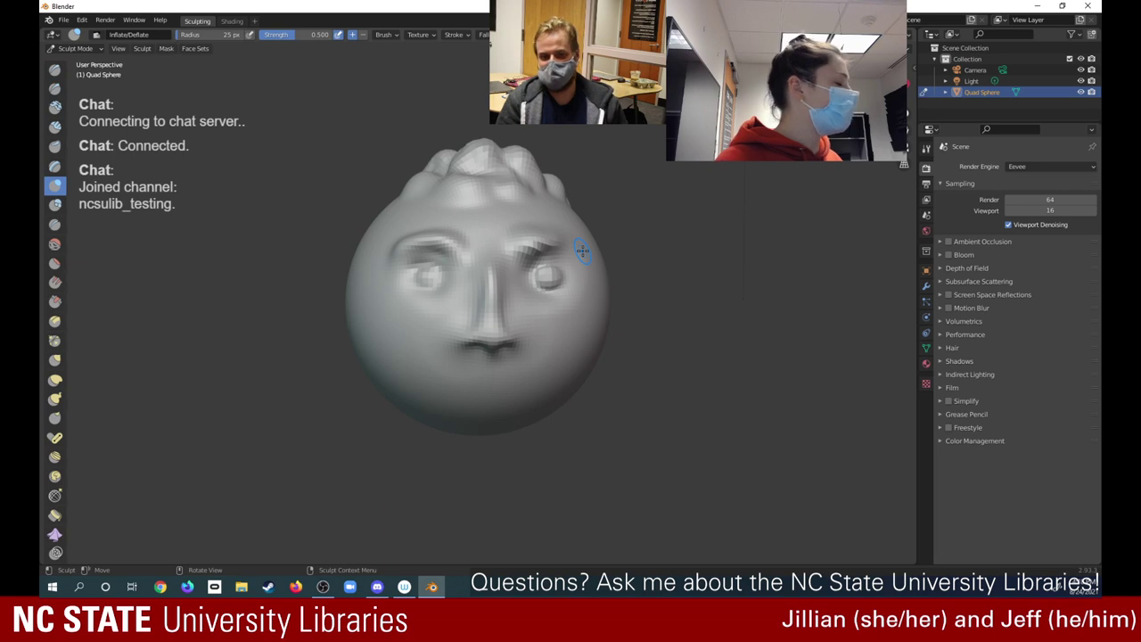
pyautogui.moveTo(423, 276)
pyautogui.mouseDown()
pyautogui.moveTo(432, 273)
pyautogui.moveTo(428, 287)
pyautogui.moveTo(414, 280)
pyautogui.moveTo(433, 261)
pyautogui.mouseUp()
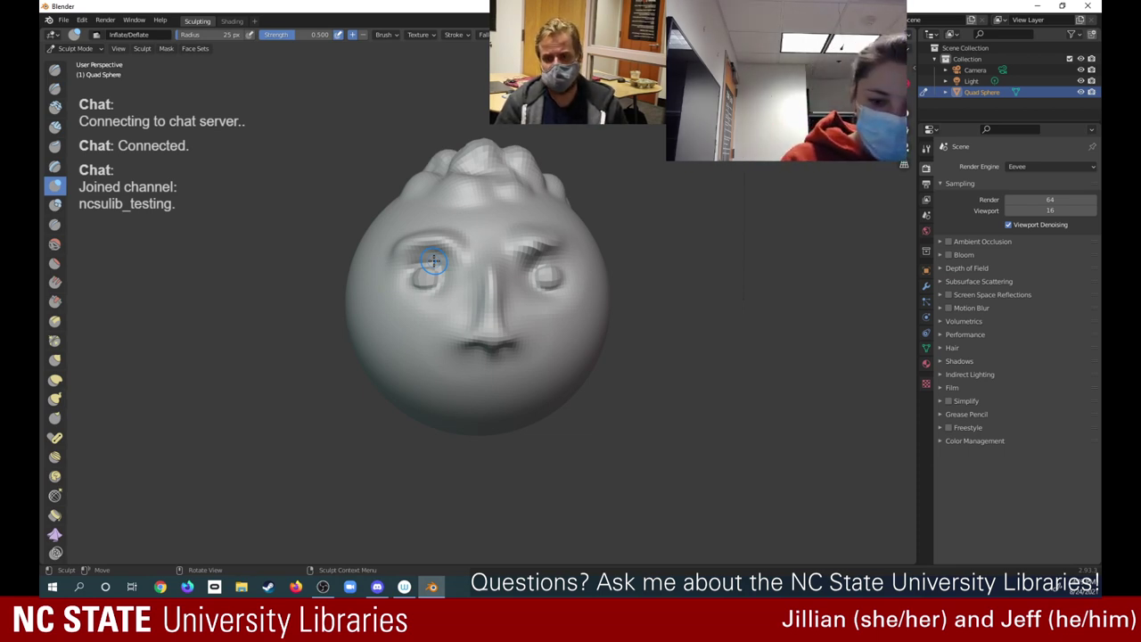
# Carve a sharp lid line between each eyeball and its brow with the Draw Sharp brush at 25 px radius
pyautogui.click(54, 89)
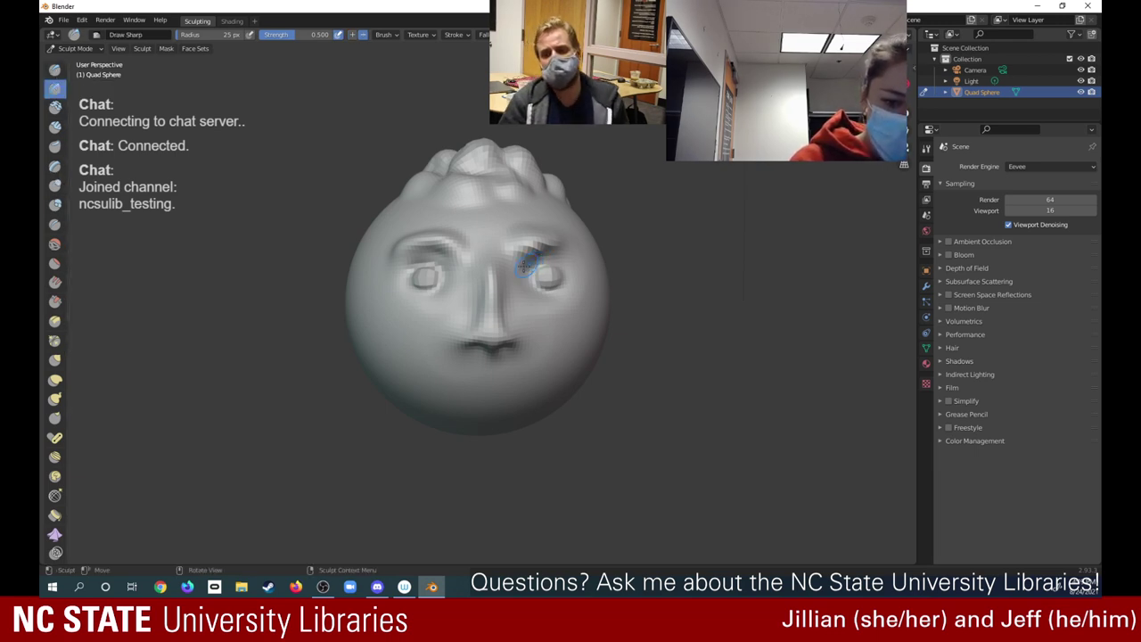
pyautogui.moveTo(524, 266); pyautogui.dragTo(562, 249)
pyautogui.moveTo(446, 259); pyautogui.dragTo(408, 256)
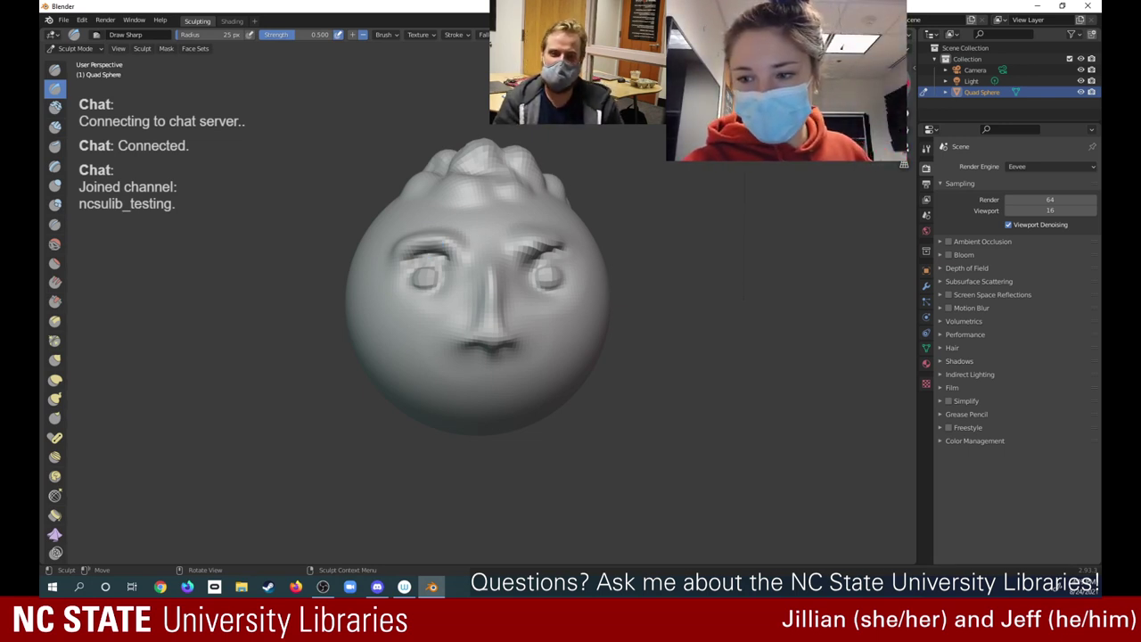
# Raise a small bump at the base of the head with the Inflate/Deflate brush at 25 px radius
pyautogui.moveTo(894, 90); pyautogui.dragTo(890, 62)
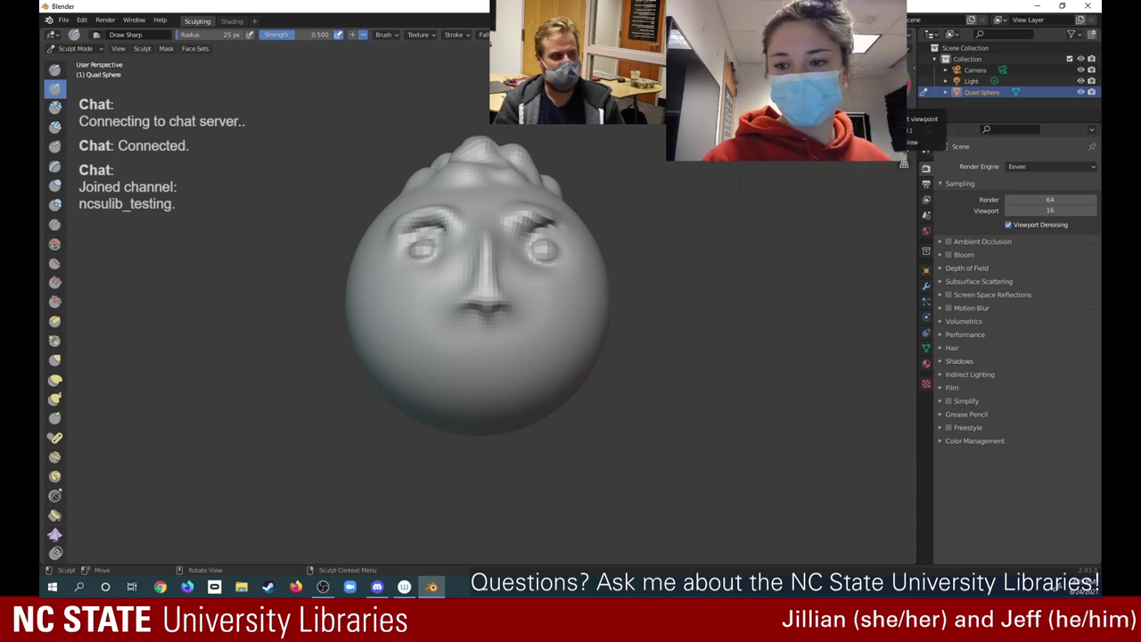
pyautogui.moveTo(887, 94); pyautogui.dragTo(882, 116)
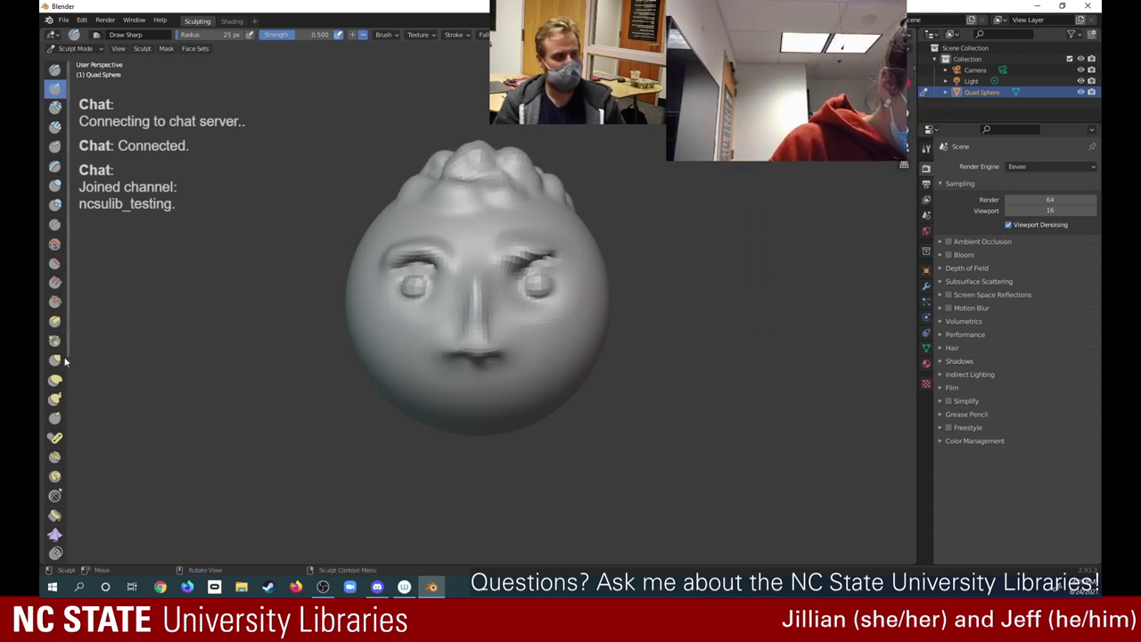
pyautogui.moveTo(68, 350); pyautogui.dragTo(78, 534)
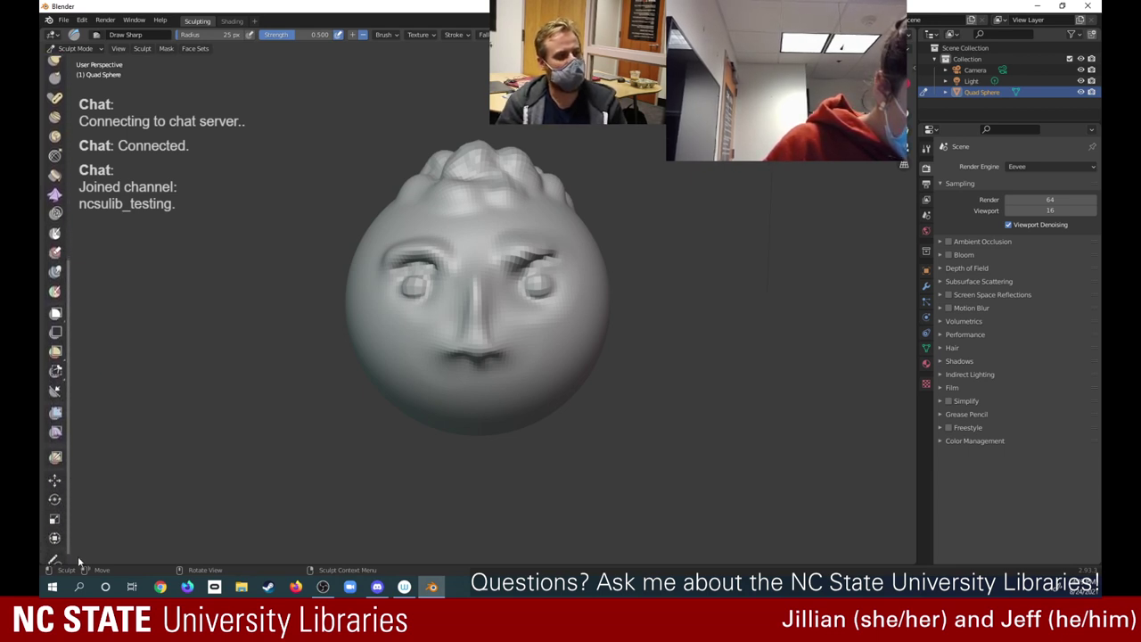
pyautogui.scroll(6, 79, 534)
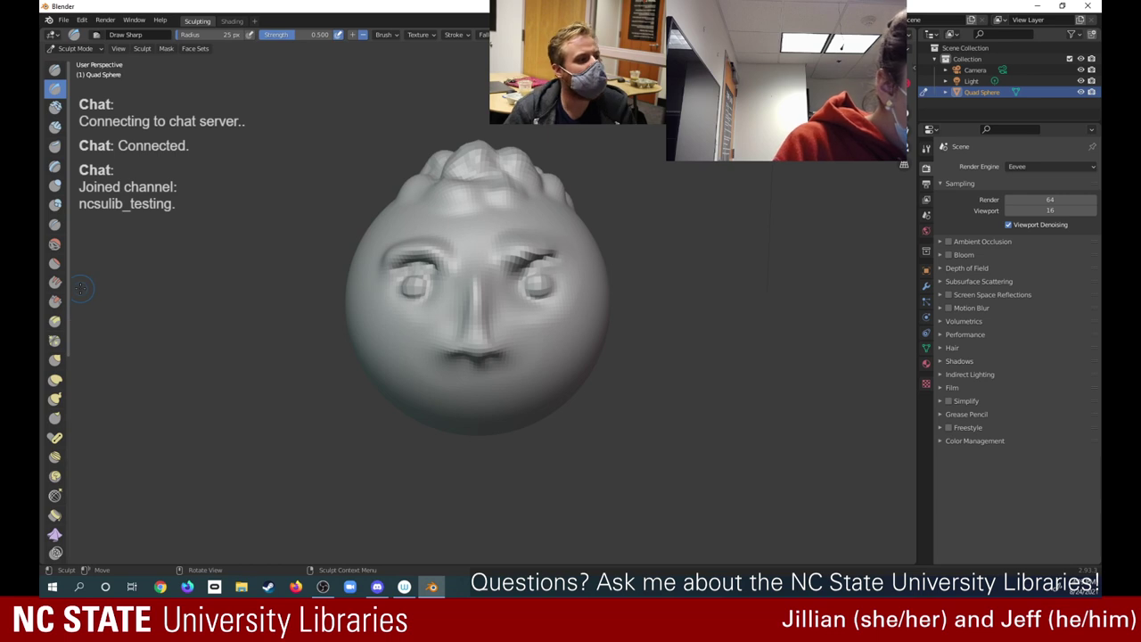
pyautogui.click(55, 187)
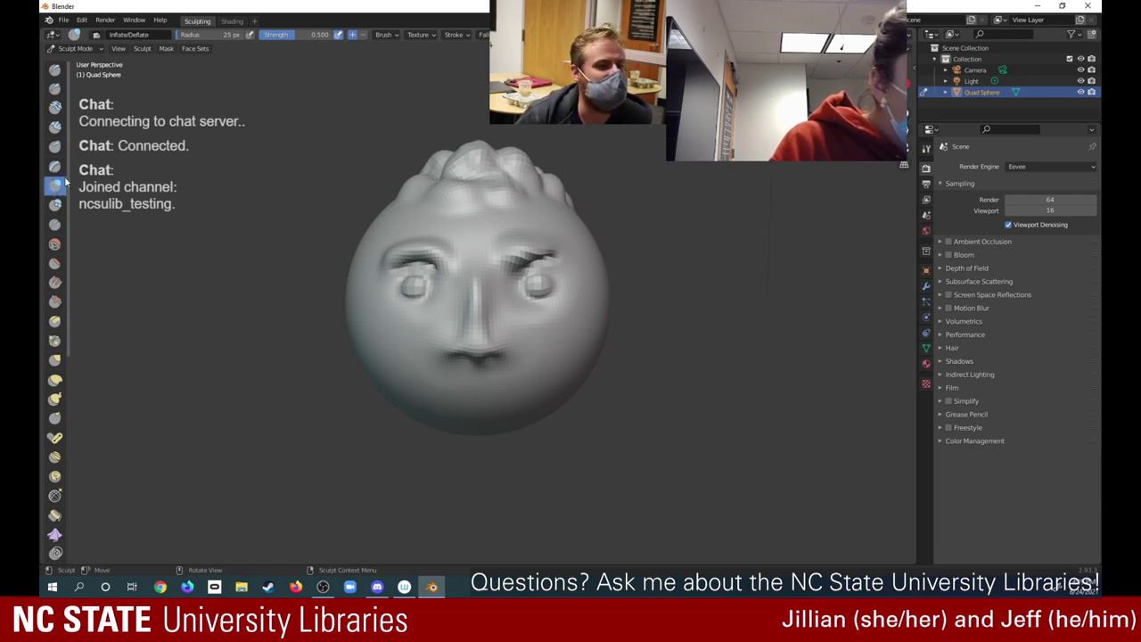
pyautogui.moveTo(458, 423); pyautogui.dragTo(468, 432)
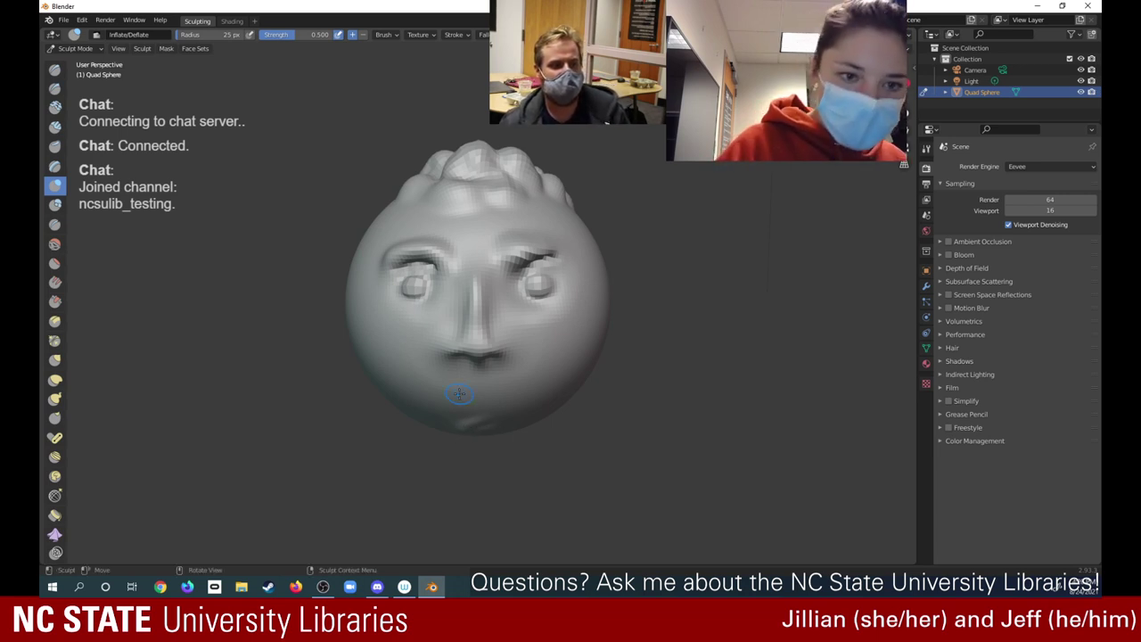
# Build out the chin and both sides of the jaw with the Inflate/Deflate brush at 108 px radius and 0.500 strength
pyautogui.click(174, 37)
pyautogui.write('108')
pyautogui.press('Return')
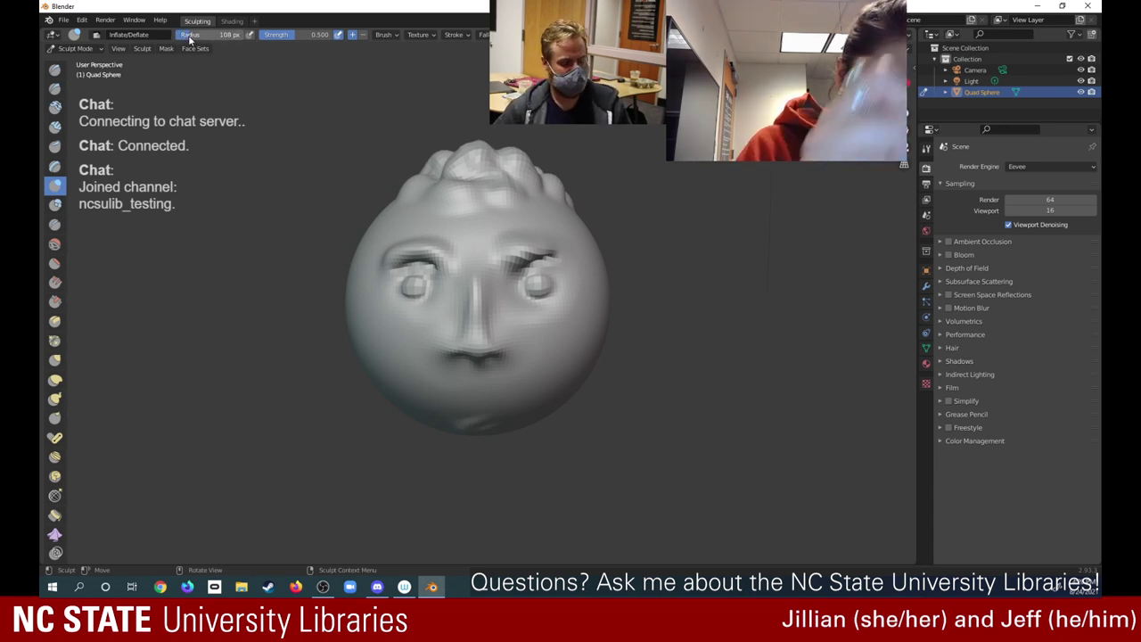
pyautogui.moveTo(481, 431); pyautogui.dragTo(463, 431)
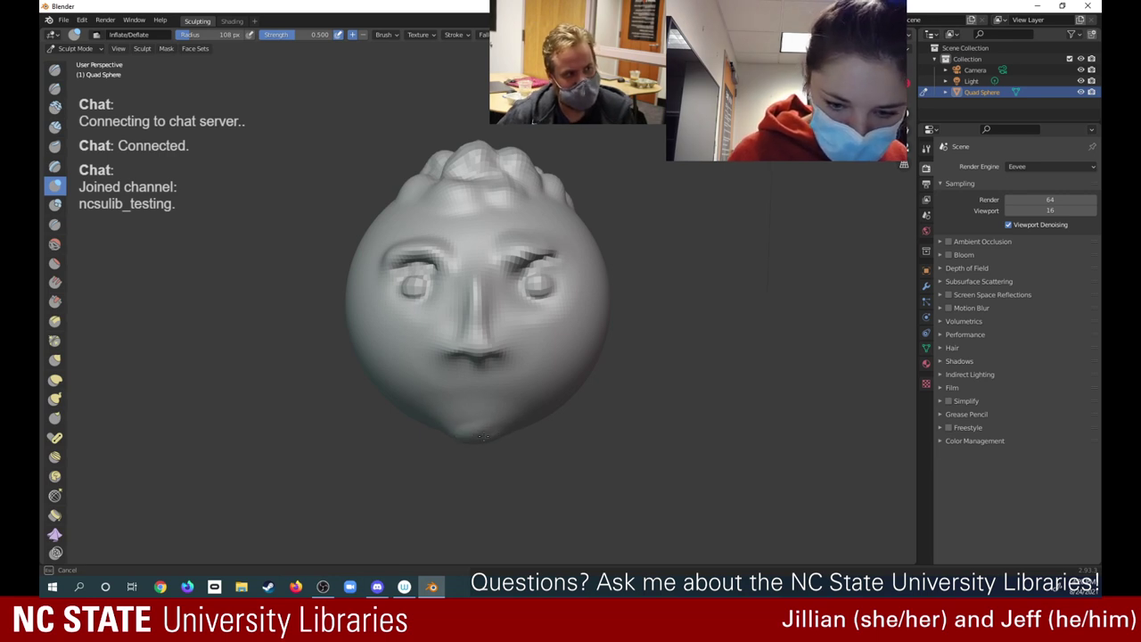
pyautogui.moveTo(495, 422)
pyautogui.mouseDown()
pyautogui.moveTo(438, 421)
pyautogui.moveTo(436, 410)
pyautogui.mouseUp()
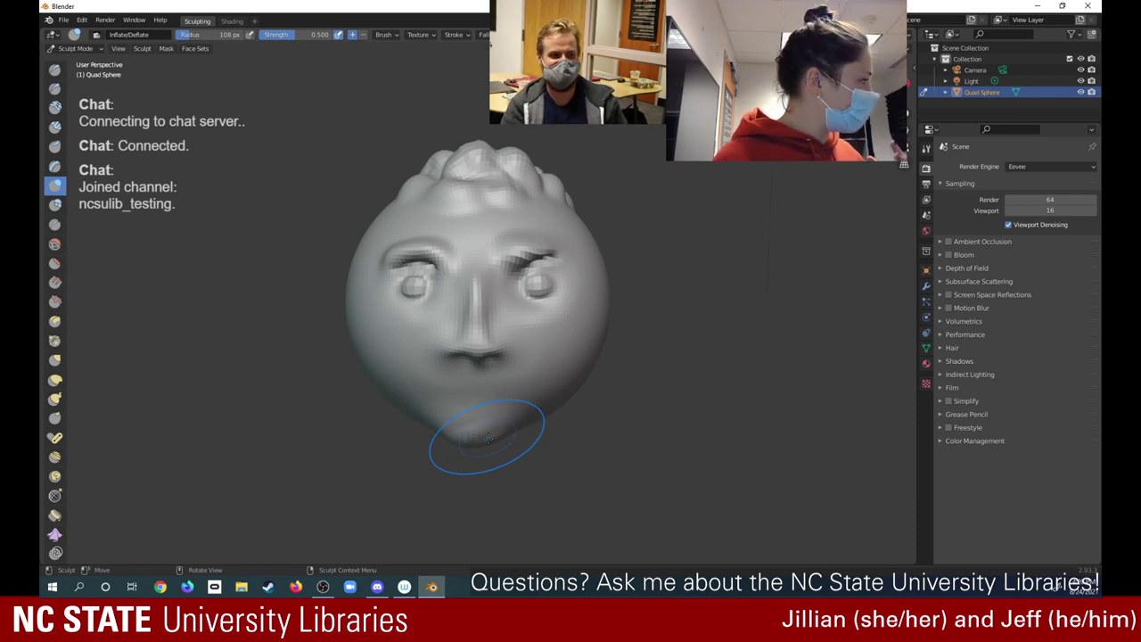
pyautogui.moveTo(487, 436)
pyautogui.mouseDown()
pyautogui.moveTo(489, 426)
pyautogui.moveTo(479, 440)
pyautogui.moveTo(521, 428)
pyautogui.moveTo(440, 433)
pyautogui.moveTo(472, 444)
pyautogui.moveTo(486, 441)
pyautogui.moveTo(441, 426)
pyautogui.moveTo(476, 442)
pyautogui.moveTo(516, 426)
pyautogui.moveTo(508, 443)
pyautogui.moveTo(472, 446)
pyautogui.moveTo(406, 412)
pyautogui.moveTo(521, 435)
pyautogui.moveTo(539, 422)
pyautogui.moveTo(532, 408)
pyautogui.mouseUp()
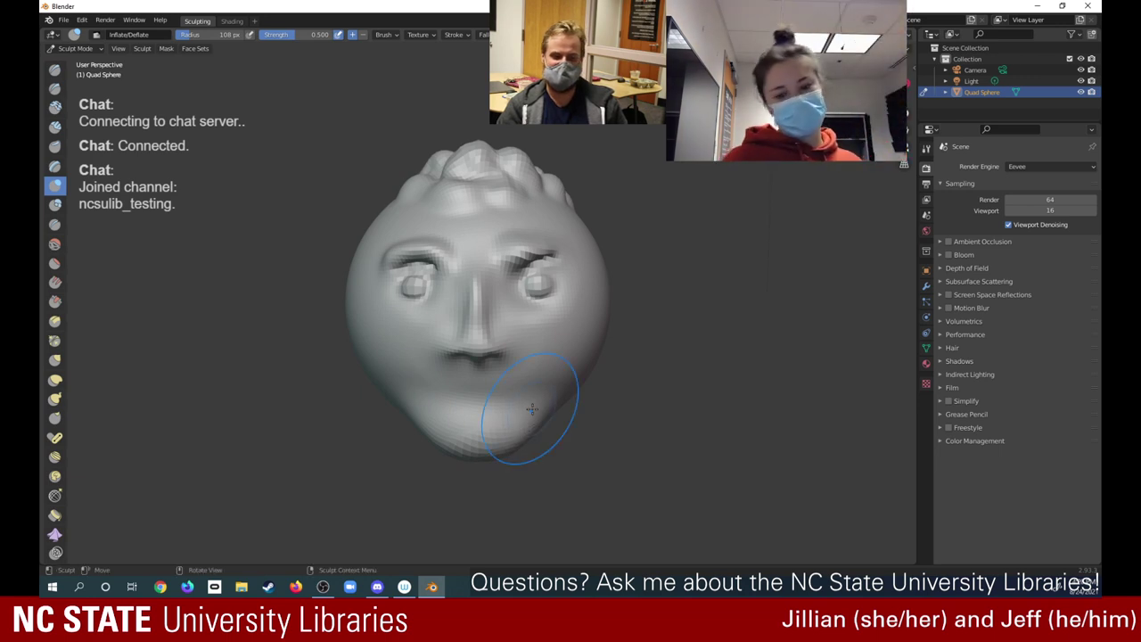
pyautogui.moveTo(407, 395)
pyautogui.mouseDown()
pyautogui.moveTo(421, 429)
pyautogui.moveTo(409, 412)
pyautogui.moveTo(471, 451)
pyautogui.moveTo(426, 446)
pyautogui.moveTo(491, 446)
pyautogui.moveTo(549, 405)
pyautogui.moveTo(539, 430)
pyautogui.moveTo(545, 401)
pyautogui.mouseUp()
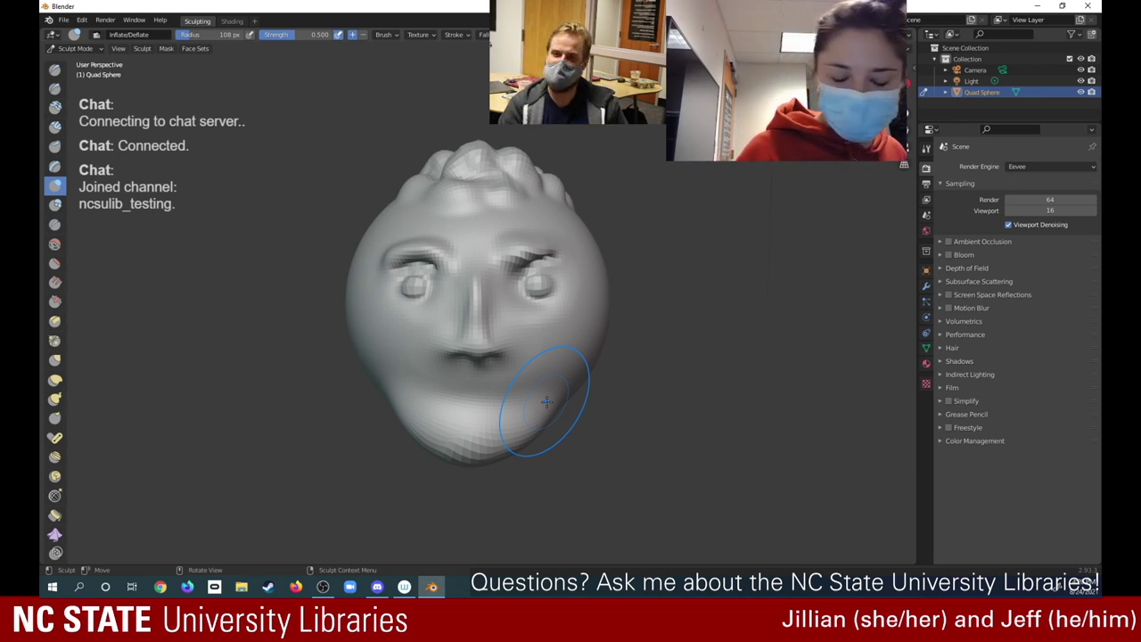
# Smooth the chin and the lower jaw with the Smooth brush at 108 px radius and 0.700 strength
pyautogui.click(56, 243)
pyautogui.moveTo(504, 403)
pyautogui.mouseDown()
pyautogui.moveTo(386, 385)
pyautogui.moveTo(404, 420)
pyautogui.moveTo(544, 412)
pyautogui.moveTo(564, 399)
pyautogui.moveTo(522, 377)
pyautogui.moveTo(437, 441)
pyautogui.moveTo(499, 446)
pyautogui.moveTo(490, 410)
pyautogui.mouseUp()
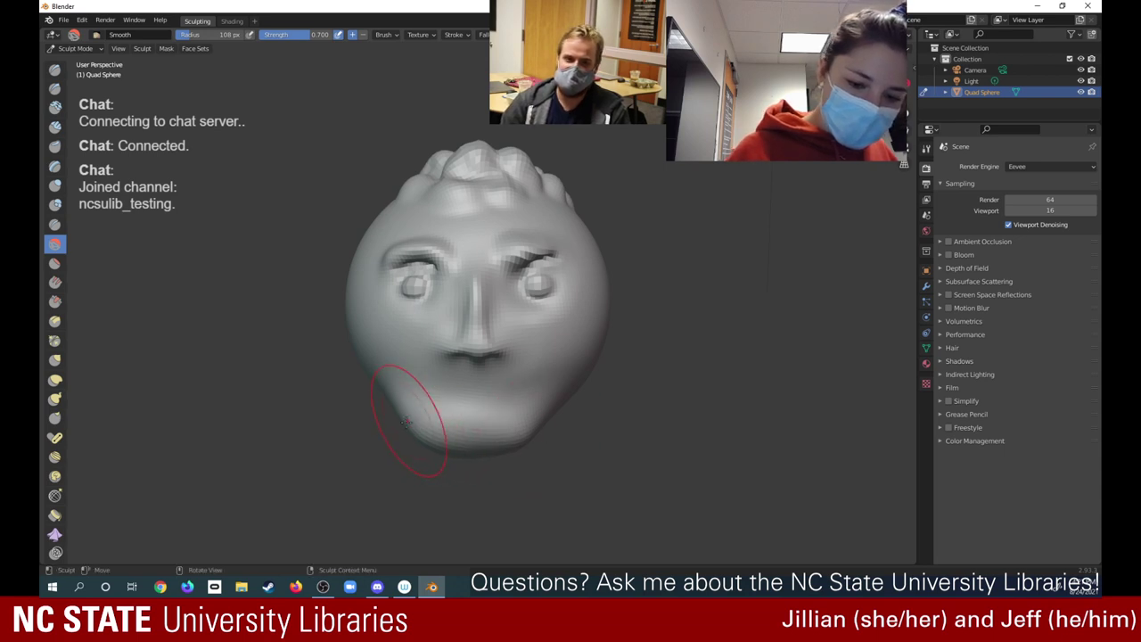
pyautogui.moveTo(408, 421)
pyautogui.mouseDown()
pyautogui.moveTo(427, 434)
pyautogui.moveTo(516, 405)
pyautogui.moveTo(517, 431)
pyautogui.moveTo(497, 447)
pyautogui.moveTo(470, 445)
pyautogui.moveTo(459, 422)
pyautogui.mouseUp()
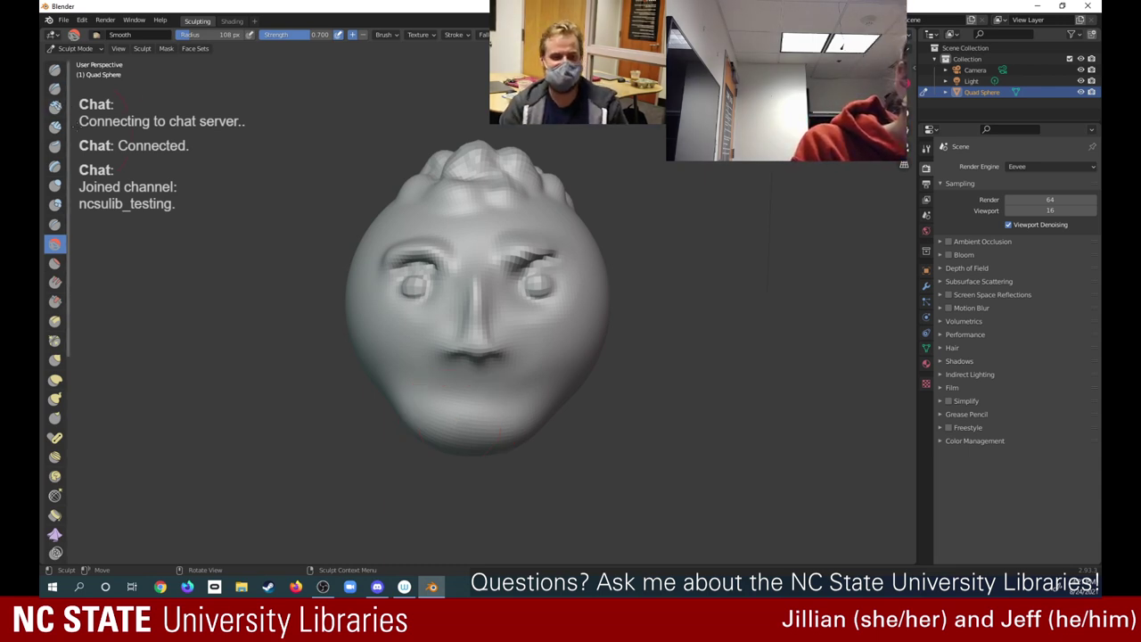
# Smooth both cheeks and jaw sides into an even taper with the Smooth brush at 108 px radius and 0.700 strength
pyautogui.click(55, 87)
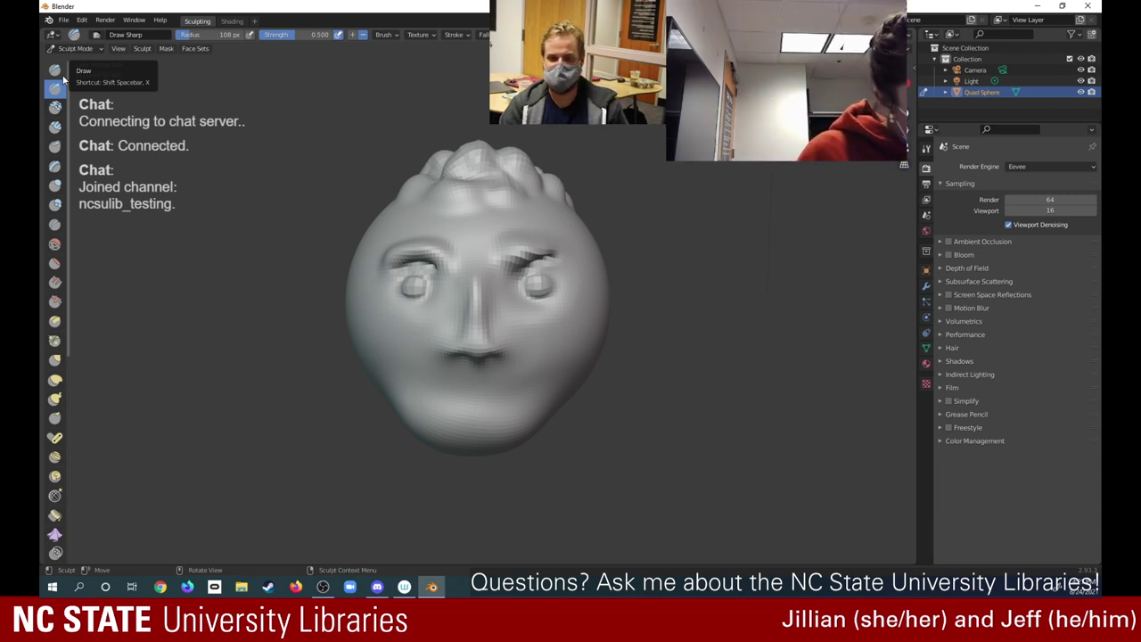
pyautogui.click(55, 242)
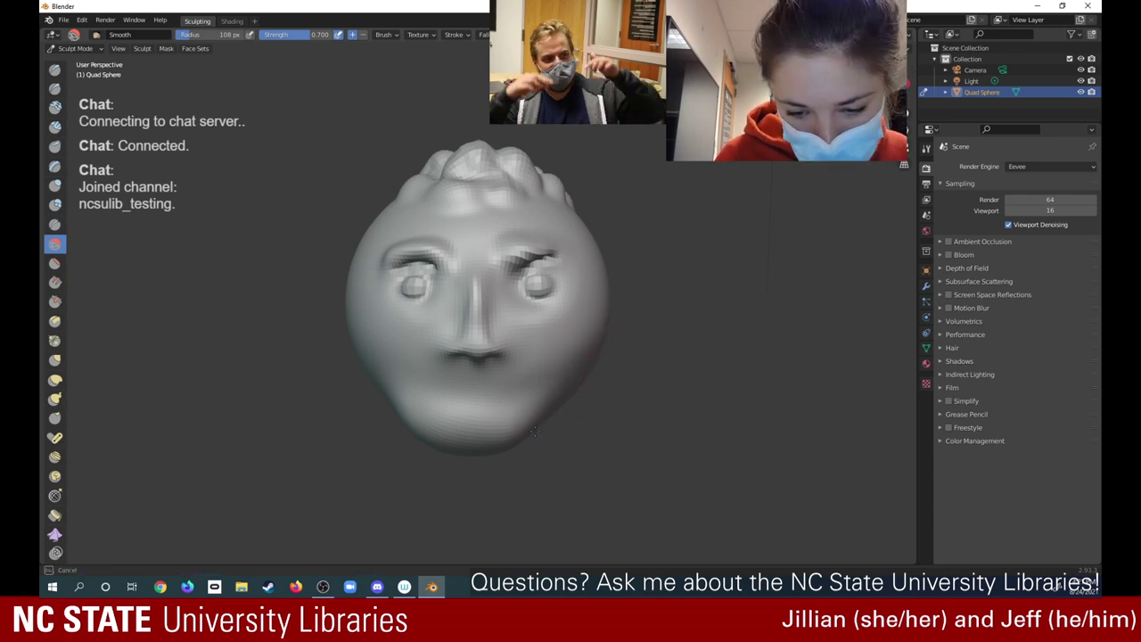
pyautogui.moveTo(402, 408)
pyautogui.mouseDown()
pyautogui.moveTo(393, 402)
pyautogui.moveTo(403, 392)
pyautogui.mouseUp()
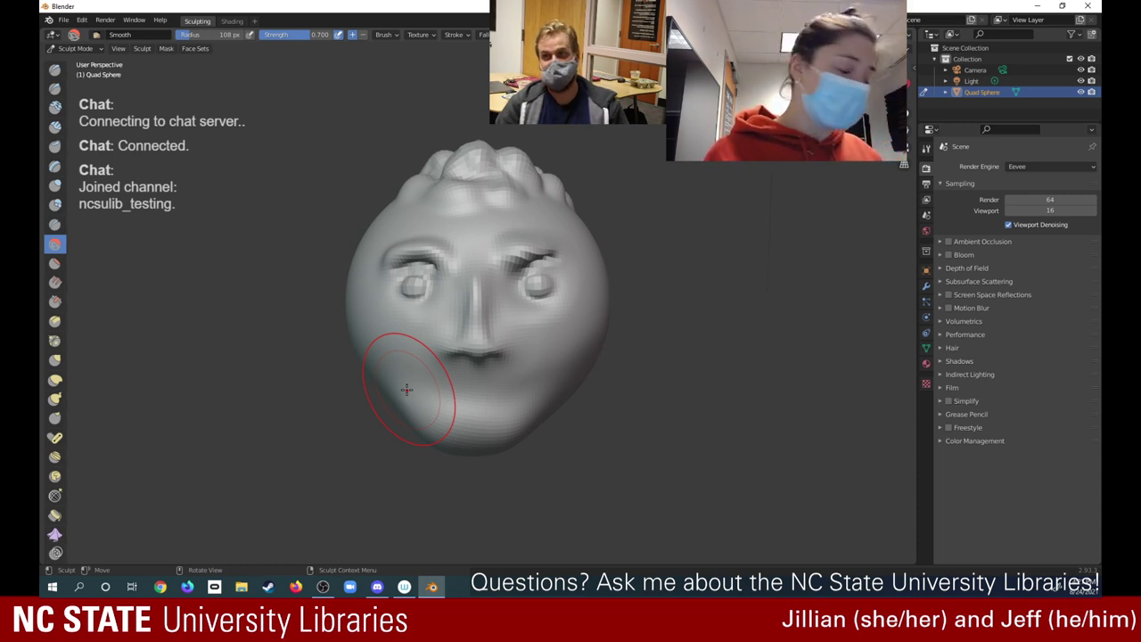
pyautogui.moveTo(615, 285)
pyautogui.mouseDown()
pyautogui.moveTo(597, 359)
pyautogui.moveTo(602, 329)
pyautogui.moveTo(595, 336)
pyautogui.mouseUp()
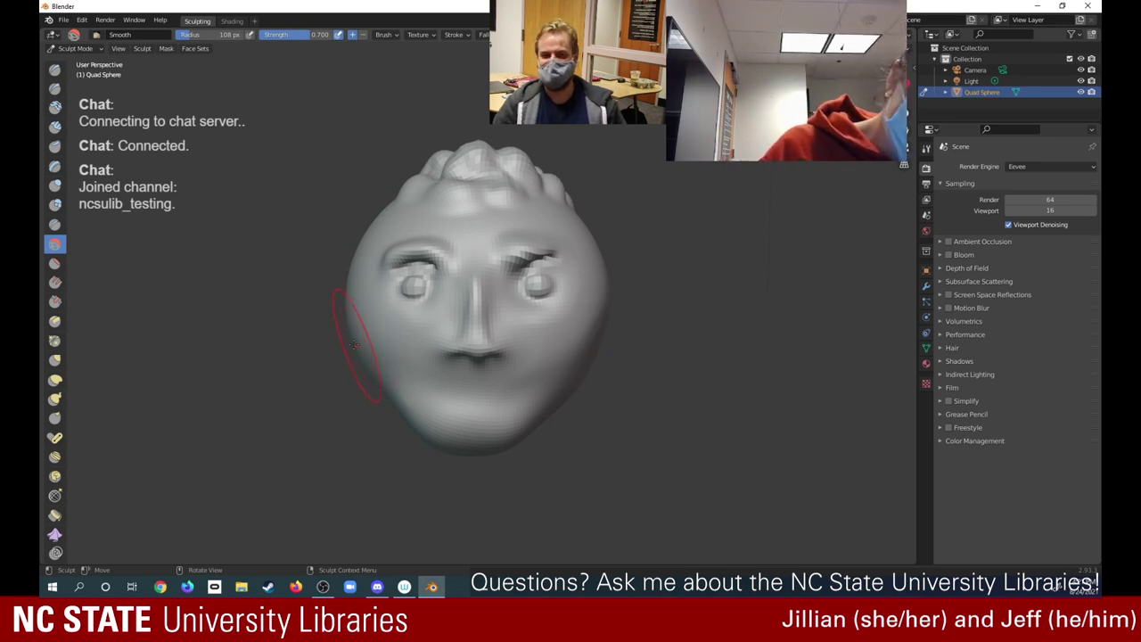
pyautogui.moveTo(358, 334)
pyautogui.mouseDown()
pyautogui.moveTo(349, 336)
pyautogui.moveTo(384, 344)
pyautogui.mouseUp()
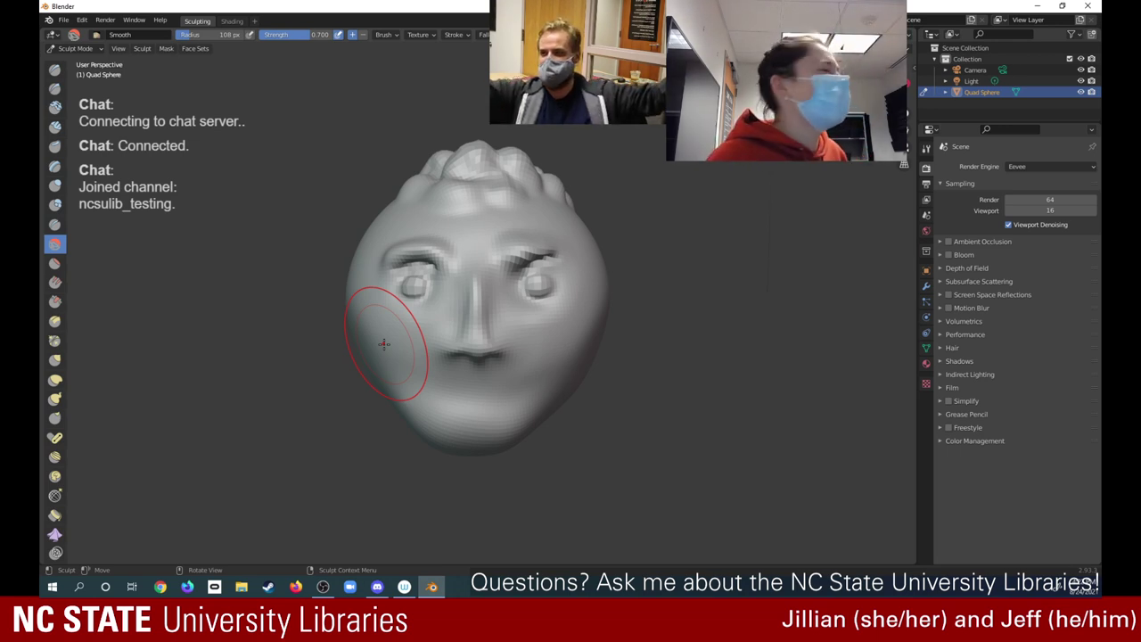
pyautogui.moveTo(602, 303); pyautogui.dragTo(604, 305)
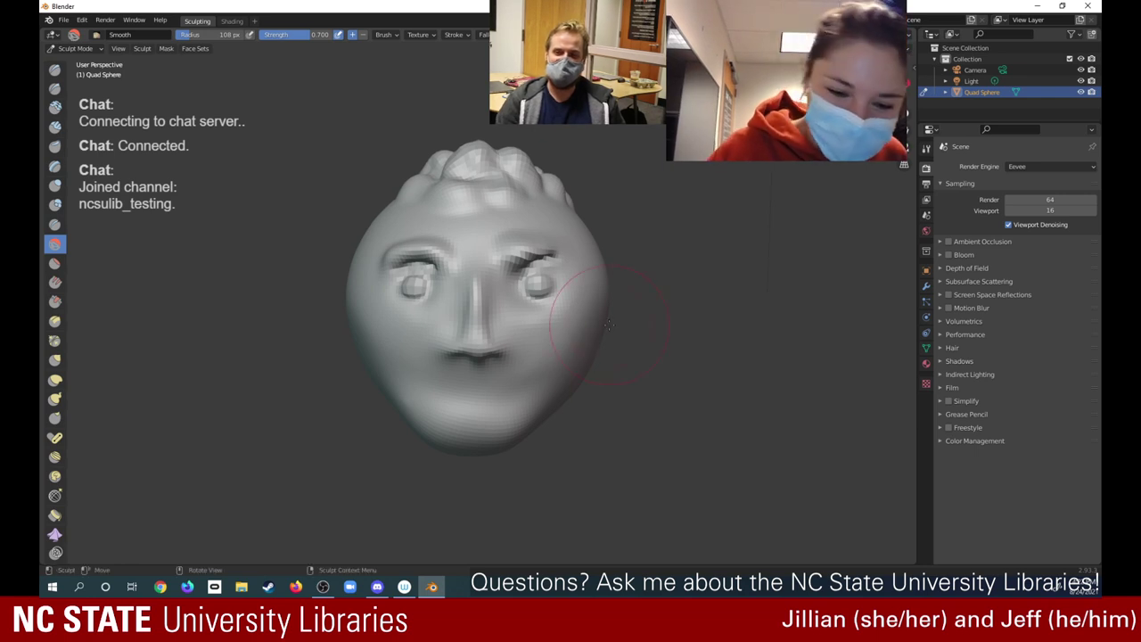
pyautogui.moveTo(385, 372)
pyautogui.mouseDown()
pyautogui.moveTo(377, 377)
pyautogui.moveTo(383, 357)
pyautogui.mouseUp()
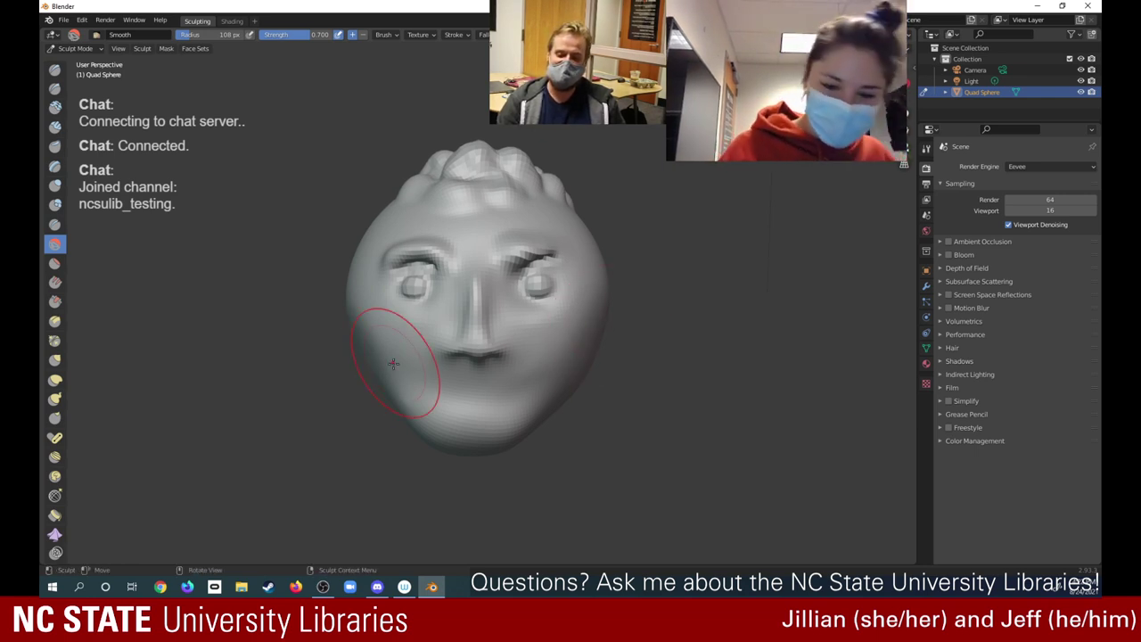
pyautogui.moveTo(565, 388); pyautogui.dragTo(566, 390)
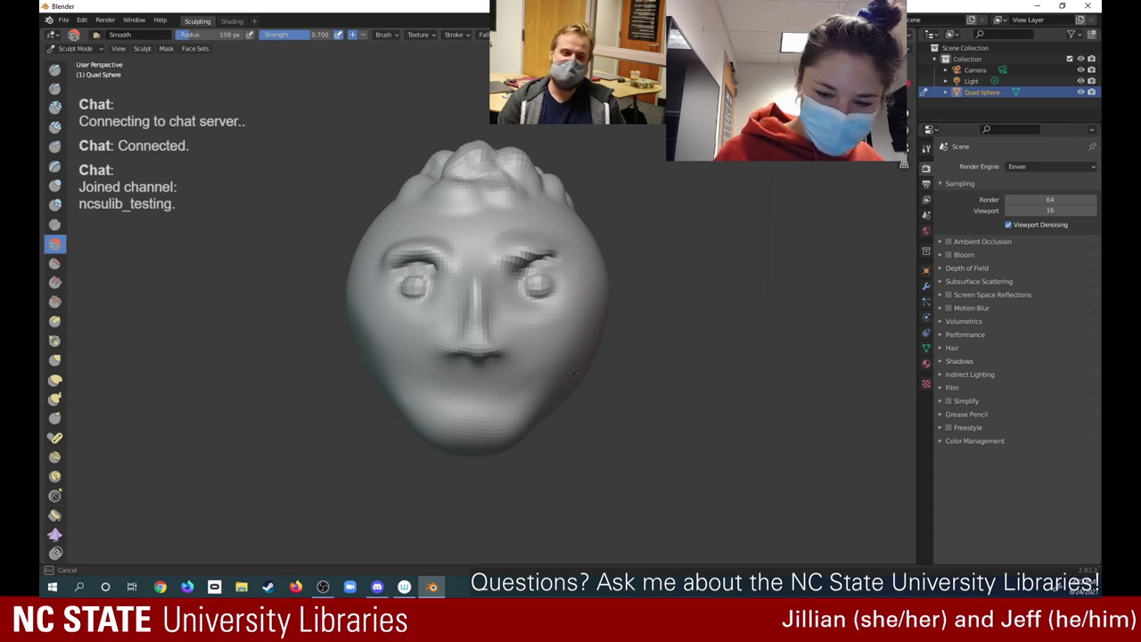
pyautogui.moveTo(573, 374)
pyautogui.mouseDown()
pyautogui.moveTo(385, 400)
pyautogui.moveTo(374, 367)
pyautogui.moveTo(603, 312)
pyautogui.mouseUp()
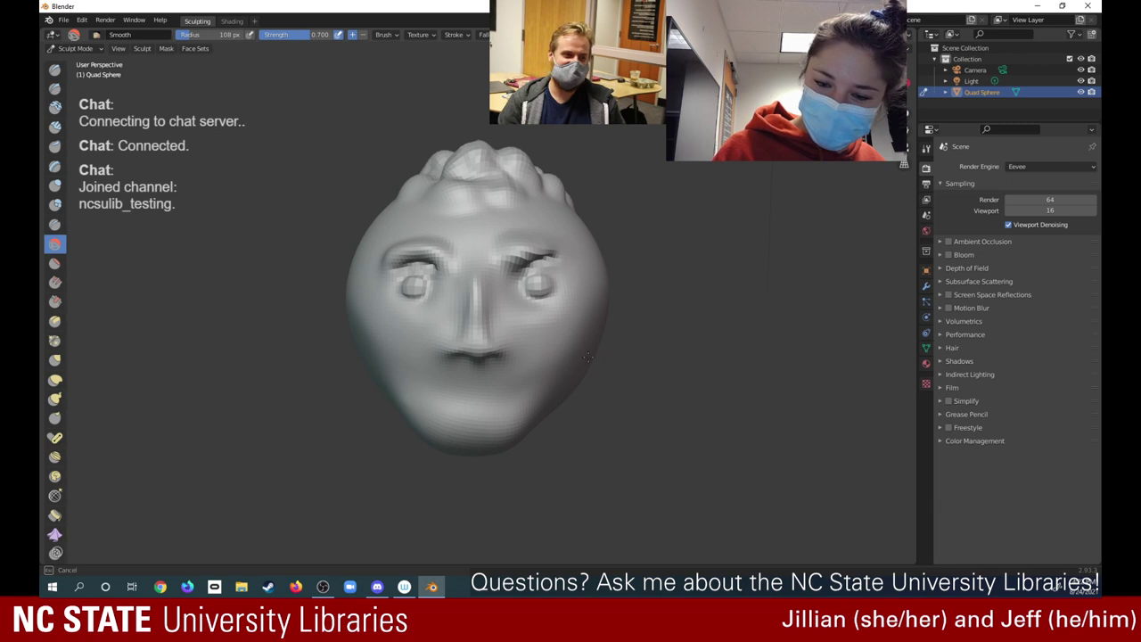
pyautogui.moveTo(588, 357)
pyautogui.mouseDown()
pyautogui.moveTo(375, 370)
pyautogui.moveTo(389, 358)
pyautogui.mouseUp()
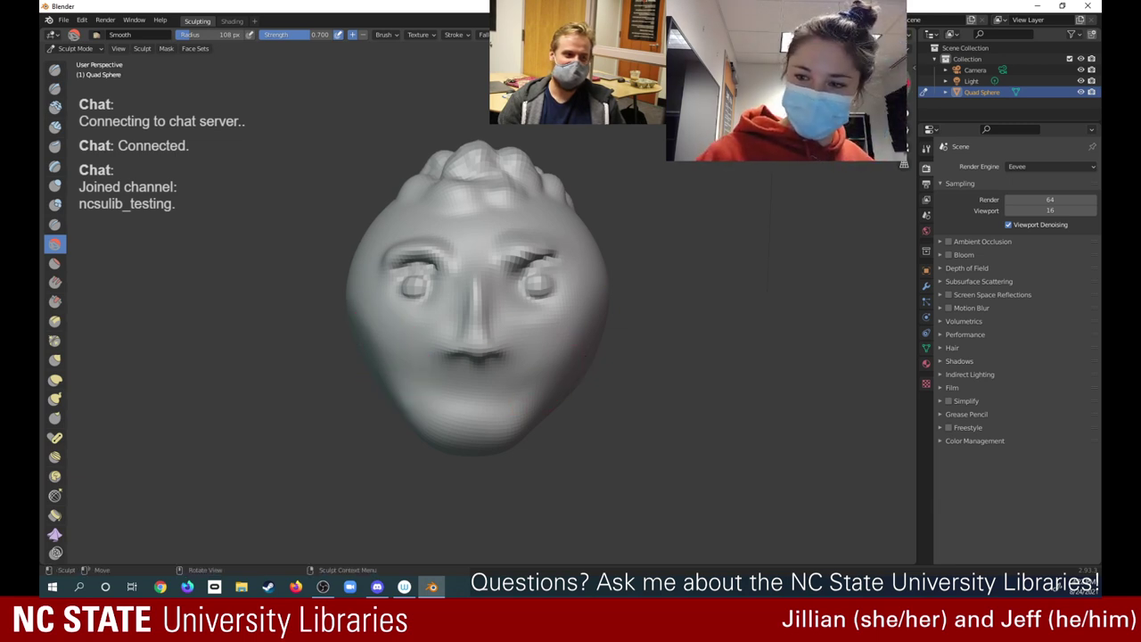
# Check the head from the front and side, and slim both jaw sides up to the cheeks with further Smooth brush strokes
pyautogui.click(884, 85)
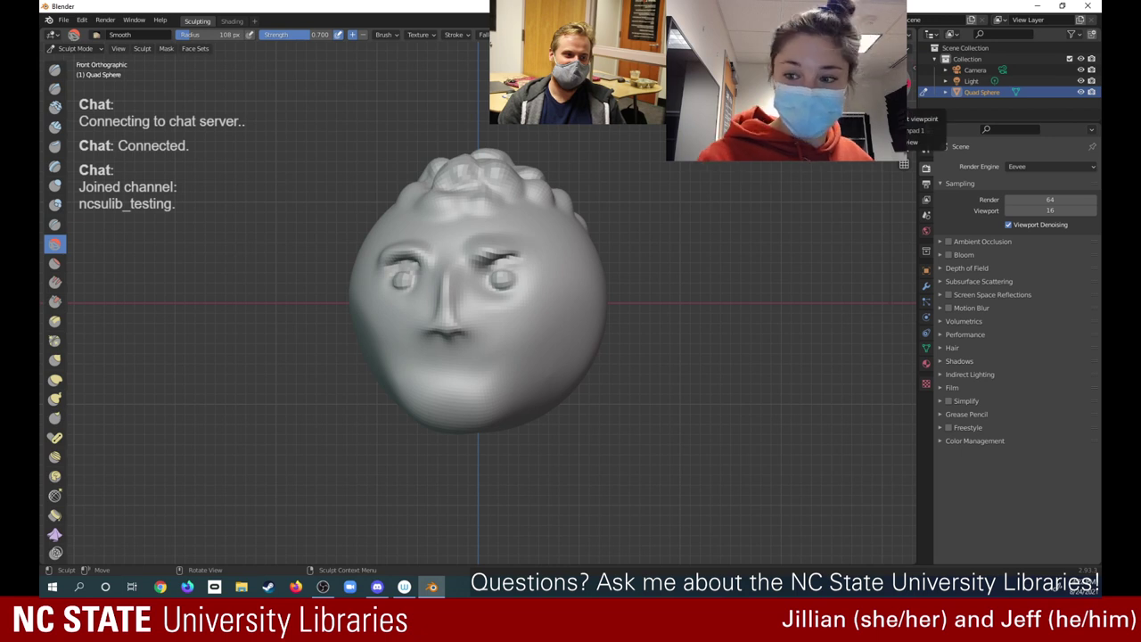
pyautogui.moveTo(883, 85); pyautogui.dragTo(750, 94)
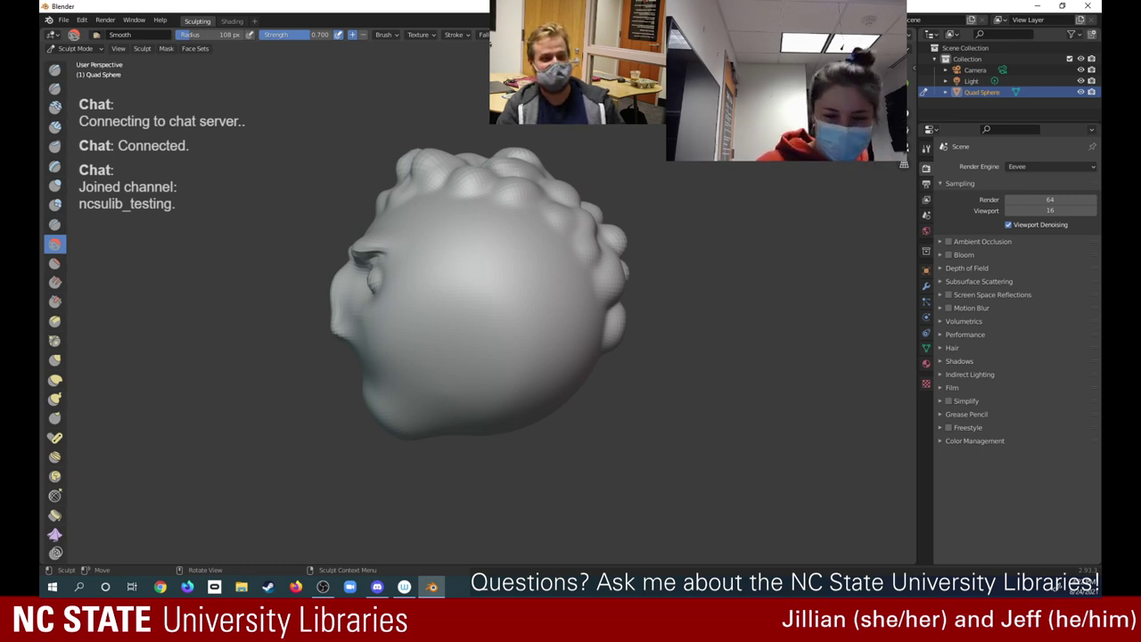
pyautogui.moveTo(481, 294); pyautogui.dragTo(485, 291, button='middle')
pyautogui.moveTo(871, 96); pyautogui.dragTo(870, 94)
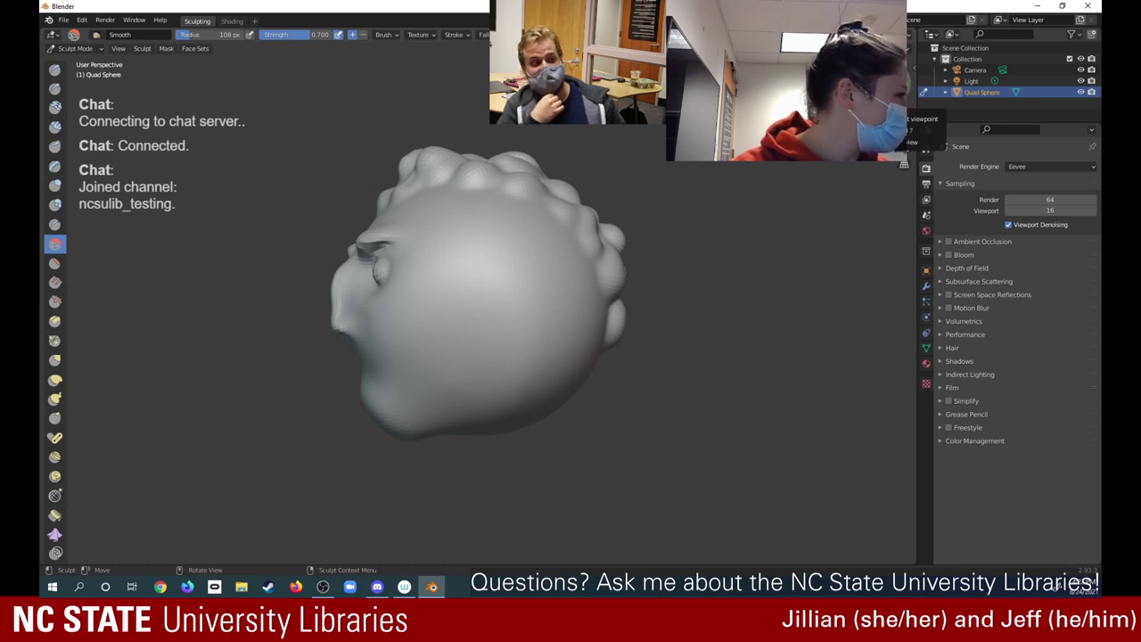
pyautogui.moveTo(870, 94); pyautogui.dragTo(980, 103)
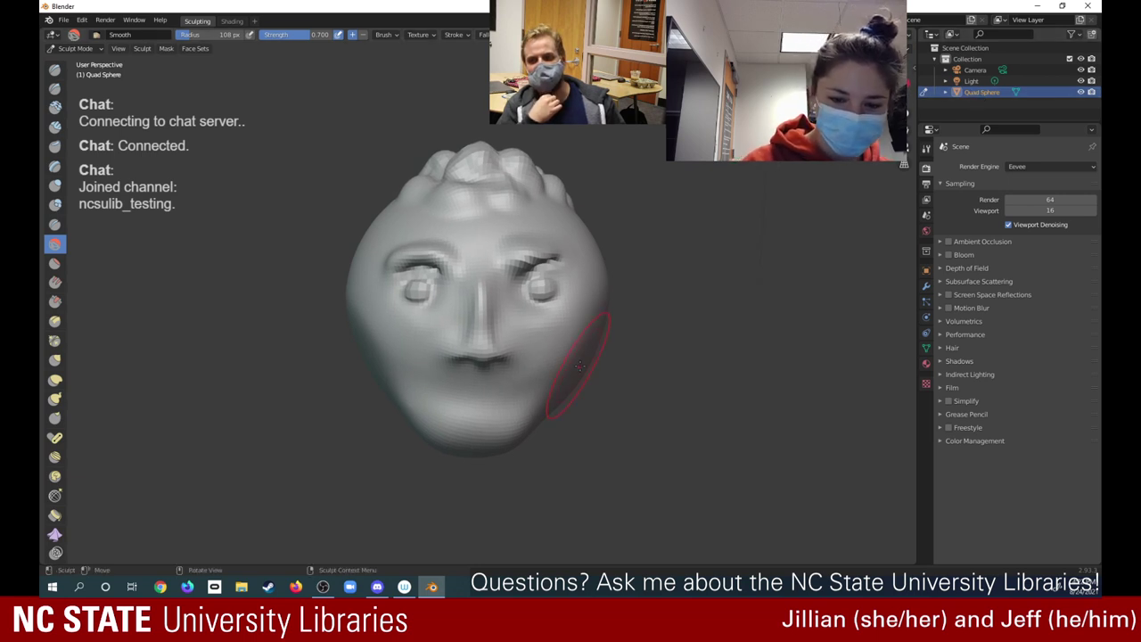
pyautogui.moveTo(577, 373); pyautogui.dragTo(575, 381)
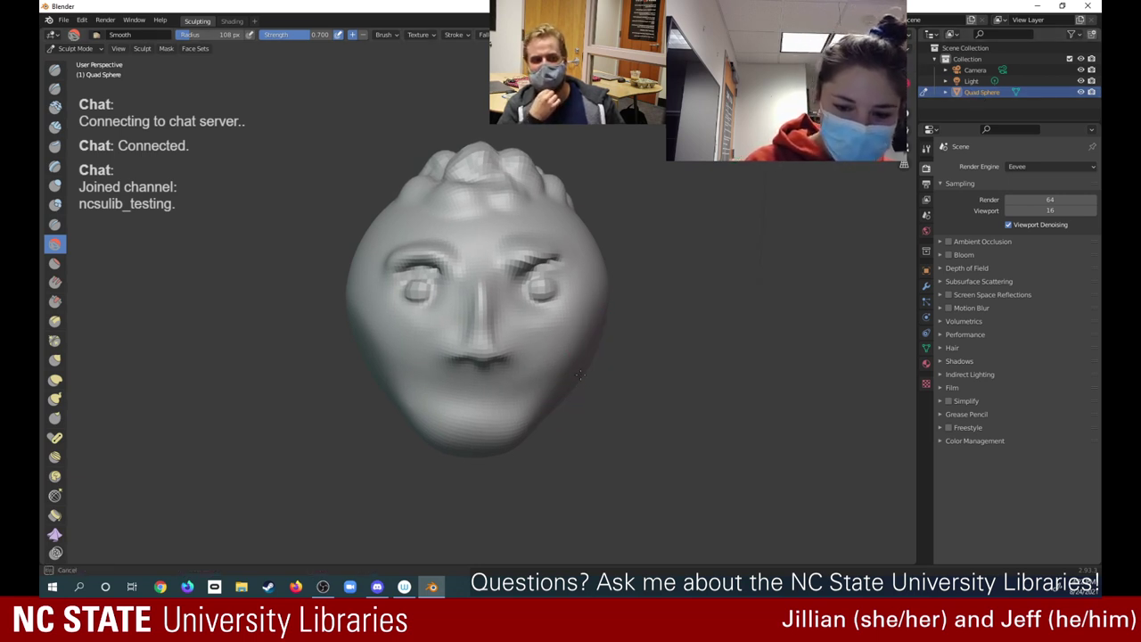
pyautogui.moveTo(575, 380); pyautogui.dragTo(569, 383)
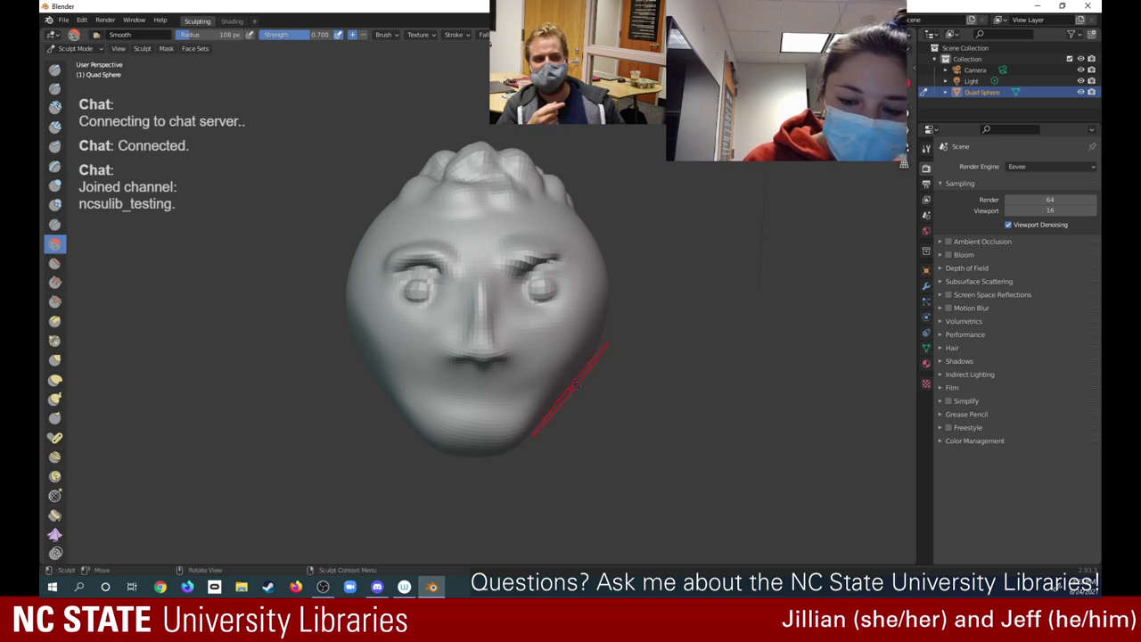
pyautogui.moveTo(371, 364); pyautogui.dragTo(372, 359)
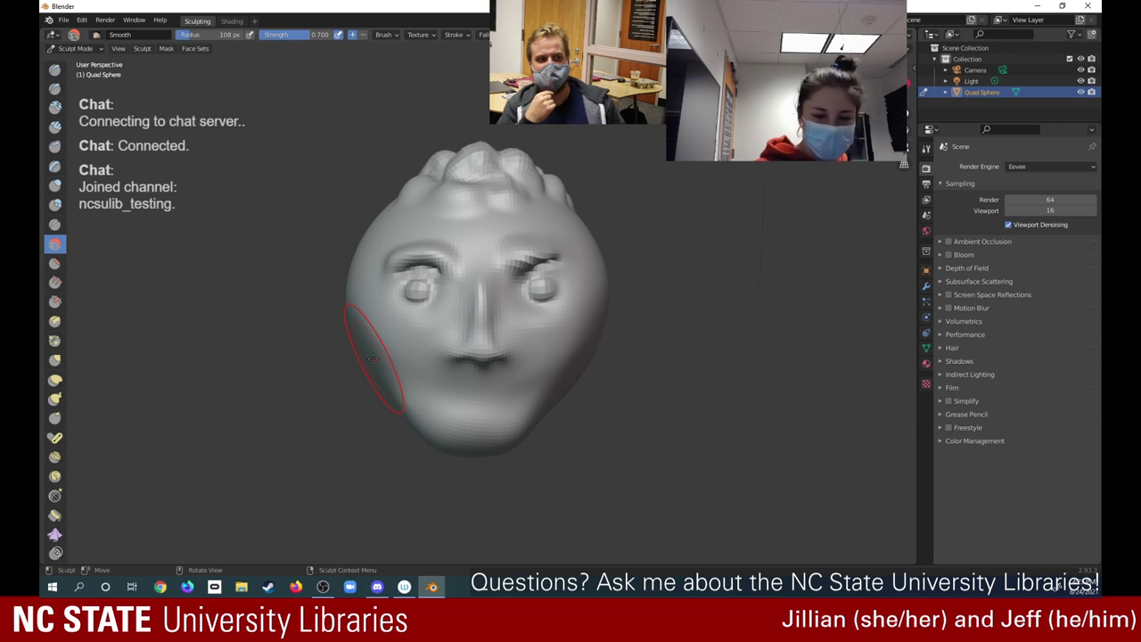
pyautogui.moveTo(600, 277); pyautogui.dragTo(603, 313)
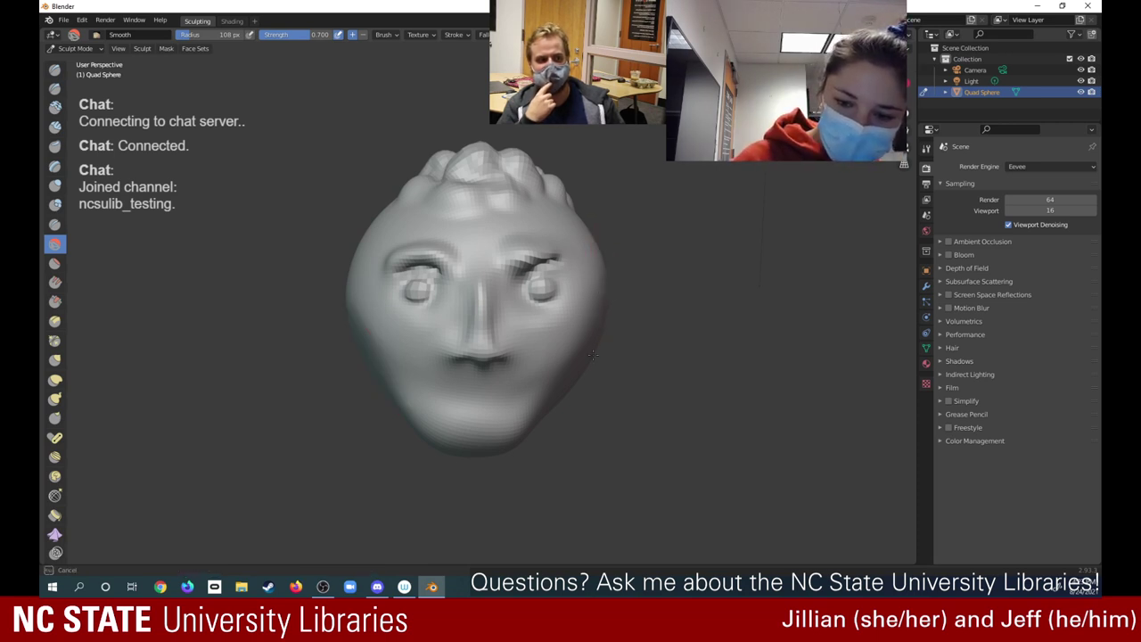
pyautogui.moveTo(593, 352); pyautogui.dragTo(588, 325)
pyautogui.moveTo(364, 358)
pyautogui.mouseDown()
pyautogui.moveTo(351, 328)
pyautogui.moveTo(359, 309)
pyautogui.mouseUp()
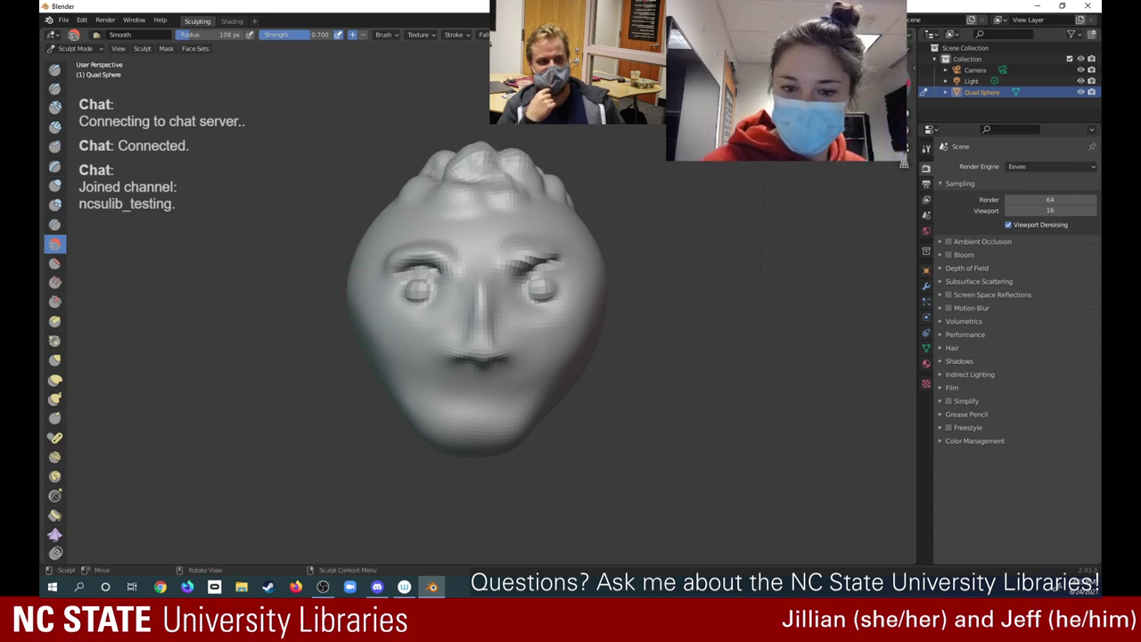
# Build a wide raised mound for the mouth below the nose with the Draw brush at 49 px radius and 0.500 strength
pyautogui.press('KP_1')
pyautogui.moveTo(570, 357); pyautogui.dragTo(427, 330, button='middle')
pyautogui.moveTo(553, 330); pyautogui.dragTo(512, 331, button='middle')
pyautogui.moveTo(878, 82); pyautogui.dragTo(895, 93)
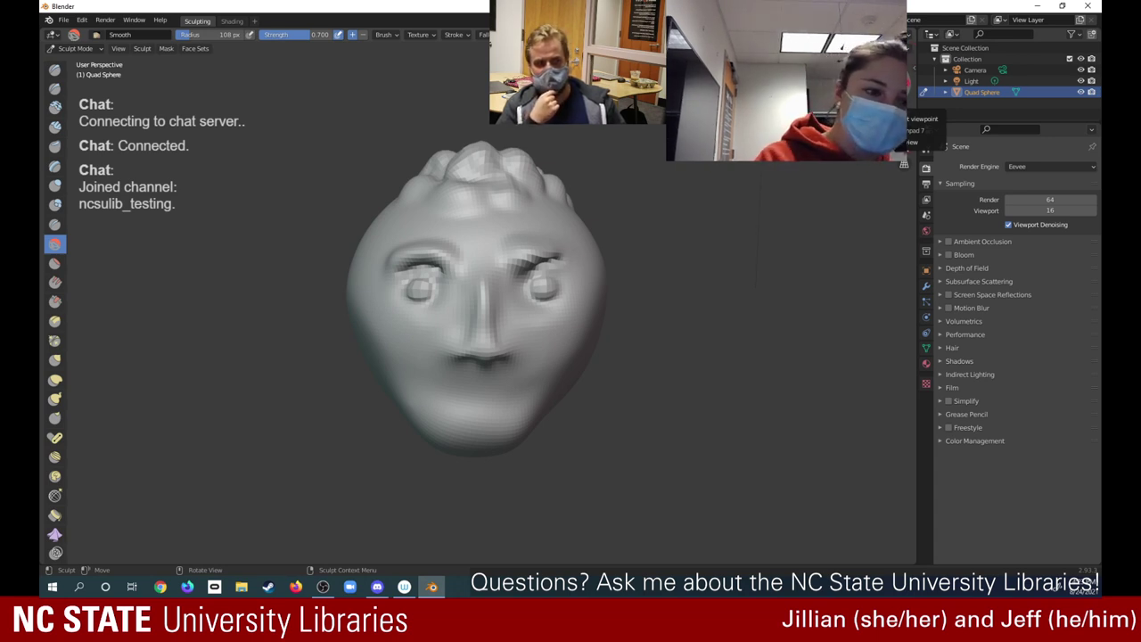
pyautogui.click(55, 69)
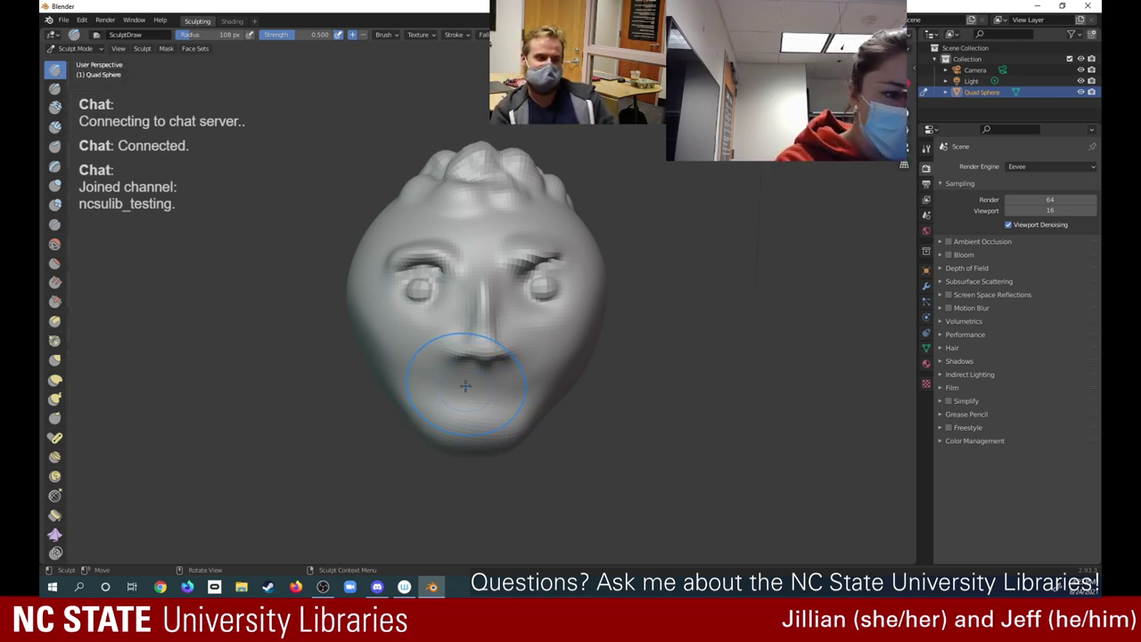
pyautogui.moveTo(187, 36); pyautogui.dragTo(171, 37)
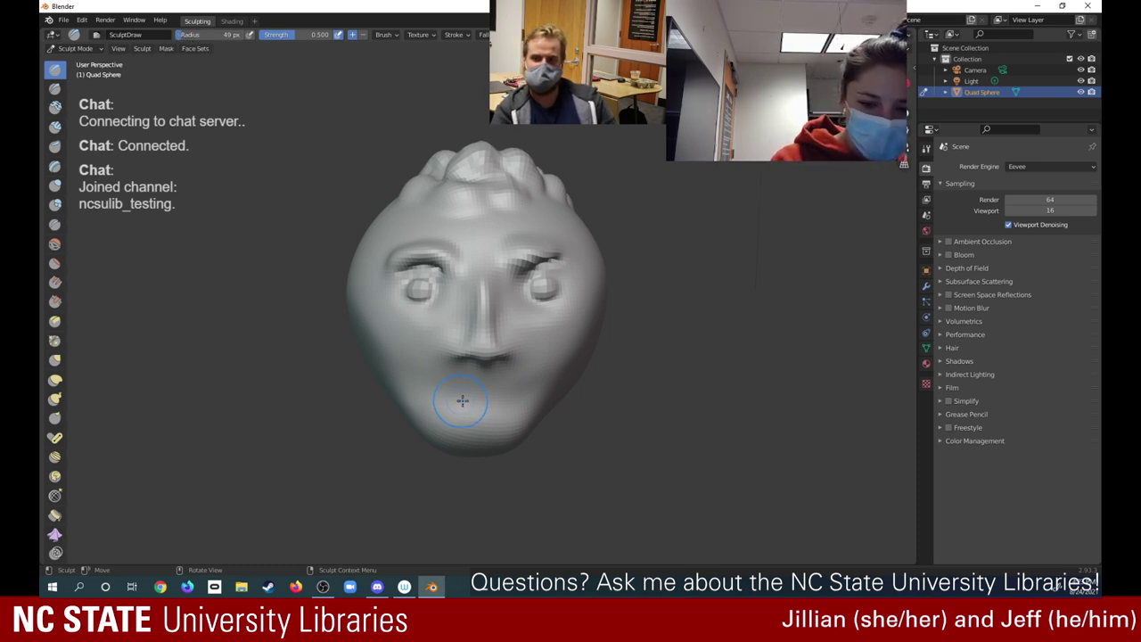
pyautogui.moveTo(461, 401); pyautogui.dragTo(476, 400)
pyautogui.moveTo(482, 399)
pyautogui.mouseDown()
pyautogui.moveTo(496, 398)
pyautogui.moveTo(461, 400)
pyautogui.moveTo(510, 404)
pyautogui.moveTo(493, 395)
pyautogui.mouseUp()
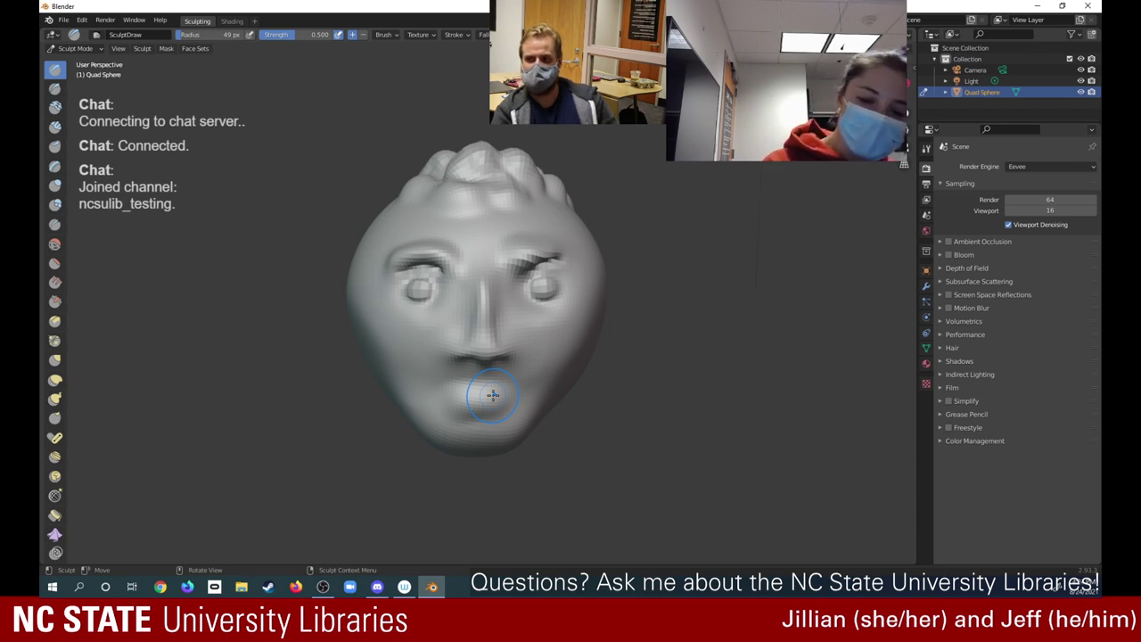
pyautogui.moveTo(459, 397)
pyautogui.mouseDown()
pyautogui.moveTo(477, 408)
pyautogui.moveTo(503, 401)
pyautogui.moveTo(449, 400)
pyautogui.moveTo(510, 399)
pyautogui.moveTo(529, 386)
pyautogui.mouseUp()
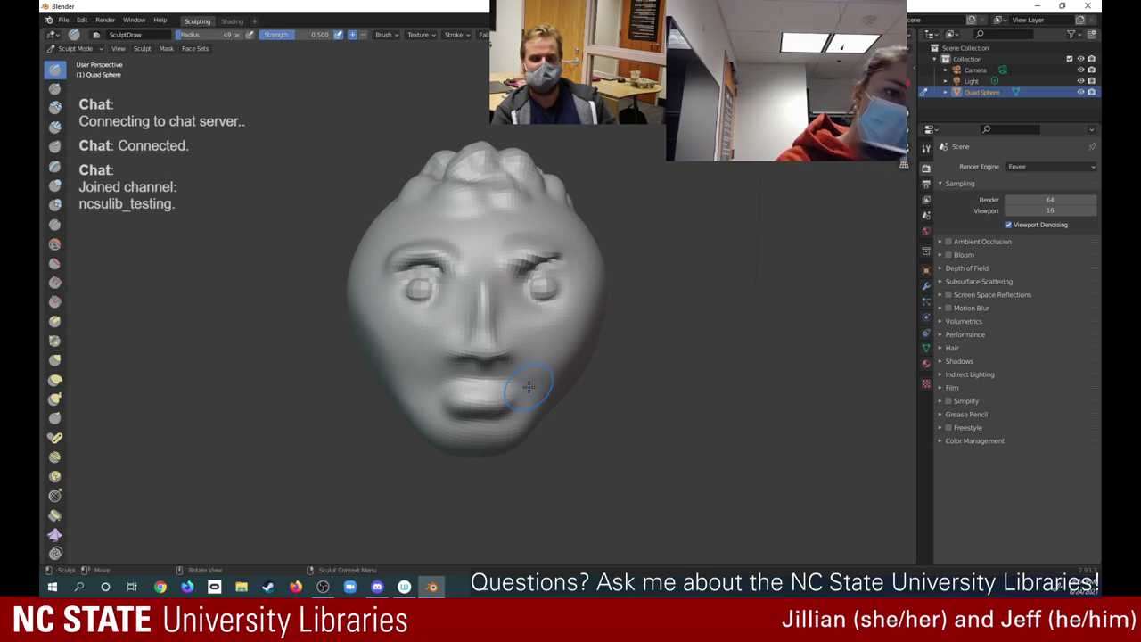
# Flatten the mouth mound with the Flatten/Contrast brush and widen it with the Draw brush, both at 49 px radius and 0.500 strength
pyautogui.click(55, 264)
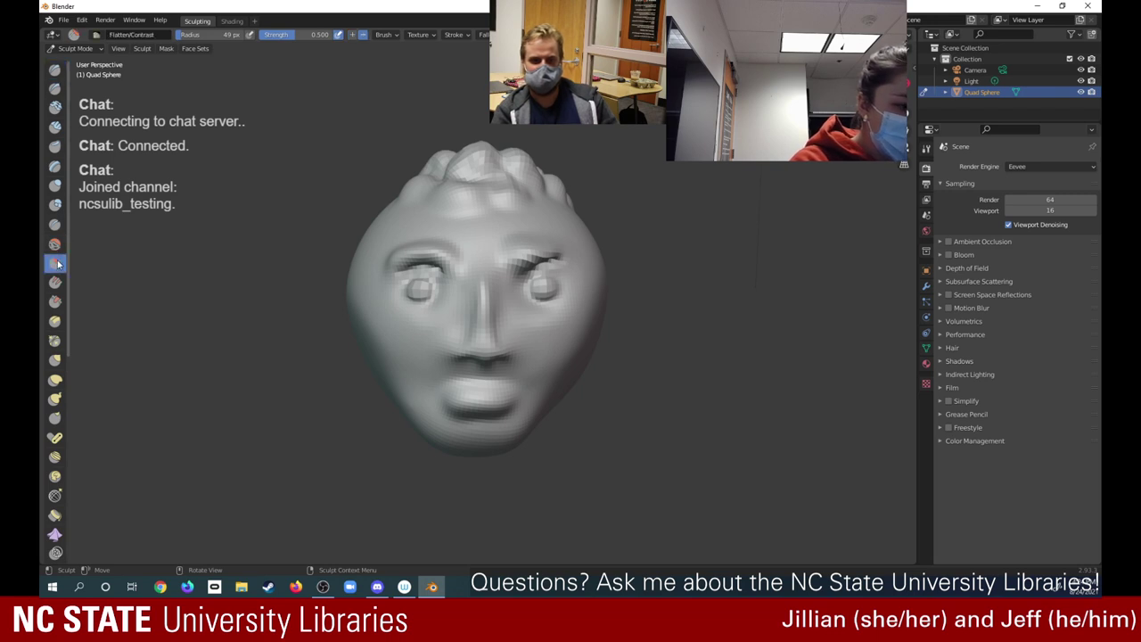
pyautogui.moveTo(458, 395)
pyautogui.mouseDown()
pyautogui.moveTo(457, 414)
pyautogui.moveTo(441, 401)
pyautogui.moveTo(516, 399)
pyautogui.moveTo(517, 409)
pyautogui.moveTo(523, 384)
pyautogui.moveTo(434, 391)
pyautogui.moveTo(474, 417)
pyautogui.moveTo(499, 405)
pyautogui.moveTo(451, 406)
pyautogui.moveTo(459, 401)
pyautogui.moveTo(435, 392)
pyautogui.moveTo(464, 408)
pyautogui.moveTo(475, 396)
pyautogui.moveTo(516, 397)
pyautogui.moveTo(485, 412)
pyautogui.moveTo(494, 408)
pyautogui.moveTo(473, 403)
pyautogui.moveTo(506, 403)
pyautogui.moveTo(477, 412)
pyautogui.moveTo(502, 387)
pyautogui.moveTo(462, 393)
pyautogui.moveTo(499, 388)
pyautogui.mouseUp()
pyautogui.rightClick(464, 413)
pyautogui.rightClick(474, 417)
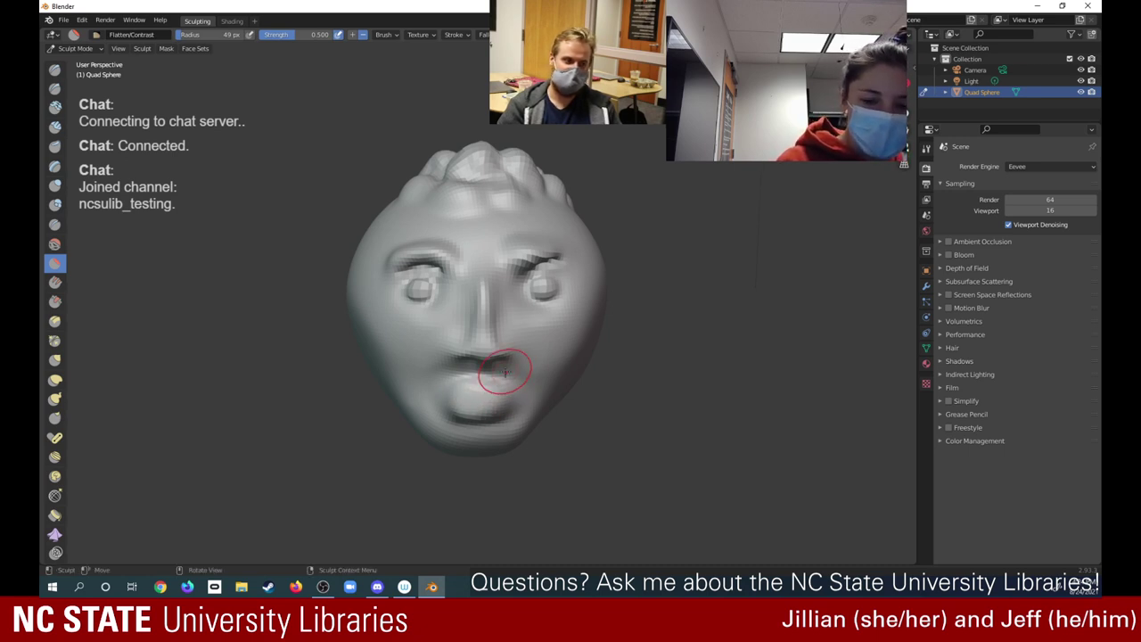
pyautogui.click(56, 70)
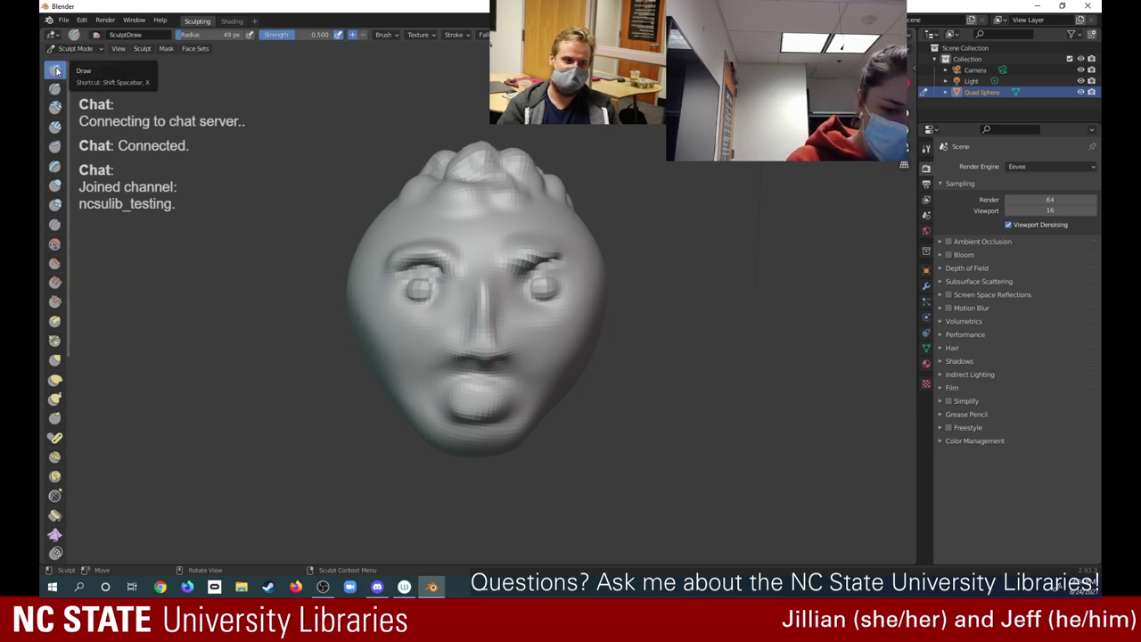
pyautogui.moveTo(517, 400)
pyautogui.mouseDown()
pyautogui.moveTo(447, 406)
pyautogui.moveTo(491, 406)
pyautogui.moveTo(466, 406)
pyautogui.moveTo(473, 399)
pyautogui.mouseUp()
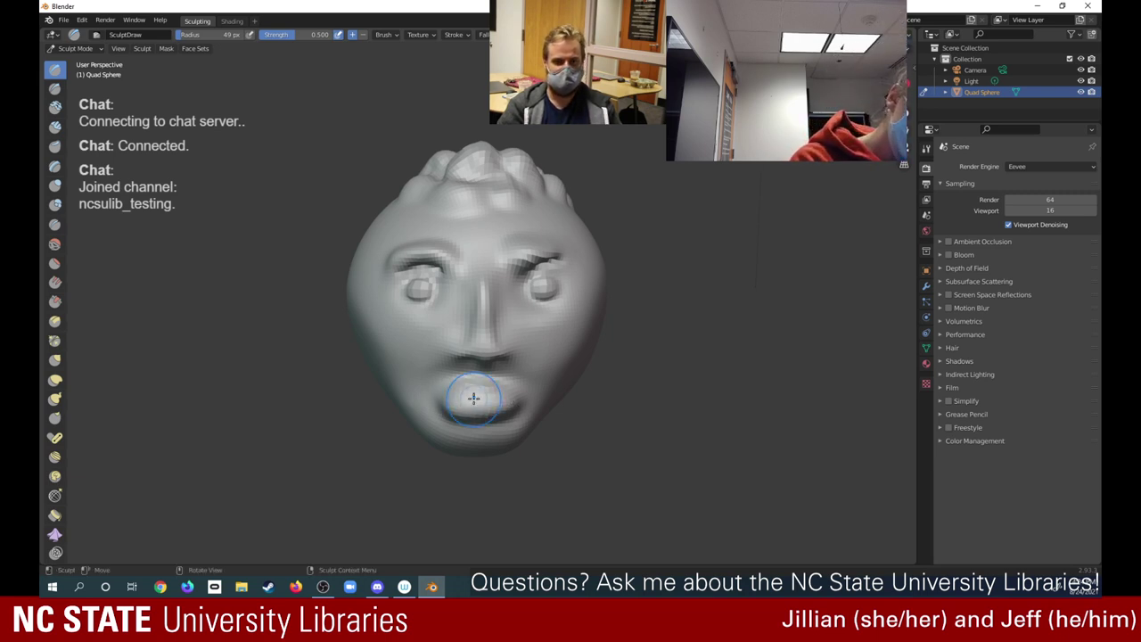
# Carve the parting line between the lips and the upper lip's outline with the Draw Sharp brush at 49 px radius and 0.500 strength
pyautogui.click(61, 85)
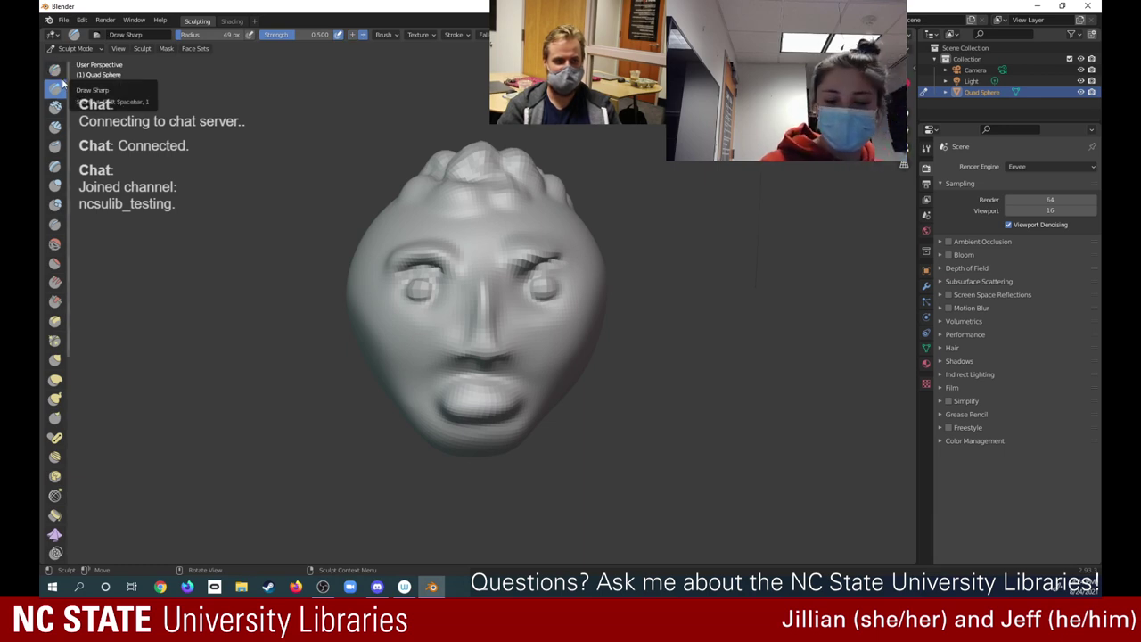
pyautogui.moveTo(469, 409); pyautogui.dragTo(472, 403)
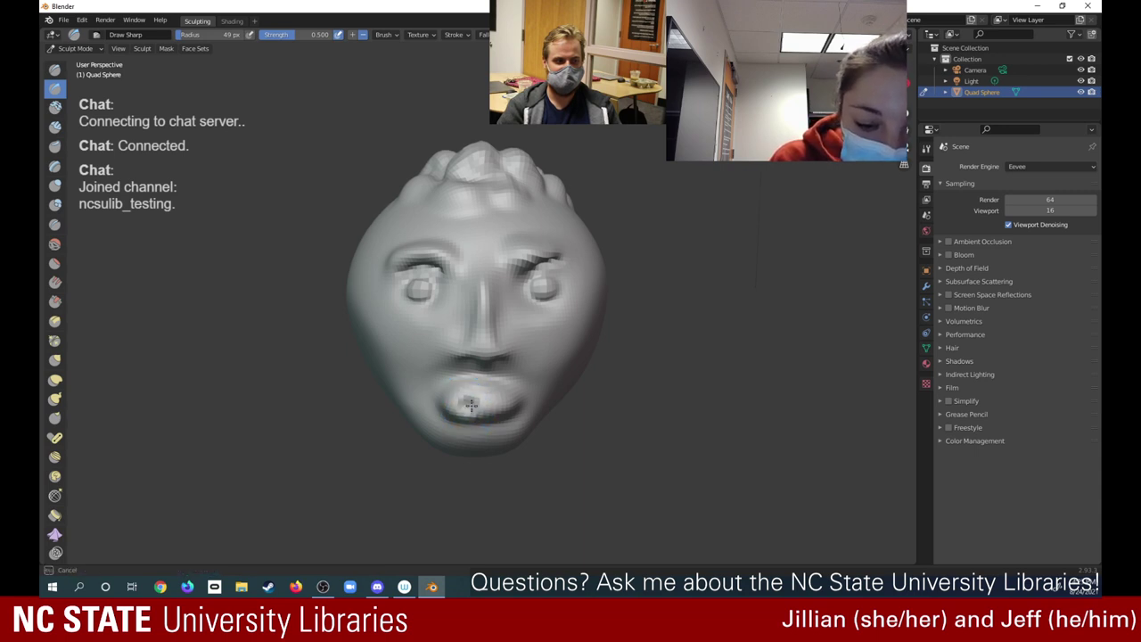
pyautogui.moveTo(451, 403); pyautogui.dragTo(499, 403)
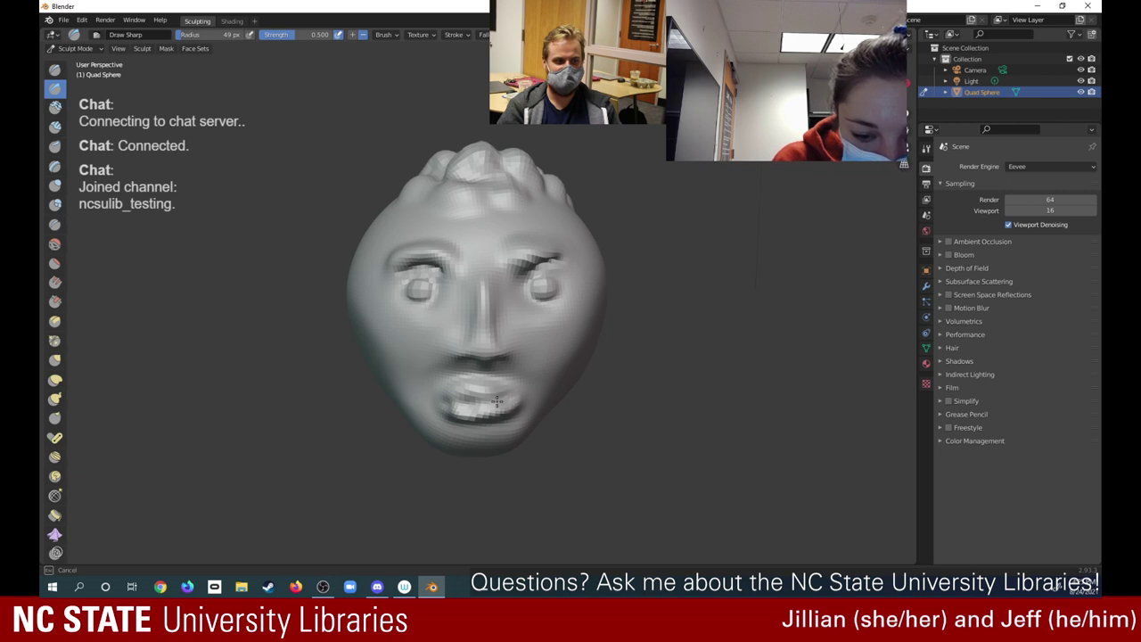
pyautogui.moveTo(455, 403)
pyautogui.mouseDown()
pyautogui.moveTo(443, 404)
pyautogui.moveTo(487, 398)
pyautogui.moveTo(462, 390)
pyautogui.moveTo(465, 407)
pyautogui.moveTo(514, 391)
pyautogui.mouseUp()
pyautogui.moveTo(446, 402)
pyautogui.mouseDown()
pyautogui.moveTo(444, 393)
pyautogui.moveTo(499, 377)
pyautogui.moveTo(531, 387)
pyautogui.mouseUp()
pyautogui.moveTo(434, 392)
pyautogui.mouseDown()
pyautogui.moveTo(472, 380)
pyautogui.moveTo(475, 410)
pyautogui.moveTo(510, 392)
pyautogui.moveTo(499, 379)
pyautogui.mouseUp()
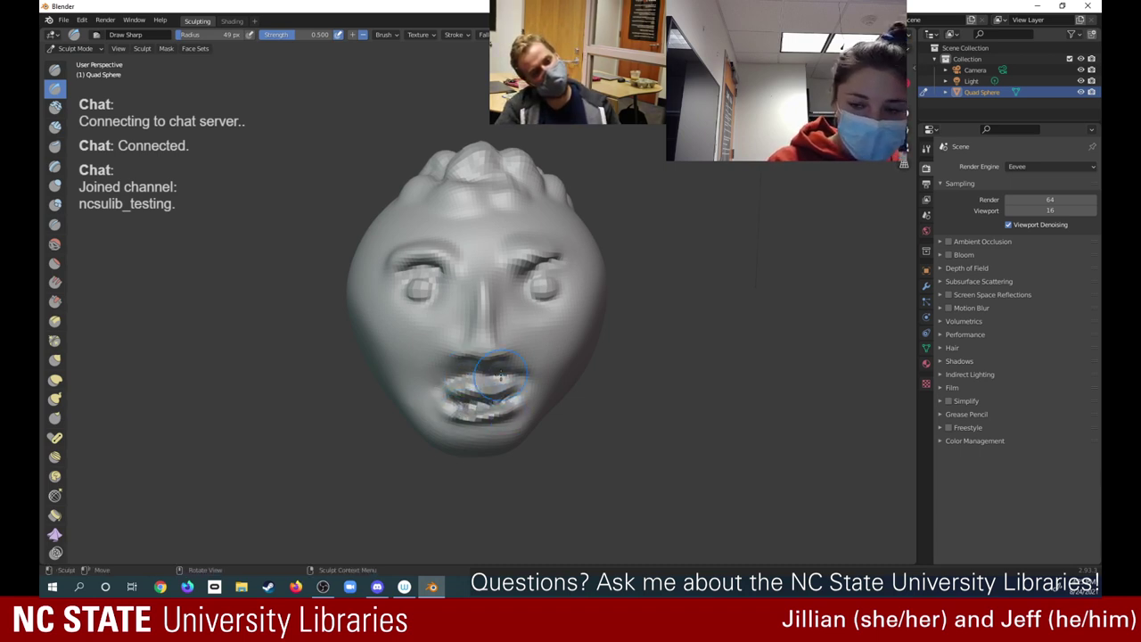
pyautogui.moveTo(500, 376)
pyautogui.mouseDown(button='middle')
pyautogui.moveTo(397, 380)
pyautogui.moveTo(403, 369)
pyautogui.moveTo(526, 379)
pyautogui.mouseUp(button='middle')
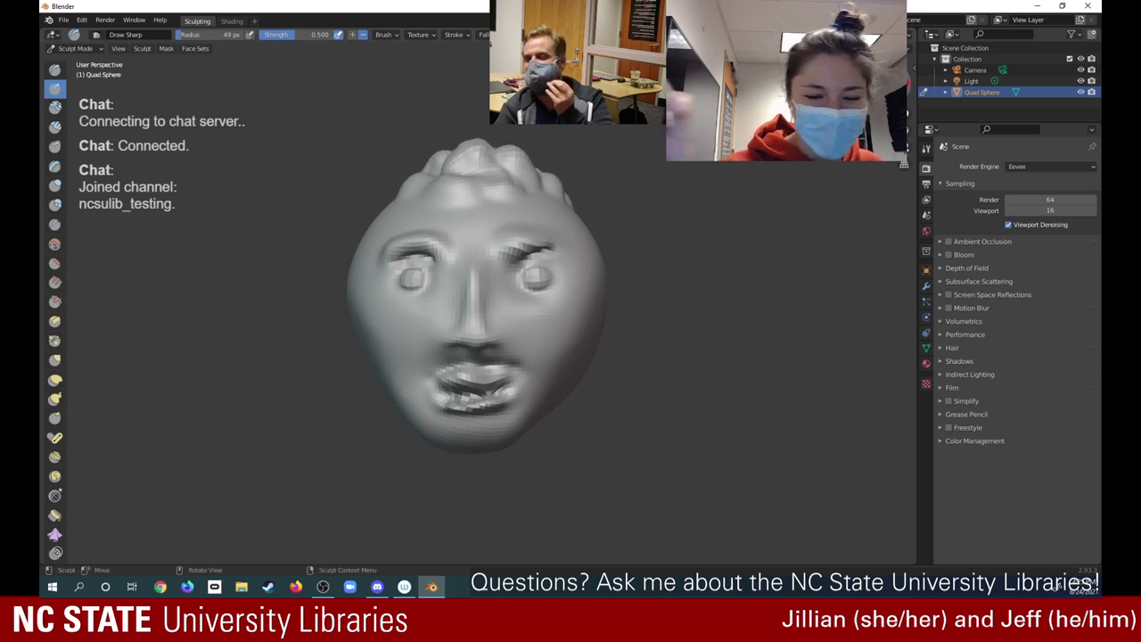
# Erase the carved mouth below the nose with the Smooth brush at 49 px radius and 0.700 strength
pyautogui.click(54, 246)
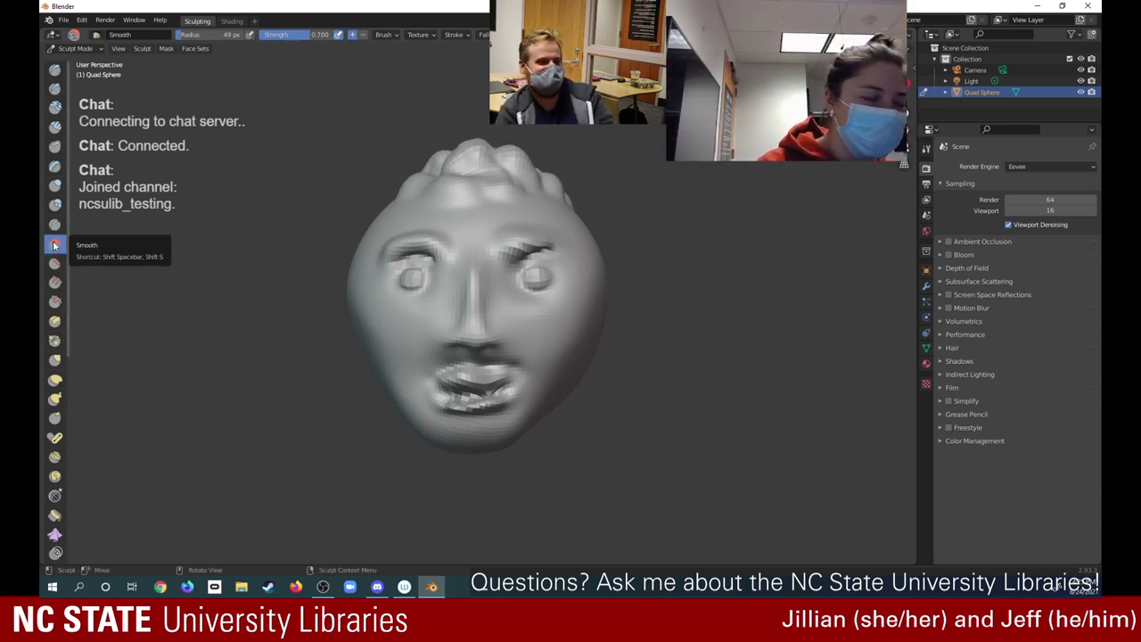
pyautogui.moveTo(500, 374)
pyautogui.mouseDown()
pyautogui.moveTo(513, 381)
pyautogui.moveTo(477, 393)
pyautogui.moveTo(446, 377)
pyautogui.mouseUp()
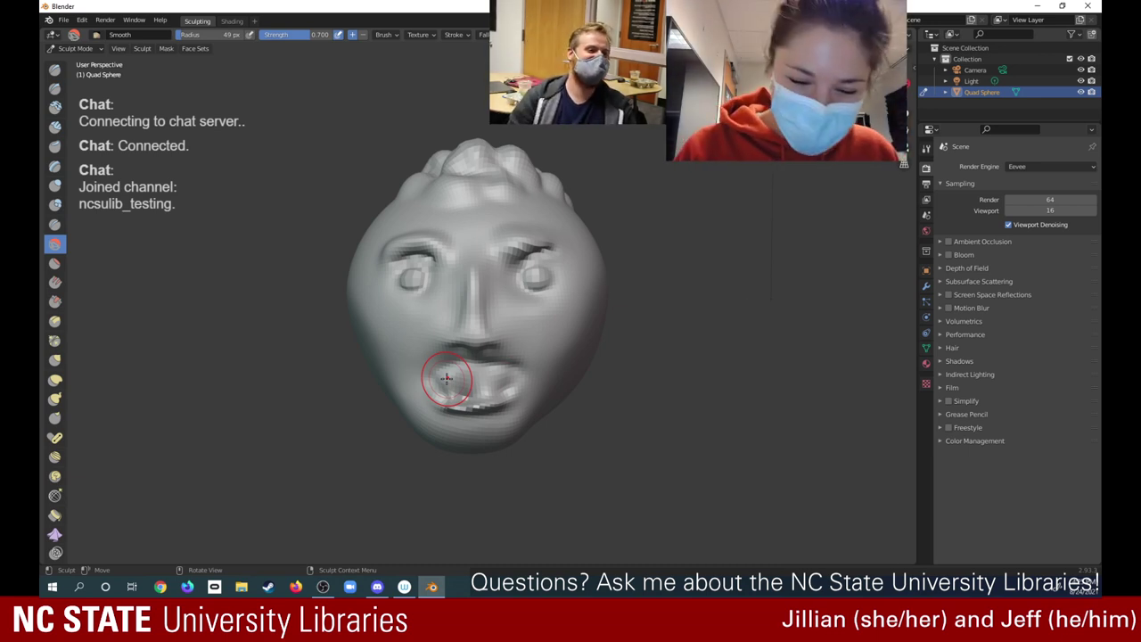
pyautogui.moveTo(451, 396)
pyautogui.mouseDown()
pyautogui.moveTo(495, 405)
pyautogui.moveTo(455, 385)
pyautogui.moveTo(446, 402)
pyautogui.moveTo(520, 397)
pyautogui.moveTo(460, 387)
pyautogui.mouseUp()
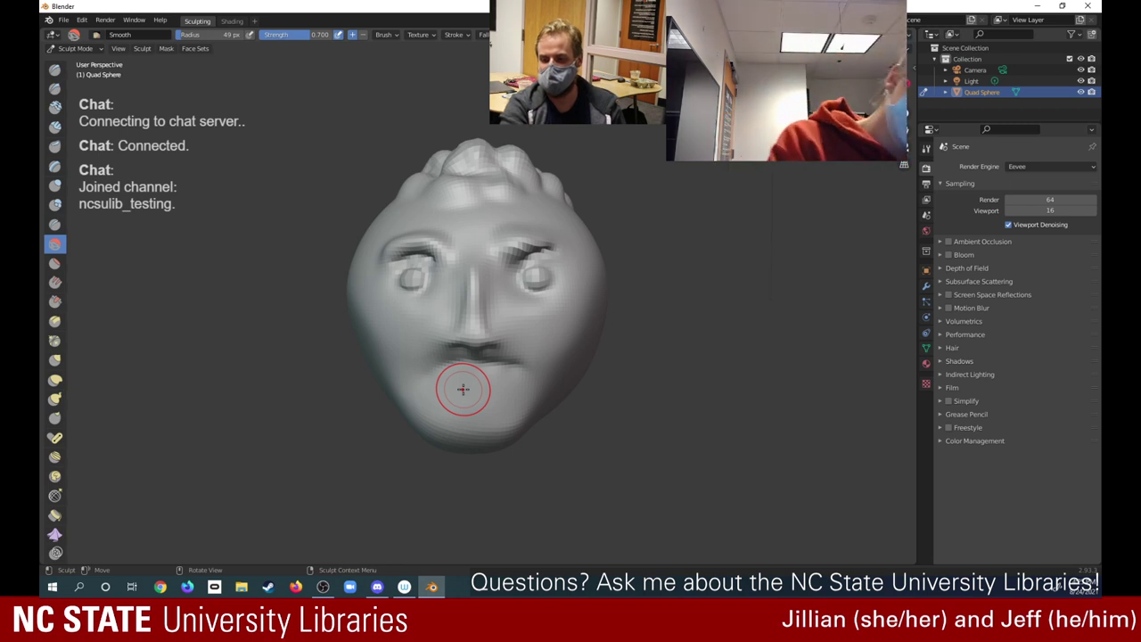
# Set up the Inflate/Deflate brush with a 20 px radius and 0.663 strength
pyautogui.click(55, 263)
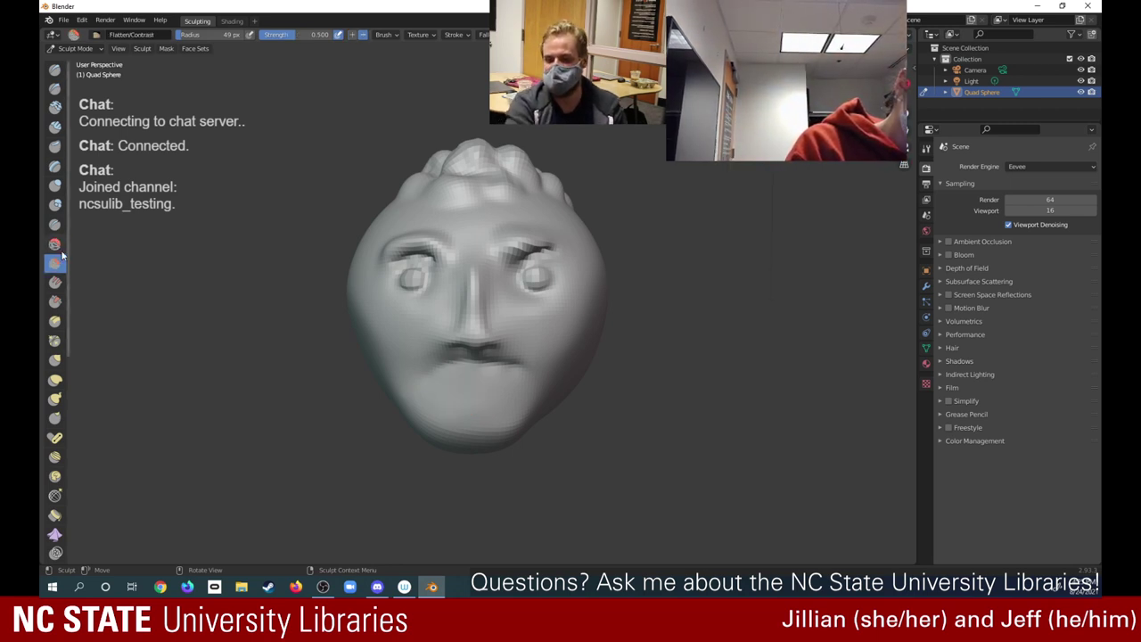
pyautogui.click(55, 205)
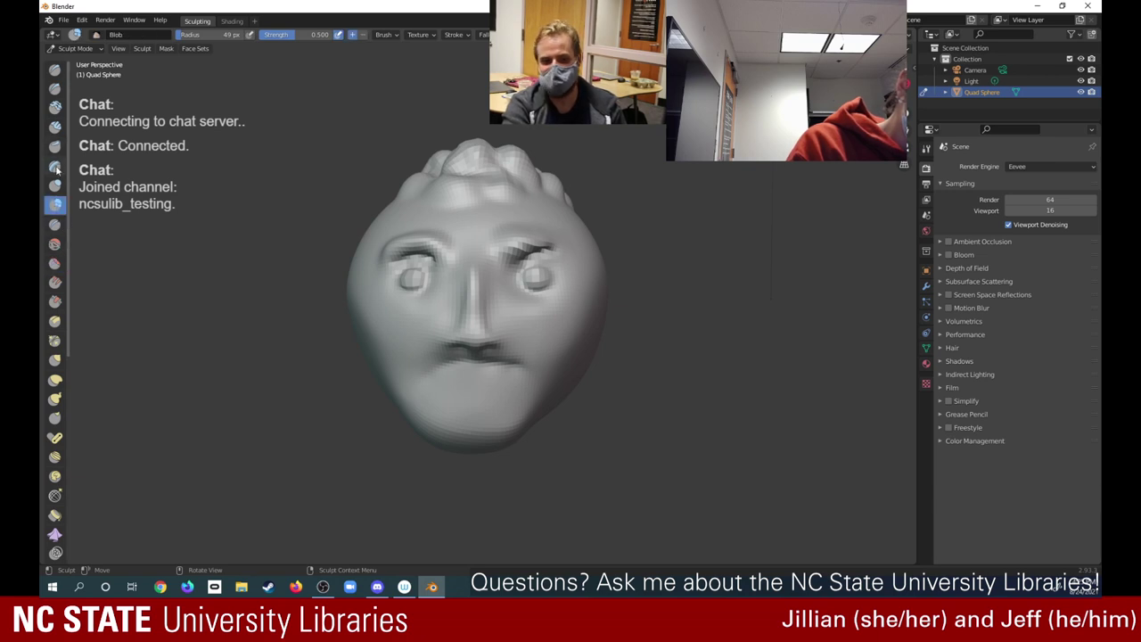
pyautogui.click(52, 182)
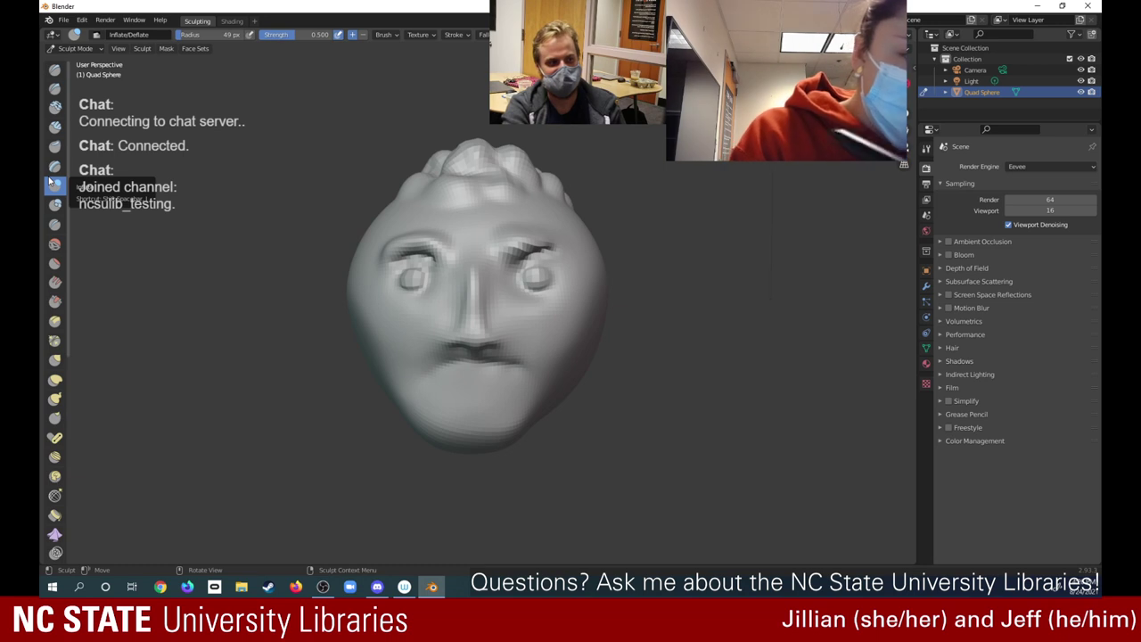
pyautogui.moveTo(279, 35); pyautogui.dragTo(290, 35)
pyautogui.click(200, 34)
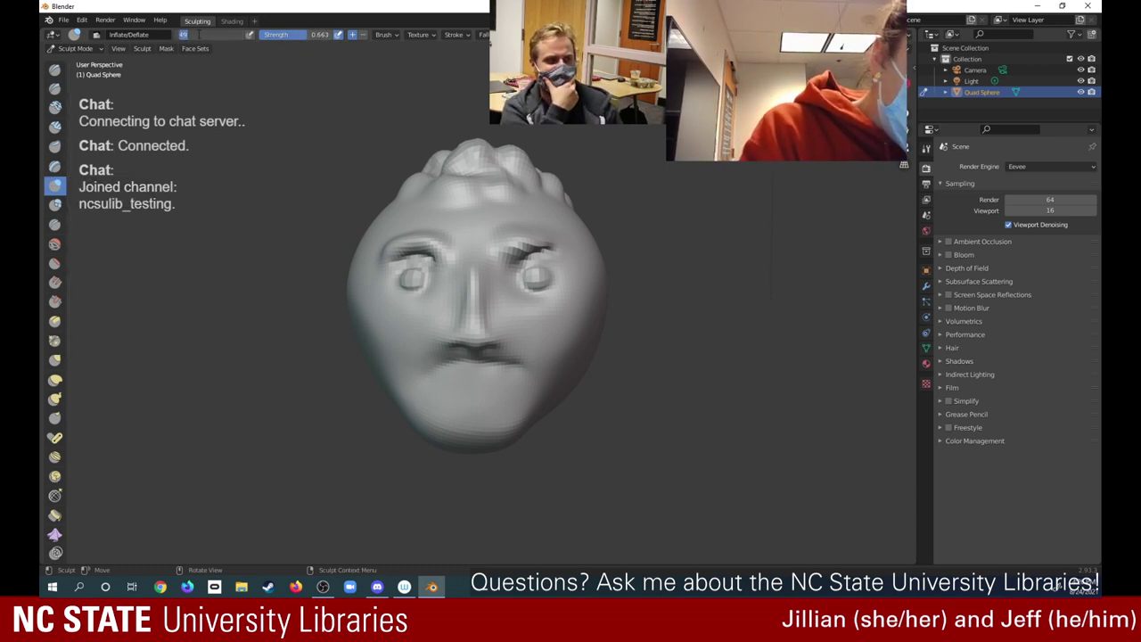
pyautogui.write('20')
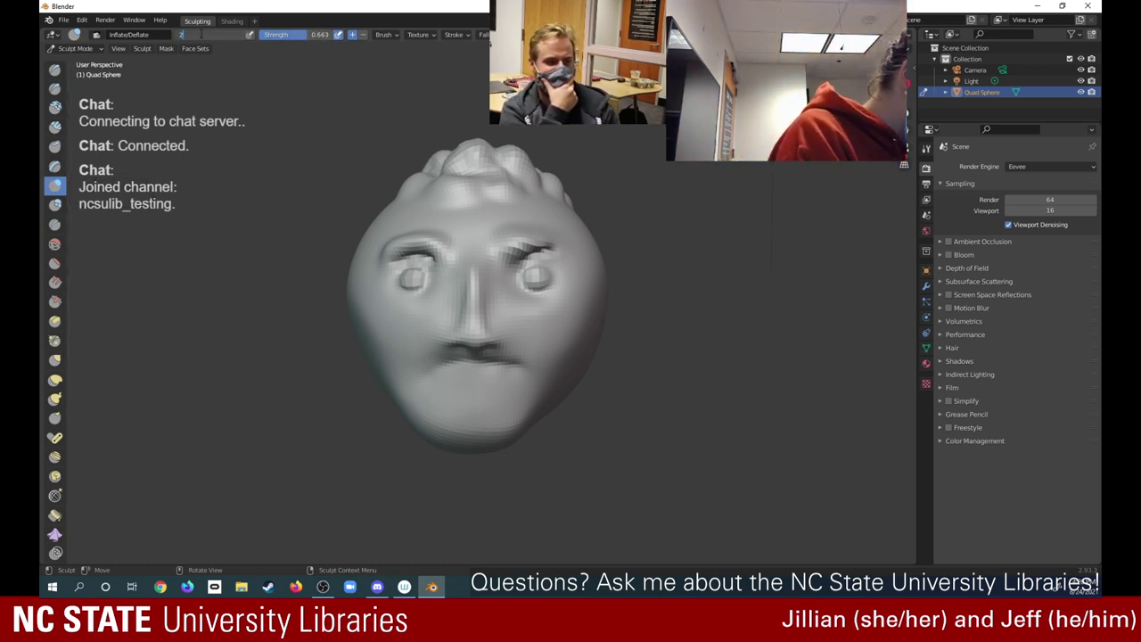
pyautogui.press('Return')
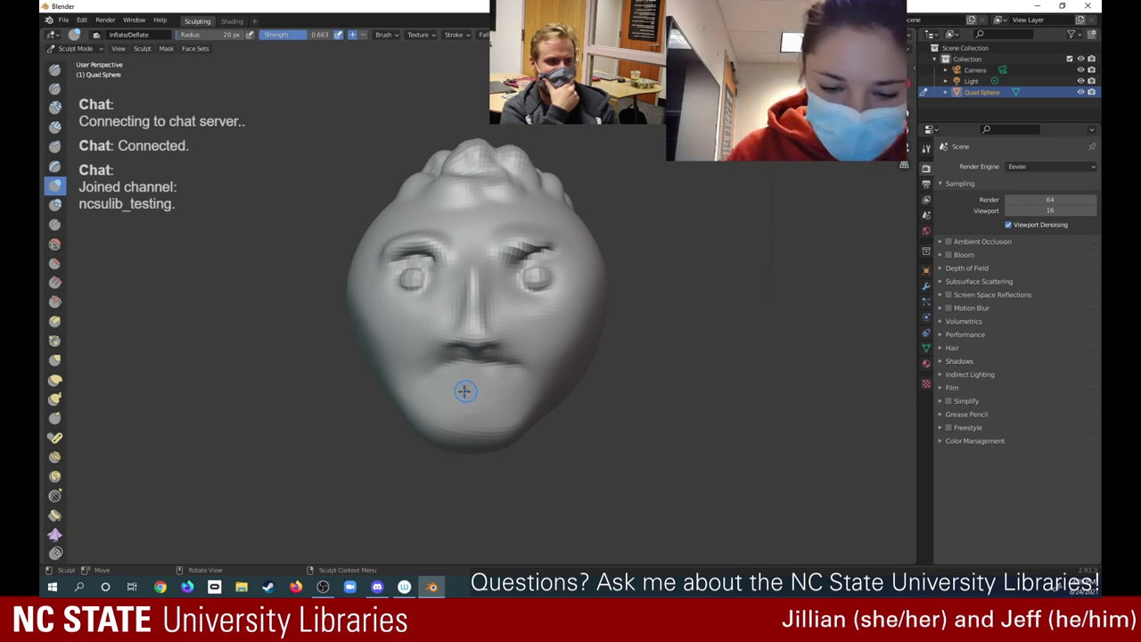
# Puff up full upper and lower lips below the nose with repeated Inflate/Deflate strokes
pyautogui.moveTo(458, 387)
pyautogui.mouseDown()
pyautogui.moveTo(499, 381)
pyautogui.moveTo(448, 391)
pyautogui.moveTo(504, 387)
pyautogui.moveTo(443, 390)
pyautogui.moveTo(496, 399)
pyautogui.moveTo(486, 395)
pyautogui.mouseUp()
pyautogui.moveTo(476, 390)
pyautogui.mouseDown()
pyautogui.moveTo(465, 390)
pyautogui.moveTo(482, 381)
pyautogui.mouseUp()
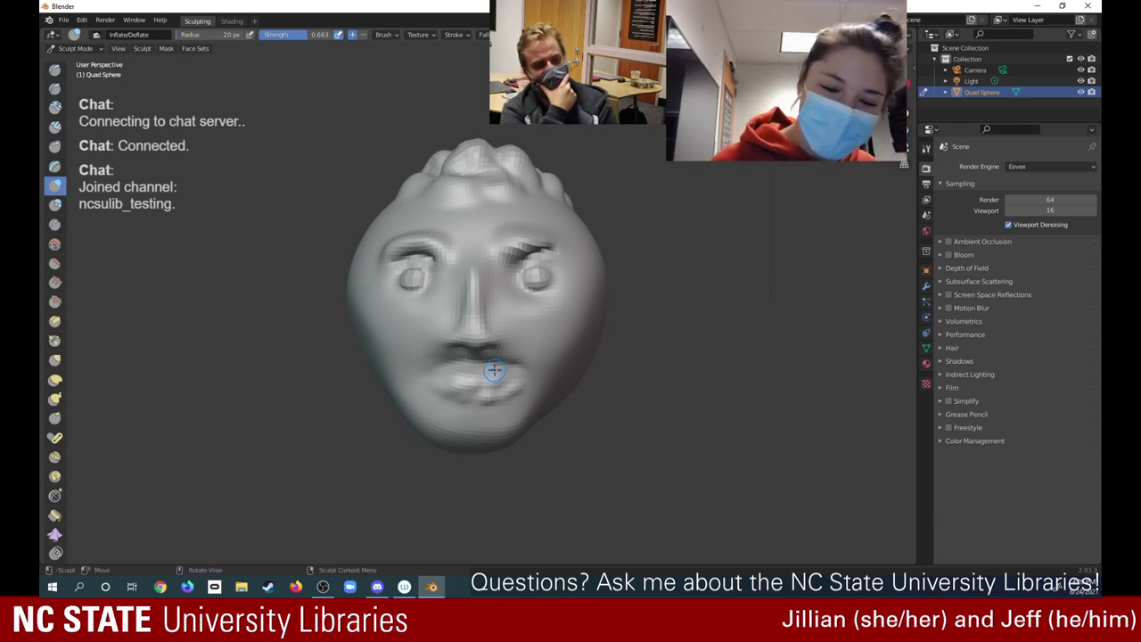
pyautogui.moveTo(465, 387); pyautogui.dragTo(452, 386)
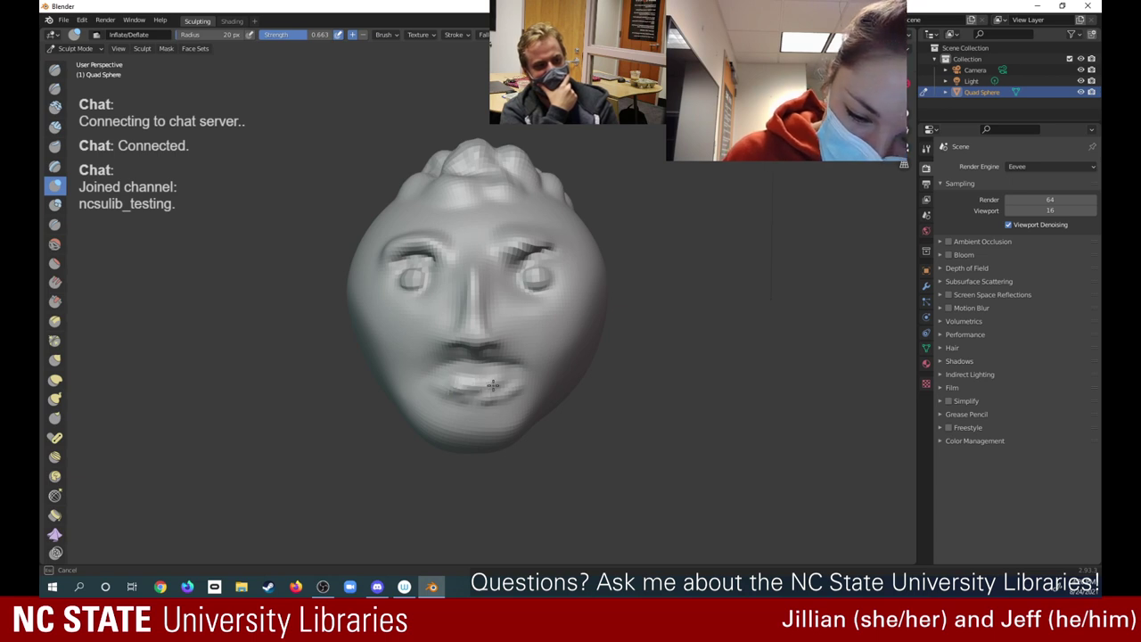
pyautogui.moveTo(472, 381); pyautogui.dragTo(497, 381)
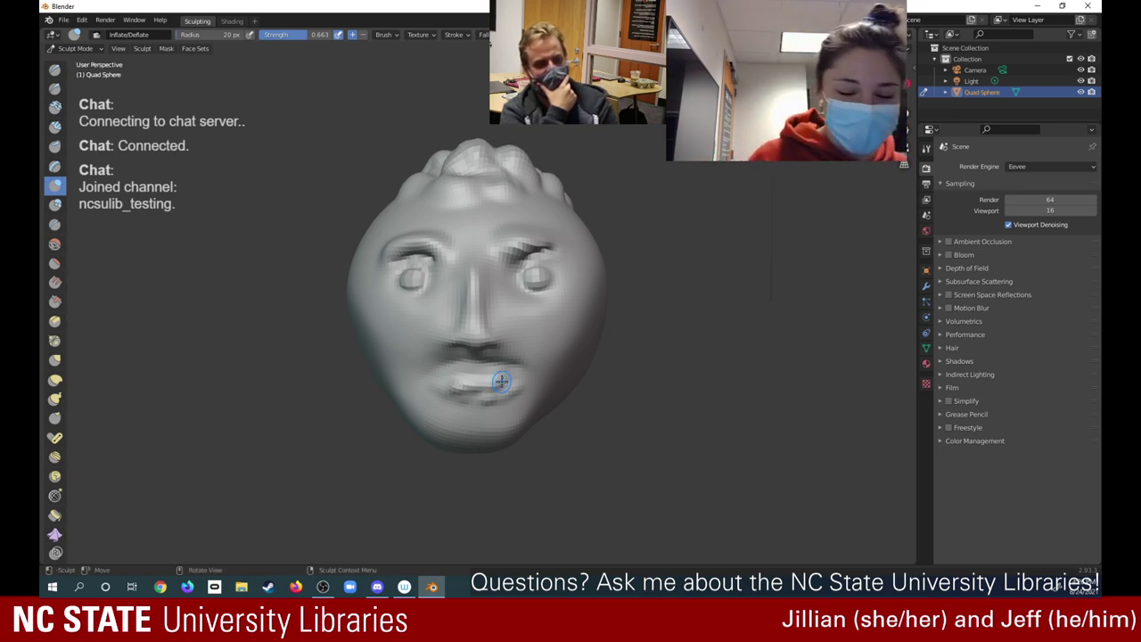
pyautogui.moveTo(465, 383)
pyautogui.mouseDown()
pyautogui.moveTo(482, 390)
pyautogui.moveTo(452, 383)
pyautogui.mouseUp()
pyautogui.moveTo(451, 382)
pyautogui.mouseDown()
pyautogui.moveTo(503, 383)
pyautogui.moveTo(451, 399)
pyautogui.moveTo(465, 401)
pyautogui.moveTo(513, 384)
pyautogui.mouseUp()
pyautogui.moveTo(428, 397); pyautogui.dragTo(433, 383)
pyautogui.moveTo(432, 377)
pyautogui.mouseDown()
pyautogui.moveTo(472, 381)
pyautogui.moveTo(501, 362)
pyautogui.mouseUp()
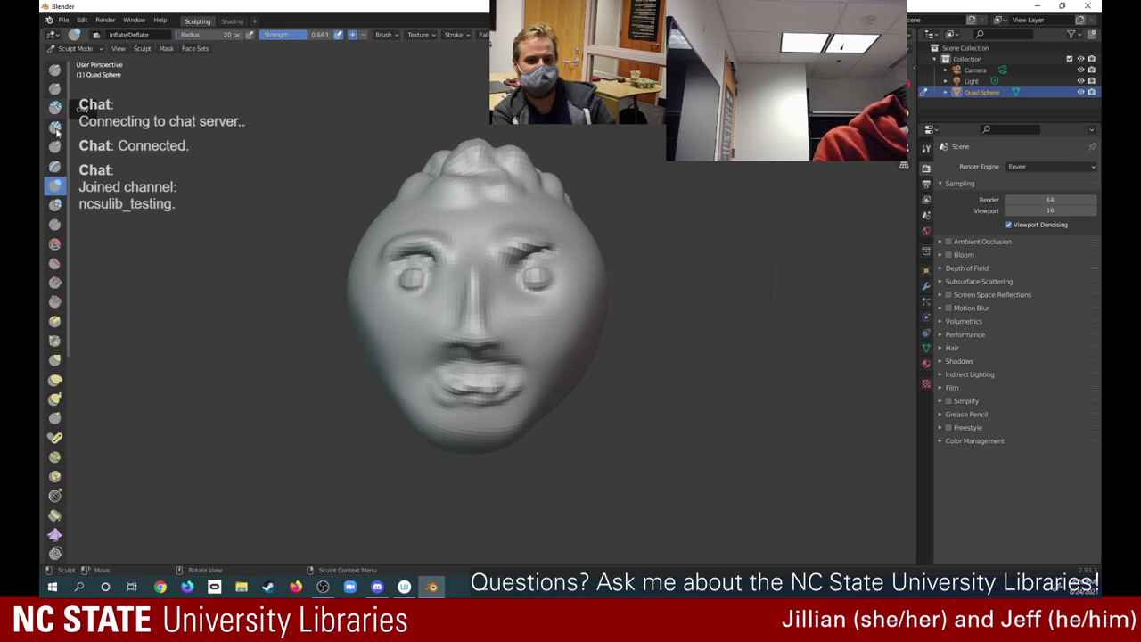
# Carve the parting line and lower edge of the lips with the Draw Sharp brush at 20 px radius and 0.500 strength
pyautogui.click(57, 89)
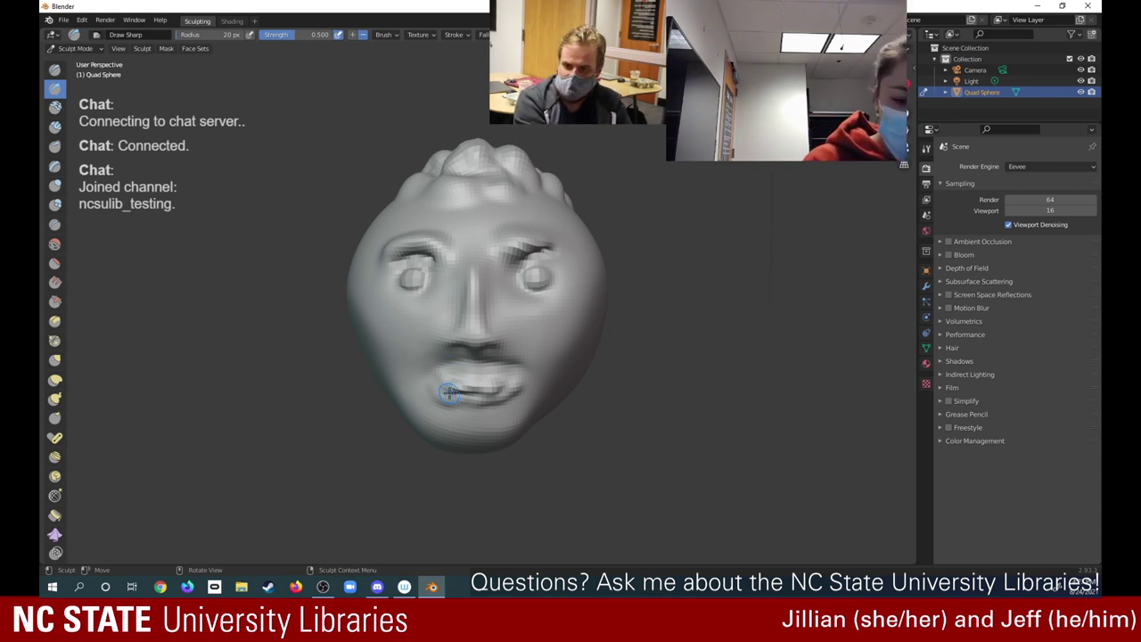
pyautogui.moveTo(451, 392)
pyautogui.mouseDown()
pyautogui.moveTo(508, 383)
pyautogui.moveTo(452, 394)
pyautogui.moveTo(481, 387)
pyautogui.moveTo(454, 379)
pyautogui.moveTo(469, 375)
pyautogui.moveTo(506, 378)
pyautogui.mouseUp()
pyautogui.moveTo(441, 395)
pyautogui.mouseDown()
pyautogui.moveTo(474, 406)
pyautogui.moveTo(524, 384)
pyautogui.mouseUp()
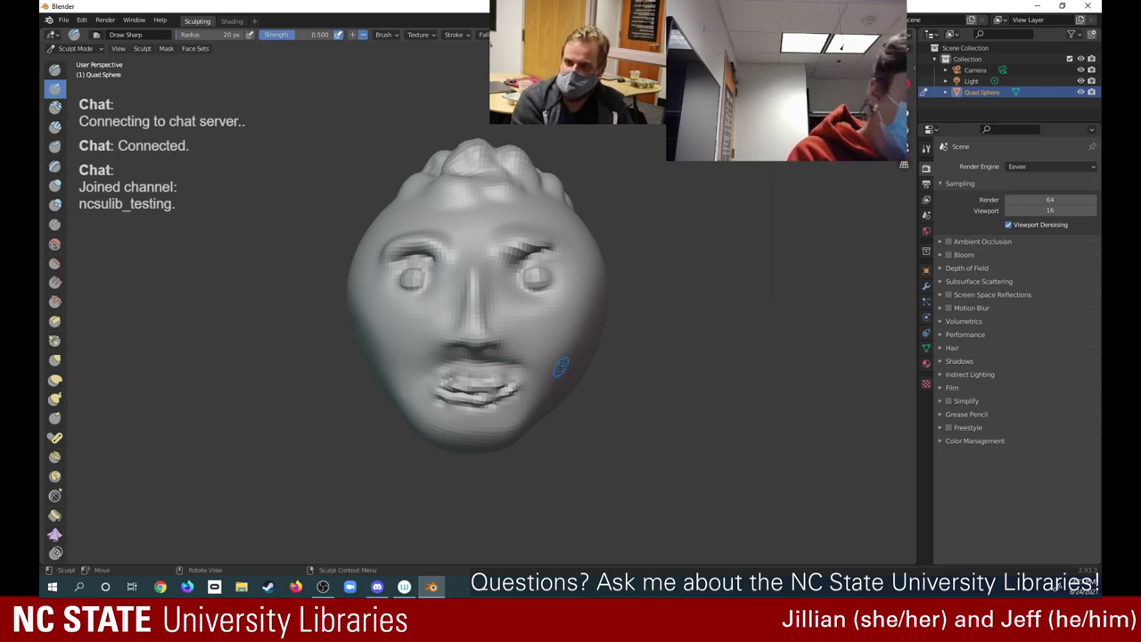
# Smooth the inflated lips back into the face with the Smooth brush at 20 px radius and 0.700 strength
pyautogui.click(55, 244)
pyautogui.moveTo(521, 394)
pyautogui.mouseDown()
pyautogui.moveTo(434, 387)
pyautogui.moveTo(517, 387)
pyautogui.moveTo(448, 395)
pyautogui.moveTo(463, 390)
pyautogui.mouseUp()
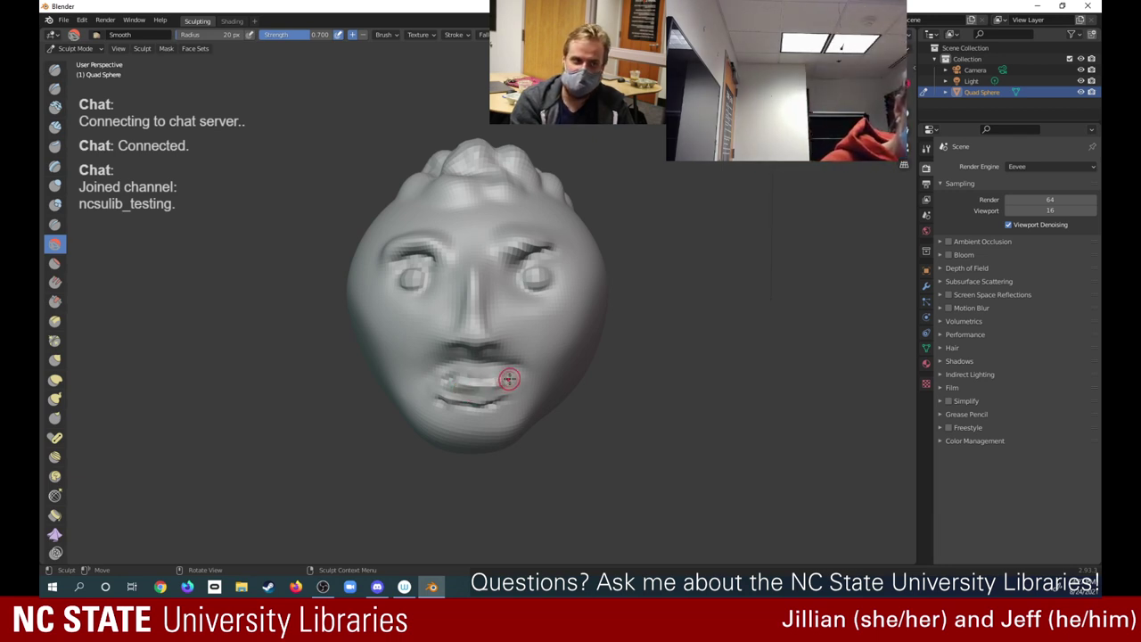
pyautogui.moveTo(488, 383)
pyautogui.mouseDown()
pyautogui.moveTo(467, 380)
pyautogui.moveTo(446, 399)
pyautogui.moveTo(502, 398)
pyautogui.moveTo(450, 401)
pyautogui.moveTo(488, 396)
pyautogui.moveTo(505, 378)
pyautogui.mouseUp()
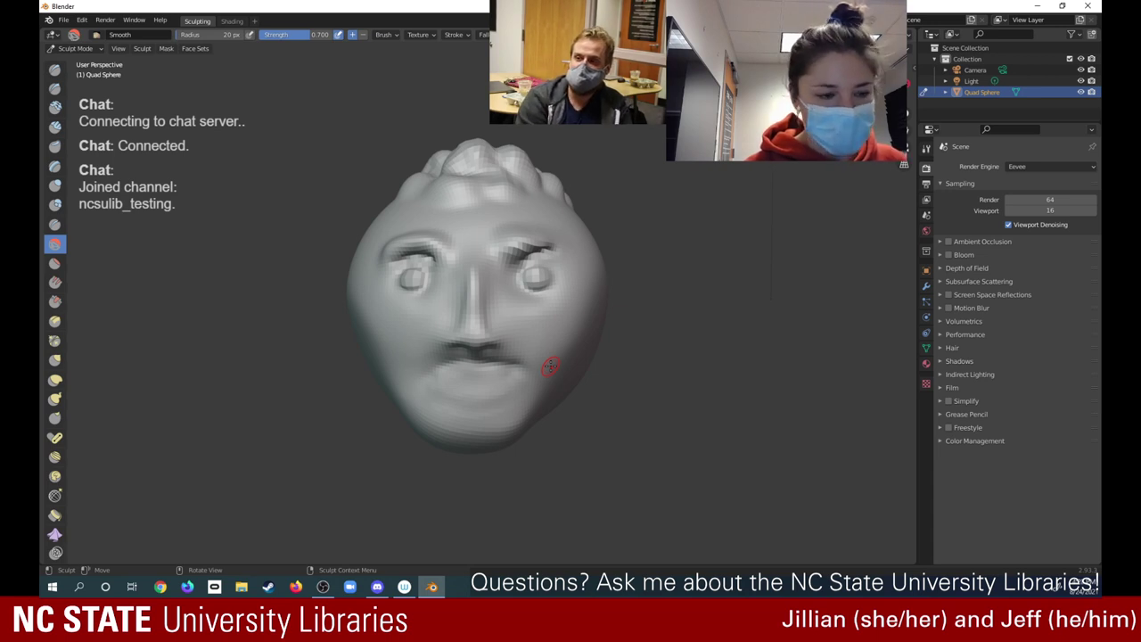
# Build a wide moustache with upturned ends below the nose using the Draw brush at 20 px radius and 0.500 strength
pyautogui.click(54, 71)
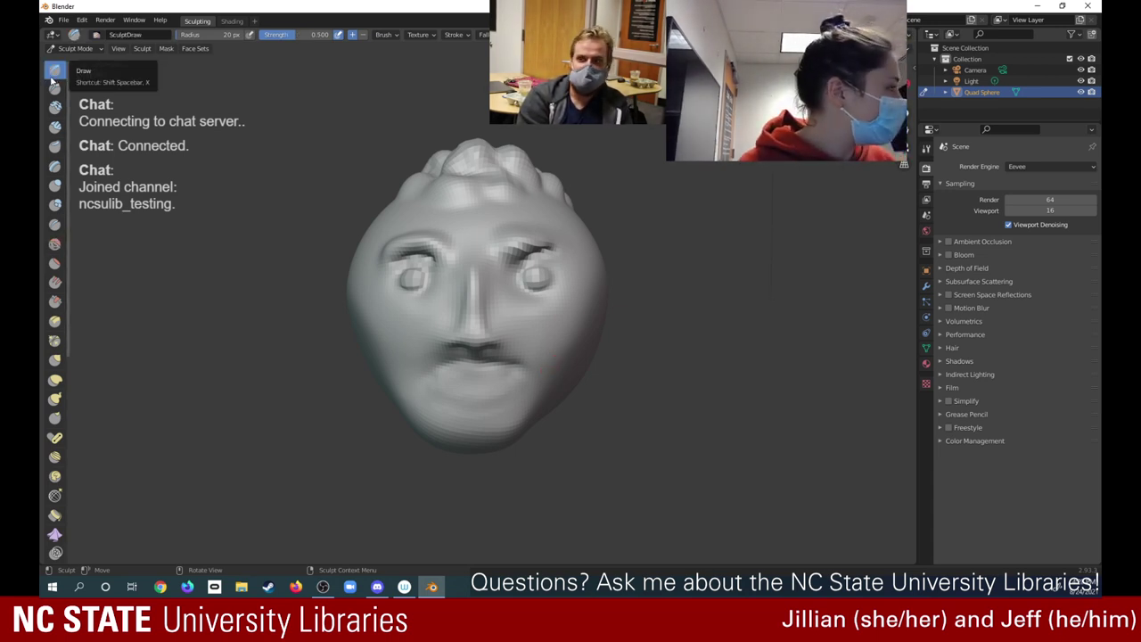
pyautogui.moveTo(449, 374)
pyautogui.mouseDown()
pyautogui.moveTo(459, 367)
pyautogui.moveTo(429, 378)
pyautogui.moveTo(506, 371)
pyautogui.moveTo(492, 367)
pyautogui.moveTo(535, 379)
pyautogui.mouseUp()
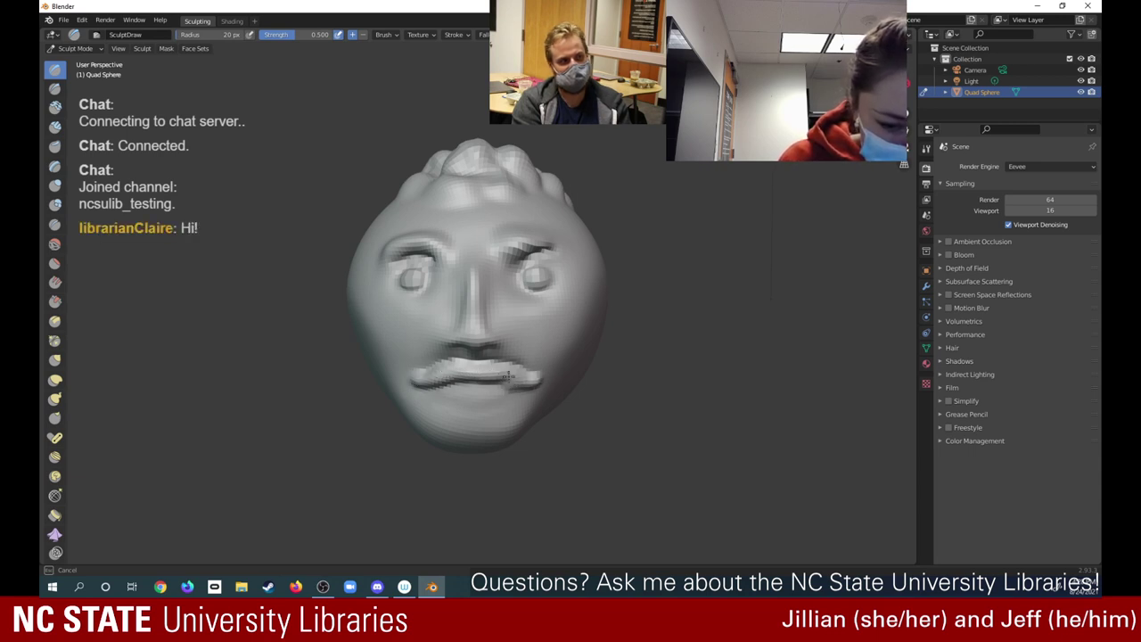
pyautogui.moveTo(443, 375)
pyautogui.mouseDown()
pyautogui.moveTo(412, 379)
pyautogui.moveTo(464, 372)
pyautogui.moveTo(526, 383)
pyautogui.moveTo(466, 373)
pyautogui.moveTo(442, 376)
pyautogui.moveTo(446, 385)
pyautogui.moveTo(467, 362)
pyautogui.moveTo(466, 377)
pyautogui.moveTo(532, 374)
pyautogui.mouseUp()
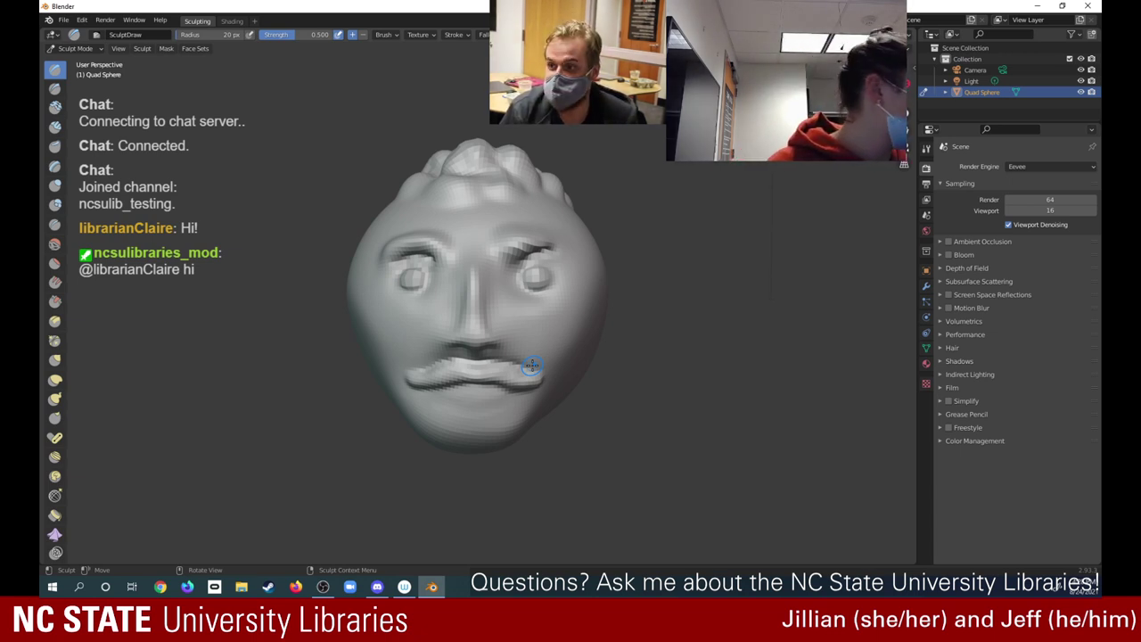
pyautogui.moveTo(527, 363)
pyautogui.mouseDown()
pyautogui.moveTo(491, 376)
pyautogui.moveTo(539, 377)
pyautogui.moveTo(413, 380)
pyautogui.moveTo(542, 375)
pyautogui.moveTo(402, 375)
pyautogui.mouseUp()
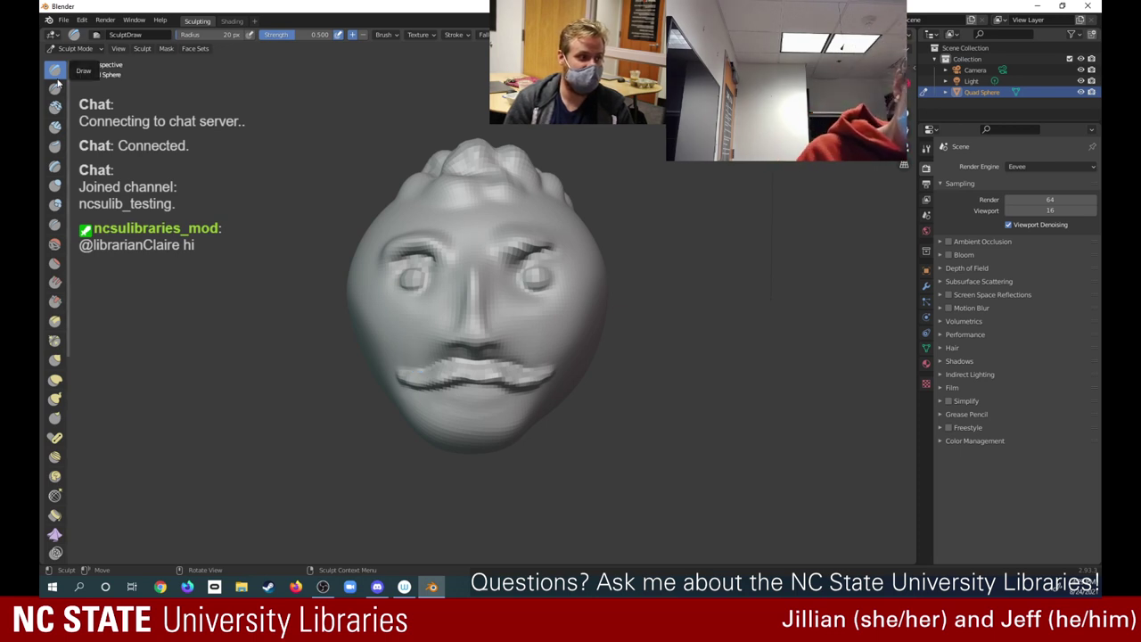
# Raise a short lower lip just under the moustache's centre with the Draw brush at 20 px radius and 0.500 strength
pyautogui.rightClick(451, 396)
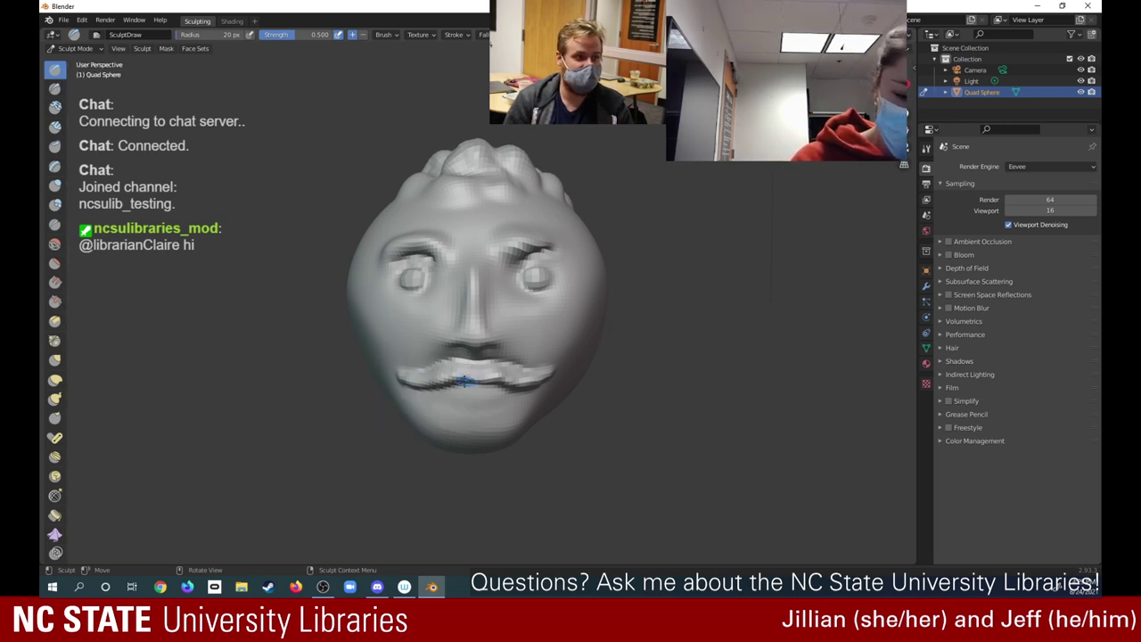
pyautogui.moveTo(458, 391)
pyautogui.mouseDown()
pyautogui.moveTo(447, 393)
pyautogui.moveTo(504, 388)
pyautogui.mouseUp()
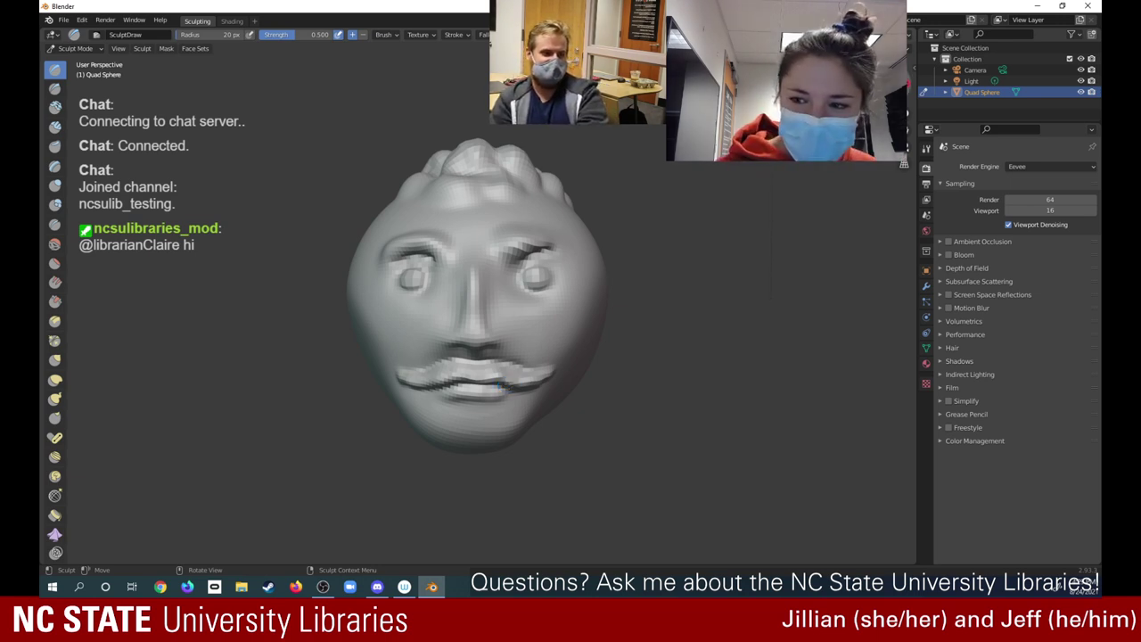
pyautogui.moveTo(499, 385)
pyautogui.mouseDown(button='middle')
pyautogui.moveTo(371, 374)
pyautogui.moveTo(381, 390)
pyautogui.moveTo(511, 384)
pyautogui.mouseUp(button='middle')
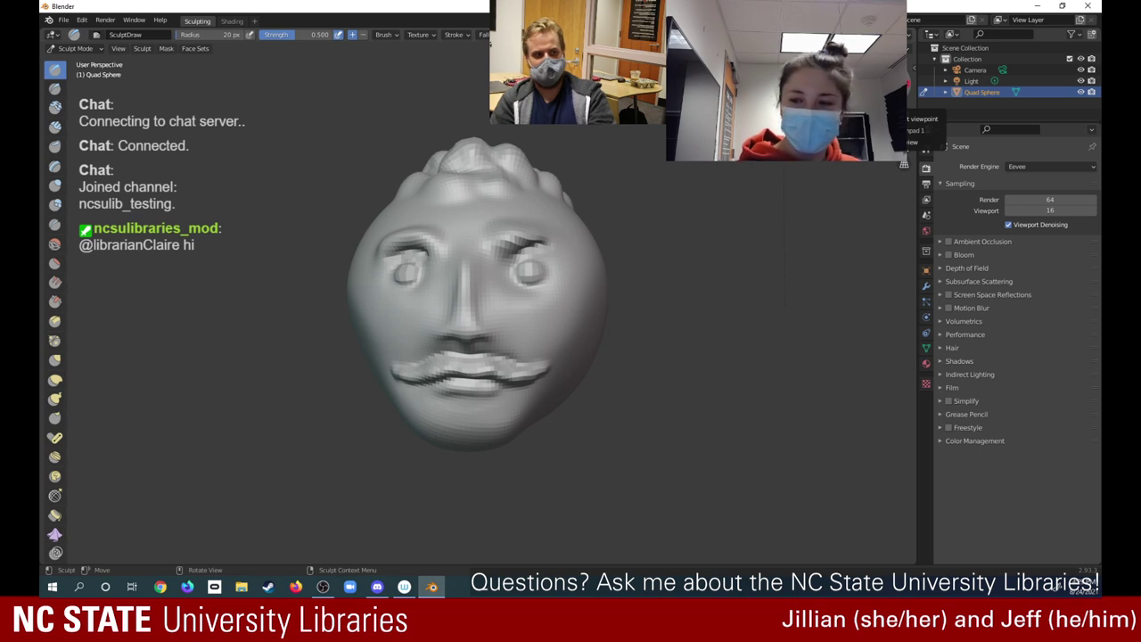
pyautogui.moveTo(443, 297); pyautogui.dragTo(444, 296, button='middle')
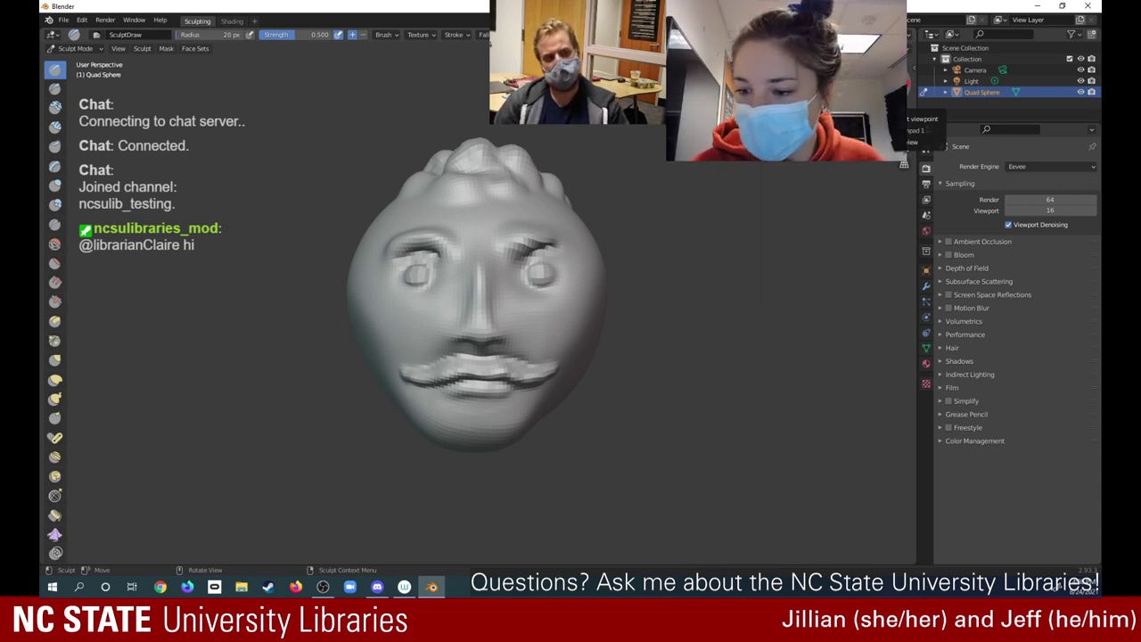
pyautogui.click(925, 230)
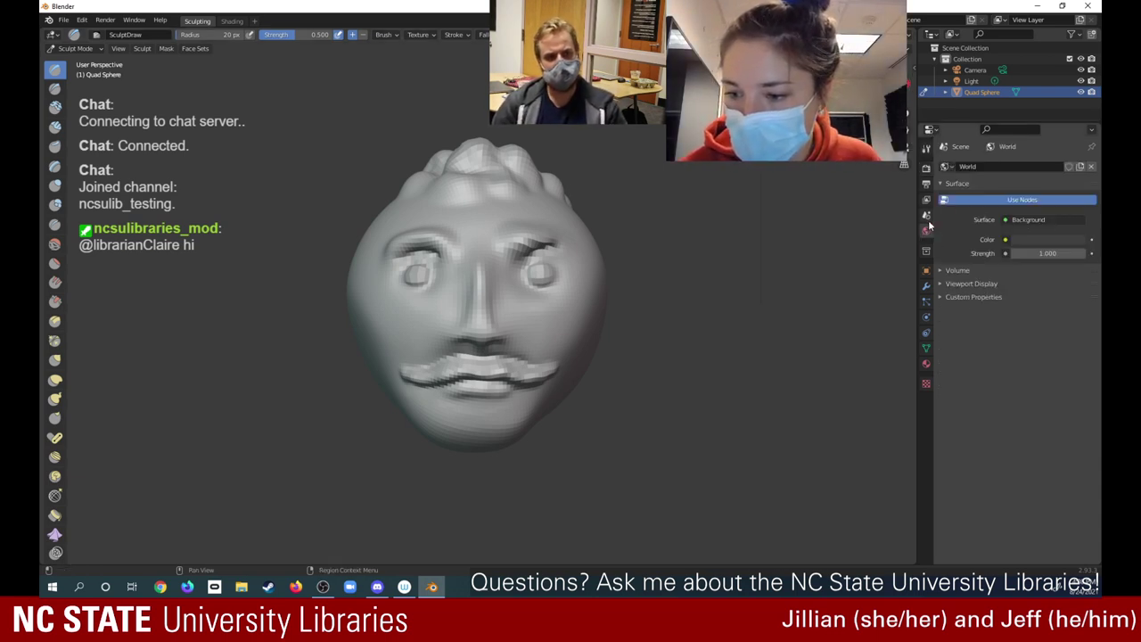
pyautogui.click(925, 215)
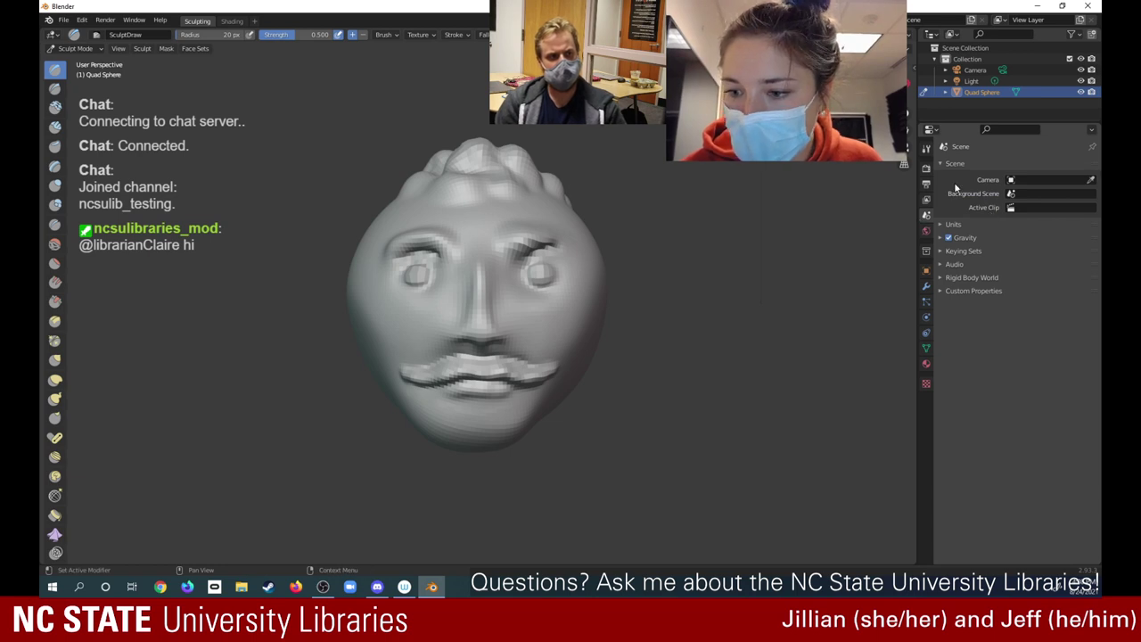
pyautogui.click(927, 147)
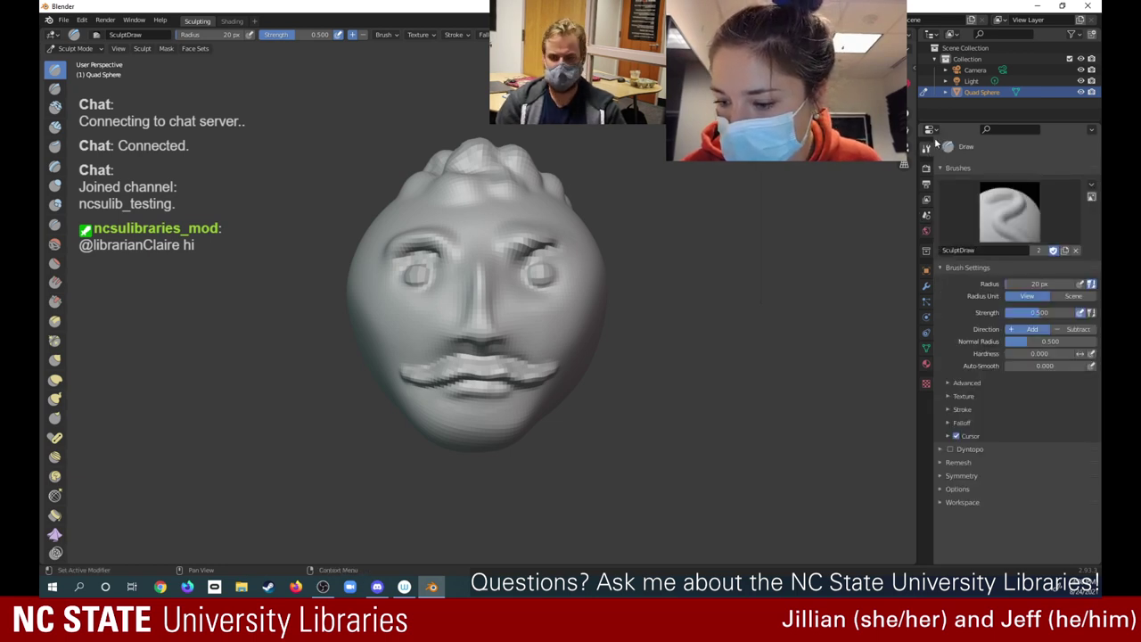
pyautogui.click(925, 231)
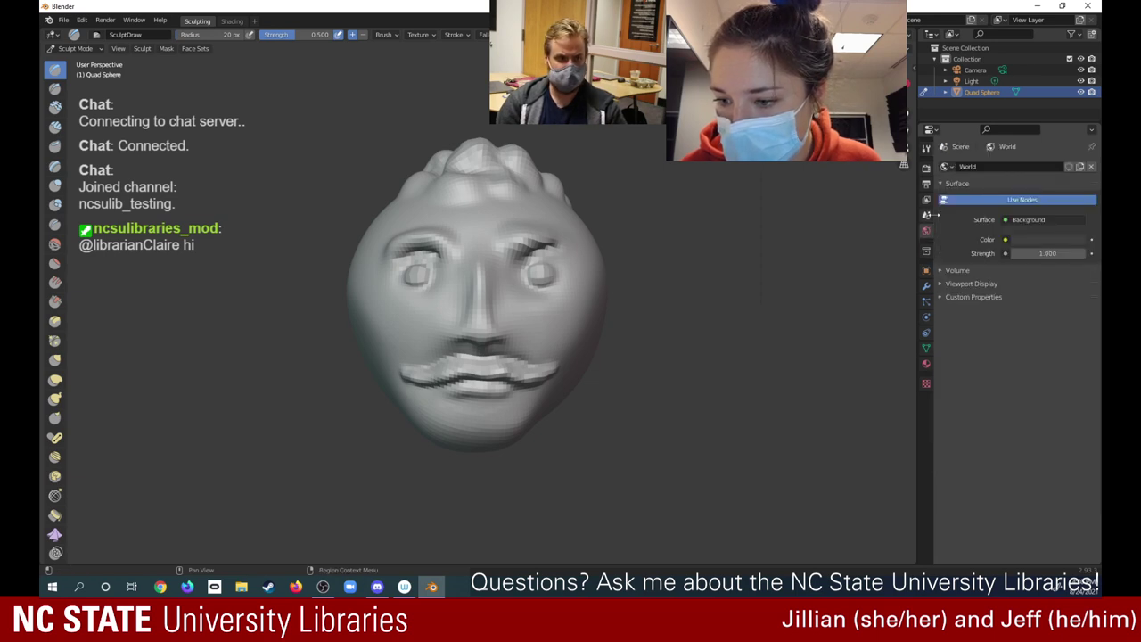
pyautogui.click(925, 215)
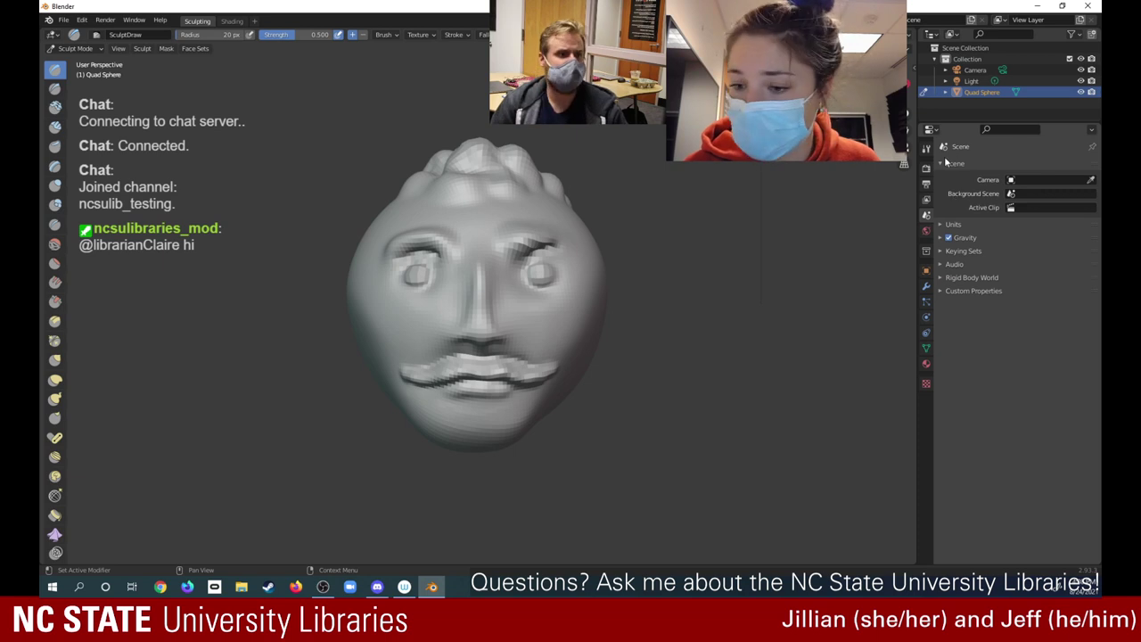
pyautogui.click(925, 270)
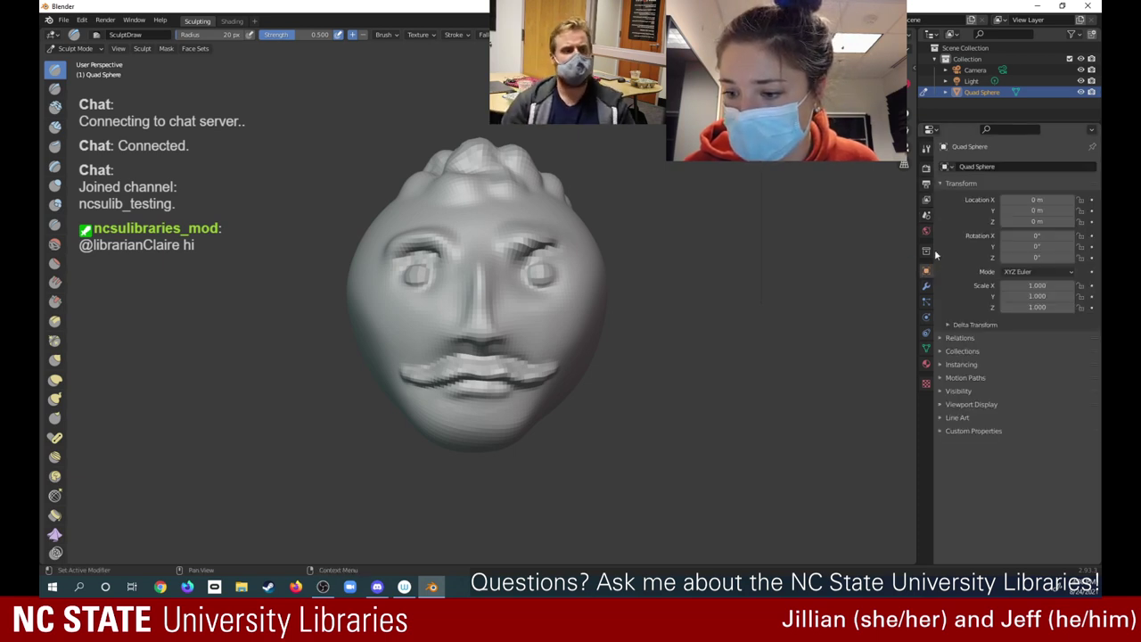
# Change the Base Color of the Quad Sphere's material to a deep purple
pyautogui.click(925, 364)
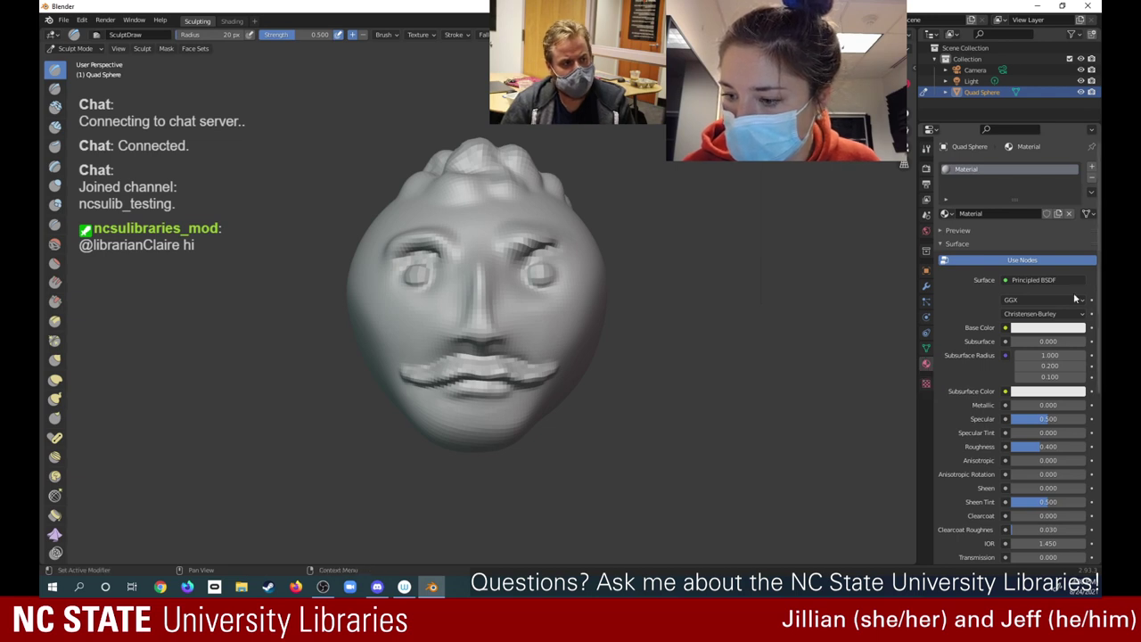
pyautogui.click(1060, 328)
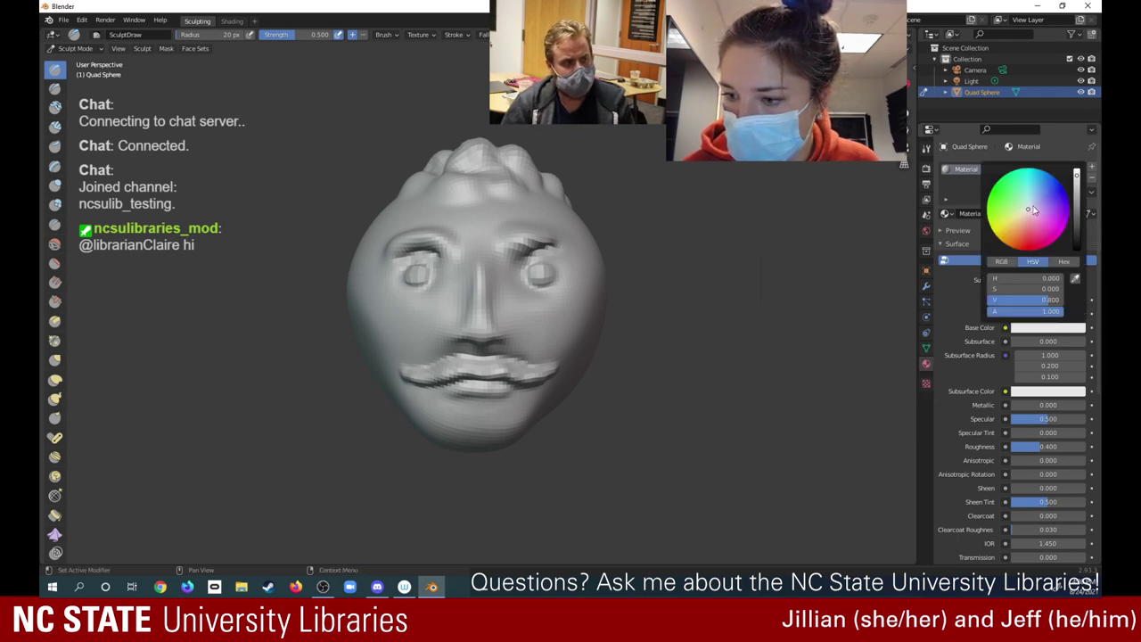
pyautogui.moveTo(1034, 210); pyautogui.dragTo(1005, 223)
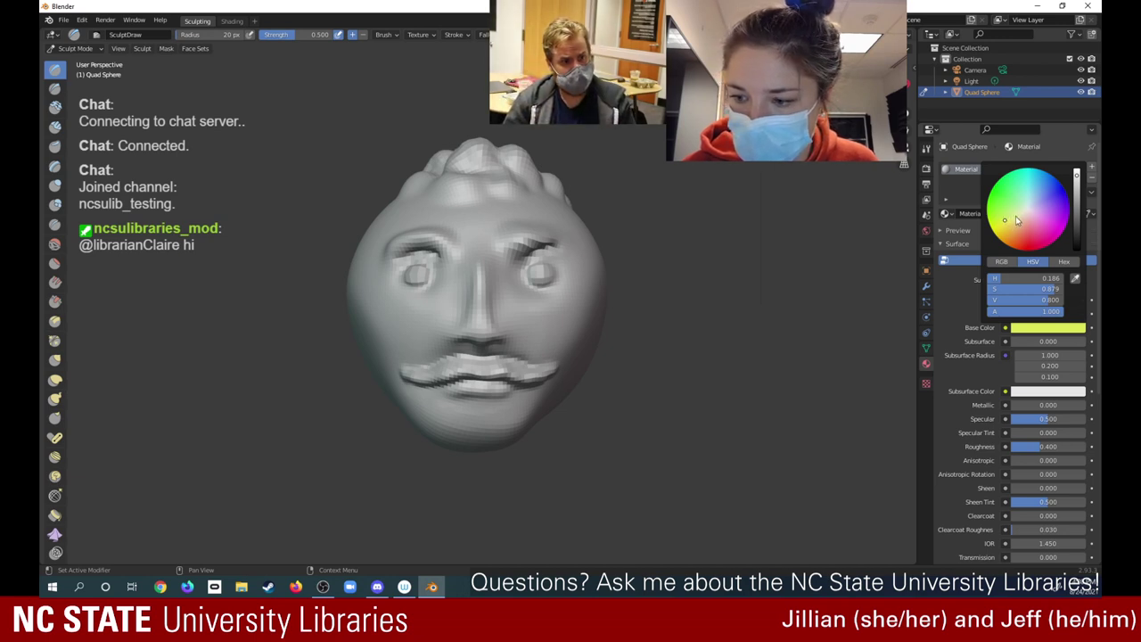
pyautogui.click(1066, 205)
pyautogui.click(1074, 210)
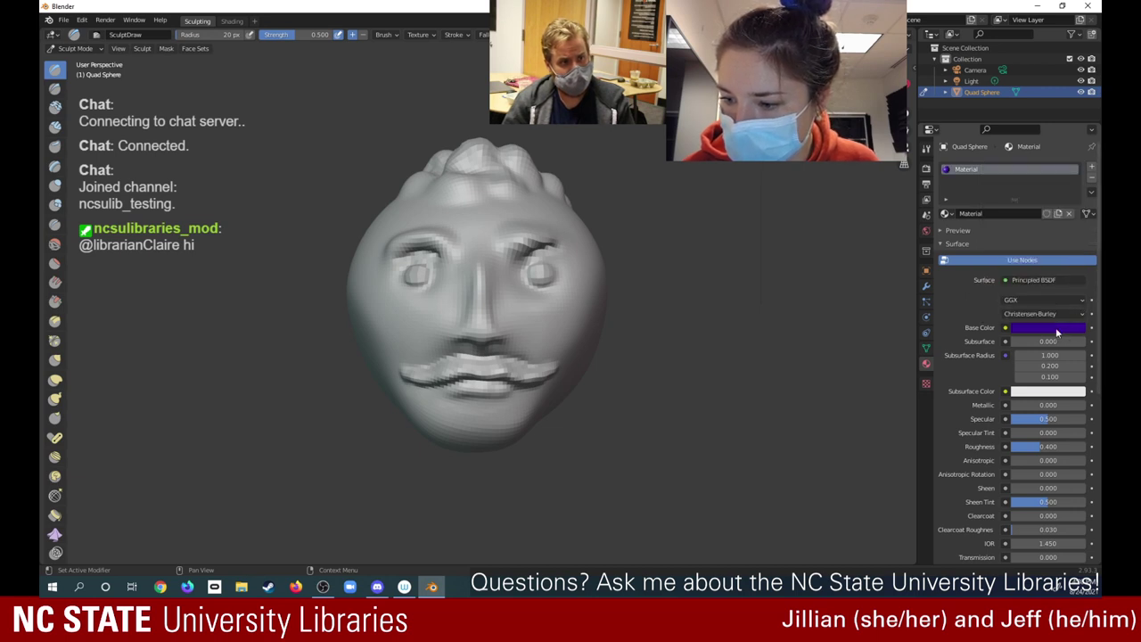
# Change the Subsurface Color of the Quad Sphere's material to a yellow with hue 0.128 and value 0.800
pyautogui.click(1038, 393)
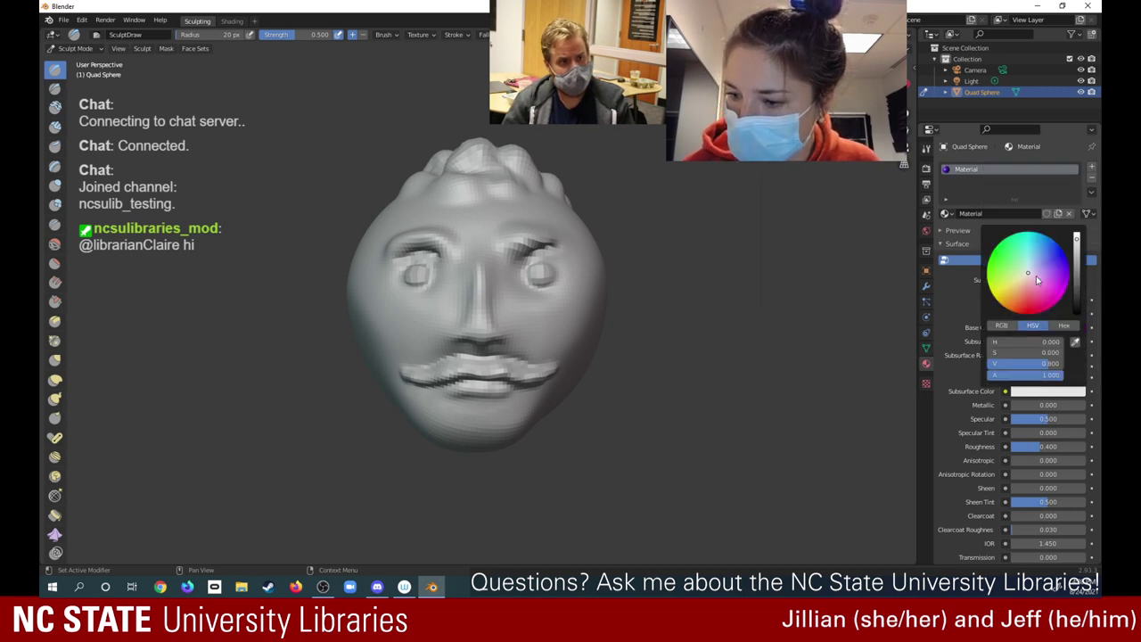
pyautogui.moveTo(1007, 289)
pyautogui.mouseDown()
pyautogui.moveTo(1018, 276)
pyautogui.moveTo(1012, 285)
pyautogui.mouseUp()
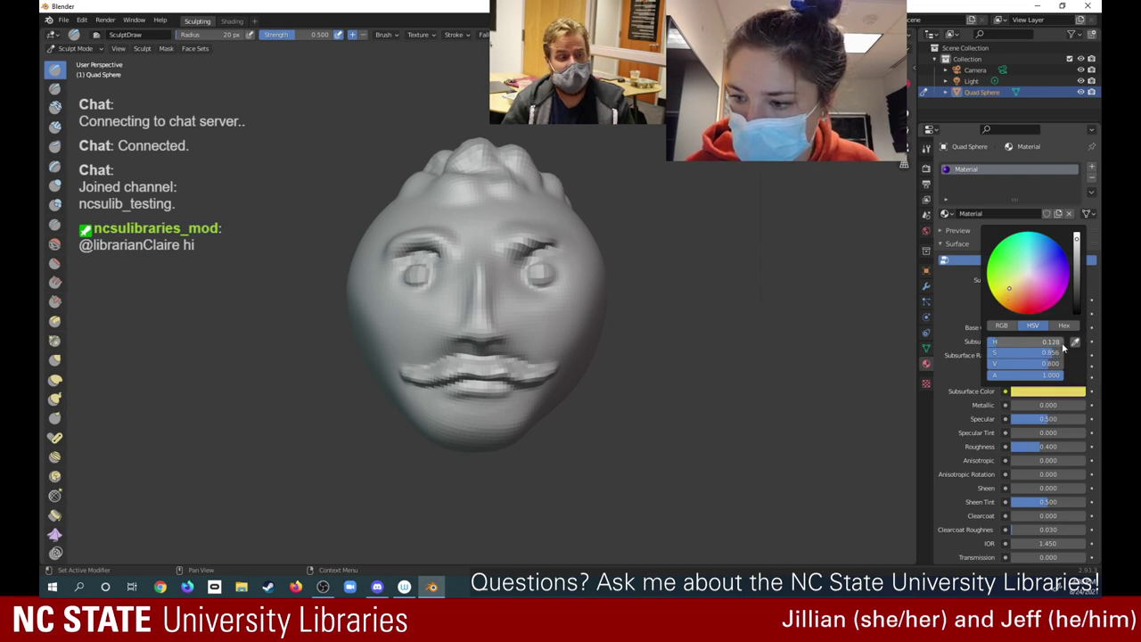
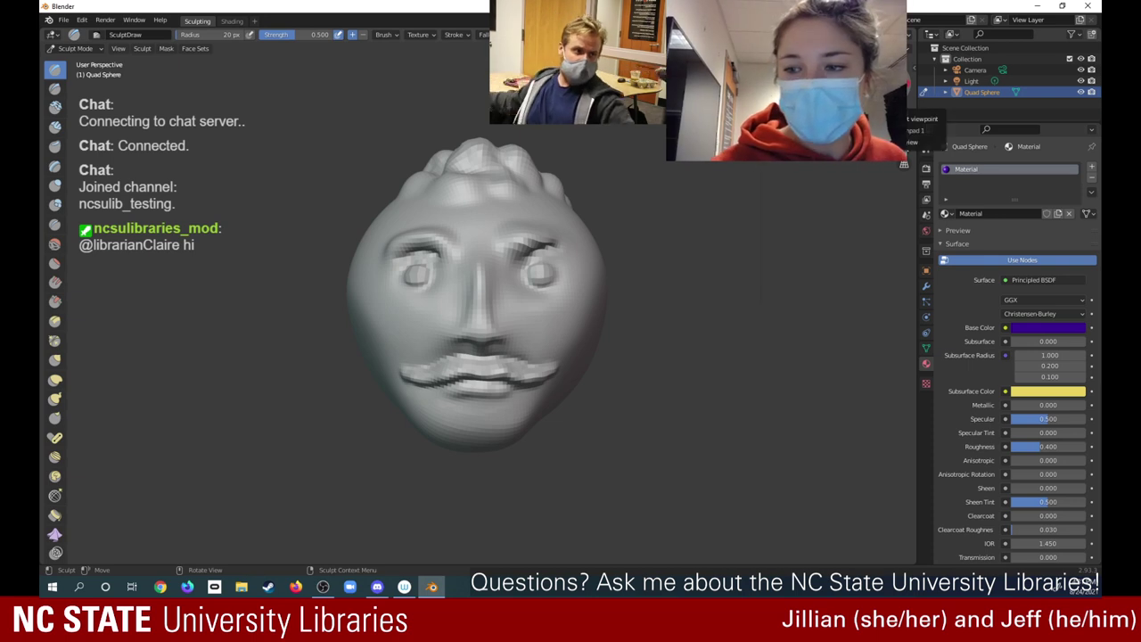
# Build up both eyeballs of the face with the Draw brush at 20 px radius and 0.500 strength
pyautogui.moveTo(877, 93); pyautogui.dragTo(882, 105)
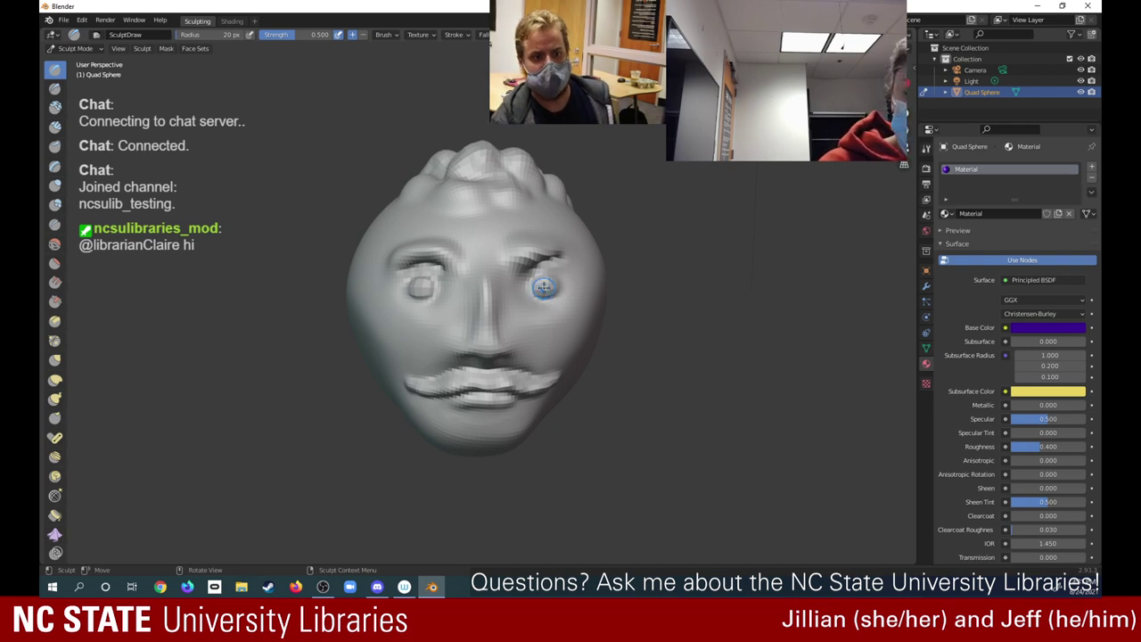
pyautogui.moveTo(546, 285)
pyautogui.mouseDown()
pyautogui.moveTo(529, 284)
pyautogui.moveTo(553, 288)
pyautogui.mouseUp()
pyautogui.moveTo(428, 288)
pyautogui.mouseDown()
pyautogui.moveTo(405, 290)
pyautogui.moveTo(428, 287)
pyautogui.moveTo(415, 284)
pyautogui.mouseUp()
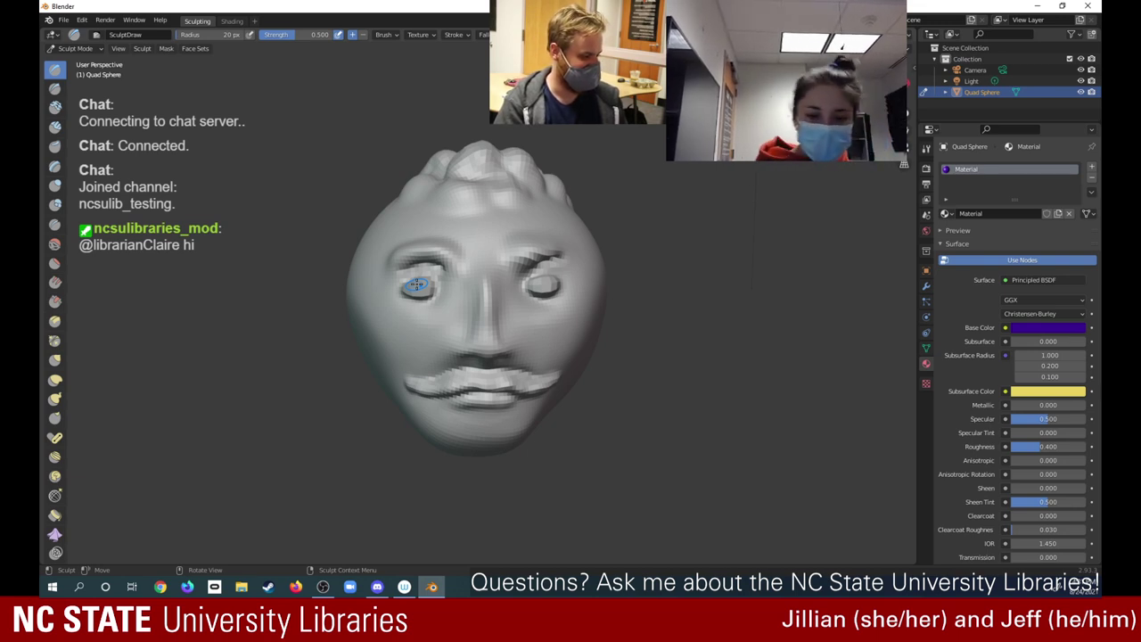
pyautogui.moveTo(415, 293)
pyautogui.mouseDown()
pyautogui.moveTo(412, 282)
pyautogui.moveTo(441, 272)
pyautogui.mouseUp()
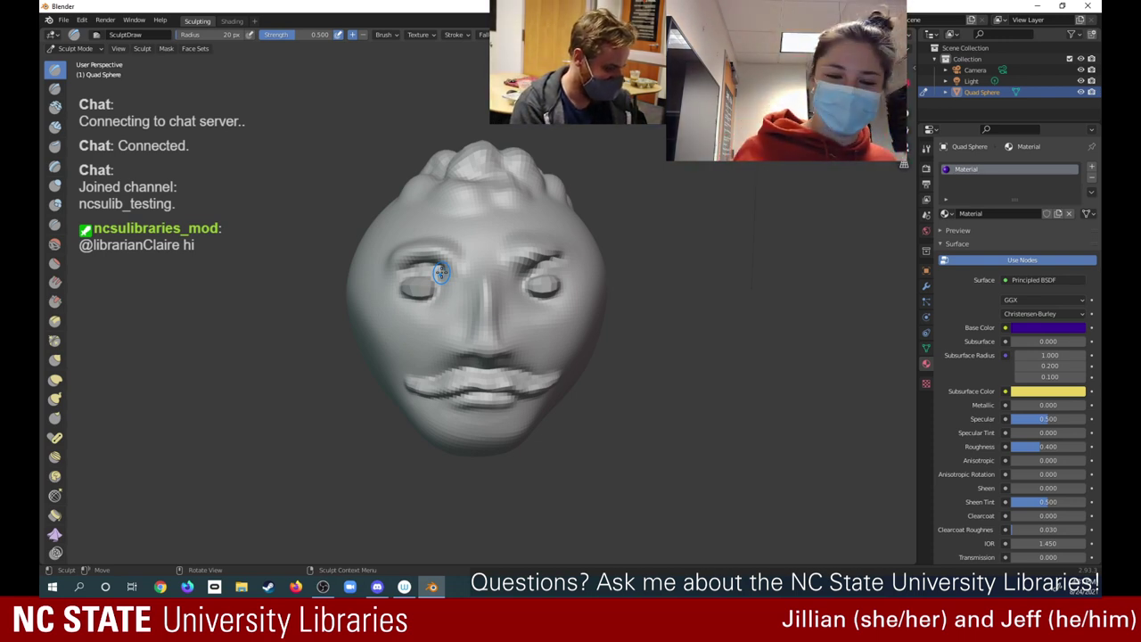
# Undo the last strokes on the viewer's left eye and reshape that eyeball with the Draw brush at 0.500 strength
pyautogui.click(82, 21)
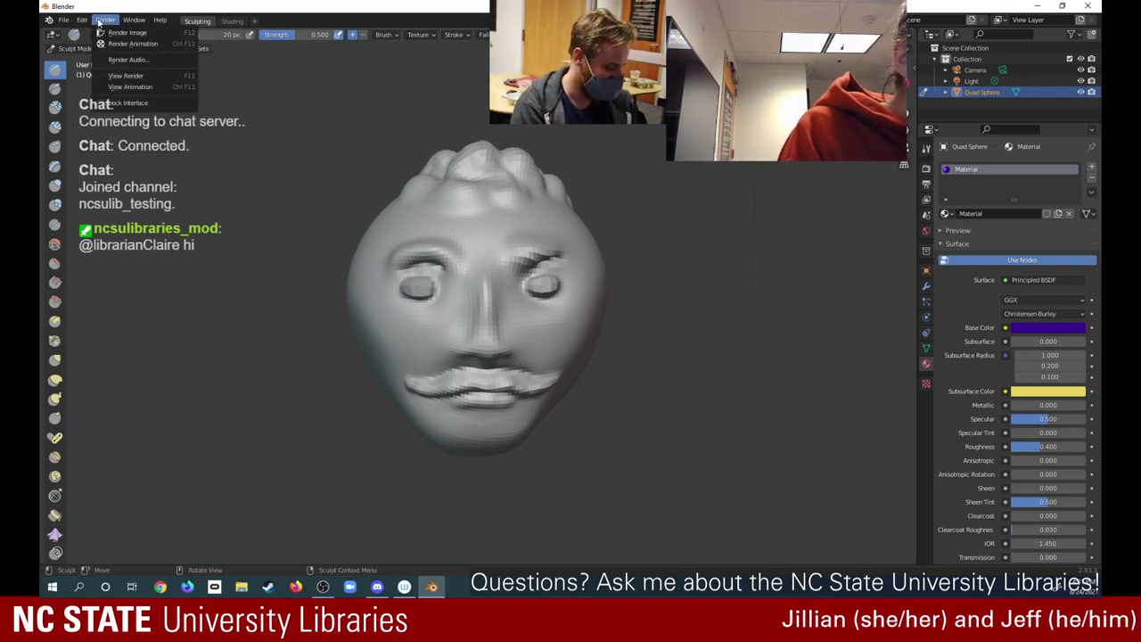
pyautogui.click(82, 22)
pyautogui.click(83, 22)
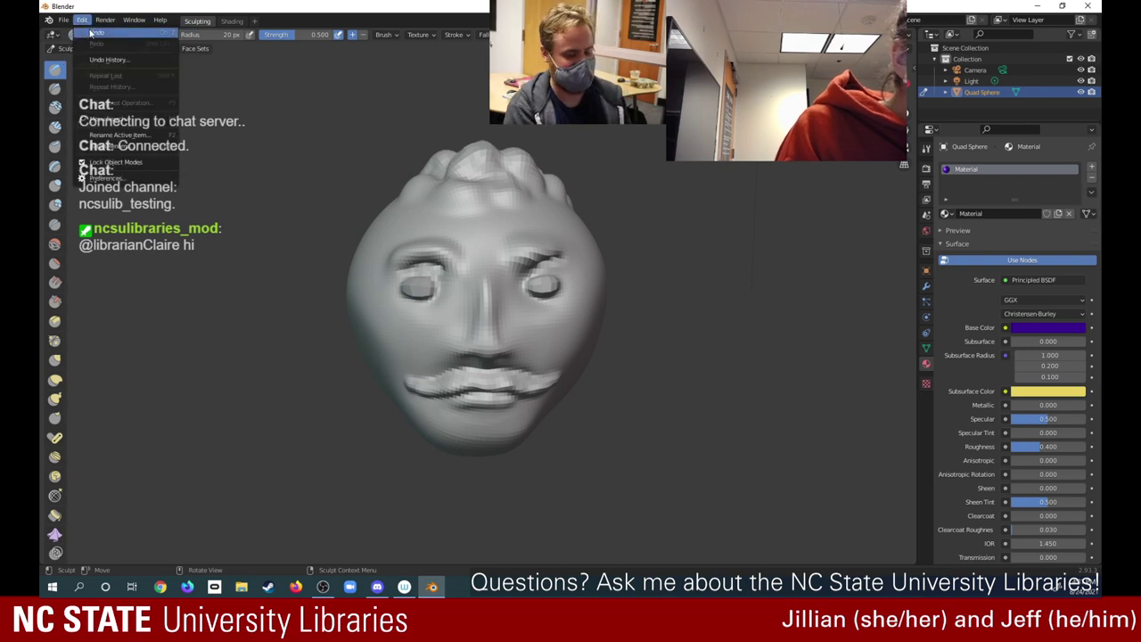
pyautogui.click(97, 34)
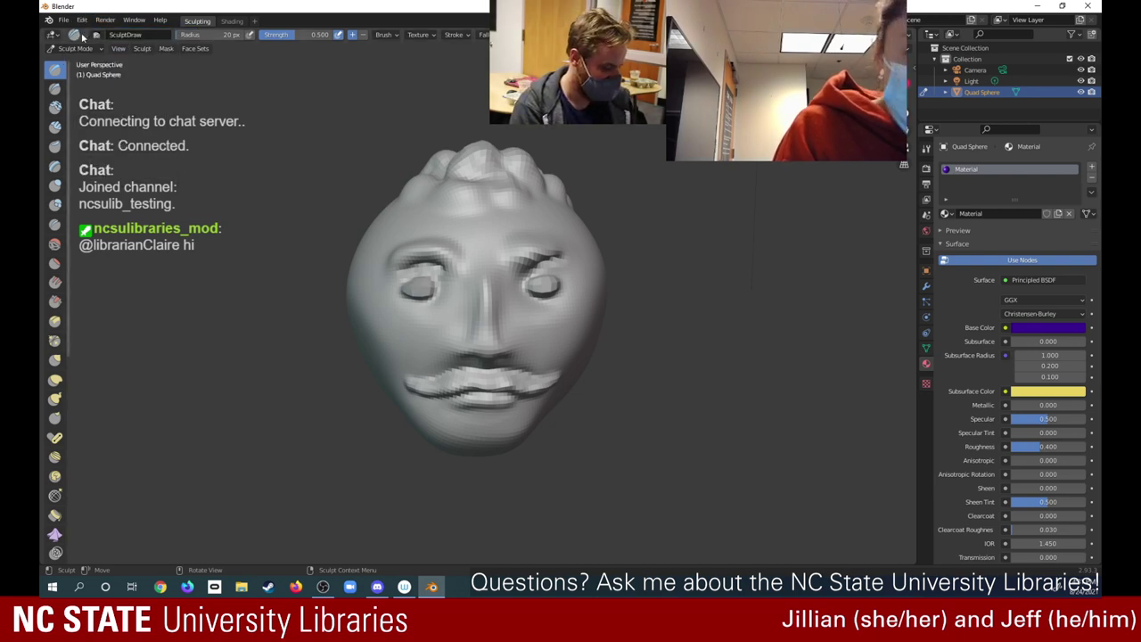
pyautogui.click(83, 21)
pyautogui.click(85, 22)
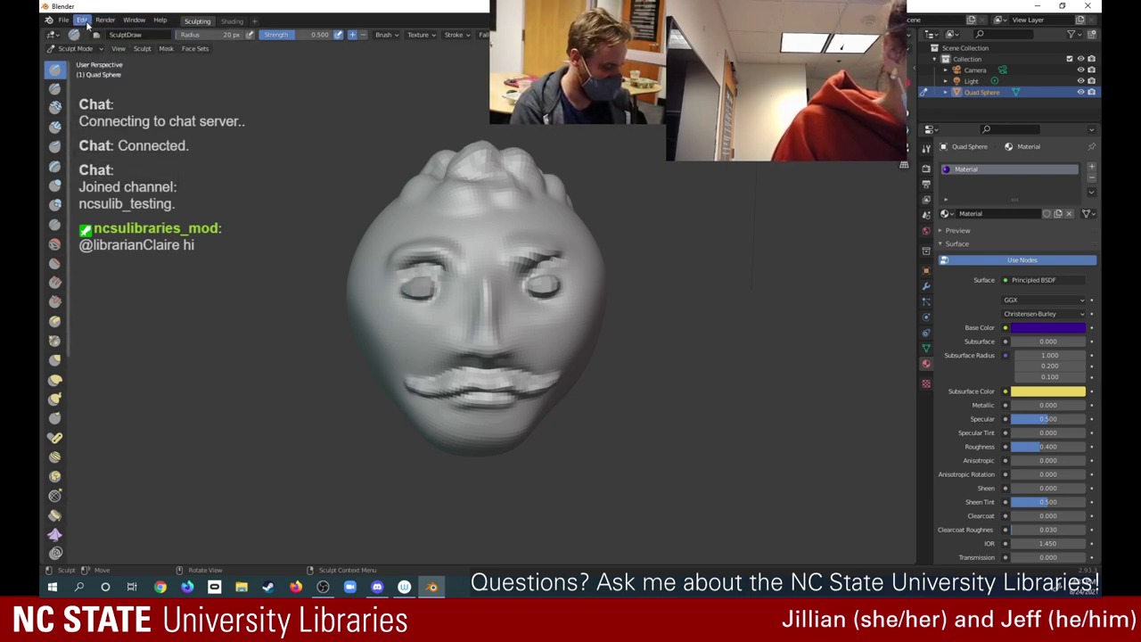
pyautogui.click(86, 25)
pyautogui.click(96, 35)
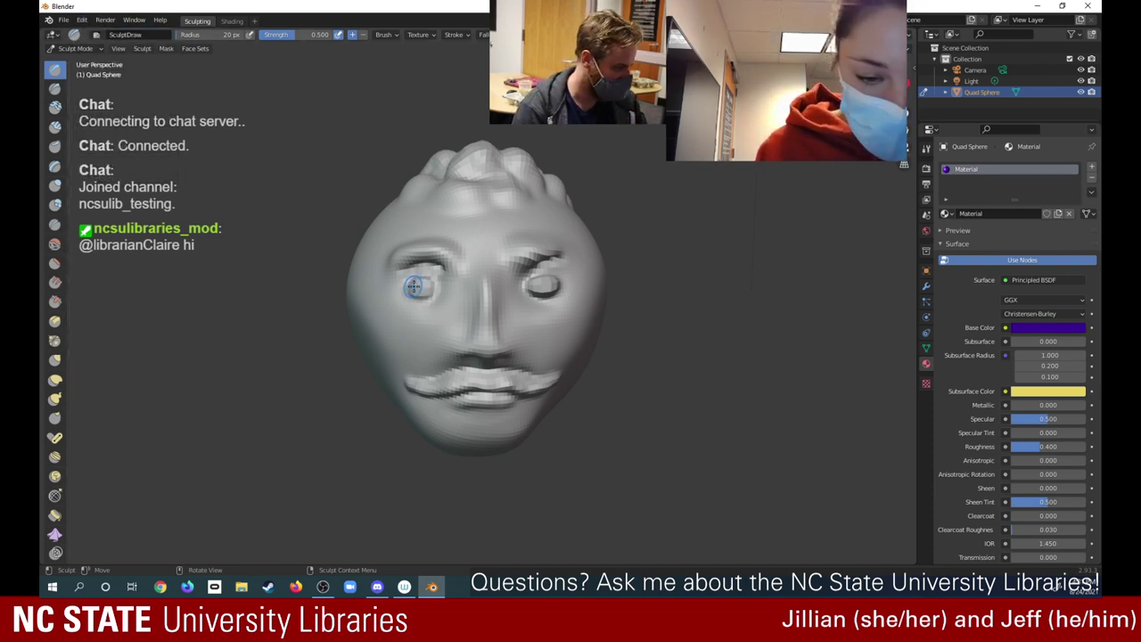
pyautogui.moveTo(415, 285); pyautogui.dragTo(413, 286)
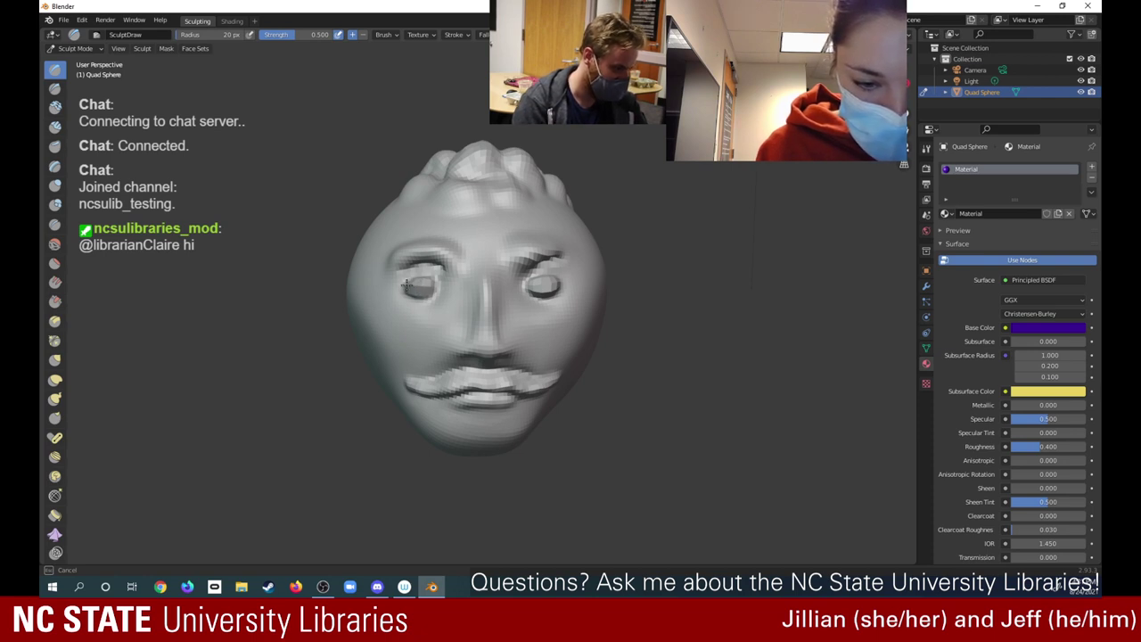
pyautogui.moveTo(423, 284); pyautogui.dragTo(430, 273)
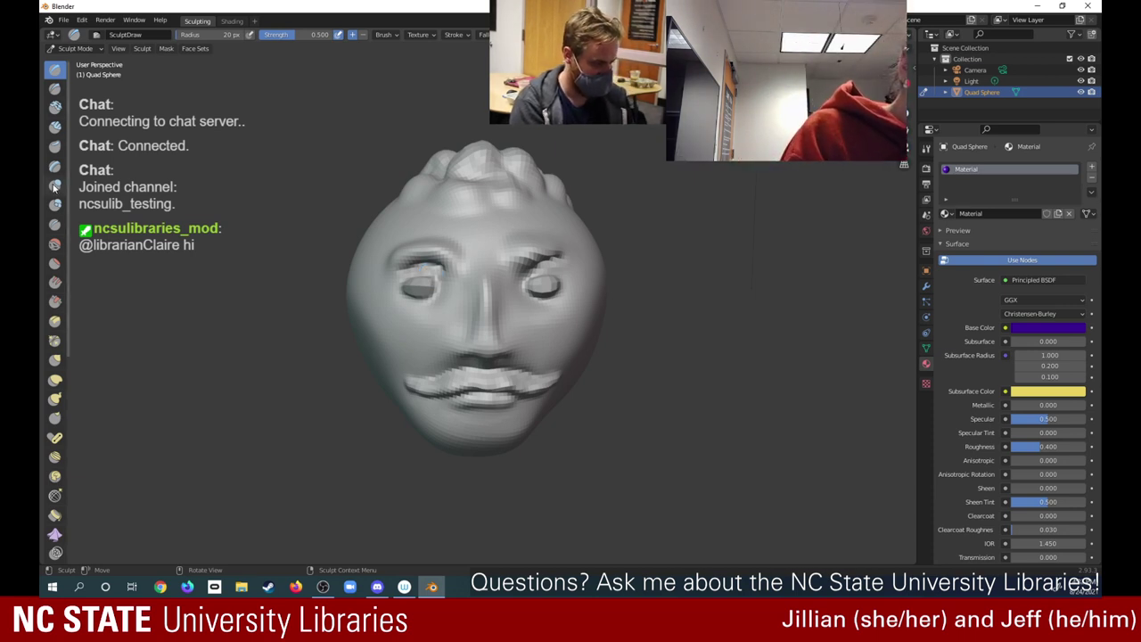
# Soften the edges of both eyes with the Smooth brush at 20 px radius and 0.700 strength
pyautogui.click(54, 243)
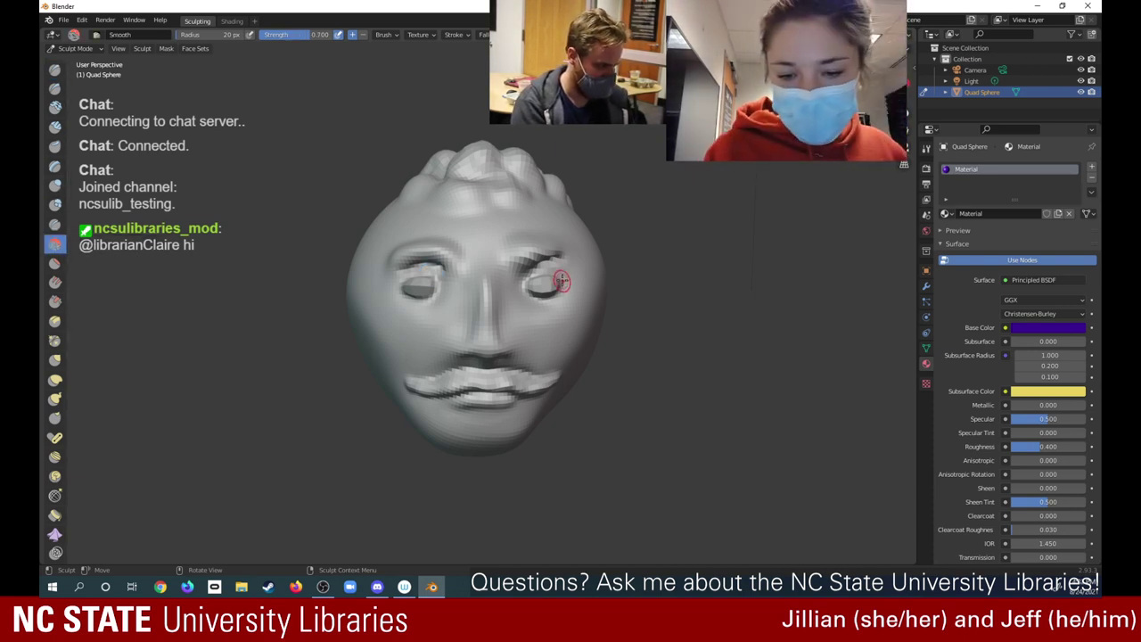
pyautogui.moveTo(563, 274)
pyautogui.mouseDown()
pyautogui.moveTo(557, 284)
pyautogui.moveTo(547, 262)
pyautogui.moveTo(533, 300)
pyautogui.moveTo(543, 292)
pyautogui.mouseUp()
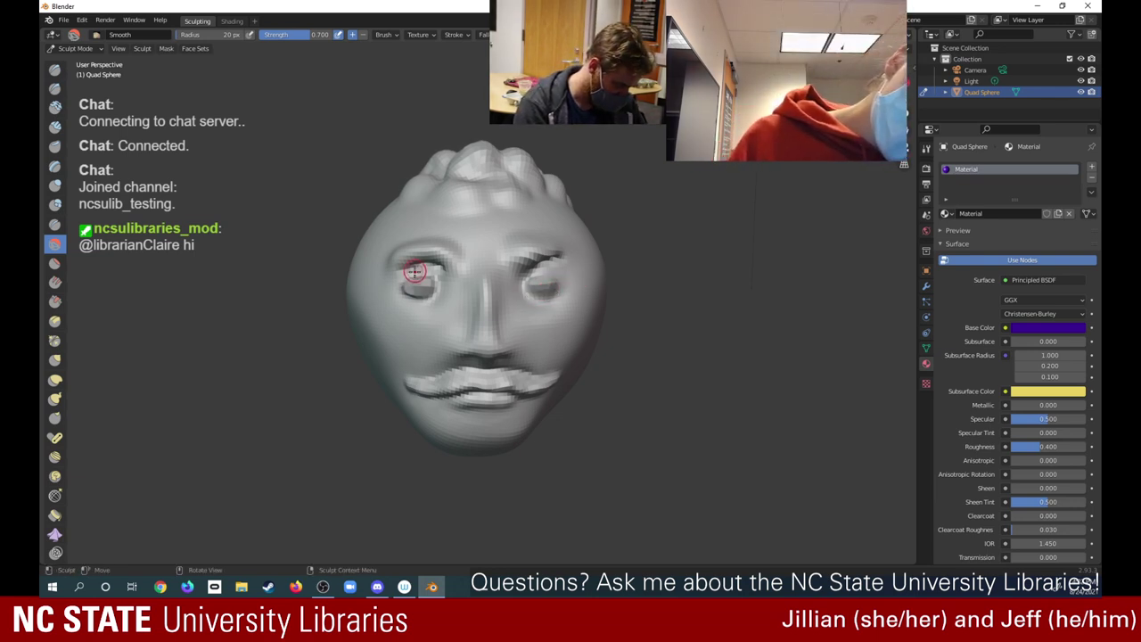
pyautogui.moveTo(432, 275)
pyautogui.mouseDown()
pyautogui.moveTo(419, 274)
pyautogui.moveTo(418, 302)
pyautogui.moveTo(438, 261)
pyautogui.mouseUp()
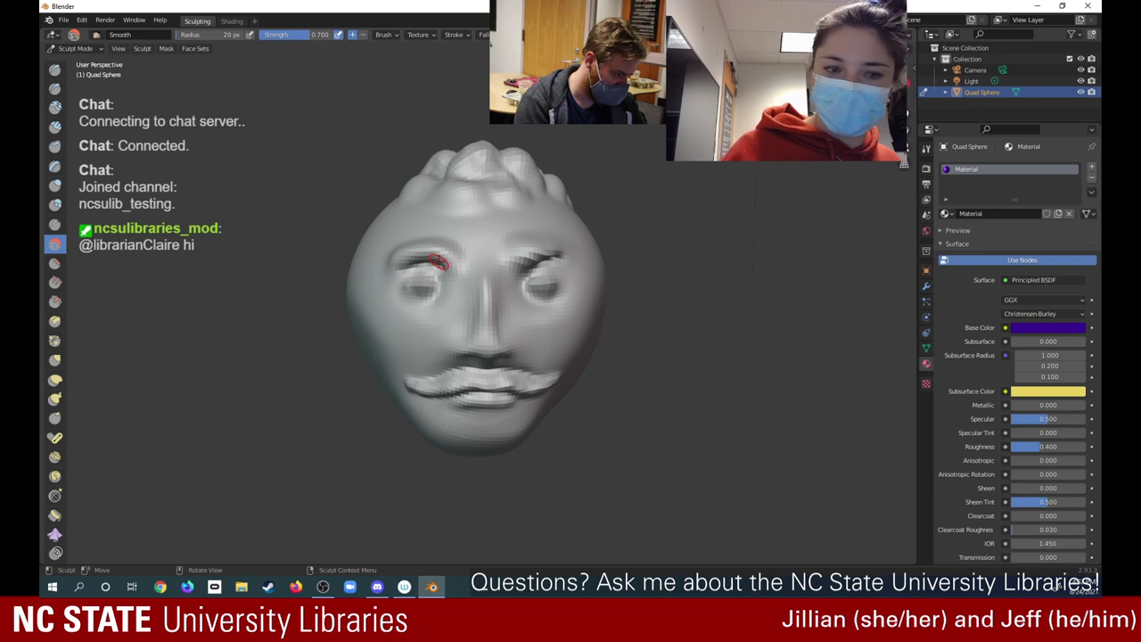
# Add a small bulge at the centre of each eye with the Blob brush at 20 px radius and 0.500 strength
pyautogui.click(57, 69)
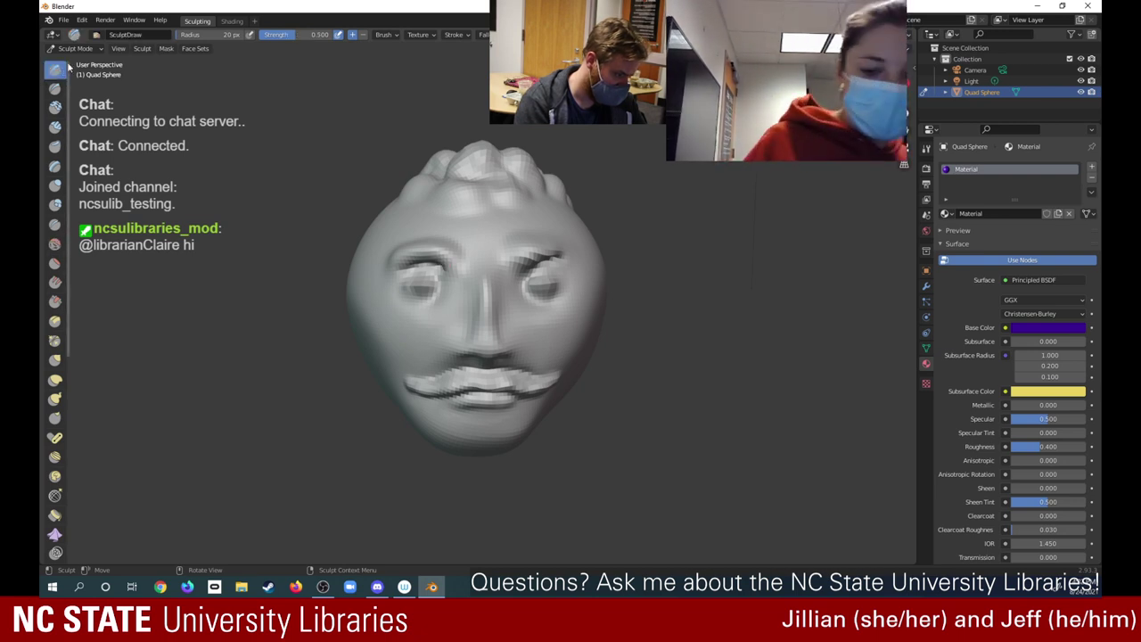
pyautogui.click(56, 187)
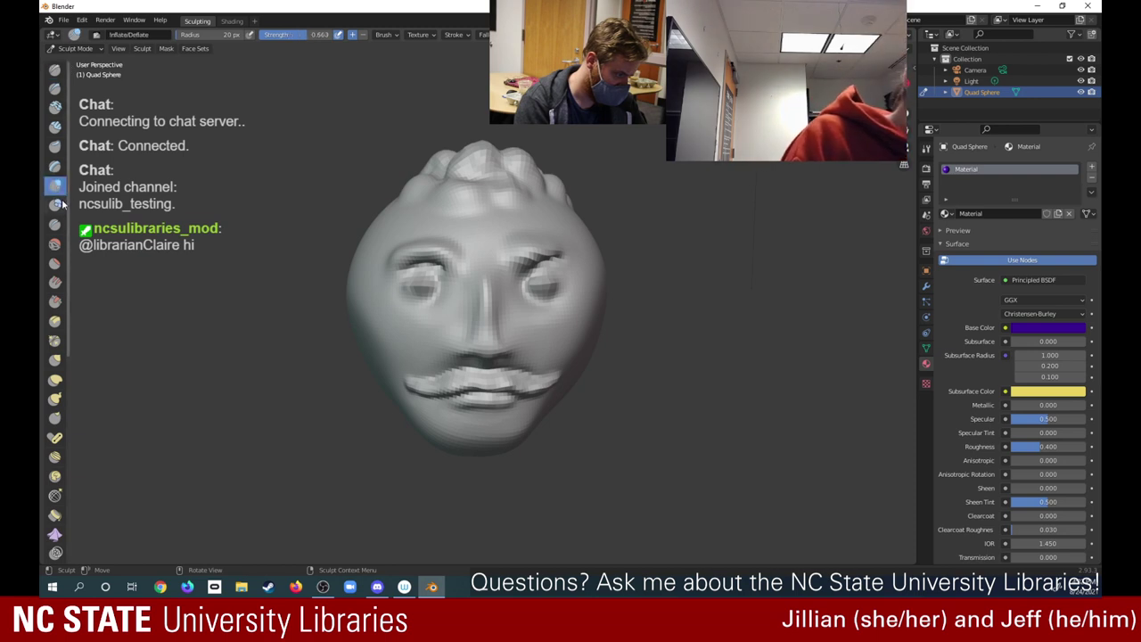
pyautogui.click(55, 205)
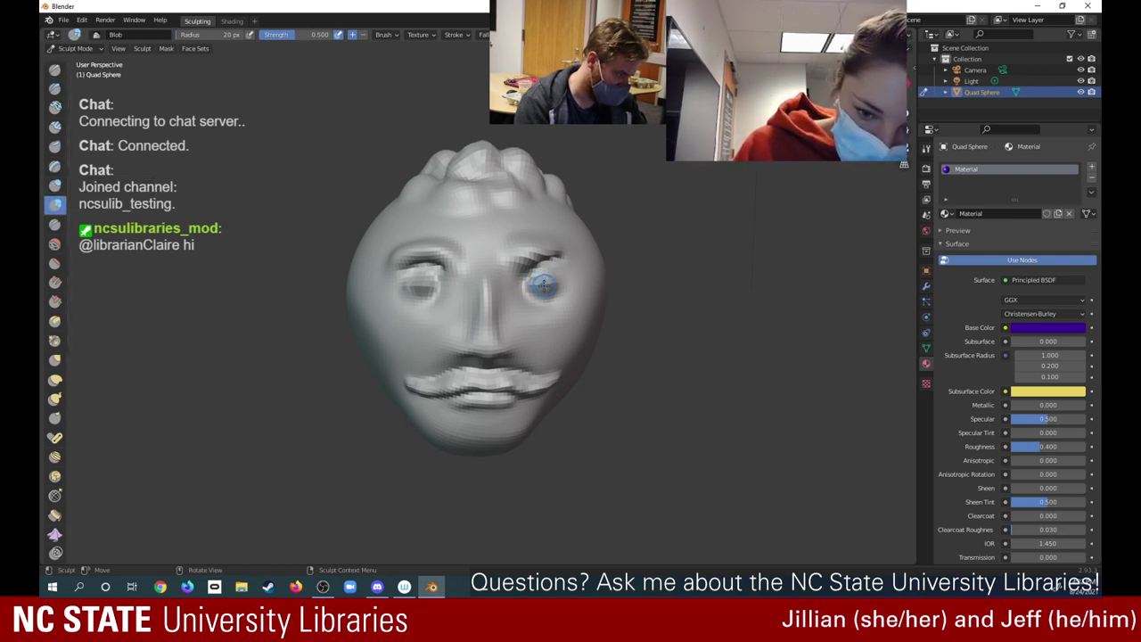
pyautogui.moveTo(543, 285); pyautogui.dragTo(542, 286)
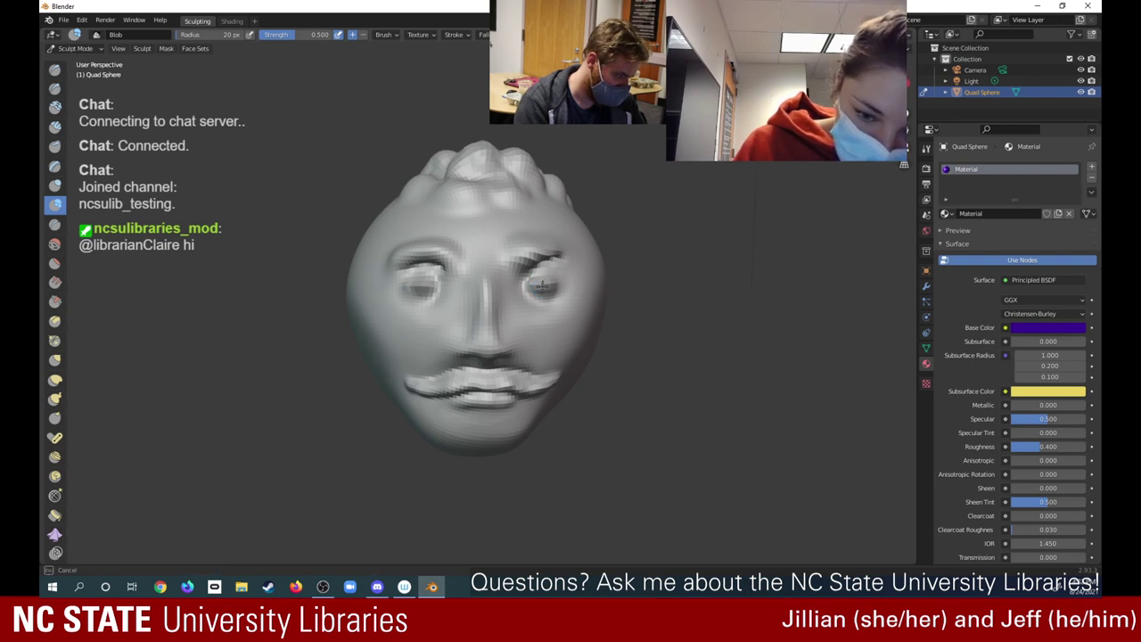
pyautogui.moveTo(542, 285)
pyautogui.mouseDown()
pyautogui.moveTo(556, 282)
pyautogui.moveTo(543, 283)
pyautogui.mouseUp()
pyautogui.moveTo(417, 283); pyautogui.dragTo(418, 284)
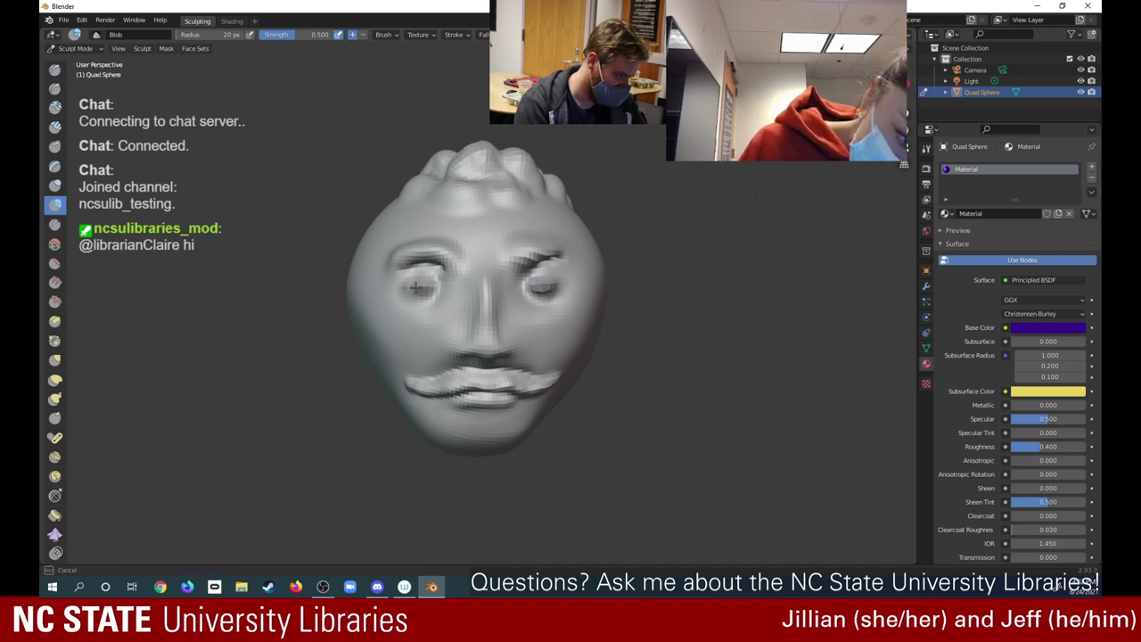
pyautogui.moveTo(418, 283); pyautogui.dragTo(418, 284)
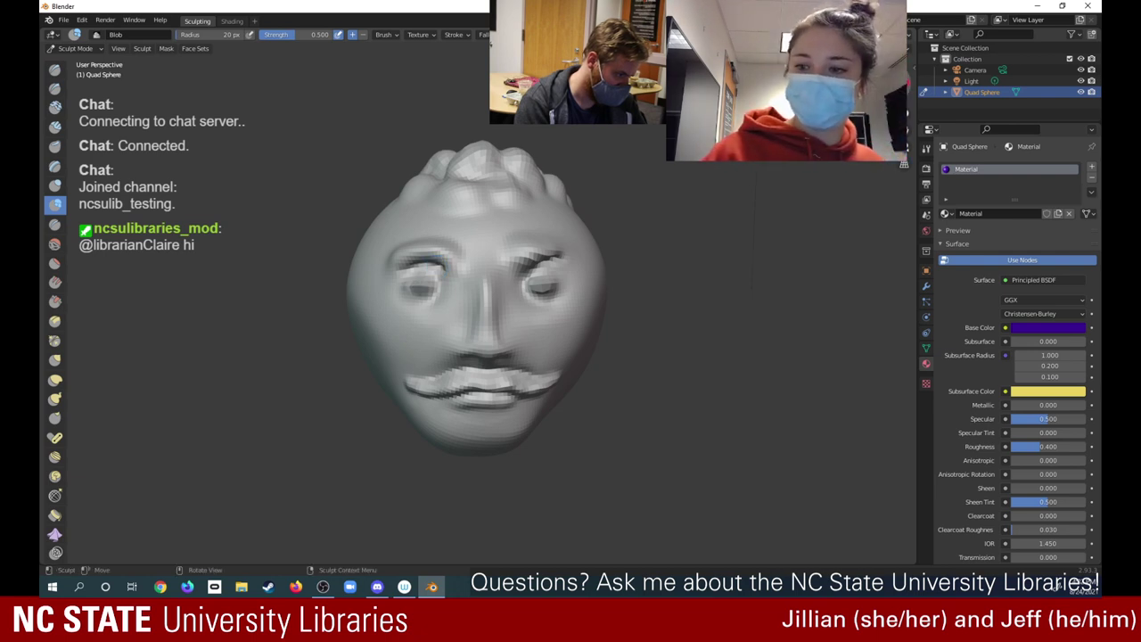
# Check the eyes in profile and refine both with more Blob strokes at 20 px radius and 0.500 strength
pyautogui.moveTo(435, 260); pyautogui.dragTo(258, 265, button='middle')
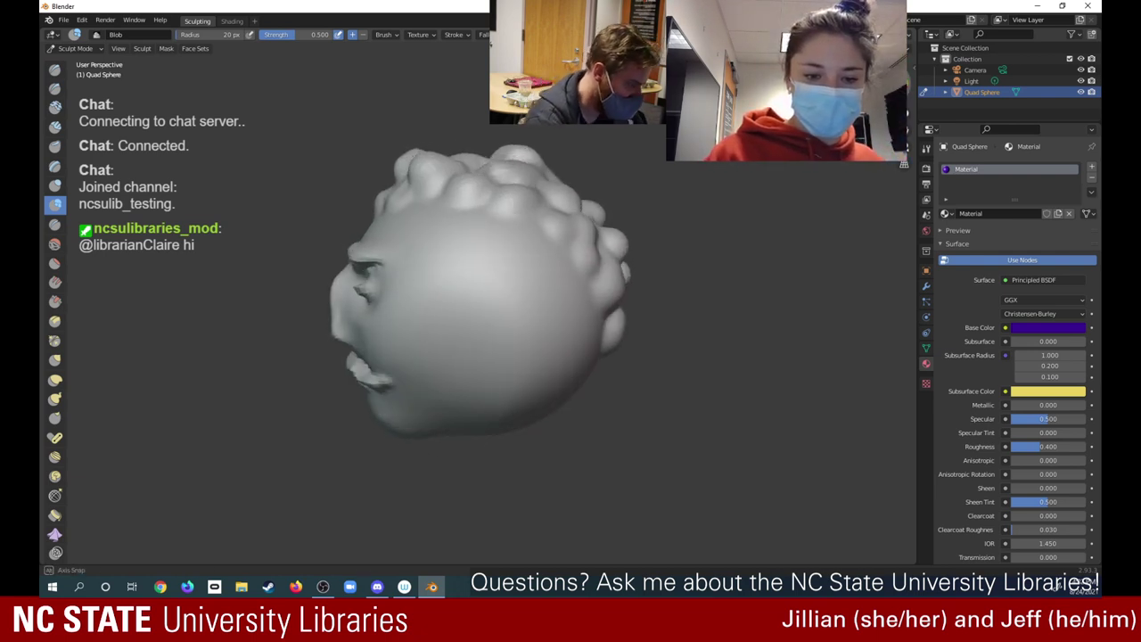
pyautogui.moveTo(352, 273)
pyautogui.mouseDown(button='middle')
pyautogui.moveTo(321, 272)
pyautogui.moveTo(762, 267)
pyautogui.mouseUp(button='middle')
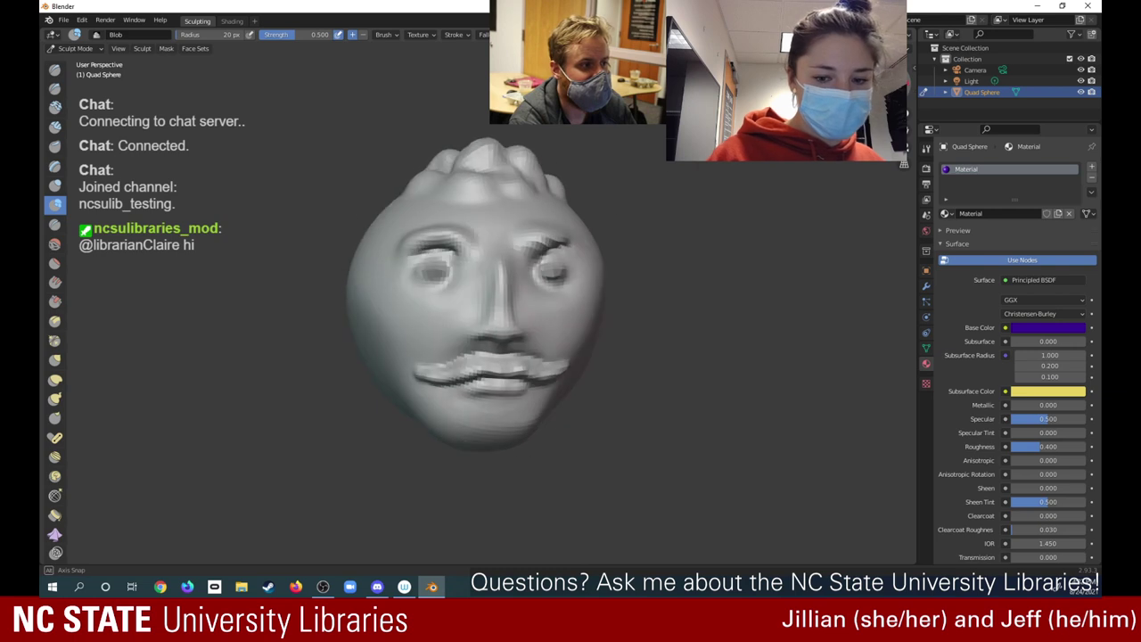
pyautogui.moveTo(664, 267); pyautogui.dragTo(664, 283, button='middle')
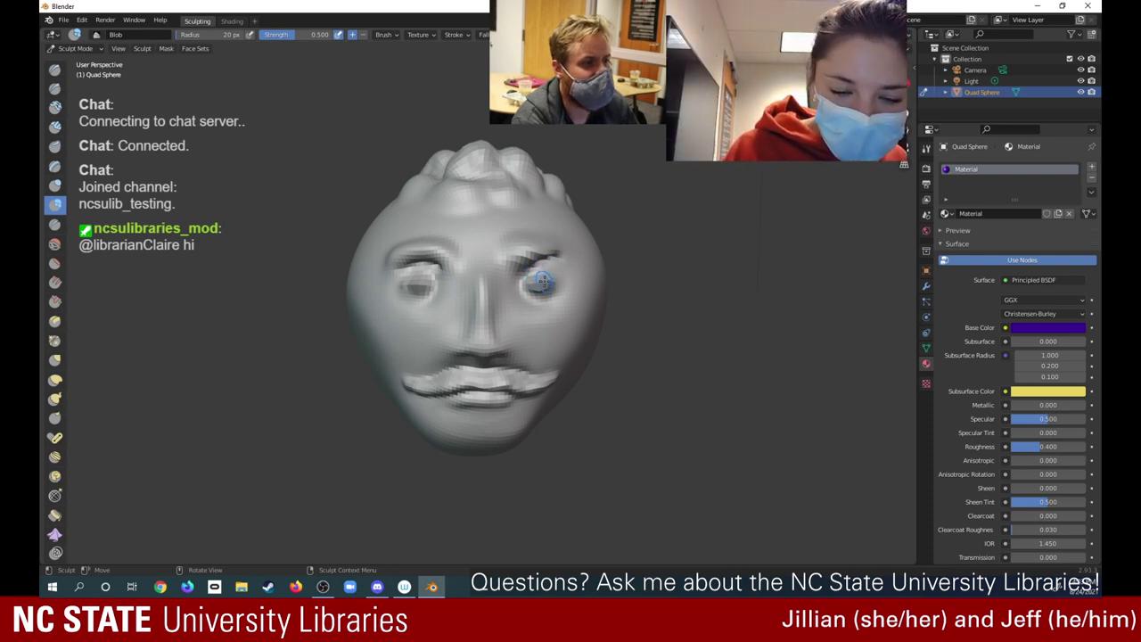
pyautogui.moveTo(531, 277); pyautogui.dragTo(542, 275)
pyautogui.moveTo(541, 275)
pyautogui.mouseDown()
pyautogui.moveTo(520, 280)
pyautogui.moveTo(521, 293)
pyautogui.moveTo(536, 282)
pyautogui.mouseUp()
pyautogui.moveTo(424, 278); pyautogui.dragTo(408, 296)
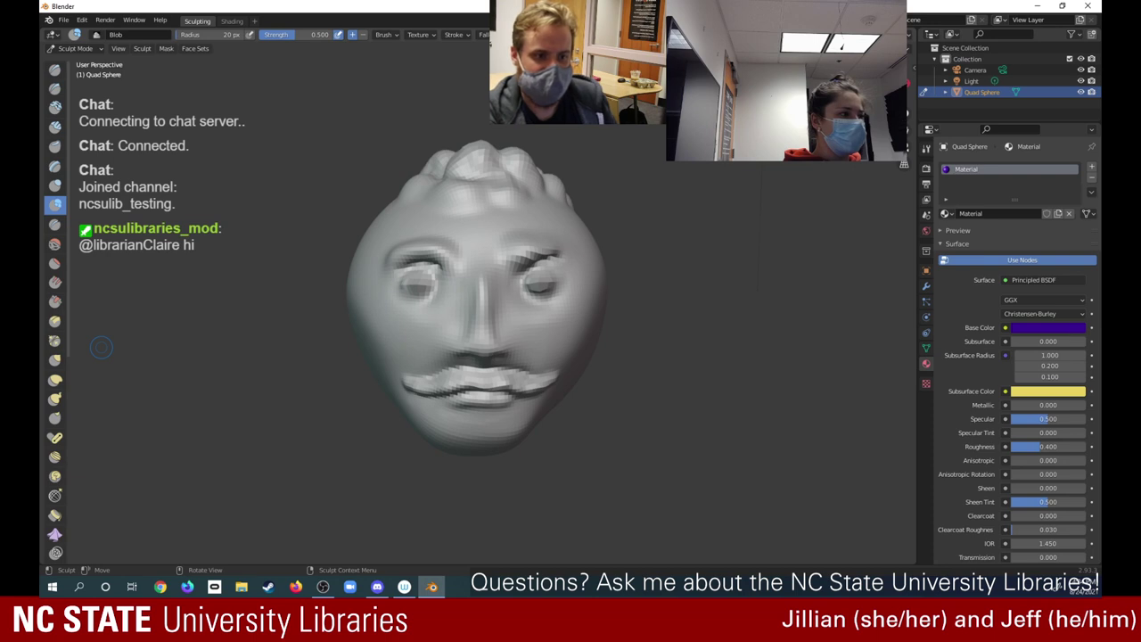
# Examine the World, Scene and View Layer properties and return to the Quad Sphere's material settings
pyautogui.hotkey('alt', 'Tab')
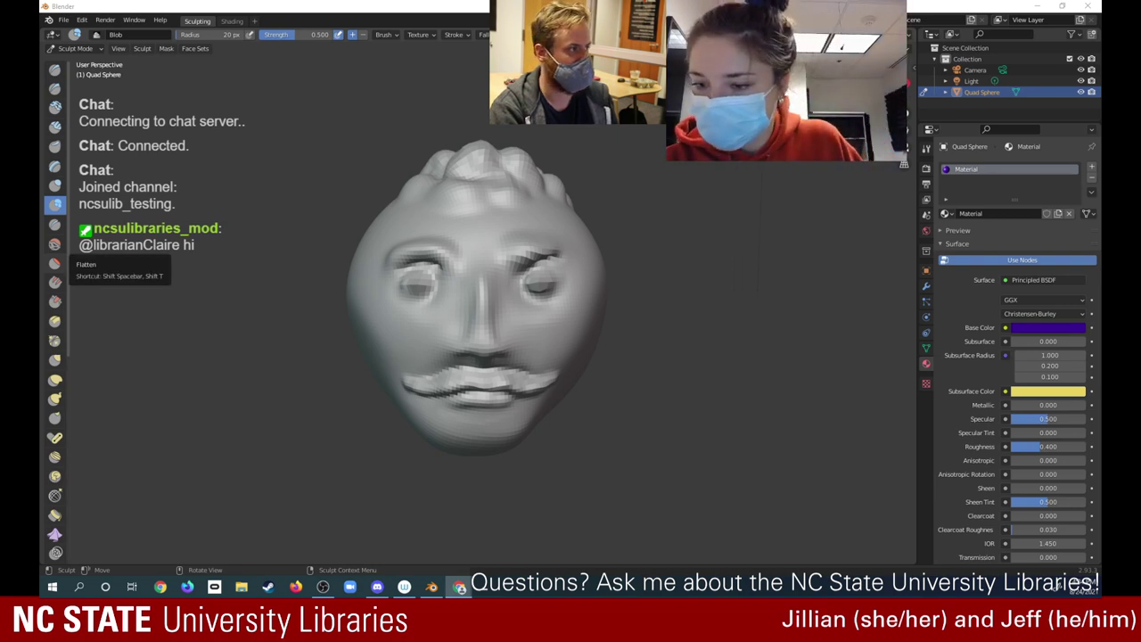
pyautogui.click(927, 229)
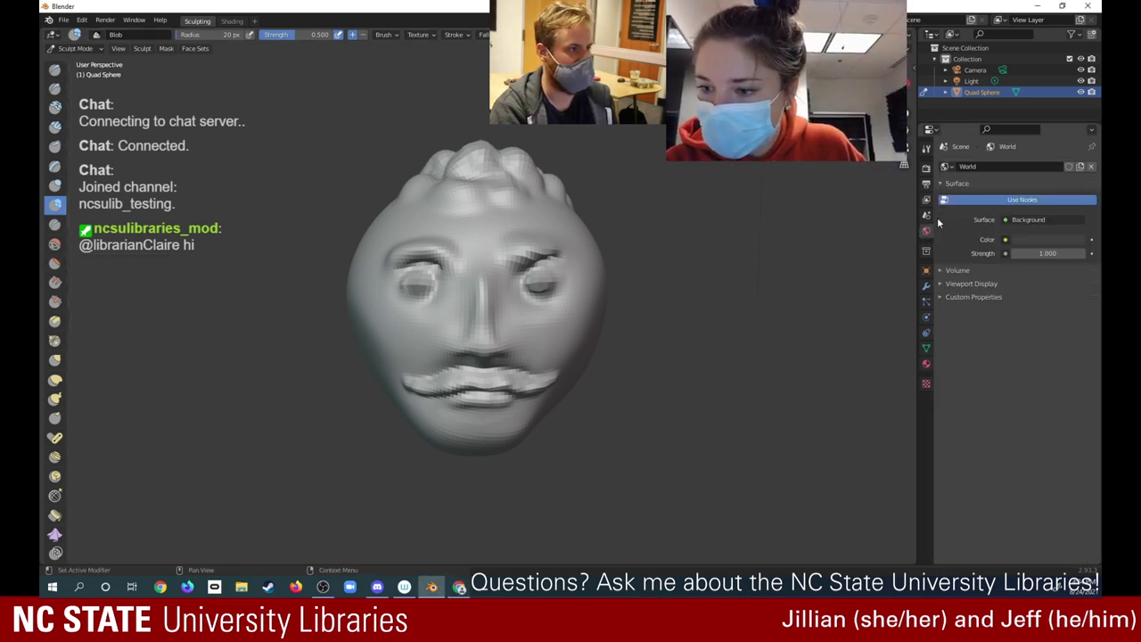
pyautogui.click(1057, 220)
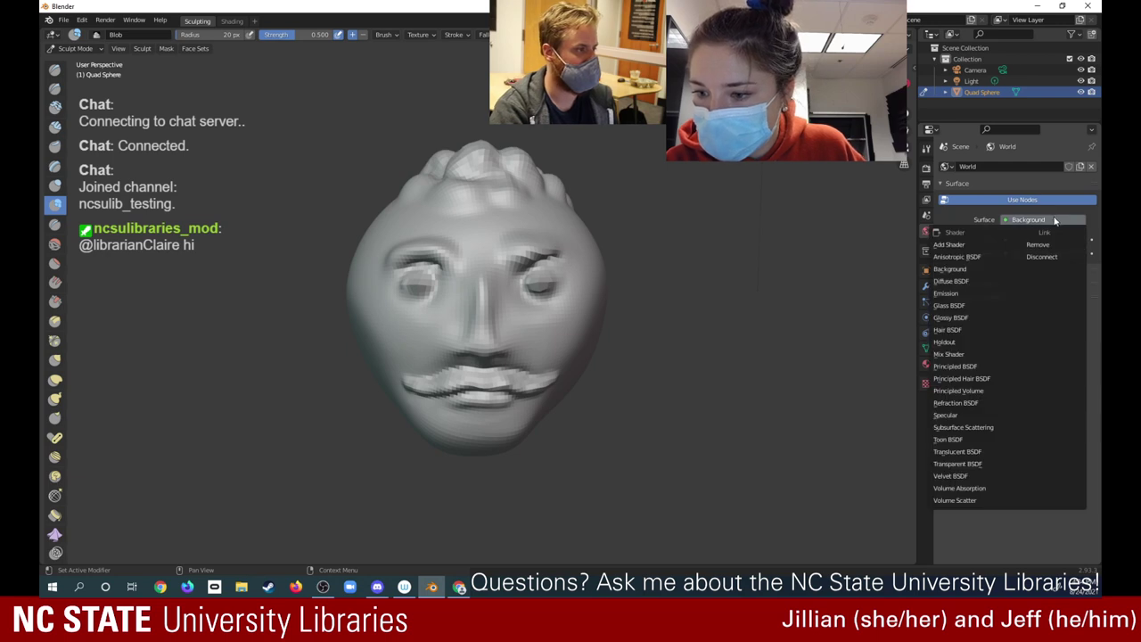
pyautogui.click(1079, 201)
pyautogui.click(996, 166)
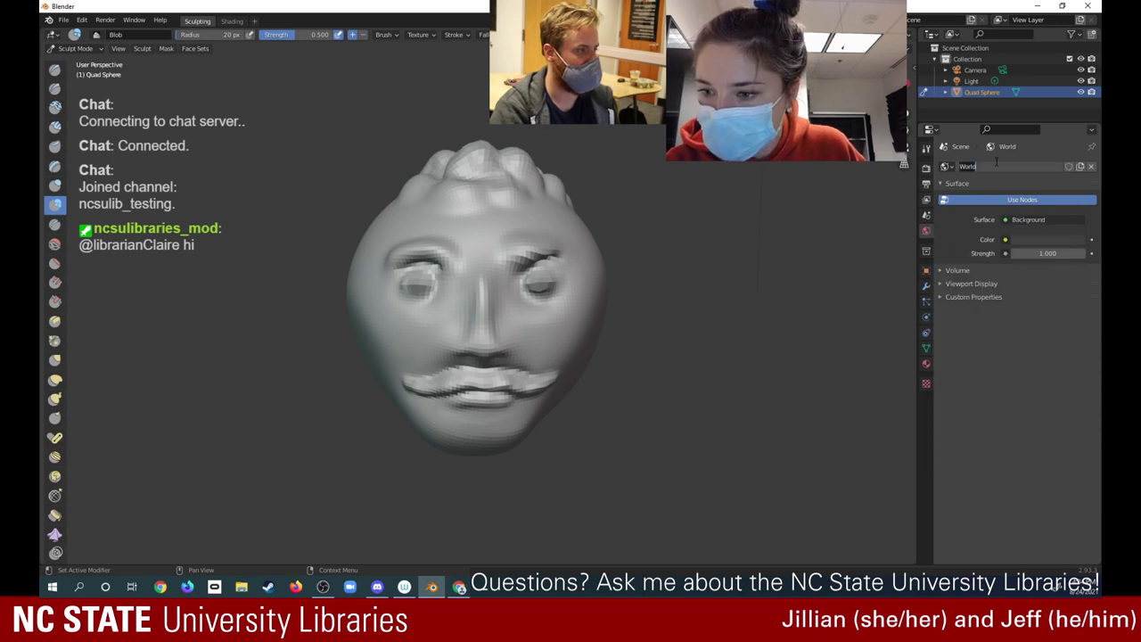
pyautogui.click(960, 150)
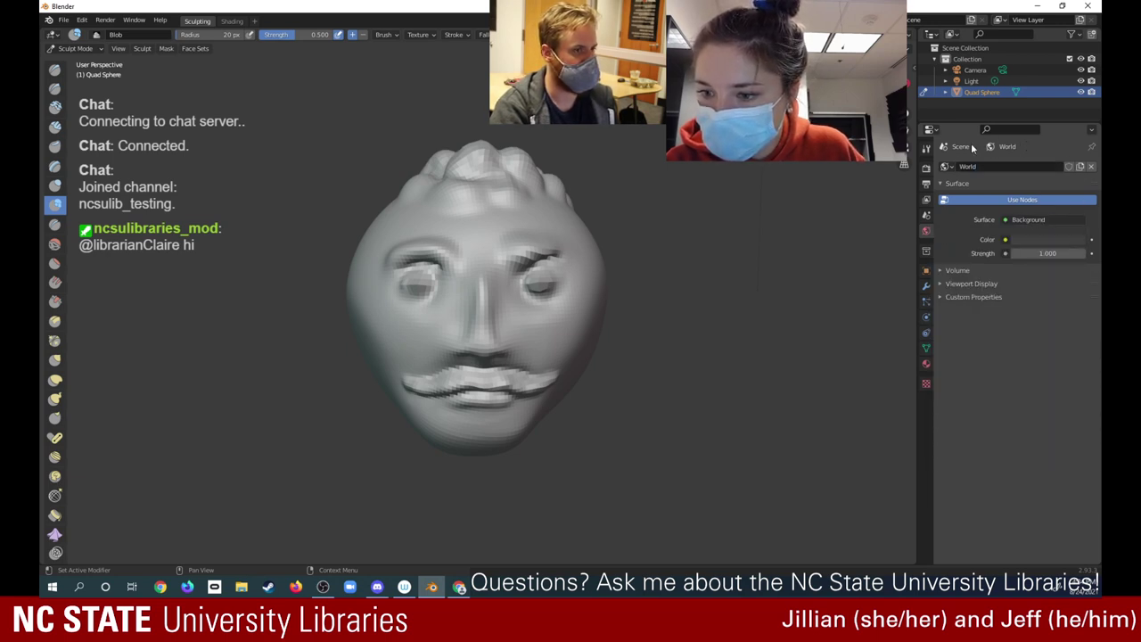
pyautogui.click(926, 215)
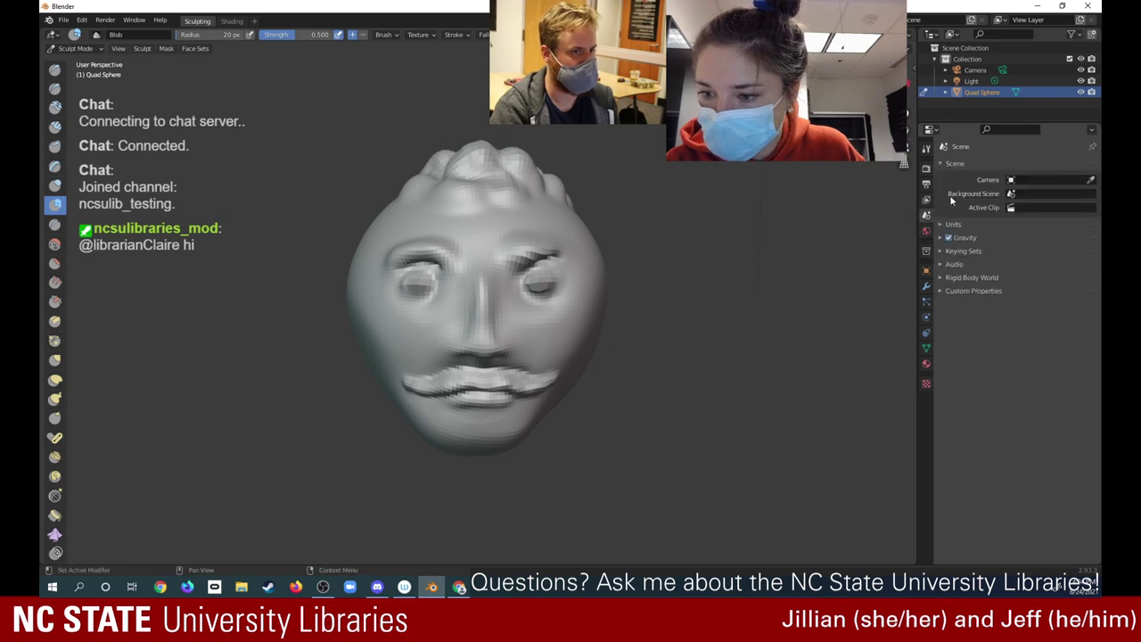
pyautogui.click(926, 200)
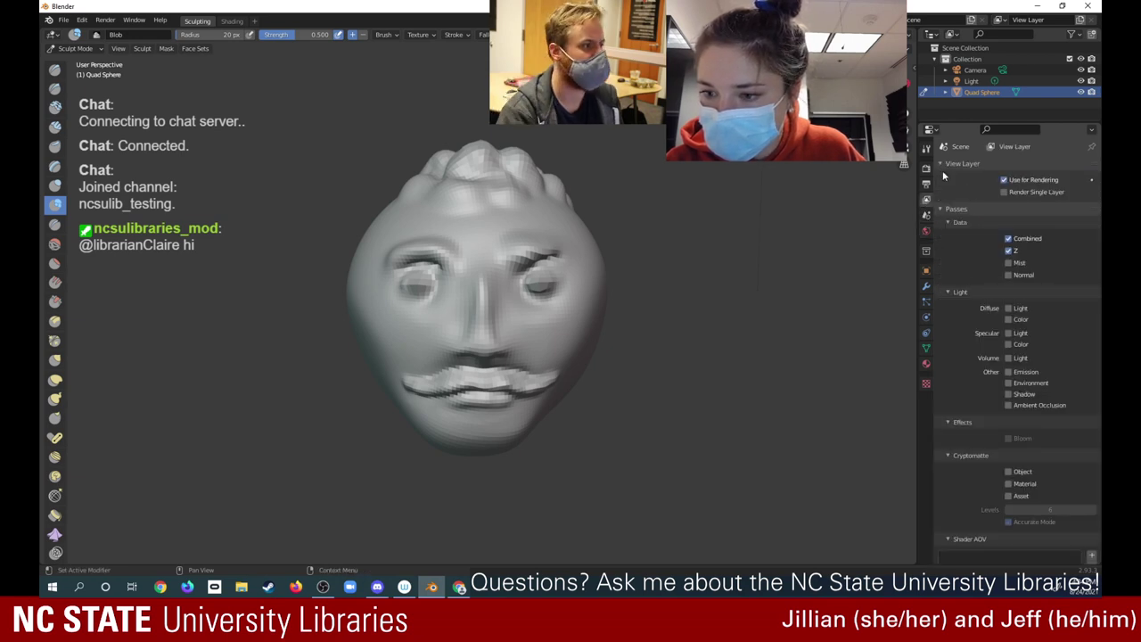
pyautogui.click(926, 363)
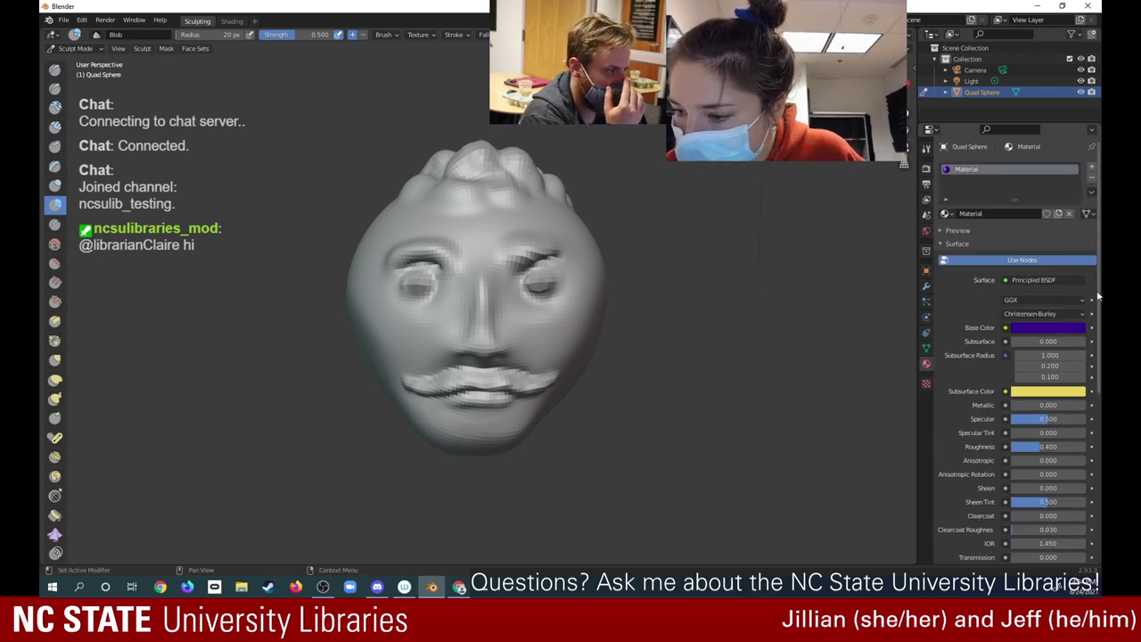
pyautogui.moveTo(1098, 295); pyautogui.dragTo(1102, 268)
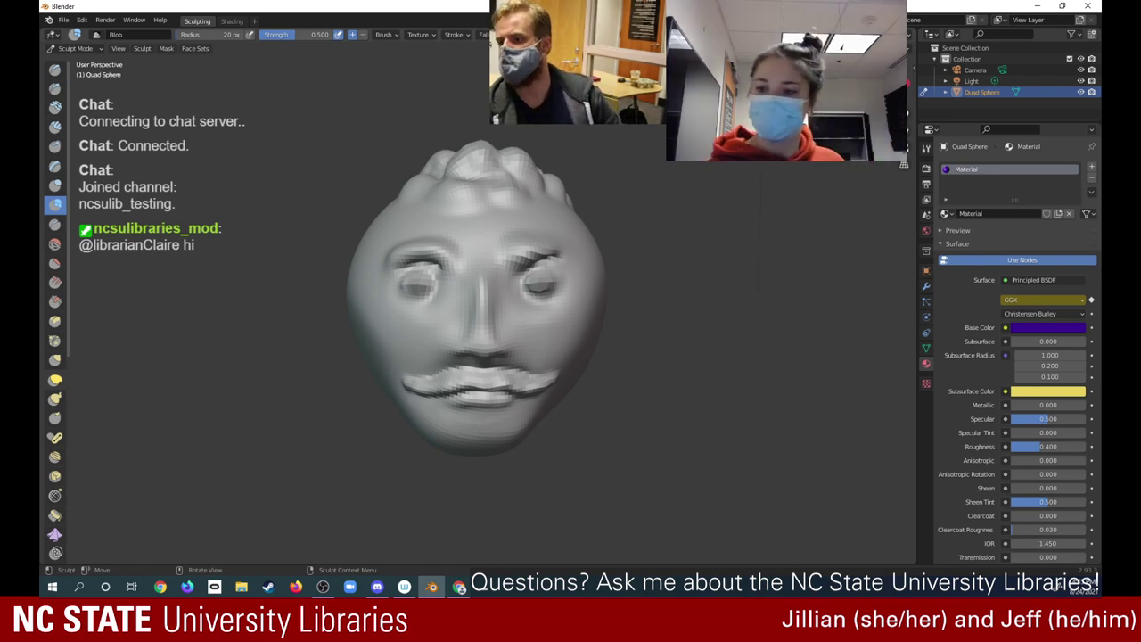
# Examine the texture, material, brush, scene and world properties of the Quad Sphere file
pyautogui.click(926, 385)
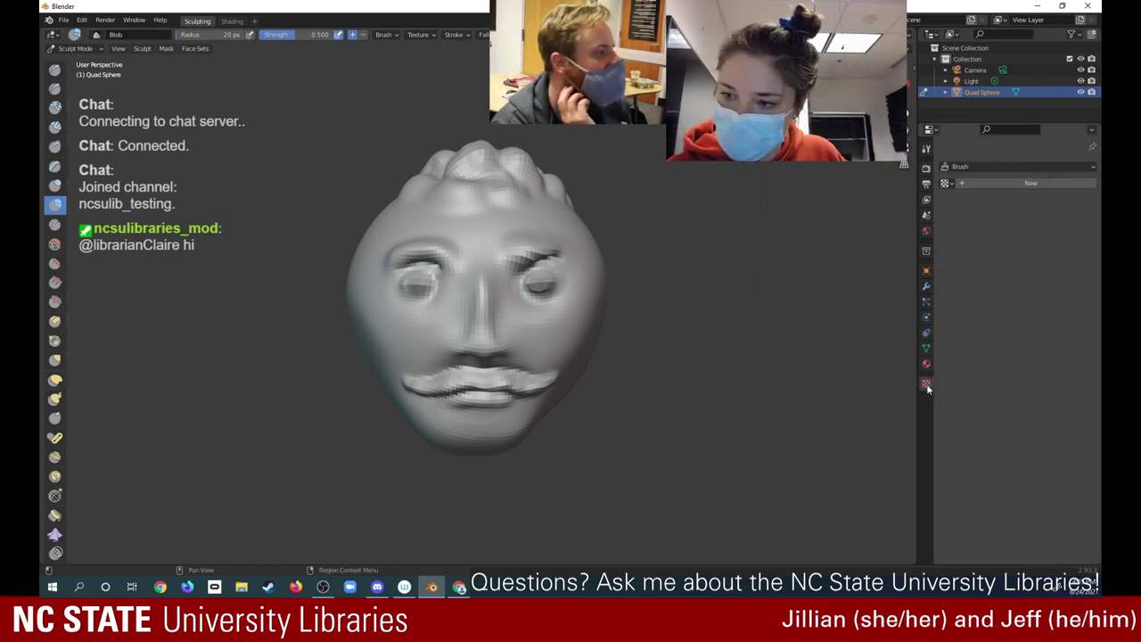
pyautogui.click(927, 364)
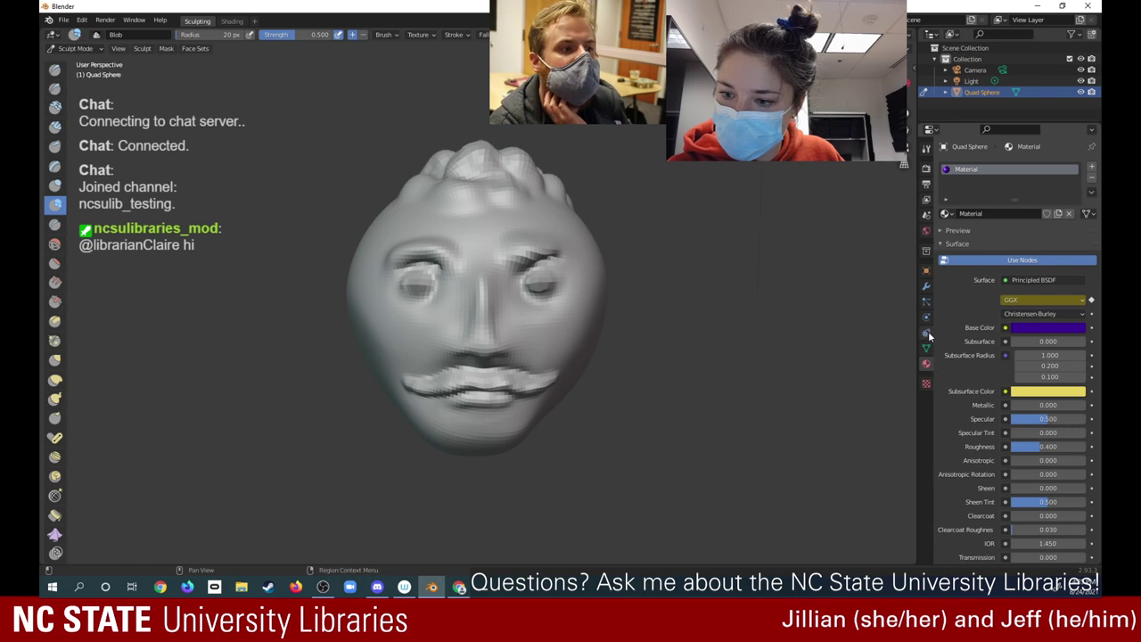
pyautogui.click(927, 150)
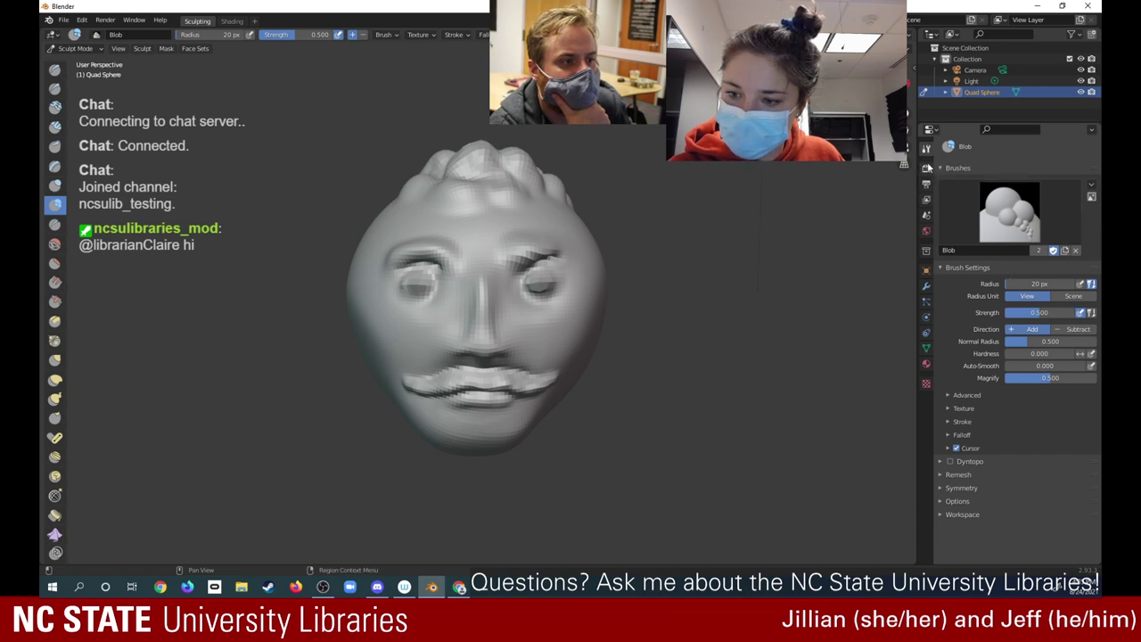
pyautogui.click(927, 216)
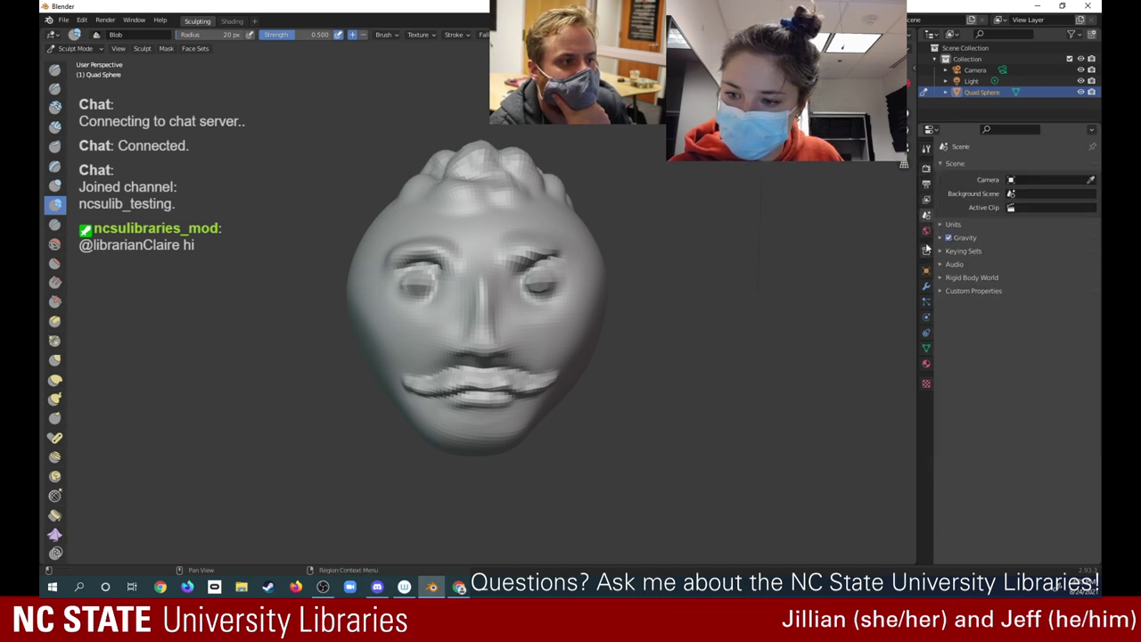
pyautogui.click(926, 231)
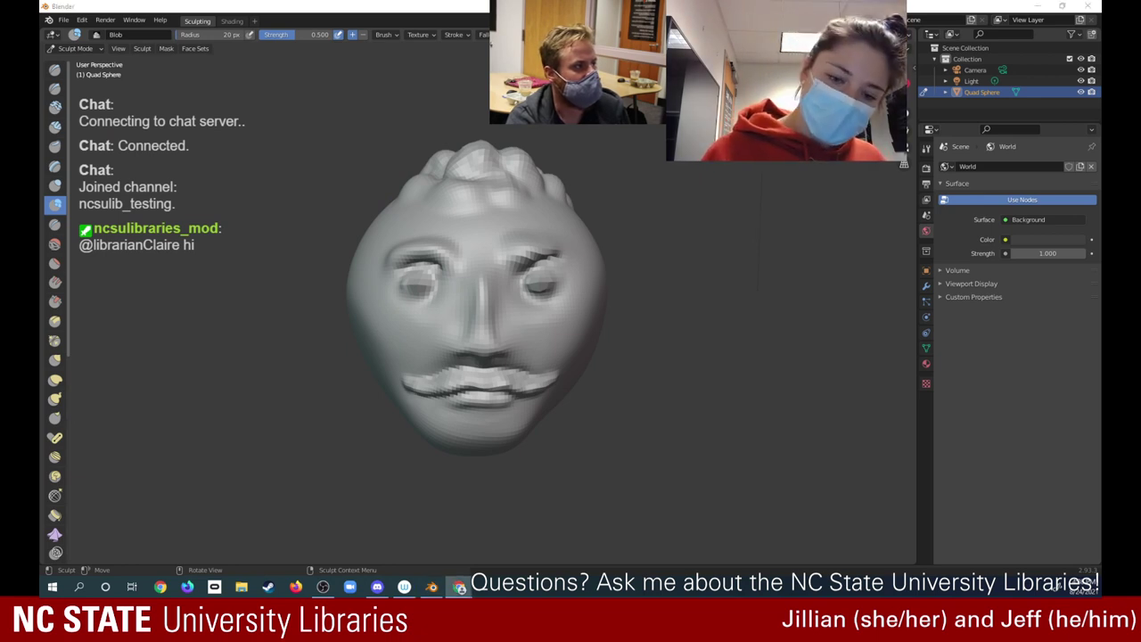
pyautogui.hotkey('alt', 'Tab')
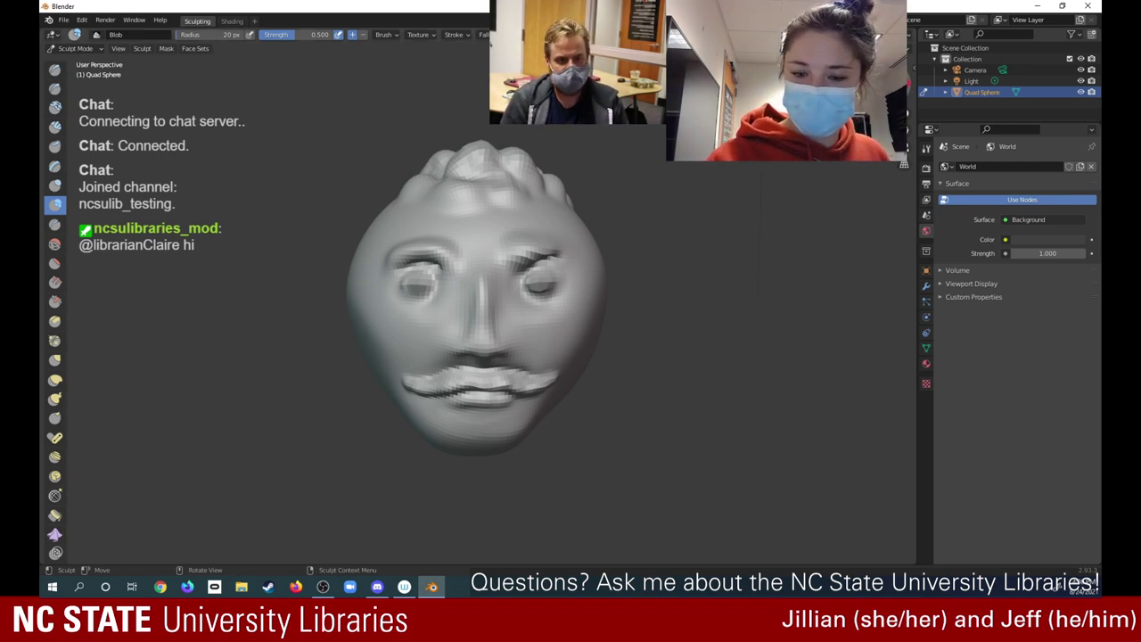
# Build up a raised circular rim around the face's viewer-left eye with the Draw brush at 20 px radius and 0.500 strength
pyautogui.moveTo(723, 275)
pyautogui.mouseDown(button='middle')
pyautogui.moveTo(604, 274)
pyautogui.moveTo(728, 275)
pyautogui.mouseUp(button='middle')
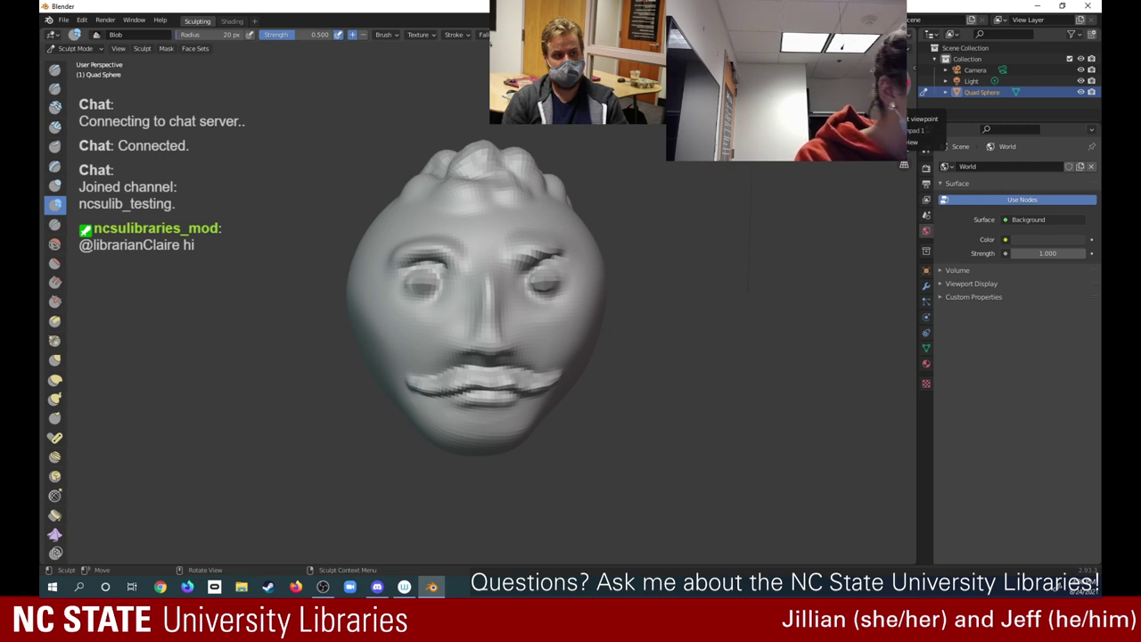
pyautogui.click(53, 71)
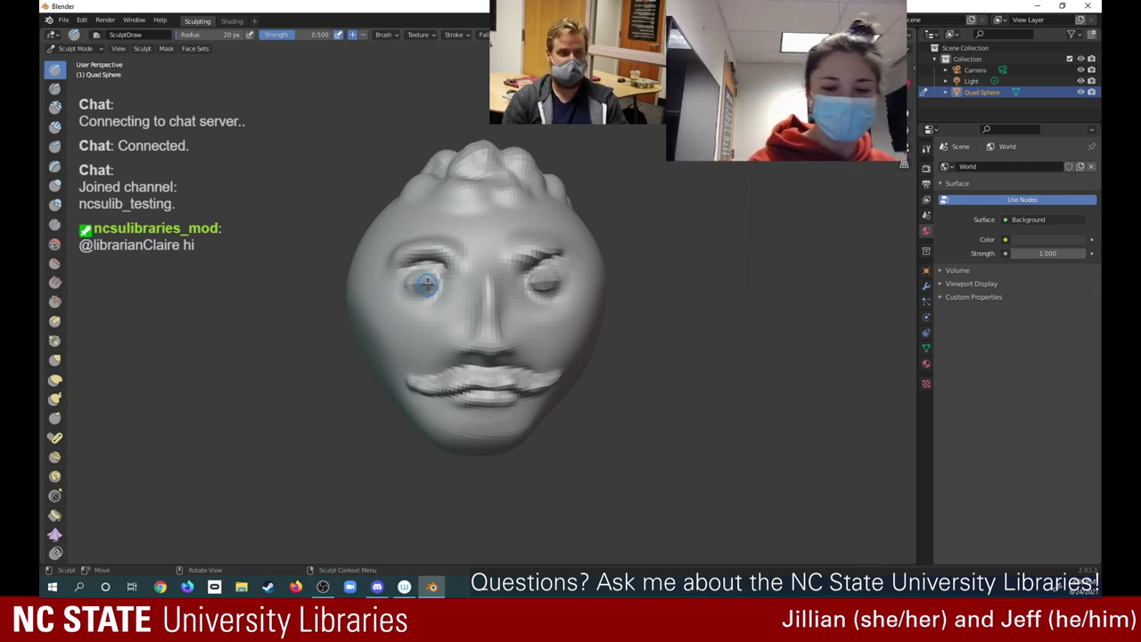
pyautogui.moveTo(429, 277)
pyautogui.mouseDown()
pyautogui.moveTo(418, 299)
pyautogui.moveTo(428, 285)
pyautogui.moveTo(415, 298)
pyautogui.moveTo(428, 295)
pyautogui.moveTo(416, 275)
pyautogui.moveTo(436, 291)
pyautogui.moveTo(438, 279)
pyautogui.moveTo(415, 294)
pyautogui.moveTo(407, 281)
pyautogui.moveTo(437, 275)
pyautogui.mouseUp()
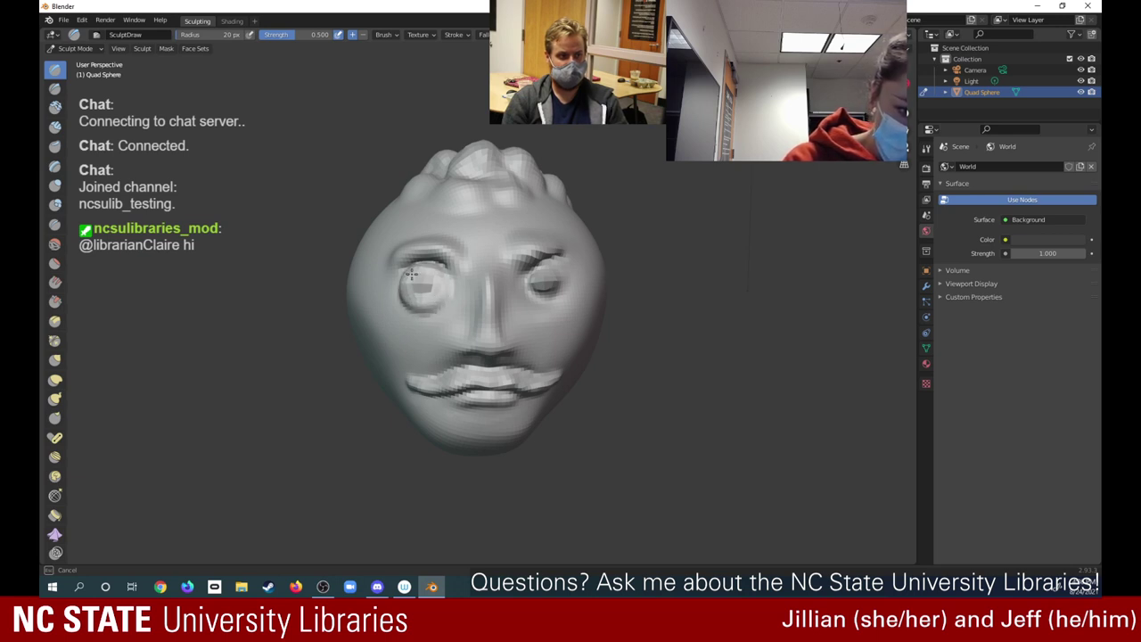
pyautogui.moveTo(412, 274)
pyautogui.mouseDown()
pyautogui.moveTo(396, 294)
pyautogui.moveTo(417, 316)
pyautogui.moveTo(395, 299)
pyautogui.moveTo(444, 265)
pyautogui.moveTo(432, 303)
pyautogui.moveTo(448, 269)
pyautogui.mouseUp()
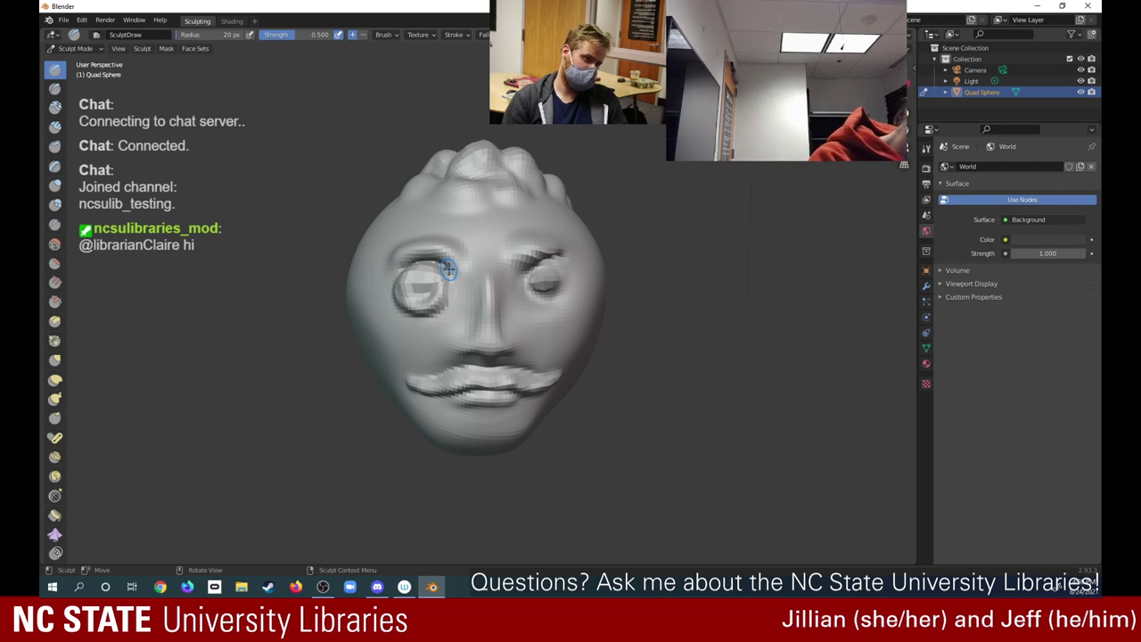
# Carve the inside of the rimmed eye with circular Draw Sharp strokes at 20 px radius and 0.500 strength
pyautogui.click(56, 89)
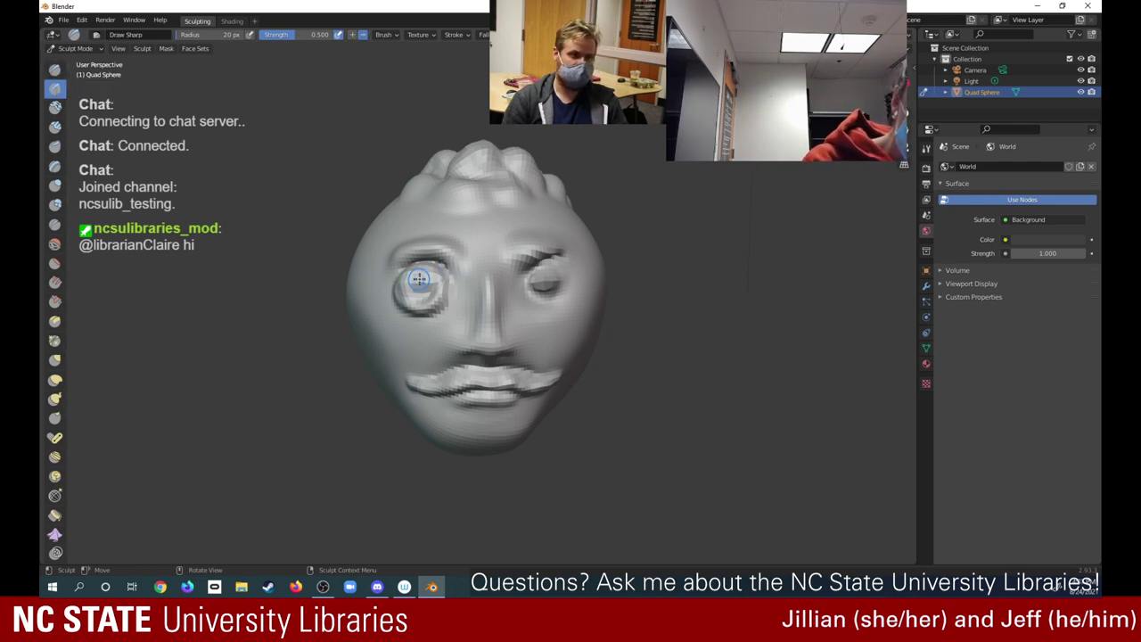
pyautogui.moveTo(422, 273); pyautogui.dragTo(417, 271)
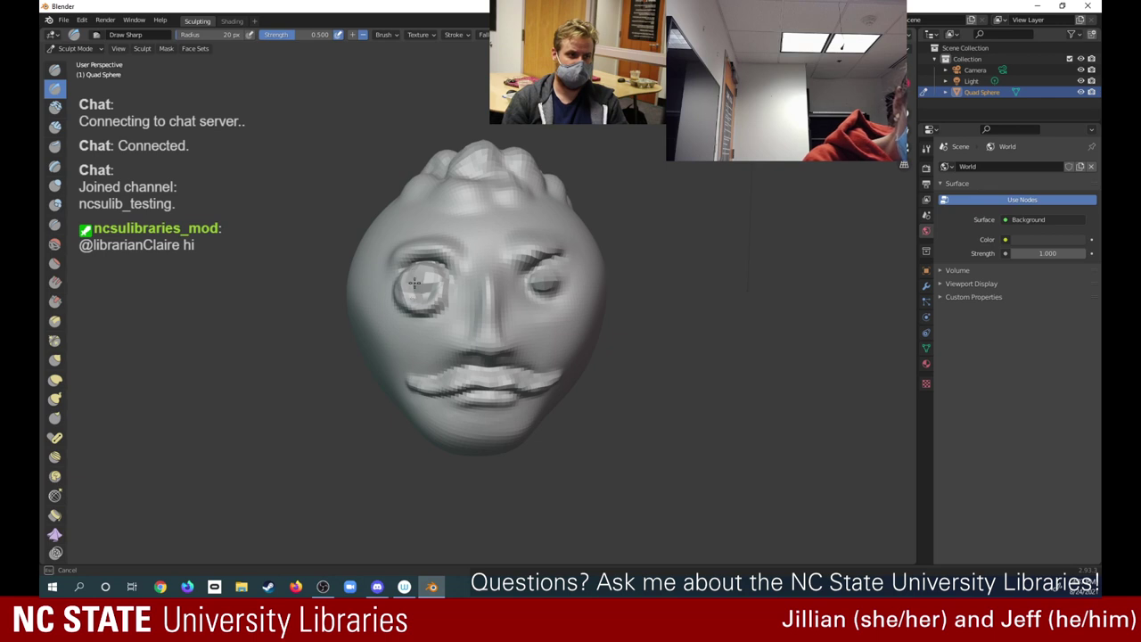
pyautogui.moveTo(420, 275); pyautogui.dragTo(421, 273)
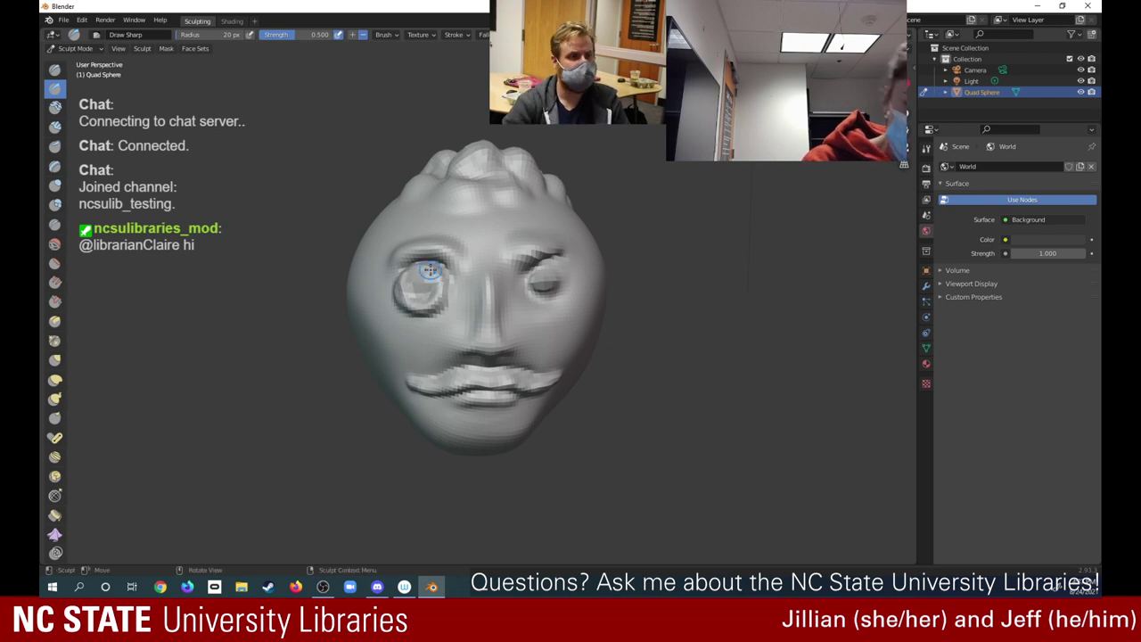
# Define the inner and outer edges of the ring around the eye with the Crease brush at 20 px radius and 0.494 strength
pyautogui.click(55, 225)
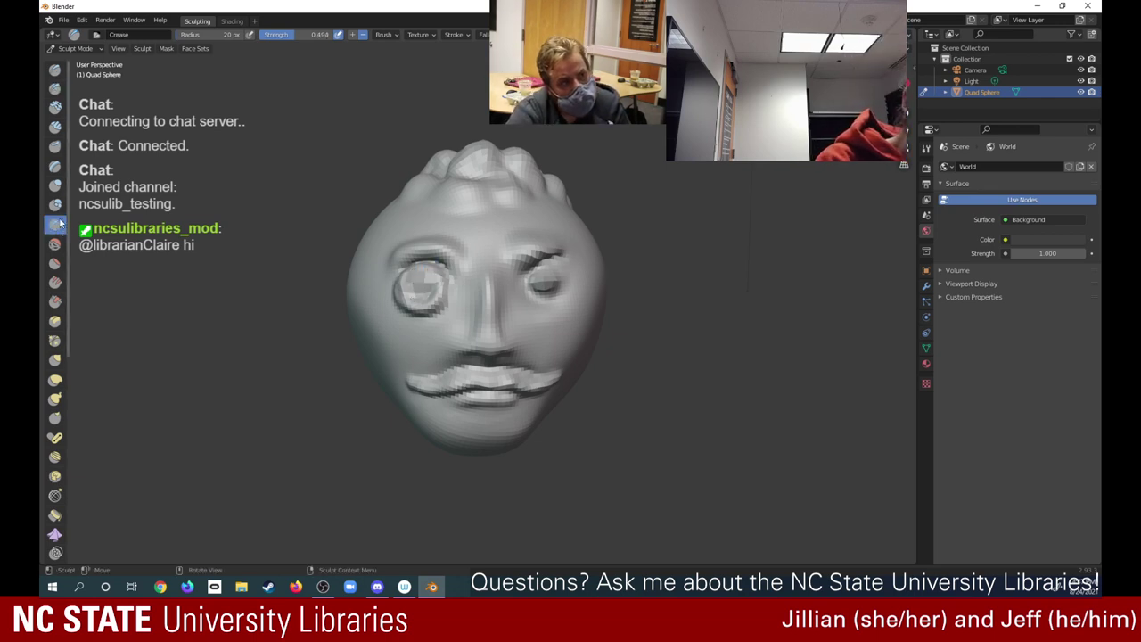
pyautogui.moveTo(419, 272)
pyautogui.mouseDown()
pyautogui.moveTo(414, 299)
pyautogui.moveTo(416, 282)
pyautogui.moveTo(427, 292)
pyautogui.moveTo(432, 284)
pyautogui.moveTo(417, 298)
pyautogui.moveTo(427, 296)
pyautogui.moveTo(409, 290)
pyautogui.moveTo(450, 270)
pyautogui.moveTo(408, 278)
pyautogui.moveTo(438, 287)
pyautogui.moveTo(450, 270)
pyautogui.mouseUp()
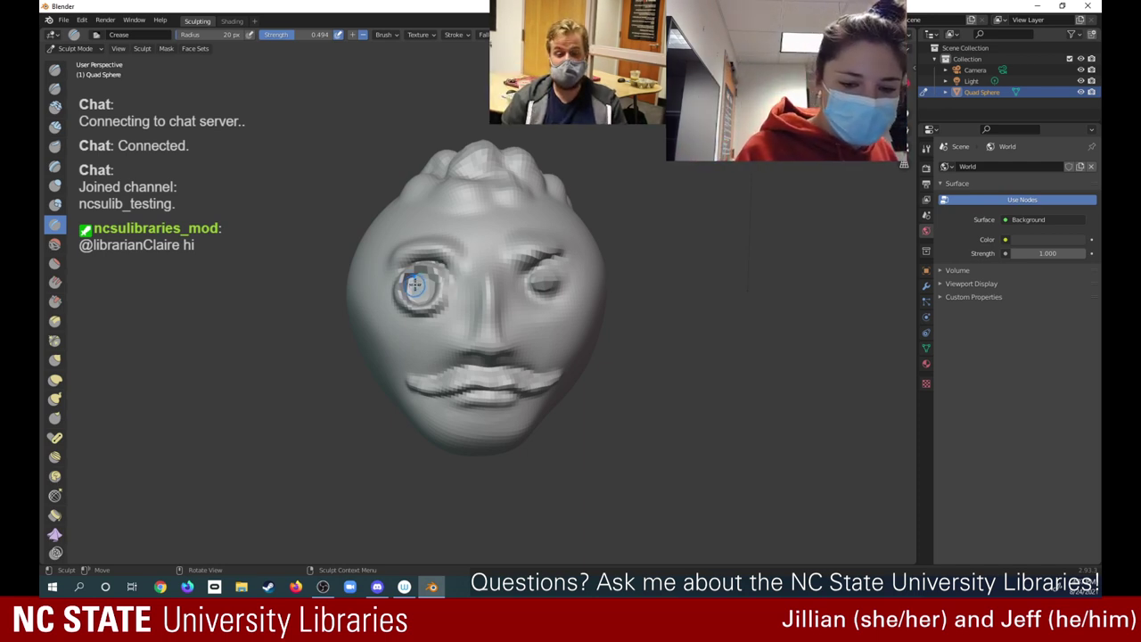
pyautogui.moveTo(416, 286)
pyautogui.mouseDown()
pyautogui.moveTo(425, 300)
pyautogui.moveTo(435, 287)
pyautogui.moveTo(419, 304)
pyautogui.moveTo(440, 267)
pyautogui.mouseUp()
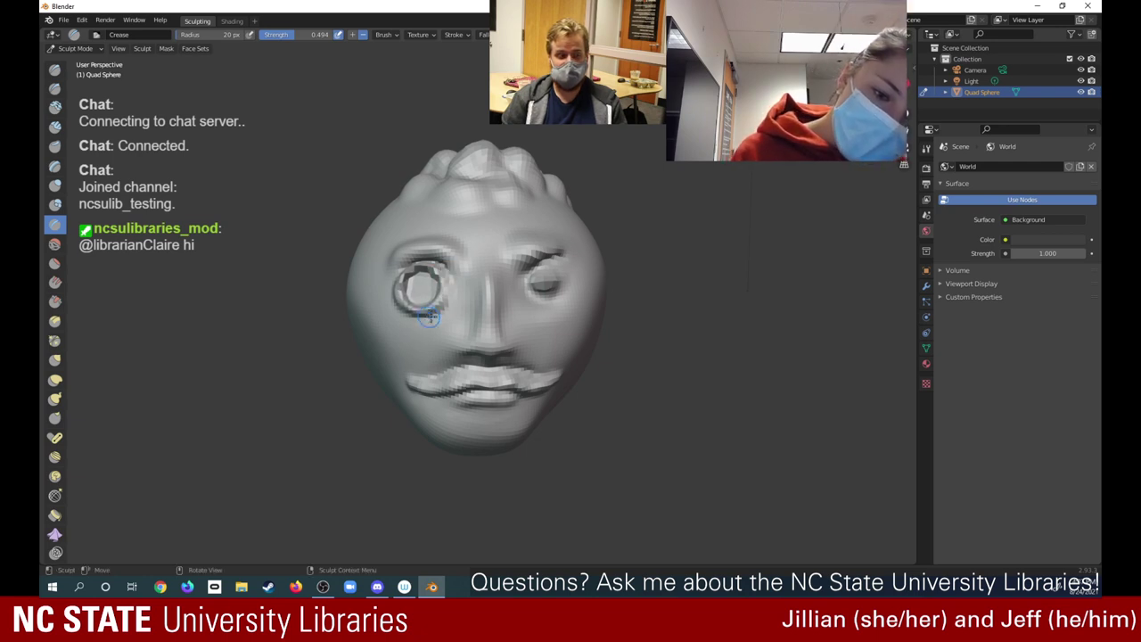
pyautogui.moveTo(430, 319)
pyautogui.mouseDown()
pyautogui.moveTo(396, 306)
pyautogui.moveTo(432, 318)
pyautogui.moveTo(447, 279)
pyautogui.moveTo(390, 292)
pyautogui.moveTo(405, 305)
pyautogui.moveTo(402, 274)
pyautogui.moveTo(392, 280)
pyautogui.moveTo(415, 265)
pyautogui.moveTo(457, 273)
pyautogui.mouseUp()
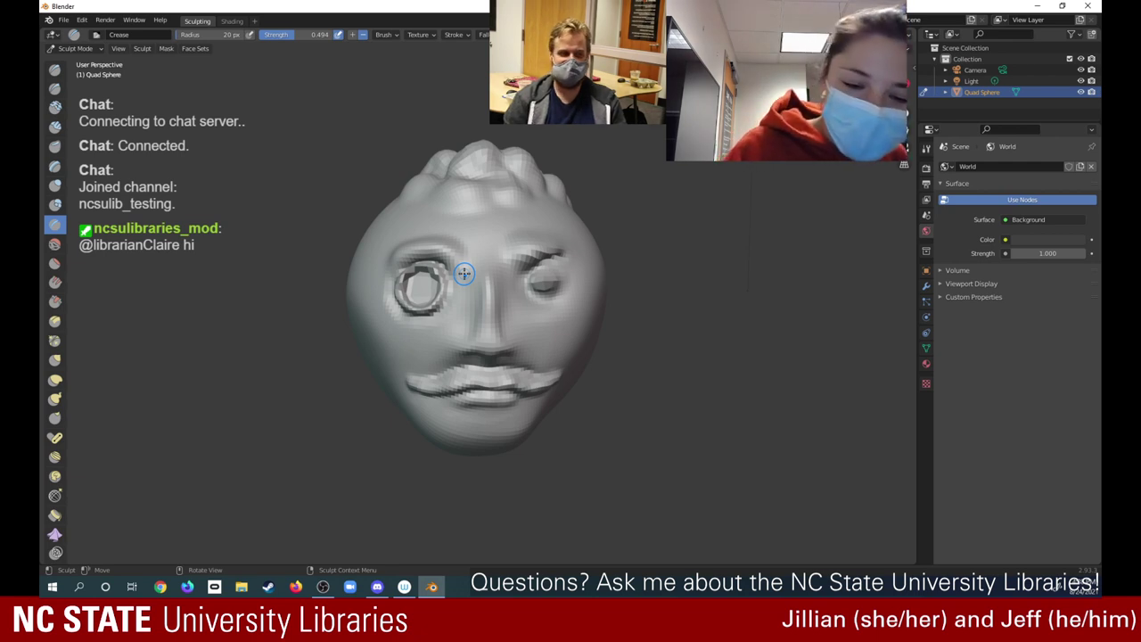
pyautogui.moveTo(419, 280)
pyautogui.mouseDown()
pyautogui.moveTo(410, 293)
pyautogui.moveTo(431, 278)
pyautogui.mouseUp()
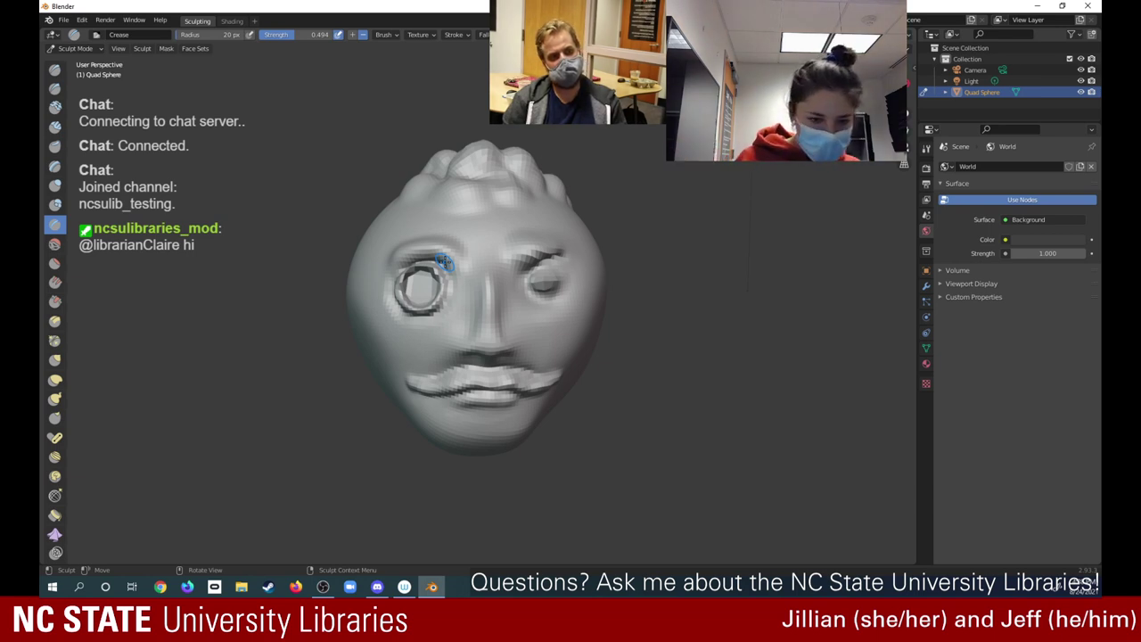
# Soften the skin along the lower edge of the eye ring with the Smooth brush at 20 px radius and 0.700 strength
pyautogui.click(54, 244)
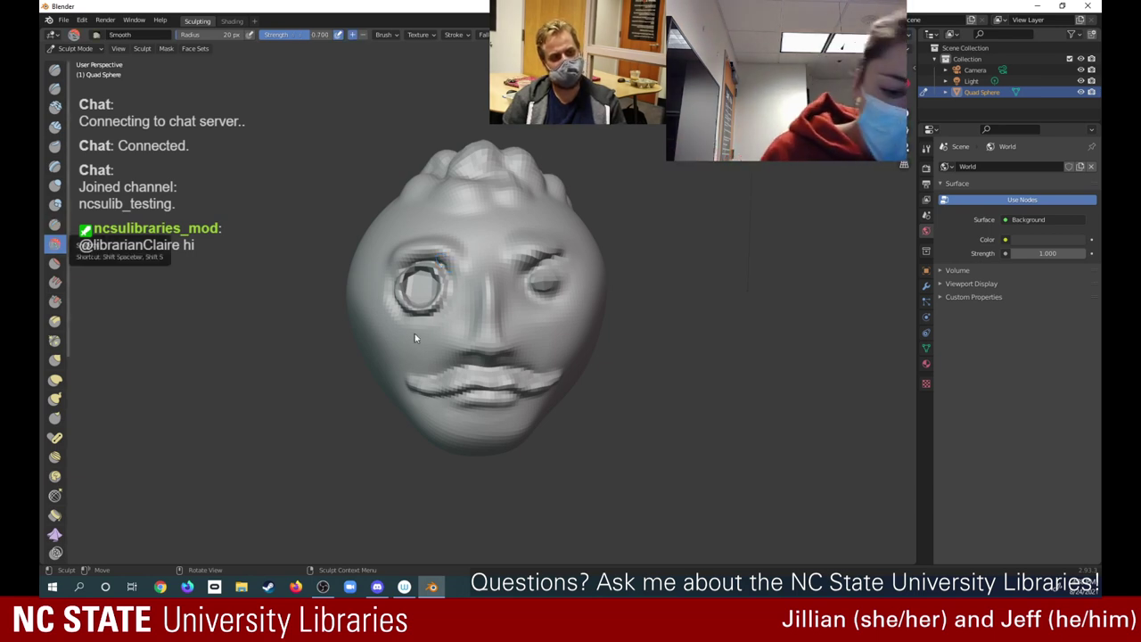
pyautogui.moveTo(421, 321); pyautogui.dragTo(419, 326)
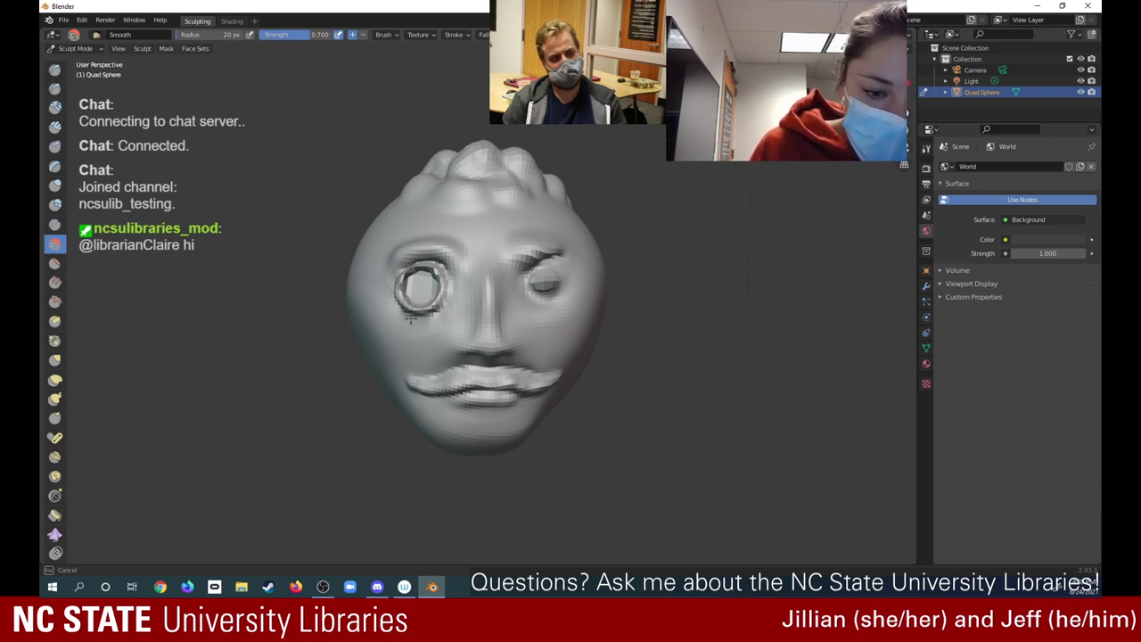
pyautogui.moveTo(430, 323); pyautogui.dragTo(418, 320)
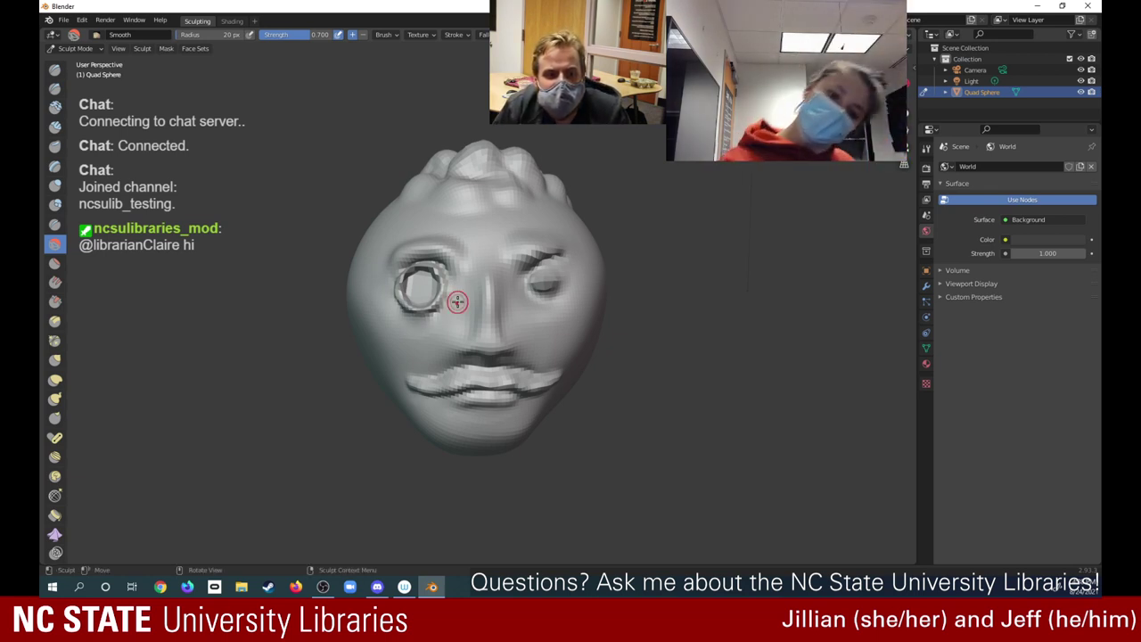
pyautogui.moveTo(424, 318); pyautogui.dragTo(439, 314)
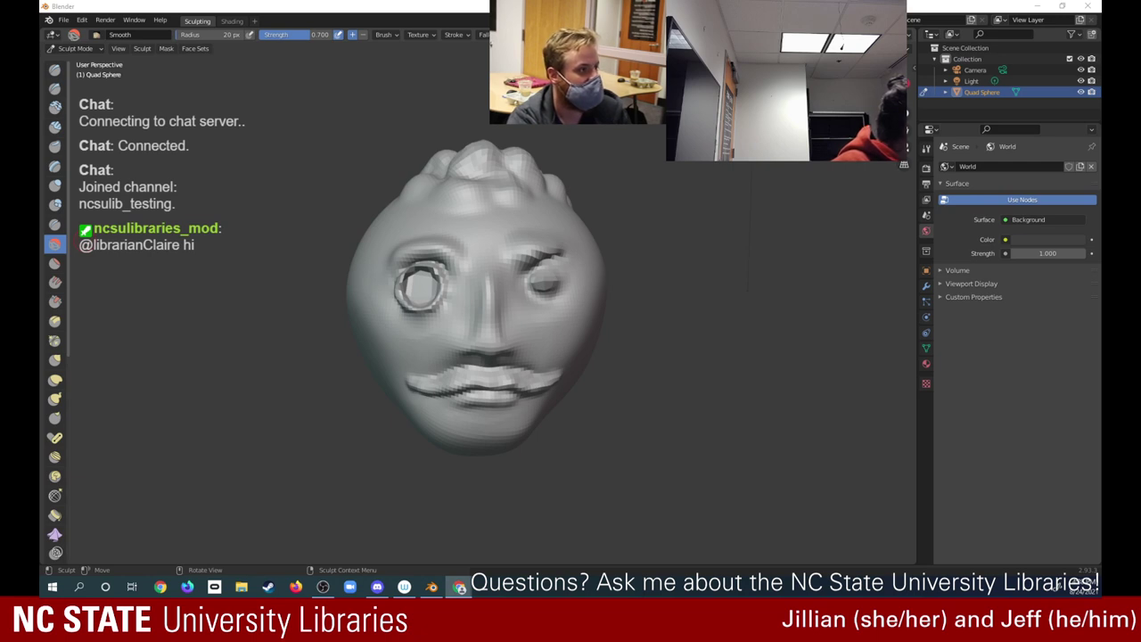
# Switch to the browser and read the museum article on quizzing glasses as a monocle reference, then put it away
pyautogui.moveTo(40, 71); pyautogui.dragTo(448, 65)
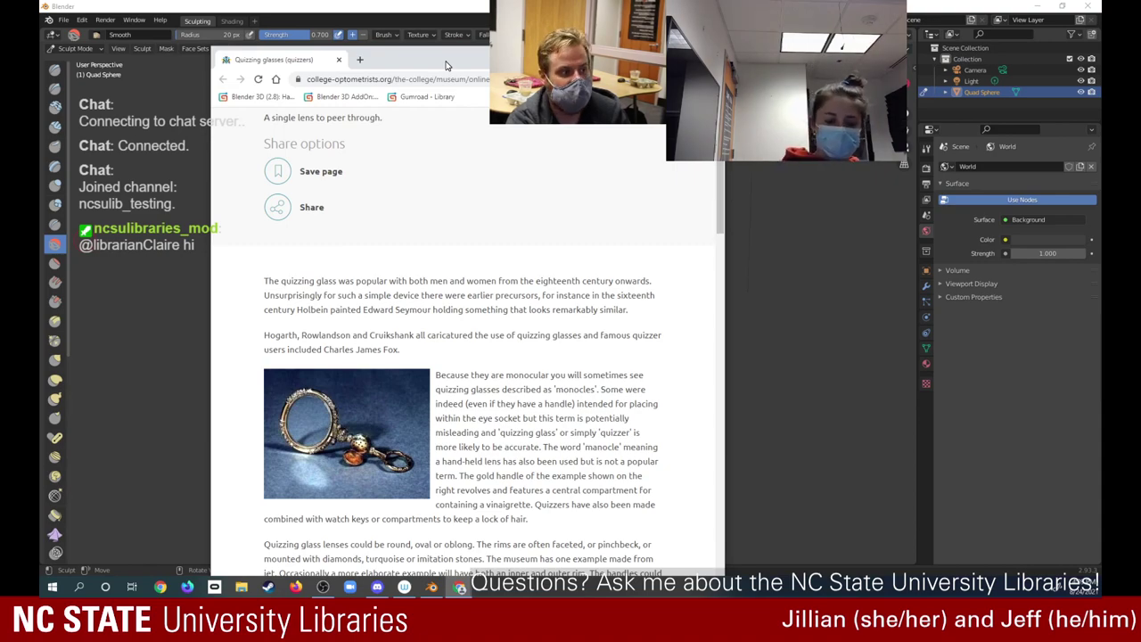
pyautogui.scroll(-6, 448, 234)
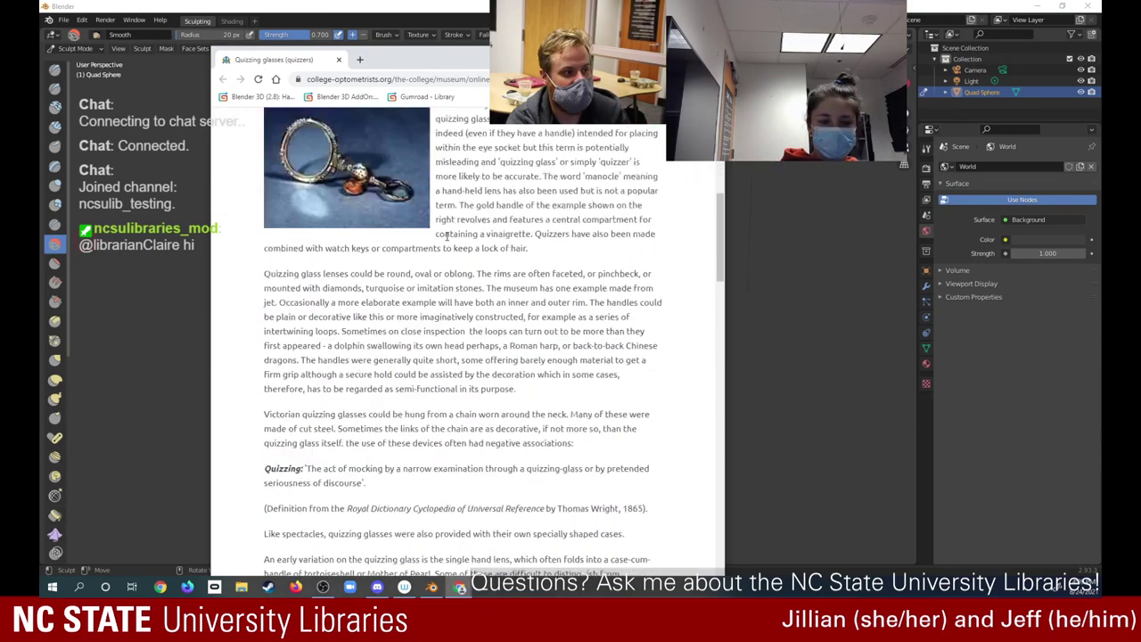
pyautogui.scroll(-1, 447, 235)
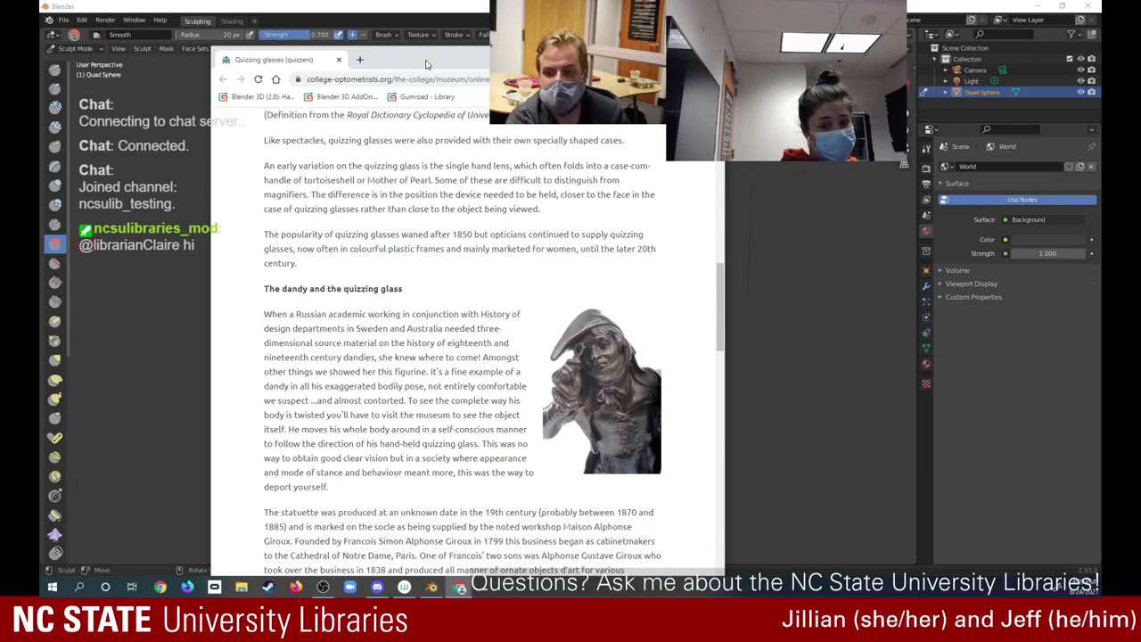
pyautogui.moveTo(426, 64); pyautogui.dragTo(0, 64)
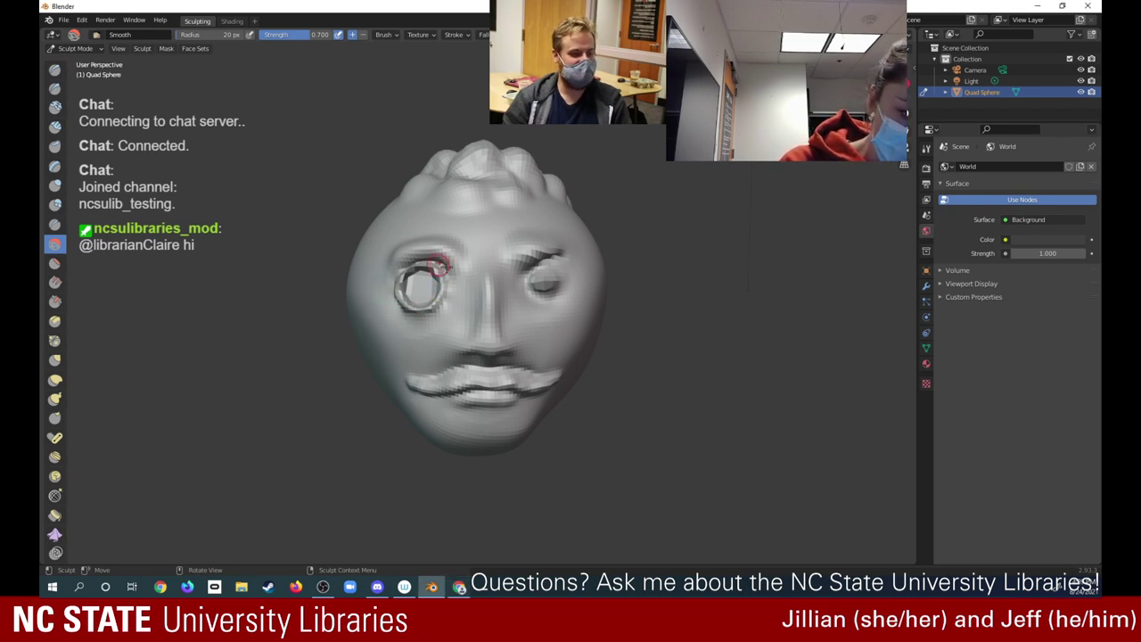
# Smooth the nose side of the eye ring at 0.700 strength, and set the Draw brush's strength to 0.263
pyautogui.moveTo(458, 293); pyautogui.dragTo(441, 305)
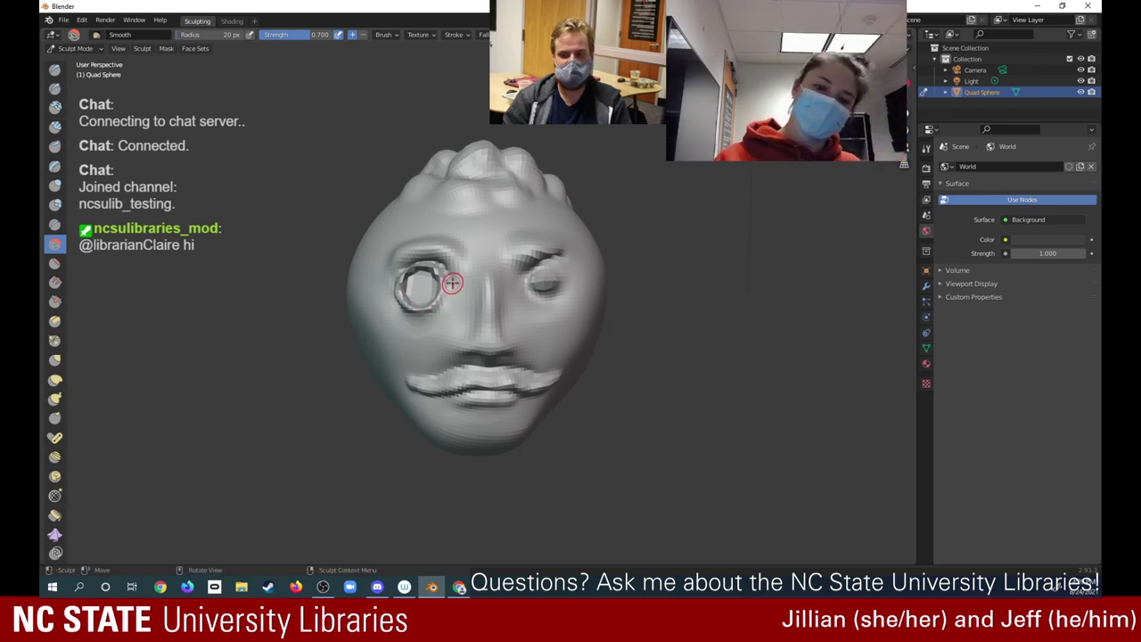
pyautogui.click(55, 71)
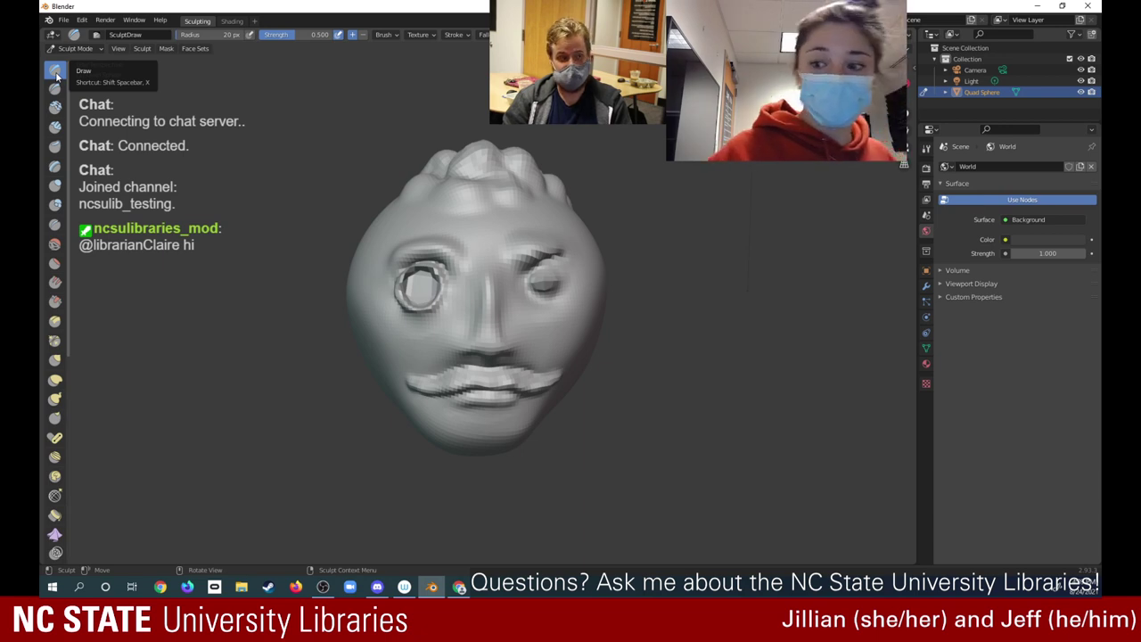
pyautogui.moveTo(831, 96); pyautogui.dragTo(924, 76, button='middle')
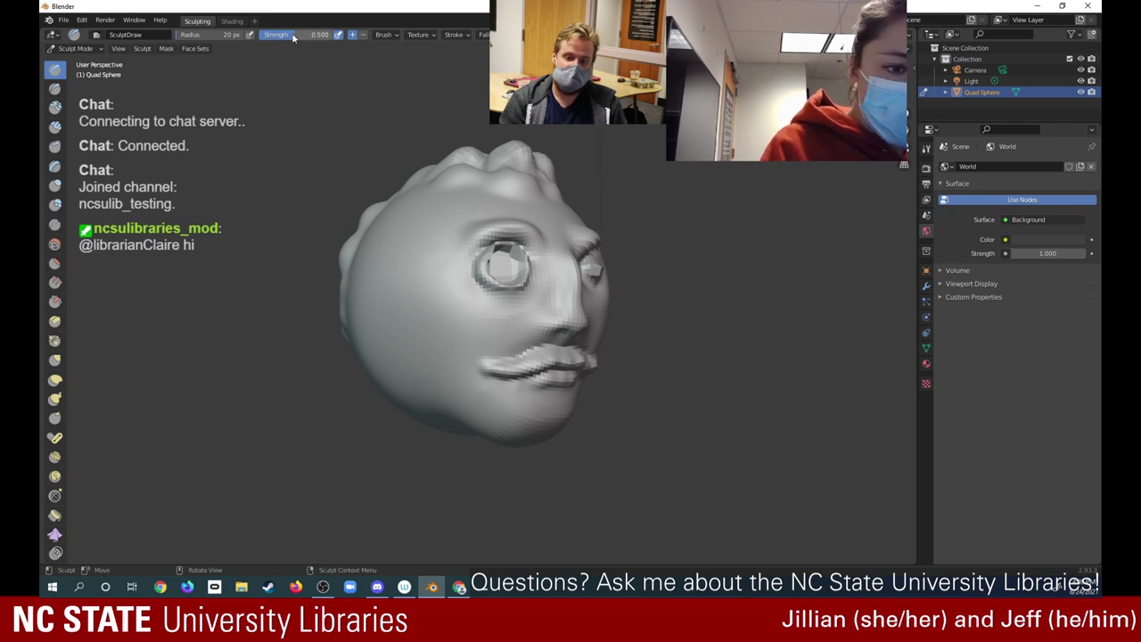
pyautogui.moveTo(293, 38); pyautogui.dragTo(276, 34)
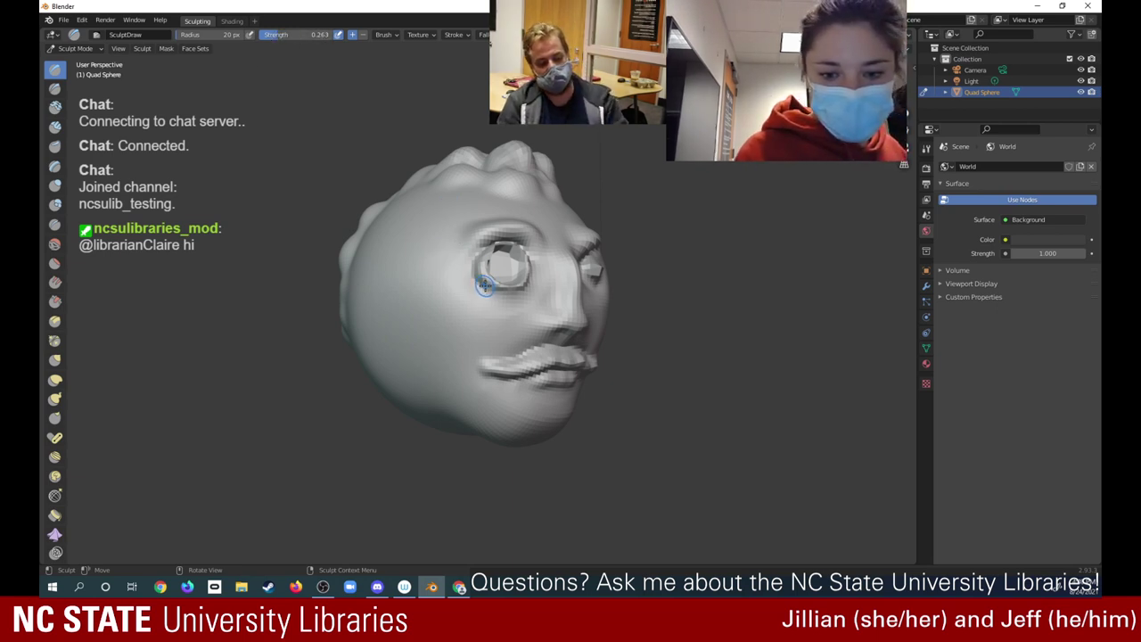
# Try drawing a thin monocle cord from the eye ring down the cheek at 0.263 strength, and undo the stroke
pyautogui.moveTo(490, 283)
pyautogui.mouseDown()
pyautogui.moveTo(439, 339)
pyautogui.moveTo(433, 359)
pyautogui.moveTo(476, 294)
pyautogui.moveTo(429, 368)
pyautogui.moveTo(438, 341)
pyautogui.moveTo(482, 299)
pyautogui.moveTo(431, 358)
pyautogui.moveTo(454, 318)
pyautogui.mouseUp()
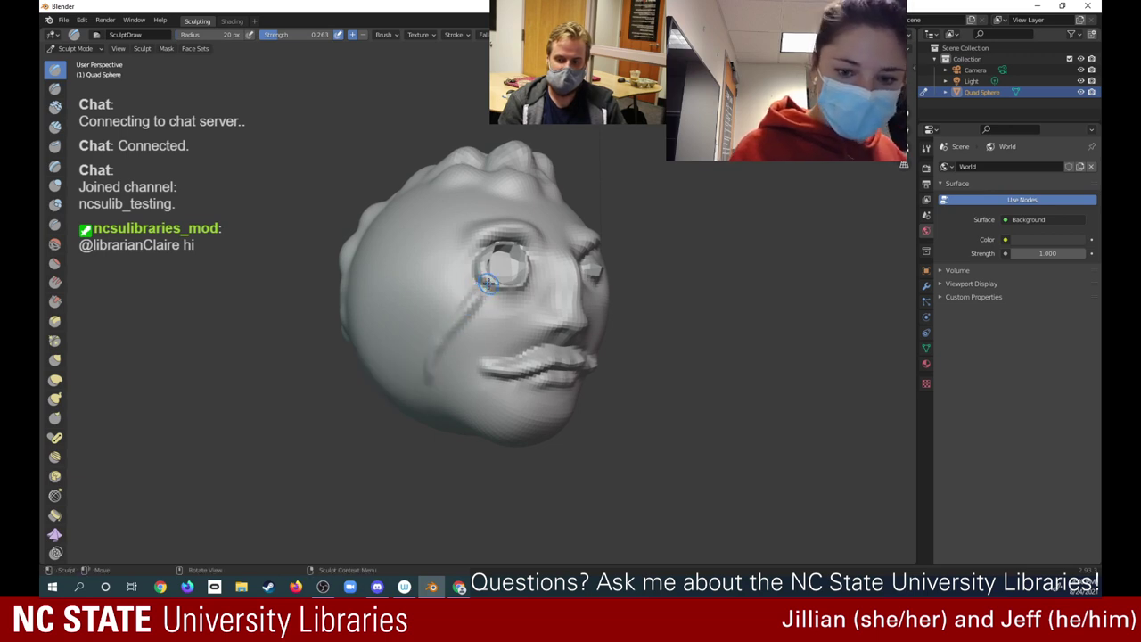
pyautogui.moveTo(488, 283); pyautogui.dragTo(427, 289, button='middle')
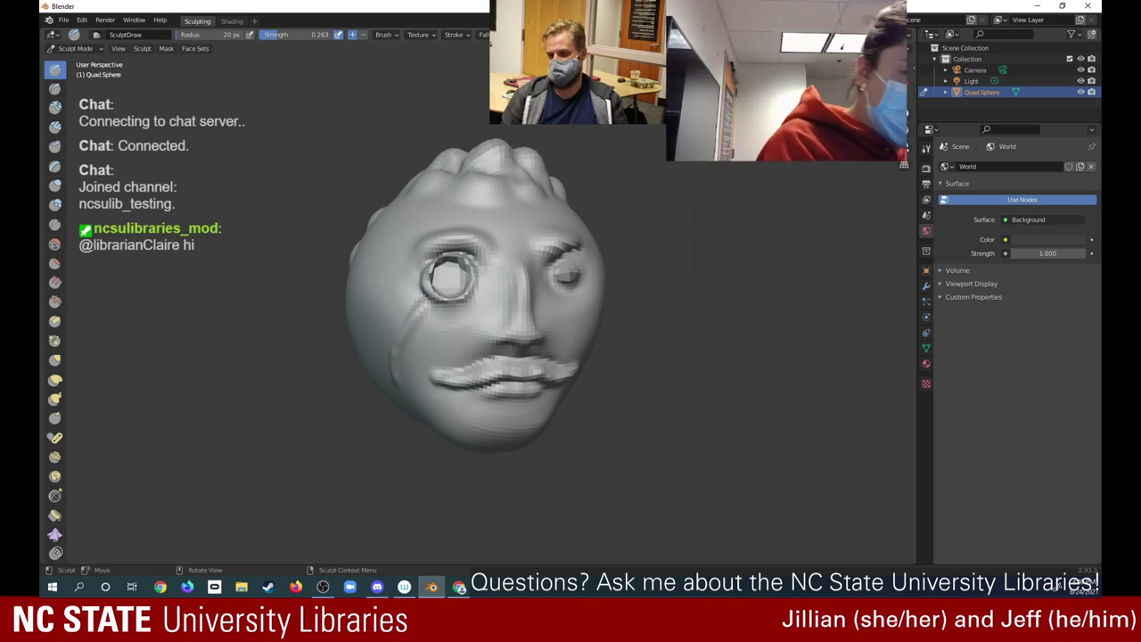
pyautogui.click(82, 20)
pyautogui.click(103, 35)
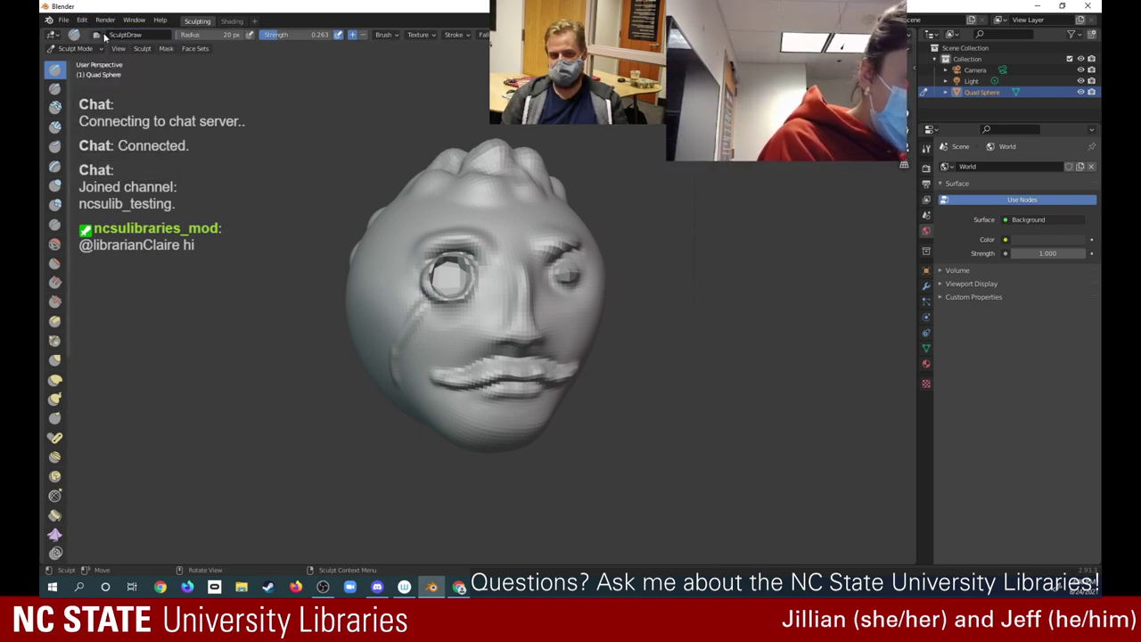
pyautogui.click(81, 19)
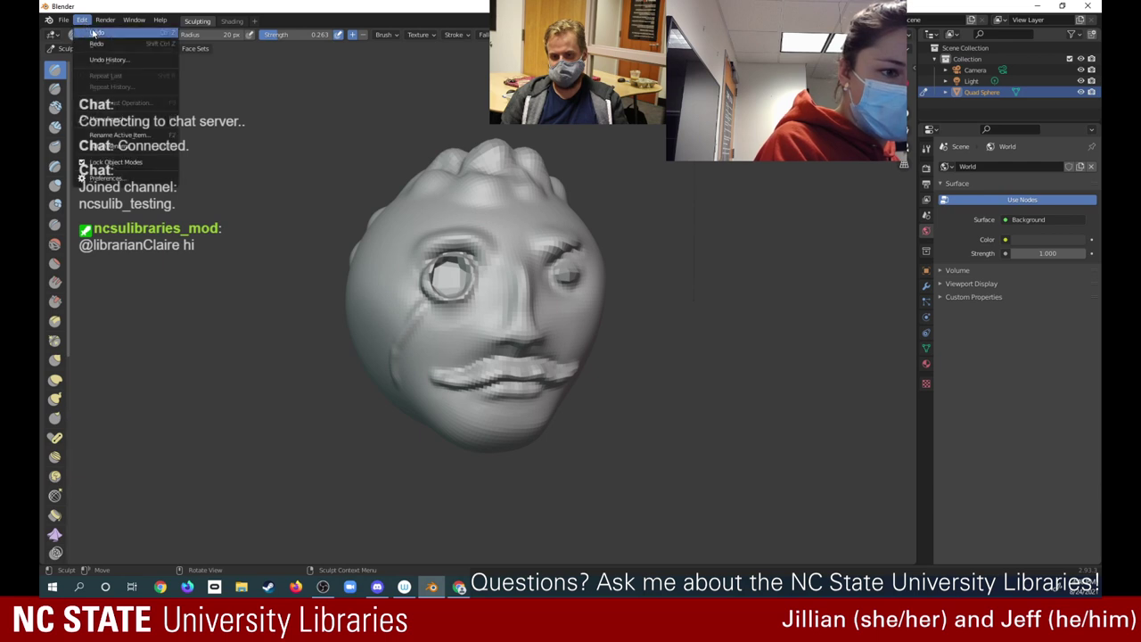
pyautogui.click(93, 36)
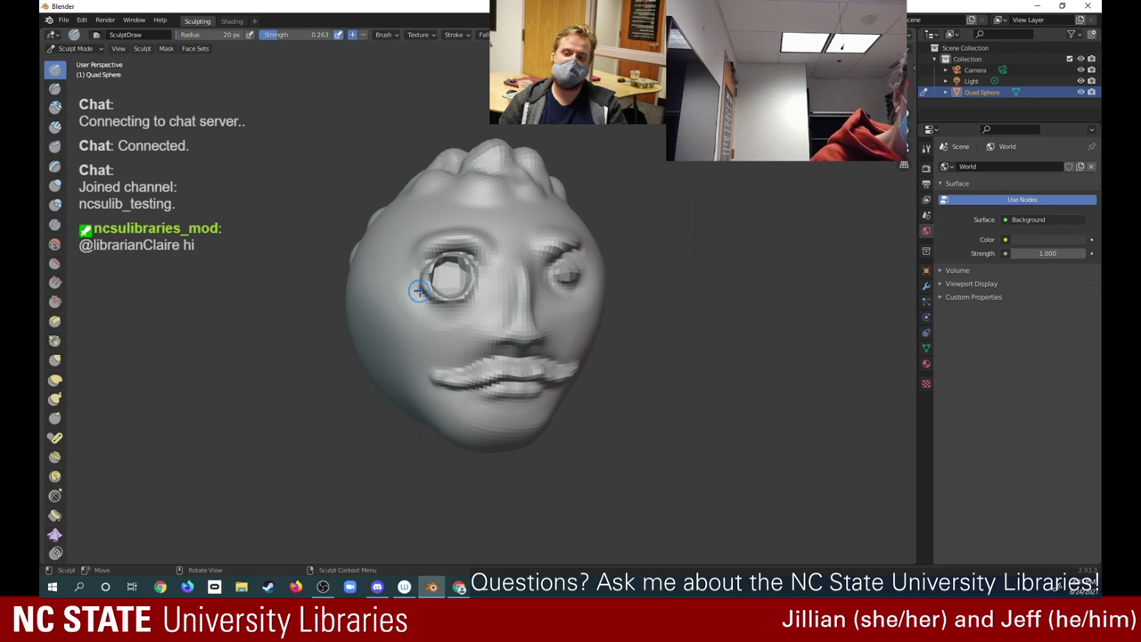
# Sculpt a raised monocle chain curving from the ring around the eye across the cheek with the Draw brush
pyautogui.moveTo(419, 291)
pyautogui.mouseDown()
pyautogui.moveTo(380, 316)
pyautogui.moveTo(388, 309)
pyautogui.mouseUp()
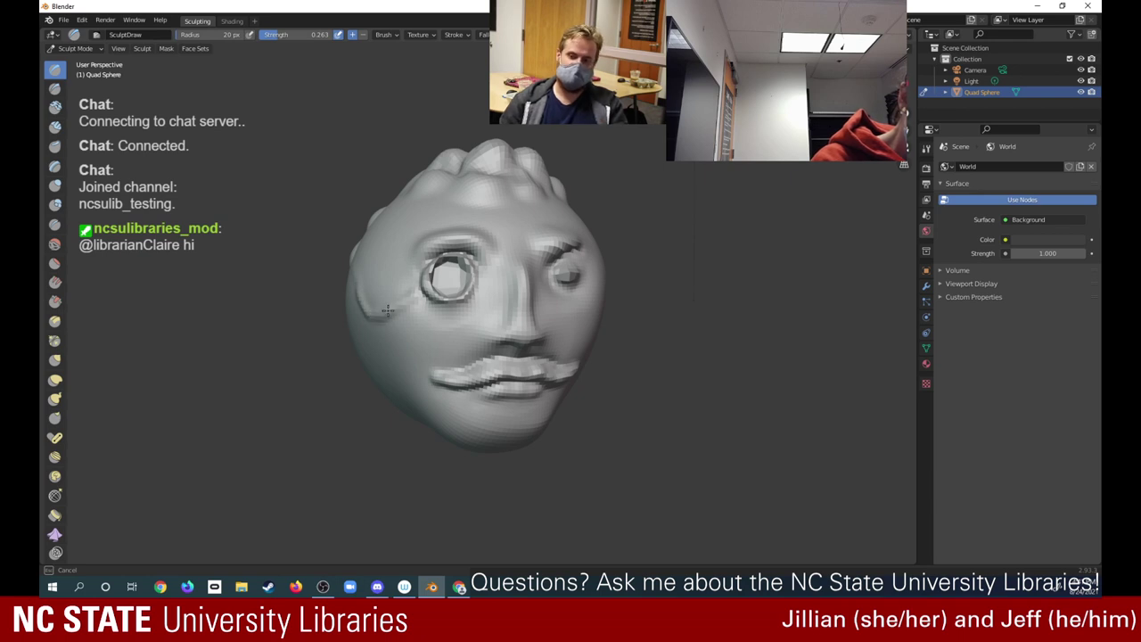
pyautogui.moveTo(403, 303); pyautogui.dragTo(408, 287)
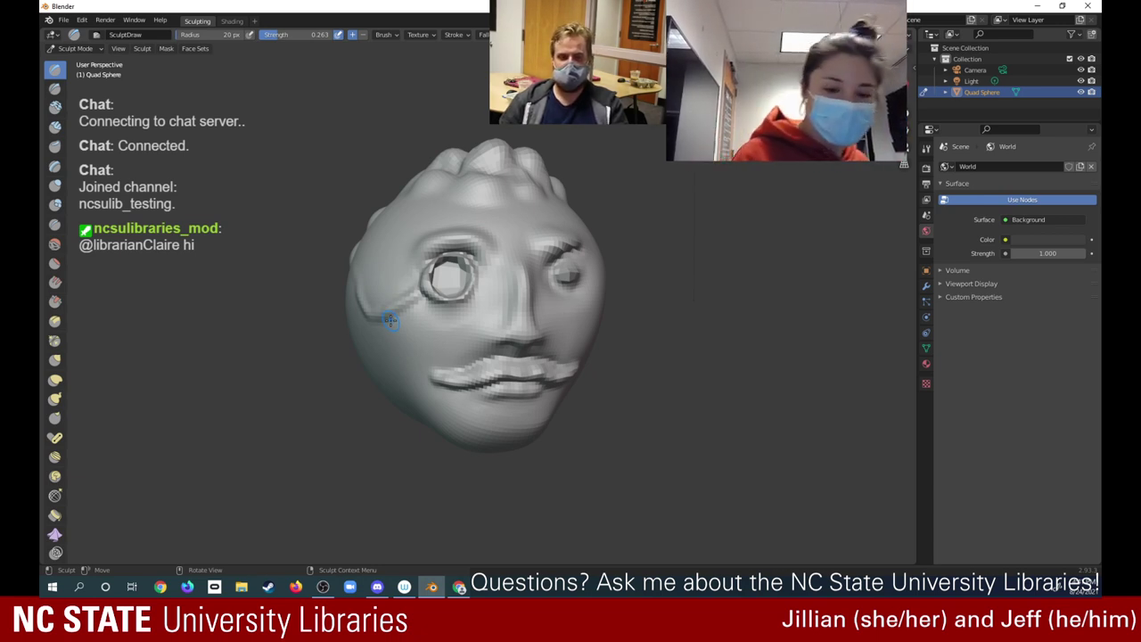
pyautogui.moveTo(398, 300)
pyautogui.mouseDown()
pyautogui.moveTo(362, 312)
pyautogui.moveTo(357, 285)
pyautogui.moveTo(372, 311)
pyautogui.moveTo(418, 282)
pyautogui.moveTo(428, 298)
pyautogui.mouseUp()
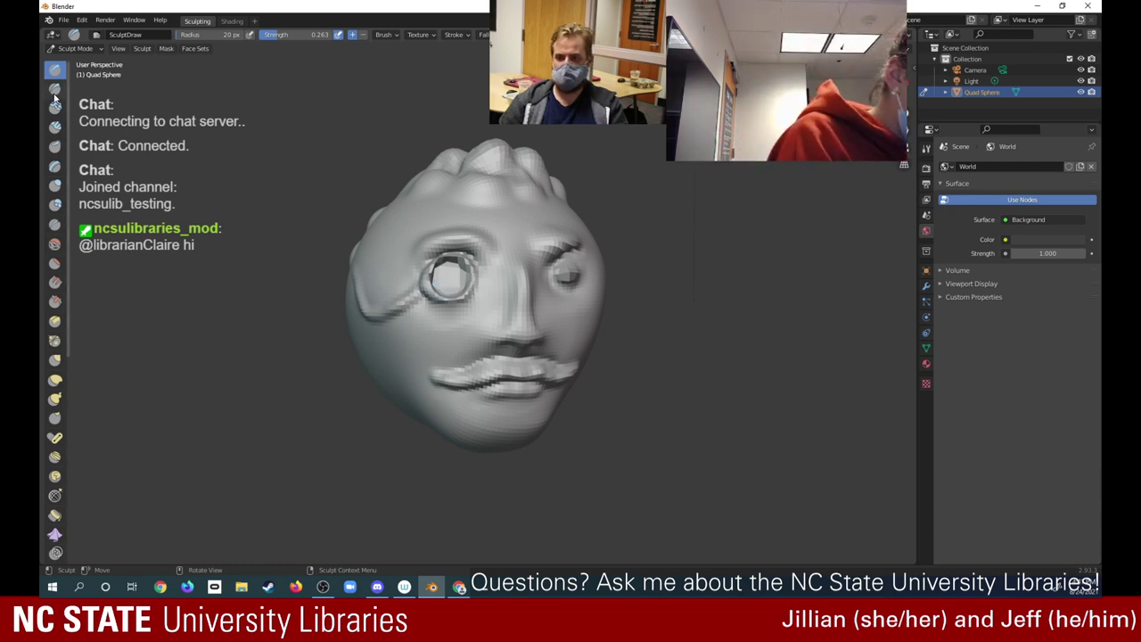
# Try to sharpen the monocle chain with the Draw Sharp brush at strength 0.715, then undo it
pyautogui.click(54, 89)
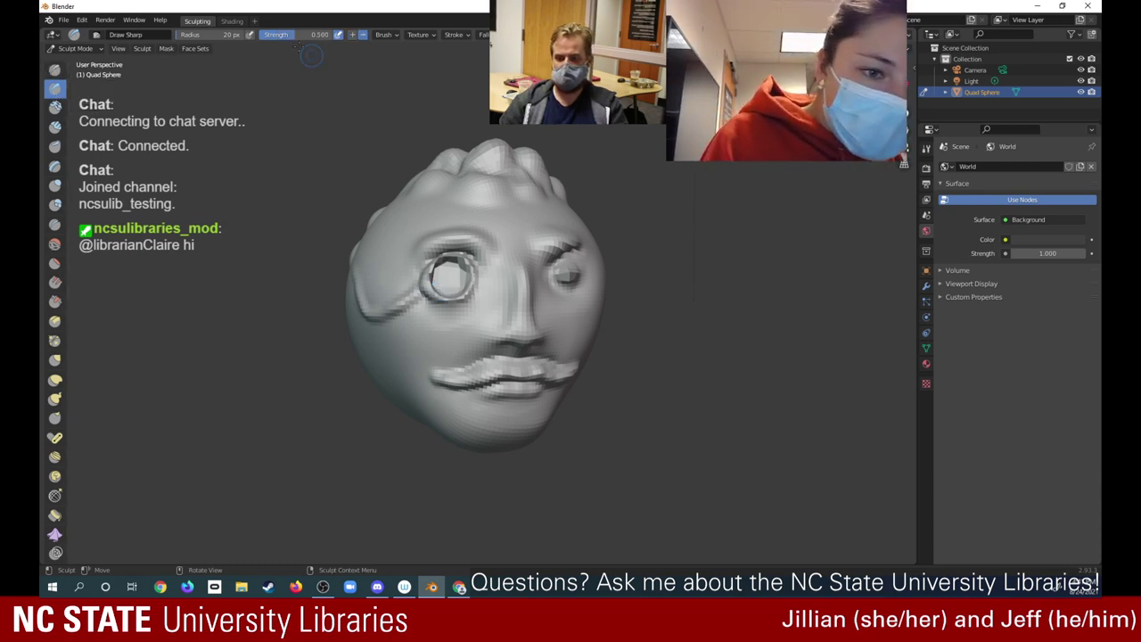
pyautogui.moveTo(301, 37); pyautogui.dragTo(317, 37)
pyautogui.moveTo(397, 304)
pyautogui.mouseDown()
pyautogui.moveTo(362, 317)
pyautogui.moveTo(353, 291)
pyautogui.moveTo(369, 312)
pyautogui.mouseUp()
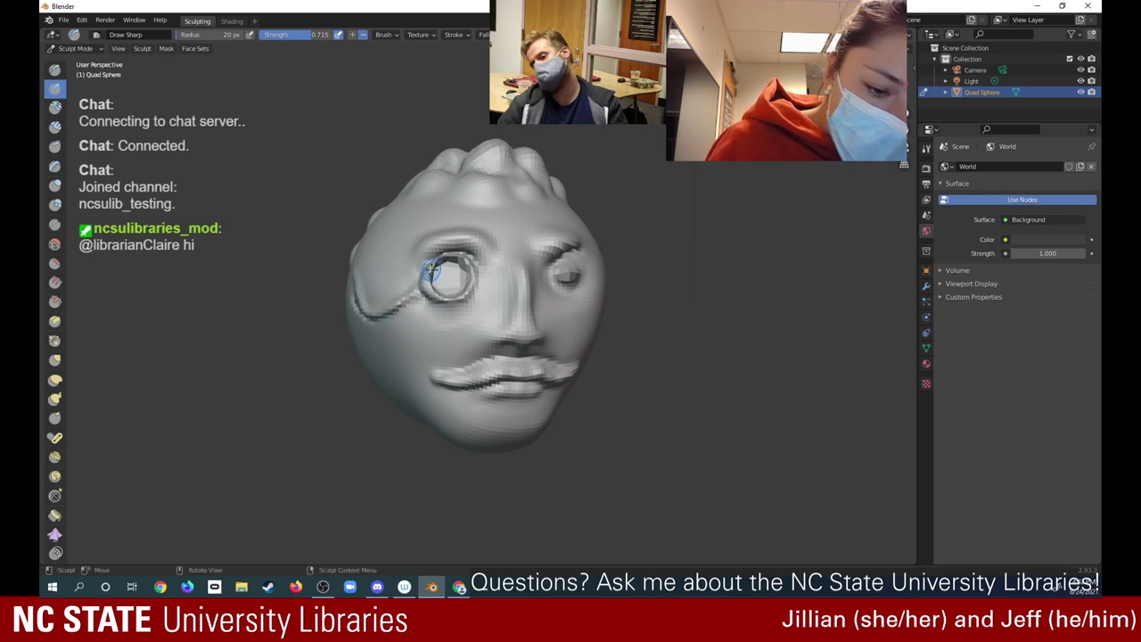
pyautogui.moveTo(432, 270)
pyautogui.mouseDown(button='middle')
pyautogui.moveTo(419, 270)
pyautogui.moveTo(481, 267)
pyautogui.moveTo(381, 270)
pyautogui.moveTo(457, 267)
pyautogui.moveTo(402, 293)
pyautogui.moveTo(473, 284)
pyautogui.mouseUp(button='middle')
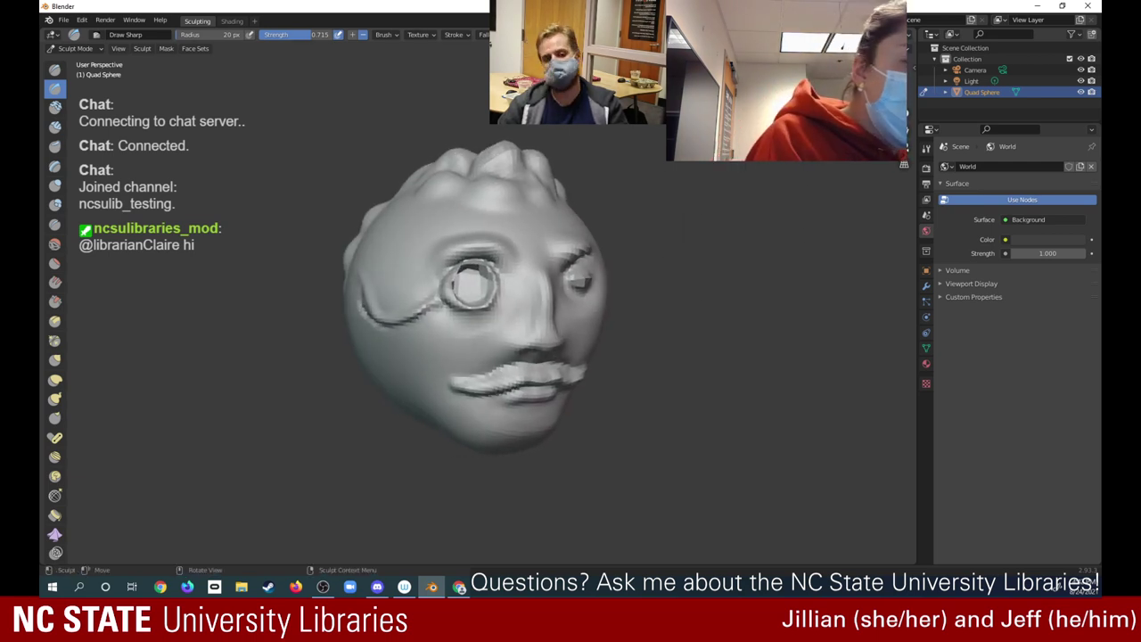
pyautogui.click(83, 21)
pyautogui.click(82, 33)
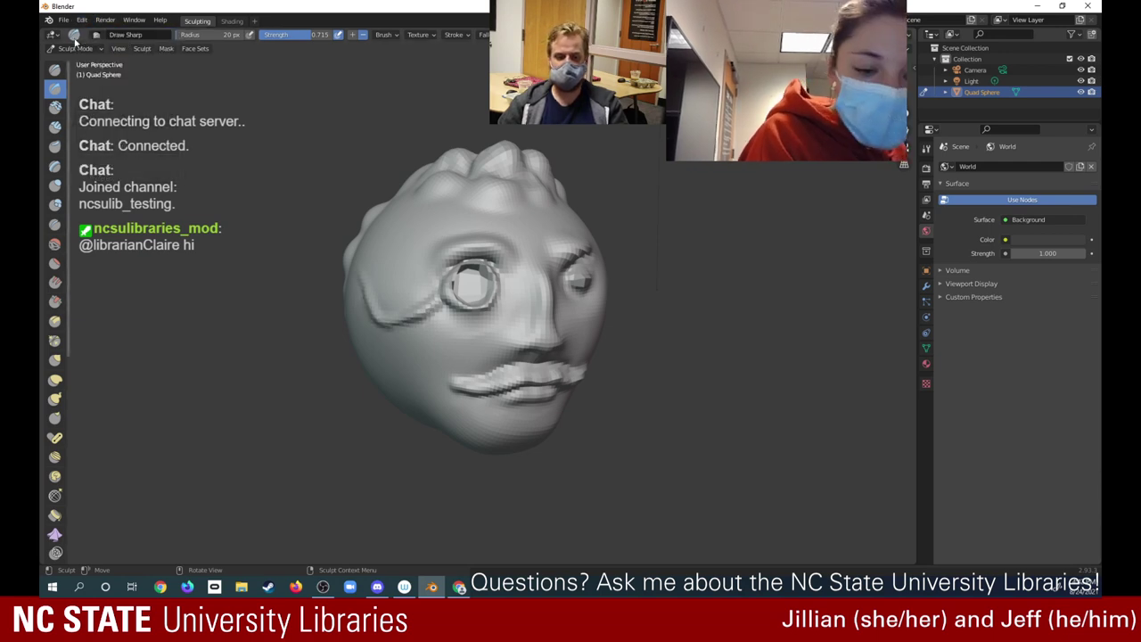
# Define the monocle chain on the side of the face with a Crease brush stroke
pyautogui.click(55, 227)
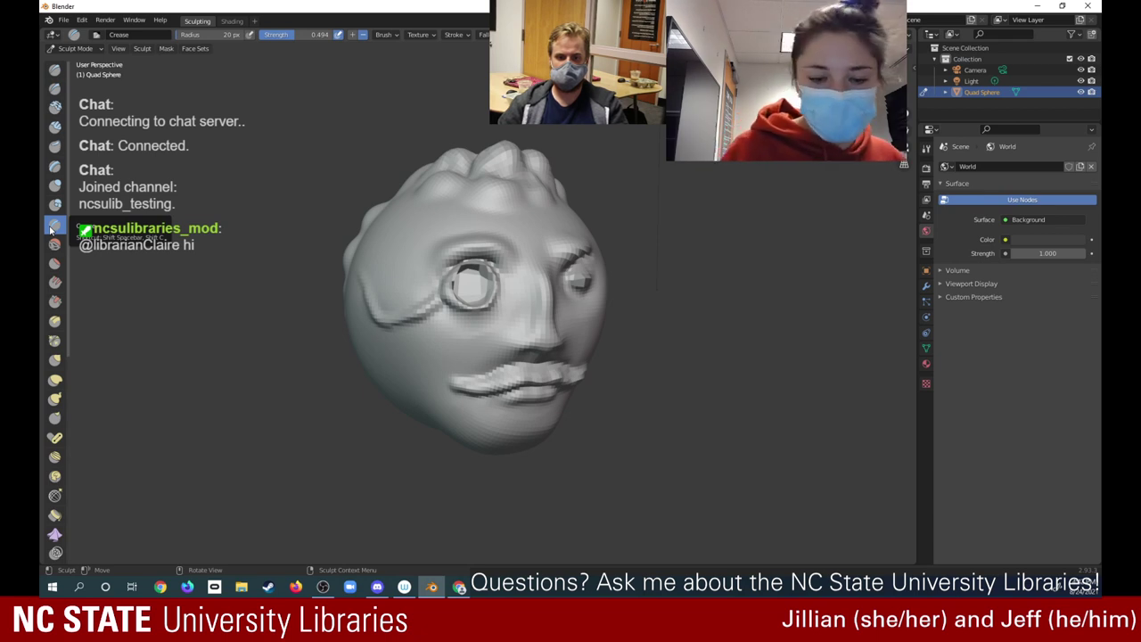
pyautogui.moveTo(392, 332)
pyautogui.mouseDown()
pyautogui.moveTo(431, 312)
pyautogui.moveTo(378, 325)
pyautogui.moveTo(360, 283)
pyautogui.moveTo(397, 313)
pyautogui.moveTo(386, 314)
pyautogui.moveTo(426, 301)
pyautogui.moveTo(380, 312)
pyautogui.moveTo(365, 276)
pyautogui.mouseUp()
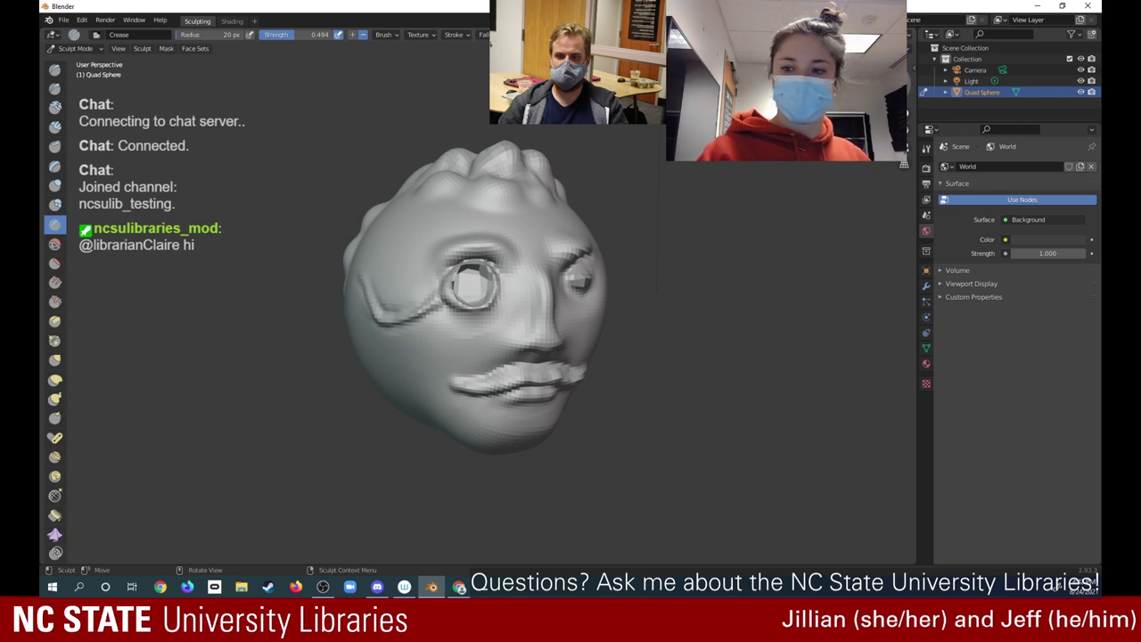
pyautogui.moveTo(577, 374); pyautogui.dragTo(508, 377, button='middle')
pyautogui.moveTo(419, 300); pyautogui.dragTo(414, 300, button='middle')
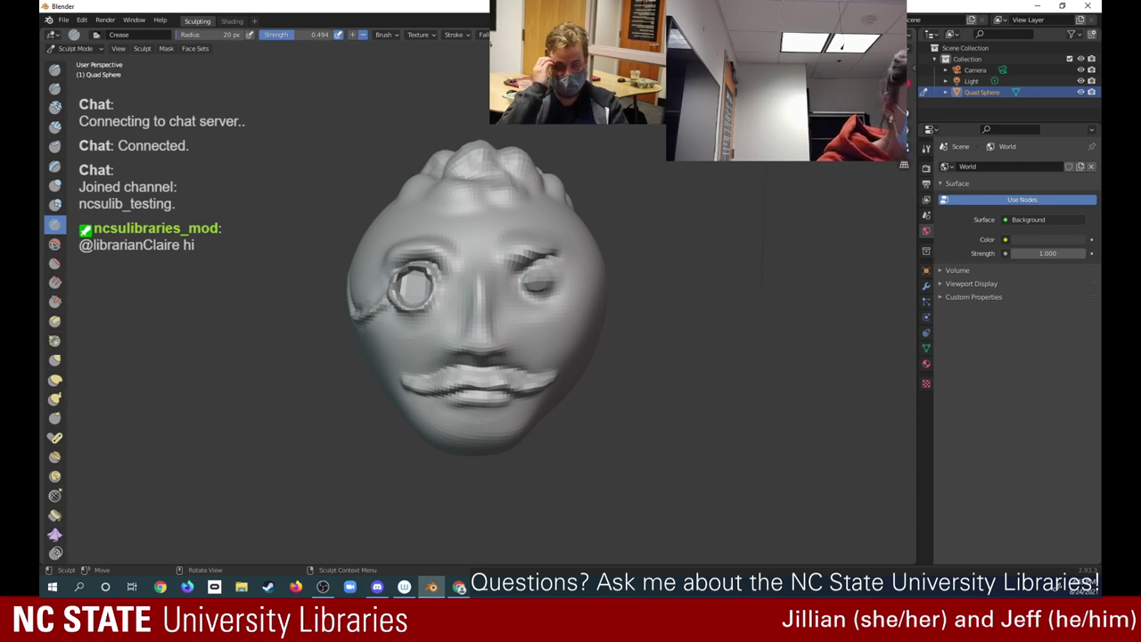
# Work the lens surface inside the monocle ring with the Draw, Inflate/Deflate and Draw Sharp brushes, ending on the Crease brush
pyautogui.click(56, 72)
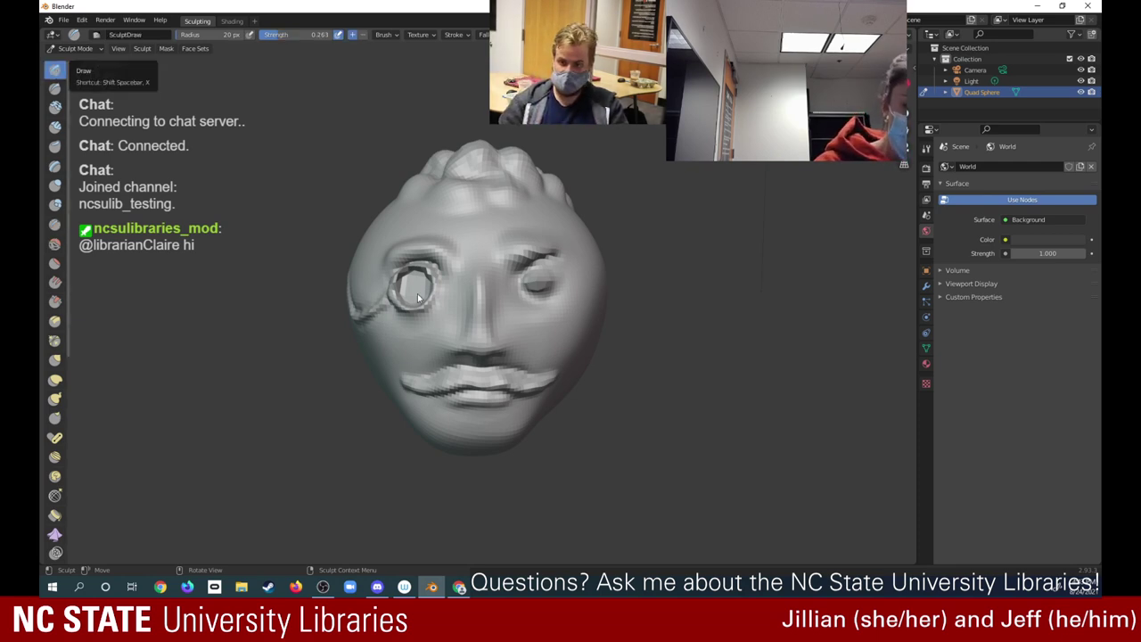
pyautogui.moveTo(415, 284)
pyautogui.mouseDown()
pyautogui.moveTo(405, 287)
pyautogui.moveTo(416, 284)
pyautogui.mouseUp()
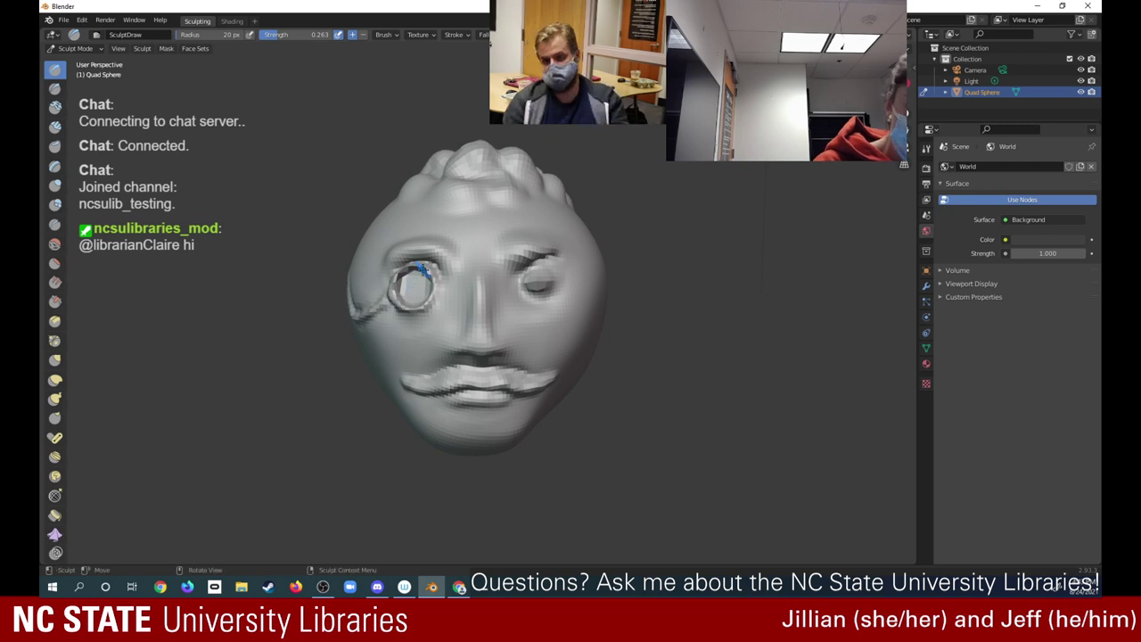
pyautogui.click(55, 185)
pyautogui.moveTo(414, 287); pyautogui.dragTo(418, 284)
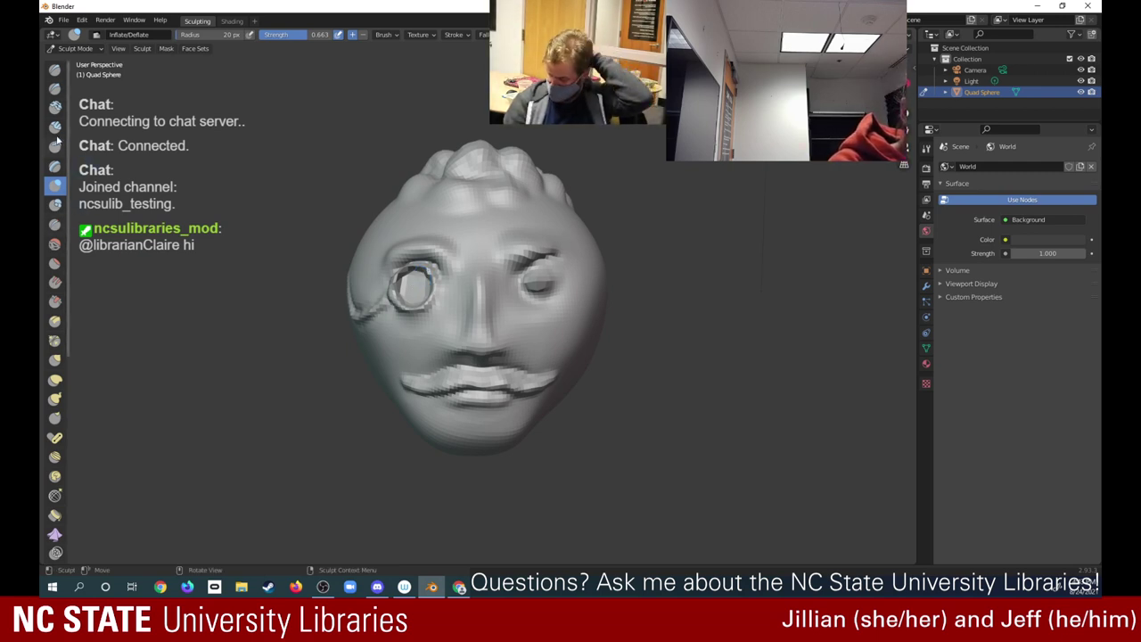
pyautogui.click(54, 88)
pyautogui.moveTo(413, 286)
pyautogui.mouseDown()
pyautogui.moveTo(403, 260)
pyautogui.moveTo(412, 283)
pyautogui.mouseUp()
pyautogui.click(54, 224)
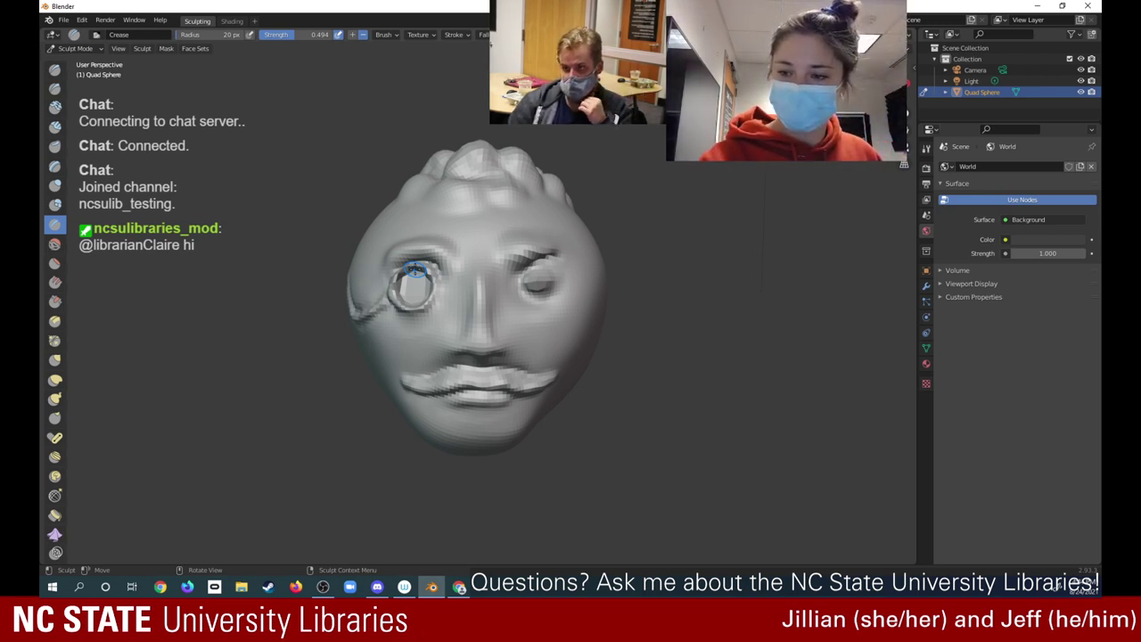
# Sculpt the curved outline of an ear on the side of the head opposite the monocle with the Draw brush
pyautogui.moveTo(415, 270)
pyautogui.mouseDown(button='middle')
pyautogui.moveTo(335, 272)
pyautogui.moveTo(415, 272)
pyautogui.mouseUp(button='middle')
pyautogui.click(56, 69)
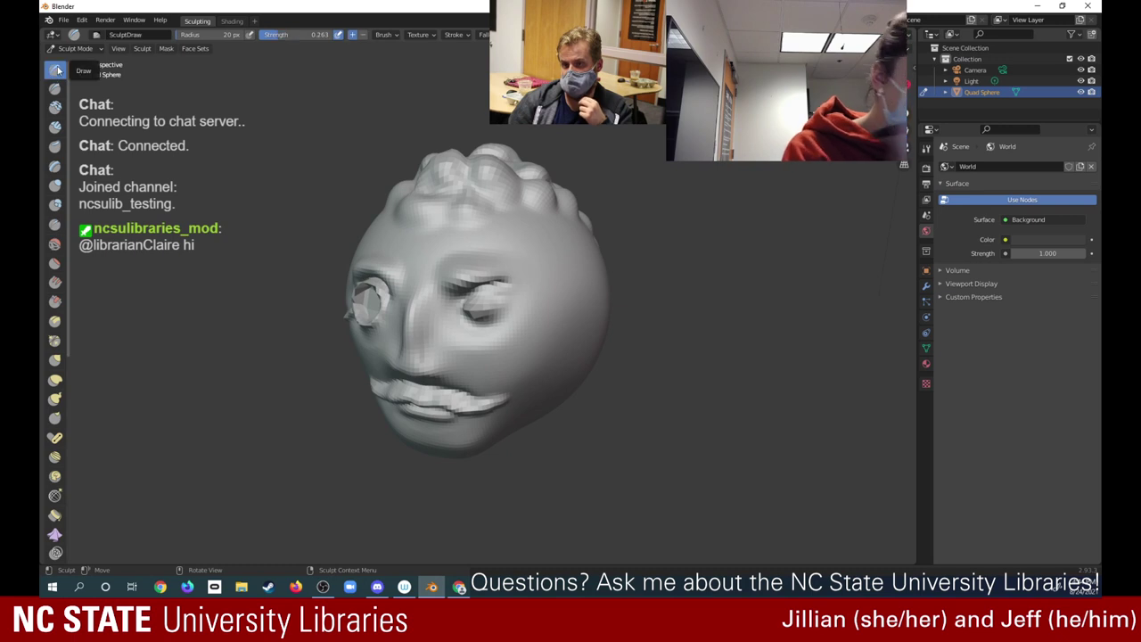
pyautogui.moveTo(415, 272); pyautogui.dragTo(343, 271, button='middle')
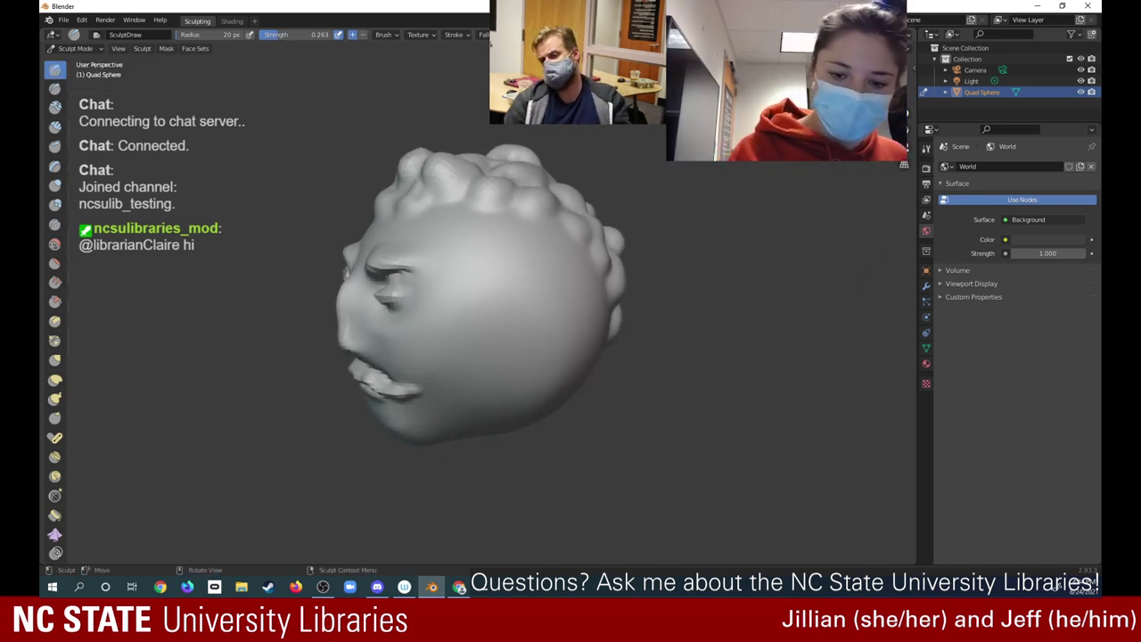
pyautogui.moveTo(516, 300)
pyautogui.mouseDown()
pyautogui.moveTo(535, 299)
pyautogui.moveTo(542, 309)
pyautogui.moveTo(514, 296)
pyautogui.moveTo(543, 318)
pyautogui.moveTo(518, 357)
pyautogui.moveTo(542, 301)
pyautogui.moveTo(515, 354)
pyautogui.moveTo(523, 344)
pyautogui.mouseUp()
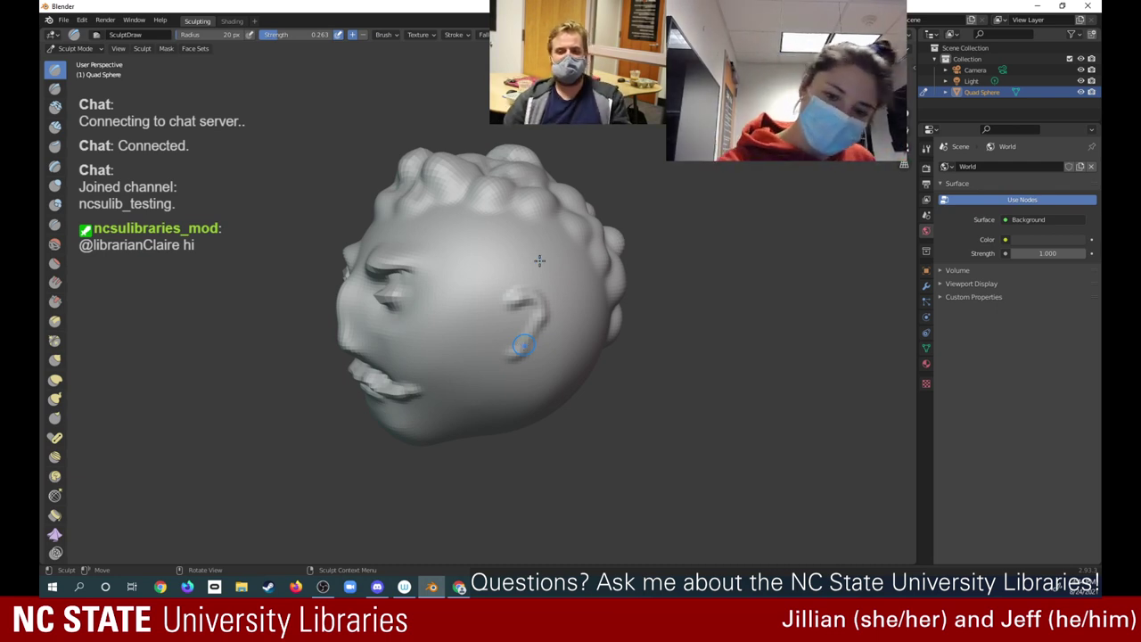
pyautogui.moveTo(521, 321)
pyautogui.mouseDown()
pyautogui.moveTo(519, 300)
pyautogui.moveTo(535, 300)
pyautogui.moveTo(524, 321)
pyautogui.mouseUp()
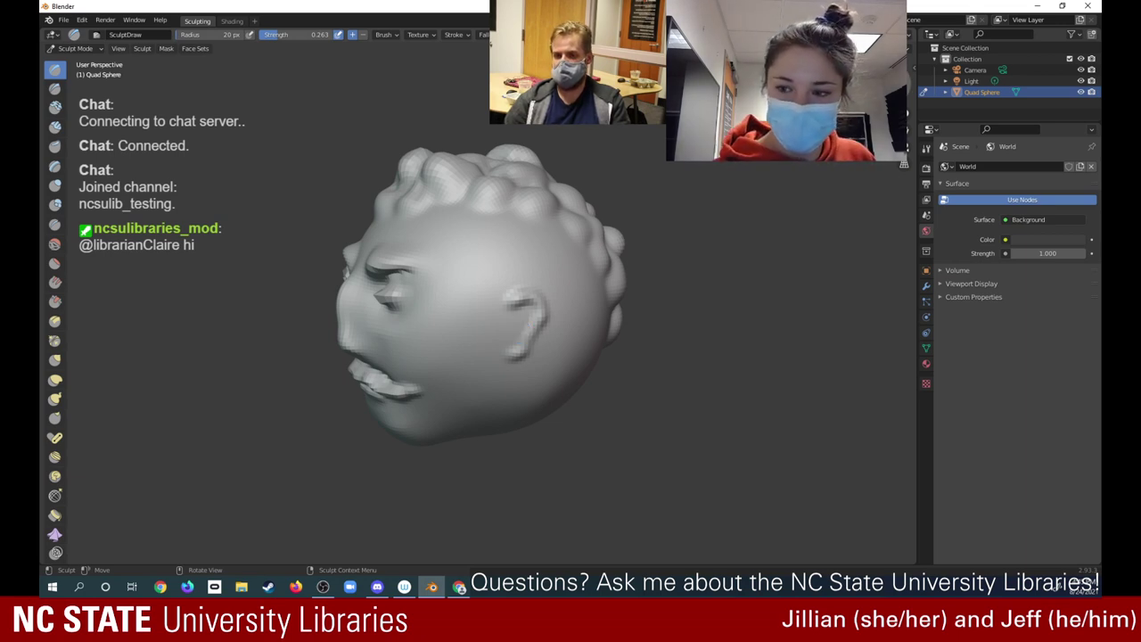
pyautogui.moveTo(520, 331); pyautogui.dragTo(608, 330, button='middle')
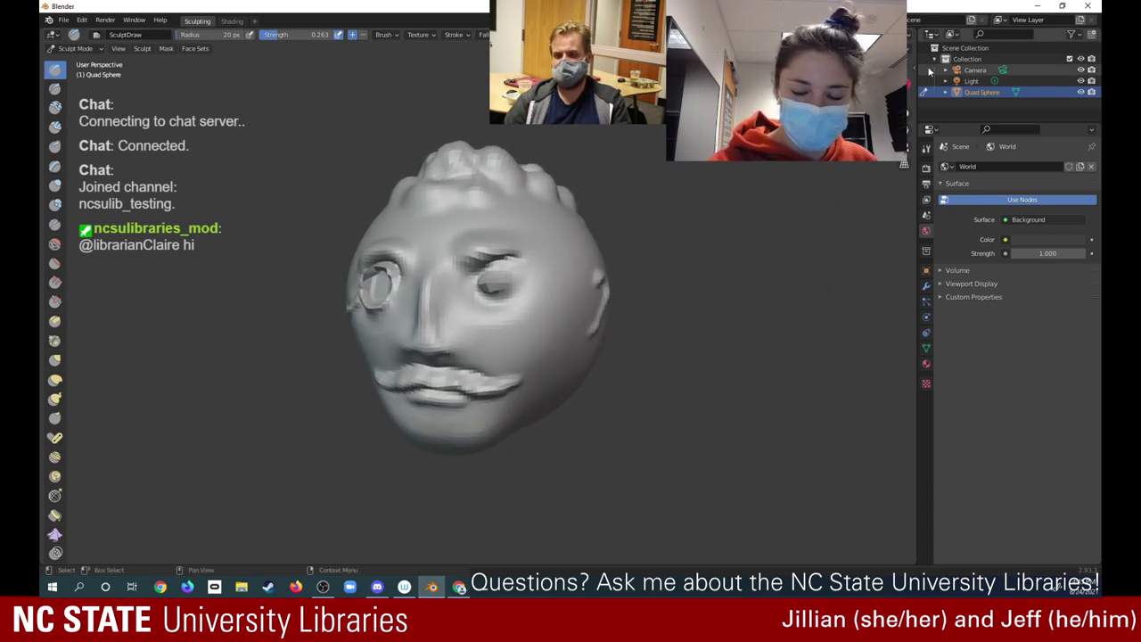
pyautogui.moveTo(598, 284); pyautogui.dragTo(601, 278)
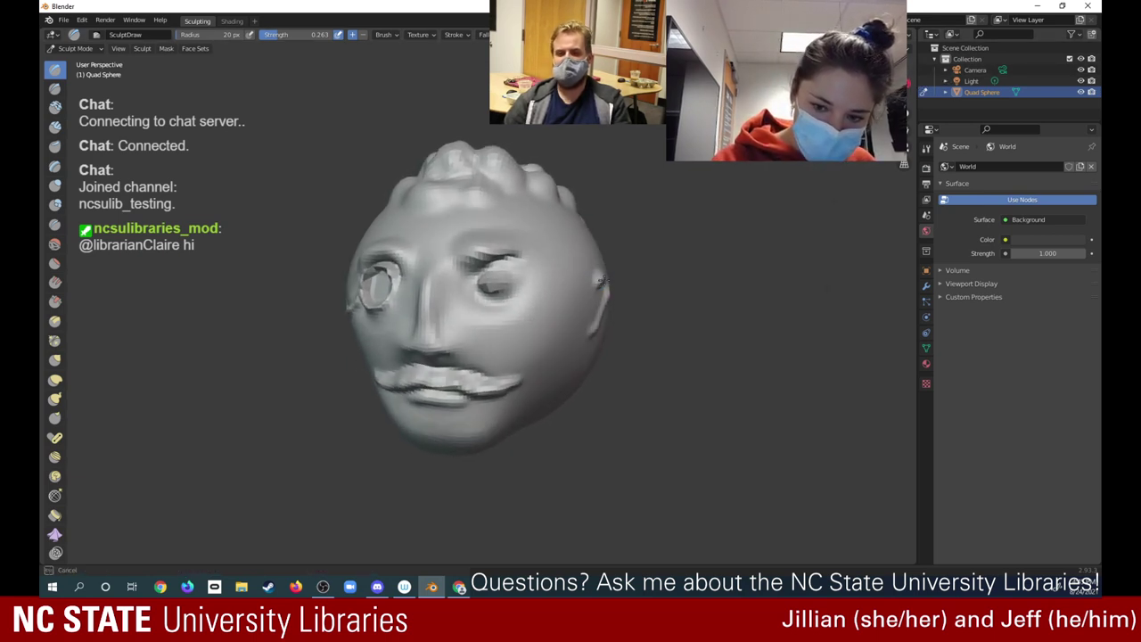
# Build up the ear with Blob brush strokes, undoing the stray stroke that crosses it
pyautogui.click(55, 206)
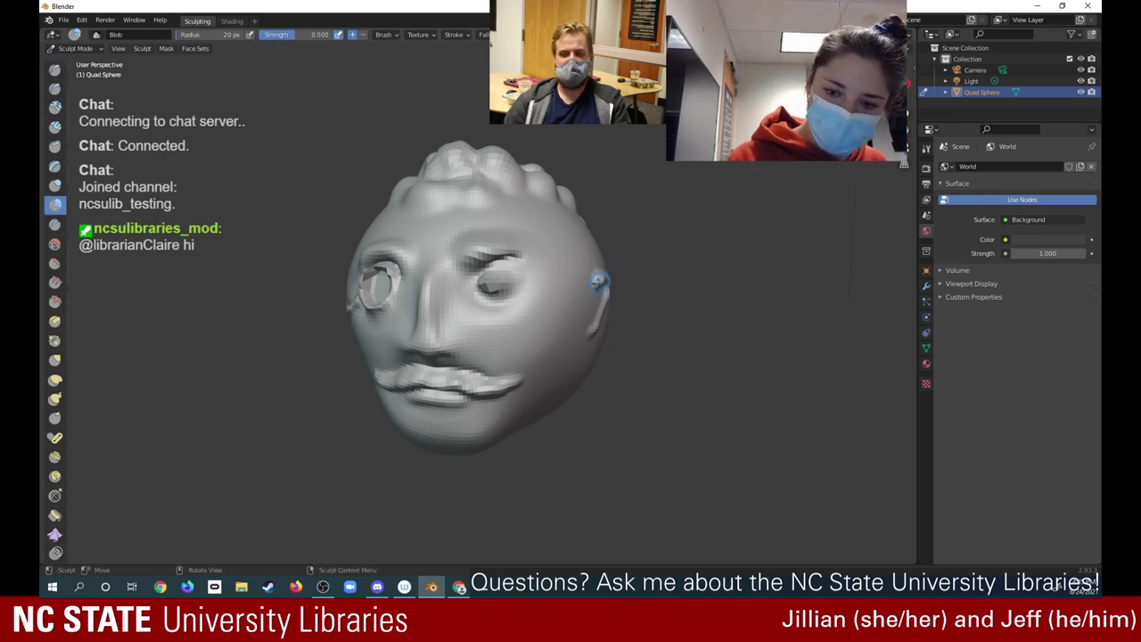
pyautogui.moveTo(595, 283)
pyautogui.mouseDown()
pyautogui.moveTo(594, 325)
pyautogui.moveTo(610, 281)
pyautogui.moveTo(595, 323)
pyautogui.moveTo(604, 306)
pyautogui.mouseUp()
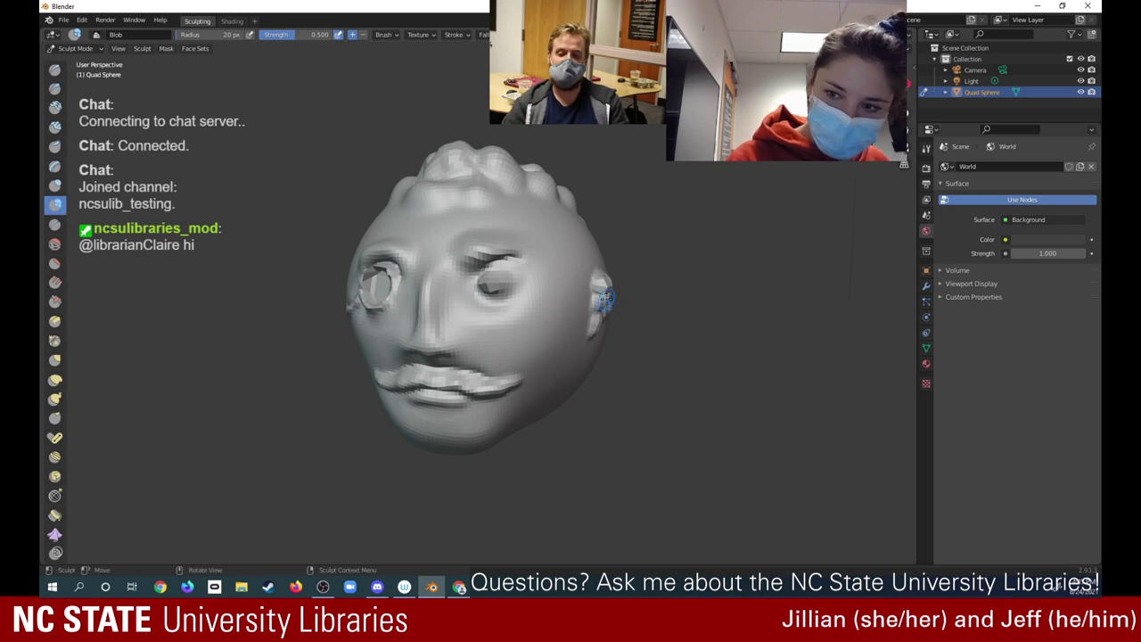
pyautogui.moveTo(604, 300); pyautogui.dragTo(454, 307, button='middle')
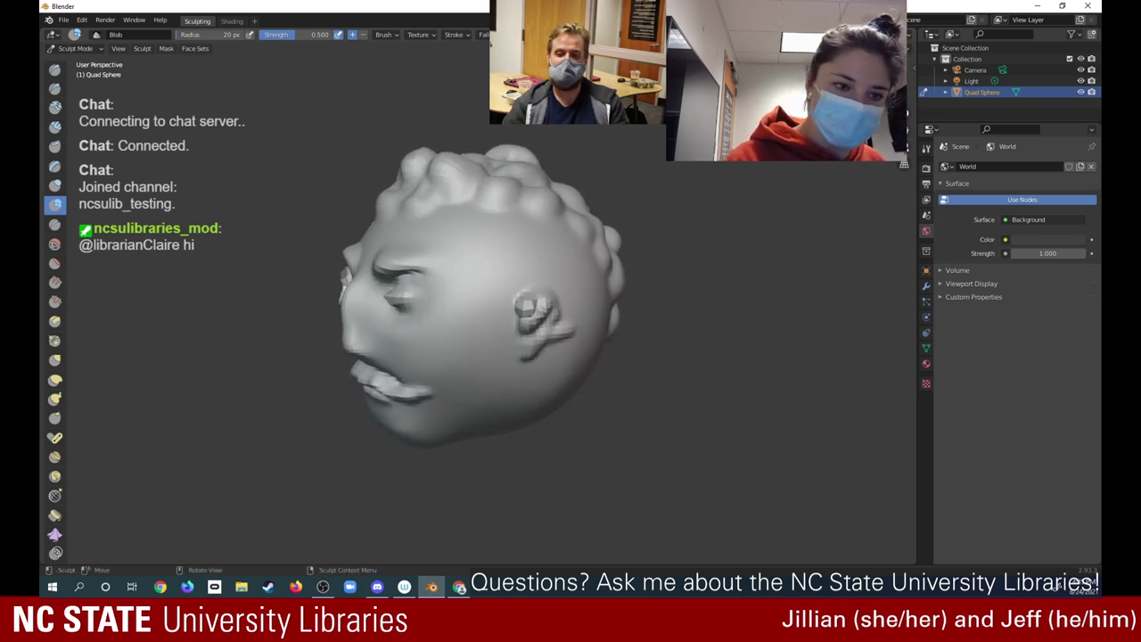
pyautogui.click(82, 18)
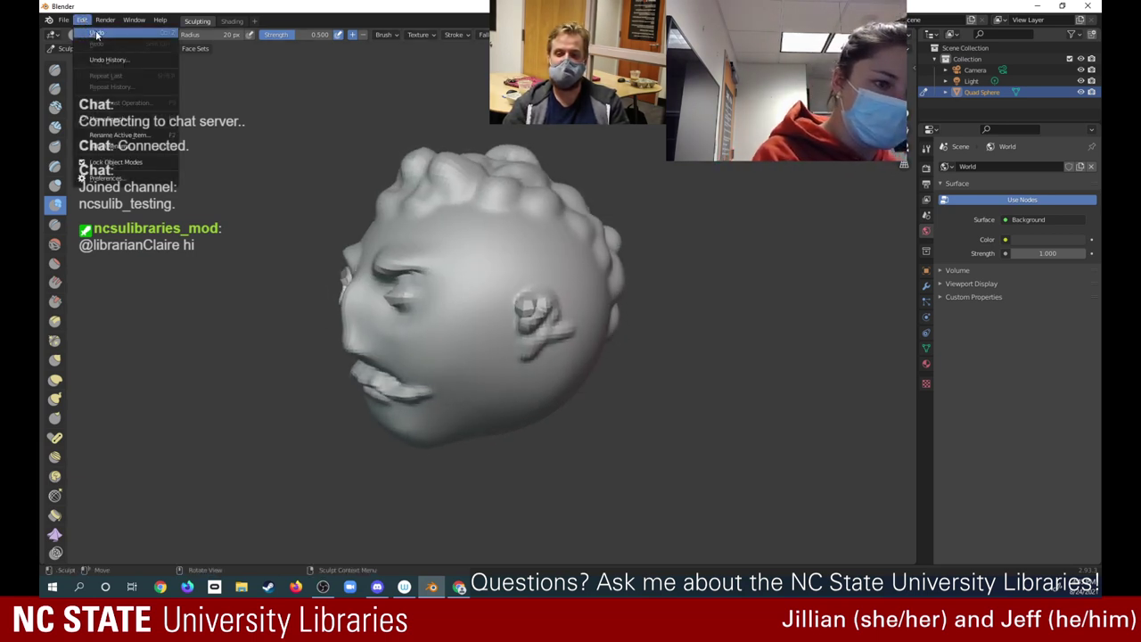
pyautogui.click(97, 38)
pyautogui.moveTo(722, 98); pyautogui.dragTo(899, 86, button='middle')
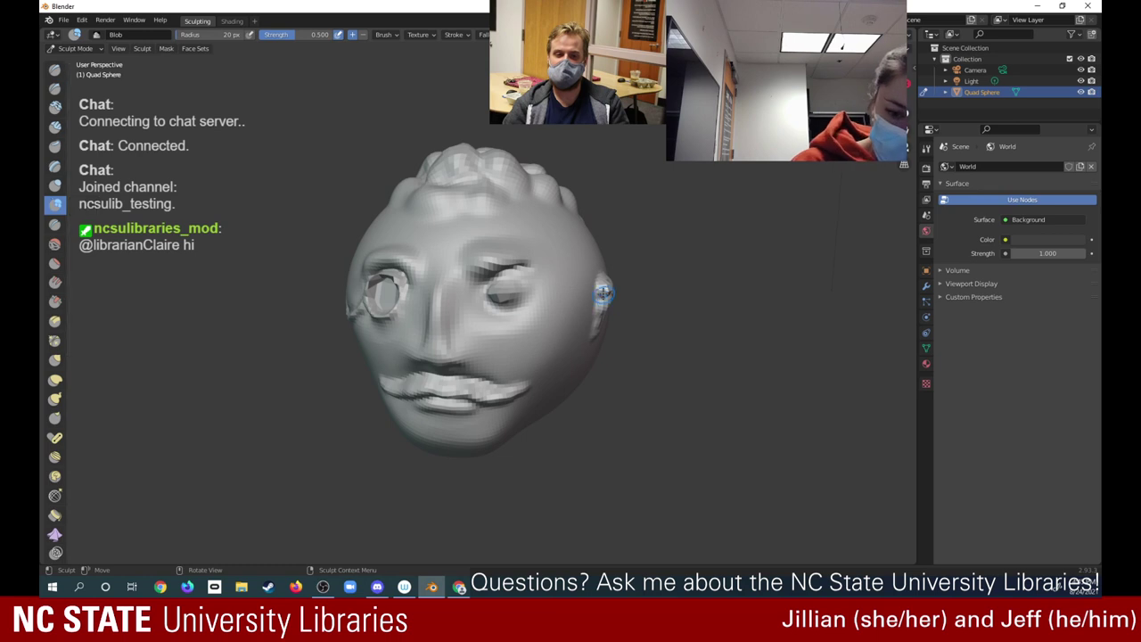
pyautogui.moveTo(601, 298); pyautogui.dragTo(605, 294)
pyautogui.moveTo(603, 303); pyautogui.dragTo(603, 294)
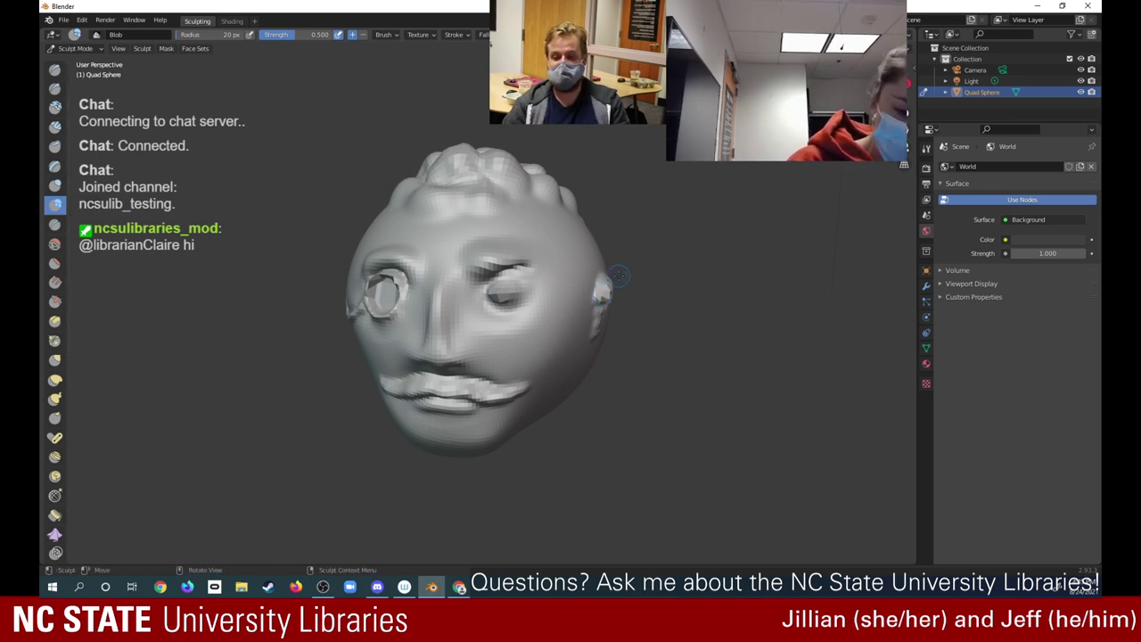
# Fill out the ear's inner area and front edge with Draw brush strokes so it stands out from the head
pyautogui.click(55, 69)
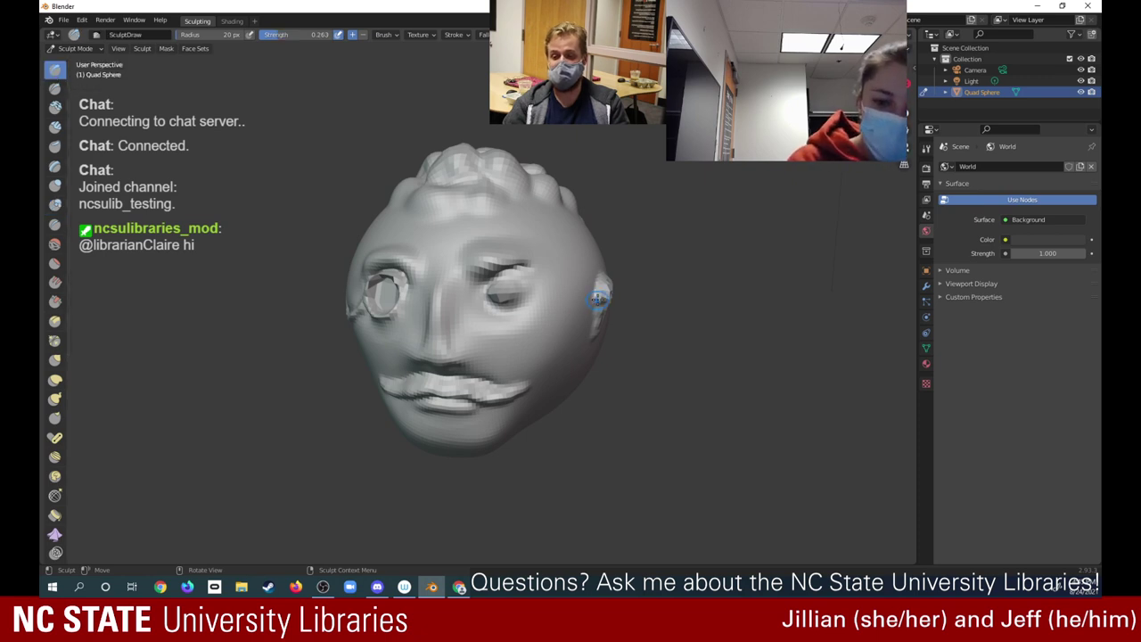
pyautogui.moveTo(602, 296)
pyautogui.mouseDown()
pyautogui.moveTo(608, 287)
pyautogui.moveTo(600, 301)
pyautogui.mouseUp()
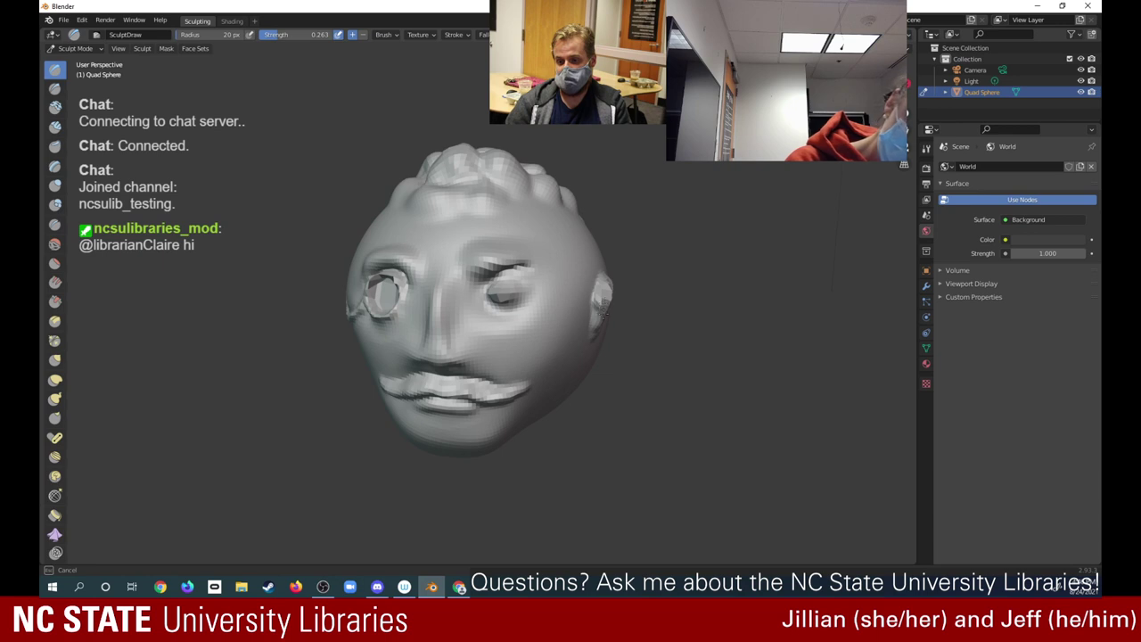
pyautogui.moveTo(602, 299); pyautogui.dragTo(607, 291)
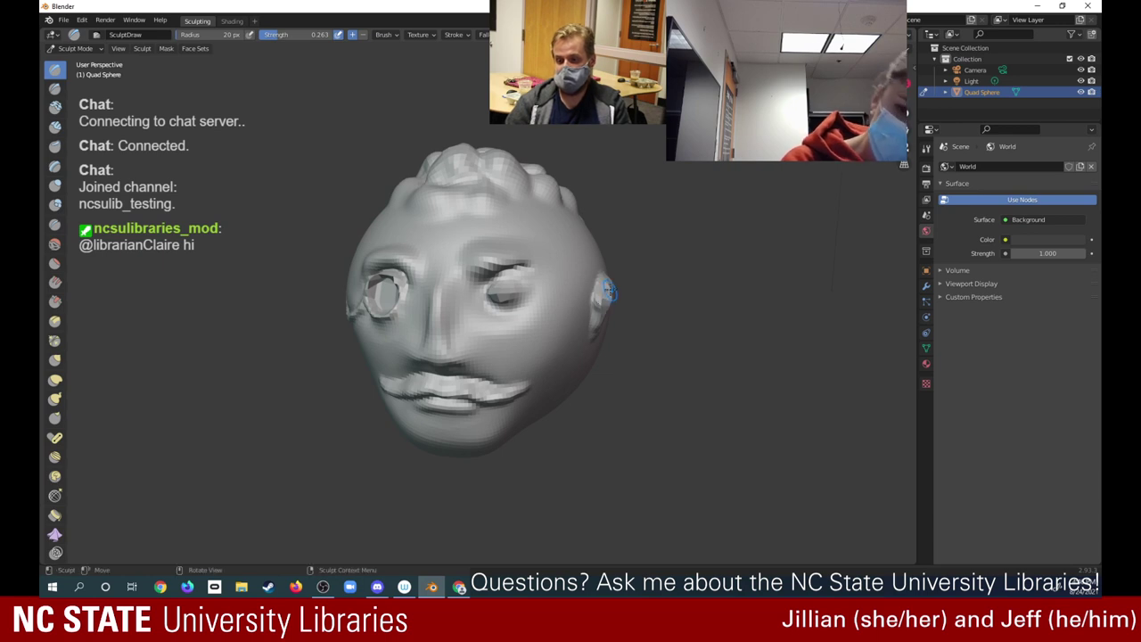
pyautogui.moveTo(613, 300)
pyautogui.mouseDown(button='middle')
pyautogui.moveTo(571, 300)
pyautogui.moveTo(662, 301)
pyautogui.mouseUp(button='middle')
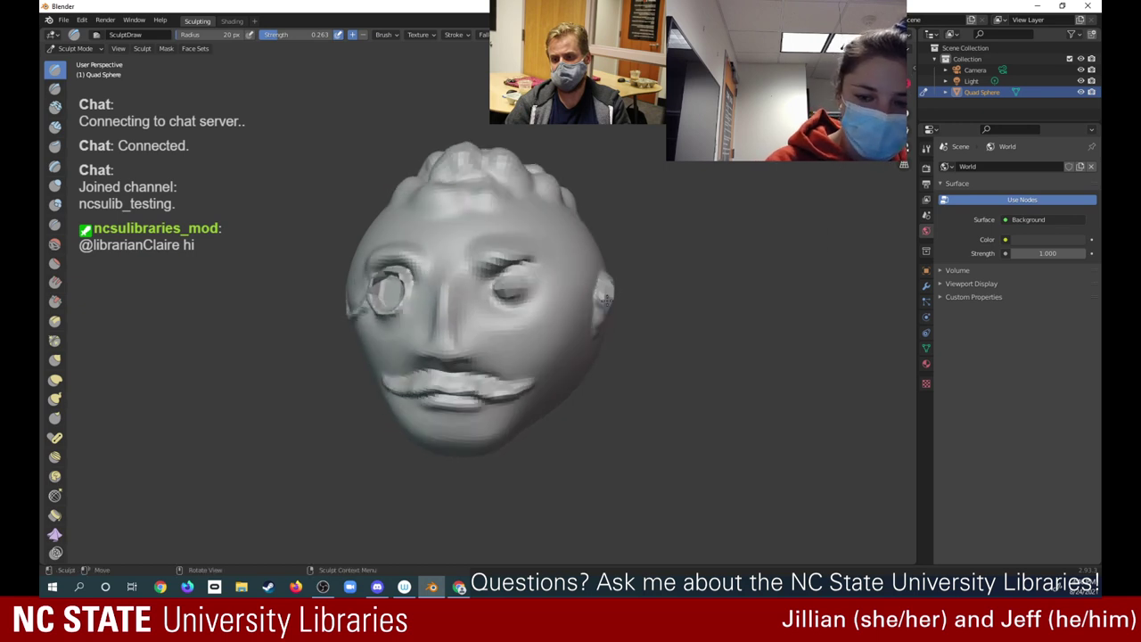
pyautogui.moveTo(606, 300)
pyautogui.mouseDown()
pyautogui.moveTo(596, 323)
pyautogui.moveTo(606, 269)
pyautogui.mouseUp()
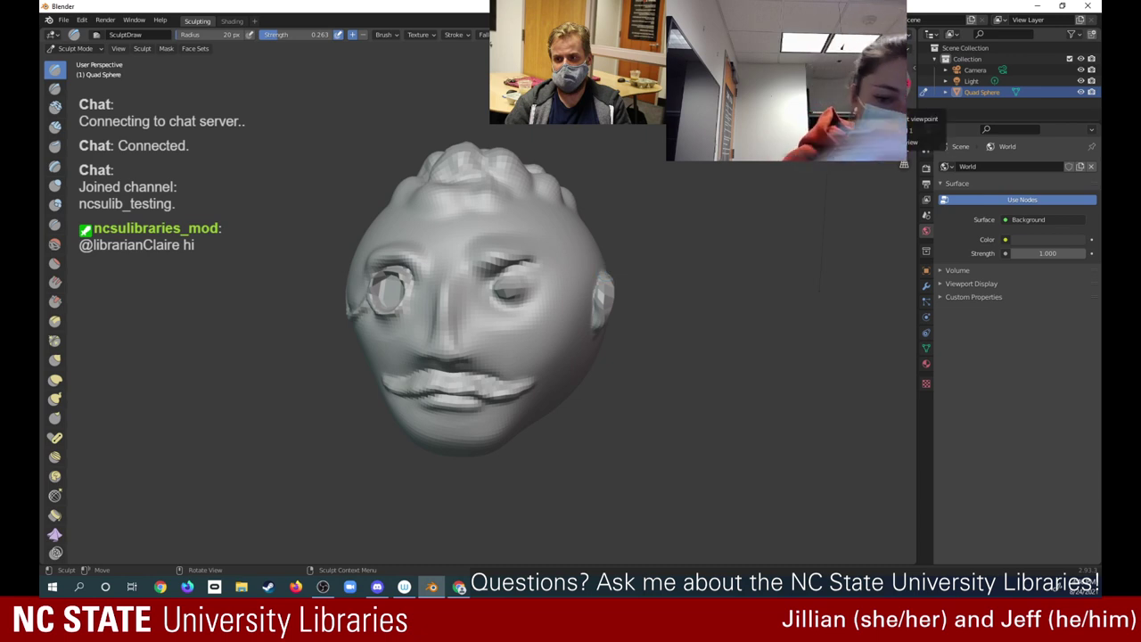
pyautogui.moveTo(594, 313)
pyautogui.mouseDown()
pyautogui.moveTo(600, 330)
pyautogui.moveTo(602, 296)
pyautogui.moveTo(619, 287)
pyautogui.mouseUp()
pyautogui.moveTo(619, 287)
pyautogui.mouseDown(button='middle')
pyautogui.moveTo(659, 290)
pyautogui.moveTo(383, 294)
pyautogui.moveTo(472, 290)
pyautogui.mouseUp(button='middle')
pyautogui.moveTo(597, 346)
pyautogui.mouseDown(button='middle')
pyautogui.moveTo(553, 348)
pyautogui.moveTo(642, 350)
pyautogui.moveTo(552, 348)
pyautogui.moveTo(590, 347)
pyautogui.mouseUp(button='middle')
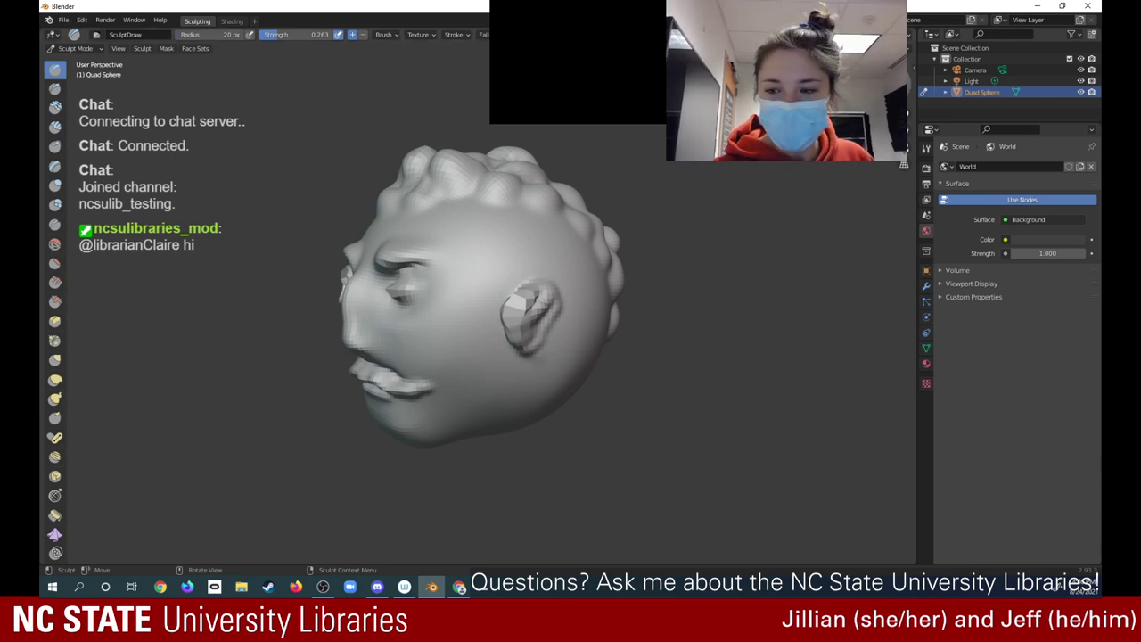
# Work the front of the ear from the face side with a Draw stroke and a Crease brush stroke
pyautogui.moveTo(866, 94); pyautogui.dragTo(948, 71)
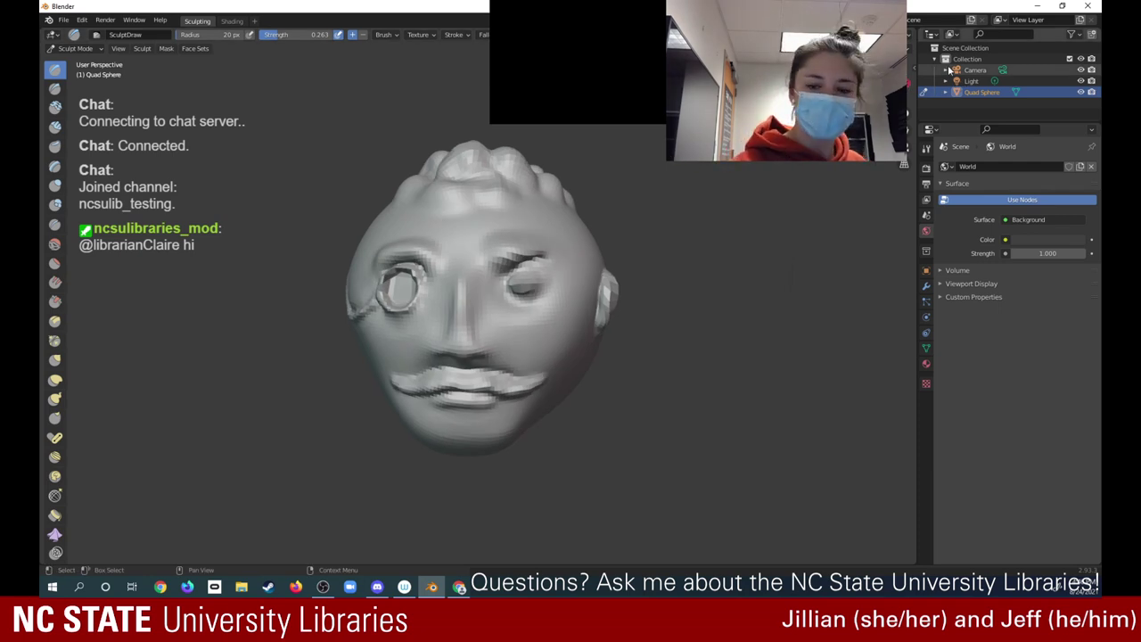
pyautogui.moveTo(611, 296)
pyautogui.mouseDown()
pyautogui.moveTo(609, 305)
pyautogui.moveTo(615, 267)
pyautogui.mouseUp()
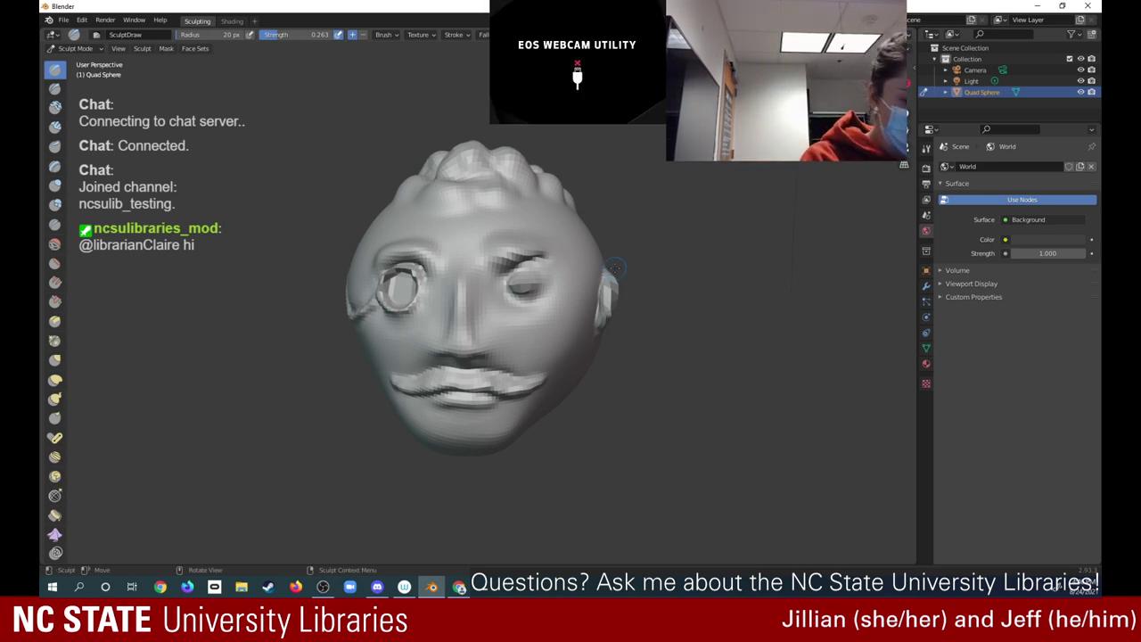
pyautogui.click(55, 168)
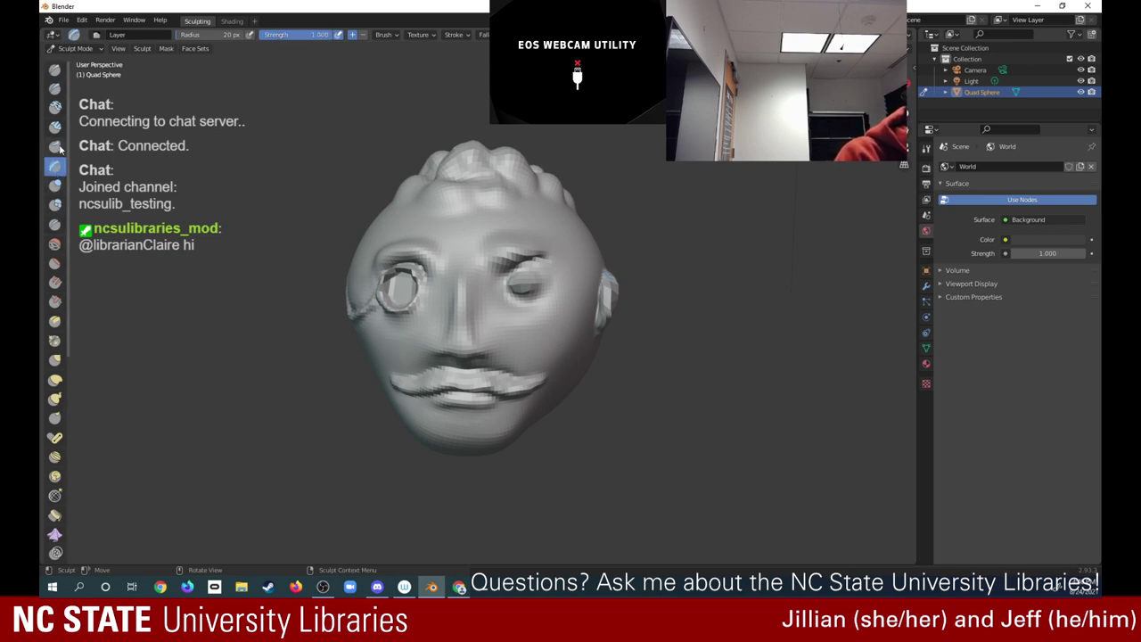
pyautogui.click(55, 147)
pyautogui.click(55, 125)
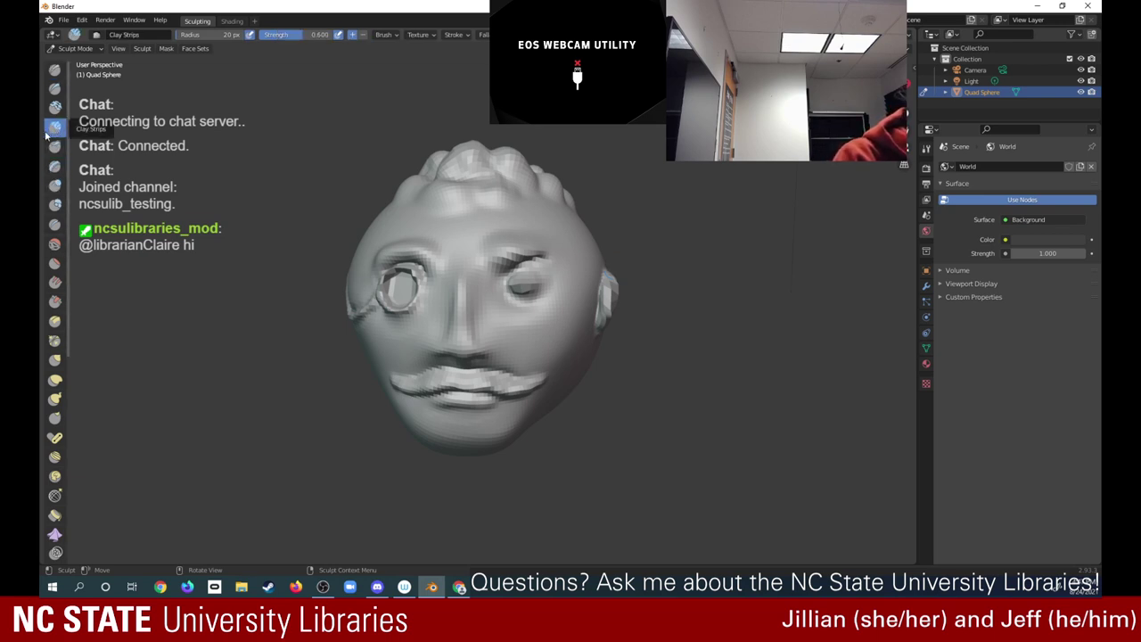
pyautogui.click(56, 107)
pyautogui.click(56, 89)
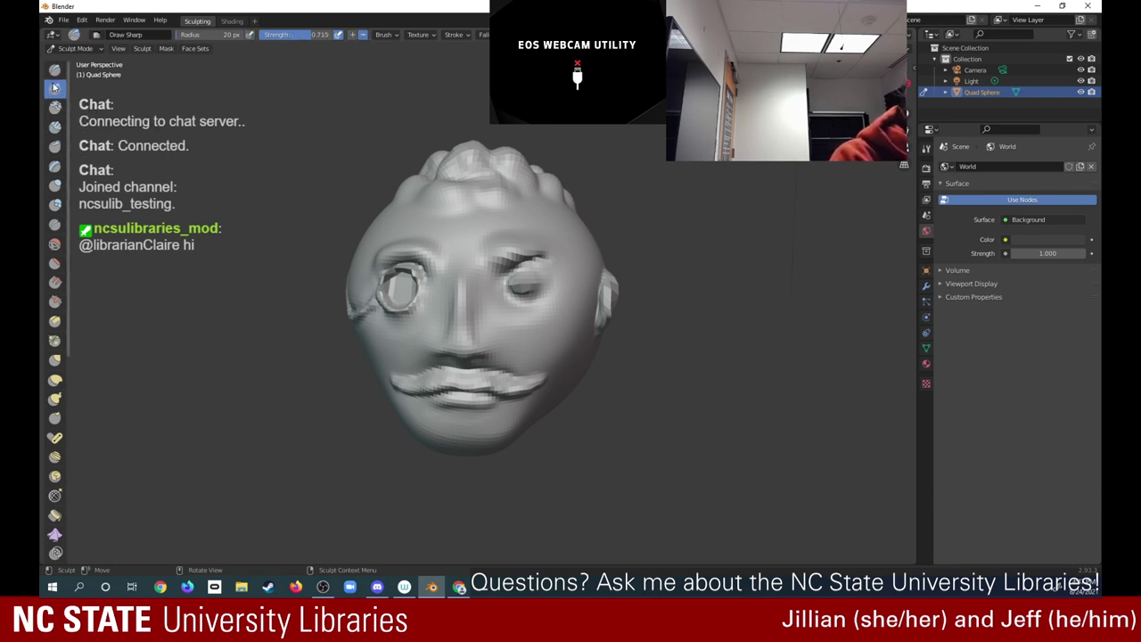
pyautogui.click(56, 226)
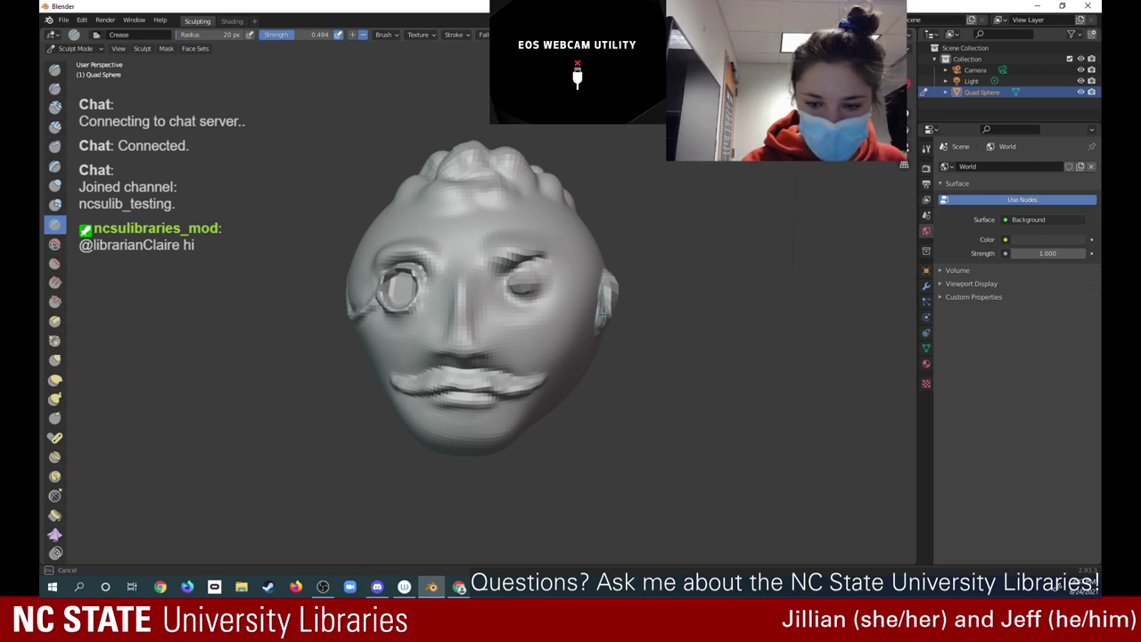
pyautogui.moveTo(607, 305)
pyautogui.mouseDown()
pyautogui.moveTo(605, 317)
pyautogui.moveTo(606, 305)
pyautogui.mouseUp()
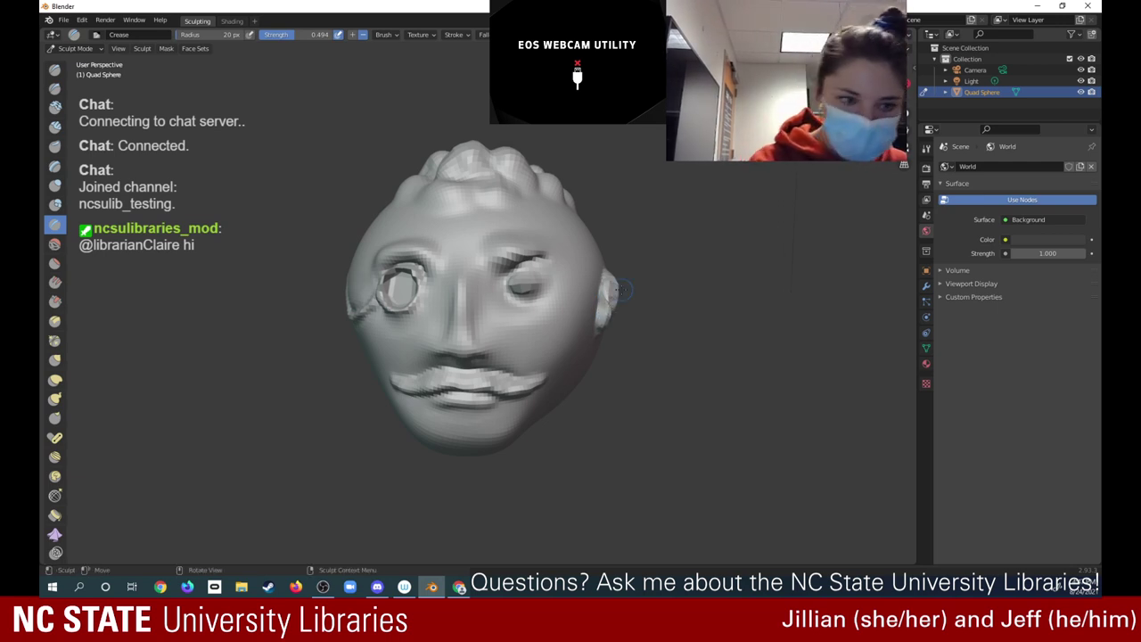
# Flatten the front surface of the ear with the Flatten/Contrast brush
pyautogui.click(52, 246)
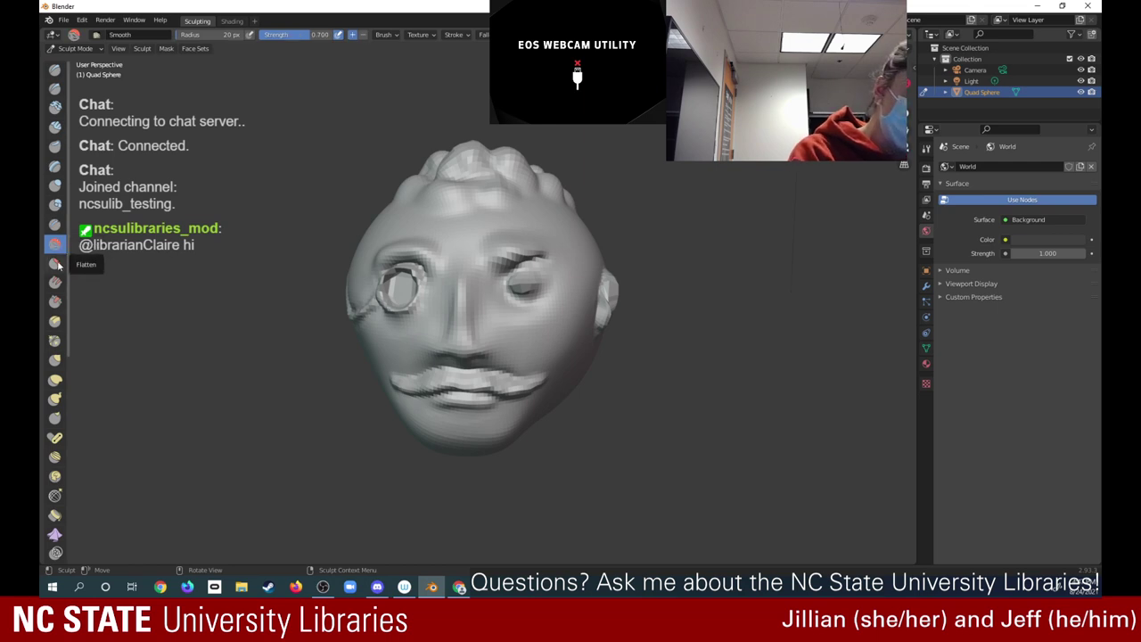
pyautogui.click(55, 264)
pyautogui.moveTo(600, 308)
pyautogui.mouseDown()
pyautogui.moveTo(607, 288)
pyautogui.moveTo(604, 314)
pyautogui.moveTo(605, 303)
pyautogui.mouseUp()
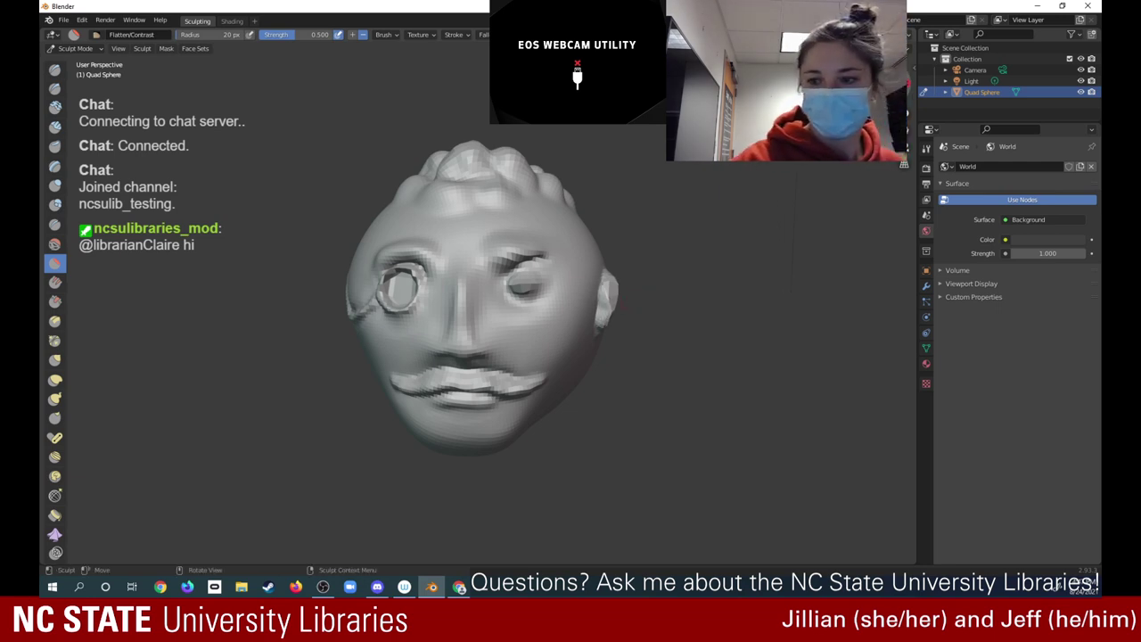
pyautogui.moveTo(644, 290)
pyautogui.mouseDown(button='middle')
pyautogui.moveTo(528, 290)
pyautogui.moveTo(682, 301)
pyautogui.moveTo(638, 303)
pyautogui.moveTo(649, 304)
pyautogui.mouseUp(button='middle')
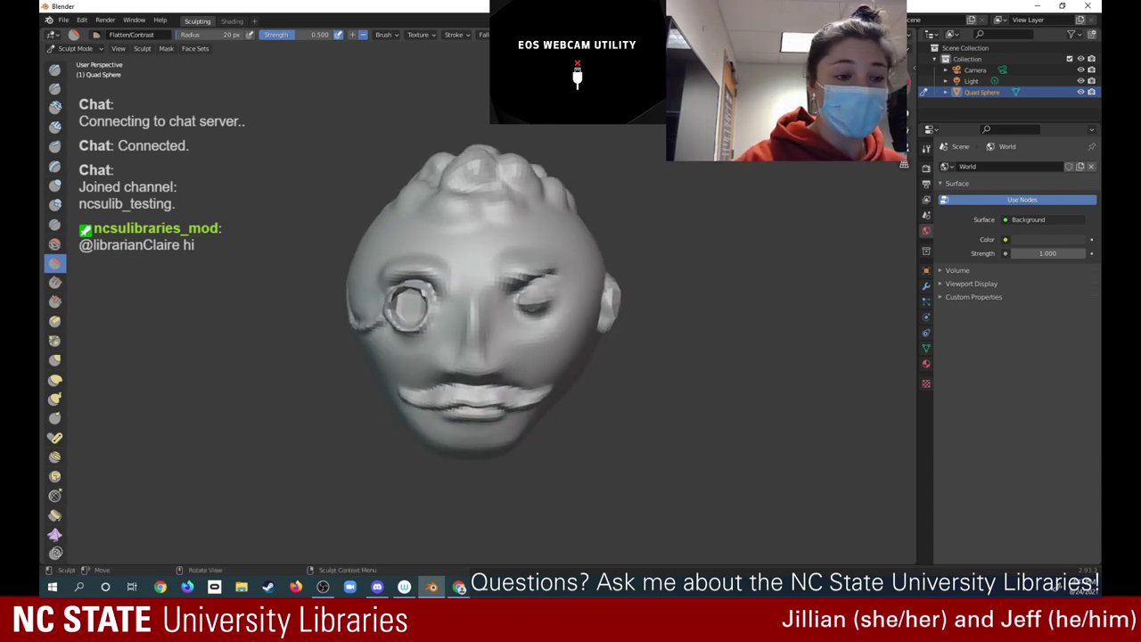
# Add volume to the front of the ear with a Draw brush stroke
pyautogui.rightClick(57, 79)
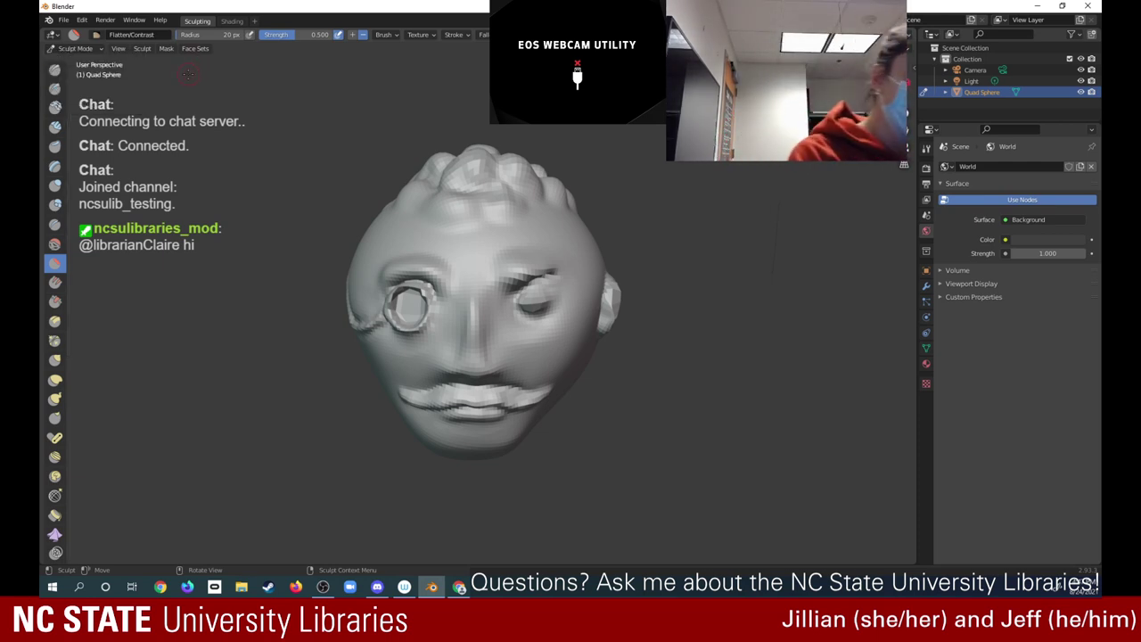
pyautogui.click(54, 69)
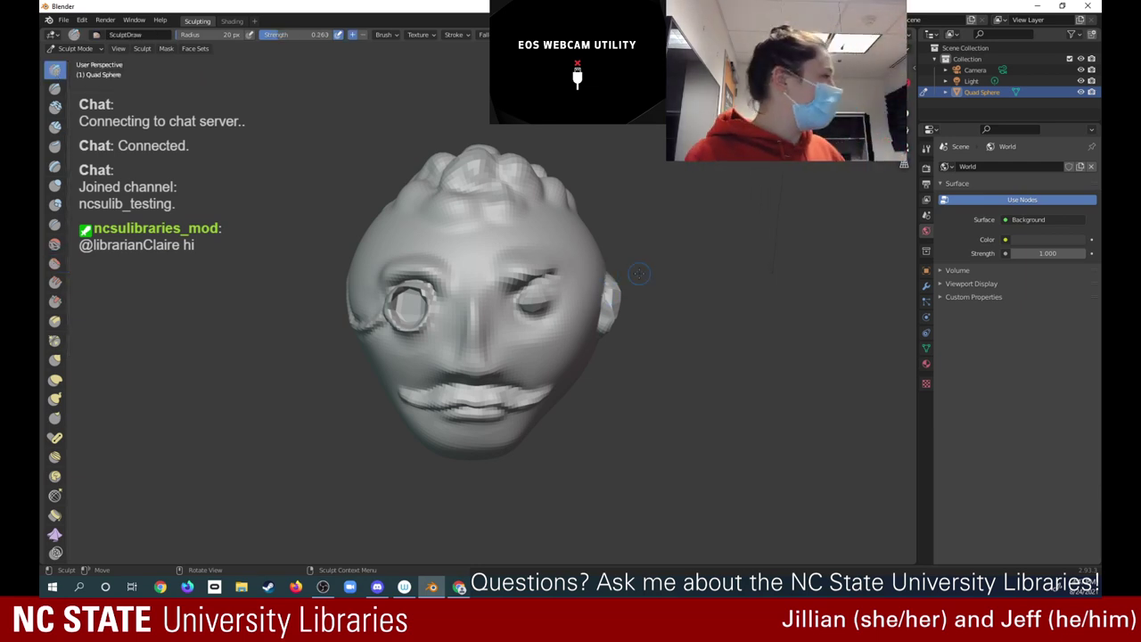
pyautogui.moveTo(611, 287)
pyautogui.mouseDown()
pyautogui.moveTo(607, 326)
pyautogui.moveTo(611, 303)
pyautogui.mouseUp()
pyautogui.moveTo(627, 276)
pyautogui.mouseDown(button='middle')
pyautogui.moveTo(499, 282)
pyautogui.moveTo(499, 299)
pyautogui.moveTo(593, 301)
pyautogui.moveTo(534, 301)
pyautogui.mouseUp(button='middle')
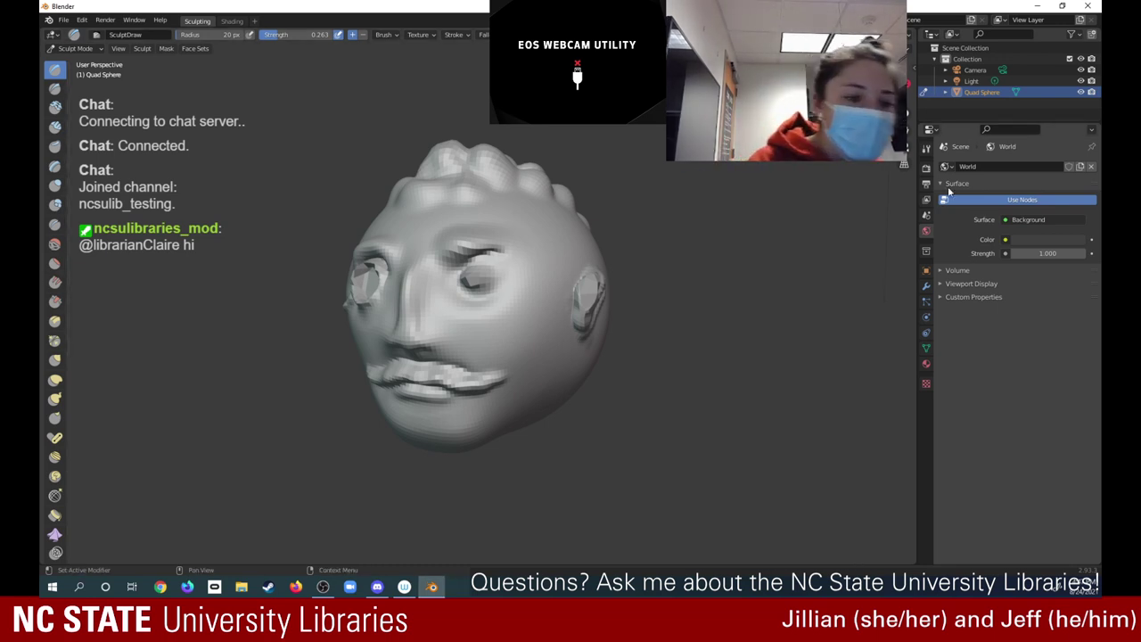
# Try to build up the inner ear with a Clay Strips stroke, and undo it
pyautogui.click(53, 148)
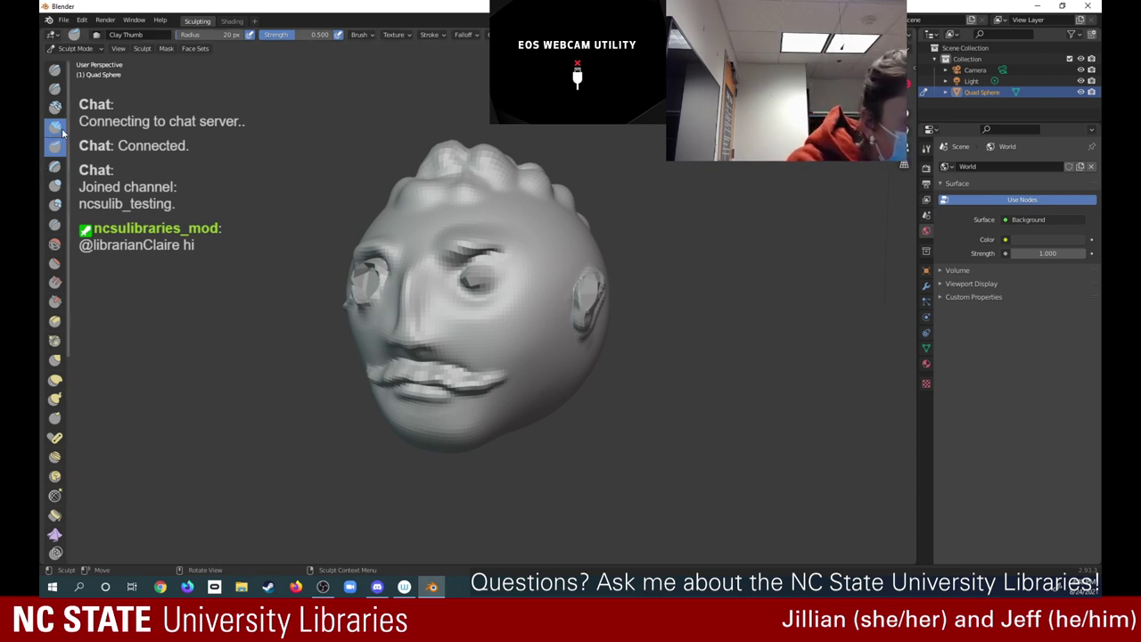
pyautogui.click(61, 129)
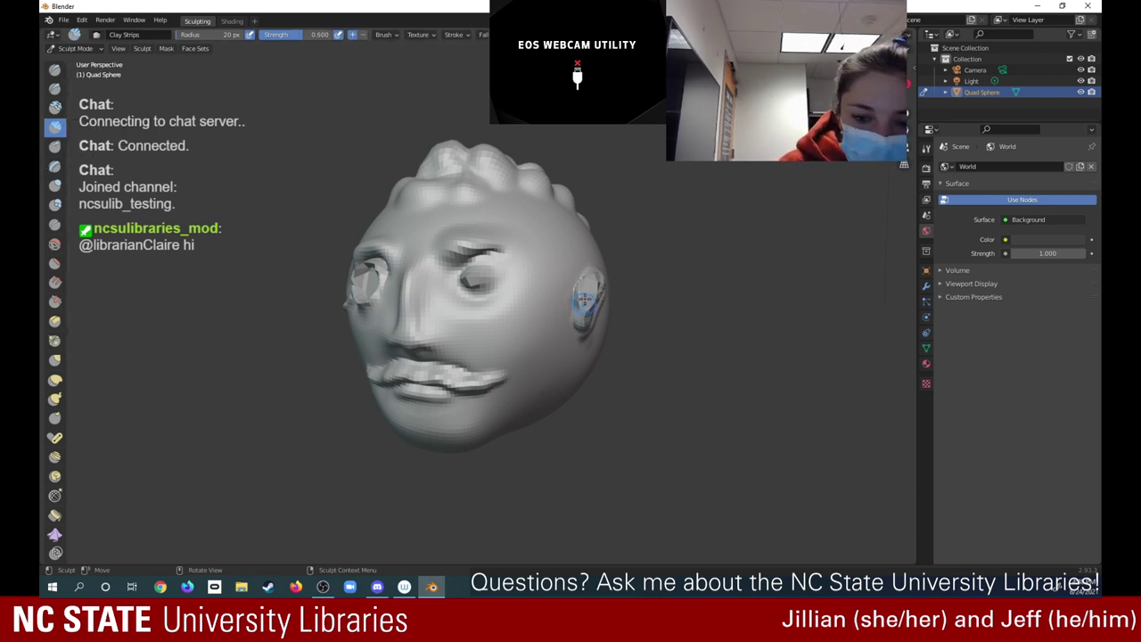
pyautogui.moveTo(587, 303)
pyautogui.mouseDown()
pyautogui.moveTo(584, 321)
pyautogui.moveTo(575, 300)
pyautogui.moveTo(589, 299)
pyautogui.mouseUp()
pyautogui.moveTo(615, 289)
pyautogui.mouseDown(button='middle')
pyautogui.moveTo(682, 290)
pyautogui.moveTo(650, 289)
pyautogui.mouseUp(button='middle')
pyautogui.click(82, 20)
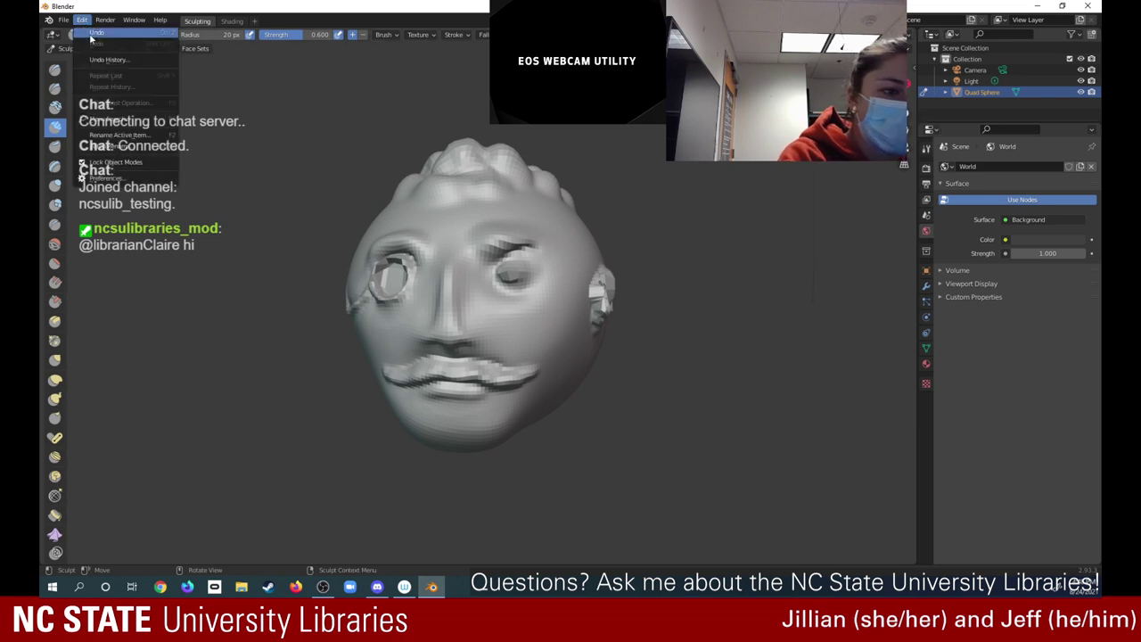
pyautogui.click(91, 35)
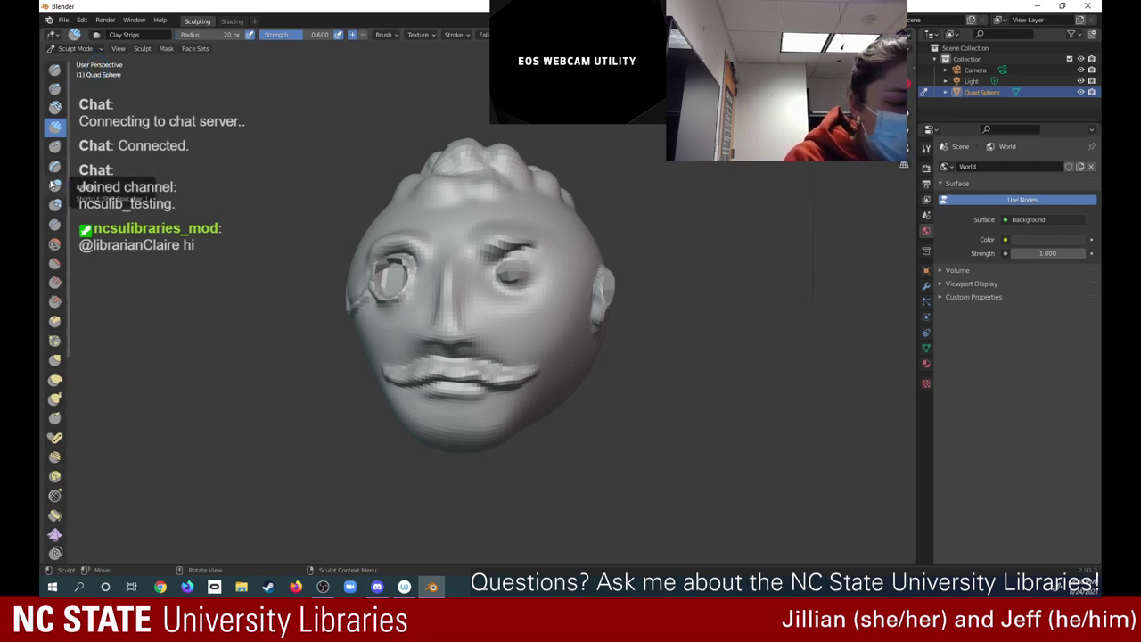
# Pull the ear farther out from the head with repeated Draw brush strokes on its outer edge, working from beneath the head
pyautogui.click(56, 71)
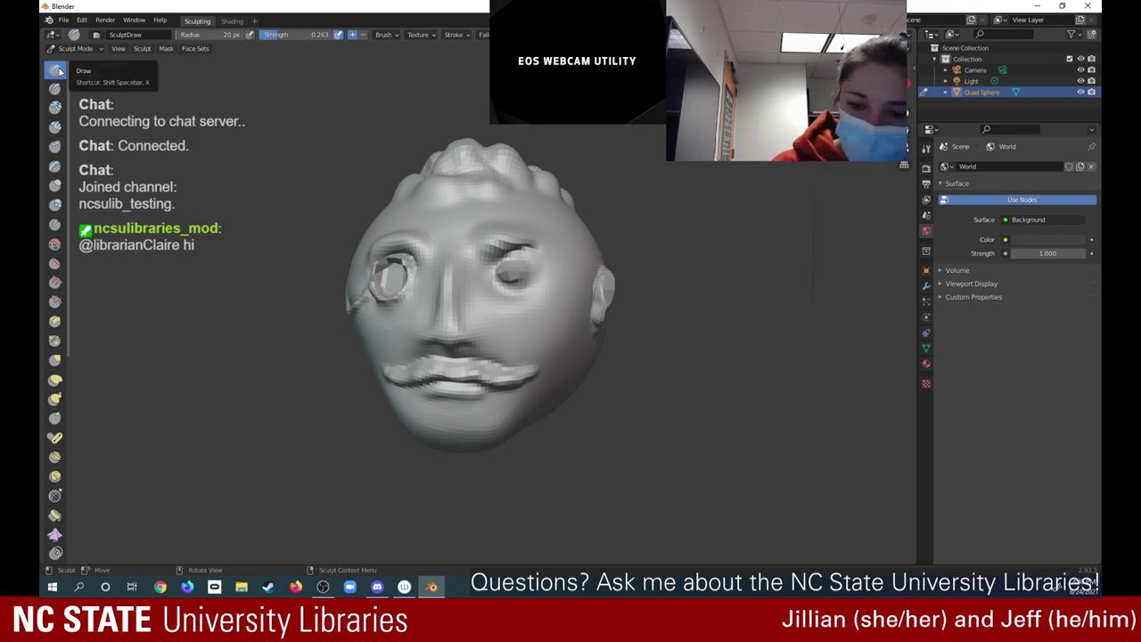
pyautogui.rightClick(630, 277)
pyautogui.moveTo(740, 287); pyautogui.dragTo(622, 217, button='middle')
pyautogui.moveTo(463, 303); pyautogui.dragTo(512, 294, button='middle')
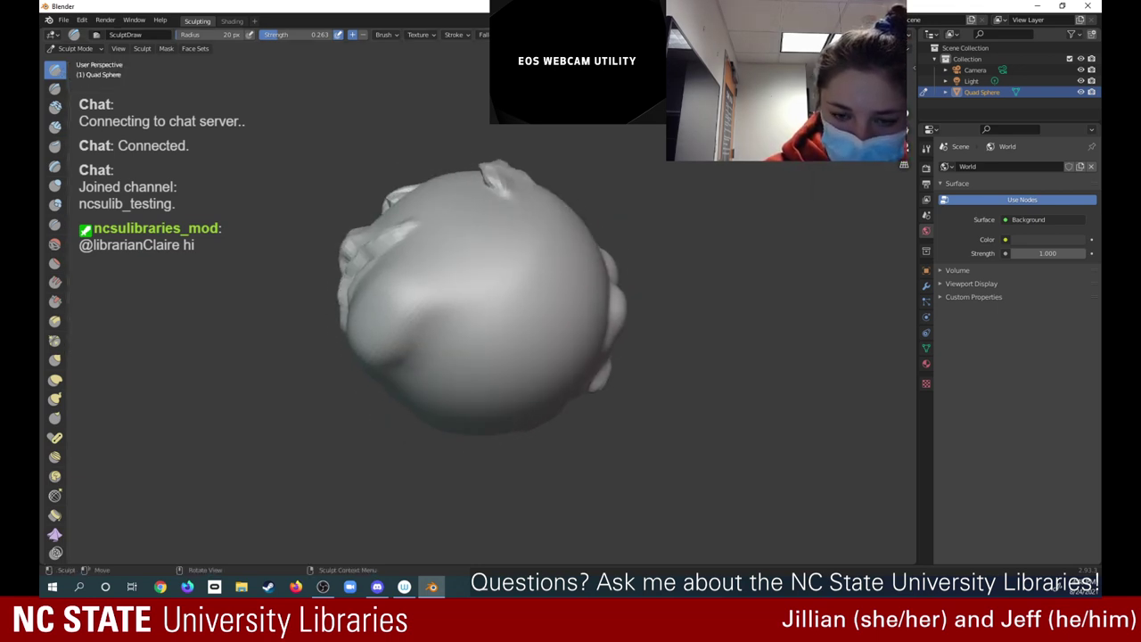
pyautogui.moveTo(504, 165); pyautogui.dragTo(504, 167)
pyautogui.rightClick(505, 163)
pyautogui.press('Escape')
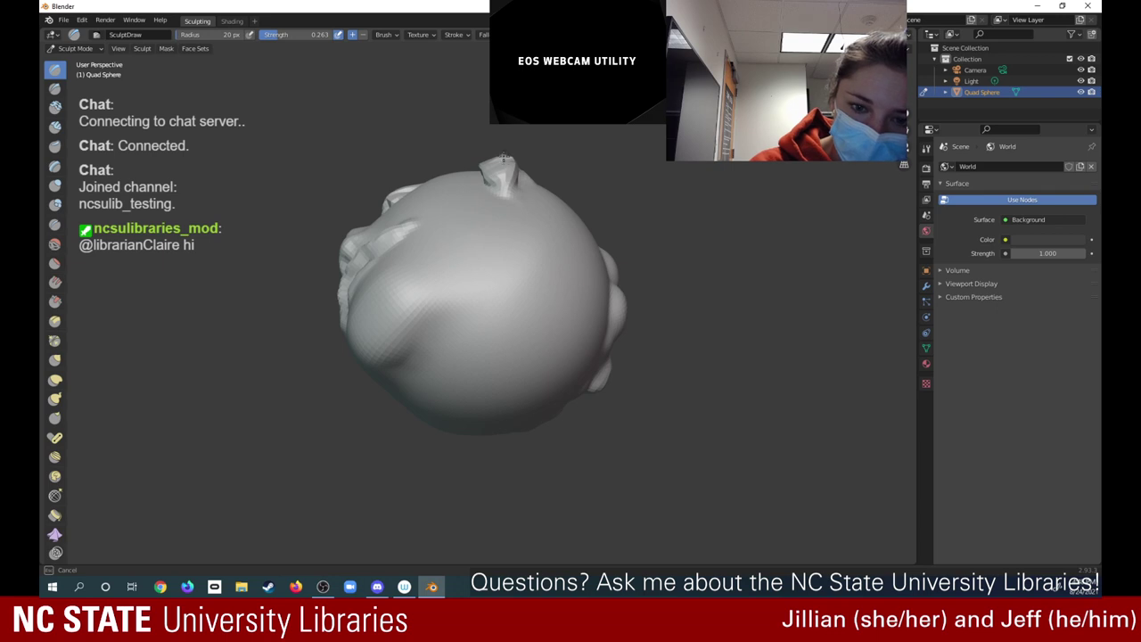
pyautogui.moveTo(503, 166); pyautogui.dragTo(504, 166)
pyautogui.moveTo(504, 166); pyautogui.dragTo(473, 168, button='middle')
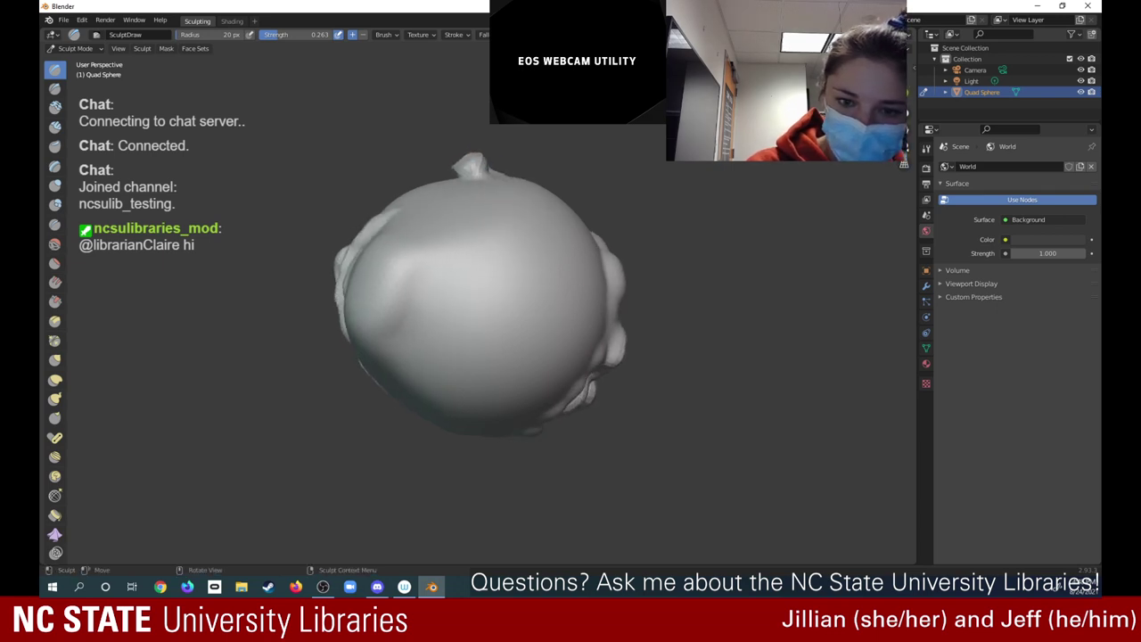
pyautogui.moveTo(473, 167); pyautogui.dragTo(476, 171)
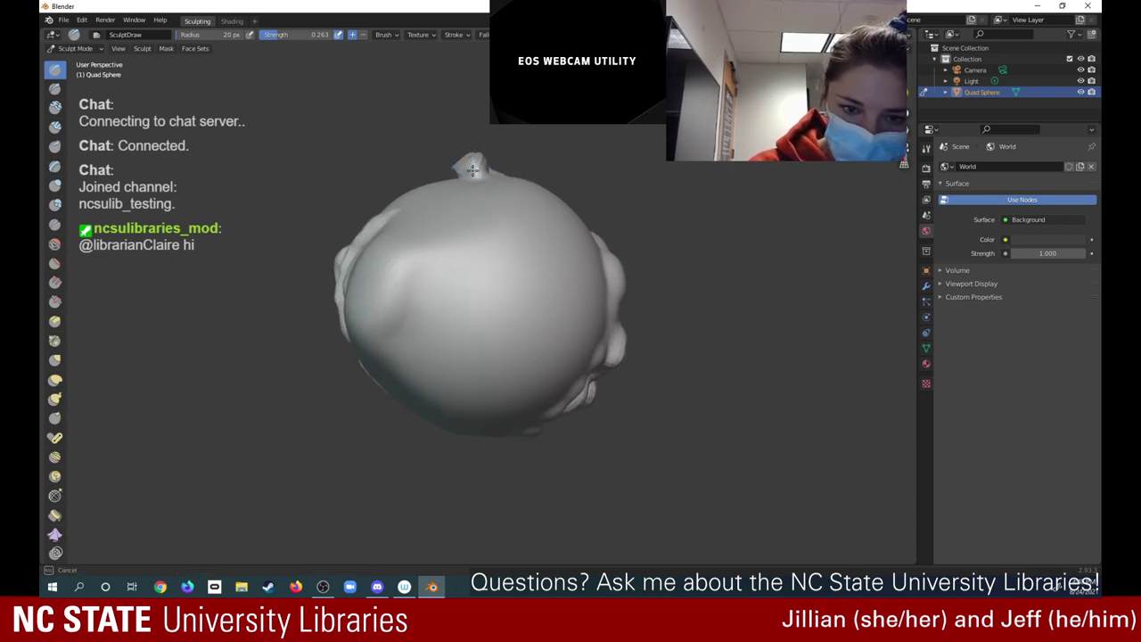
pyautogui.moveTo(476, 142); pyautogui.dragTo(476, 145, button='middle')
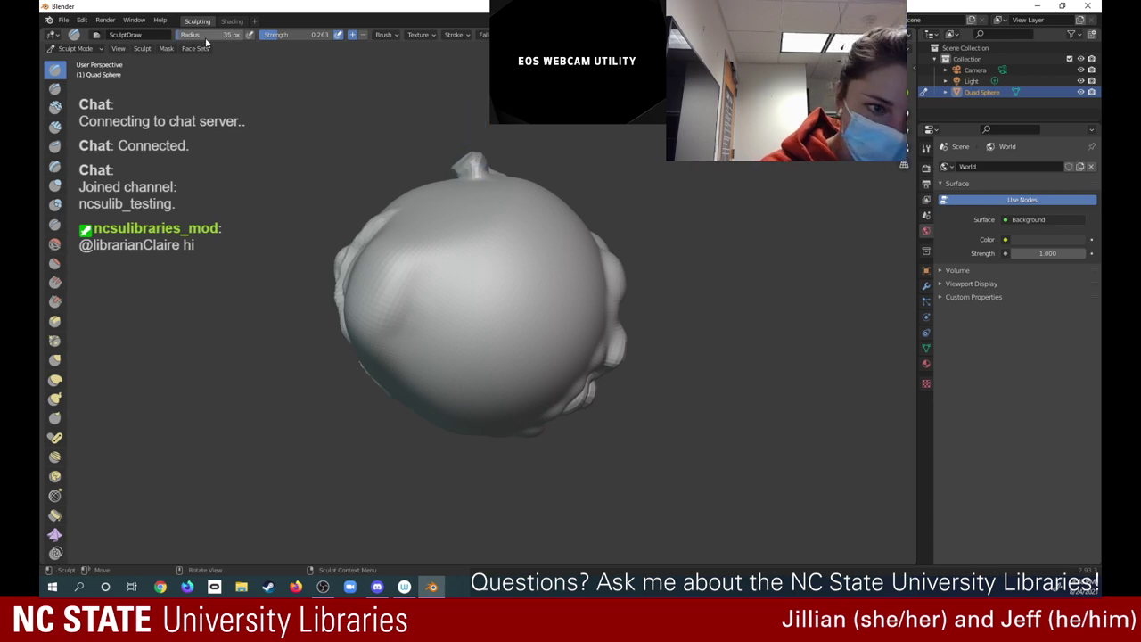
# Extend the ear outward with Draw strokes using a 118 px brush radius, raising the strength to 0.589
pyautogui.click(166, 48)
pyautogui.click(184, 39)
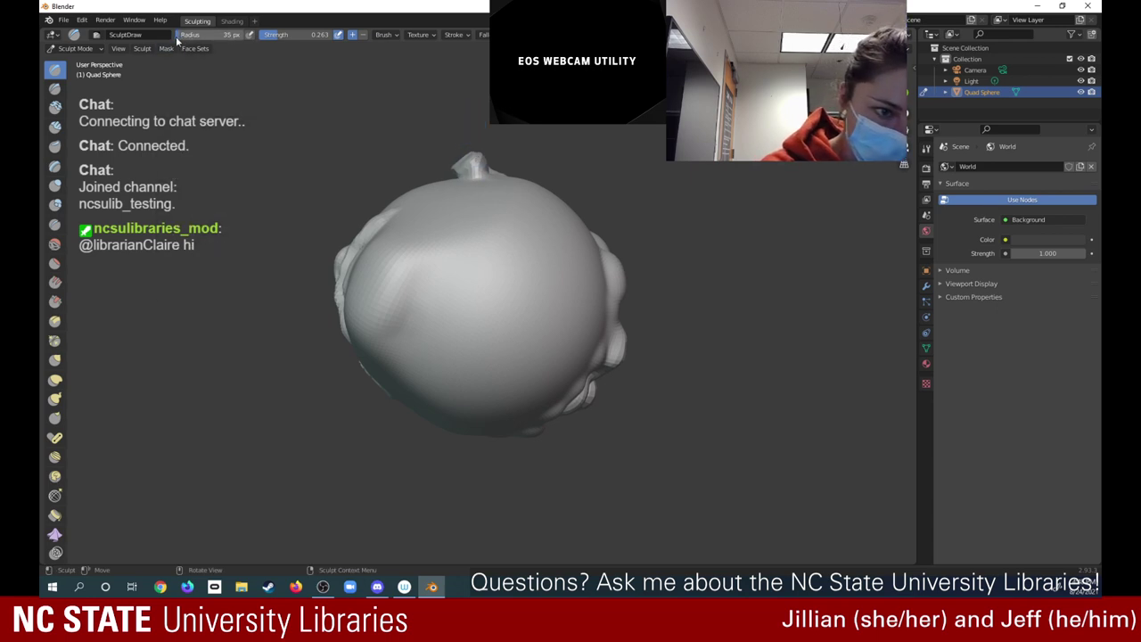
pyautogui.moveTo(177, 39); pyautogui.dragTo(186, 41)
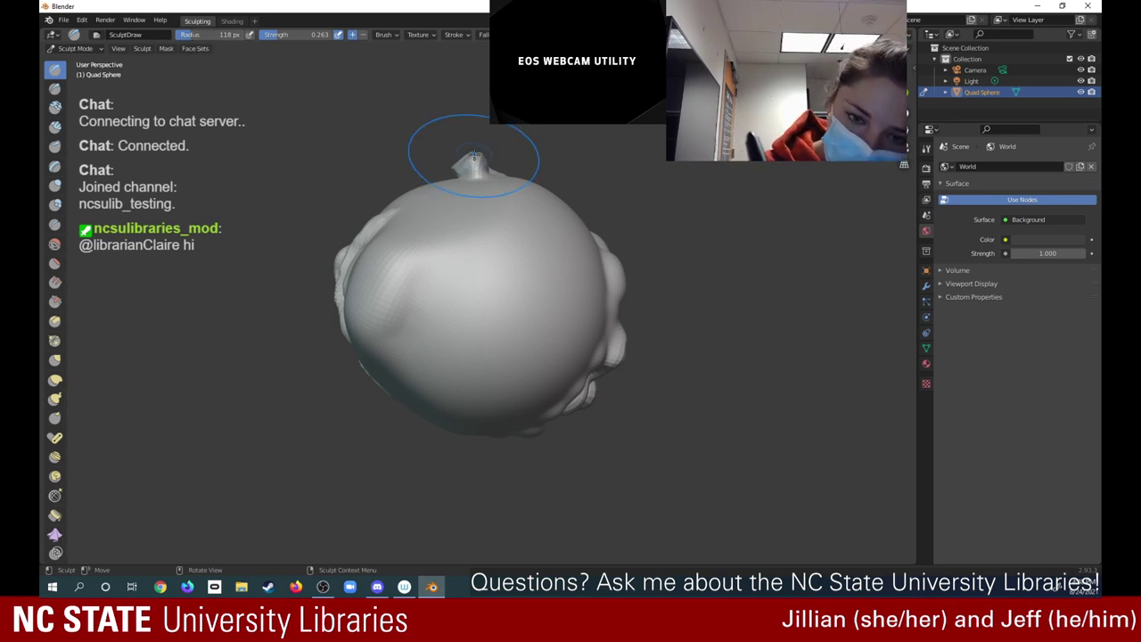
pyautogui.moveTo(473, 157); pyautogui.dragTo(475, 163)
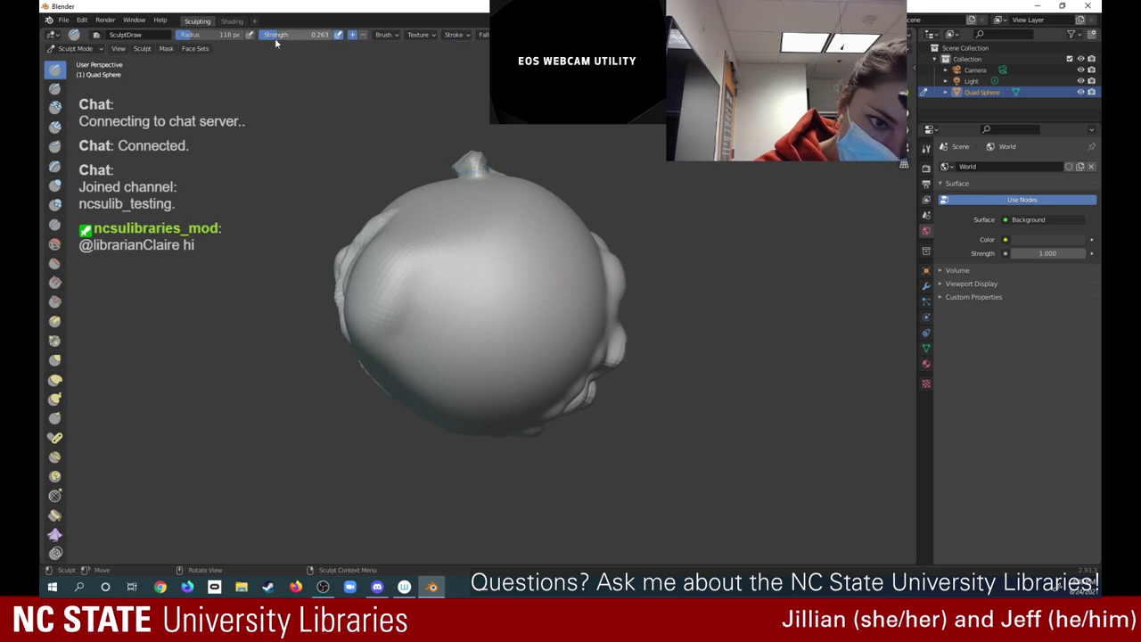
pyautogui.moveTo(302, 34); pyautogui.dragTo(314, 34)
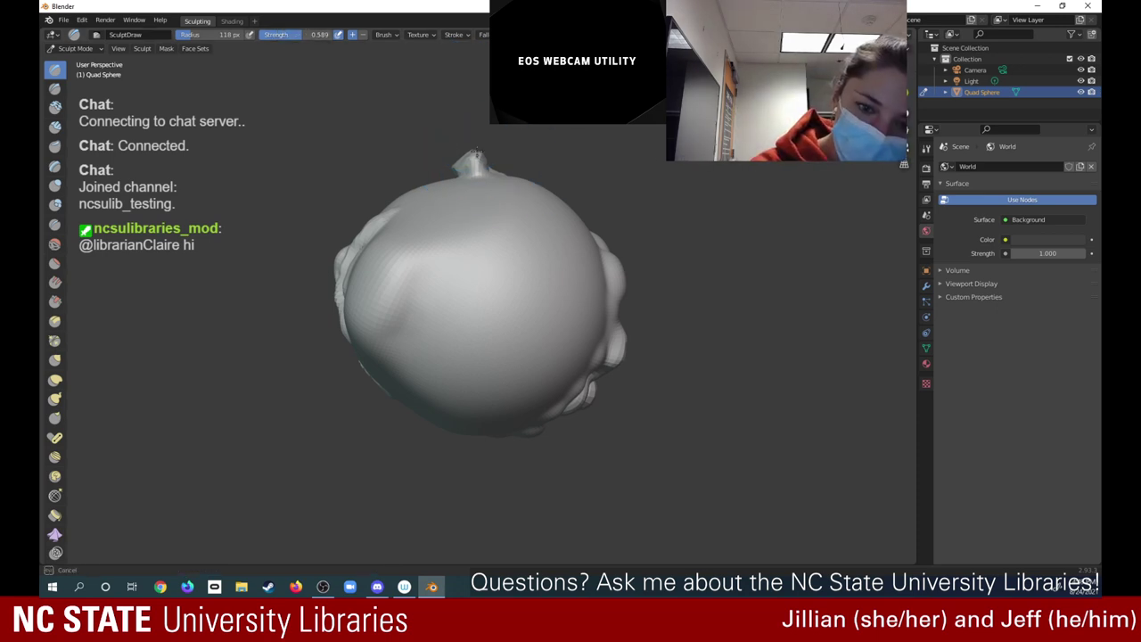
pyautogui.moveTo(478, 164); pyautogui.dragTo(475, 157)
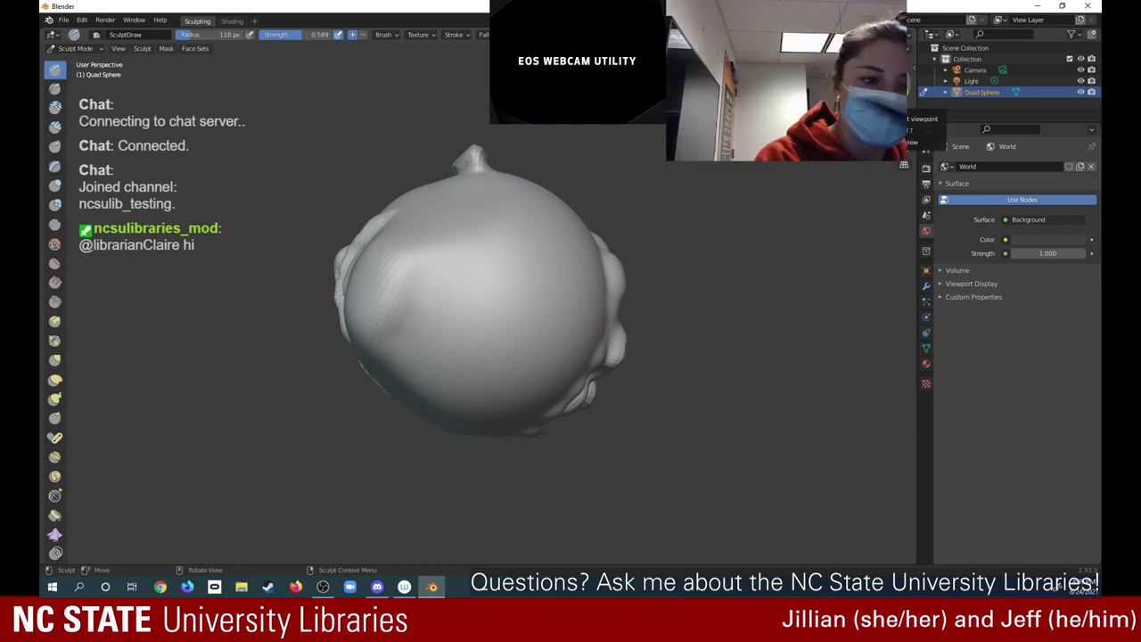
# Smooth the protruding ear and even out its side and base with the Smooth and Flatten/Contrast brushes
pyautogui.click(63, 242)
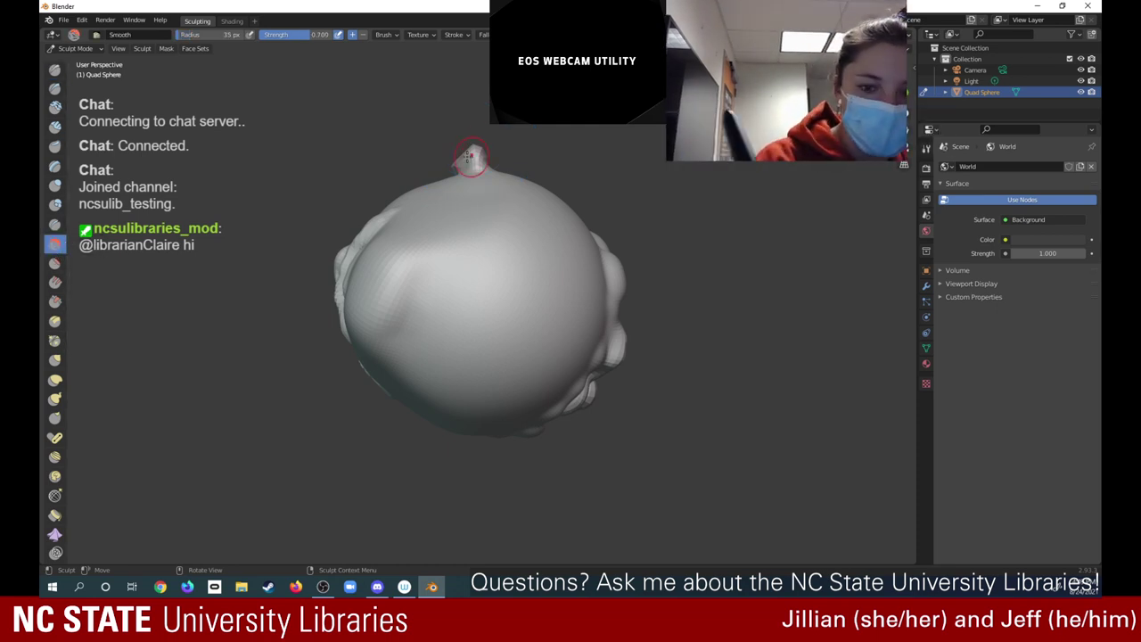
pyautogui.moveTo(472, 160)
pyautogui.mouseDown()
pyautogui.moveTo(455, 164)
pyautogui.moveTo(462, 155)
pyautogui.mouseUp()
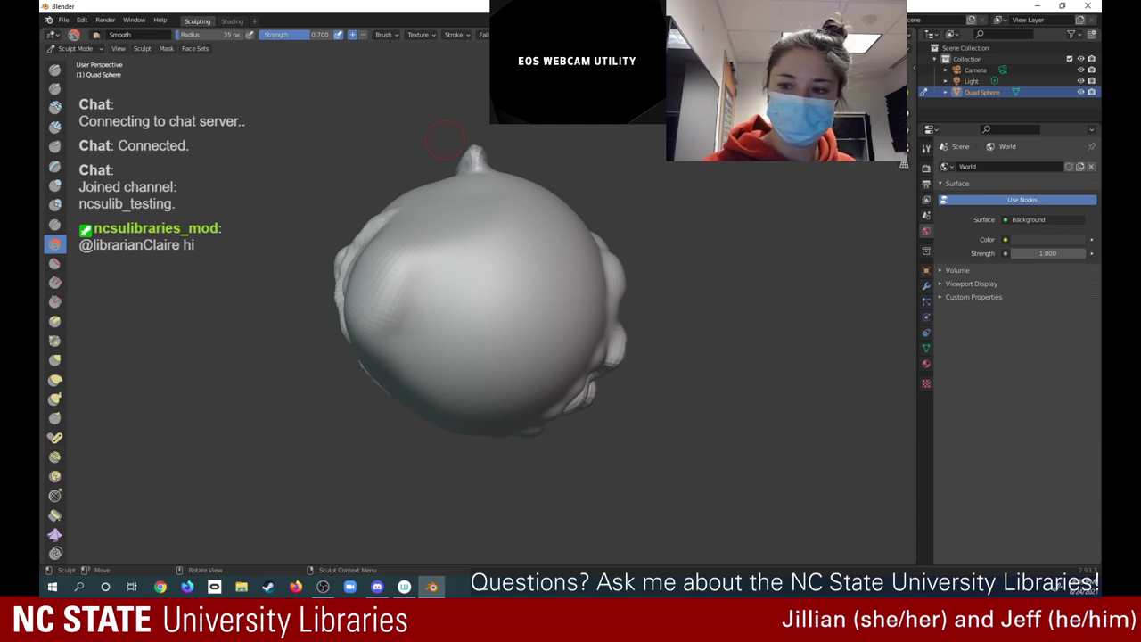
pyautogui.moveTo(445, 140)
pyautogui.mouseDown(button='middle')
pyautogui.moveTo(866, 164)
pyautogui.moveTo(785, 148)
pyautogui.moveTo(837, 120)
pyautogui.moveTo(851, 94)
pyautogui.mouseUp(button='middle')
pyautogui.moveTo(504, 153); pyautogui.dragTo(495, 153)
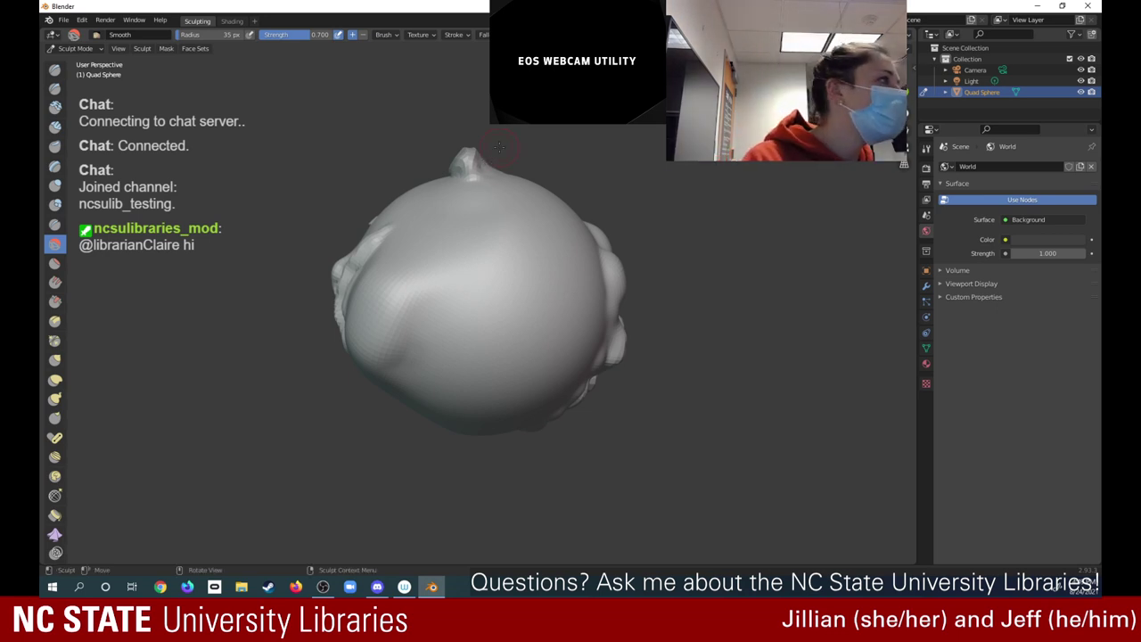
pyautogui.click(57, 264)
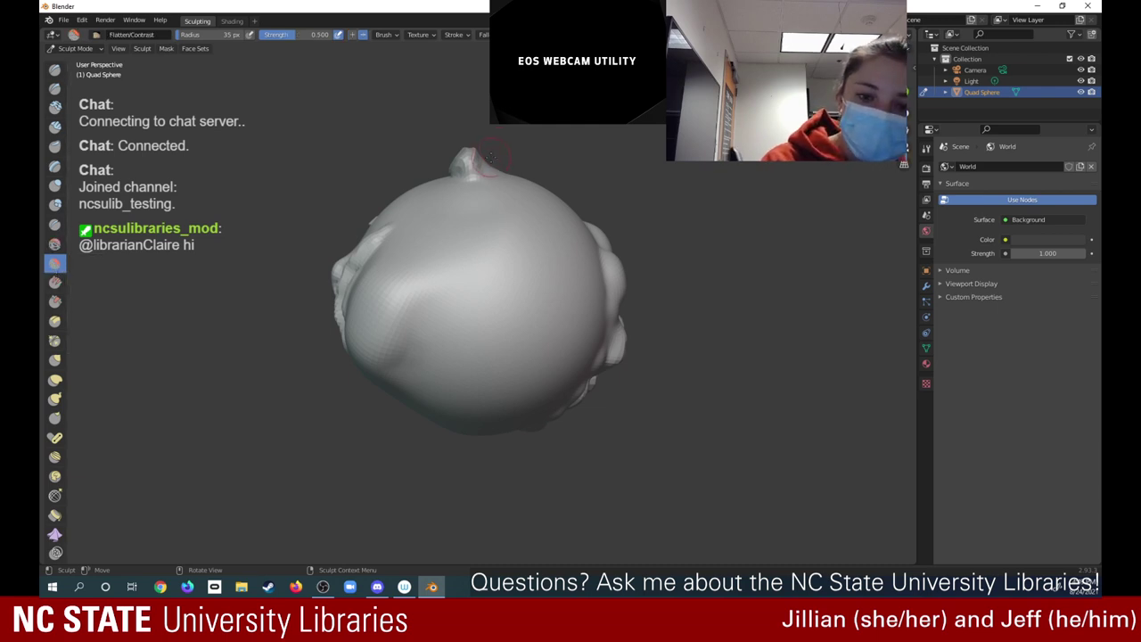
pyautogui.moveTo(490, 158)
pyautogui.mouseDown()
pyautogui.moveTo(493, 173)
pyautogui.moveTo(470, 153)
pyautogui.moveTo(489, 169)
pyautogui.mouseUp()
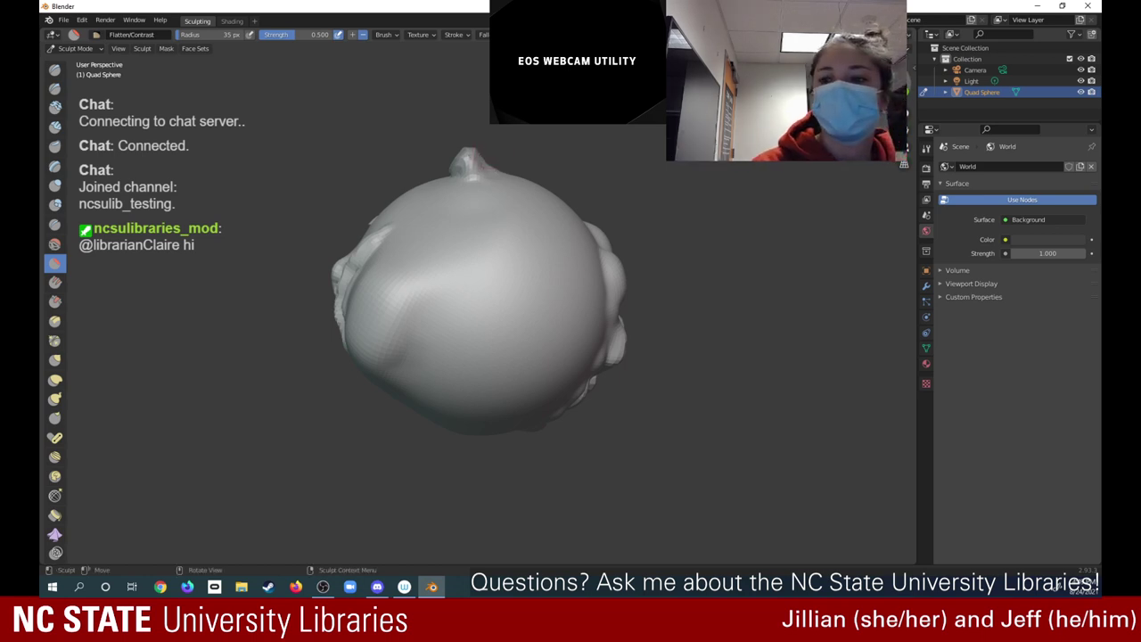
# Carve sharp grooves into the front of the ear with the Draw Sharp brush
pyautogui.moveTo(492, 150)
pyautogui.mouseDown(button='middle')
pyautogui.moveTo(953, 159)
pyautogui.moveTo(963, 201)
pyautogui.moveTo(873, 175)
pyautogui.moveTo(932, 155)
pyautogui.moveTo(986, 167)
pyautogui.mouseUp(button='middle')
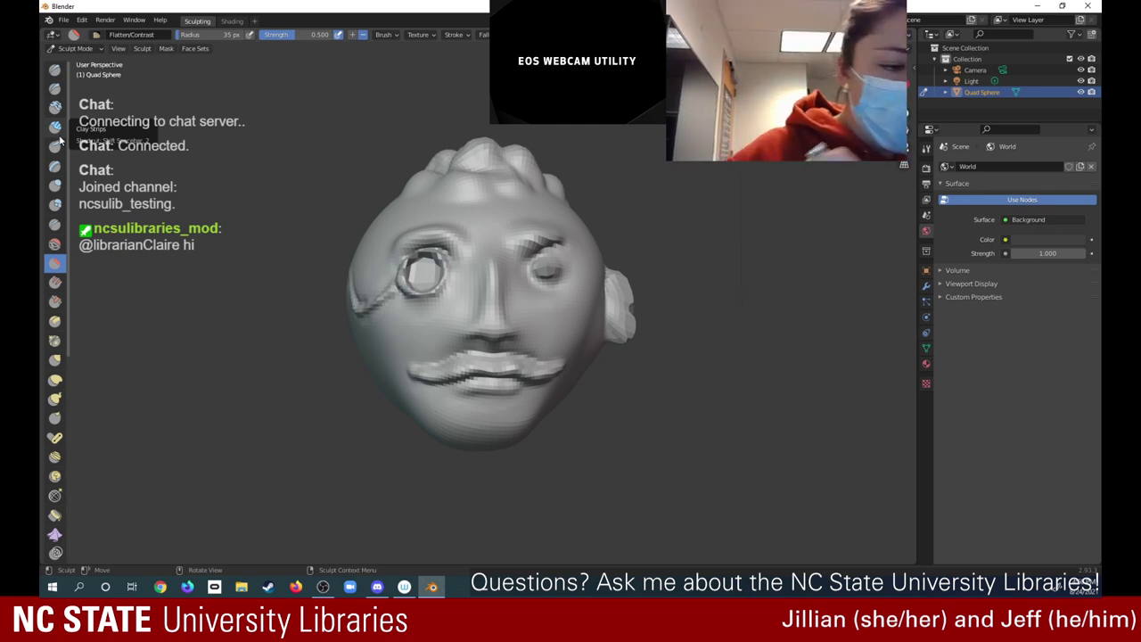
pyautogui.click(55, 88)
pyautogui.moveTo(627, 317)
pyautogui.mouseDown()
pyautogui.moveTo(631, 296)
pyautogui.moveTo(622, 330)
pyautogui.moveTo(627, 303)
pyautogui.moveTo(615, 298)
pyautogui.moveTo(613, 310)
pyautogui.moveTo(629, 297)
pyautogui.mouseUp()
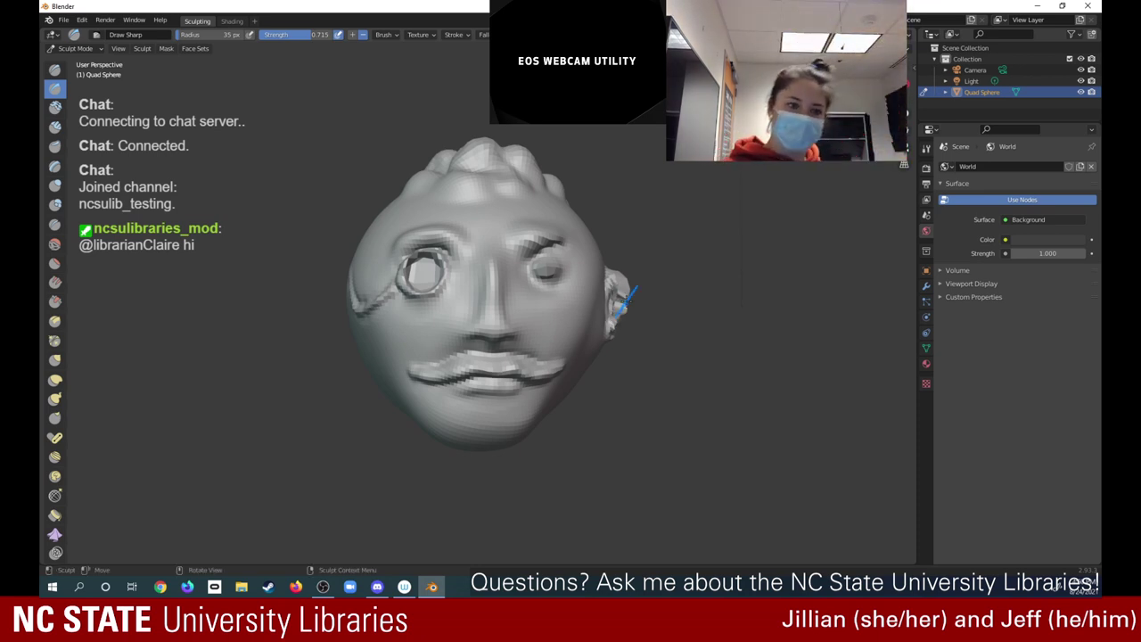
pyautogui.click(57, 72)
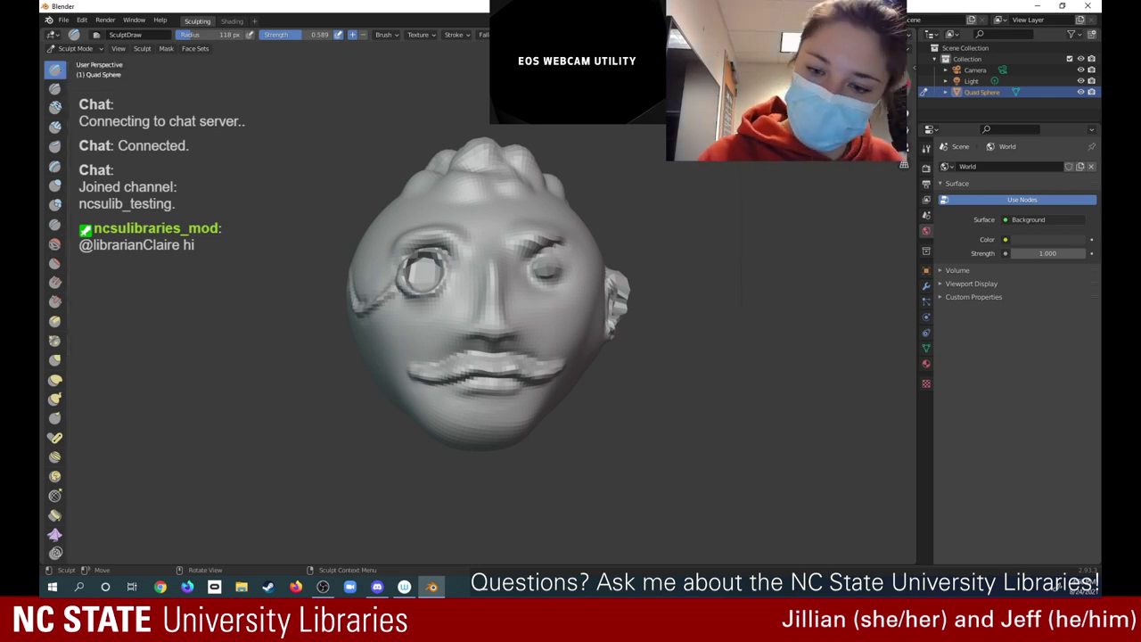
pyautogui.moveTo(670, 269)
pyautogui.mouseDown(button='middle')
pyautogui.moveTo(531, 267)
pyautogui.moveTo(667, 252)
pyautogui.mouseUp(button='middle')
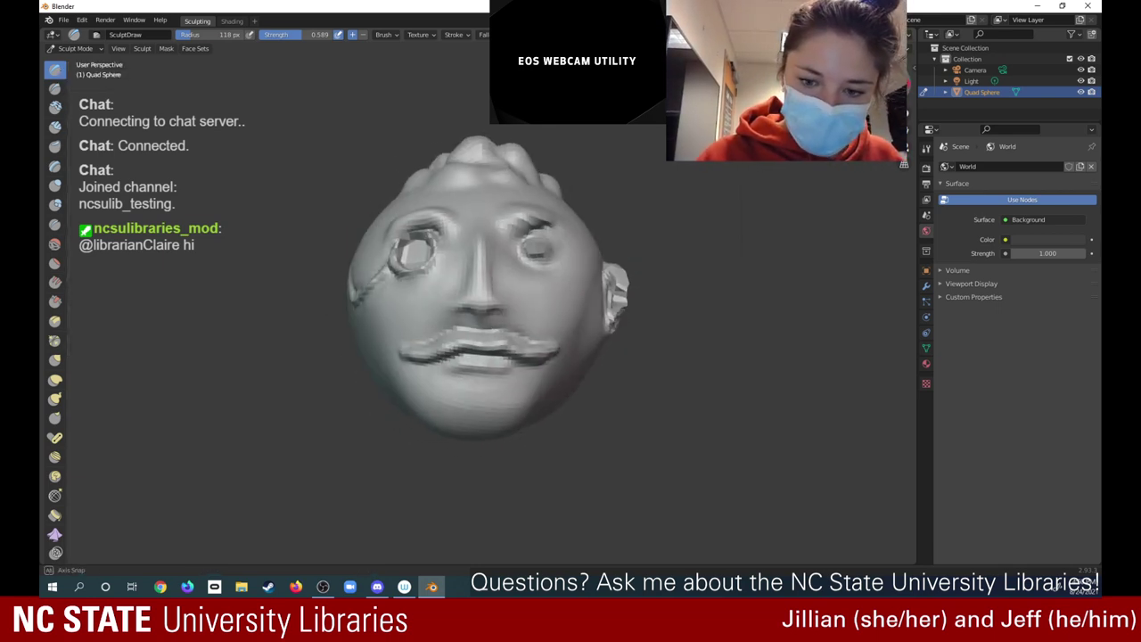
pyautogui.moveTo(499, 374); pyautogui.dragTo(513, 388, button='middle')
pyautogui.moveTo(876, 91); pyautogui.dragTo(872, 117)
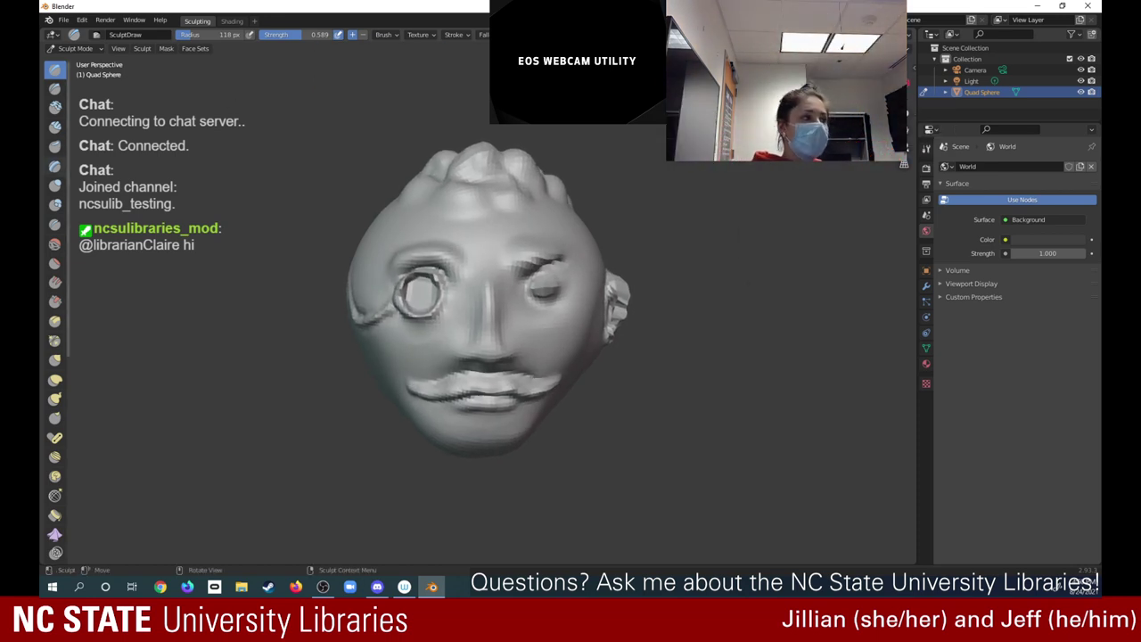
pyautogui.hotkey('alt', 'Tab')
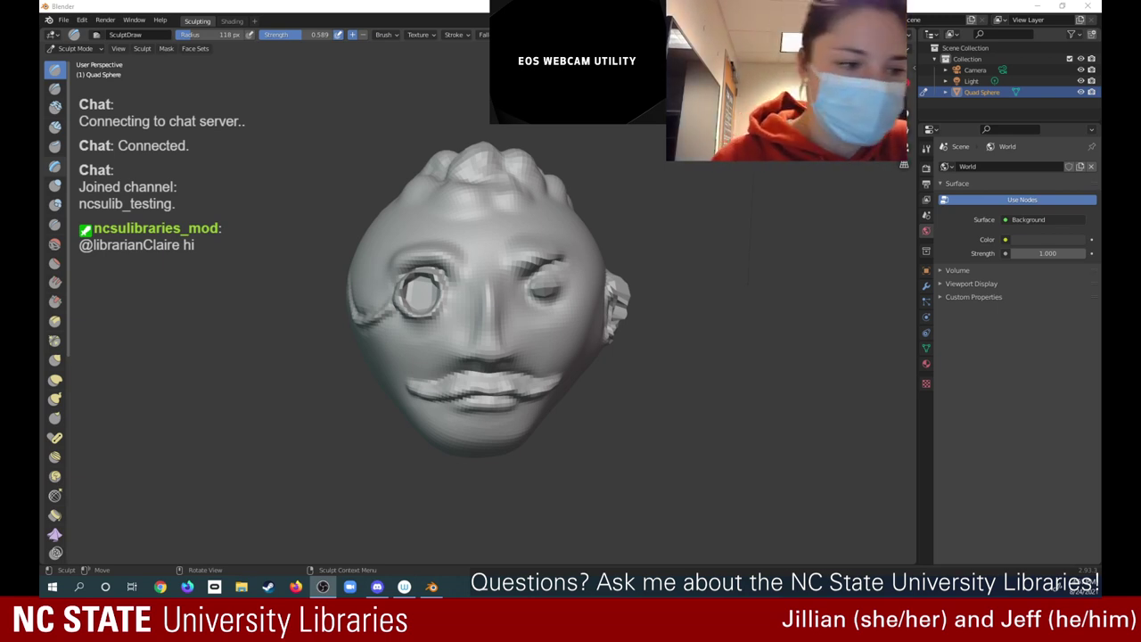
# Try to carve the existing ear with the Draw Sharp brush and soften it with the Smooth brush, undoing the result
pyautogui.click(55, 88)
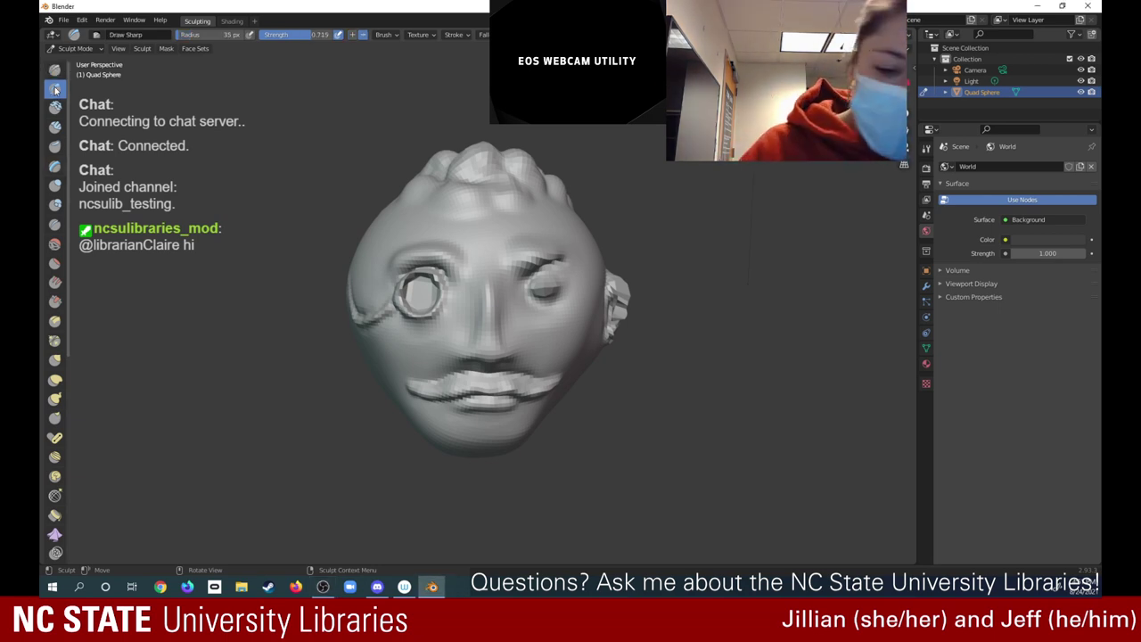
pyautogui.moveTo(613, 312); pyautogui.dragTo(611, 303)
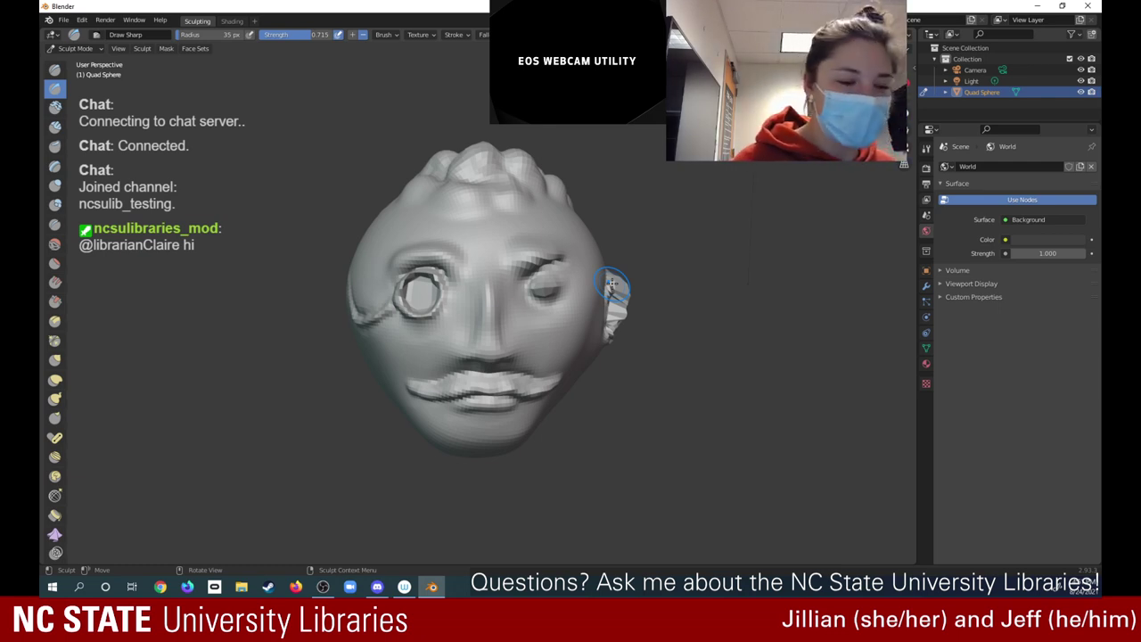
pyautogui.click(54, 251)
pyautogui.moveTo(612, 298); pyautogui.dragTo(614, 299)
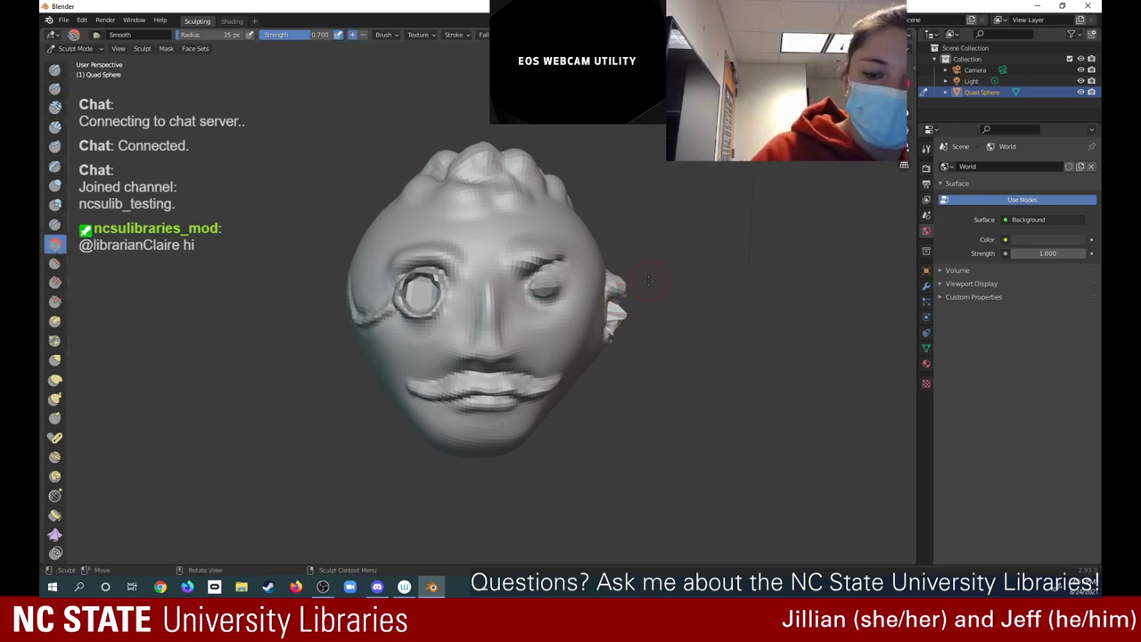
pyautogui.click(82, 20)
pyautogui.click(93, 36)
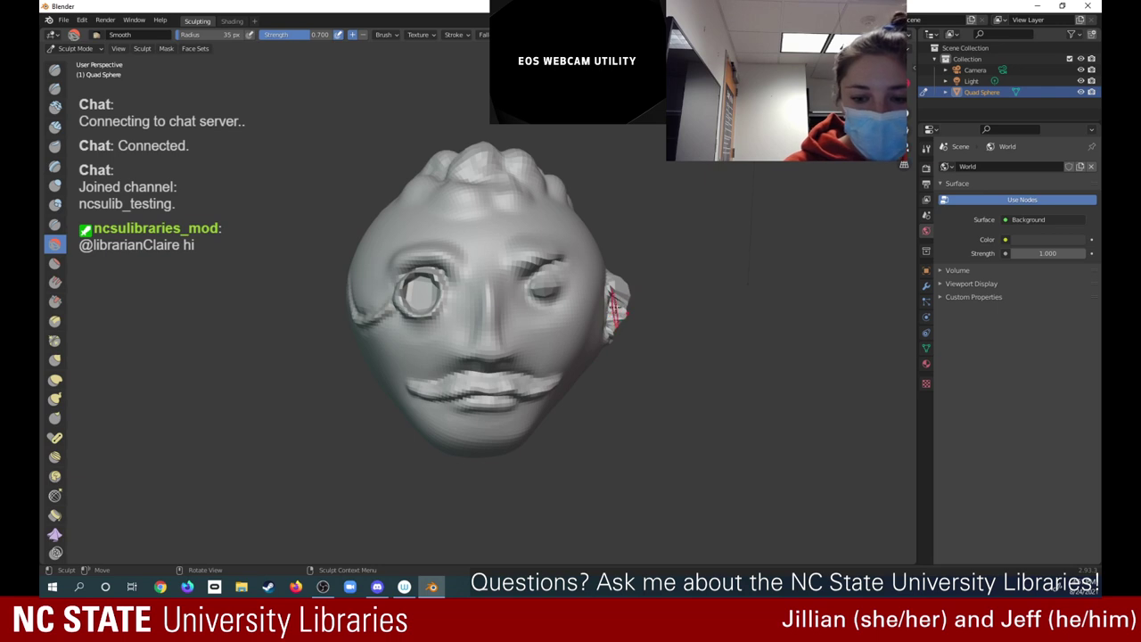
# Try smoothing the ear's grooves with the 35 px Smooth brush and undo the strokes
pyautogui.moveTo(615, 312); pyautogui.dragTo(617, 297)
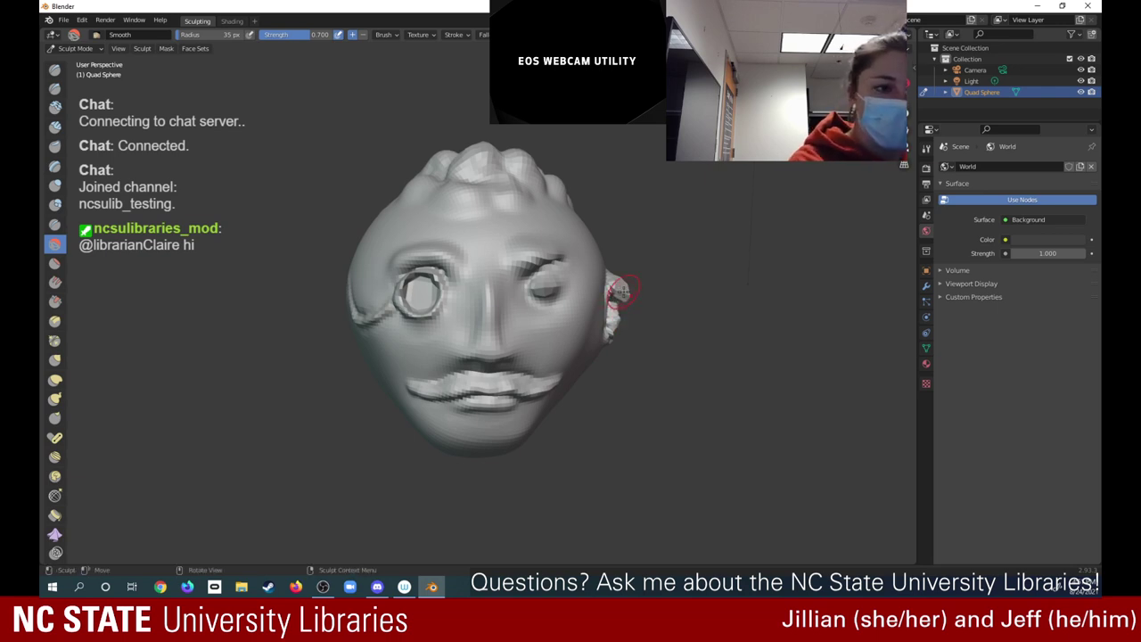
pyautogui.click(81, 19)
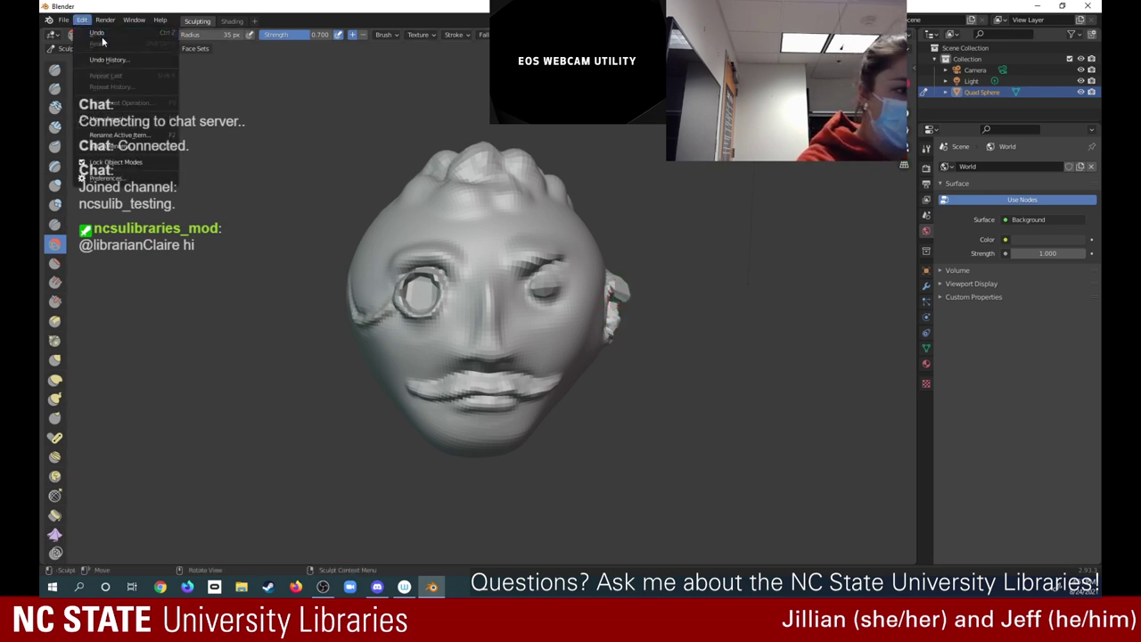
pyautogui.click(101, 35)
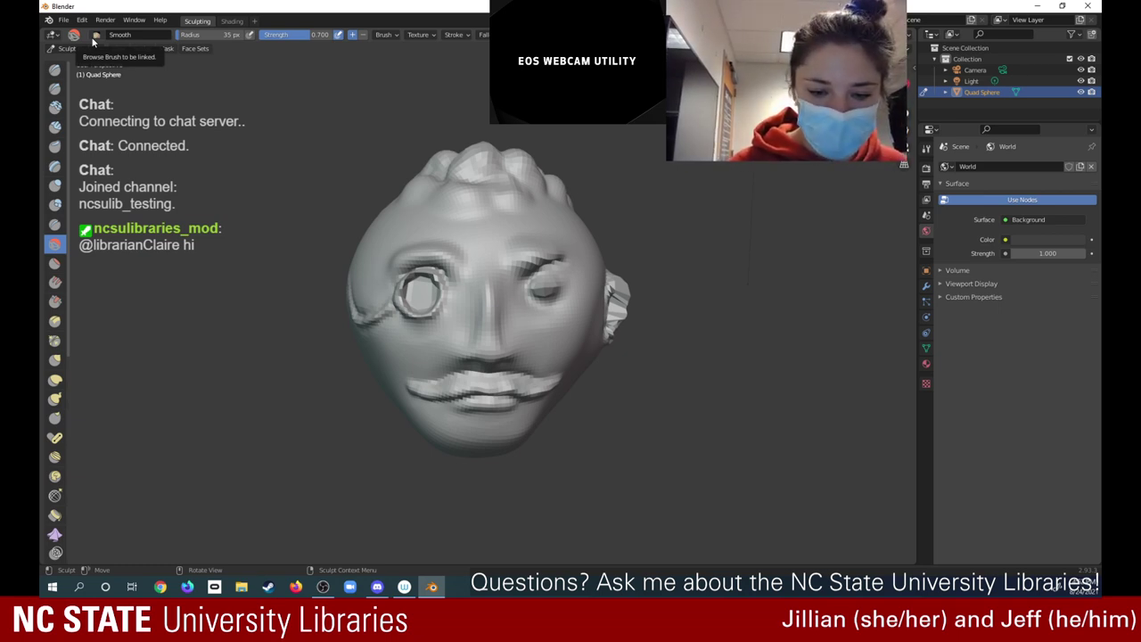
# Try to raise a second ear on the monocle side of the head with the Draw brush at 118 px radius and 0.589 strength
pyautogui.moveTo(490, 312)
pyautogui.mouseDown(button='middle')
pyautogui.moveTo(454, 294)
pyautogui.moveTo(492, 332)
pyautogui.moveTo(453, 298)
pyautogui.moveTo(495, 298)
pyautogui.mouseUp(button='middle')
pyautogui.moveTo(878, 96); pyautogui.dragTo(886, 98)
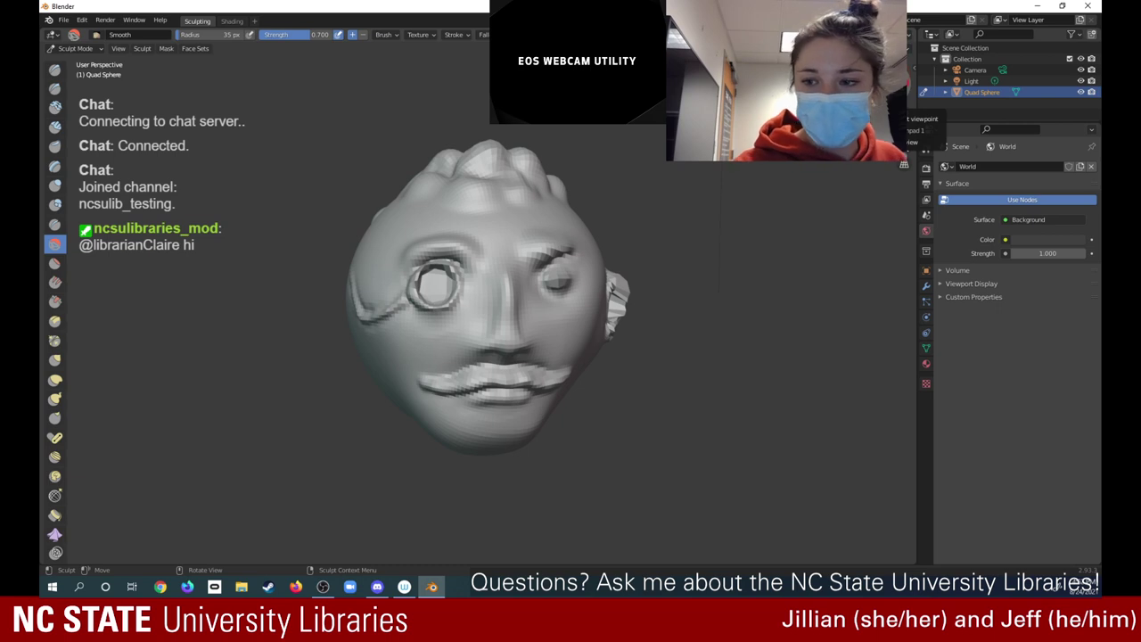
pyautogui.moveTo(881, 89); pyautogui.dragTo(861, 93)
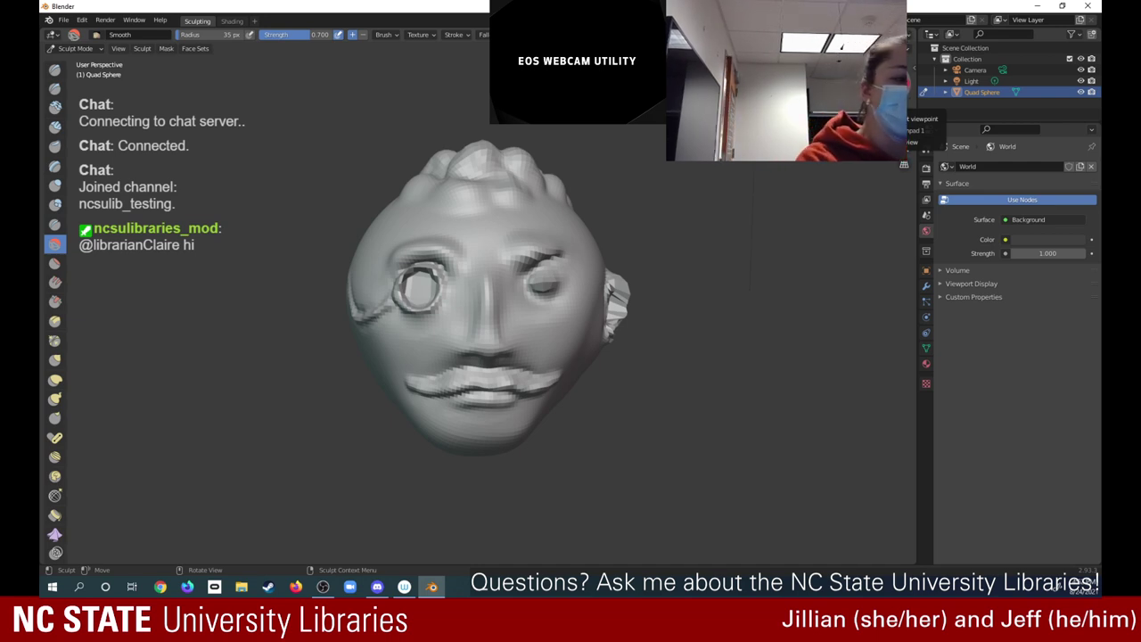
pyautogui.click(55, 69)
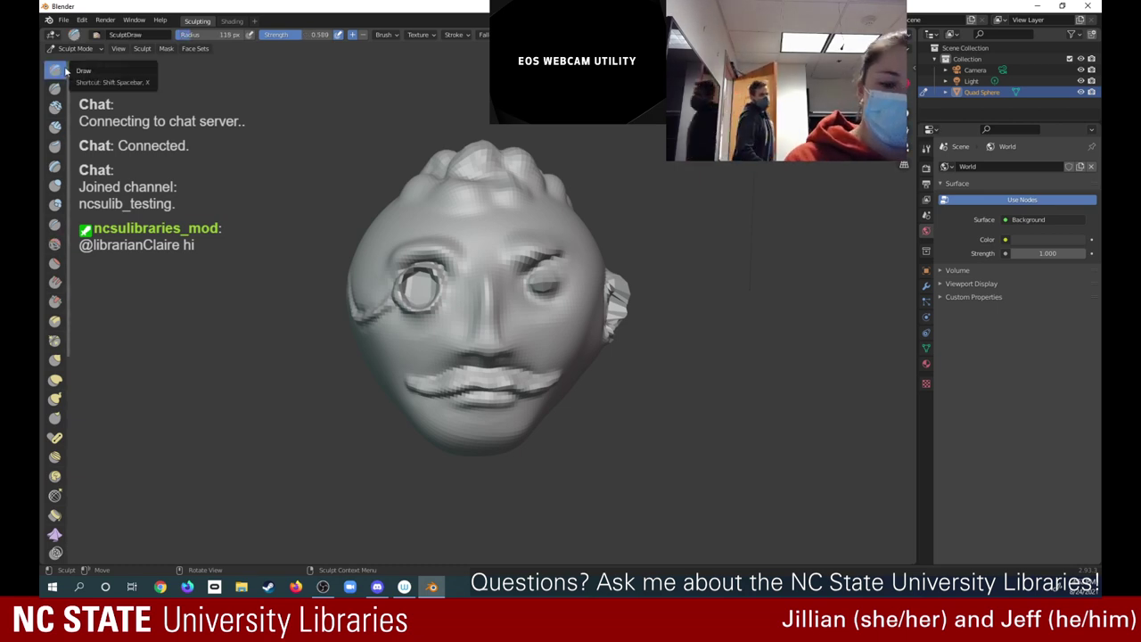
pyautogui.moveTo(346, 284); pyautogui.dragTo(361, 280)
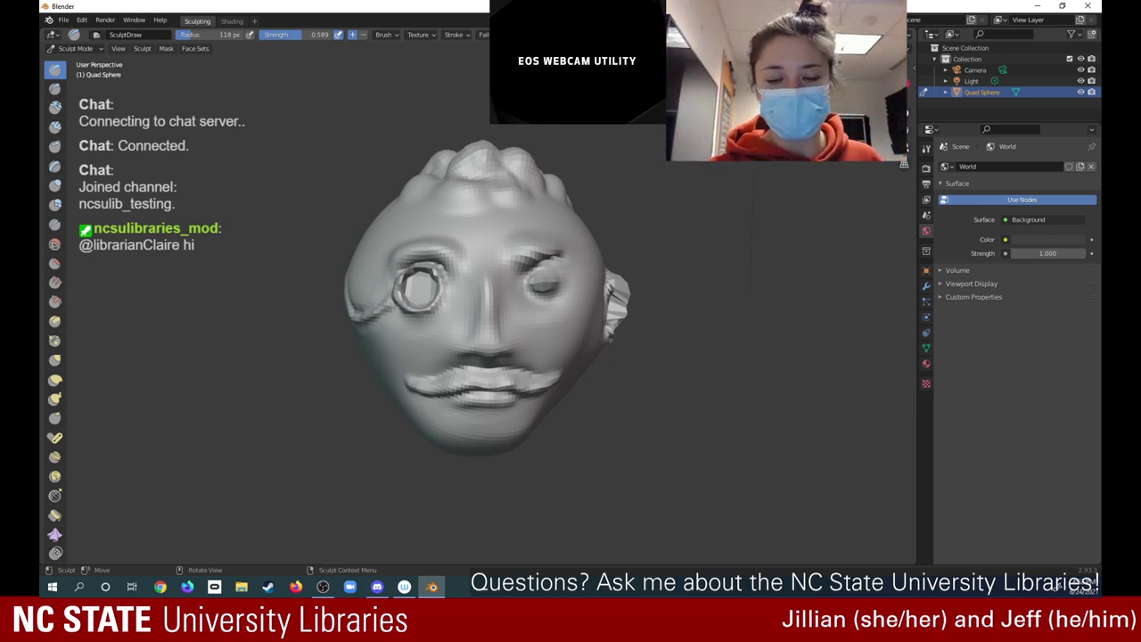
pyautogui.moveTo(343, 309); pyautogui.dragTo(357, 332)
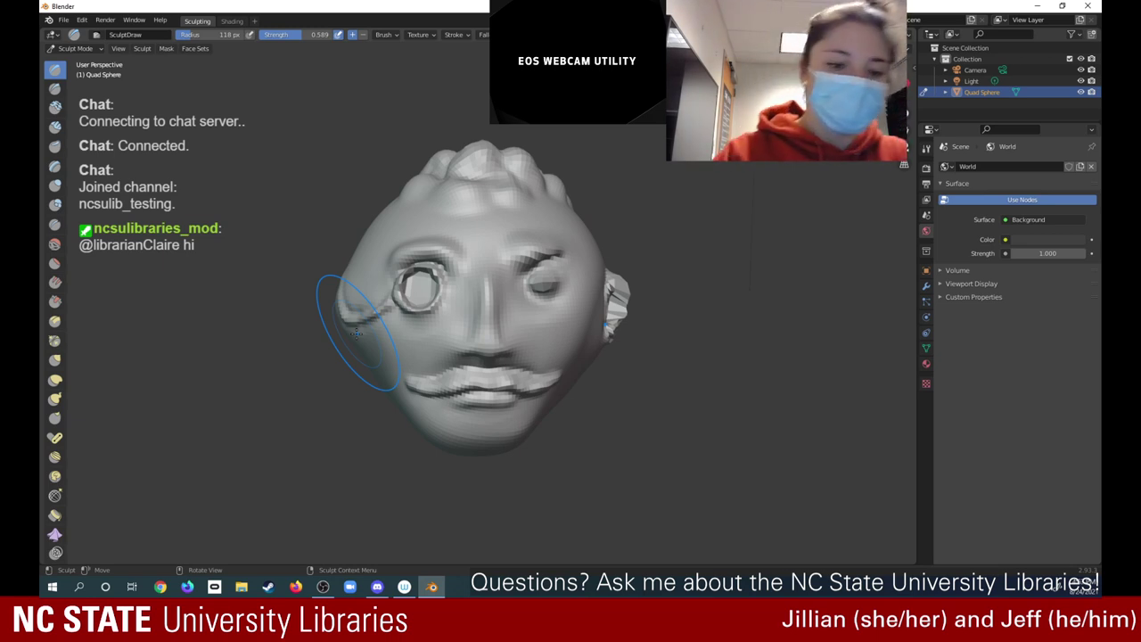
# Try to carve the outline of the raised area beside the monocle chain with the 35 px Draw Sharp brush
pyautogui.click(54, 89)
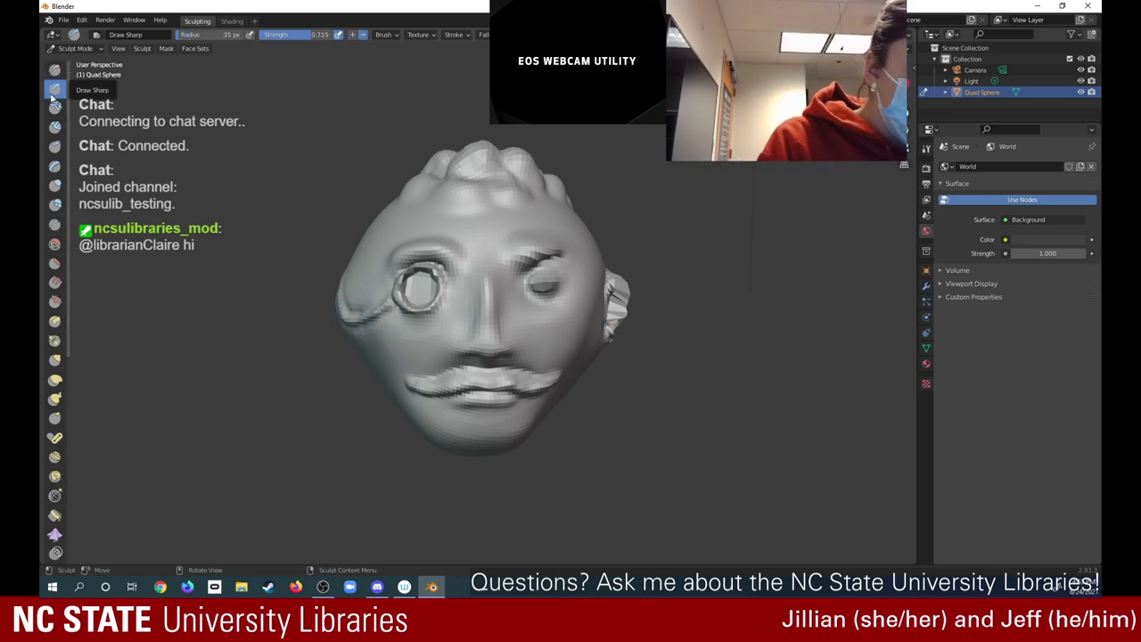
pyautogui.rightClick(349, 301)
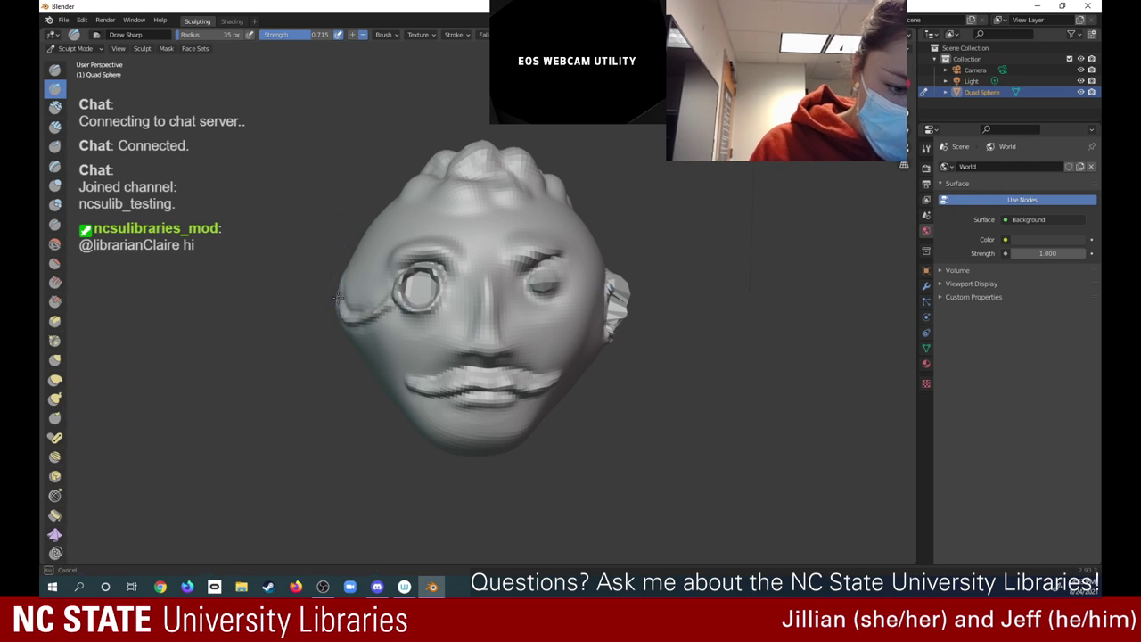
pyautogui.moveTo(340, 293)
pyautogui.mouseDown()
pyautogui.moveTo(338, 308)
pyautogui.moveTo(348, 264)
pyautogui.mouseUp()
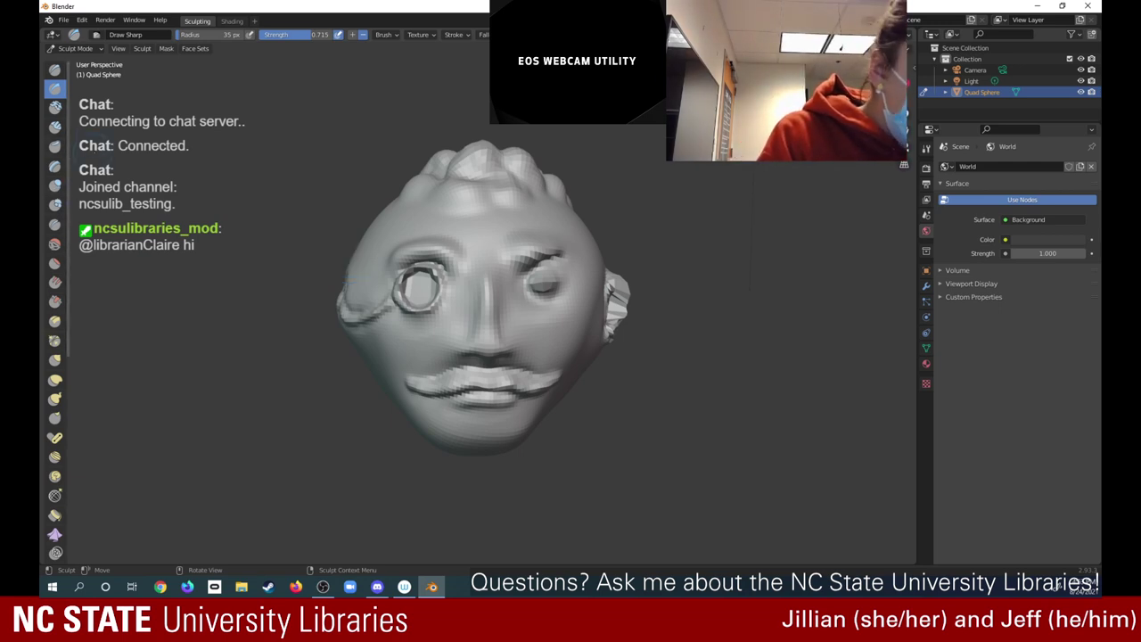
# Undo the Draw and Draw Sharp strokes made on the monocle side of the head
pyautogui.click(82, 21)
pyautogui.click(82, 23)
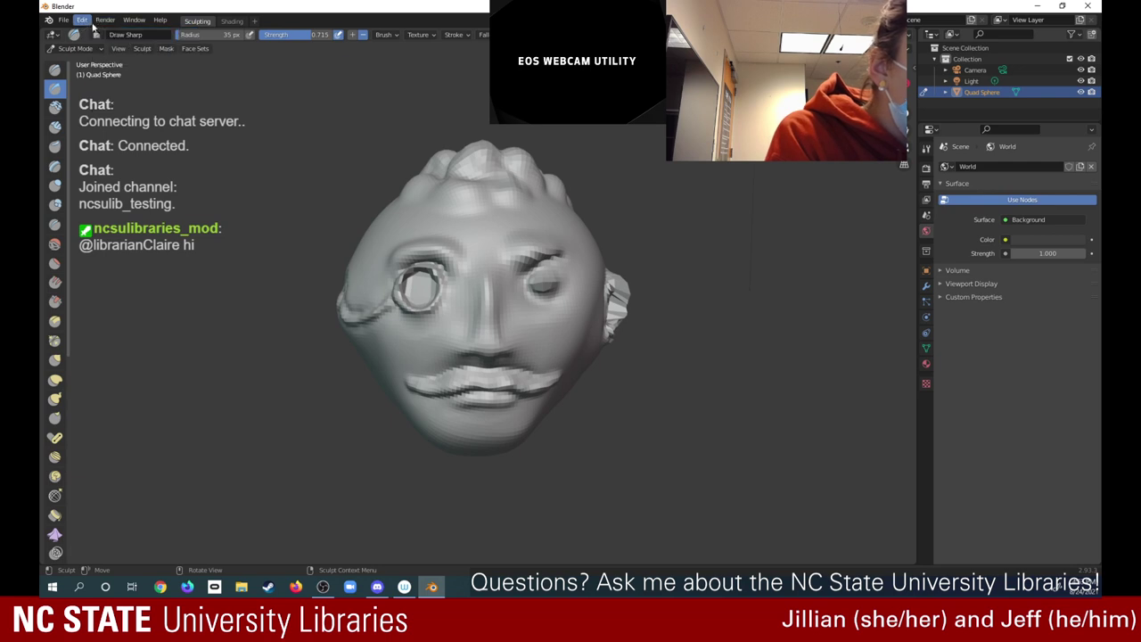
pyautogui.click(105, 20)
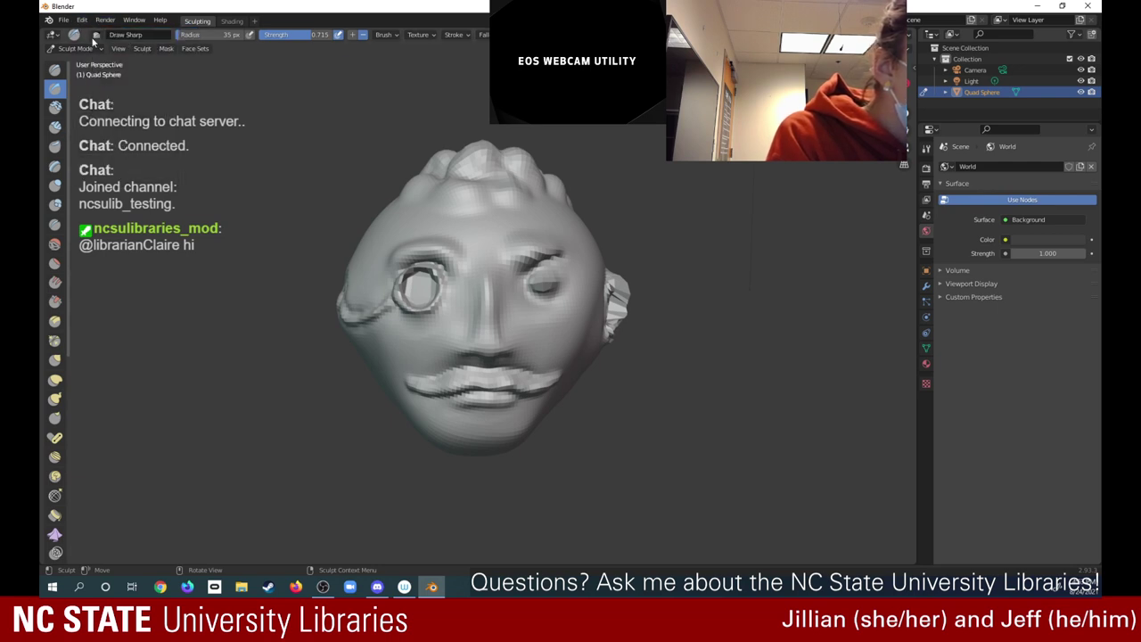
pyautogui.click(82, 22)
pyautogui.click(90, 34)
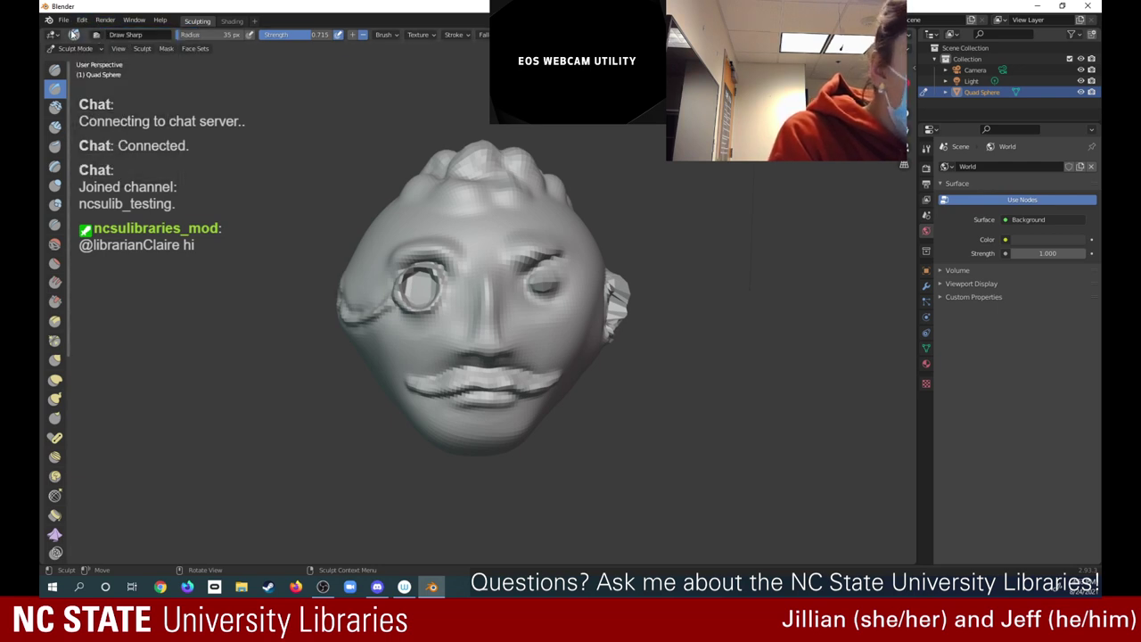
pyautogui.click(82, 20)
pyautogui.click(90, 34)
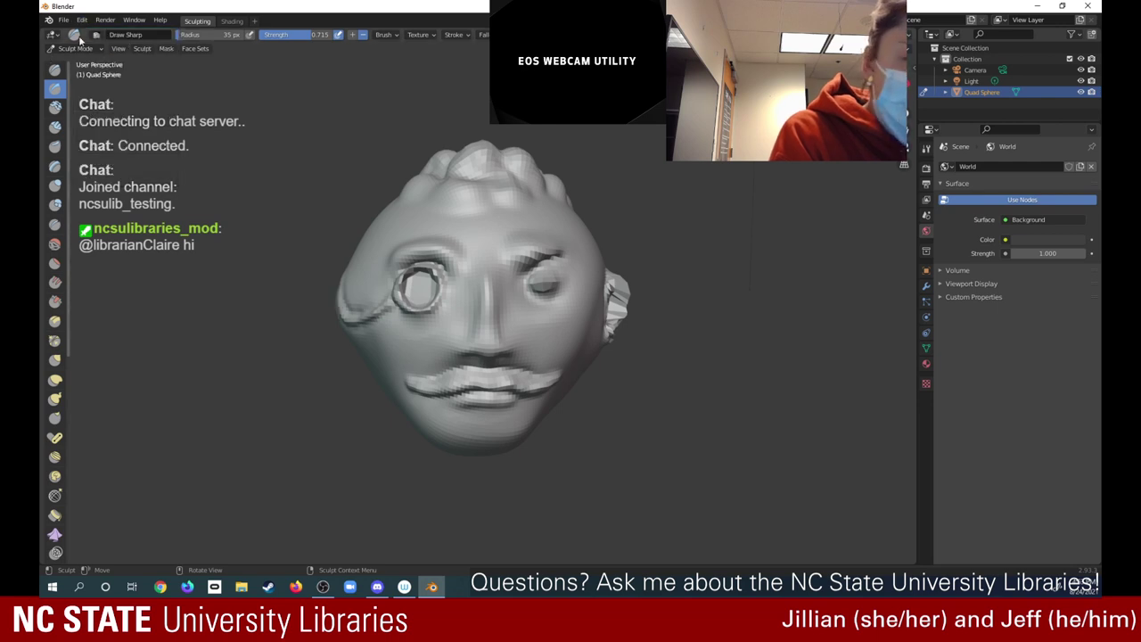
pyautogui.click(81, 21)
pyautogui.click(81, 22)
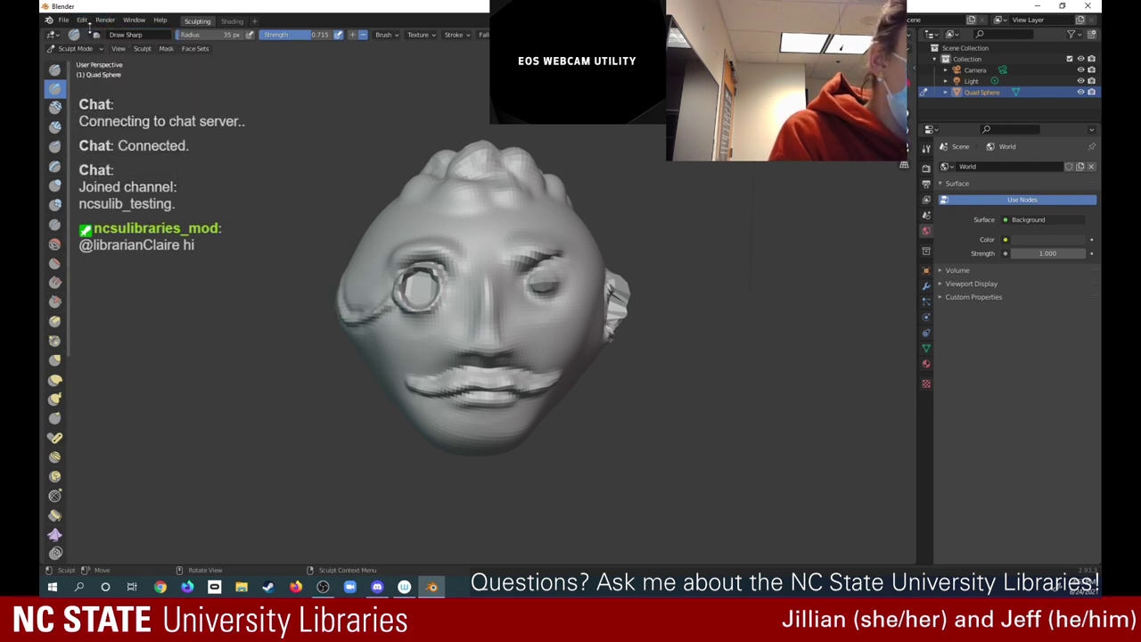
pyautogui.click(81, 21)
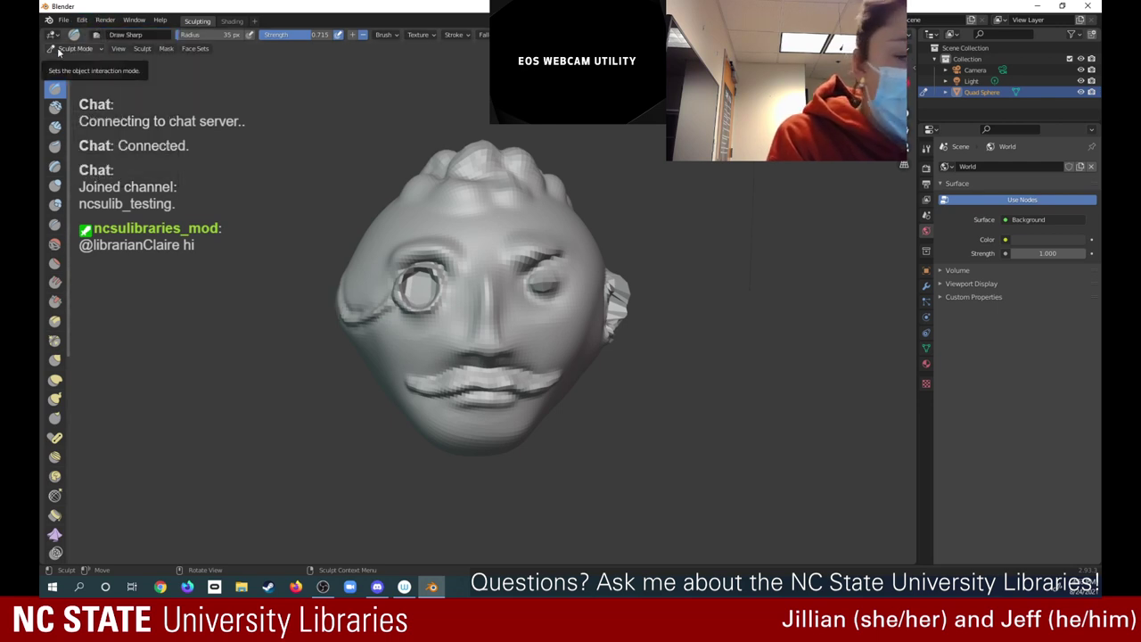
pyautogui.click(104, 21)
pyautogui.click(82, 21)
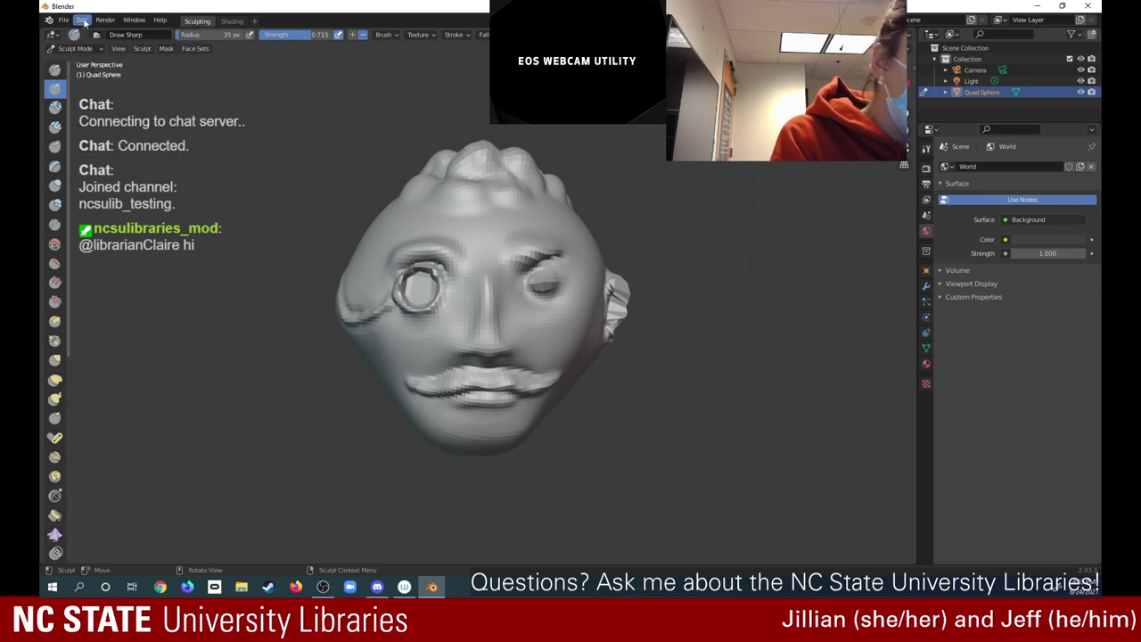
pyautogui.click(85, 21)
pyautogui.click(96, 34)
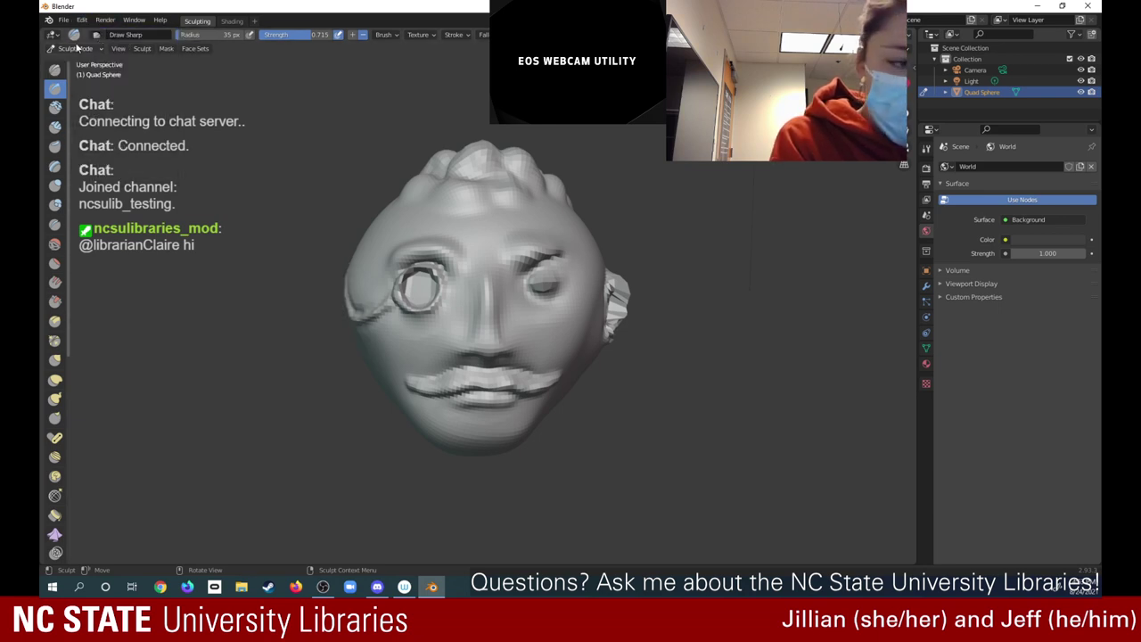
pyautogui.click(81, 21)
pyautogui.click(96, 33)
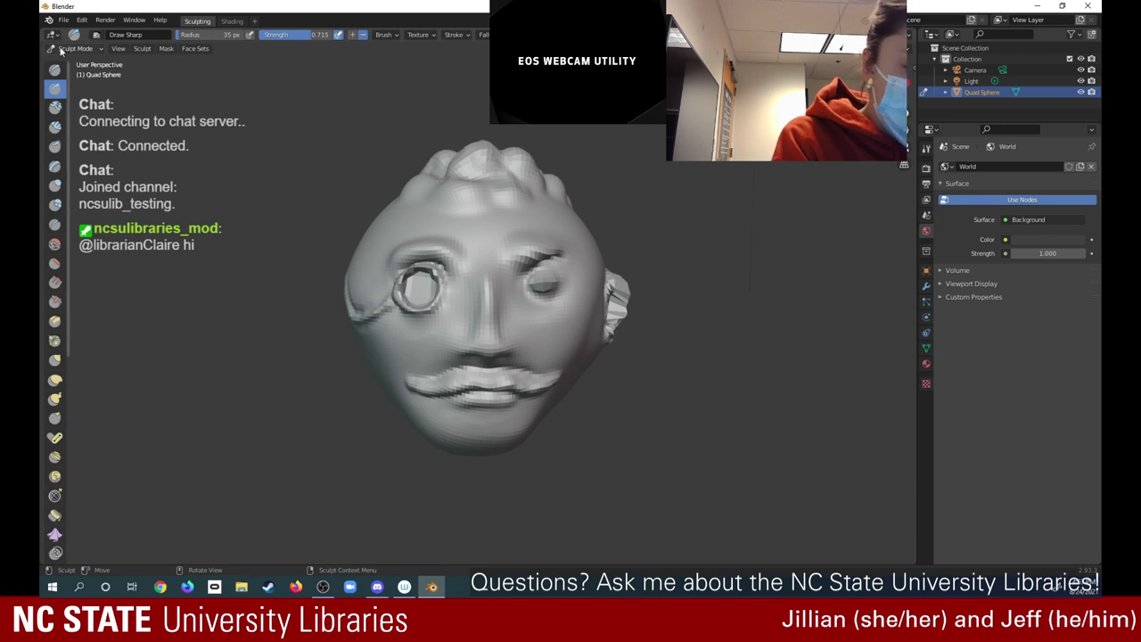
pyautogui.click(81, 21)
pyautogui.click(96, 34)
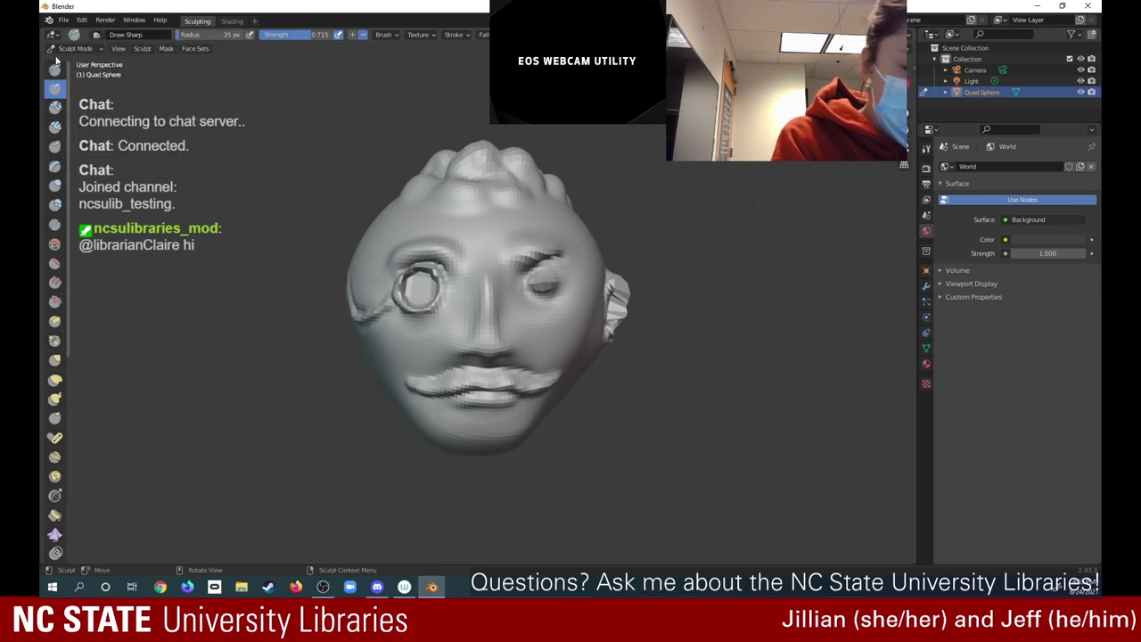
pyautogui.click(81, 21)
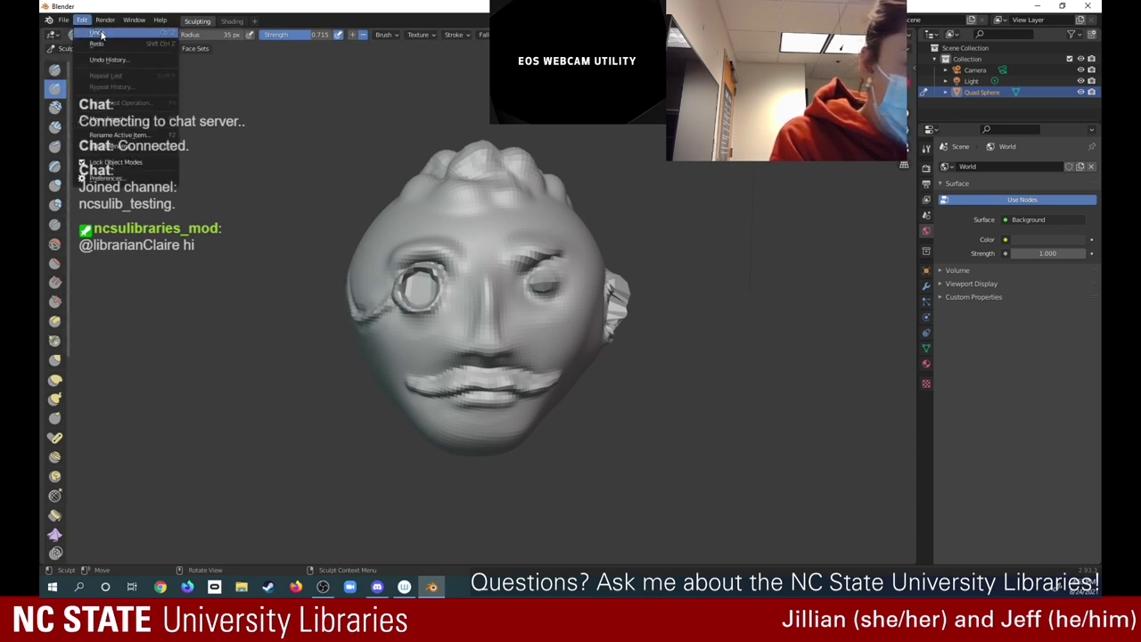
pyautogui.click(99, 34)
pyautogui.click(99, 21)
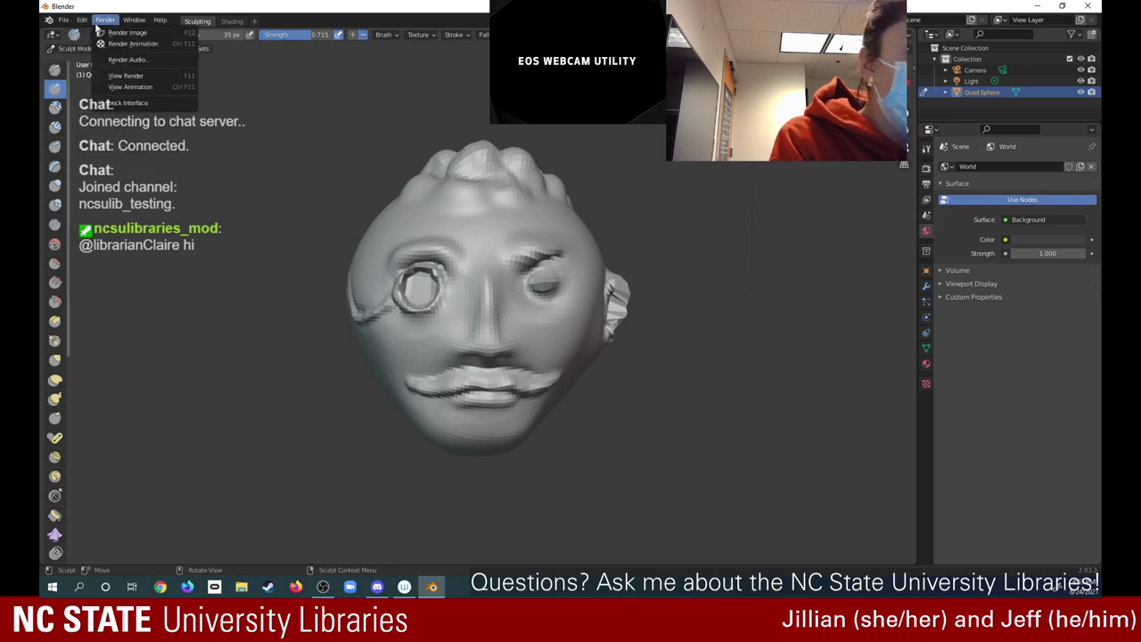
pyautogui.click(82, 21)
pyautogui.click(82, 21)
pyautogui.click(93, 33)
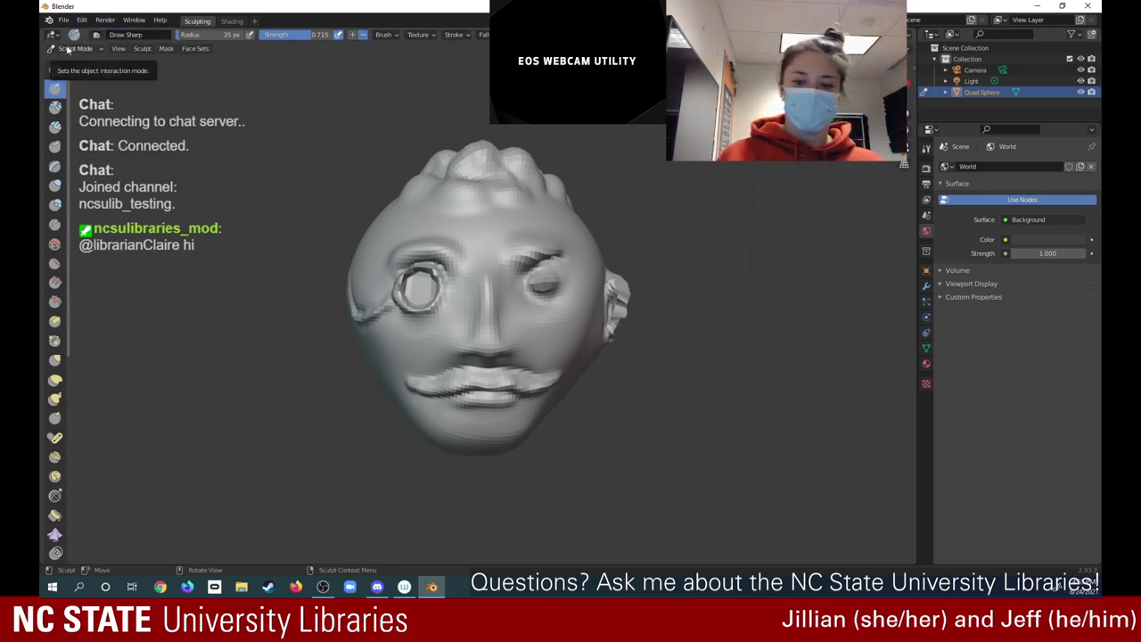
# Build up a second ear on the monocle side of the head using the Blob brush at 35 px radius and 0.500 strength
pyautogui.click(56, 204)
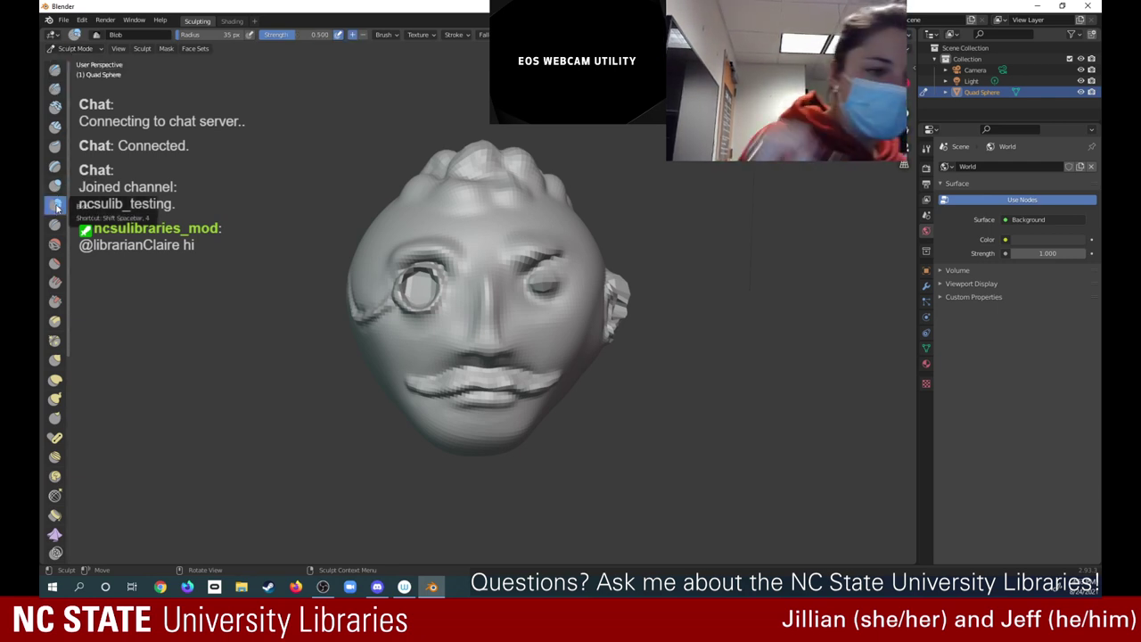
pyautogui.moveTo(345, 294)
pyautogui.mouseDown()
pyautogui.moveTo(350, 328)
pyautogui.moveTo(344, 279)
pyautogui.mouseUp()
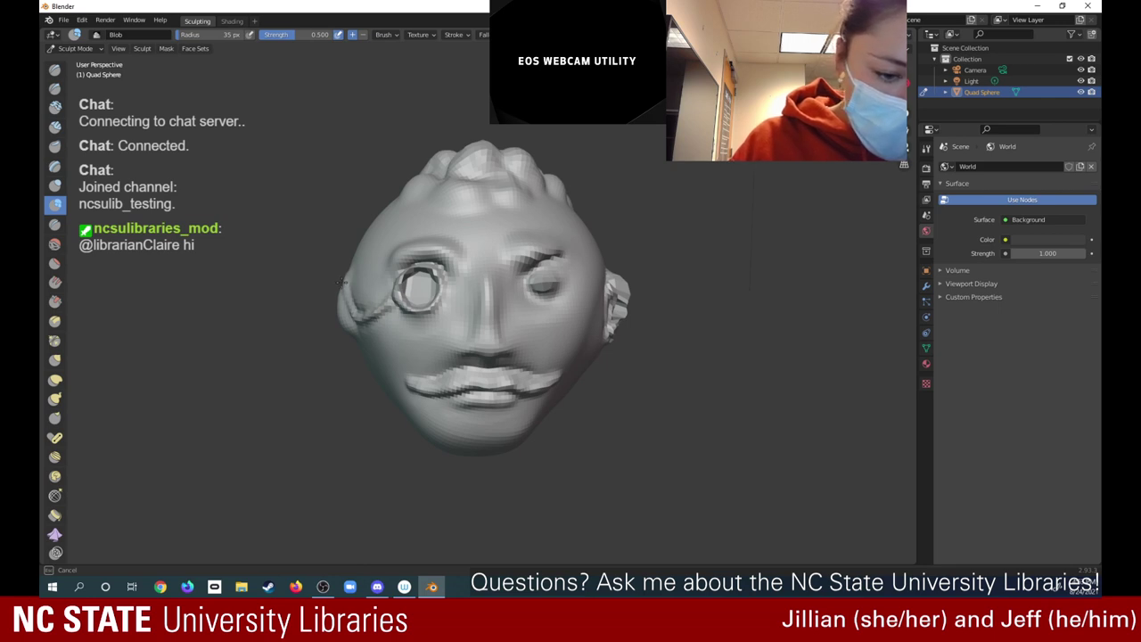
pyautogui.moveTo(342, 291)
pyautogui.mouseDown()
pyautogui.moveTo(342, 280)
pyautogui.moveTo(354, 336)
pyautogui.moveTo(353, 326)
pyautogui.mouseUp()
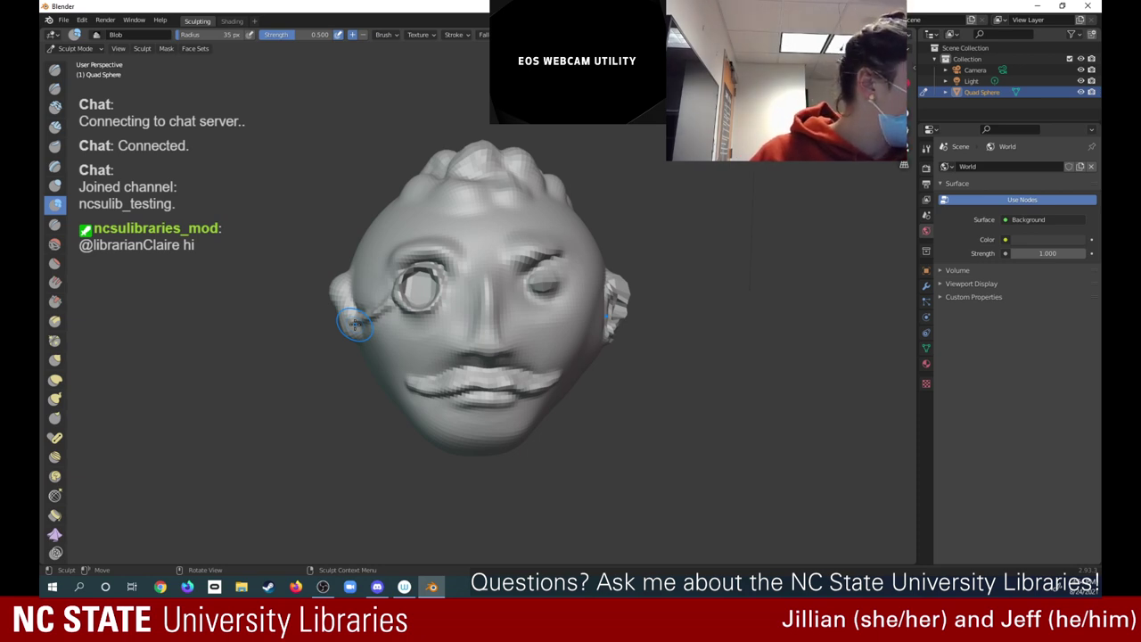
# Add a last Blob stroke to the monocle-side ear and soften its rear edge with the 35 px Smooth brush at 0.700 strength
pyautogui.moveTo(336, 287)
pyautogui.mouseDown()
pyautogui.moveTo(353, 341)
pyautogui.moveTo(341, 313)
pyautogui.moveTo(346, 278)
pyautogui.moveTo(335, 292)
pyautogui.mouseUp()
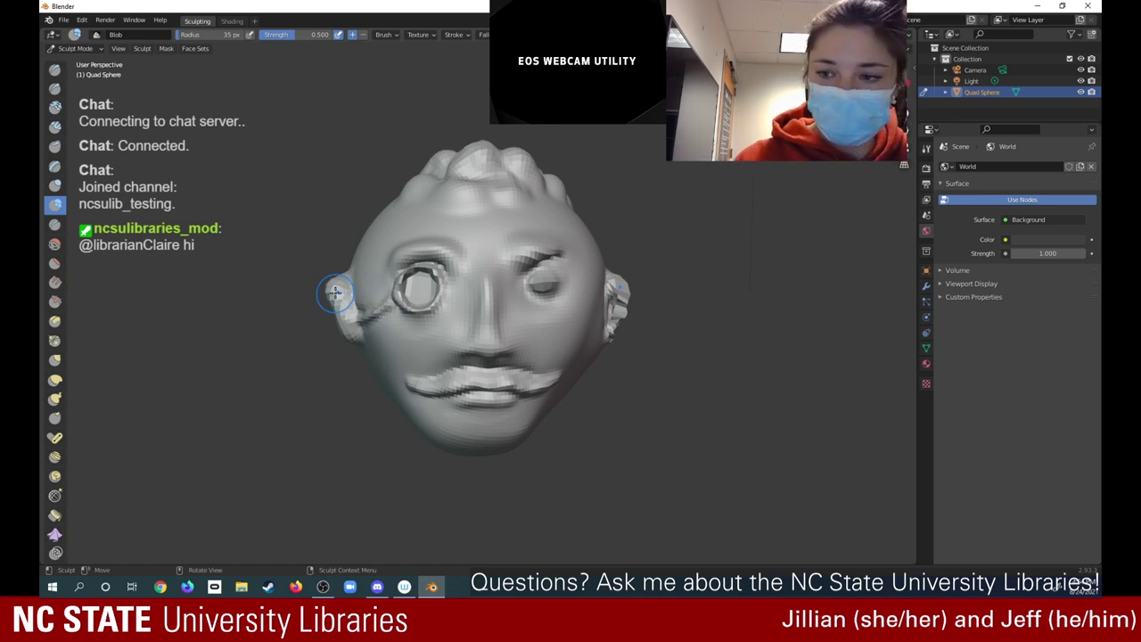
pyautogui.moveTo(878, 82); pyautogui.dragTo(952, 78)
pyautogui.moveTo(952, 78)
pyautogui.mouseDown(button='middle')
pyautogui.moveTo(956, 100)
pyautogui.moveTo(943, 80)
pyautogui.mouseUp(button='middle')
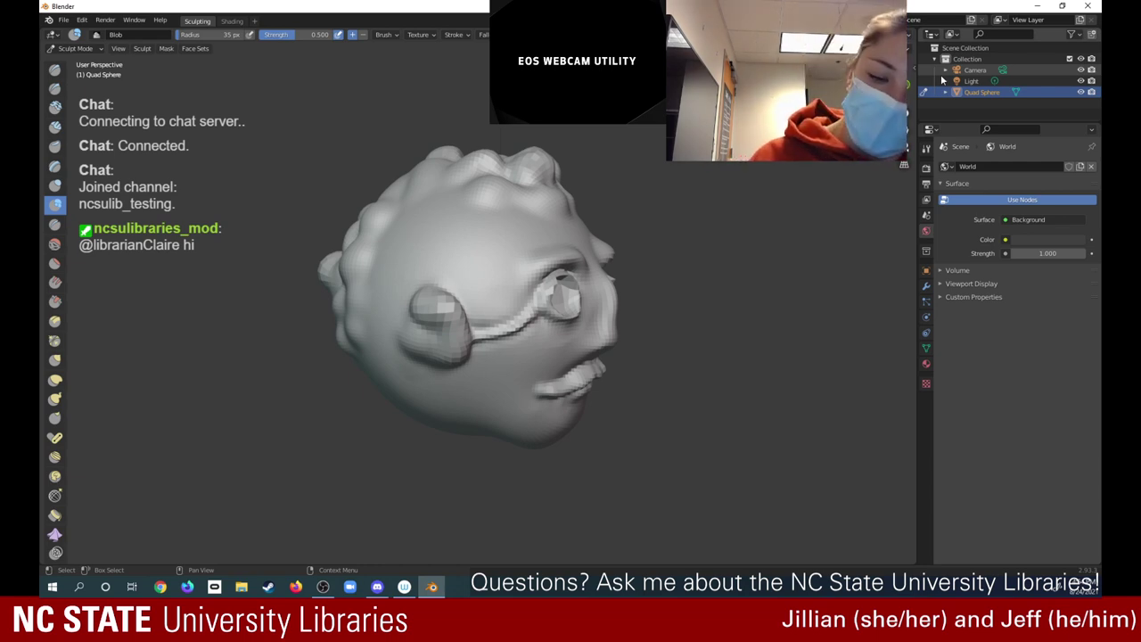
pyautogui.moveTo(942, 80); pyautogui.dragTo(968, 85, button='middle')
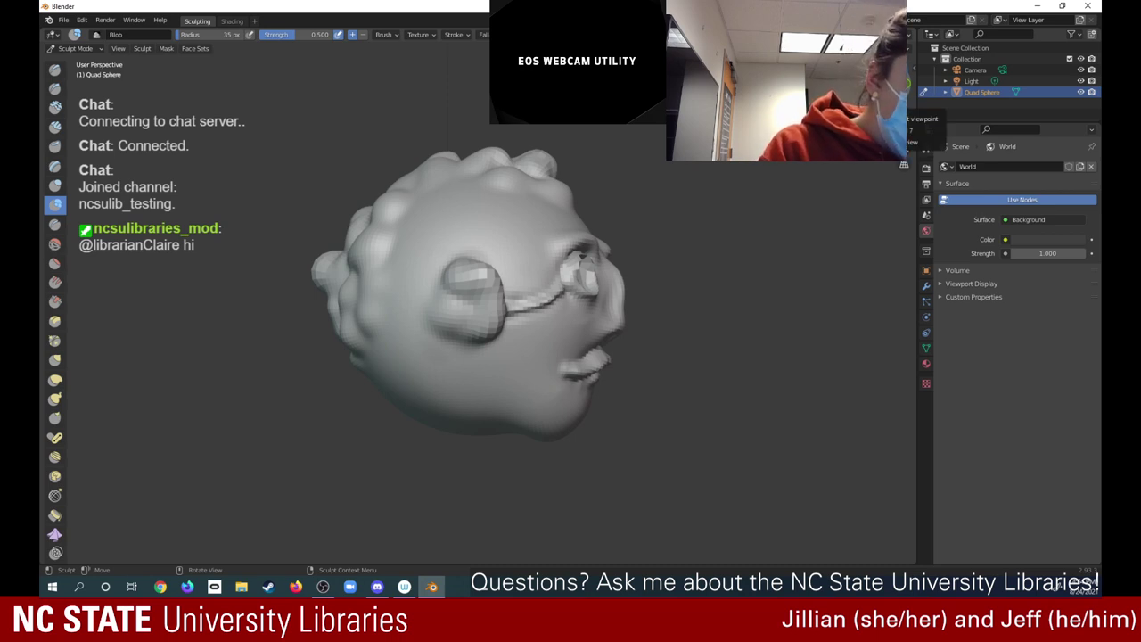
pyautogui.click(55, 243)
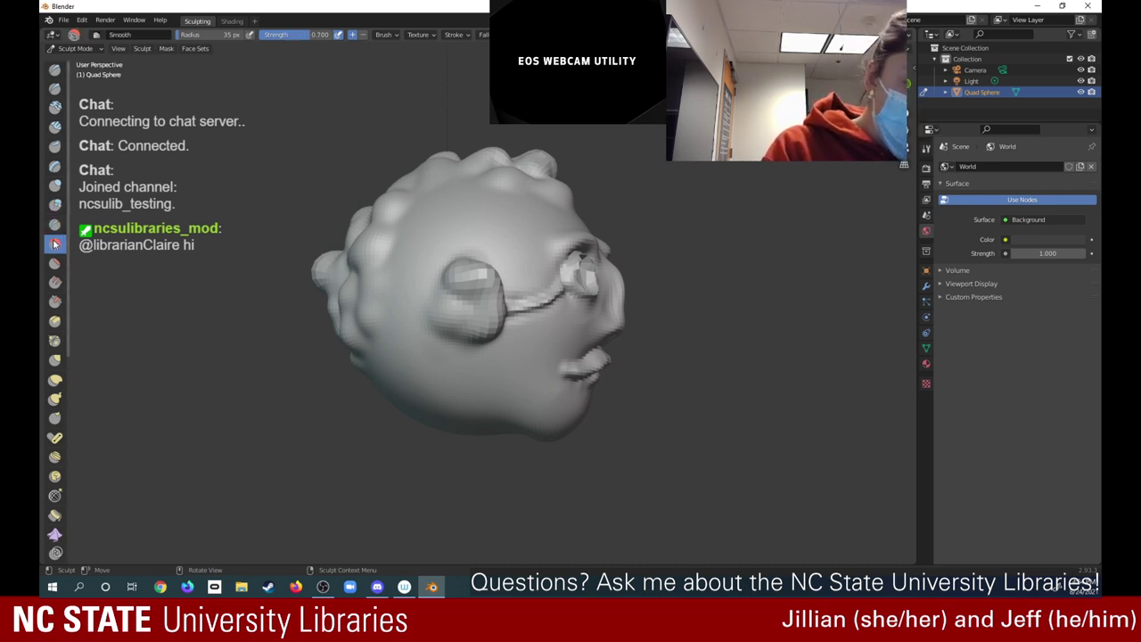
pyautogui.moveTo(410, 317)
pyautogui.mouseDown()
pyautogui.moveTo(433, 319)
pyautogui.moveTo(440, 338)
pyautogui.moveTo(436, 320)
pyautogui.mouseUp()
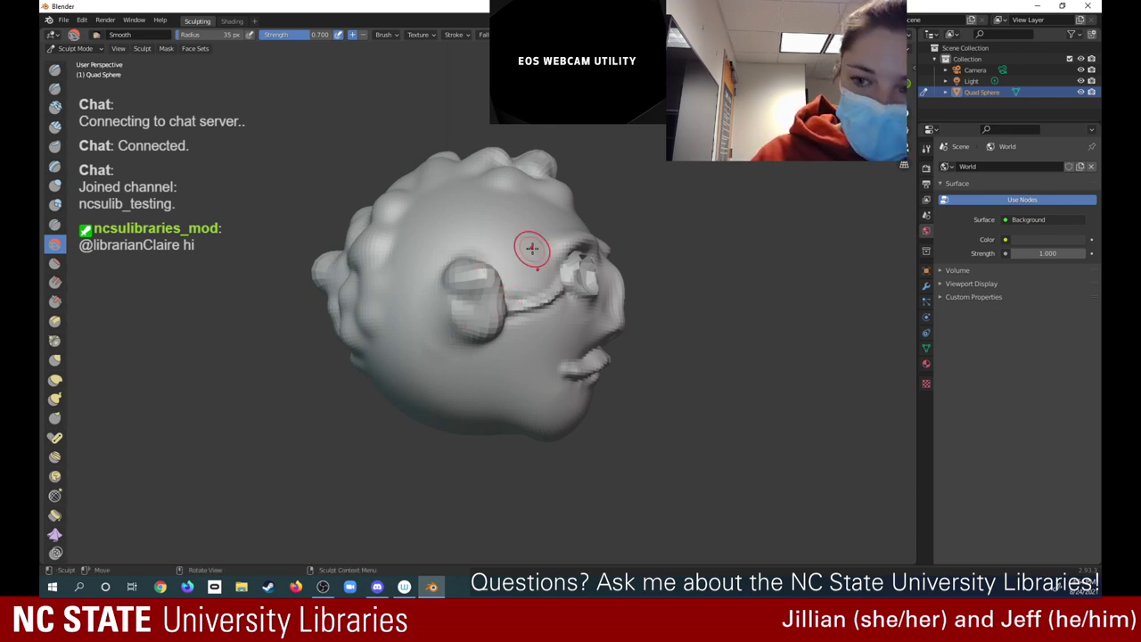
# Smooth away the extra lump behind the ear opposite the monocle and even out the surrounding surface
pyautogui.moveTo(530, 244)
pyautogui.mouseDown(button='middle')
pyautogui.moveTo(299, 255)
pyautogui.moveTo(410, 231)
pyautogui.moveTo(340, 235)
pyautogui.mouseUp(button='middle')
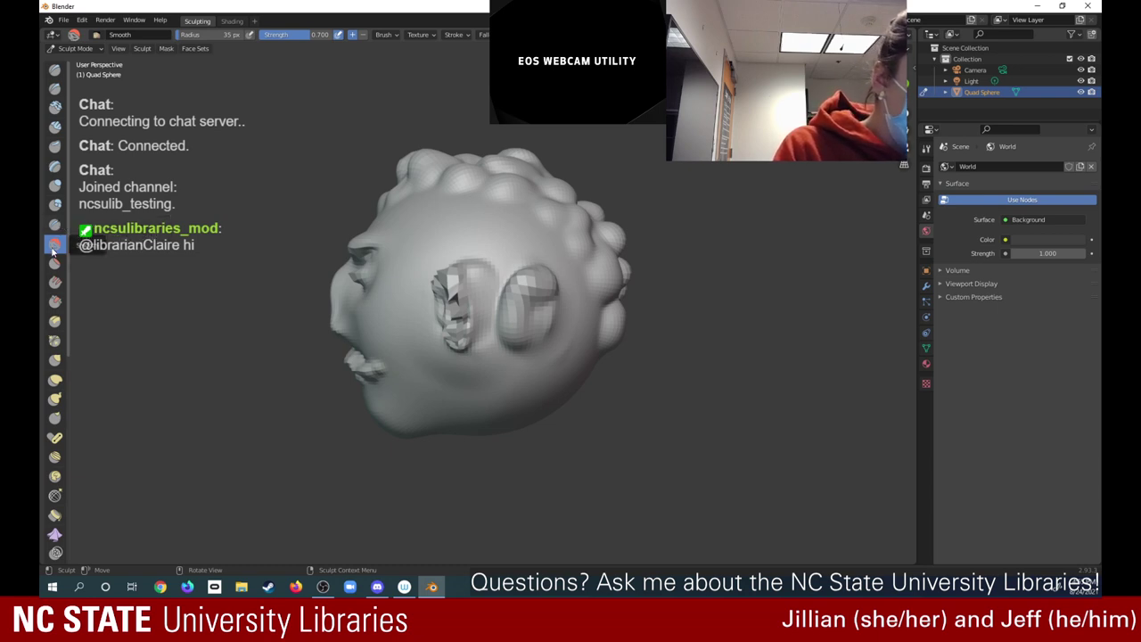
pyautogui.moveTo(546, 267)
pyautogui.mouseDown()
pyautogui.moveTo(541, 306)
pyautogui.moveTo(524, 276)
pyautogui.moveTo(546, 303)
pyautogui.moveTo(519, 357)
pyautogui.mouseUp()
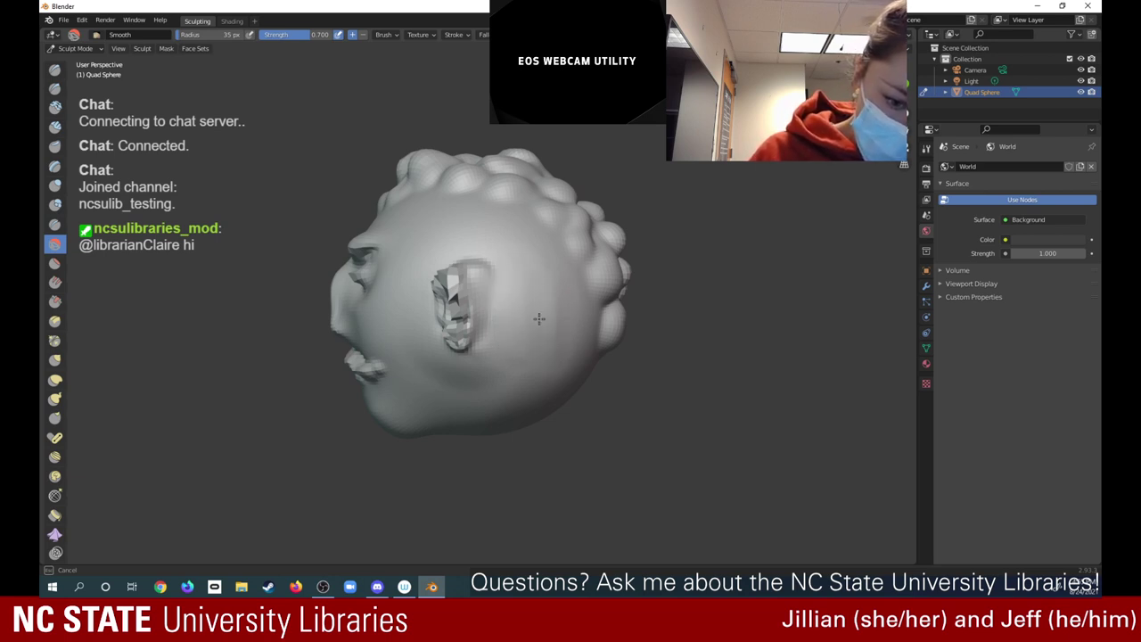
pyautogui.moveTo(509, 290); pyautogui.dragTo(586, 275)
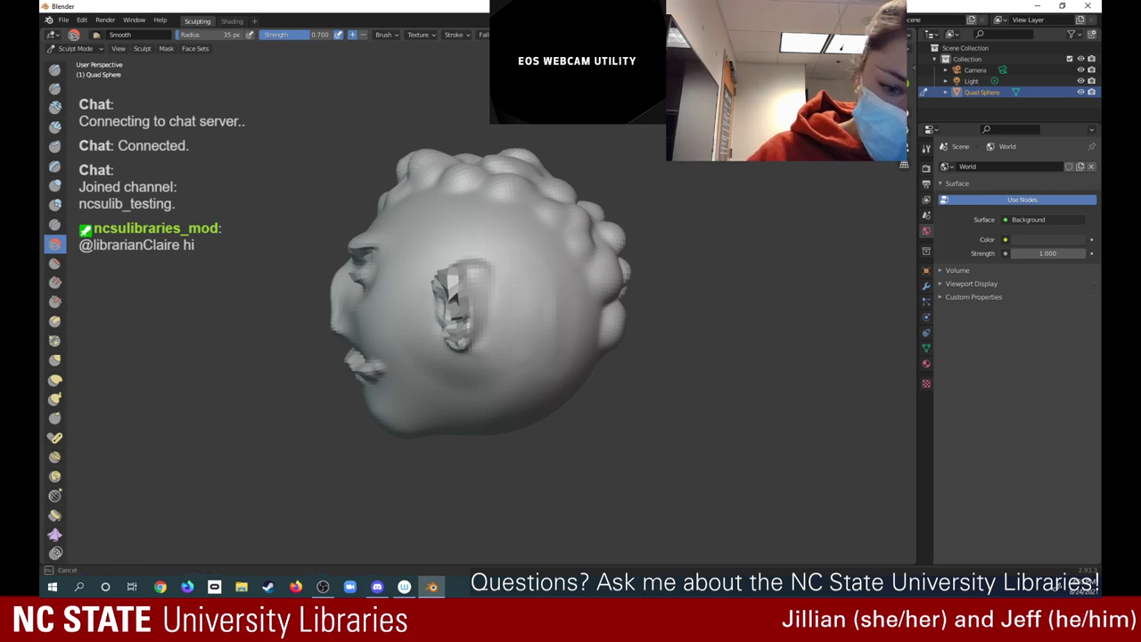
pyautogui.moveTo(515, 285); pyautogui.dragTo(533, 119, button='middle')
pyautogui.moveTo(535, 183); pyautogui.dragTo(535, 134, button='middle')
pyautogui.moveTo(555, 269)
pyautogui.mouseDown()
pyautogui.moveTo(540, 286)
pyautogui.moveTo(543, 256)
pyautogui.moveTo(591, 293)
pyautogui.mouseUp()
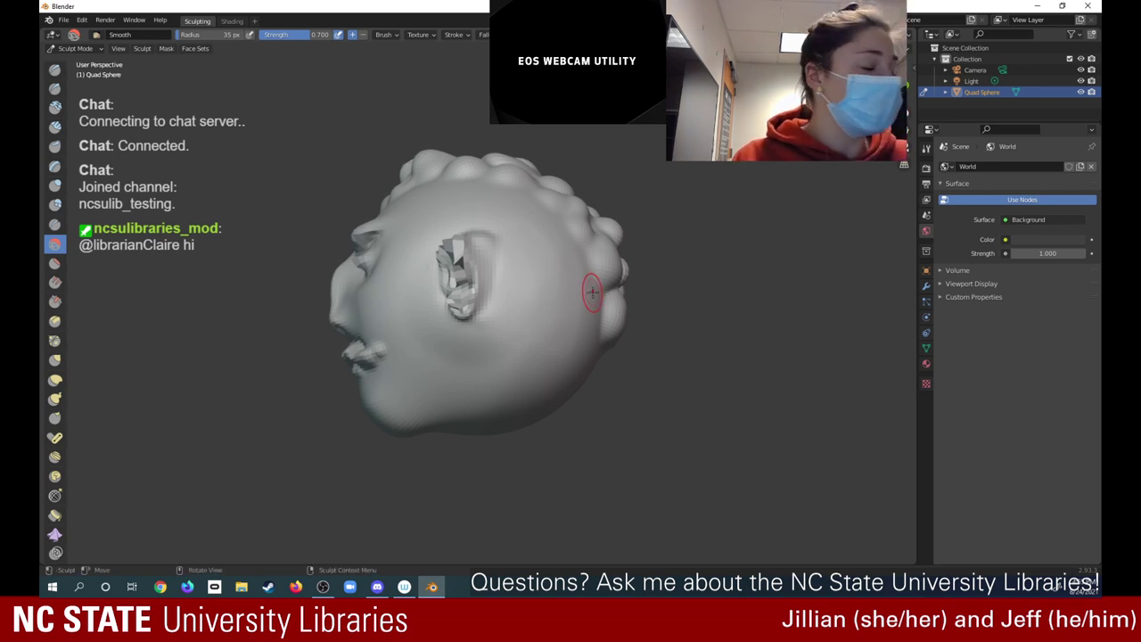
pyautogui.moveTo(488, 266); pyautogui.dragTo(511, 259)
# Smooth the back of the monocle-side ear so it blends into the side of the head
pyautogui.moveTo(860, 134)
pyautogui.mouseDown(button='middle')
pyautogui.moveTo(860, 43)
pyautogui.moveTo(841, 23)
pyautogui.moveTo(915, 120)
pyautogui.moveTo(932, 121)
pyautogui.moveTo(918, 125)
pyautogui.moveTo(964, 131)
pyautogui.moveTo(1000, 154)
pyautogui.moveTo(985, 230)
pyautogui.moveTo(973, 211)
pyautogui.mouseUp(button='middle')
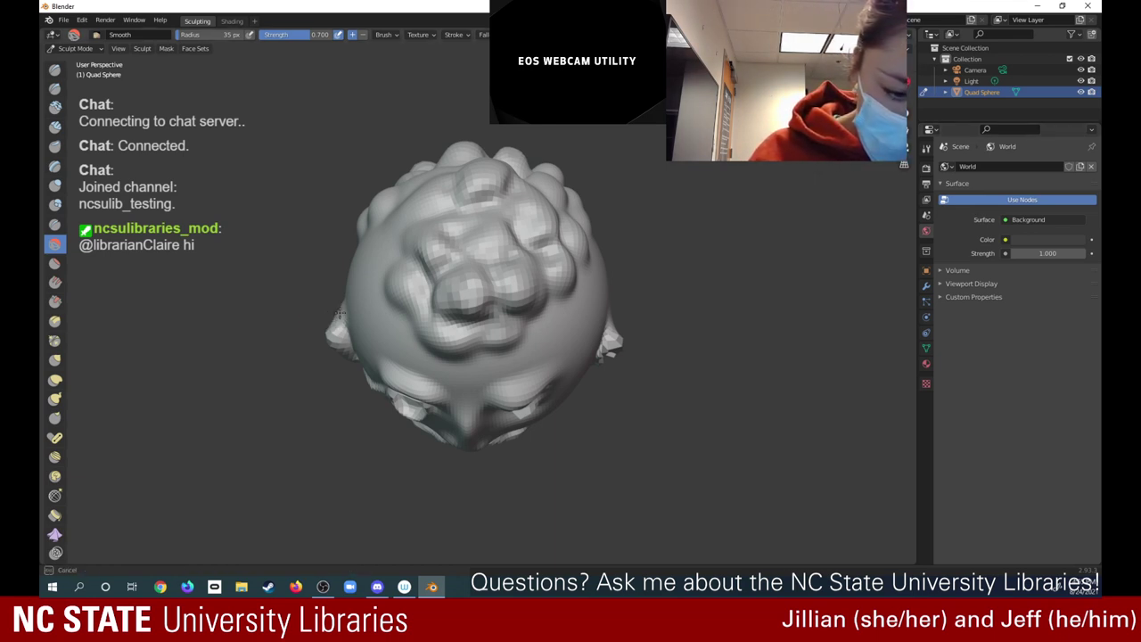
pyautogui.moveTo(333, 308)
pyautogui.mouseDown()
pyautogui.moveTo(351, 298)
pyautogui.moveTo(334, 311)
pyautogui.mouseUp()
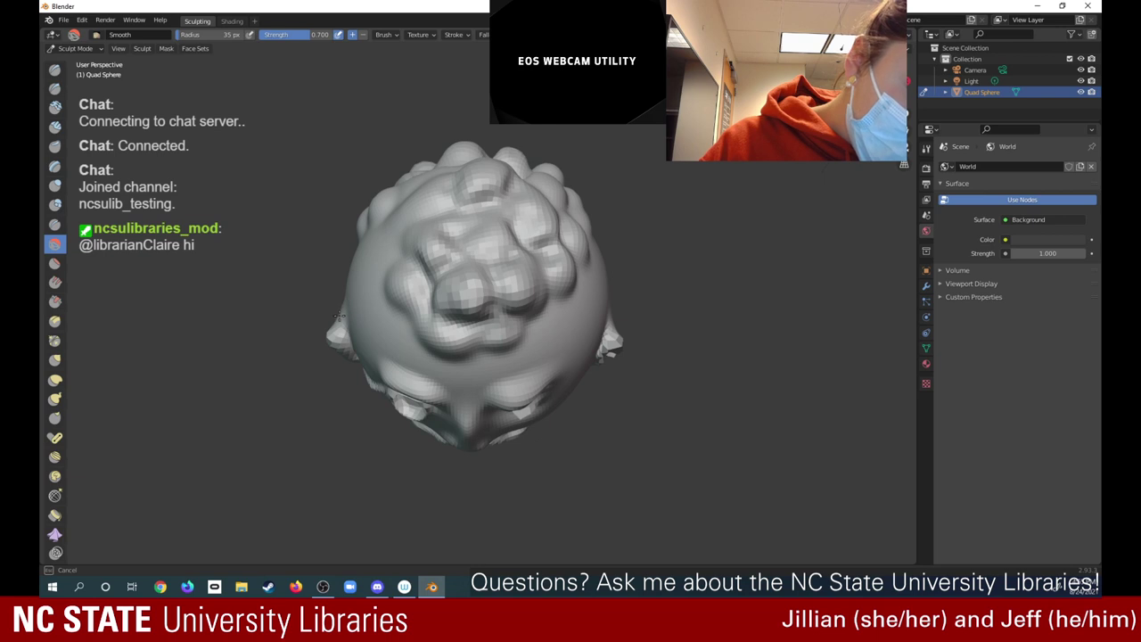
pyautogui.moveTo(340, 303); pyautogui.dragTo(346, 282)
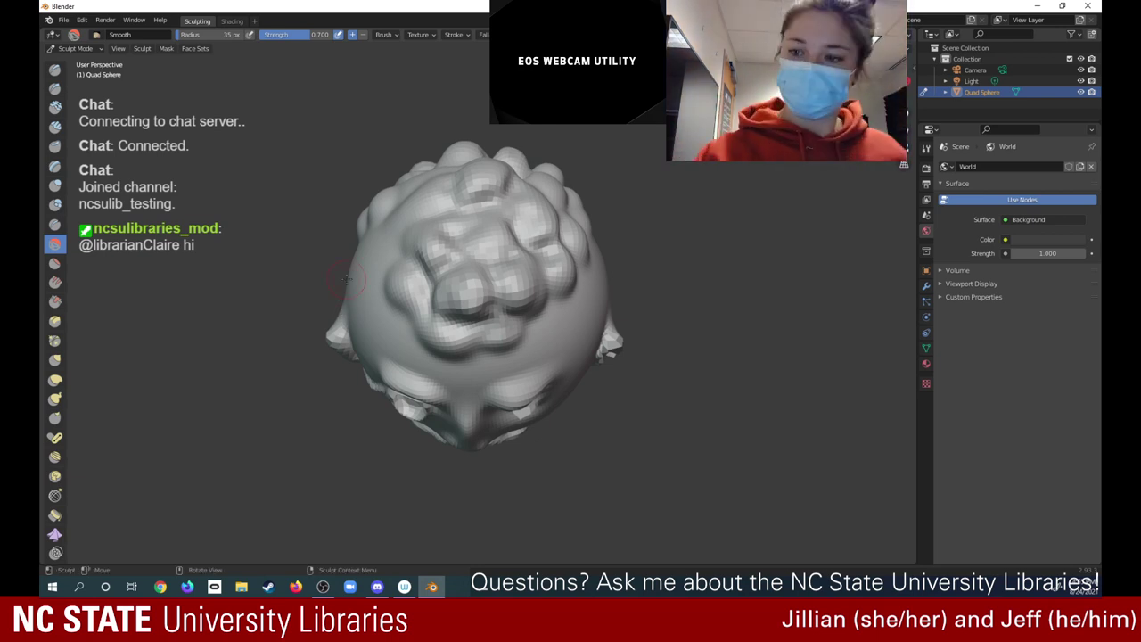
pyautogui.moveTo(347, 279)
pyautogui.mouseDown(button='middle')
pyautogui.moveTo(343, 180)
pyautogui.moveTo(990, 104)
pyautogui.moveTo(458, 306)
pyautogui.mouseUp(button='middle')
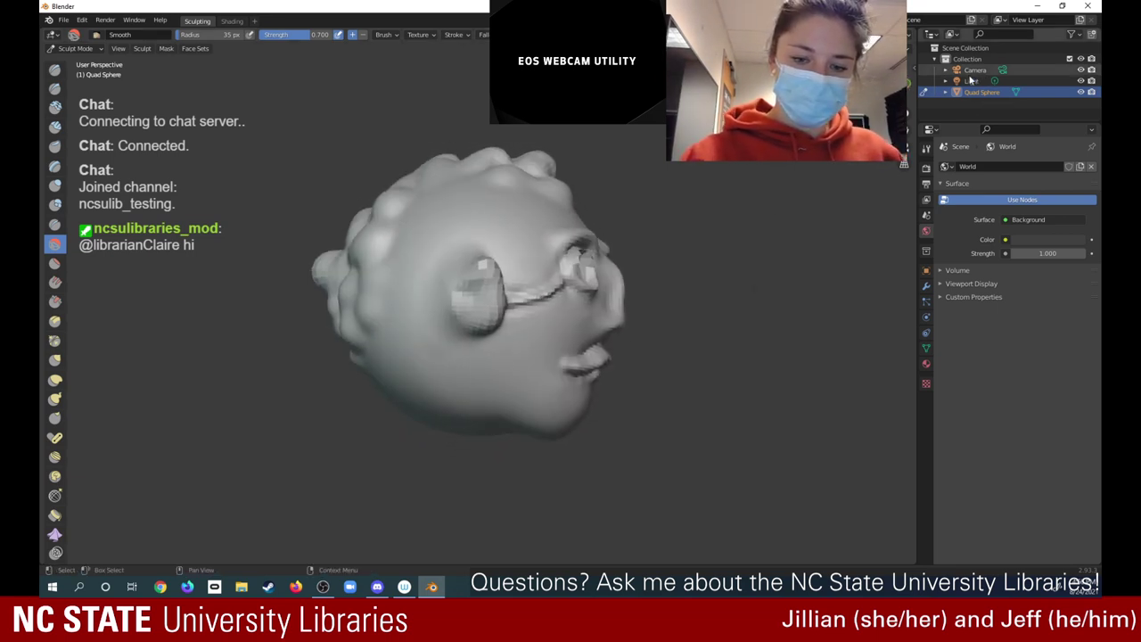
pyautogui.moveTo(458, 306); pyautogui.dragTo(461, 247)
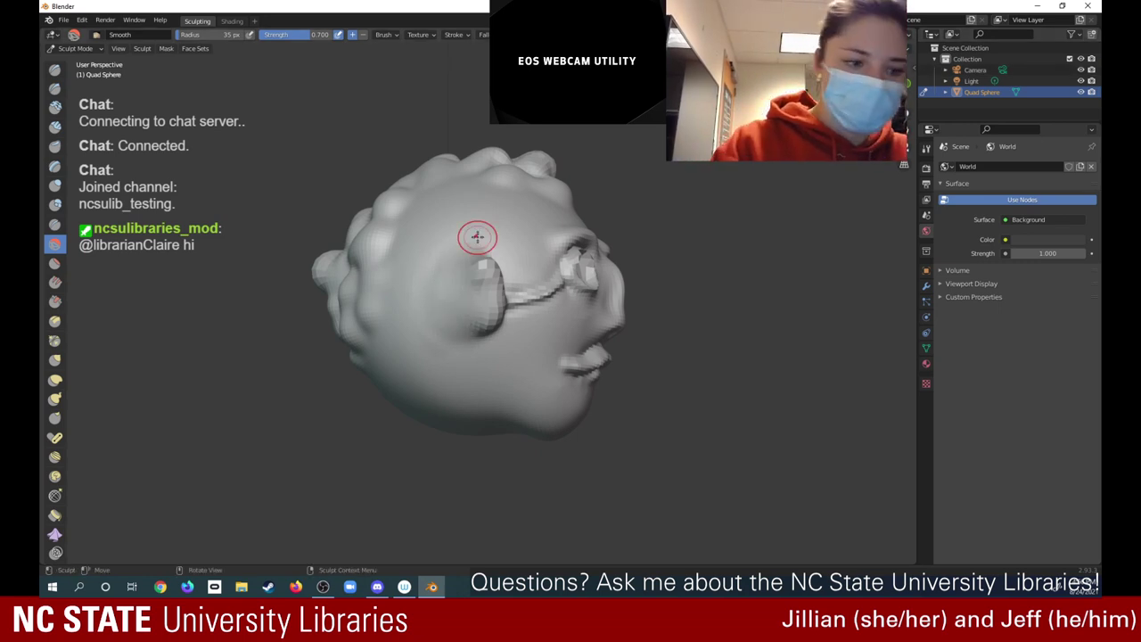
# Flatten the area behind and above the monocle-side ear with the Flatten/Contrast brush at 35 px radius and 0.500 strength
pyautogui.click(55, 262)
pyautogui.rightClick(460, 241)
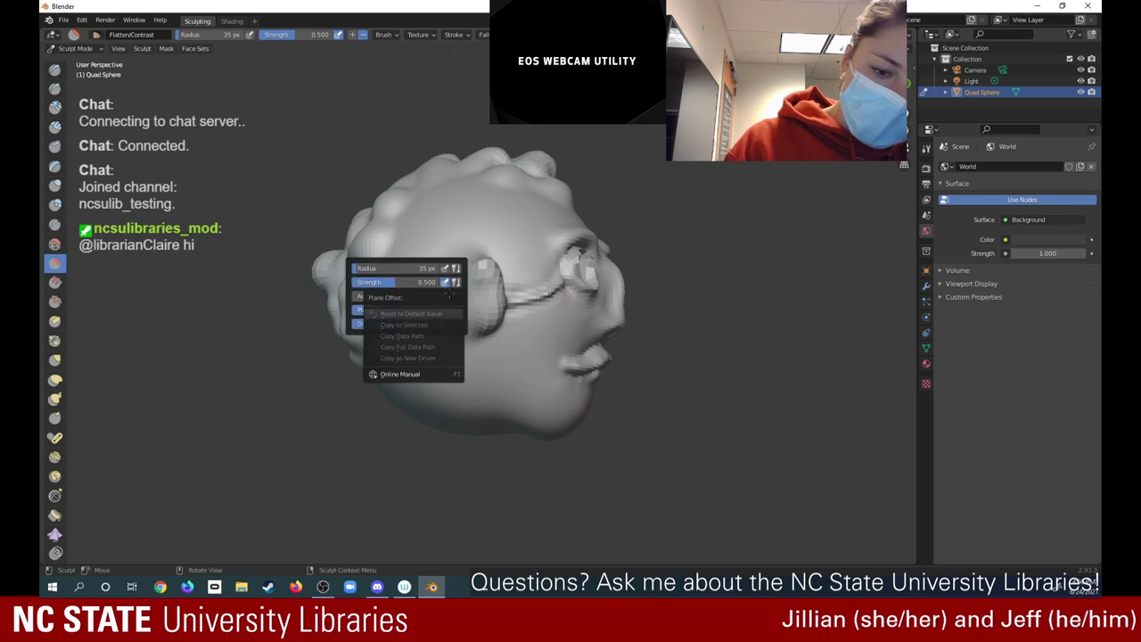
pyautogui.moveTo(453, 273); pyautogui.dragTo(440, 281)
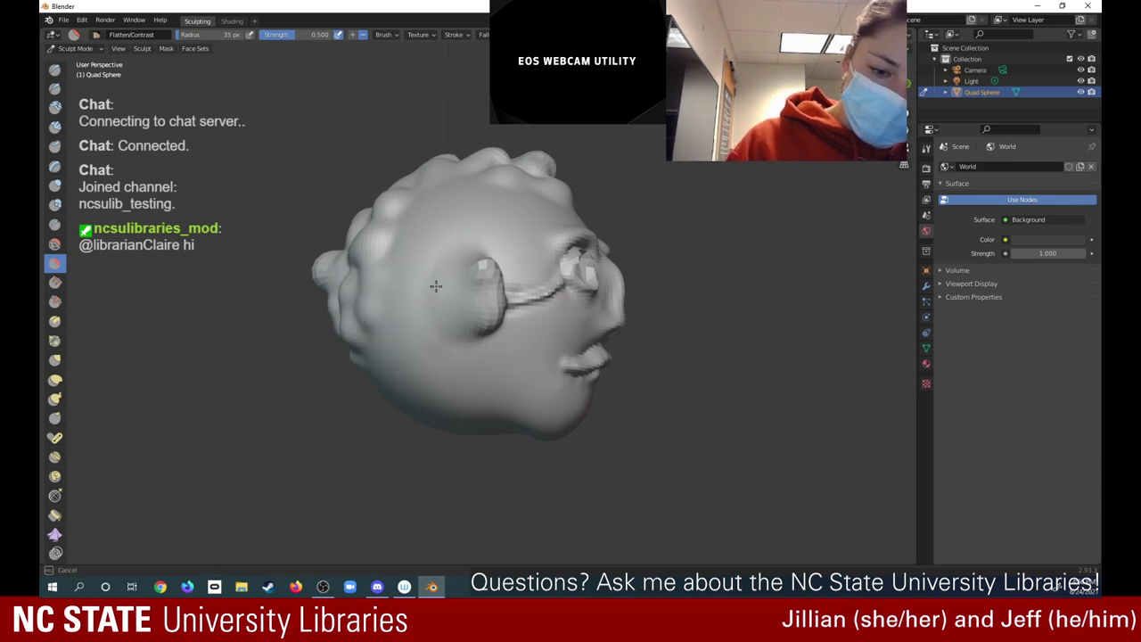
pyautogui.rightClick(431, 258)
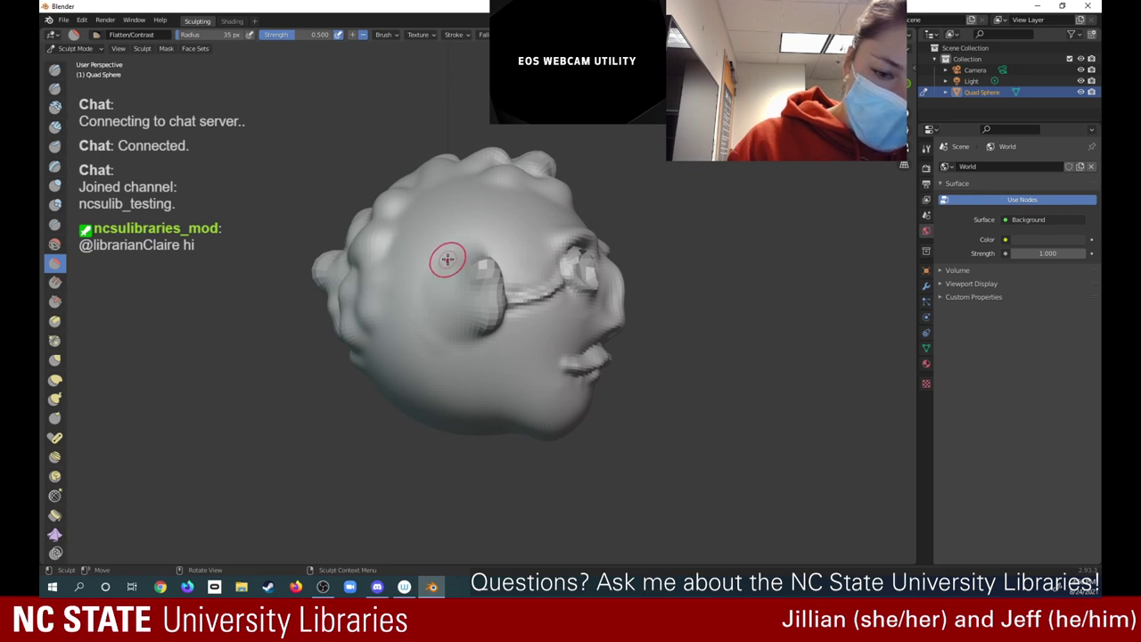
pyautogui.moveTo(447, 258)
pyautogui.mouseDown()
pyautogui.moveTo(479, 229)
pyautogui.moveTo(485, 259)
pyautogui.mouseUp()
# Carve the inner hollow of the monocle-side ear with the Draw Sharp brush at 35 px radius and 0.715 strength
pyautogui.moveTo(486, 258); pyautogui.dragTo(490, 107, button='middle')
pyautogui.moveTo(580, 267)
pyautogui.mouseDown(button='middle')
pyautogui.moveTo(672, 331)
pyautogui.moveTo(664, 293)
pyautogui.moveTo(677, 294)
pyautogui.moveTo(651, 297)
pyautogui.moveTo(690, 299)
pyautogui.moveTo(650, 296)
pyautogui.moveTo(726, 294)
pyautogui.moveTo(686, 319)
pyautogui.moveTo(664, 304)
pyautogui.moveTo(704, 304)
pyautogui.mouseUp(button='middle')
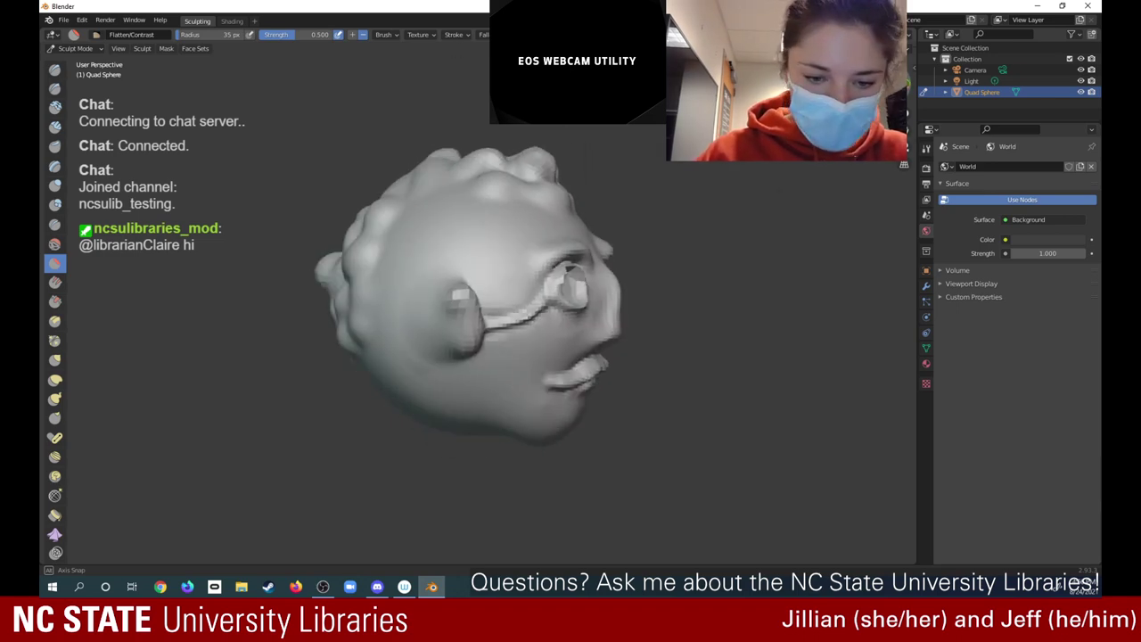
pyautogui.click(55, 89)
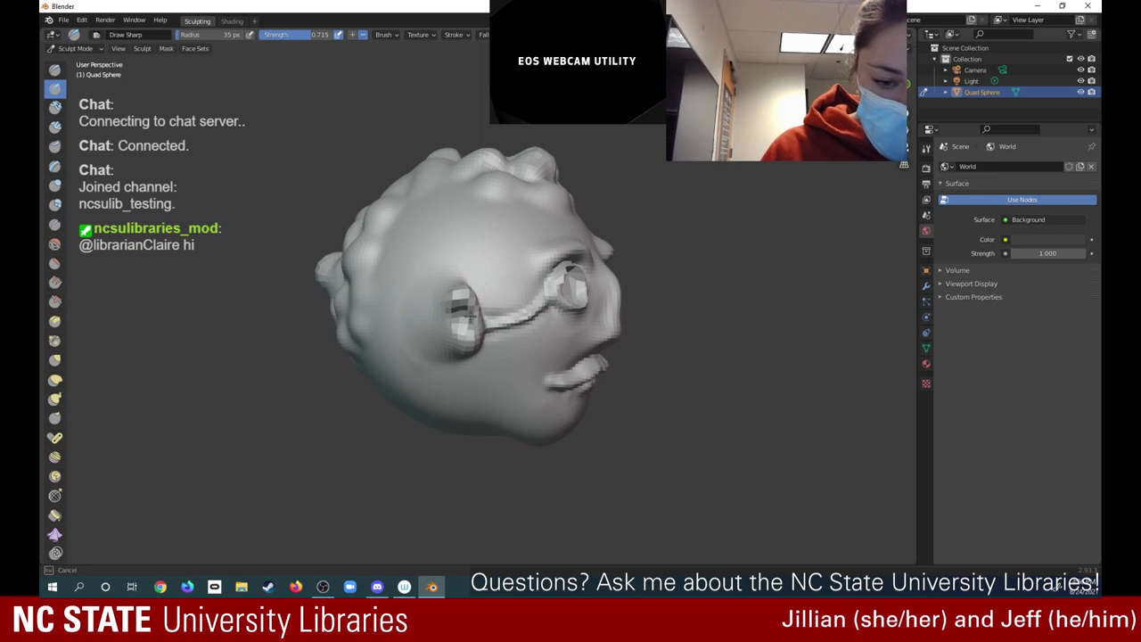
pyautogui.moveTo(466, 313); pyautogui.dragTo(474, 301)
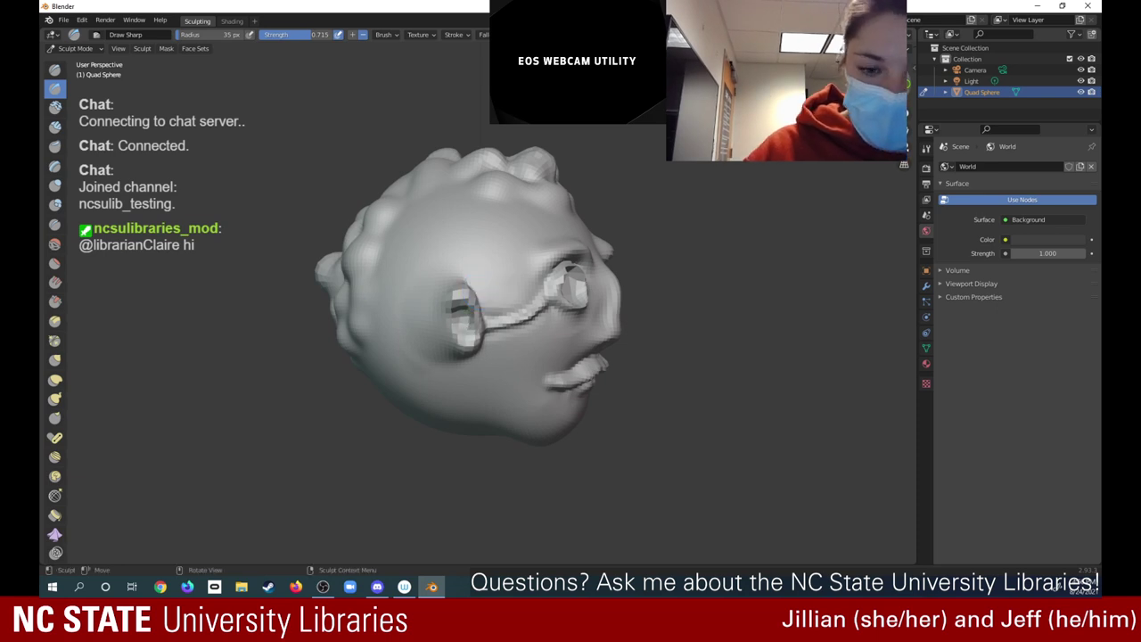
pyautogui.moveTo(470, 307)
pyautogui.mouseDown(button='middle')
pyautogui.moveTo(347, 307)
pyautogui.moveTo(606, 297)
pyautogui.moveTo(517, 297)
pyautogui.mouseUp(button='middle')
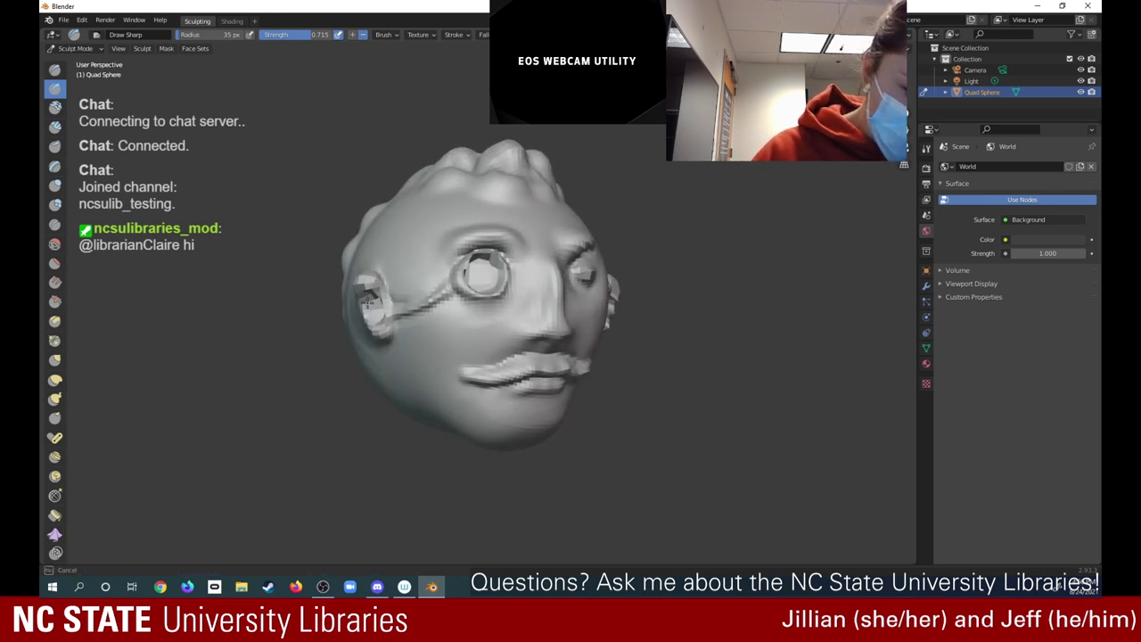
pyautogui.moveTo(366, 313); pyautogui.dragTo(373, 305)
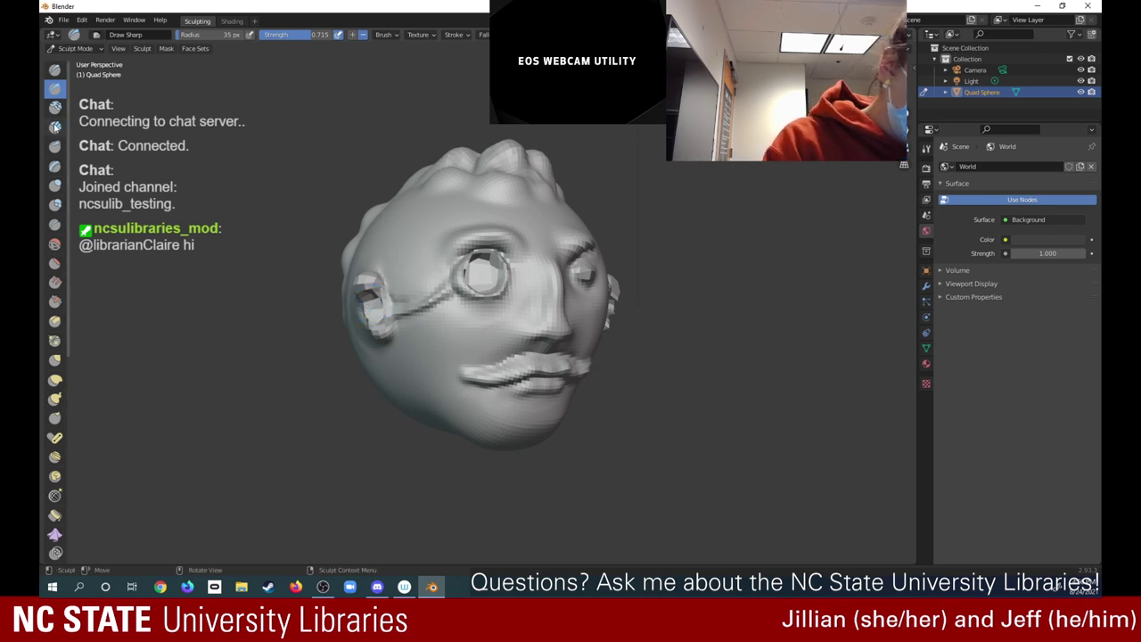
# Raise the surface around the monocle-side ear's base and along the opposite cheek with the Draw brush at 118 px radius and 0.589 strength
pyautogui.click(56, 70)
pyautogui.moveTo(882, 93)
pyautogui.mouseDown()
pyautogui.moveTo(824, 58)
pyautogui.moveTo(900, 94)
pyautogui.moveTo(883, 102)
pyautogui.moveTo(842, 76)
pyautogui.moveTo(878, 49)
pyautogui.mouseUp()
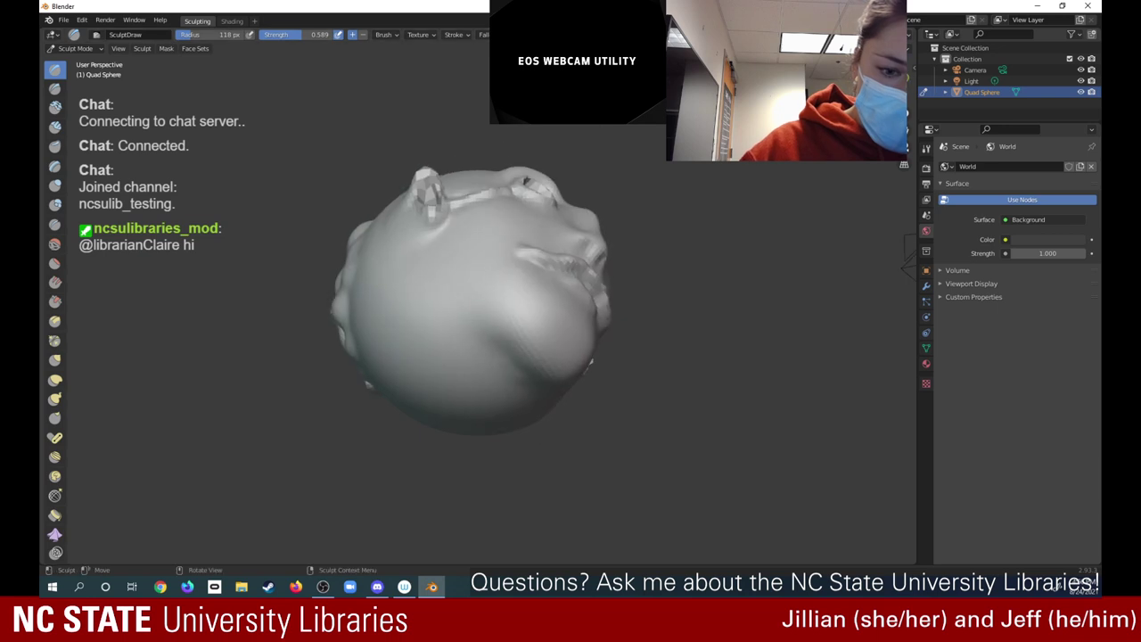
pyautogui.moveTo(878, 93)
pyautogui.mouseDown()
pyautogui.moveTo(851, 58)
pyautogui.moveTo(874, 84)
pyautogui.moveTo(865, 107)
pyautogui.moveTo(750, 173)
pyautogui.moveTo(826, 229)
pyautogui.mouseUp()
pyautogui.click(881, 68)
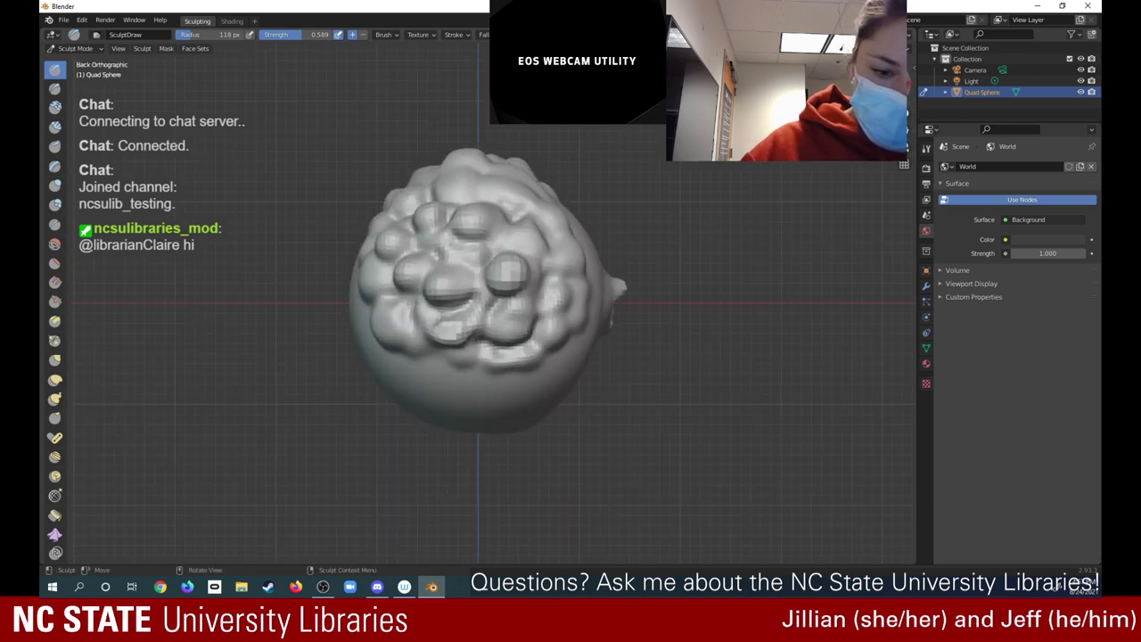
pyautogui.click(883, 100)
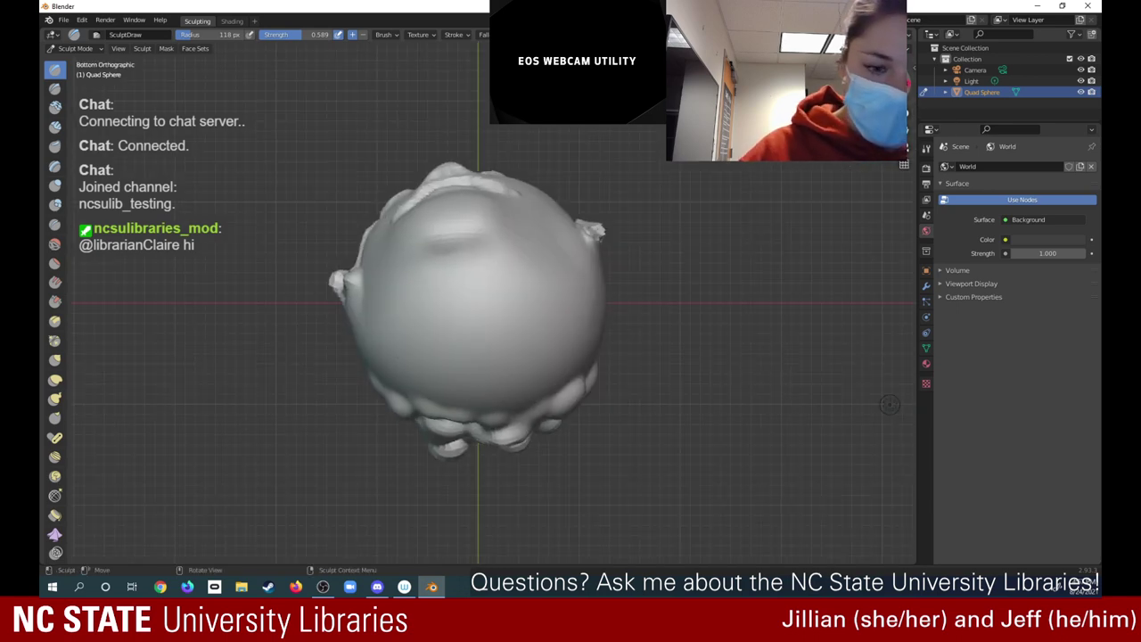
pyautogui.click(905, 83)
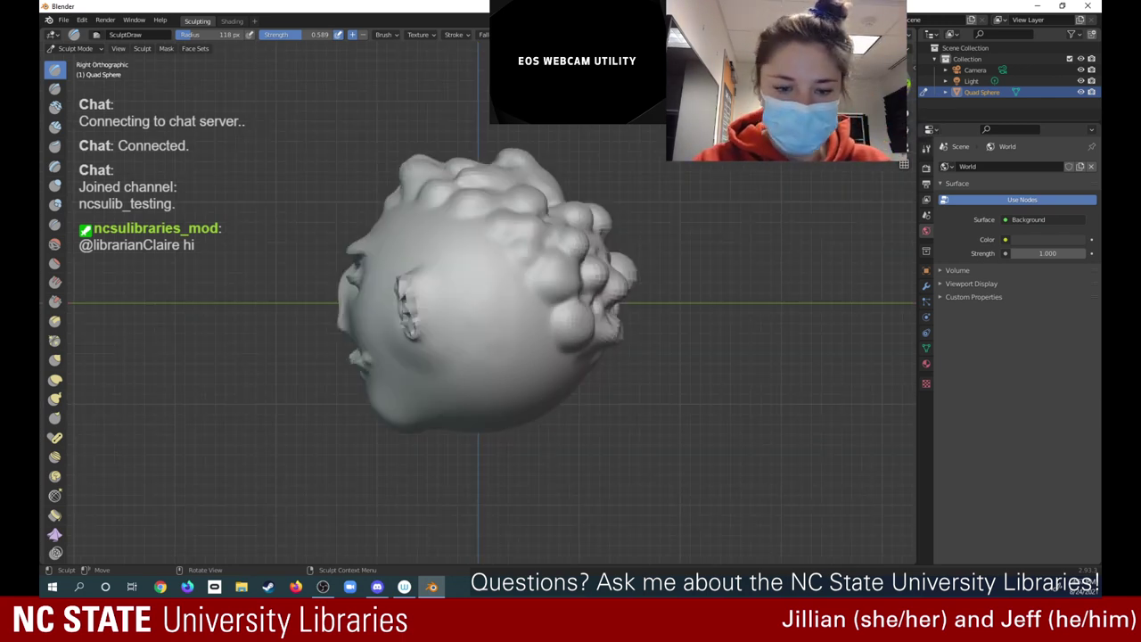
pyautogui.moveTo(891, 85); pyautogui.dragTo(911, 18)
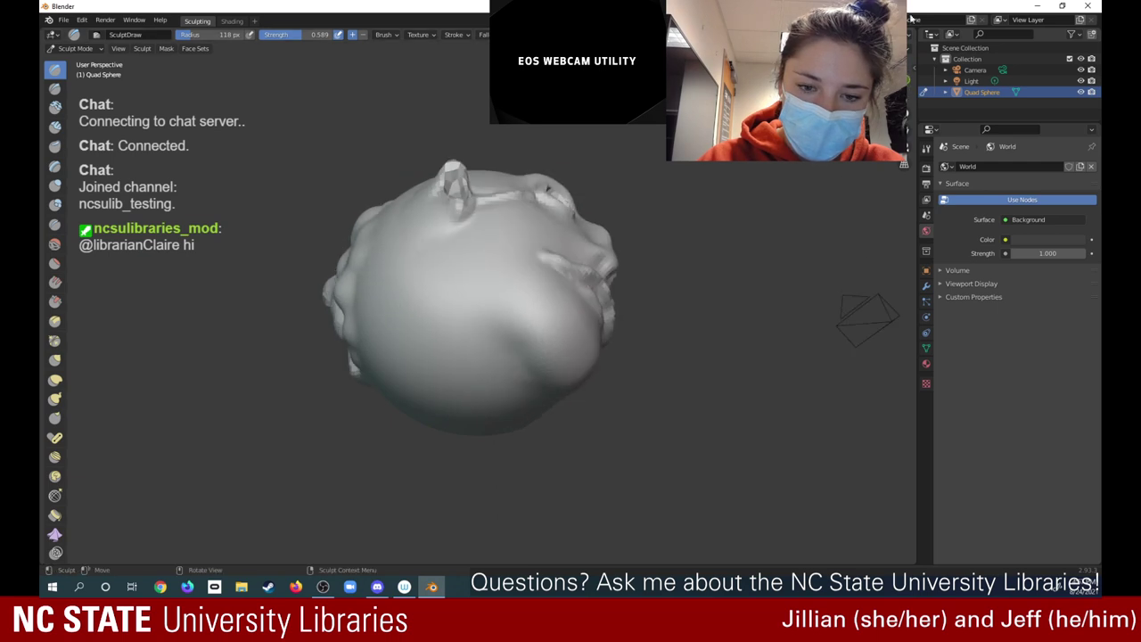
pyautogui.moveTo(496, 515)
pyautogui.mouseDown(button='middle')
pyautogui.moveTo(472, 544)
pyautogui.moveTo(459, 535)
pyautogui.moveTo(347, 407)
pyautogui.moveTo(401, 527)
pyautogui.moveTo(430, 530)
pyautogui.mouseUp(button='middle')
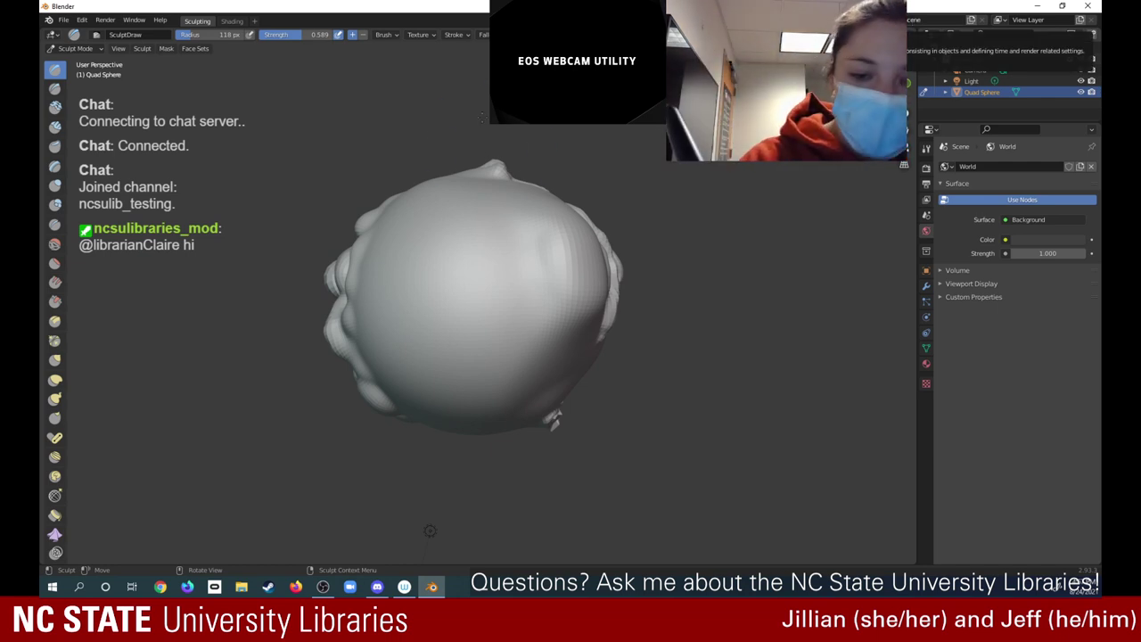
pyautogui.click(495, 163)
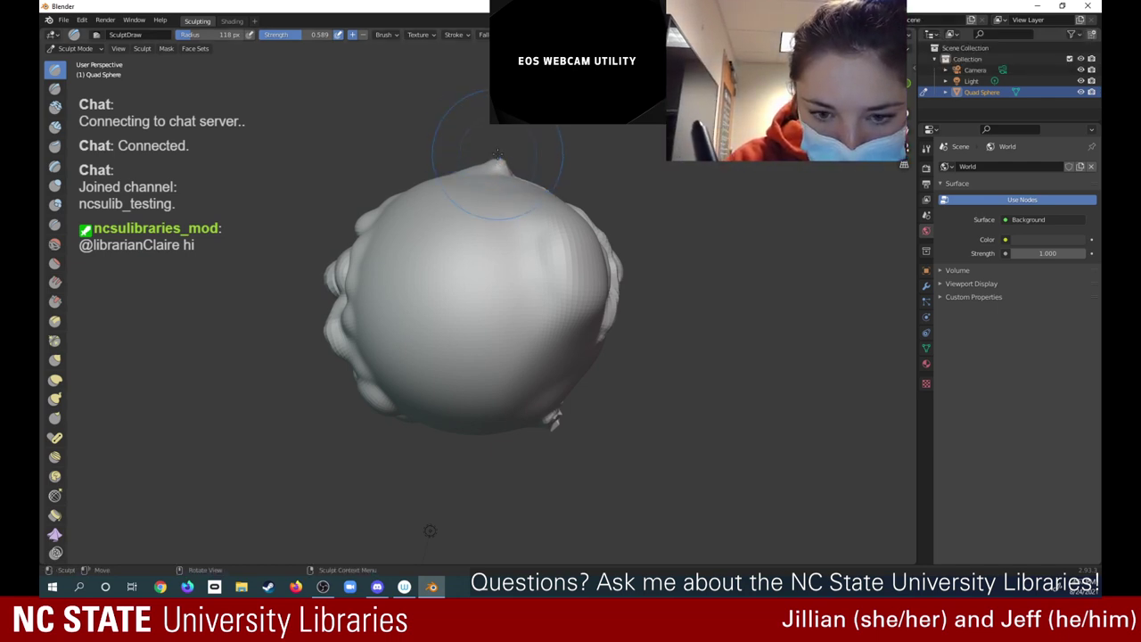
pyautogui.moveTo(501, 157); pyautogui.dragTo(495, 157)
pyautogui.moveTo(500, 158); pyautogui.dragTo(498, 156)
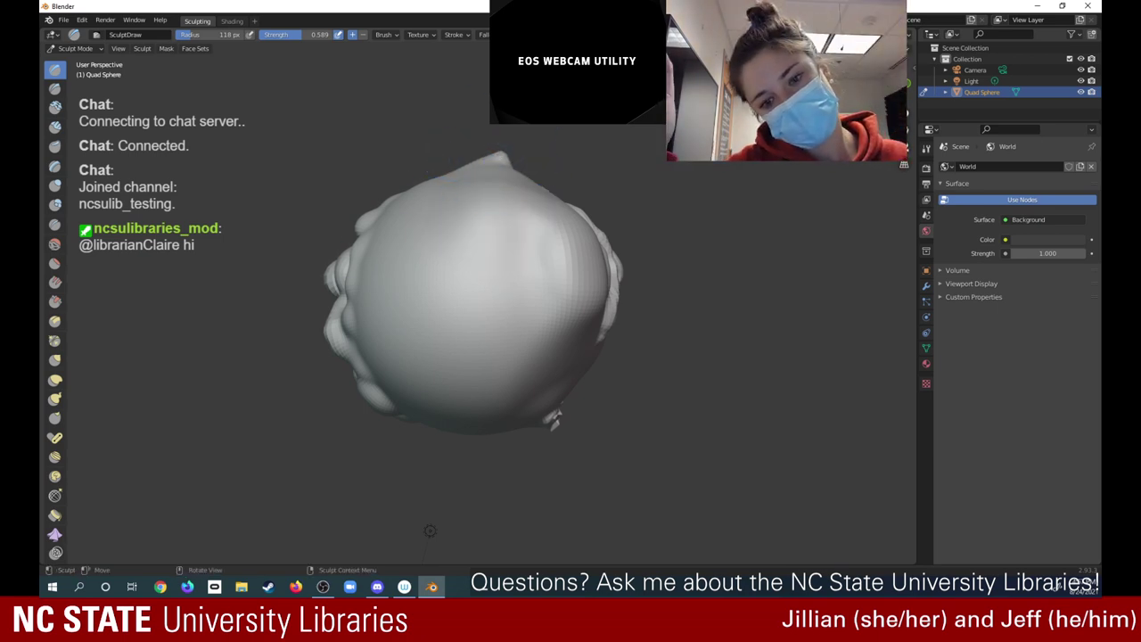
pyautogui.moveTo(430, 530)
pyautogui.mouseDown(button='middle')
pyautogui.moveTo(420, 486)
pyautogui.moveTo(267, 261)
pyautogui.moveTo(820, 437)
pyautogui.moveTo(860, 205)
pyautogui.moveTo(866, 262)
pyautogui.moveTo(777, 242)
pyautogui.moveTo(892, 222)
pyautogui.moveTo(988, 224)
pyautogui.mouseUp(button='middle')
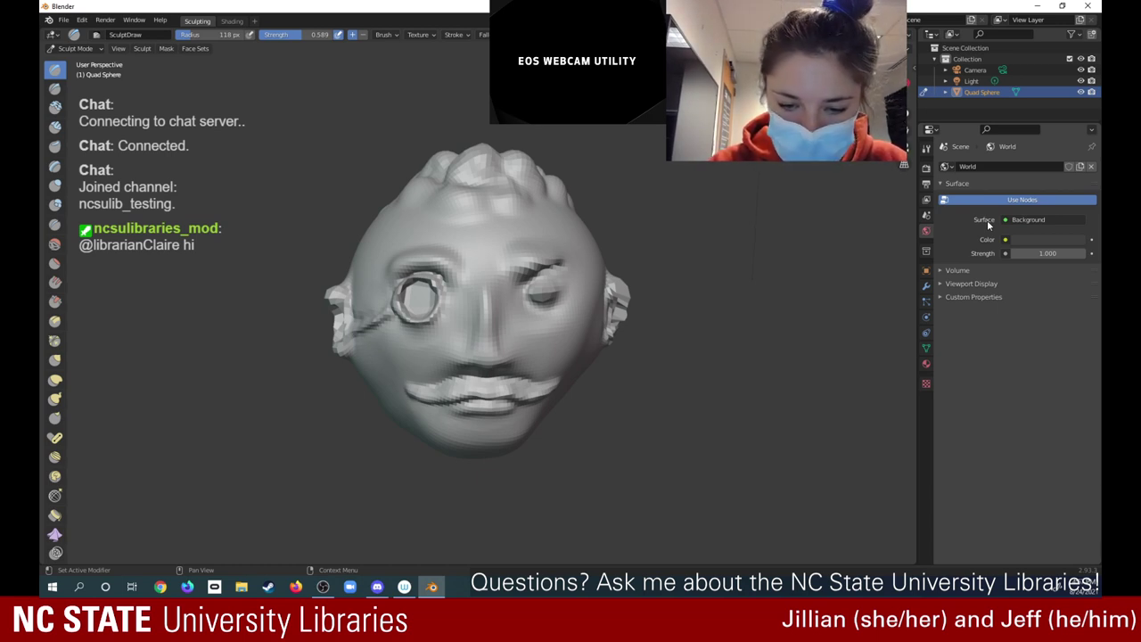
pyautogui.moveTo(563, 391)
pyautogui.mouseDown()
pyautogui.moveTo(571, 381)
pyautogui.moveTo(560, 402)
pyautogui.moveTo(597, 349)
pyautogui.mouseUp()
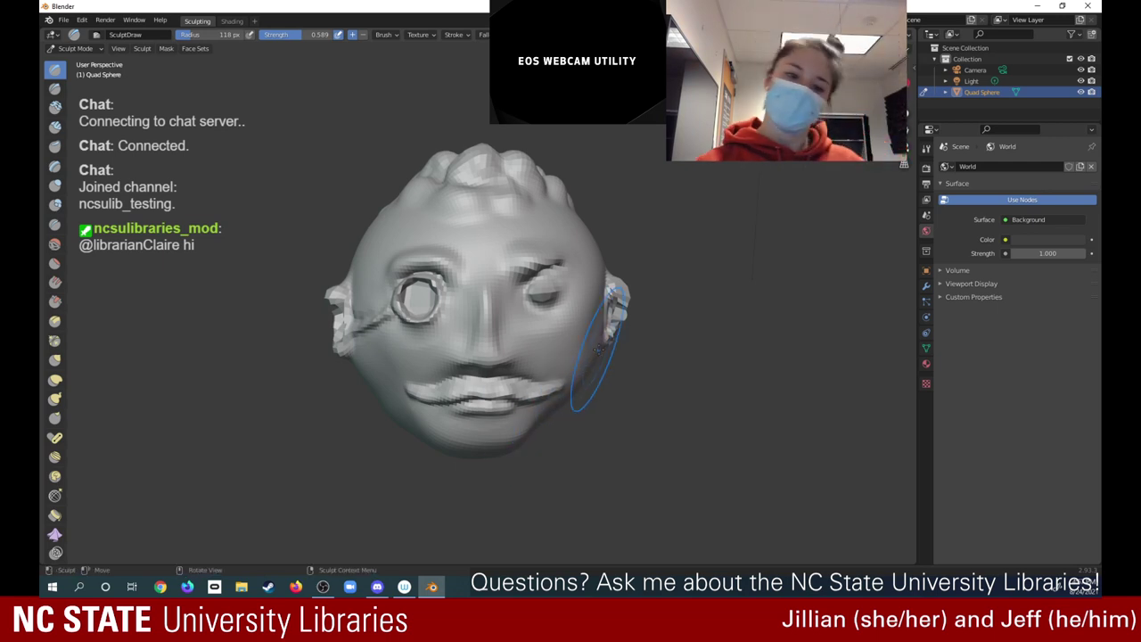
# Deepen the inner hollow of the monocle-side ear with the Crease brush at 35 px radius and 0.494 strength
pyautogui.moveTo(464, 303)
pyautogui.mouseDown(button='middle')
pyautogui.moveTo(428, 303)
pyautogui.moveTo(499, 294)
pyautogui.mouseUp(button='middle')
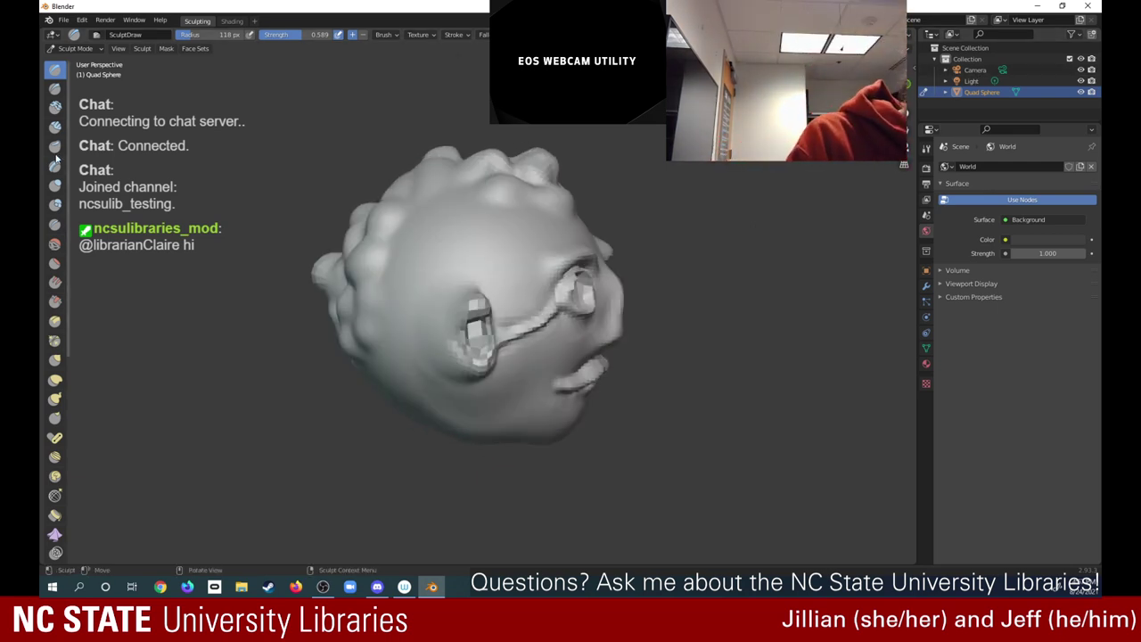
pyautogui.click(55, 223)
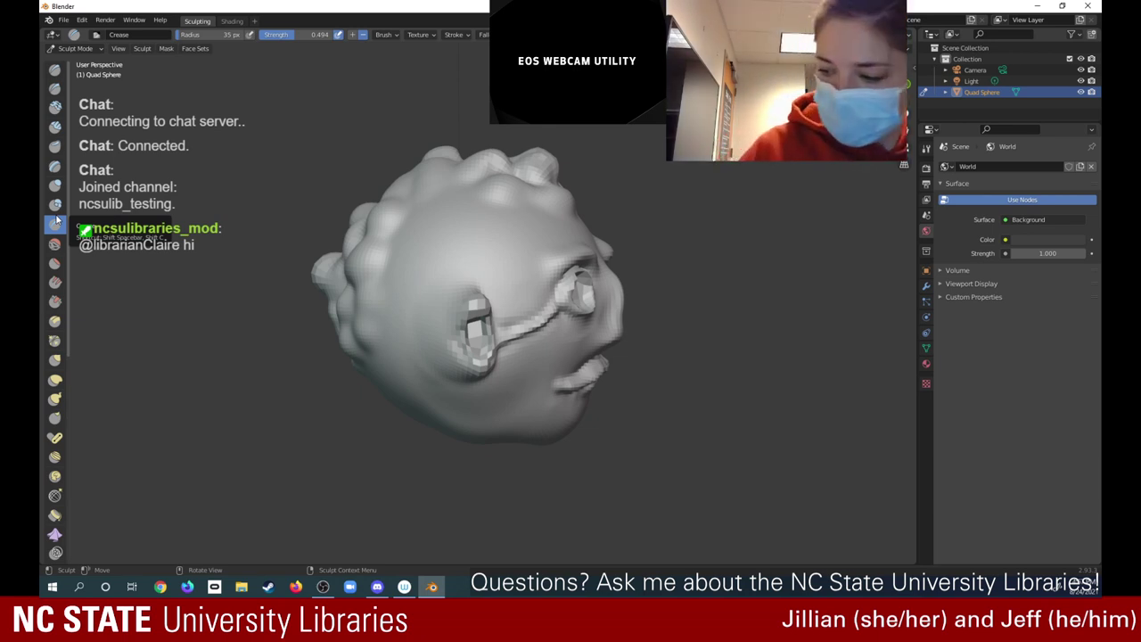
pyautogui.moveTo(479, 331); pyautogui.dragTo(481, 333)
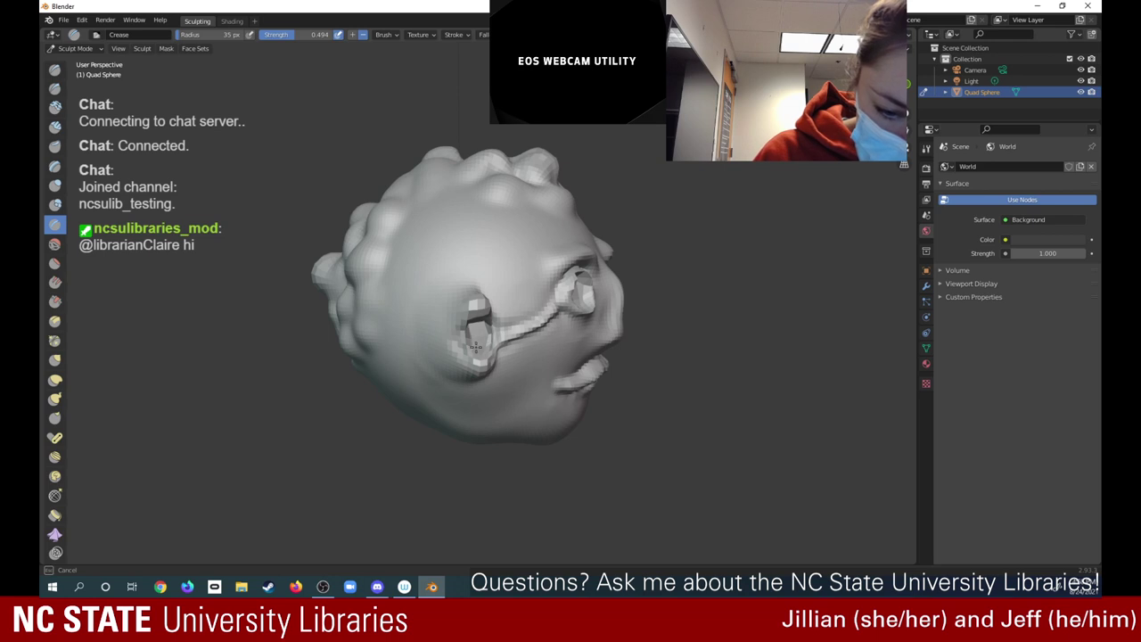
pyautogui.moveTo(474, 337); pyautogui.dragTo(479, 312)
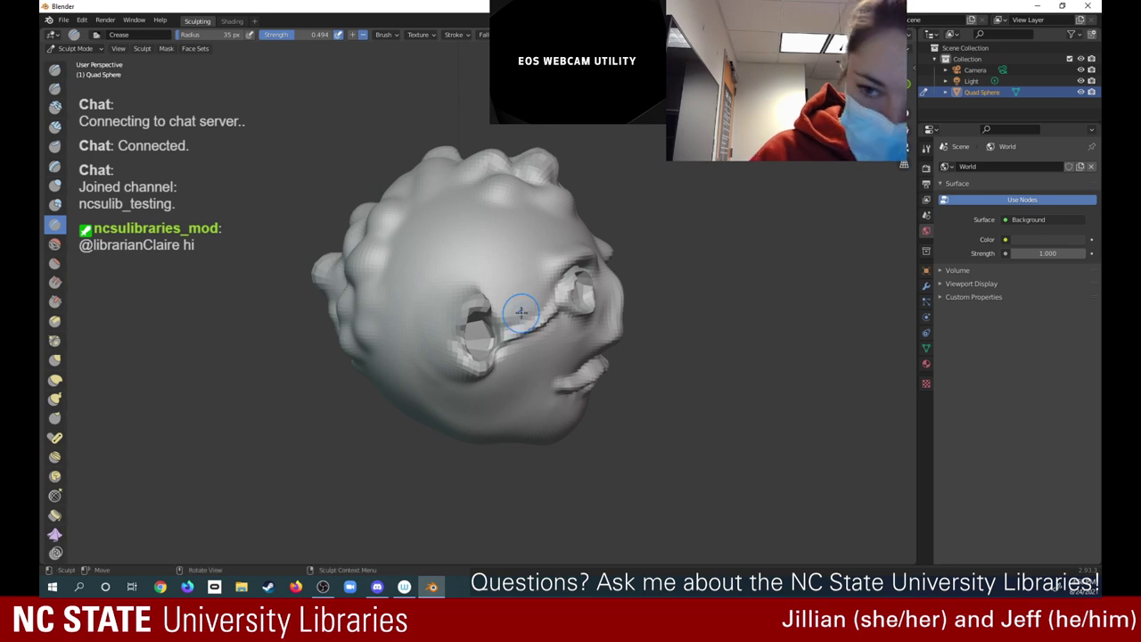
# Smooth the lower part of the monocle-side ear into the cheek with the Smooth brush at 35 px radius and 0.700 strength
pyautogui.moveTo(520, 313)
pyautogui.mouseDown(button='middle')
pyautogui.moveTo(308, 310)
pyautogui.moveTo(339, 323)
pyautogui.moveTo(322, 330)
pyautogui.mouseUp(button='middle')
pyautogui.moveTo(403, 355); pyautogui.dragTo(400, 355, button='middle')
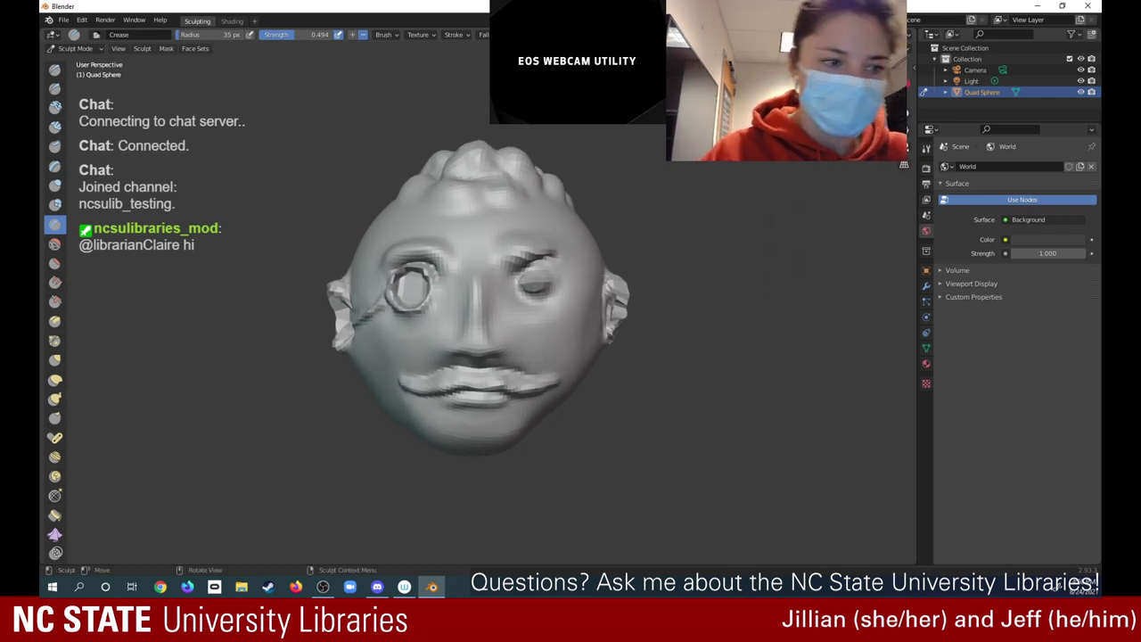
pyautogui.hotkey('shift', 's')
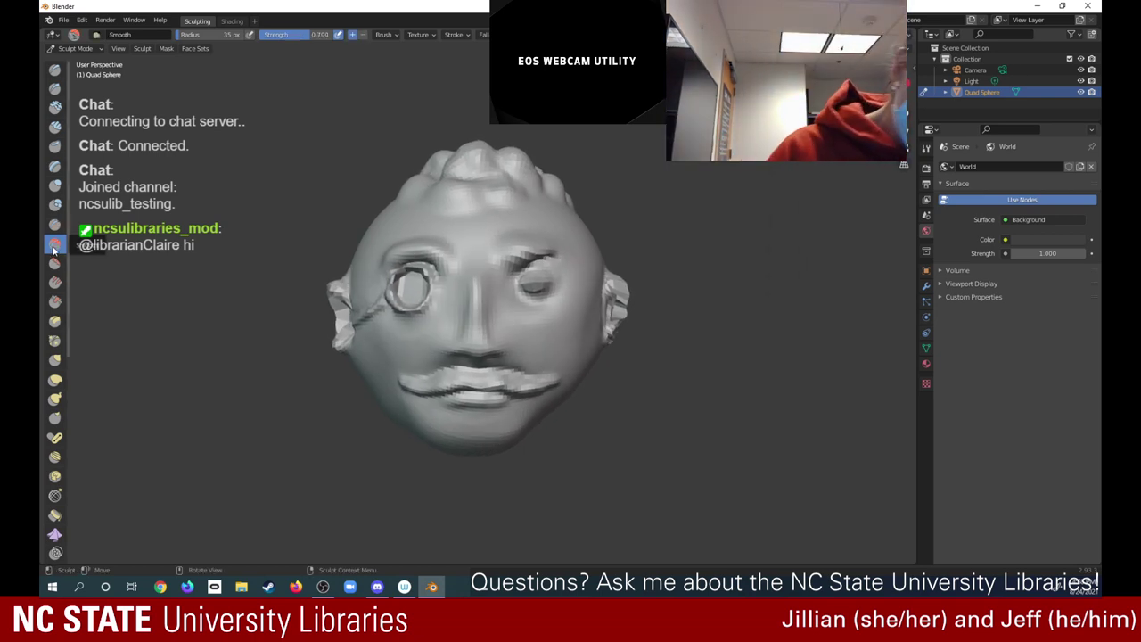
pyautogui.rightClick(347, 353)
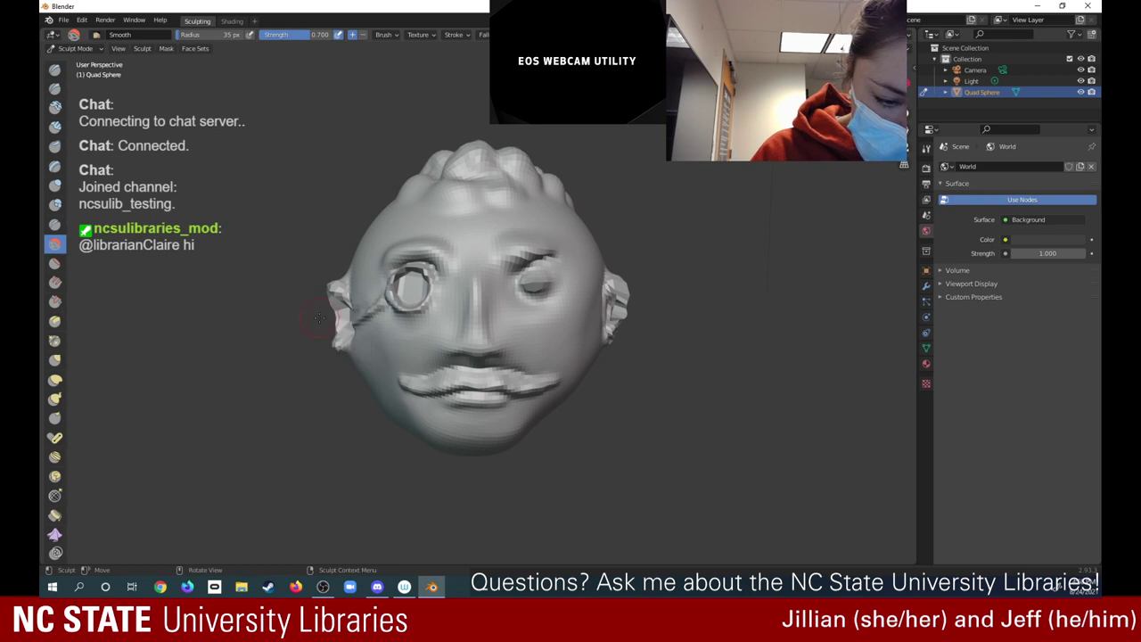
pyautogui.moveTo(347, 345); pyautogui.dragTo(342, 343)
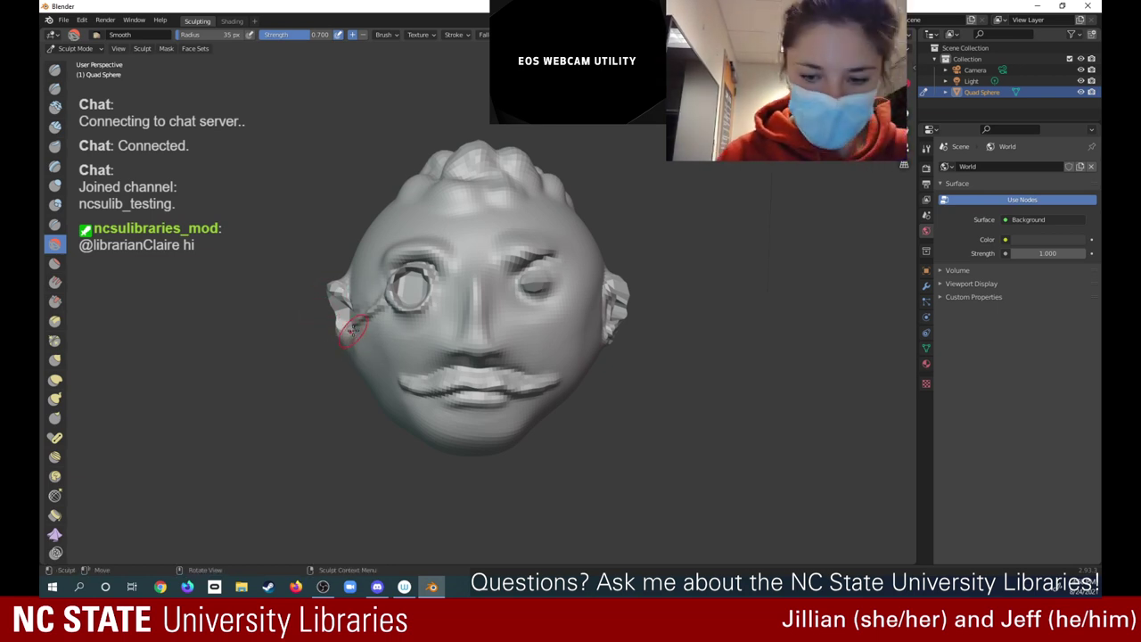
pyautogui.moveTo(342, 335); pyautogui.dragTo(358, 331)
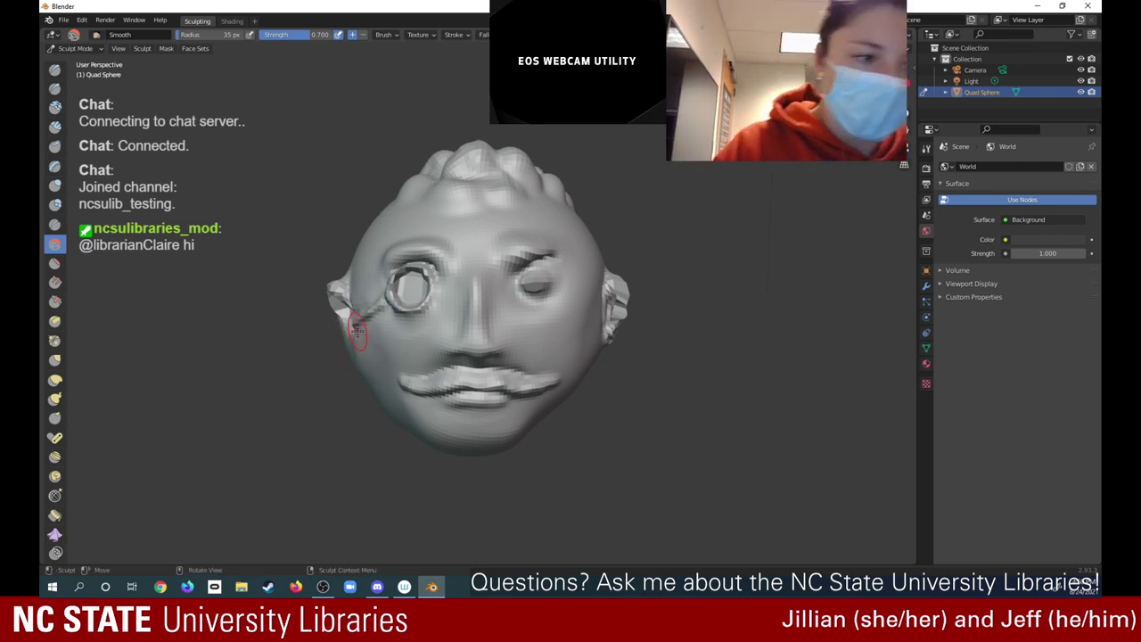
# Pull the upper part of the monocle-side ear outward with the Draw brush at 118 px radius and 0.589 strength
pyautogui.click(54, 69)
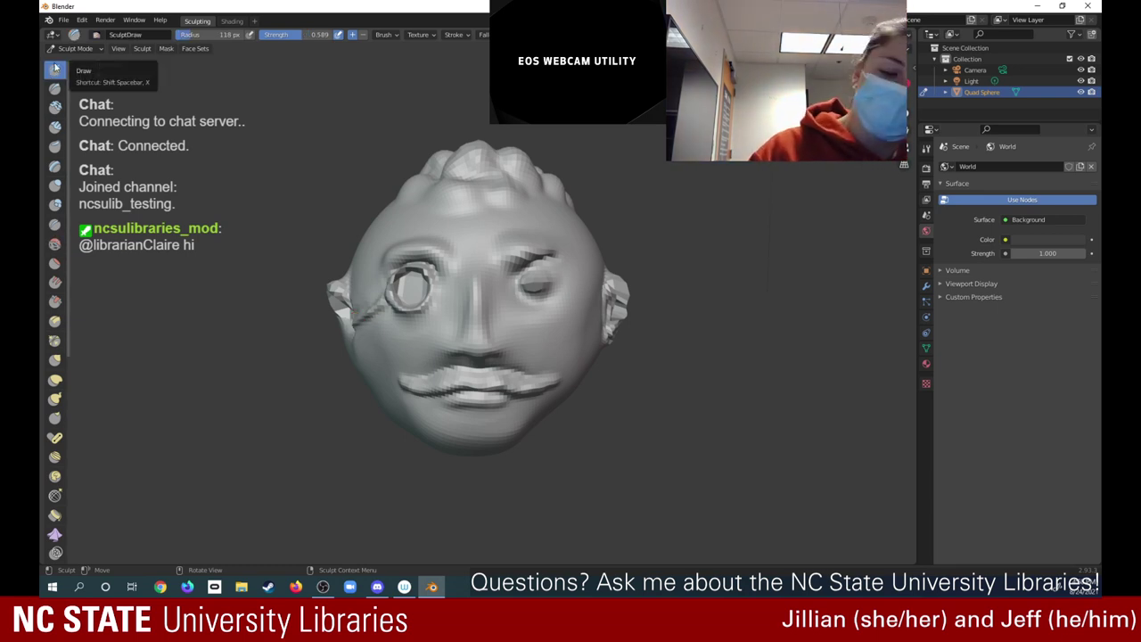
pyautogui.moveTo(329, 297)
pyautogui.mouseDown()
pyautogui.moveTo(342, 294)
pyautogui.moveTo(331, 298)
pyautogui.mouseUp()
pyautogui.moveTo(331, 298)
pyautogui.mouseDown()
pyautogui.moveTo(341, 300)
pyautogui.moveTo(329, 306)
pyautogui.mouseUp()
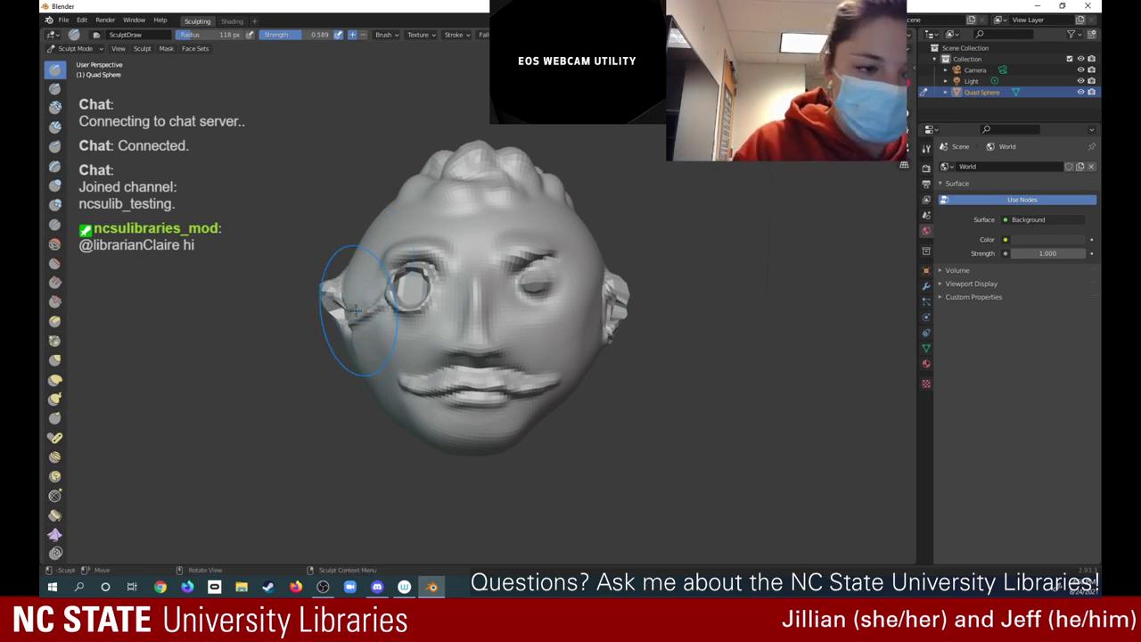
# Undo the most recent Draw brush strokes on the monocle-side ear
pyautogui.click(82, 20)
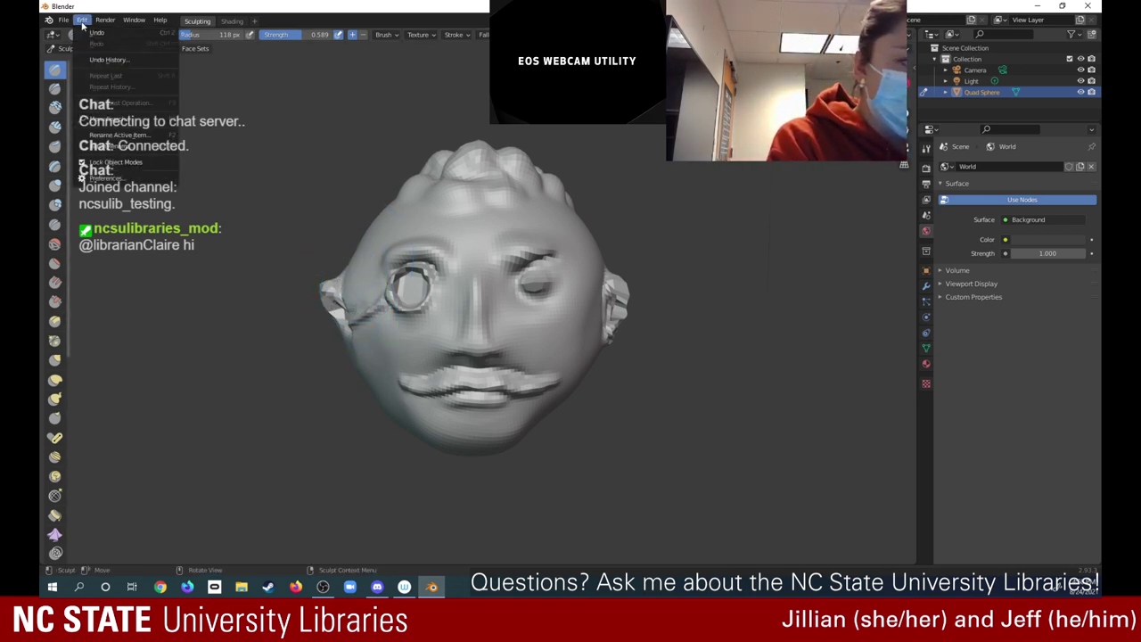
pyautogui.click(96, 27)
pyautogui.click(83, 21)
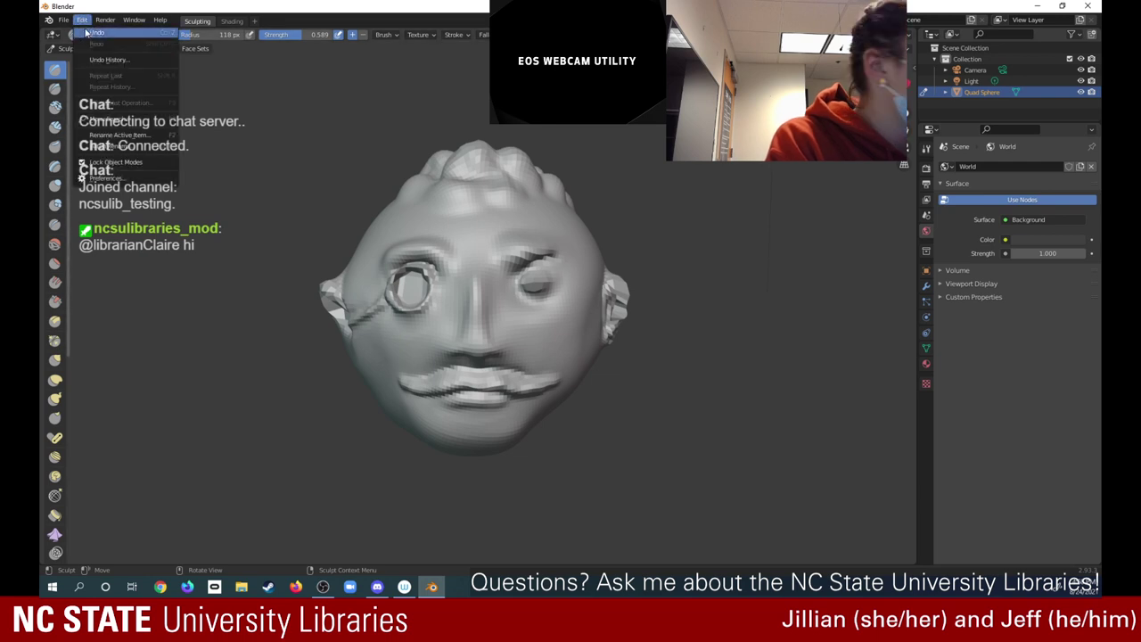
pyautogui.click(90, 34)
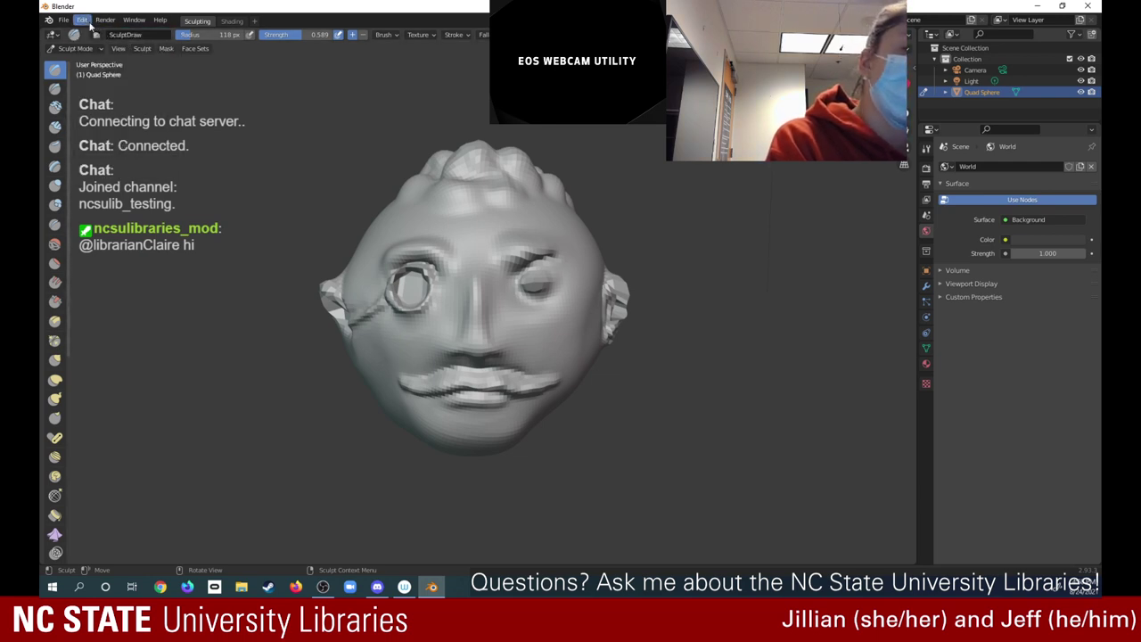
pyautogui.click(86, 23)
pyautogui.click(98, 34)
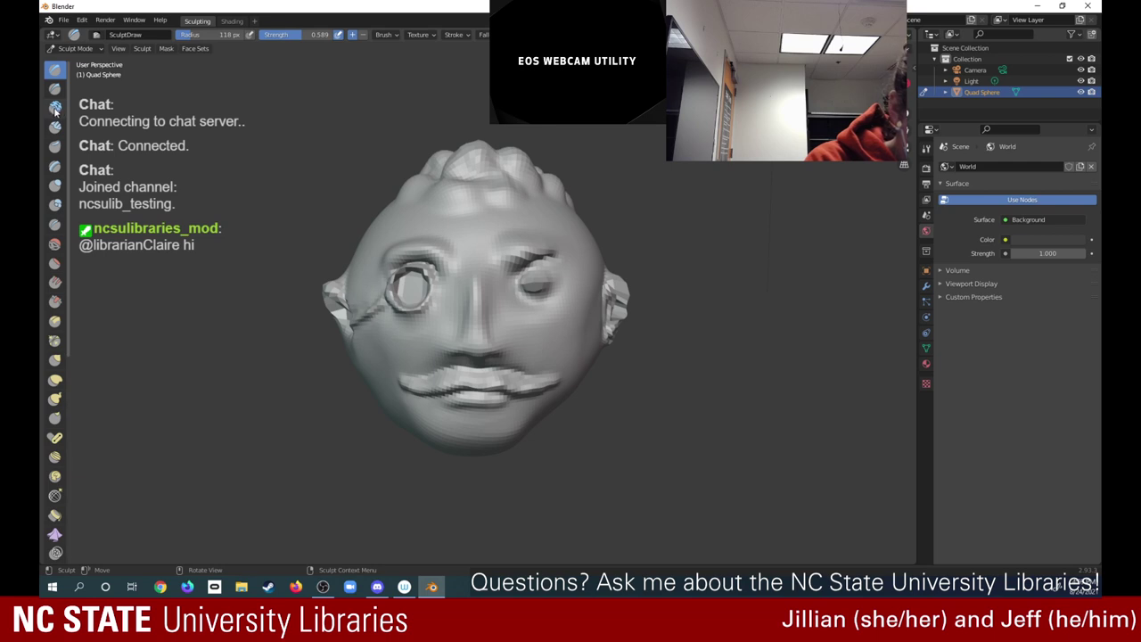
# Carve into the front of the monocle-side ear with the Draw Sharp brush at 35 px radius and 0.715 strength
pyautogui.click(55, 89)
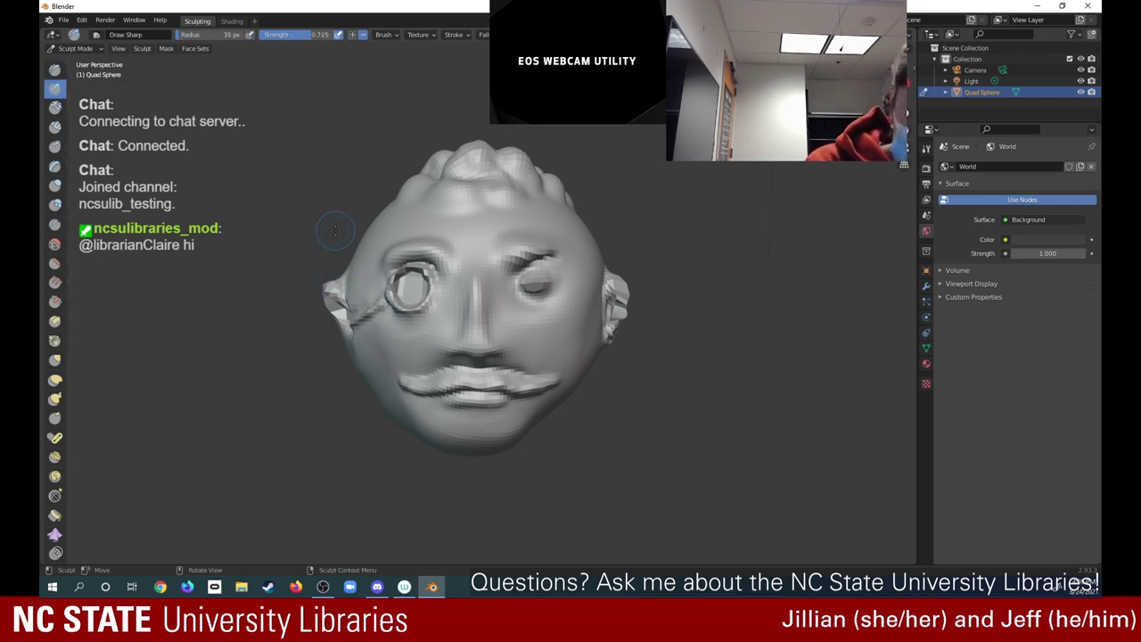
pyautogui.moveTo(331, 305)
pyautogui.mouseDown()
pyautogui.moveTo(337, 290)
pyautogui.moveTo(340, 323)
pyautogui.mouseUp()
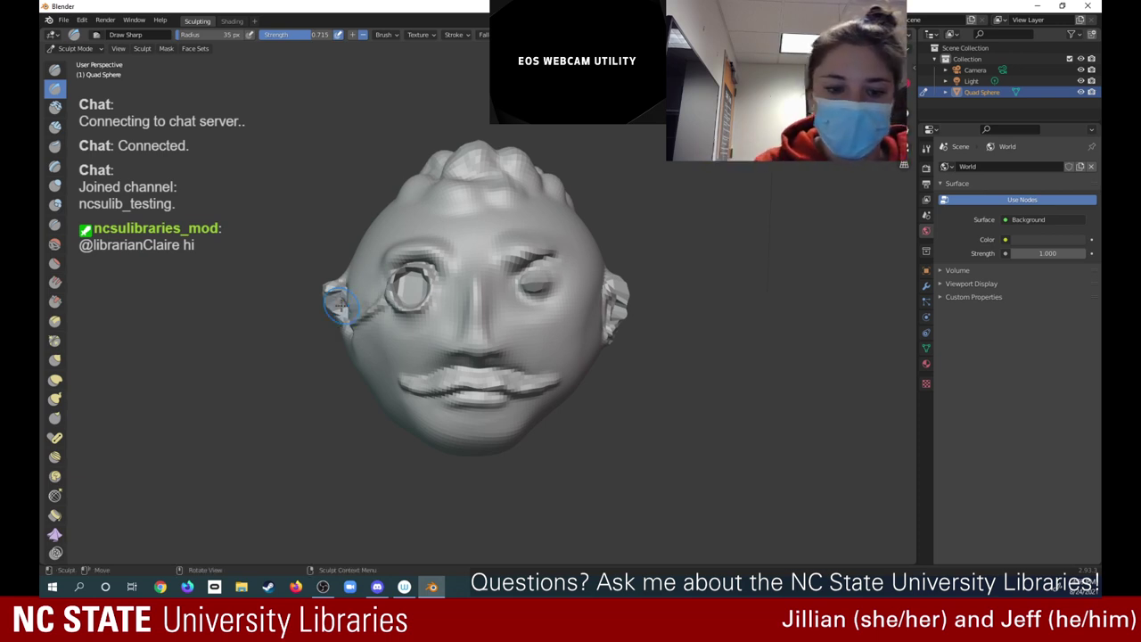
# Raise the upper monocle-side ear with the Draw brush at 118 px radius and 0.589 strength, and undo the excess strokes
pyautogui.click(63, 70)
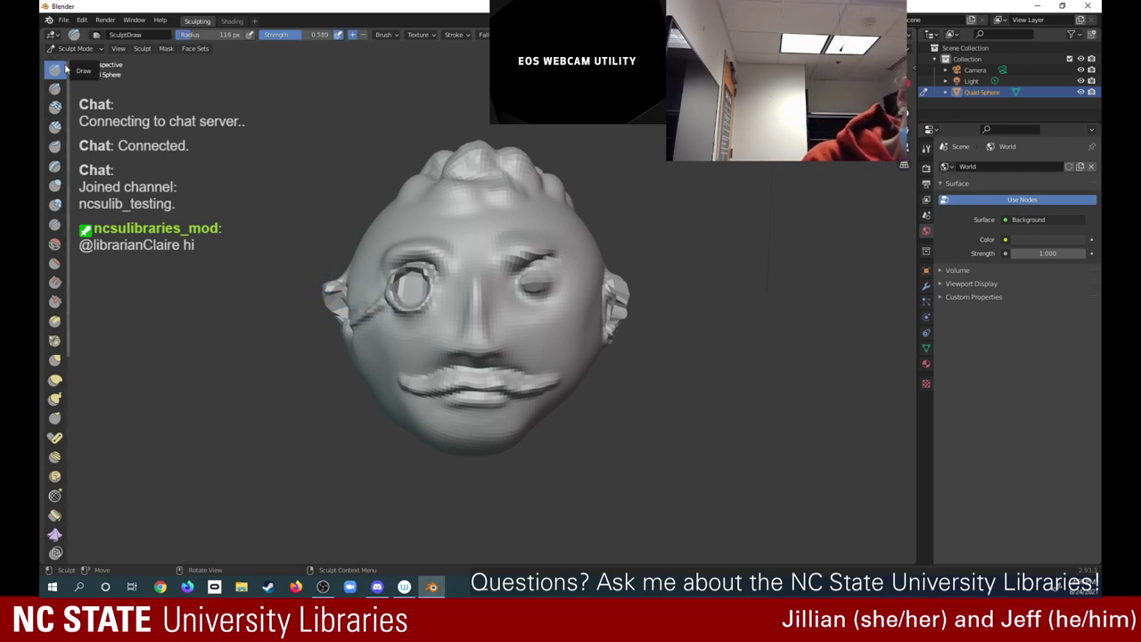
pyautogui.moveTo(333, 291); pyautogui.dragTo(347, 284)
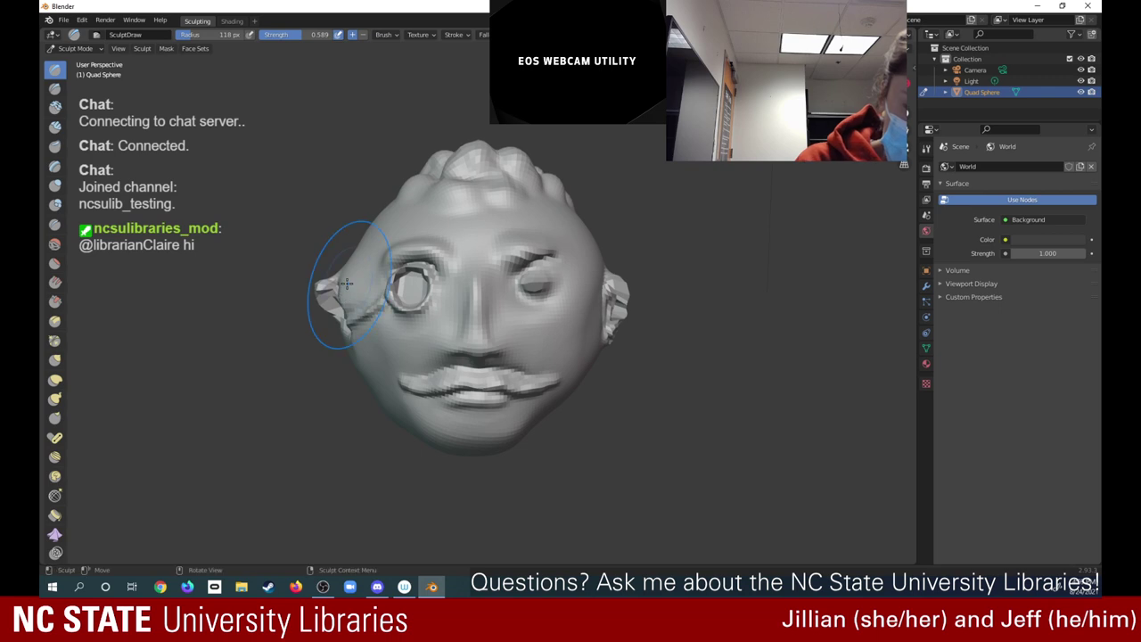
pyautogui.click(81, 19)
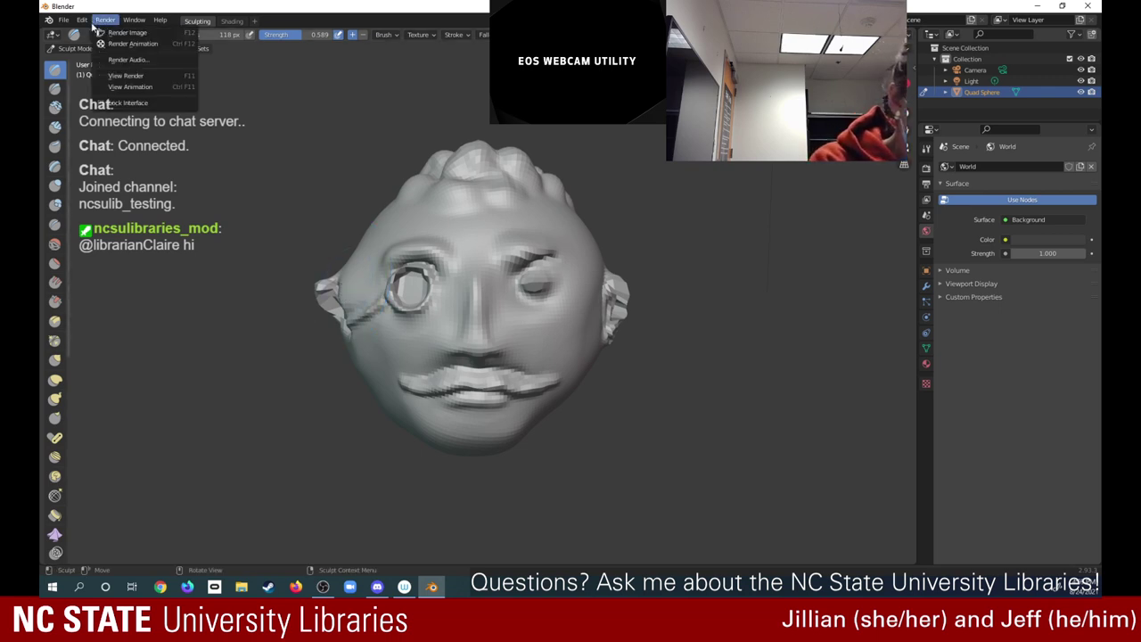
pyautogui.click(93, 33)
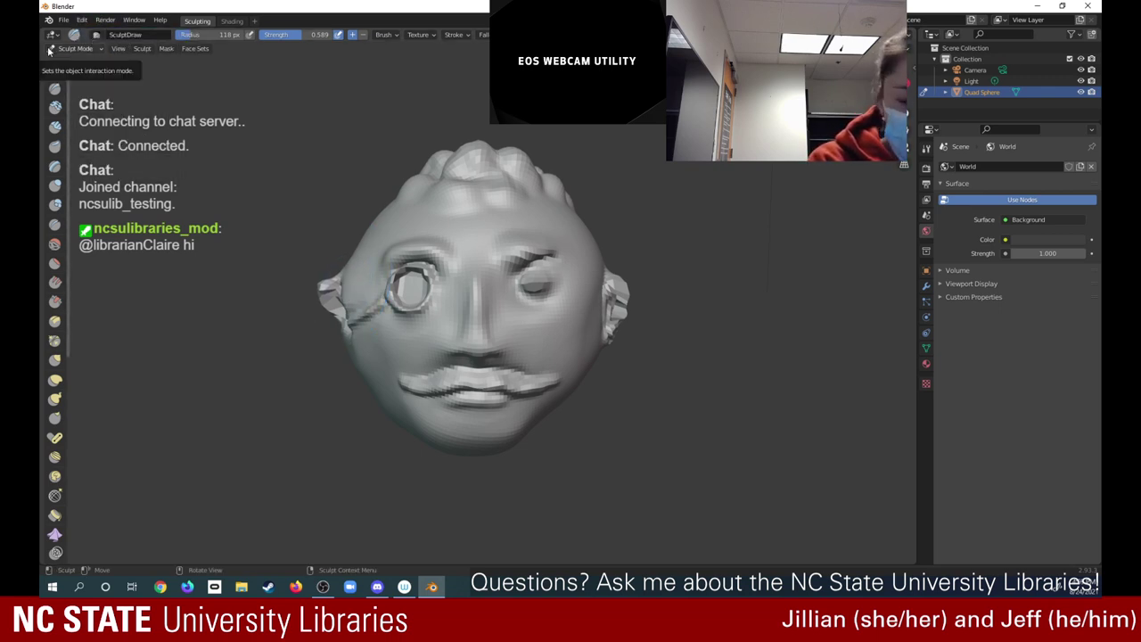
pyautogui.click(82, 19)
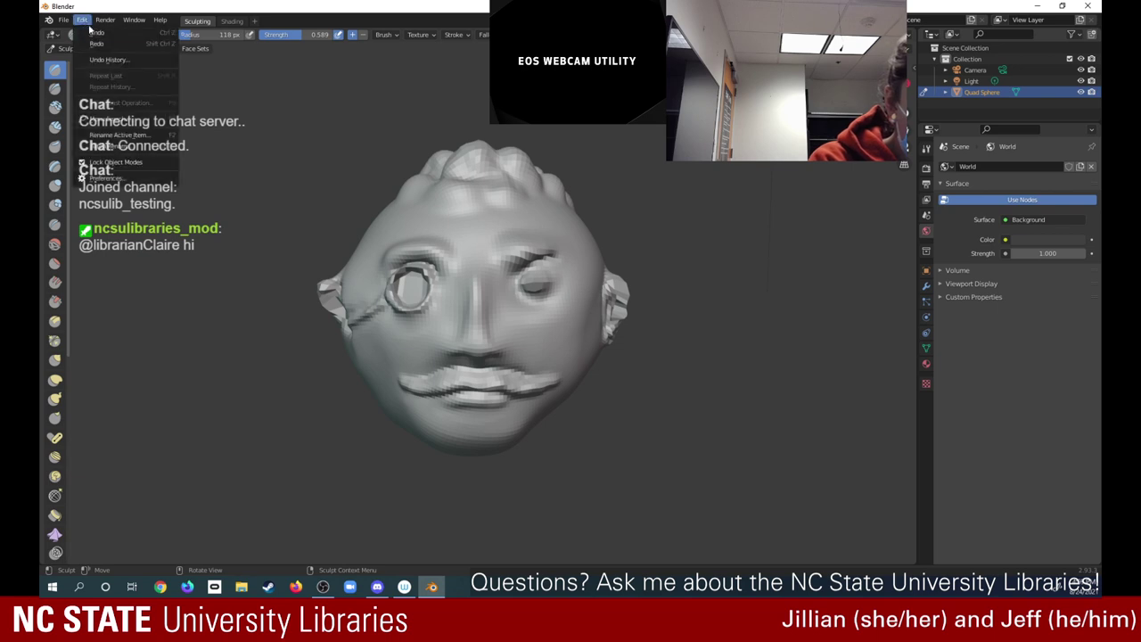
pyautogui.click(93, 34)
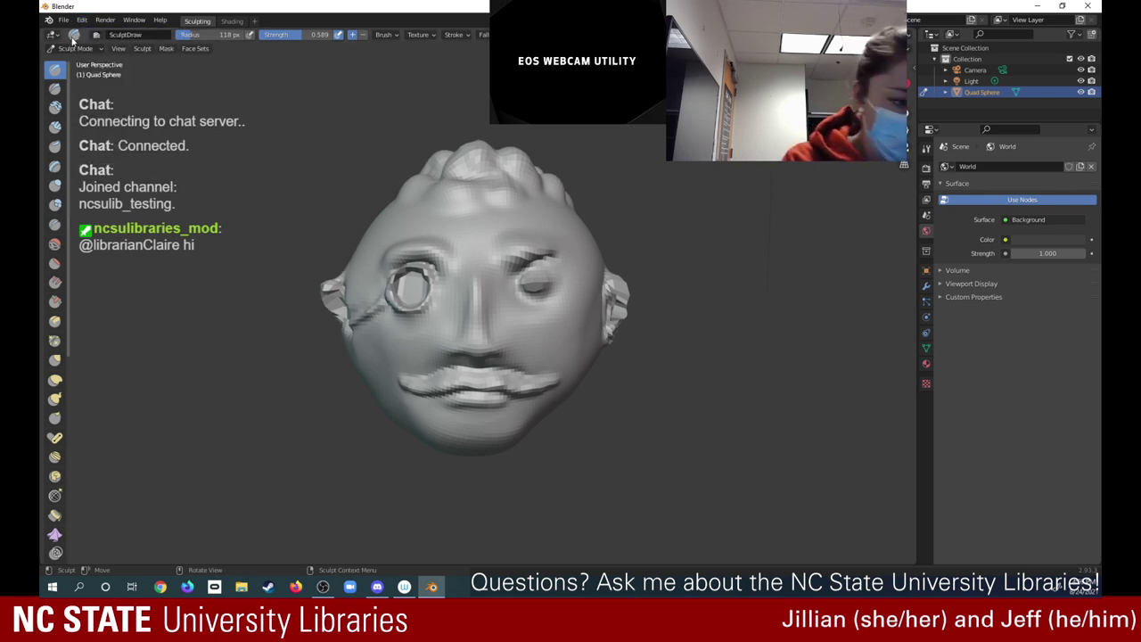
# Thicken the top rim of the monocle-side ear with the Inflate/Deflate brush at 35 px radius and 0.663 strength
pyautogui.moveTo(869, 87)
pyautogui.mouseDown()
pyautogui.moveTo(872, 197)
pyautogui.moveTo(900, 210)
pyautogui.moveTo(986, 99)
pyautogui.moveTo(964, 232)
pyautogui.moveTo(674, 173)
pyautogui.mouseUp()
pyautogui.moveTo(674, 172); pyautogui.dragTo(624, 303, button='middle')
pyautogui.moveTo(882, 94)
pyautogui.mouseDown()
pyautogui.moveTo(847, 93)
pyautogui.moveTo(873, 96)
pyautogui.mouseUp()
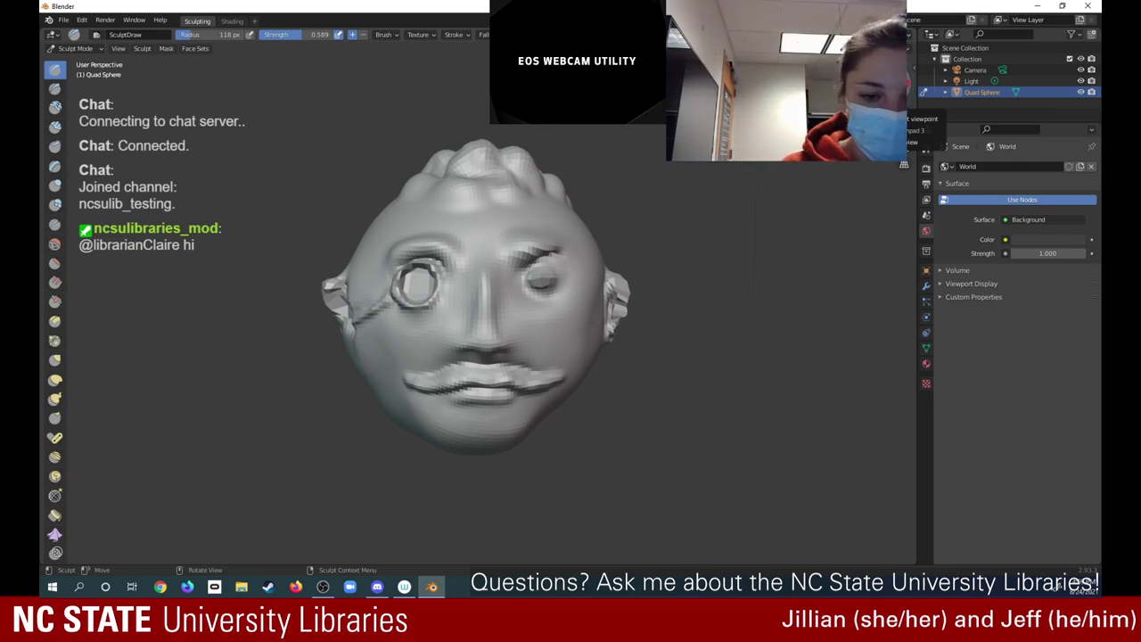
pyautogui.click(56, 187)
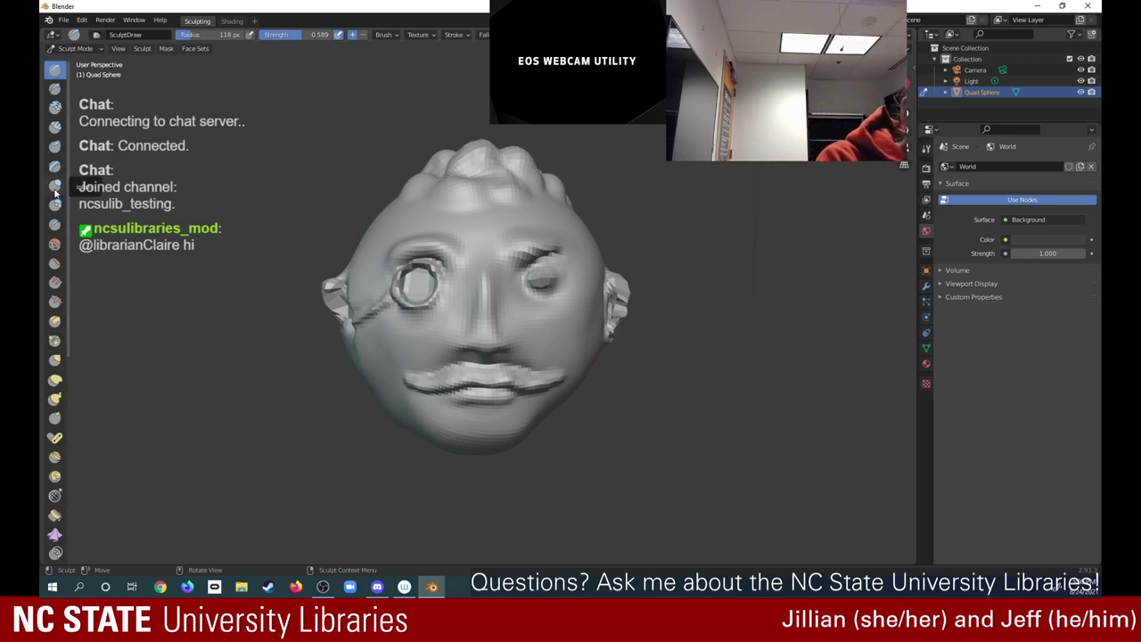
pyautogui.moveTo(332, 286); pyautogui.dragTo(354, 259)
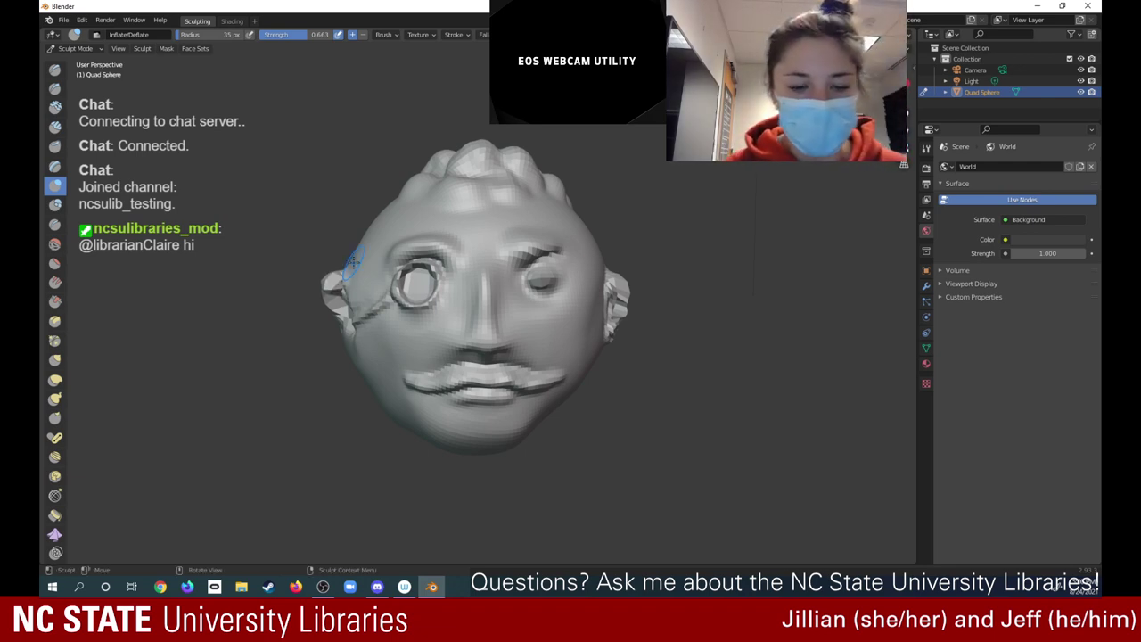
pyautogui.moveTo(331, 280); pyautogui.dragTo(342, 261)
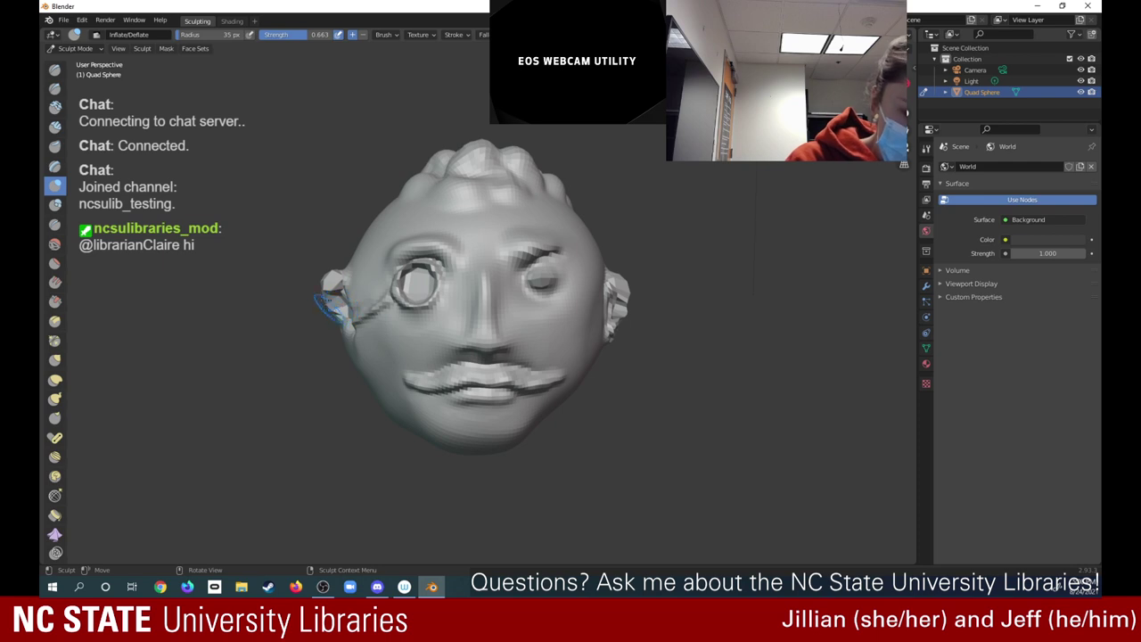
# Recarve the hollow of the monocle-side ear from its outer rim inward with the Draw Sharp brush at 35 px radius and 0.715 strength
pyautogui.click(54, 87)
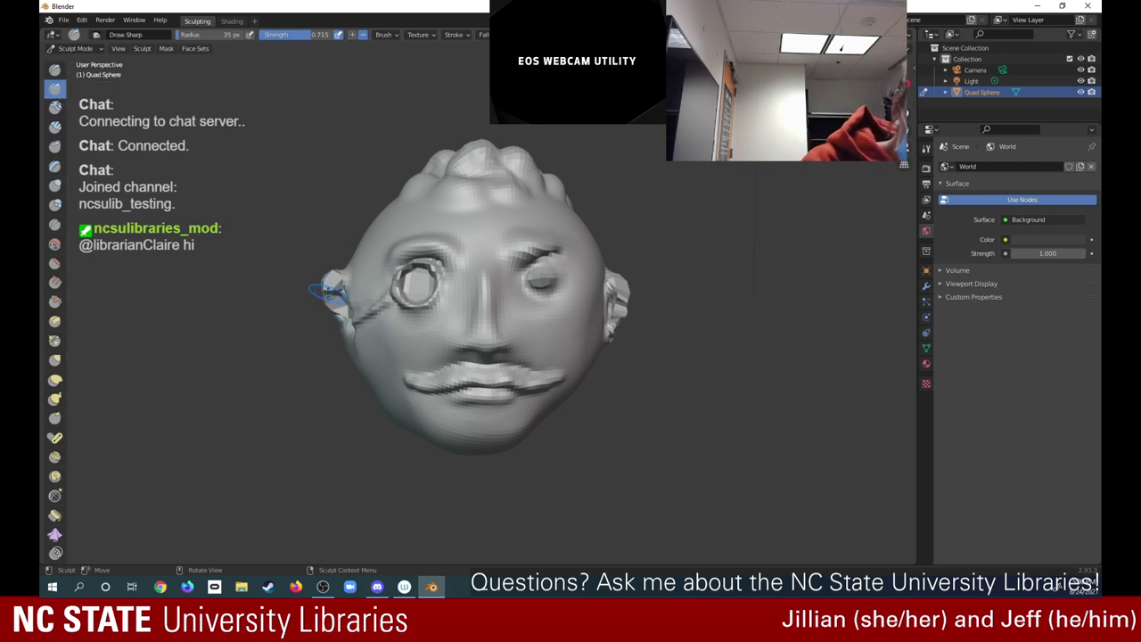
pyautogui.moveTo(320, 282)
pyautogui.mouseDown()
pyautogui.moveTo(329, 290)
pyautogui.moveTo(336, 276)
pyautogui.moveTo(336, 319)
pyautogui.mouseUp()
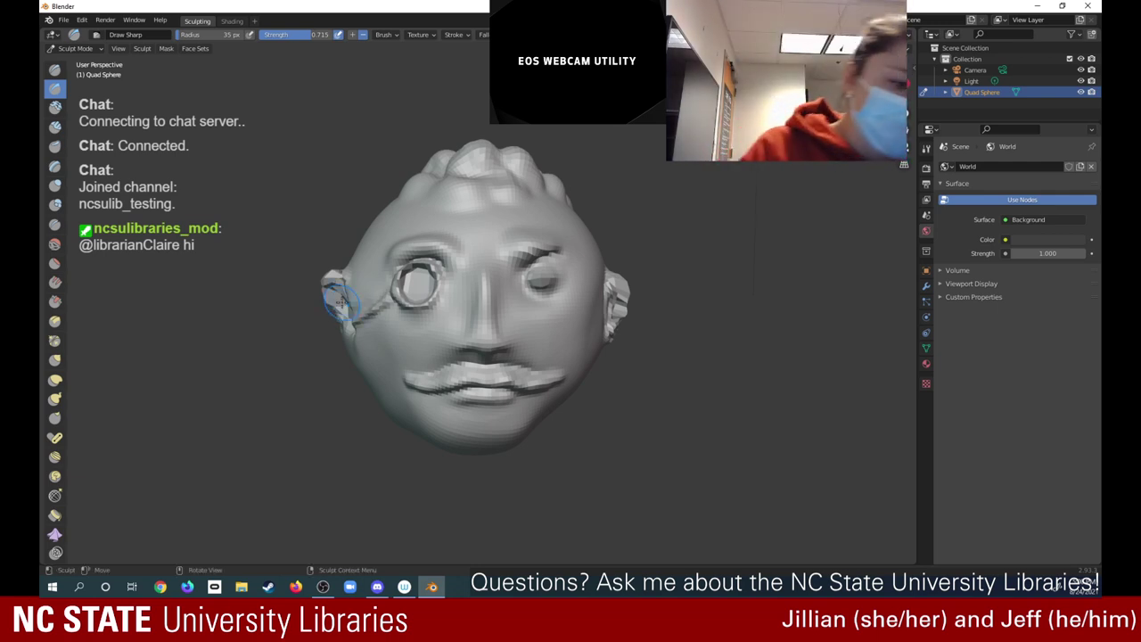
# Smooth the jawline on both sides of the face with the Smooth brush at 35 px radius and 0.700 strength
pyautogui.click(54, 244)
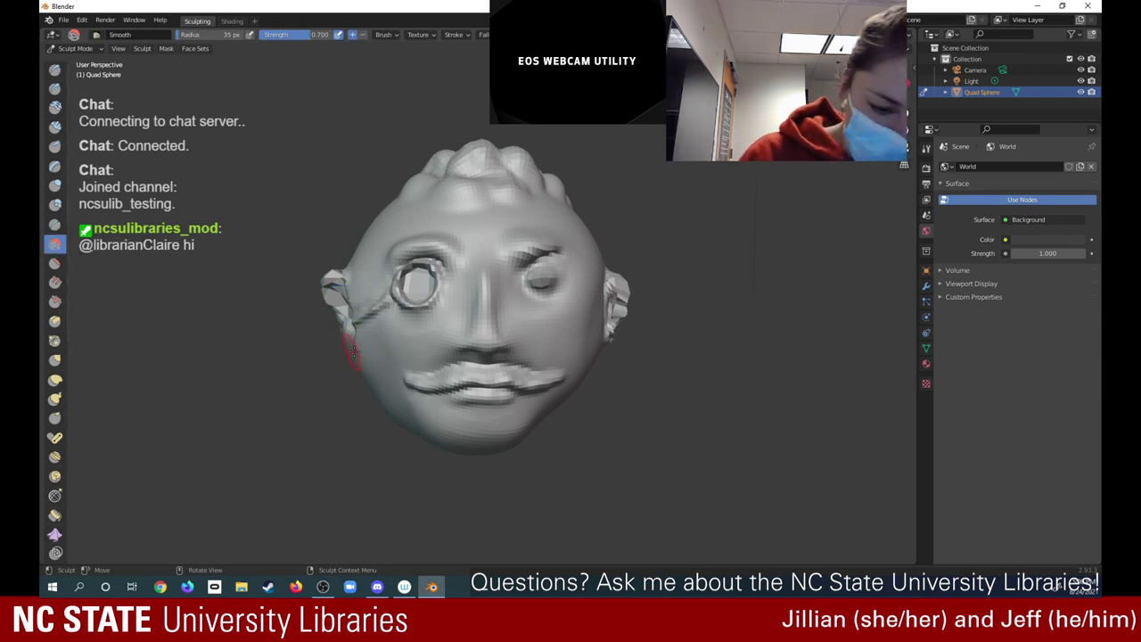
pyautogui.moveTo(349, 355); pyautogui.dragTo(348, 357)
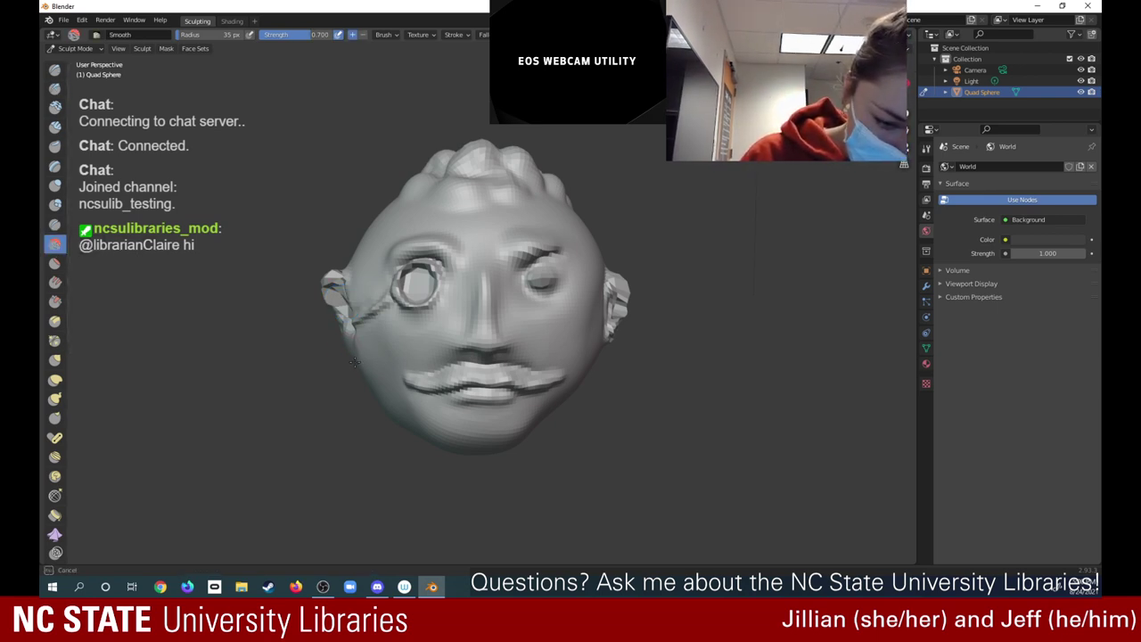
pyautogui.moveTo(361, 369)
pyautogui.mouseDown()
pyautogui.moveTo(385, 383)
pyautogui.moveTo(379, 411)
pyautogui.moveTo(423, 423)
pyautogui.mouseUp()
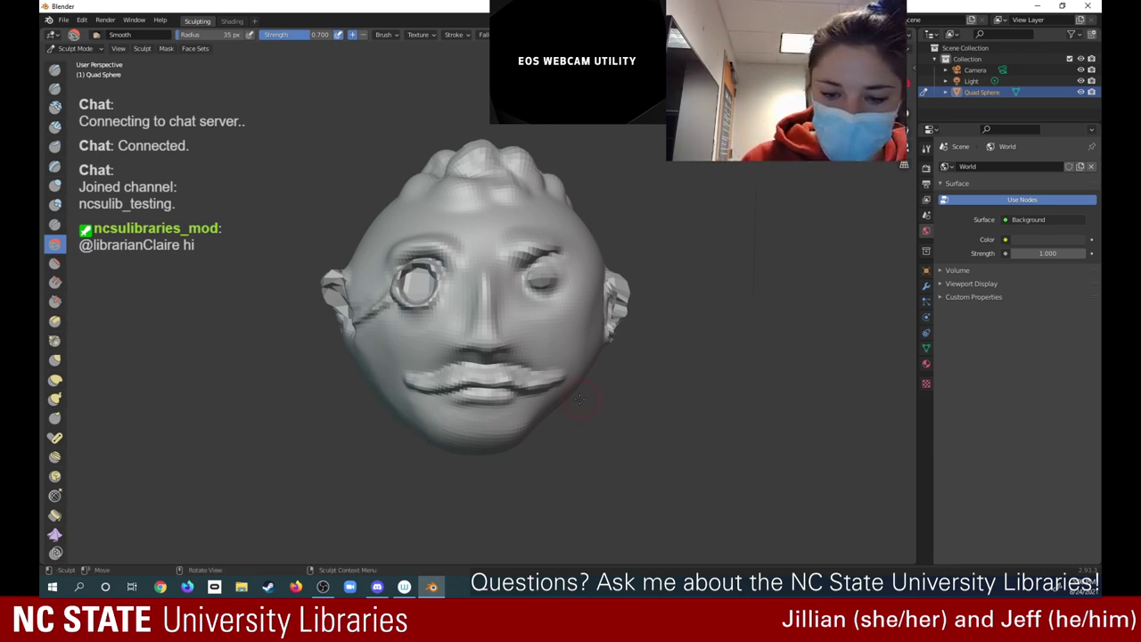
pyautogui.moveTo(573, 391); pyautogui.dragTo(579, 378)
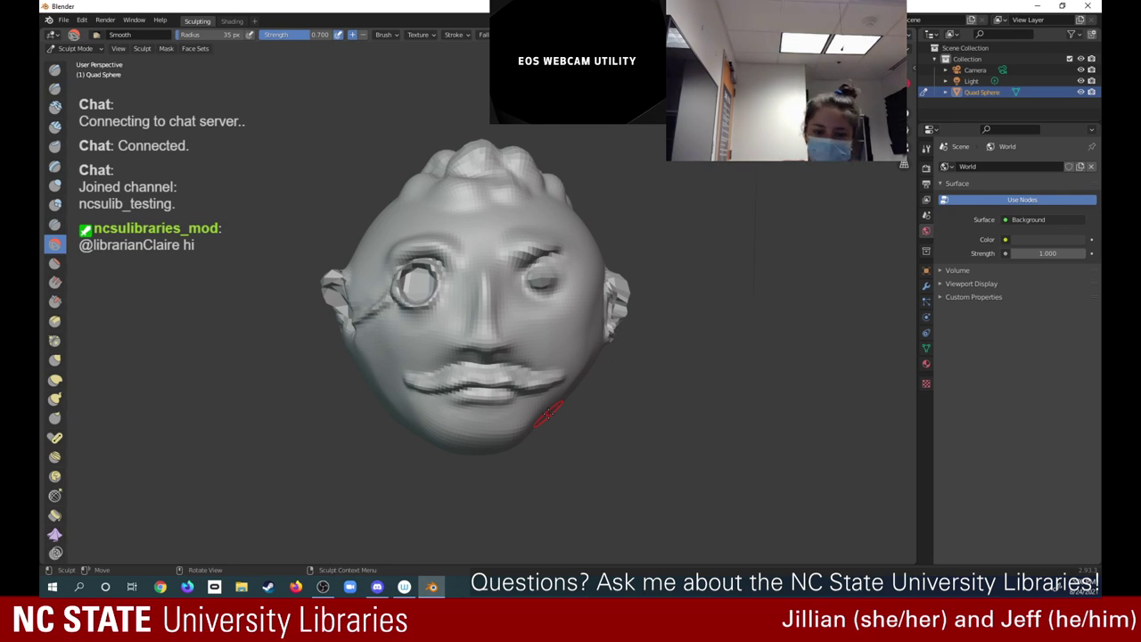
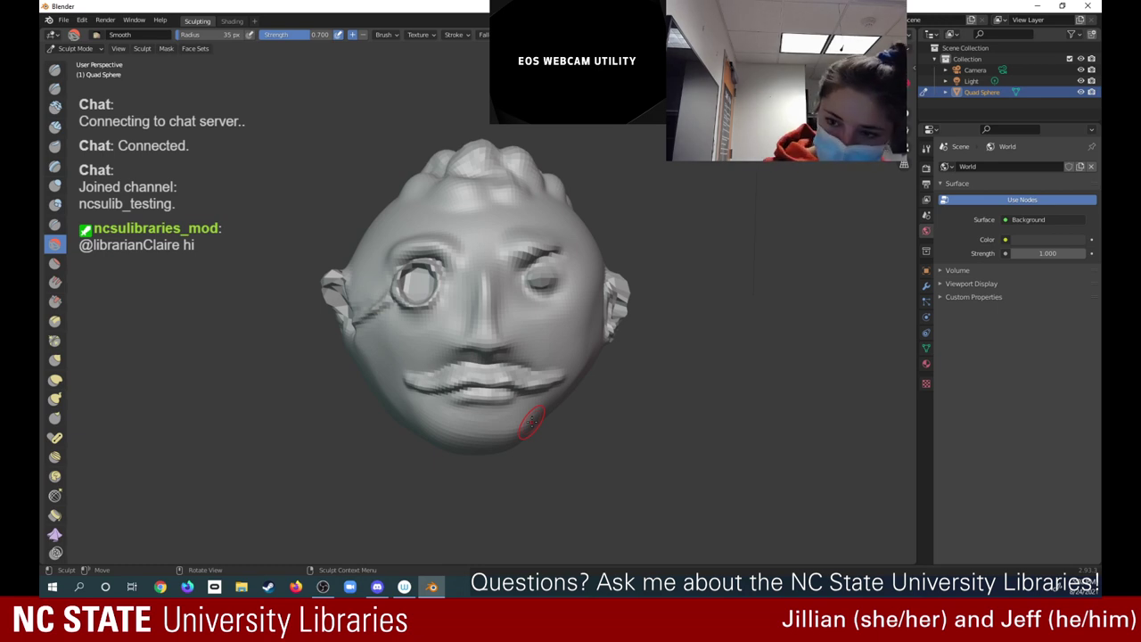
pyautogui.moveTo(570, 321)
pyautogui.mouseDown(button='middle')
pyautogui.moveTo(339, 325)
pyautogui.moveTo(308, 312)
pyautogui.moveTo(303, 330)
pyautogui.moveTo(178, 339)
pyautogui.moveTo(218, 258)
pyautogui.moveTo(182, 326)
pyautogui.moveTo(209, 317)
pyautogui.mouseUp(button='middle')
pyautogui.moveTo(473, 245); pyautogui.dragTo(401, 257, button='middle')
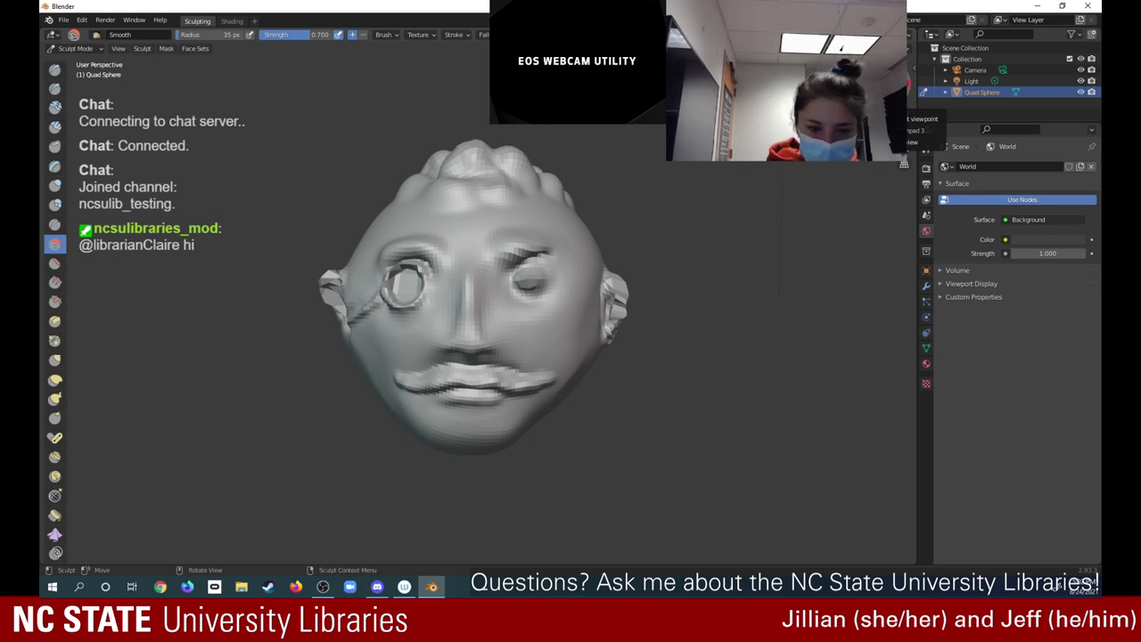
pyautogui.click(54, 68)
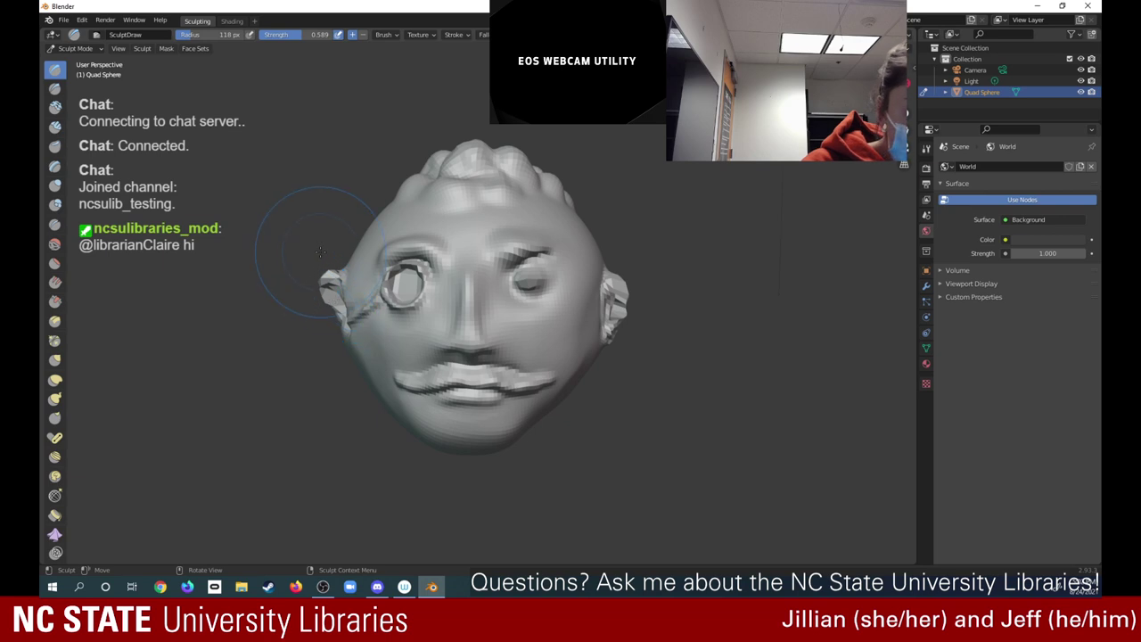
pyautogui.moveTo(340, 301); pyautogui.dragTo(337, 305)
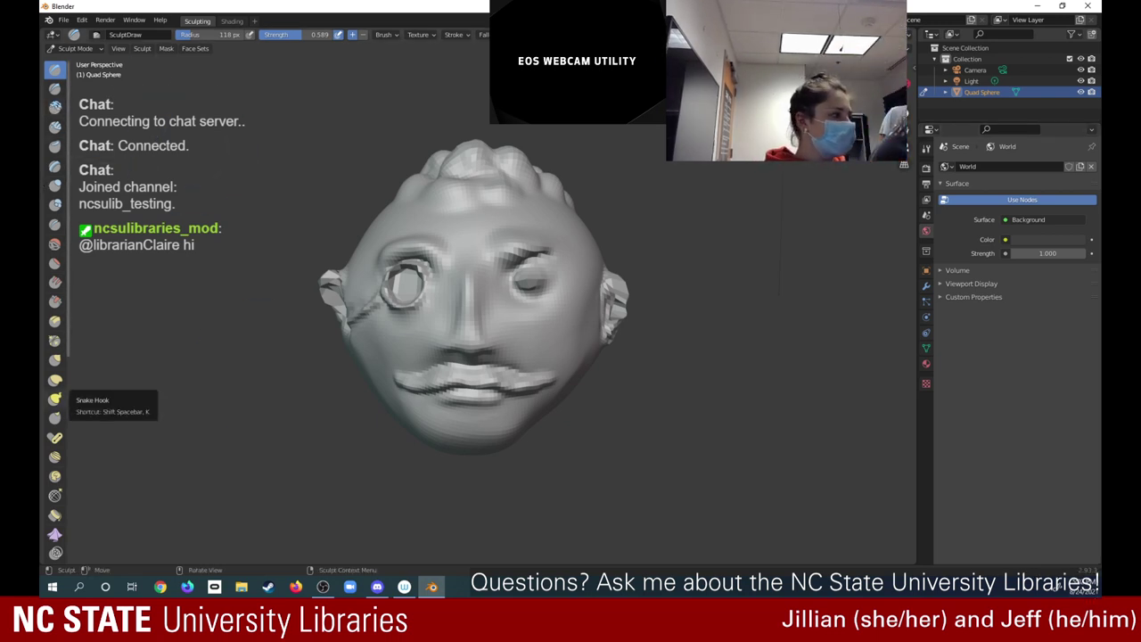
pyautogui.hotkey('alt', 'Tab')
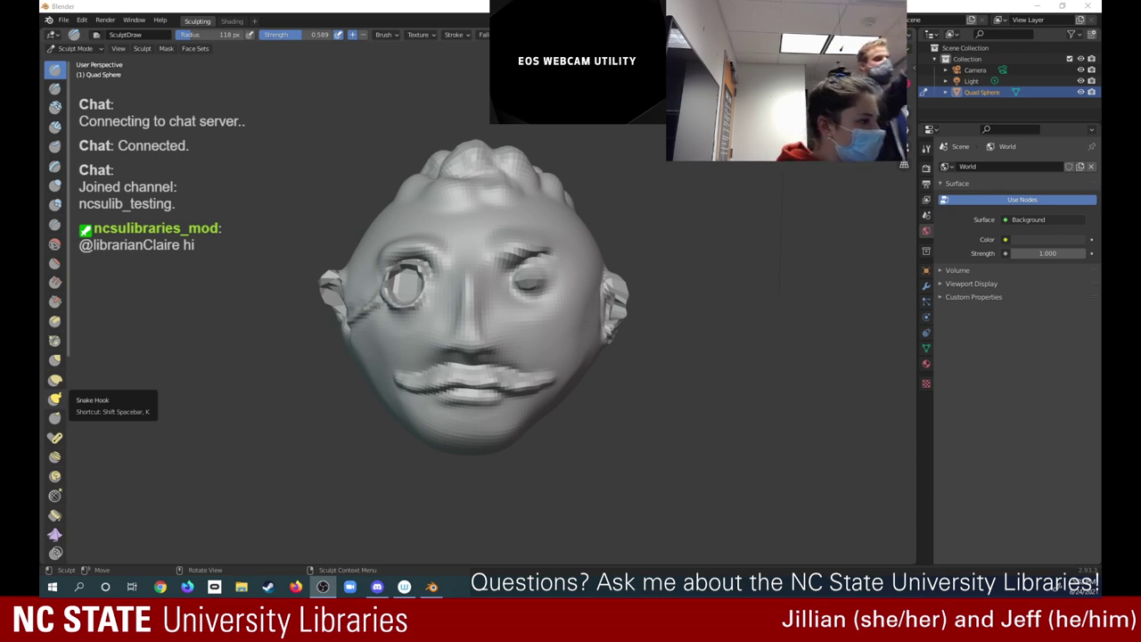
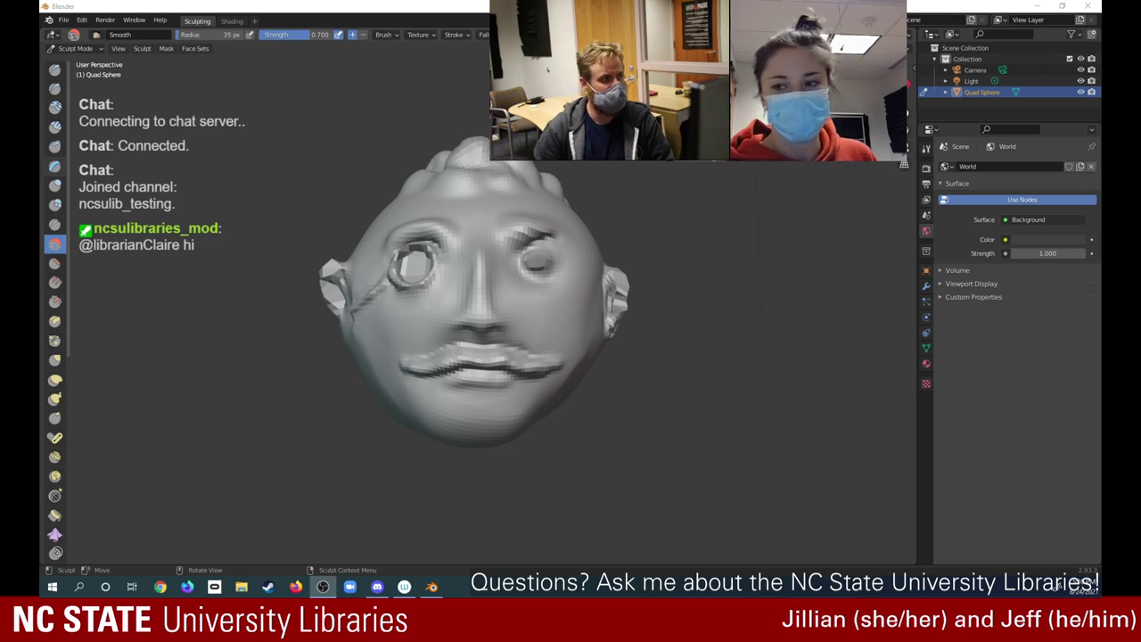
# Swell the upper rim of the ear opposite the monocle with the Inflate/Deflate brush at 35 px radius and 0.663 strength
pyautogui.hotkey('alt', 'Tab')
pyautogui.press('ctrl+KP_1')
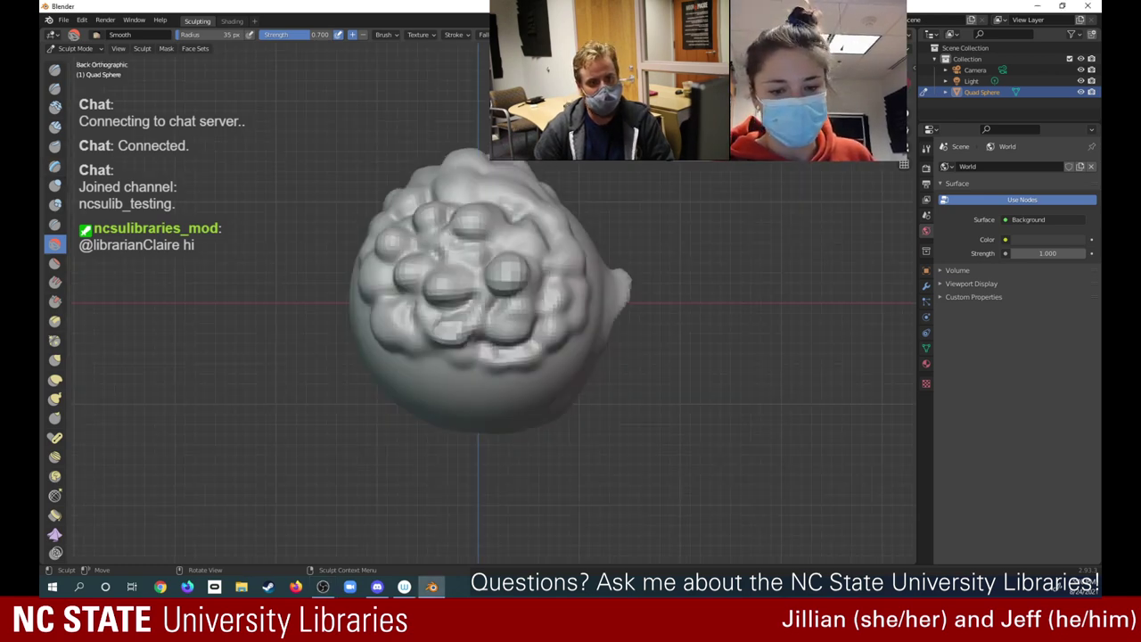
pyautogui.moveTo(570, 321); pyautogui.dragTo(280, 309, button='middle')
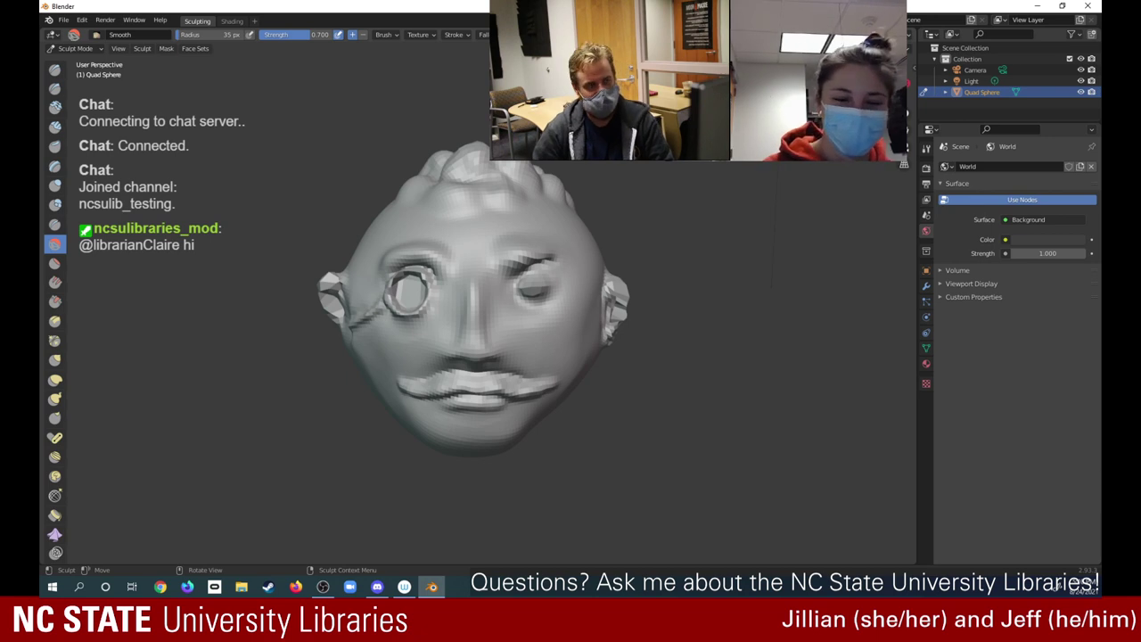
pyautogui.moveTo(472, 303); pyautogui.dragTo(472, 295, button='middle')
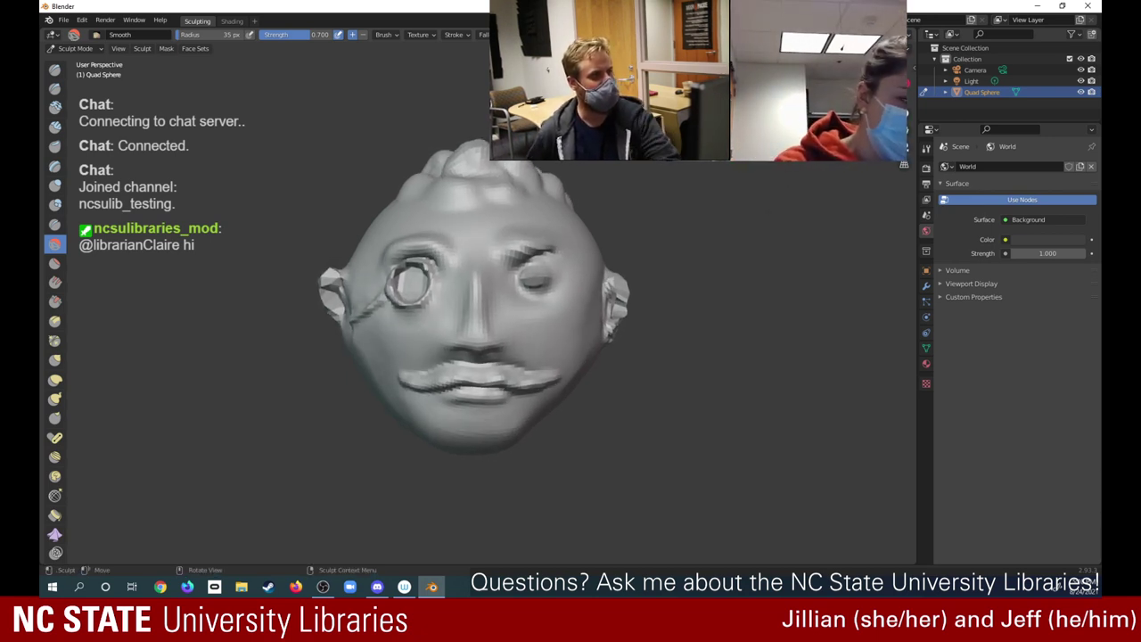
pyautogui.click(53, 184)
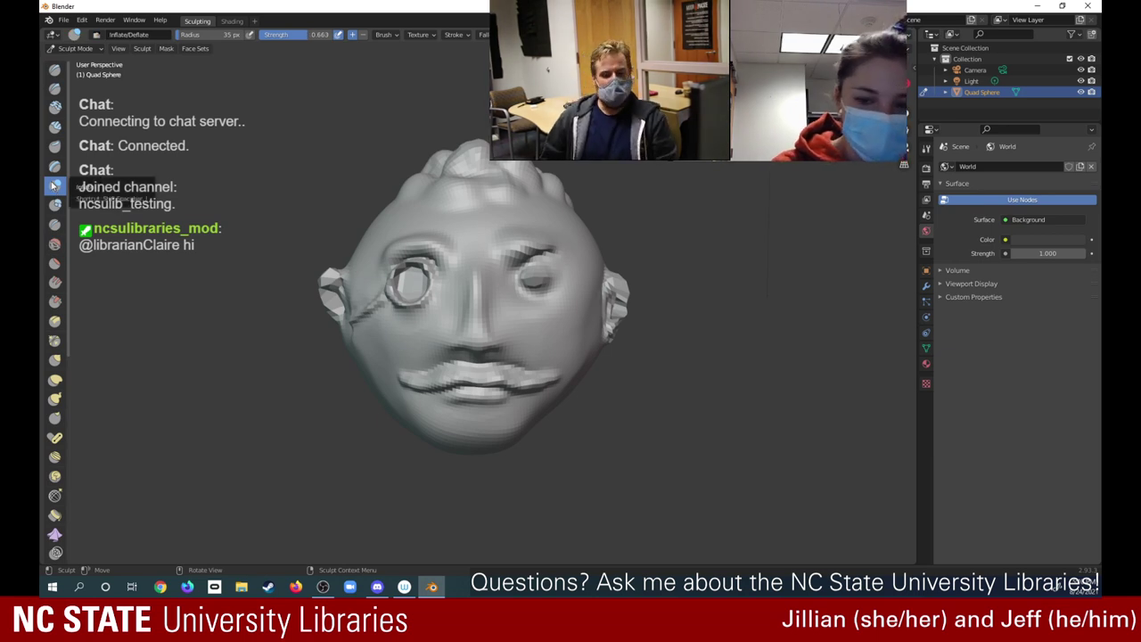
pyautogui.moveTo(624, 298); pyautogui.dragTo(627, 282)
pyautogui.moveTo(626, 282); pyautogui.dragTo(617, 289)
pyautogui.moveTo(617, 290); pyautogui.dragTo(623, 288)
pyautogui.moveTo(622, 289); pyautogui.dragTo(622, 287)
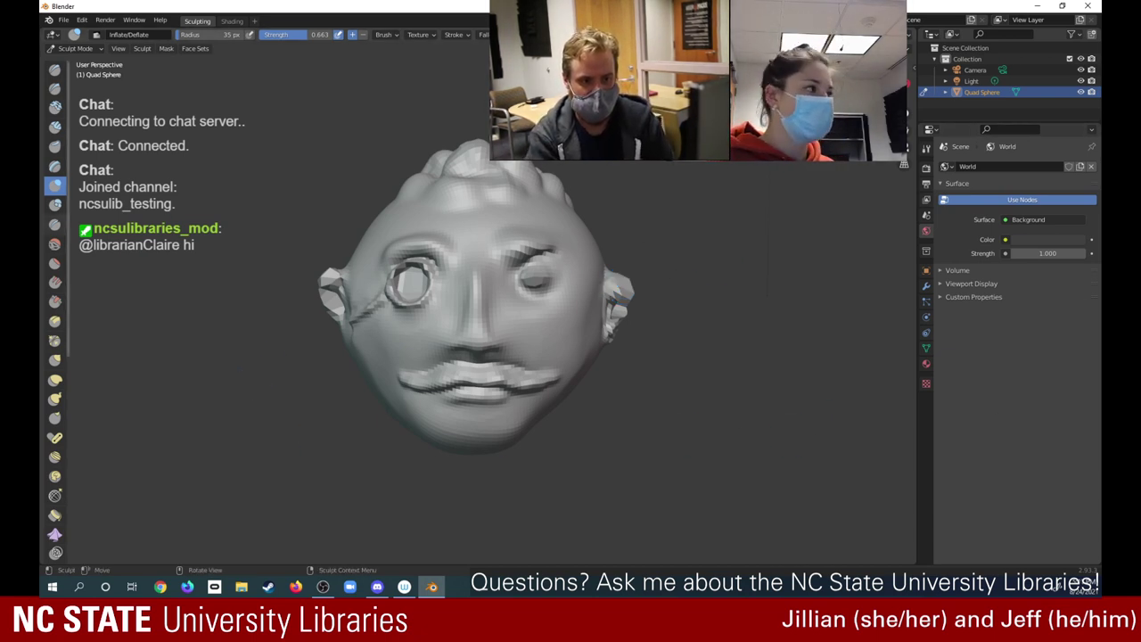
pyautogui.hotkey('alt', 'Tab')
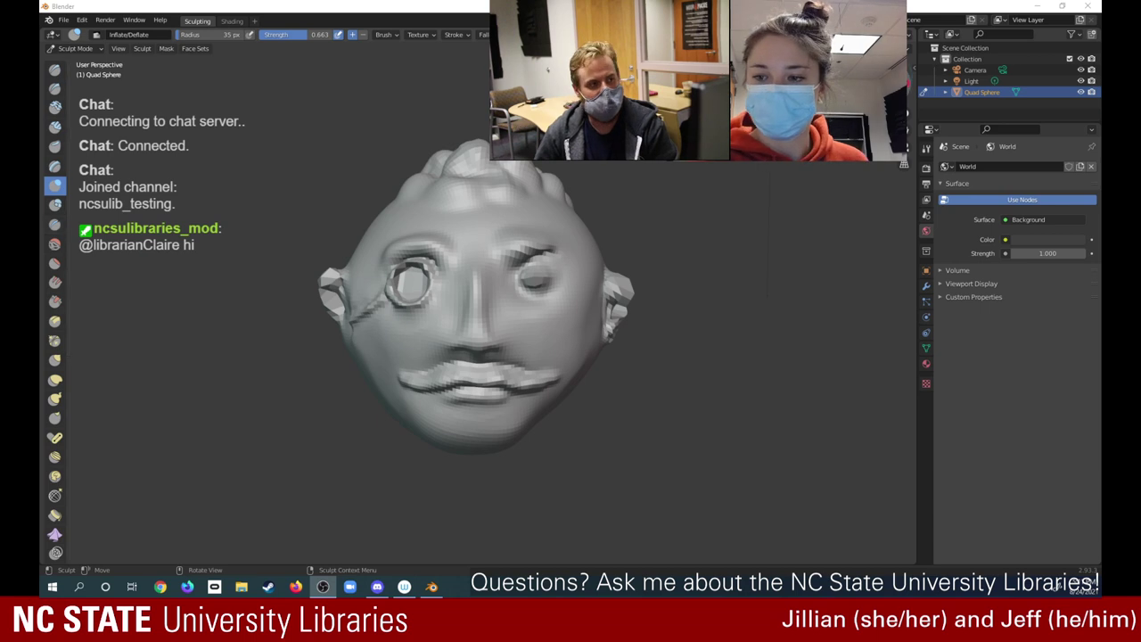
pyautogui.press('ctrl+KP_3')
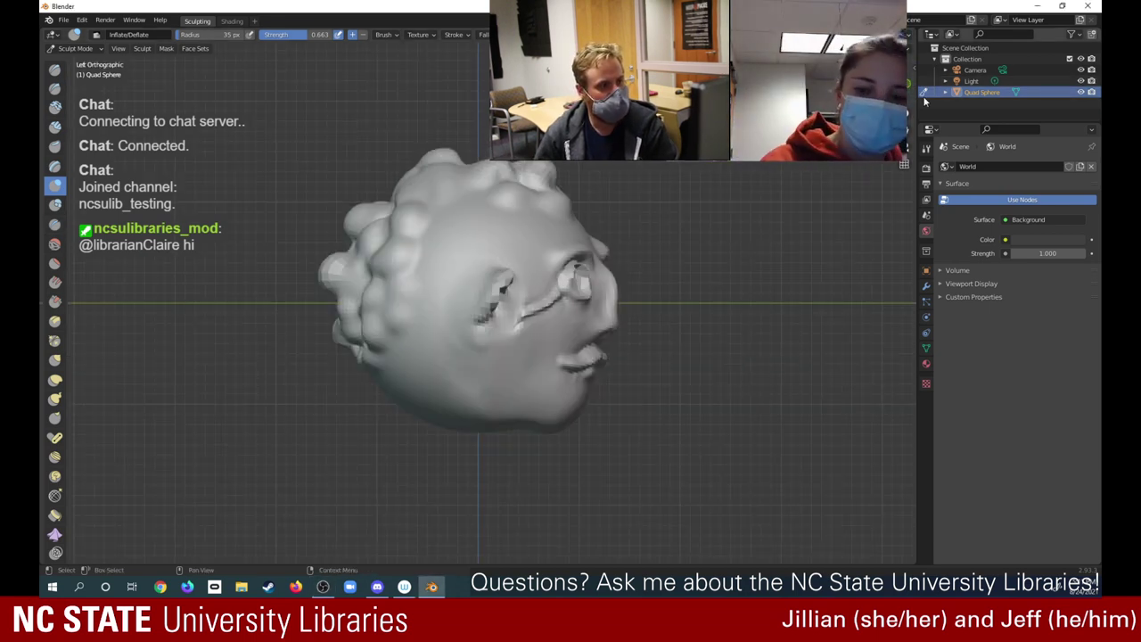
pyautogui.moveTo(878, 92); pyautogui.dragTo(419, 127)
pyautogui.moveTo(571, 321); pyautogui.dragTo(419, 310, button='middle')
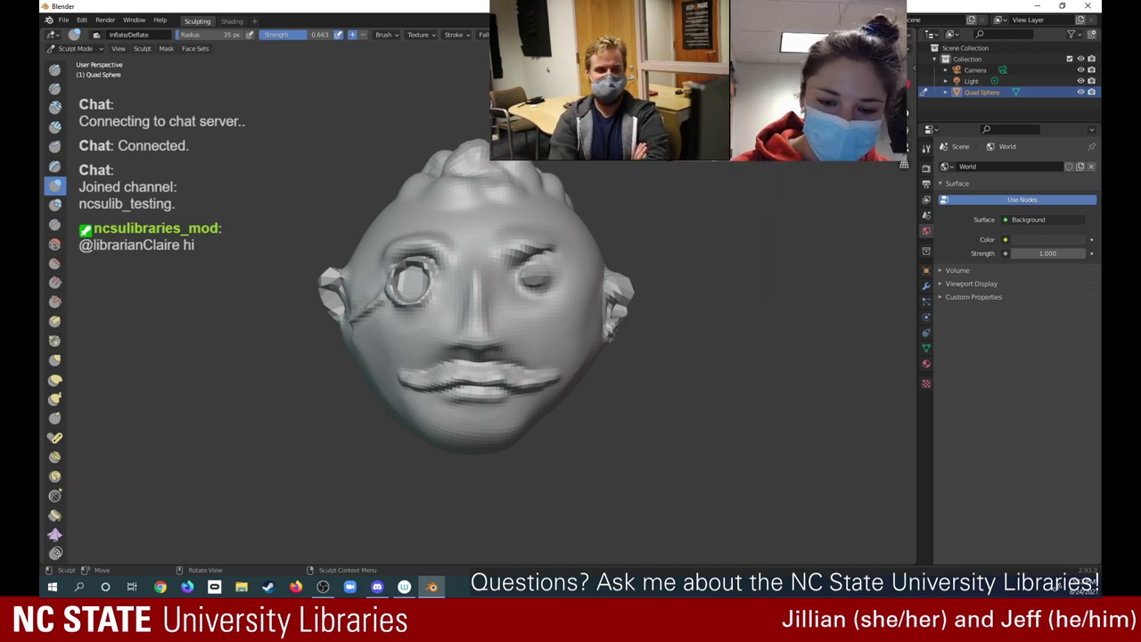
pyautogui.moveTo(474, 321); pyautogui.dragTo(455, 446, button='middle')
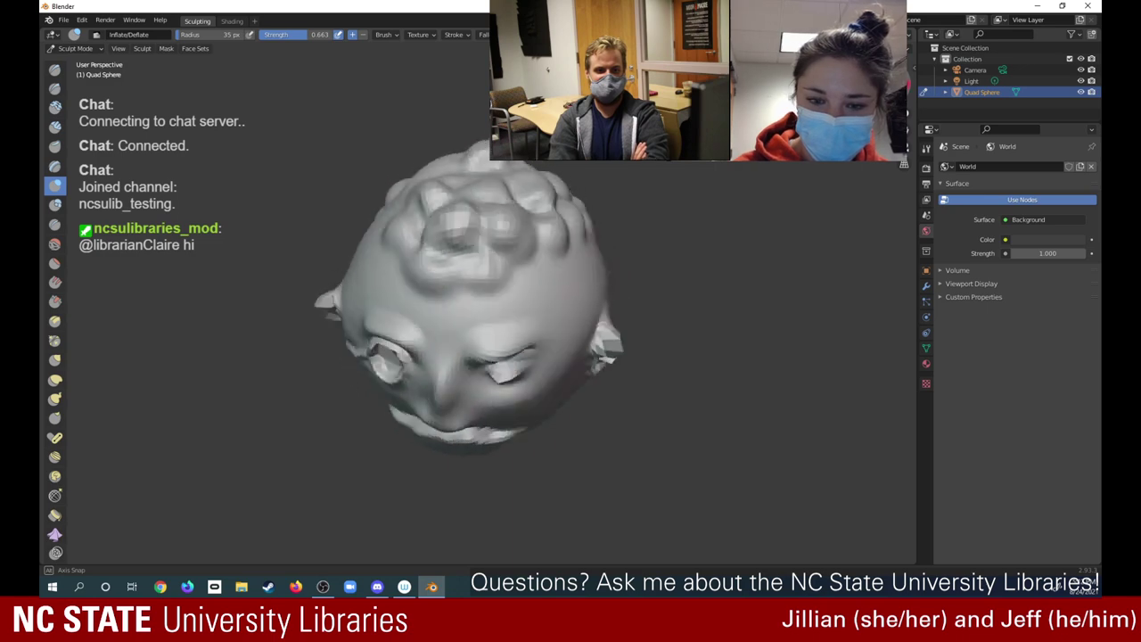
pyautogui.moveTo(521, 392)
pyautogui.mouseDown(button='middle')
pyautogui.moveTo(535, 356)
pyautogui.moveTo(624, 321)
pyautogui.moveTo(924, 107)
pyautogui.moveTo(1095, 118)
pyautogui.mouseUp(button='middle')
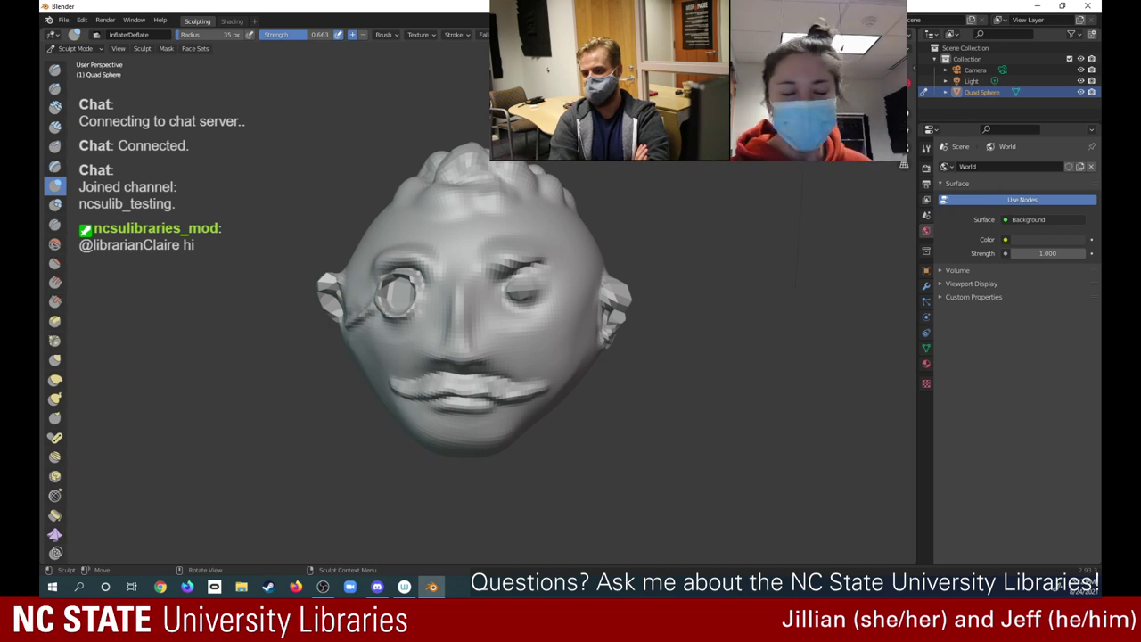
pyautogui.moveTo(472, 321)
pyautogui.mouseDown(button='middle')
pyautogui.moveTo(459, 298)
pyautogui.moveTo(486, 323)
pyautogui.moveTo(488, 309)
pyautogui.mouseUp(button='middle')
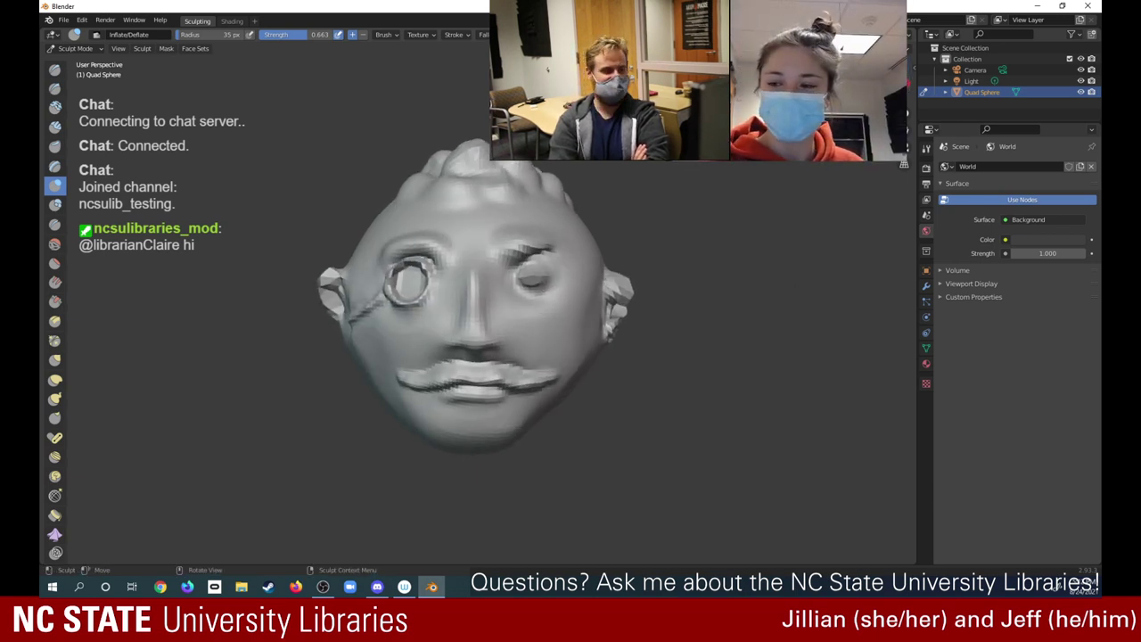
# Try smoothing the ear opposite the monocle with the Smooth brush at 35 px radius and 0.700 strength, and undo the smoothing strokes
pyautogui.click(54, 243)
pyautogui.moveTo(611, 319)
pyautogui.mouseDown()
pyautogui.moveTo(617, 293)
pyautogui.moveTo(617, 319)
pyautogui.moveTo(621, 307)
pyautogui.mouseUp()
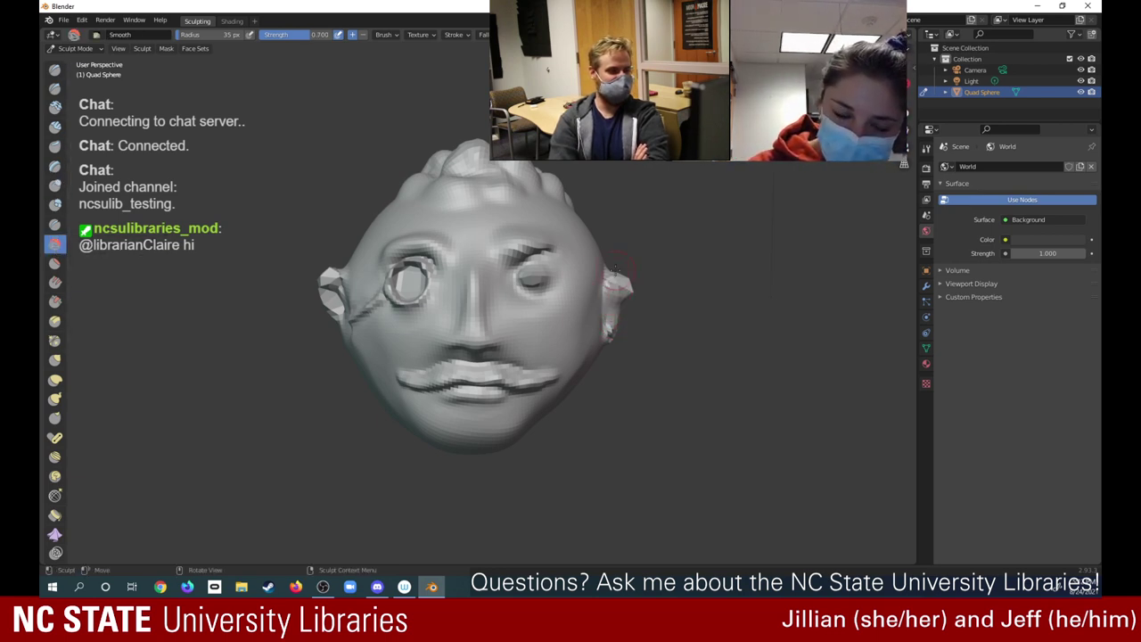
pyautogui.click(81, 19)
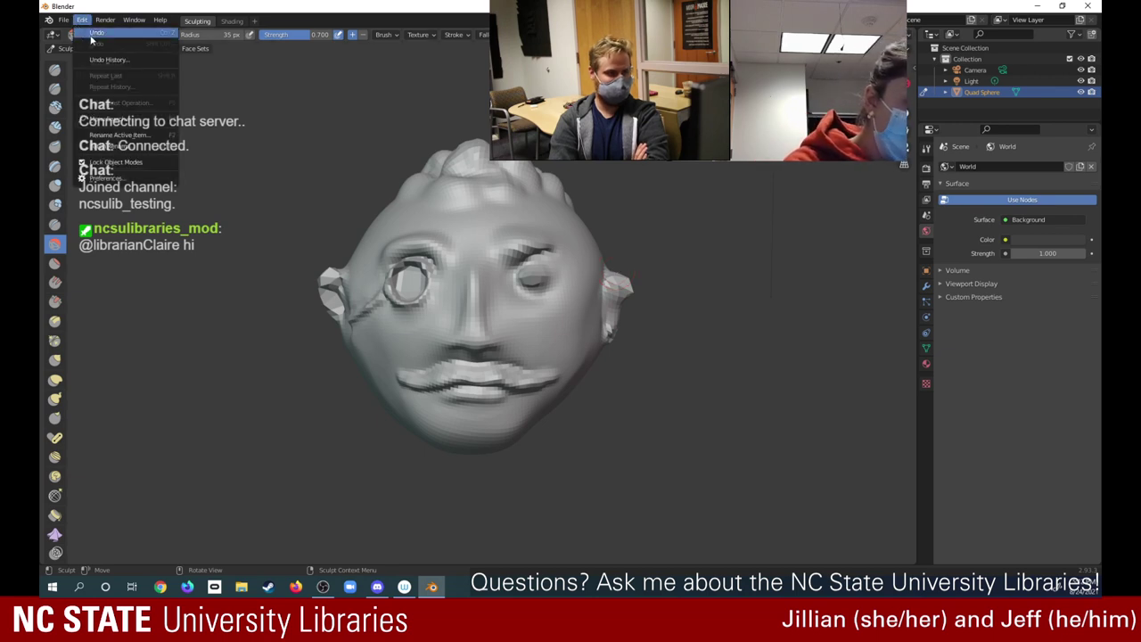
pyautogui.click(94, 34)
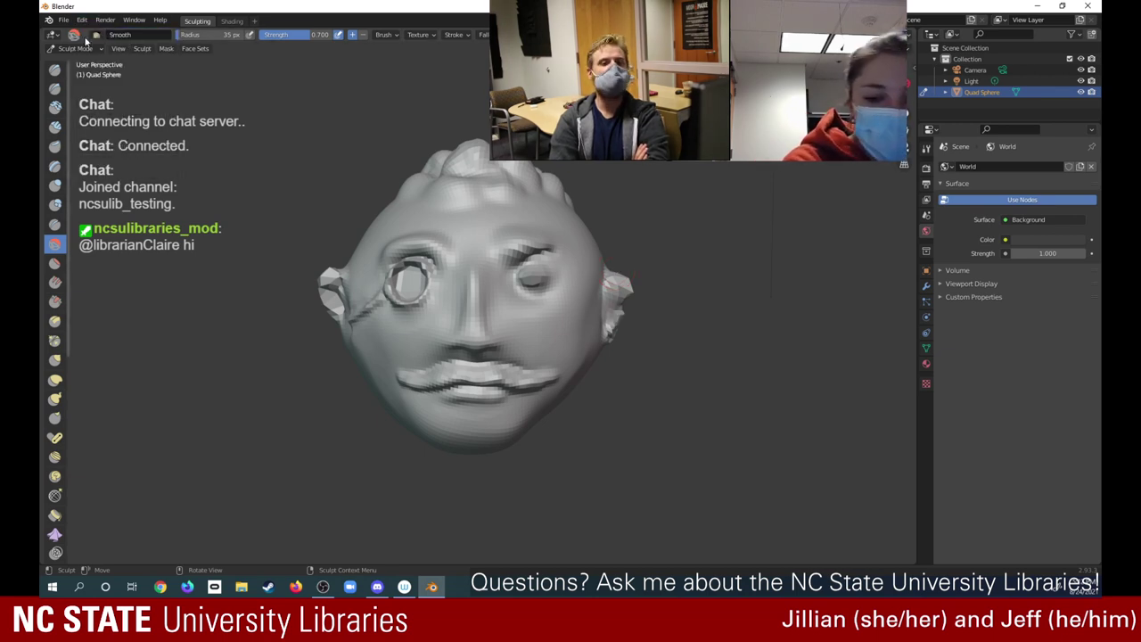
pyautogui.click(103, 20)
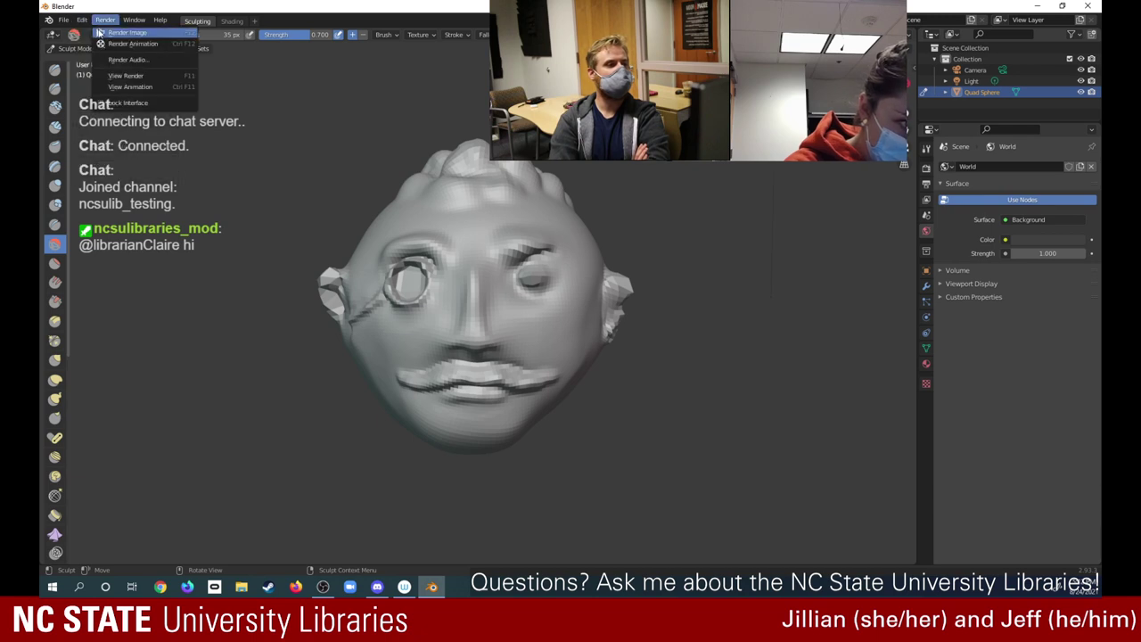
pyautogui.click(81, 20)
pyautogui.click(93, 34)
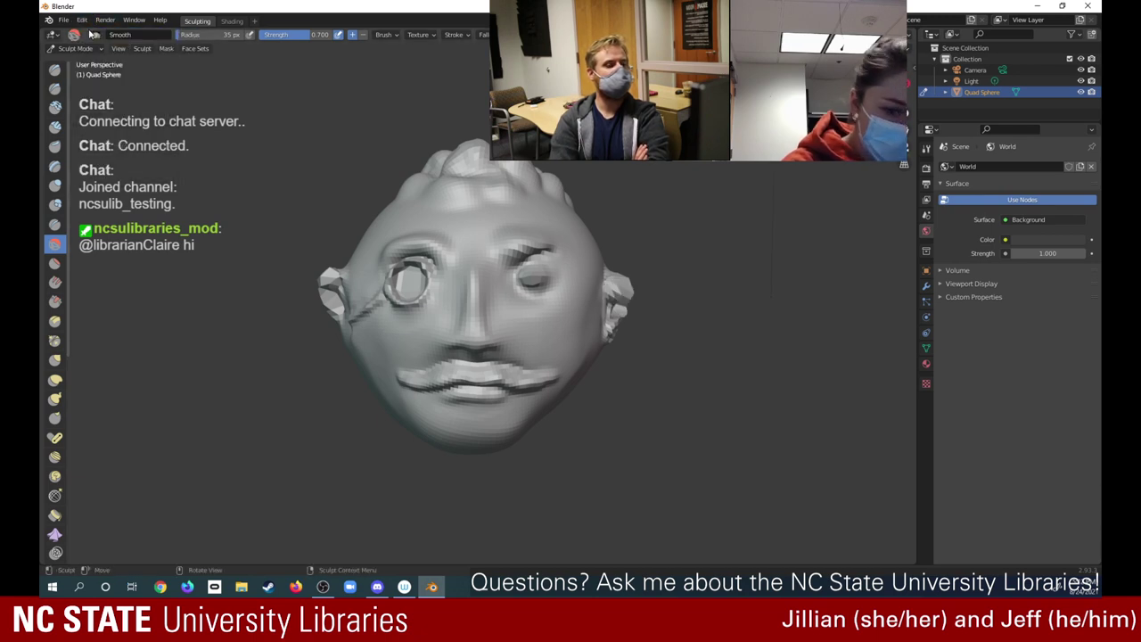
pyautogui.moveTo(481, 294)
pyautogui.mouseDown(button='middle')
pyautogui.moveTo(361, 295)
pyautogui.moveTo(494, 303)
pyautogui.moveTo(476, 308)
pyautogui.mouseUp(button='middle')
pyautogui.moveTo(468, 354); pyautogui.dragTo(471, 354, button='middle')
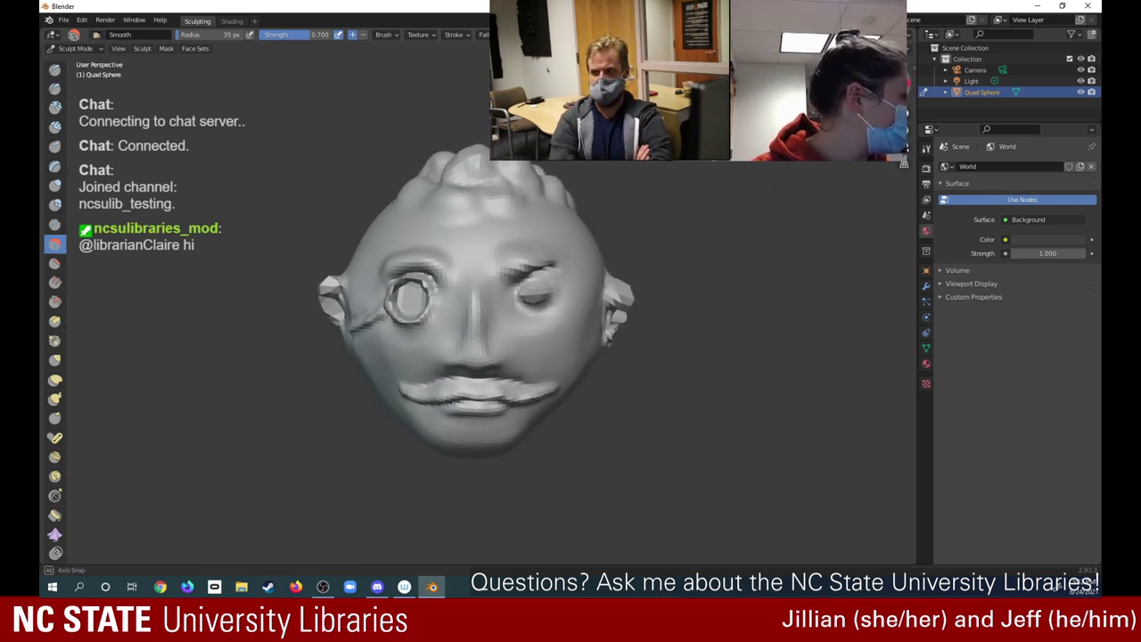
pyautogui.moveTo(869, 94); pyautogui.dragTo(869, 100)
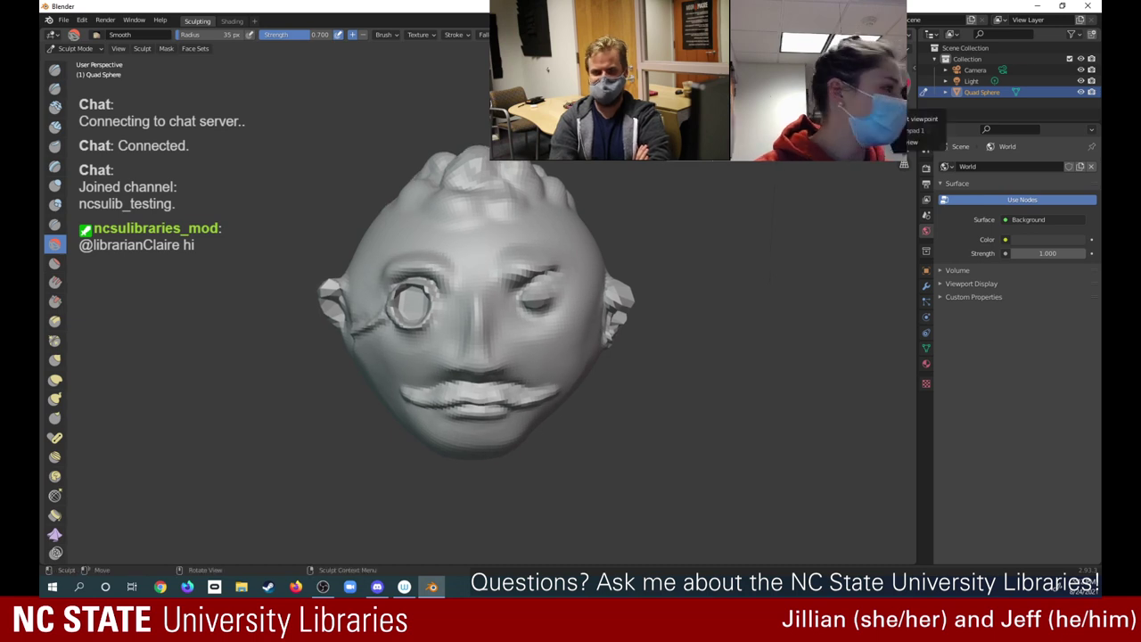
pyautogui.moveTo(473, 354)
pyautogui.mouseDown(button='middle')
pyautogui.moveTo(535, 320)
pyautogui.moveTo(474, 354)
pyautogui.mouseUp(button='middle')
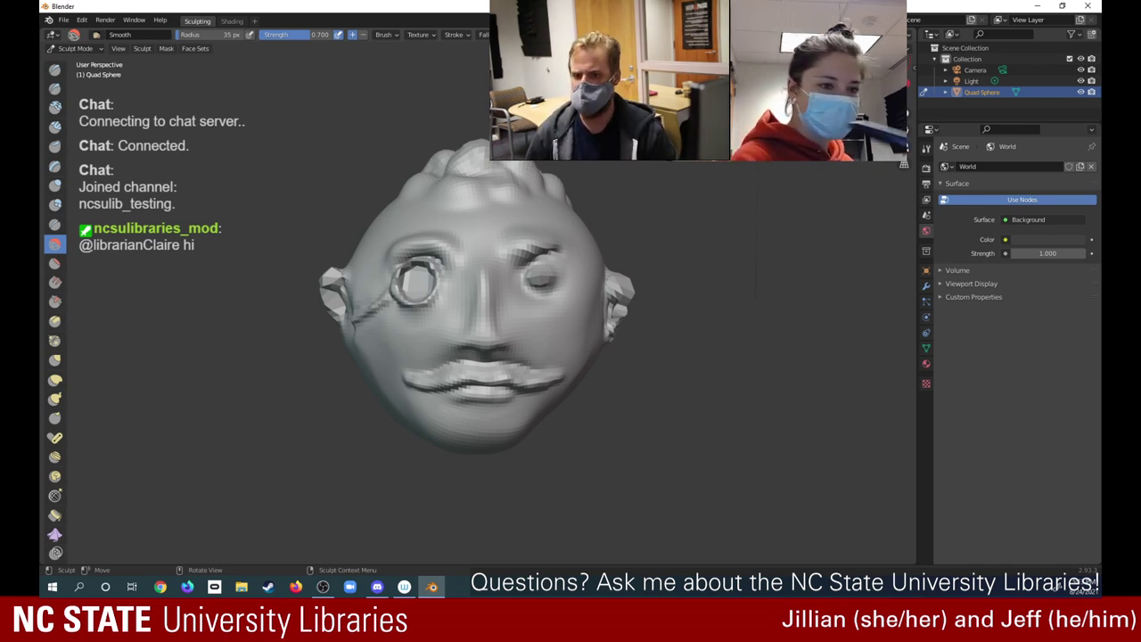
# Save the sculpted head to the Desktop as dude.blend
pyautogui.click(64, 21)
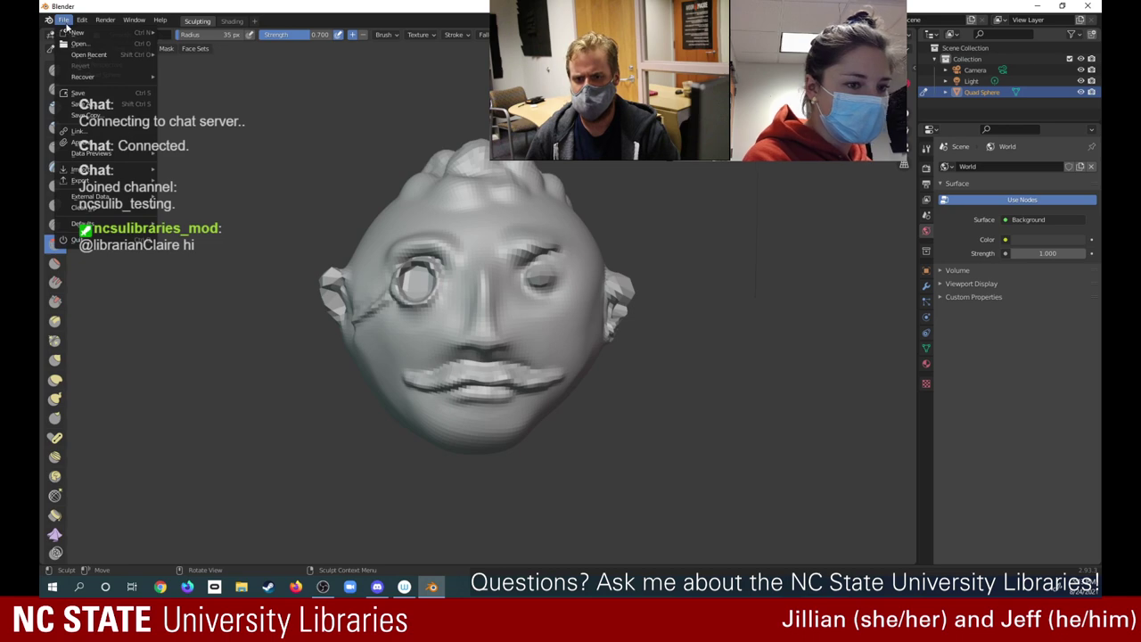
pyautogui.click(87, 106)
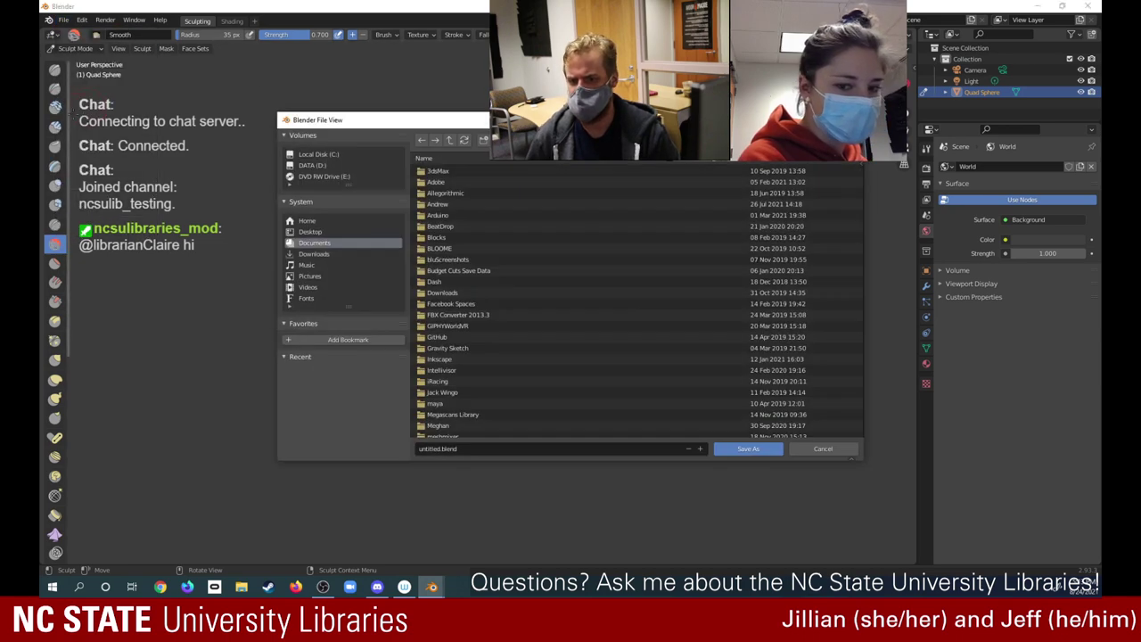
pyautogui.click(312, 231)
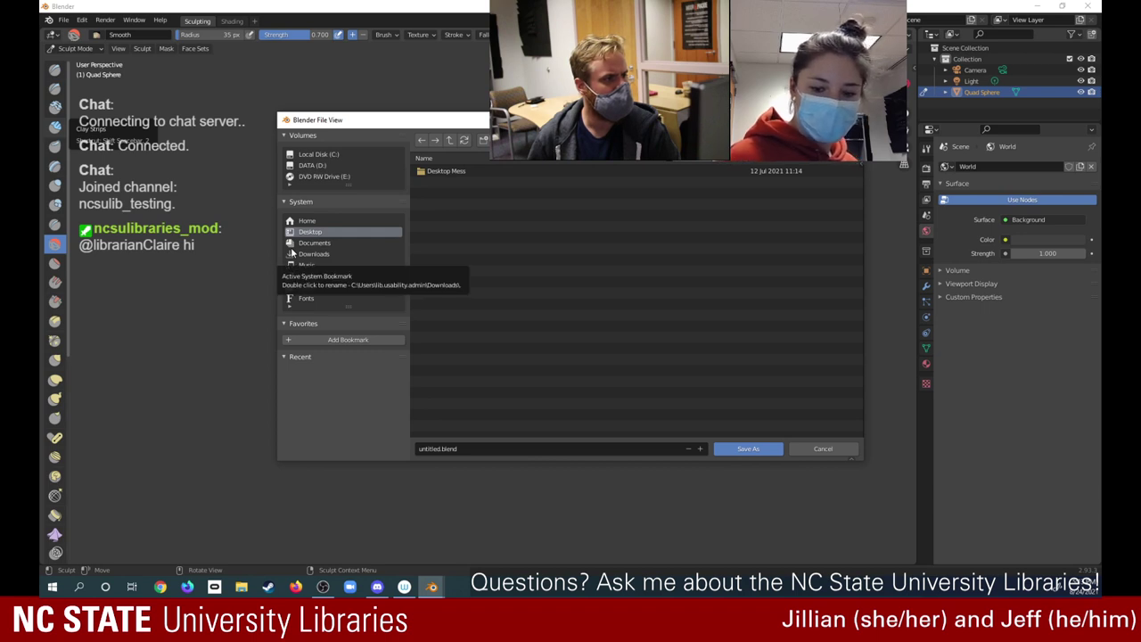
pyautogui.click(465, 452)
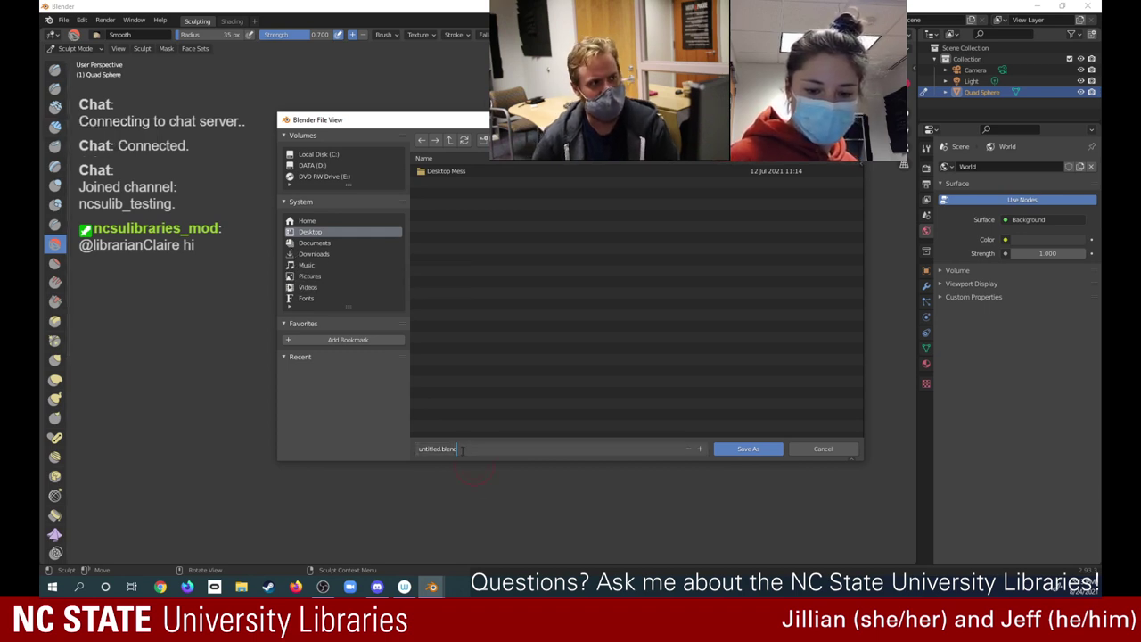
pyautogui.doubleClick(461, 448)
pyautogui.doubleClick(459, 449)
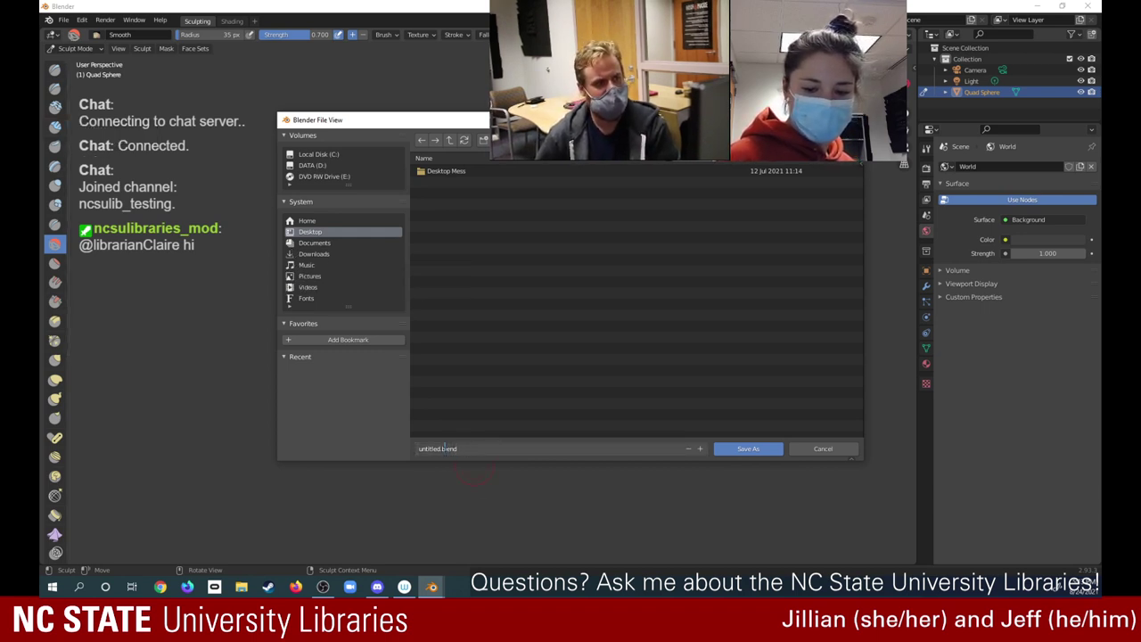
pyautogui.click(437, 448)
pyautogui.doubleClick(425, 448)
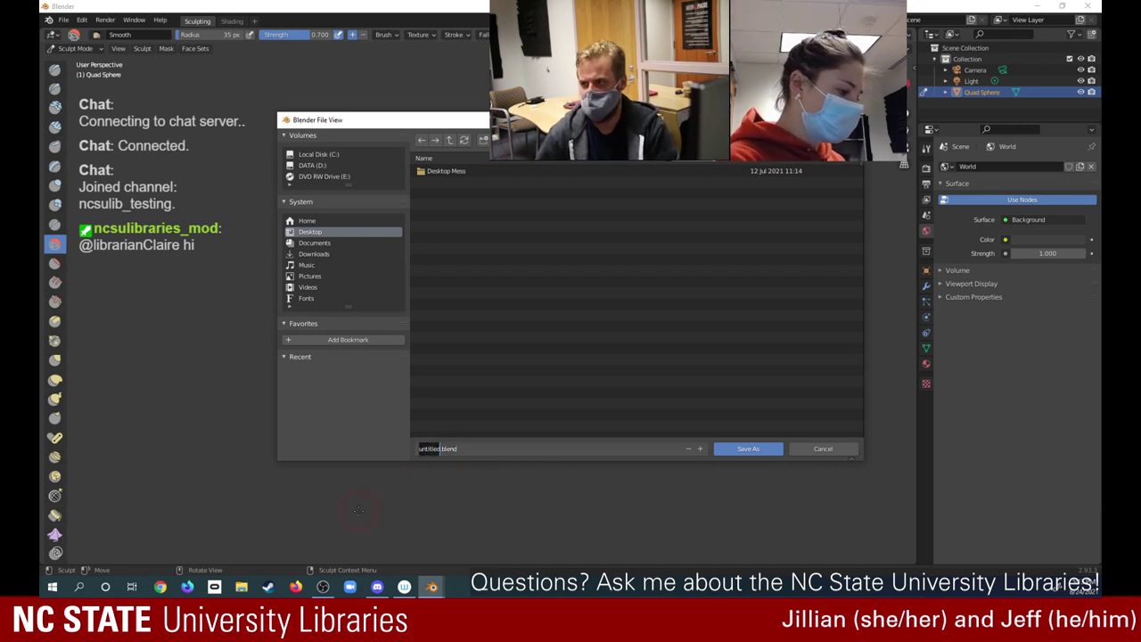
pyautogui.write('duc')
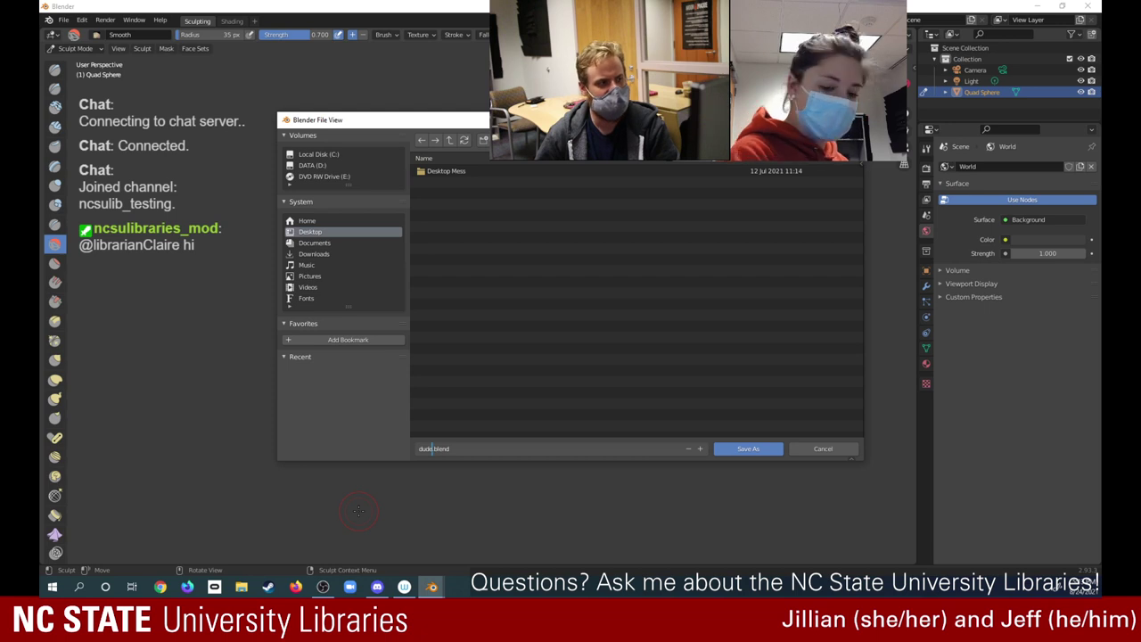
pyautogui.click(754, 451)
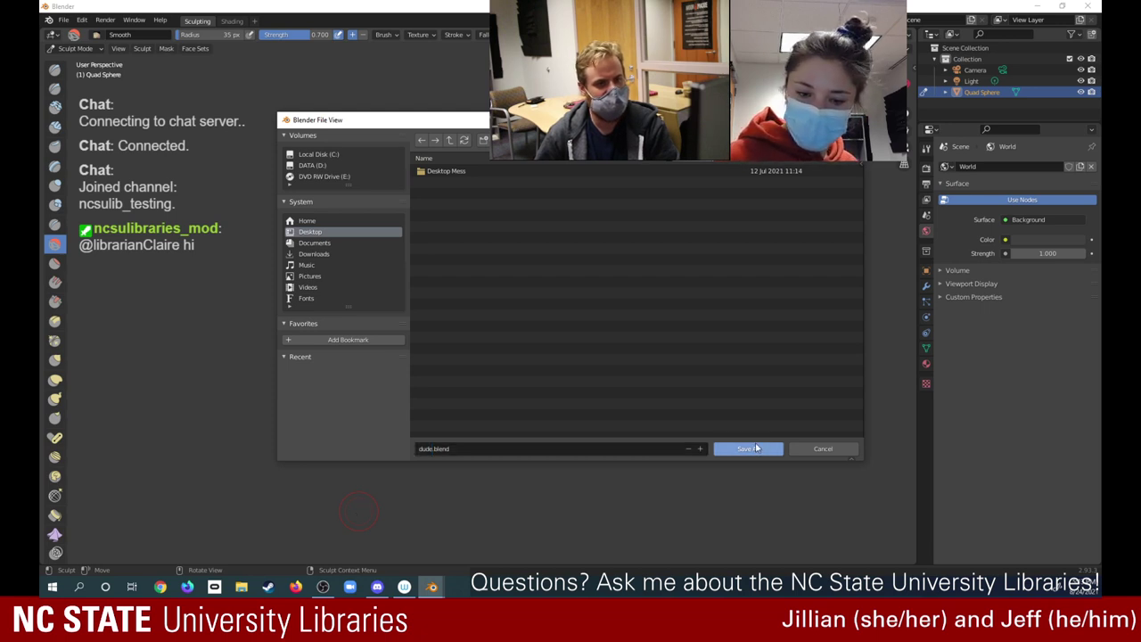
pyautogui.click(757, 452)
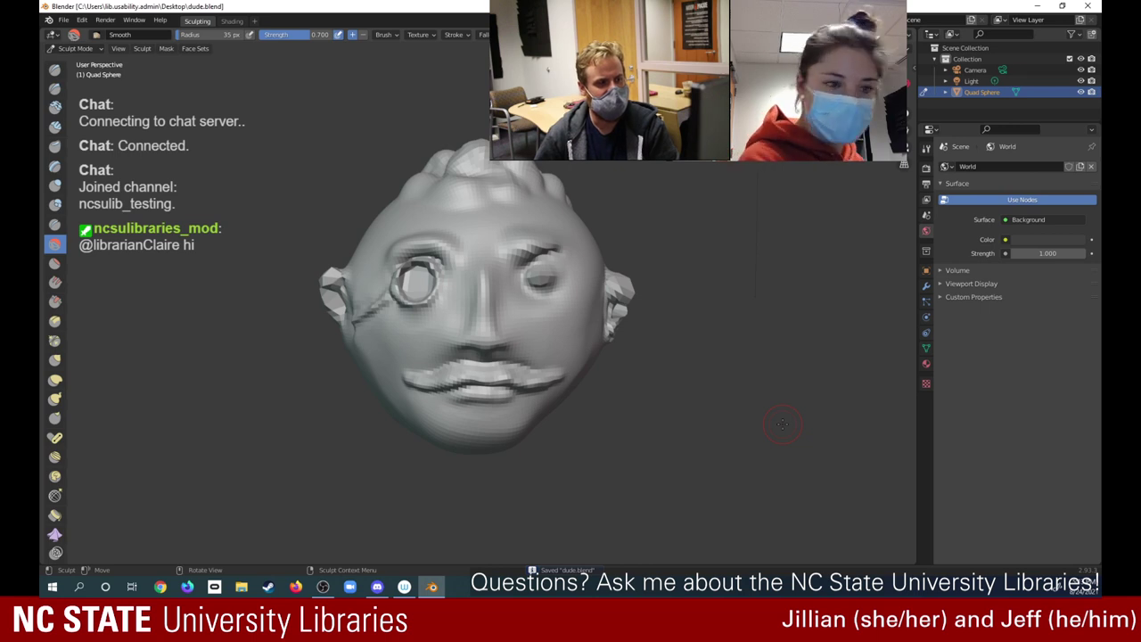
# Start a new file from the Sculpting template and select the Draw Sharp brush
pyautogui.click(63, 20)
pyautogui.moveTo(78, 34)
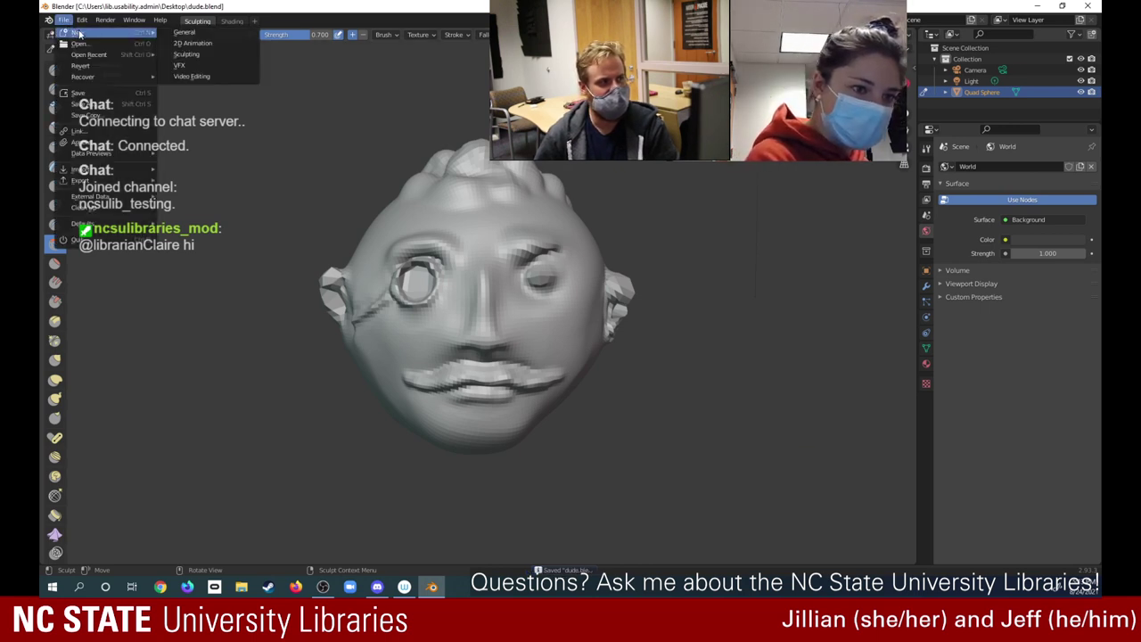
pyautogui.click(192, 54)
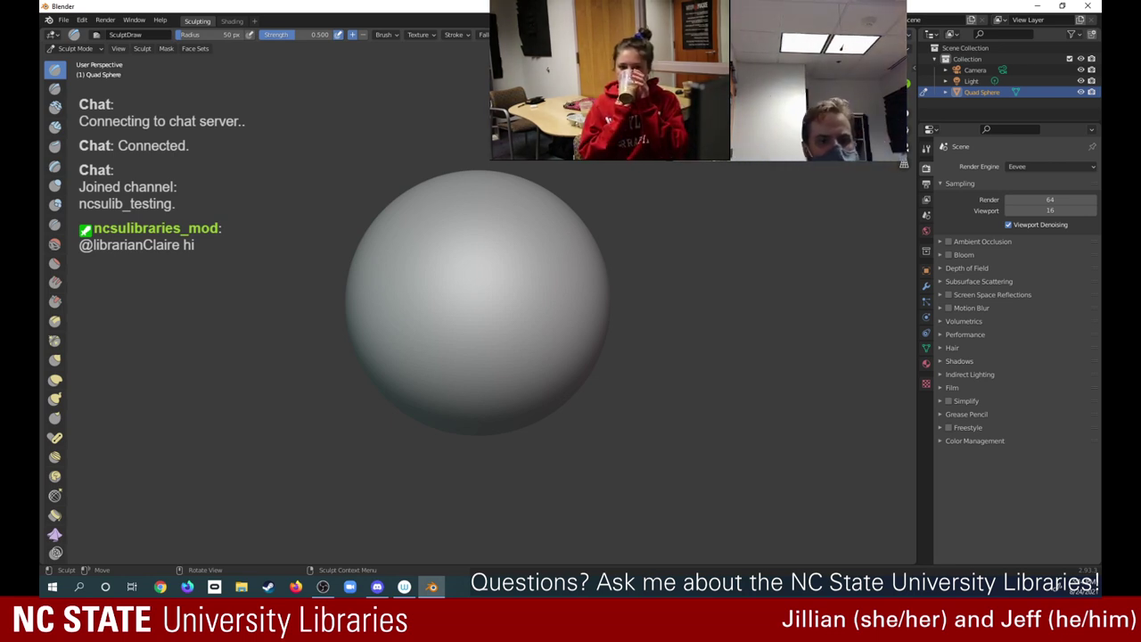
pyautogui.click(55, 89)
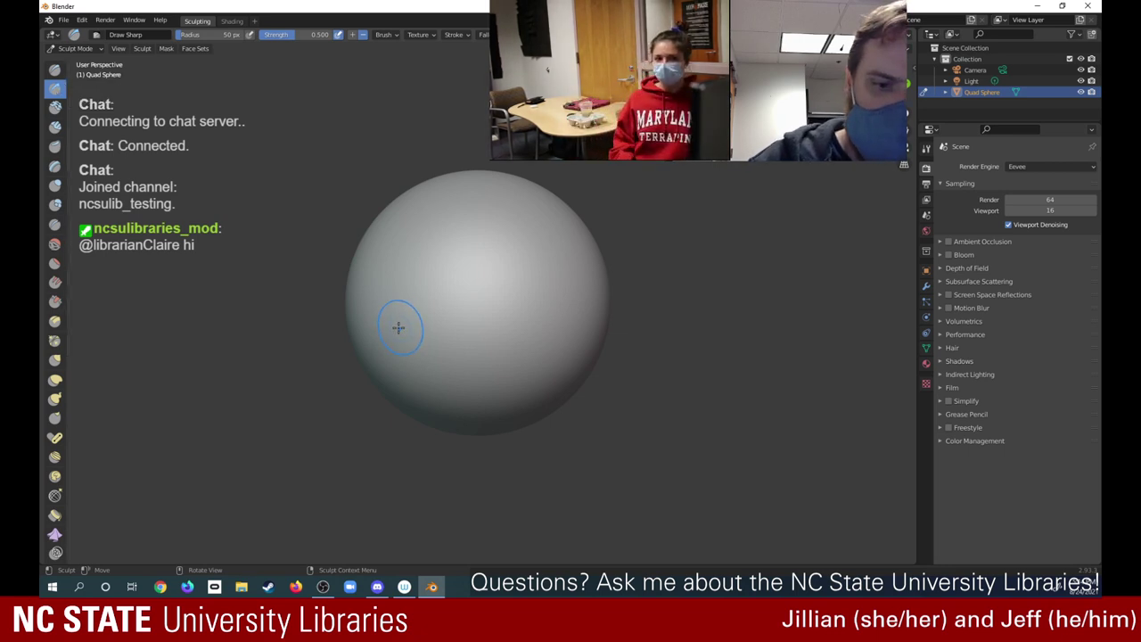
# Try carving pairs of parallel creases on several sides of the sphere with the Draw Sharp brush at 50 px radius and 0.500 strength
pyautogui.moveTo(400, 330); pyautogui.dragTo(556, 250)
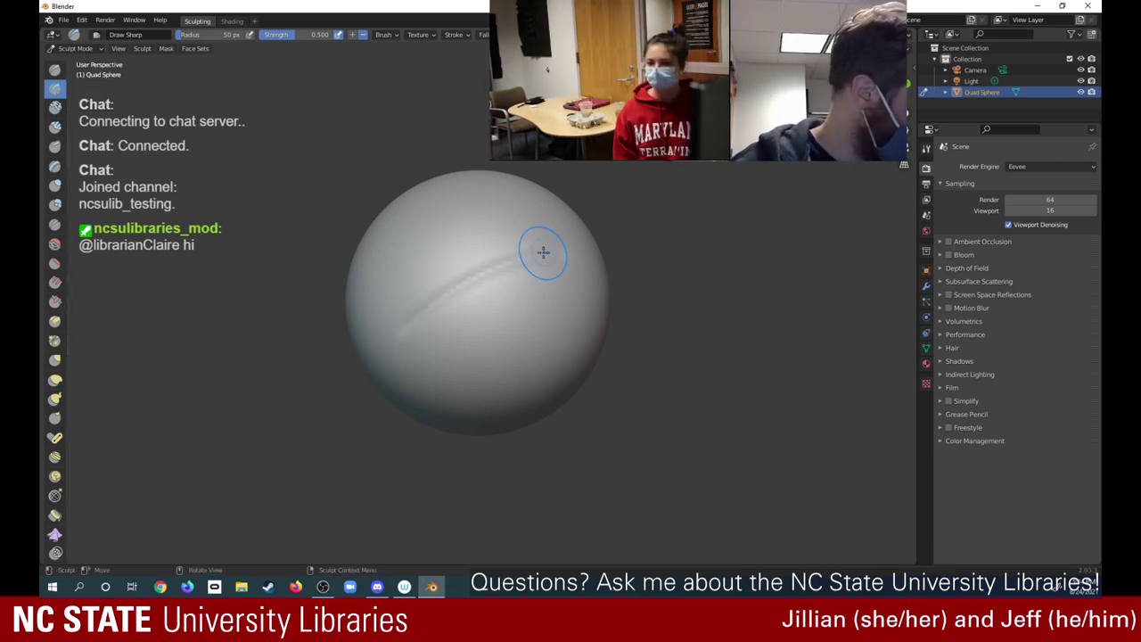
pyautogui.moveTo(406, 346); pyautogui.dragTo(575, 266)
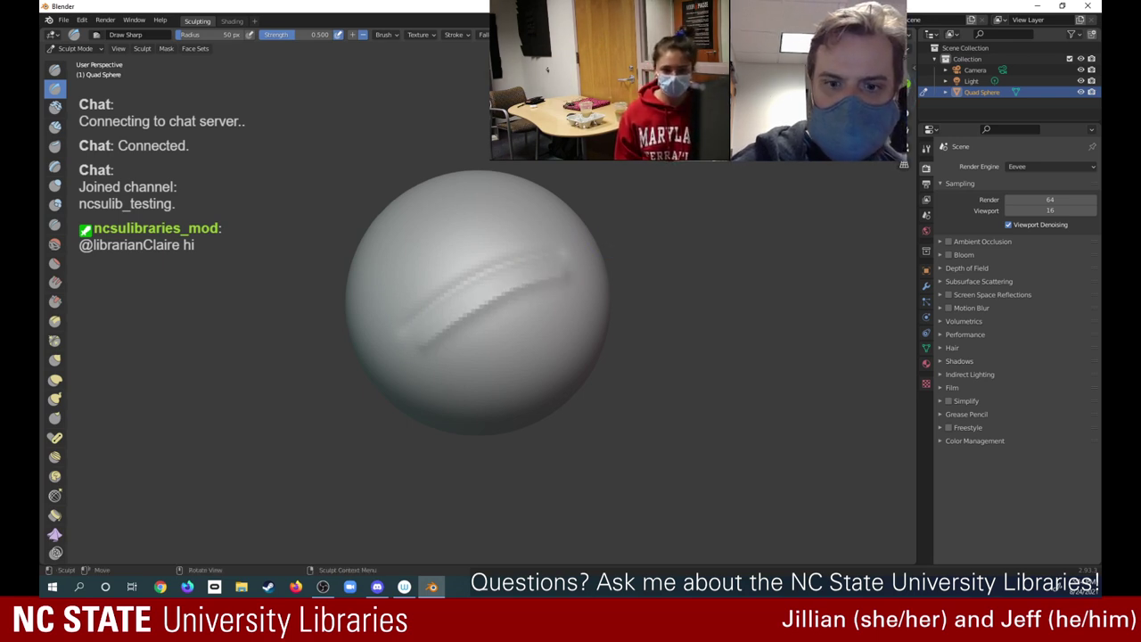
pyautogui.moveTo(575, 266)
pyautogui.mouseDown(button='middle')
pyautogui.moveTo(552, 229)
pyautogui.moveTo(518, 214)
pyautogui.moveTo(452, 217)
pyautogui.moveTo(374, 250)
pyautogui.moveTo(408, 252)
pyautogui.mouseUp(button='middle')
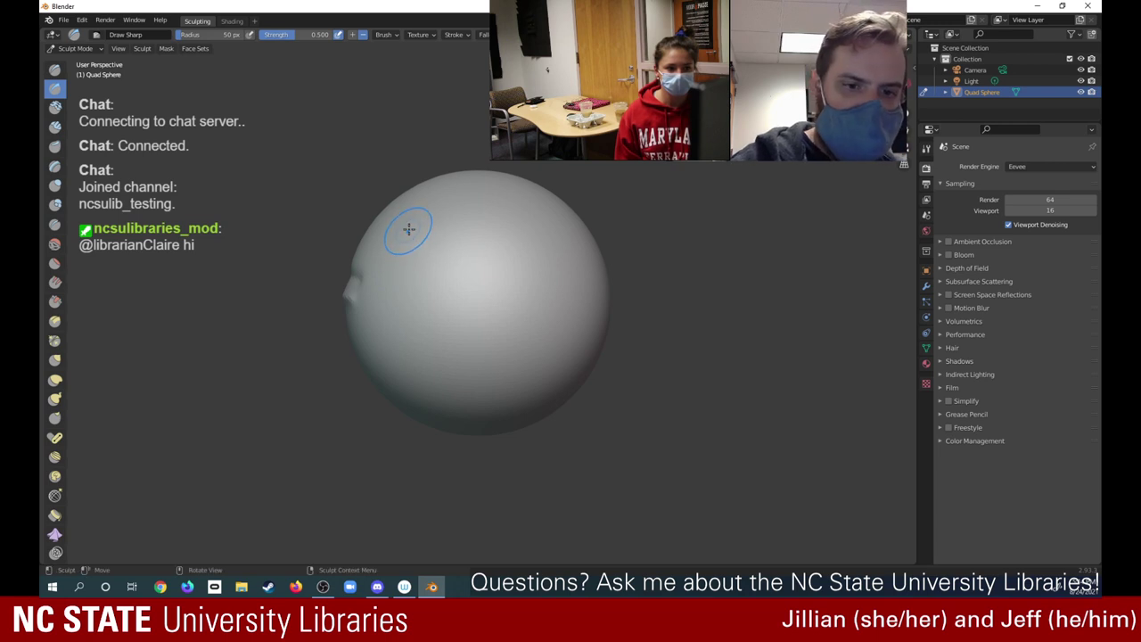
pyautogui.moveTo(412, 213); pyautogui.dragTo(392, 381)
pyautogui.moveTo(444, 214); pyautogui.dragTo(410, 384)
pyautogui.moveTo(421, 378)
pyautogui.mouseDown(button='middle')
pyautogui.moveTo(758, 249)
pyautogui.moveTo(966, 62)
pyautogui.moveTo(214, 76)
pyautogui.moveTo(996, 71)
pyautogui.moveTo(303, 77)
pyautogui.moveTo(958, 78)
pyautogui.moveTo(914, 79)
pyautogui.mouseUp(button='middle')
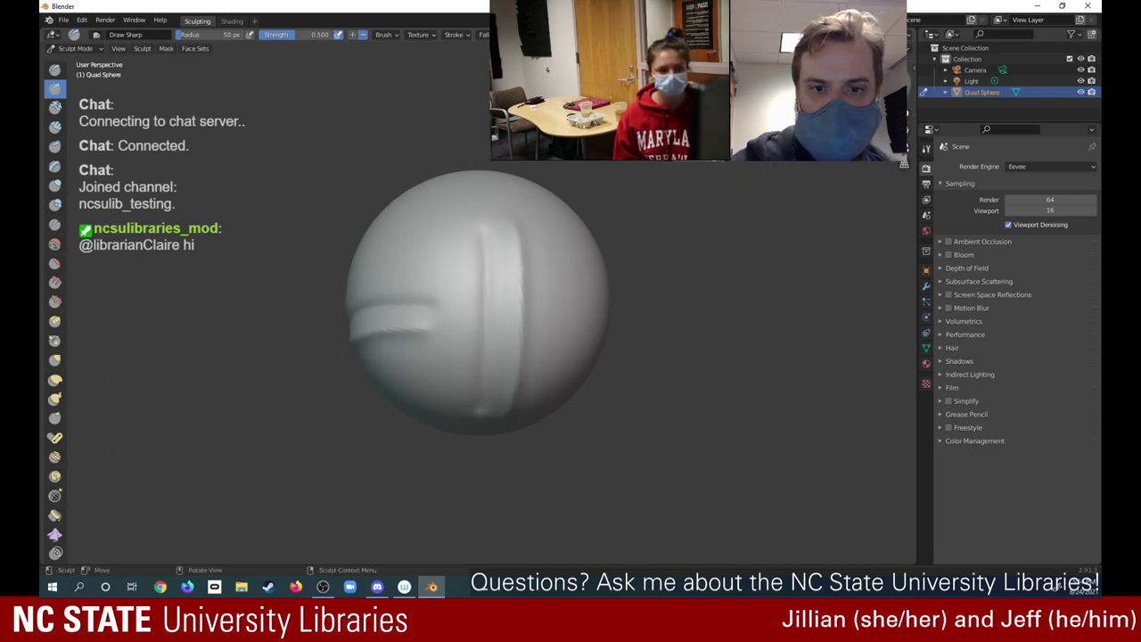
pyautogui.moveTo(471, 428)
pyautogui.mouseDown(button='middle')
pyautogui.moveTo(560, 419)
pyautogui.moveTo(550, 458)
pyautogui.moveTo(560, 447)
pyautogui.mouseUp(button='middle')
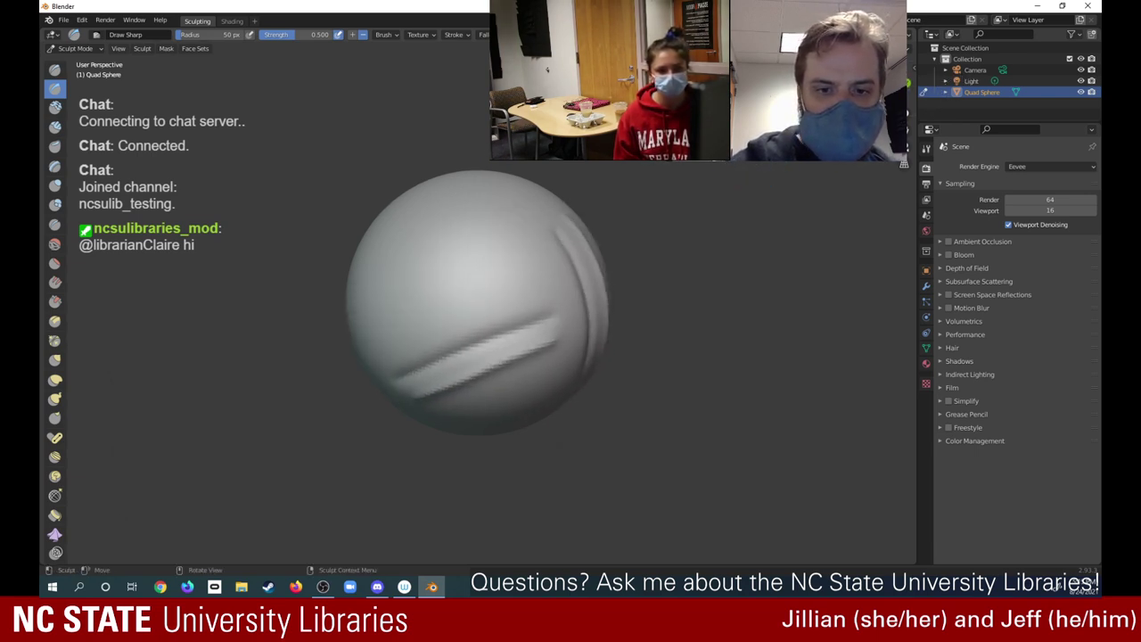
pyautogui.moveTo(518, 282)
pyautogui.mouseDown()
pyautogui.moveTo(500, 241)
pyautogui.moveTo(445, 201)
pyautogui.moveTo(467, 283)
pyautogui.moveTo(456, 300)
pyautogui.moveTo(427, 205)
pyautogui.moveTo(450, 190)
pyautogui.mouseUp()
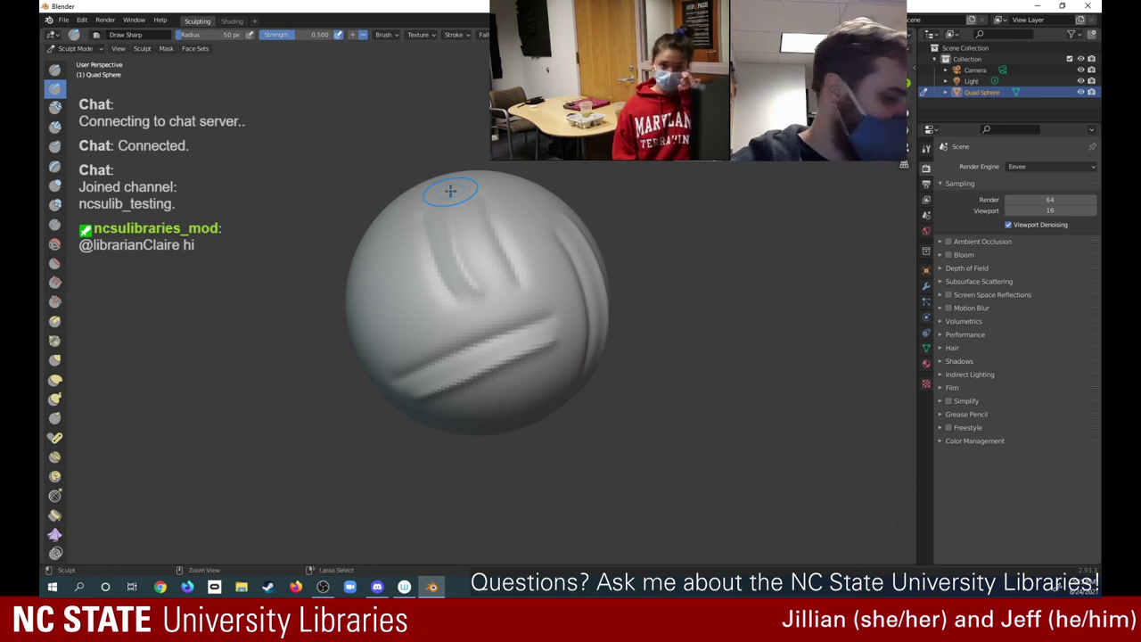
# Undo all the Draw Sharp creases on the sphere
pyautogui.hotkey('ctrl', 'z')
pyautogui.hotkey('ctrl', 'z')
pyautogui.hotkey('ctrl', 'z')
pyautogui.hotkey('ctrl', 'z')
pyautogui.hotkey('ctrl', 'z')
pyautogui.hotkey('ctrl', 'z')
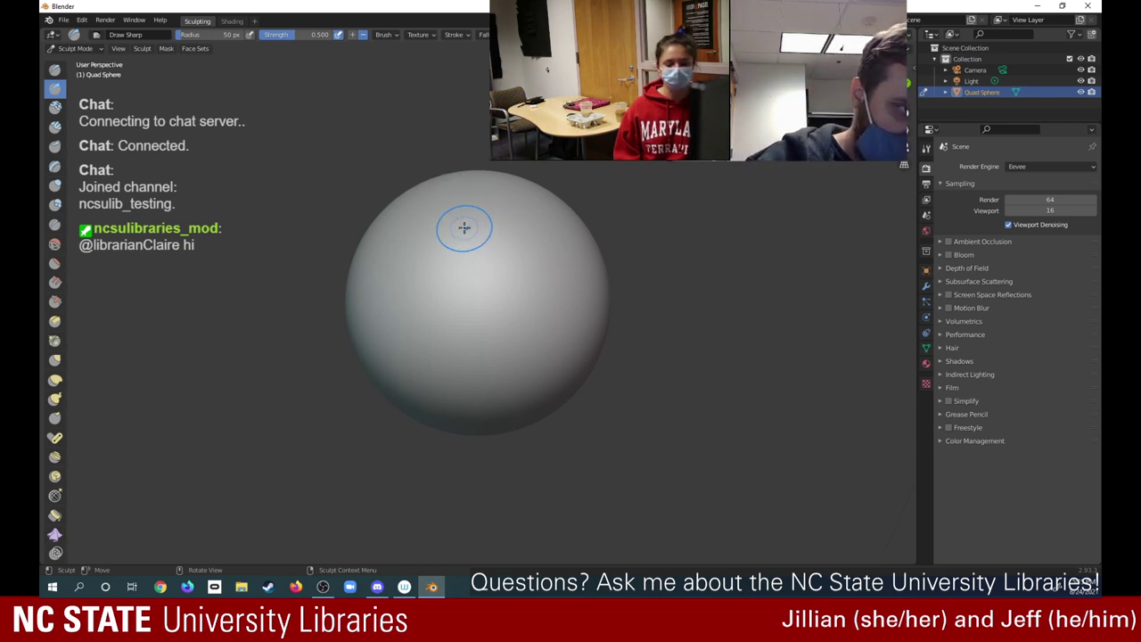
# In the right side view, pull the sphere's underside downward into an egg shape with the Elastic Deform brush at 130 px radius and 0.500 strength
pyautogui.click(54, 69)
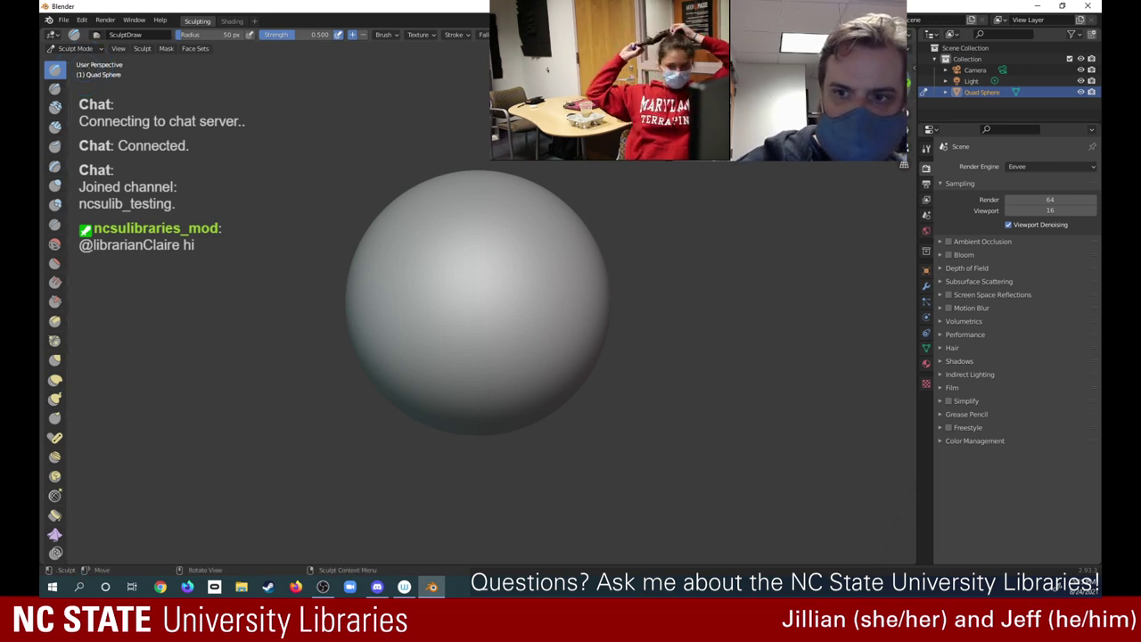
pyautogui.press('KP_3')
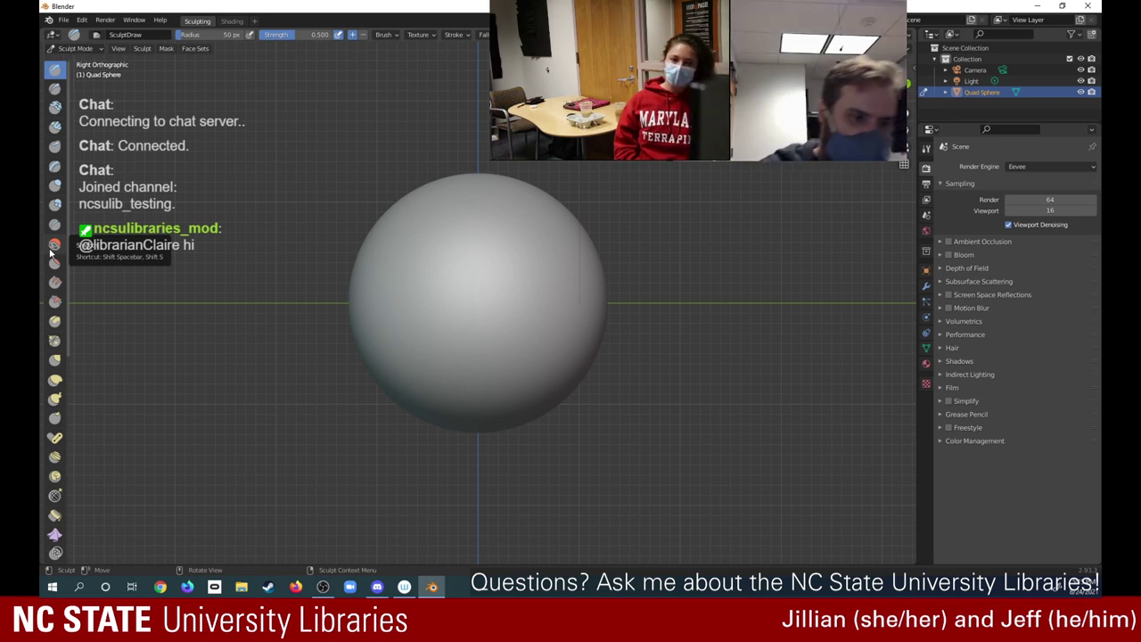
pyautogui.click(55, 381)
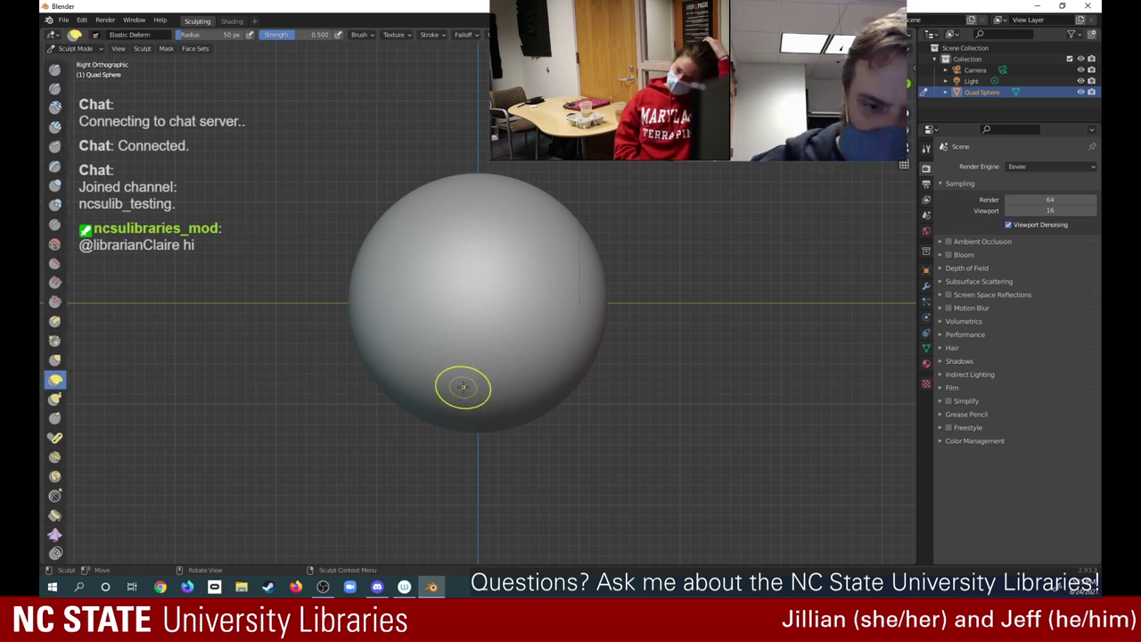
pyautogui.press('f')
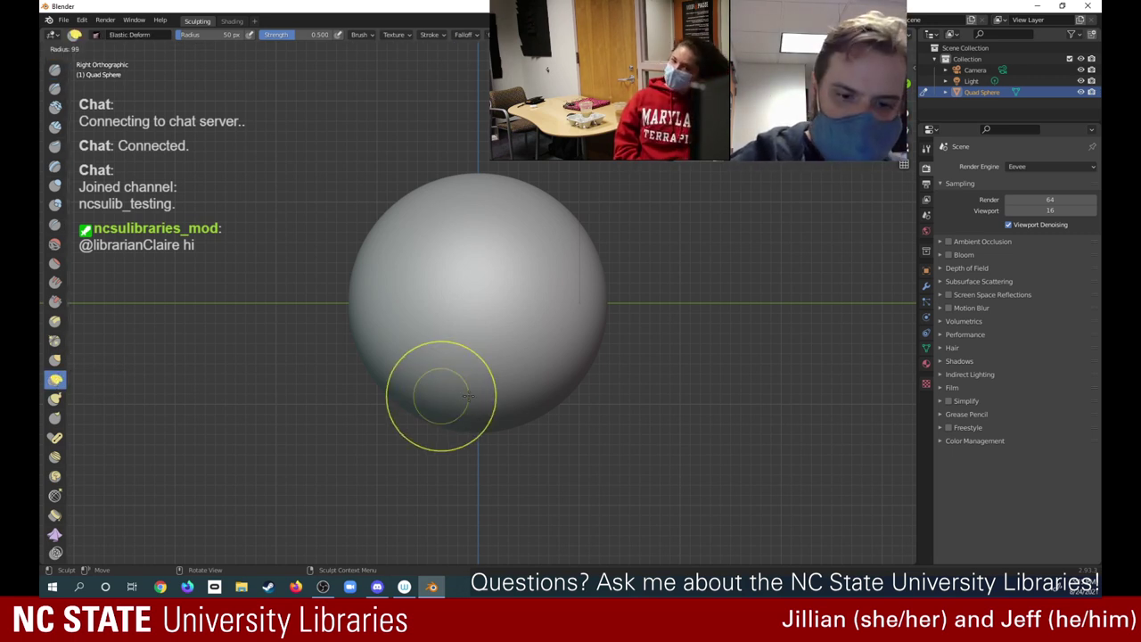
pyautogui.click(484, 347)
pyautogui.moveTo(484, 348)
pyautogui.mouseDown()
pyautogui.moveTo(475, 466)
pyautogui.moveTo(444, 470)
pyautogui.mouseUp()
pyautogui.moveTo(425, 387); pyautogui.dragTo(429, 473)
pyautogui.hotkey('ctrl', 'z')
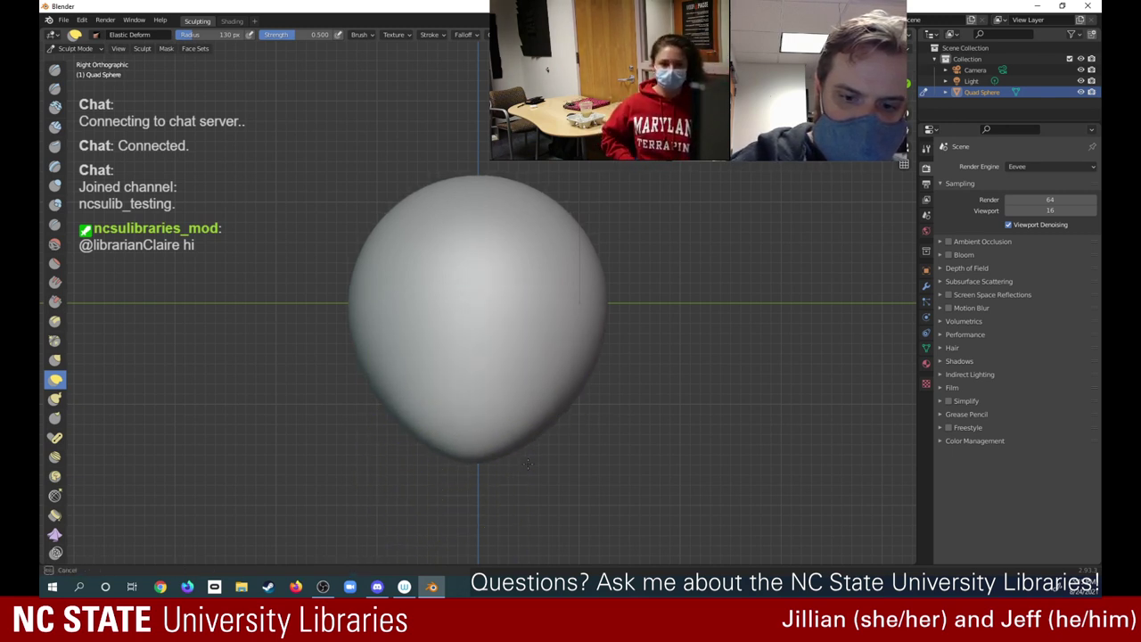
# Try small Elastic Deform adjustments on the narrow lower end of the egg shape at 130 px radius
pyautogui.moveTo(478, 357)
pyautogui.mouseDown(button='middle')
pyautogui.moveTo(535, 374)
pyautogui.moveTo(499, 357)
pyautogui.moveTo(517, 365)
pyautogui.moveTo(508, 335)
pyautogui.moveTo(508, 375)
pyautogui.mouseUp(button='middle')
pyautogui.moveTo(448, 339); pyautogui.dragTo(441, 350, button='middle')
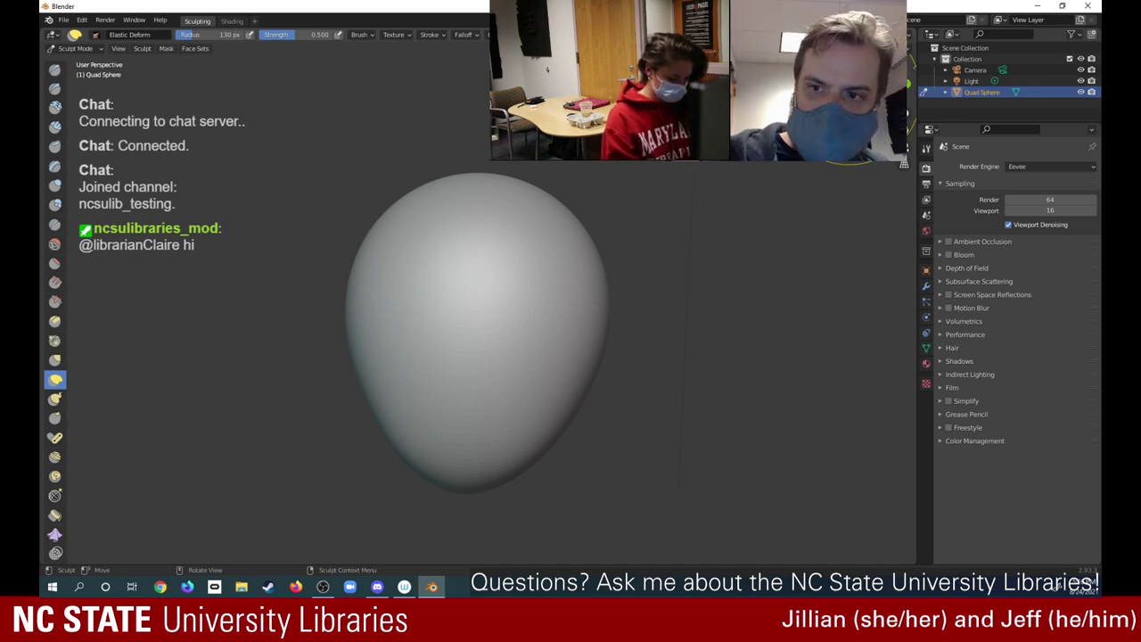
pyautogui.moveTo(472, 491)
pyautogui.mouseDown()
pyautogui.moveTo(367, 461)
pyautogui.moveTo(455, 488)
pyautogui.mouseUp()
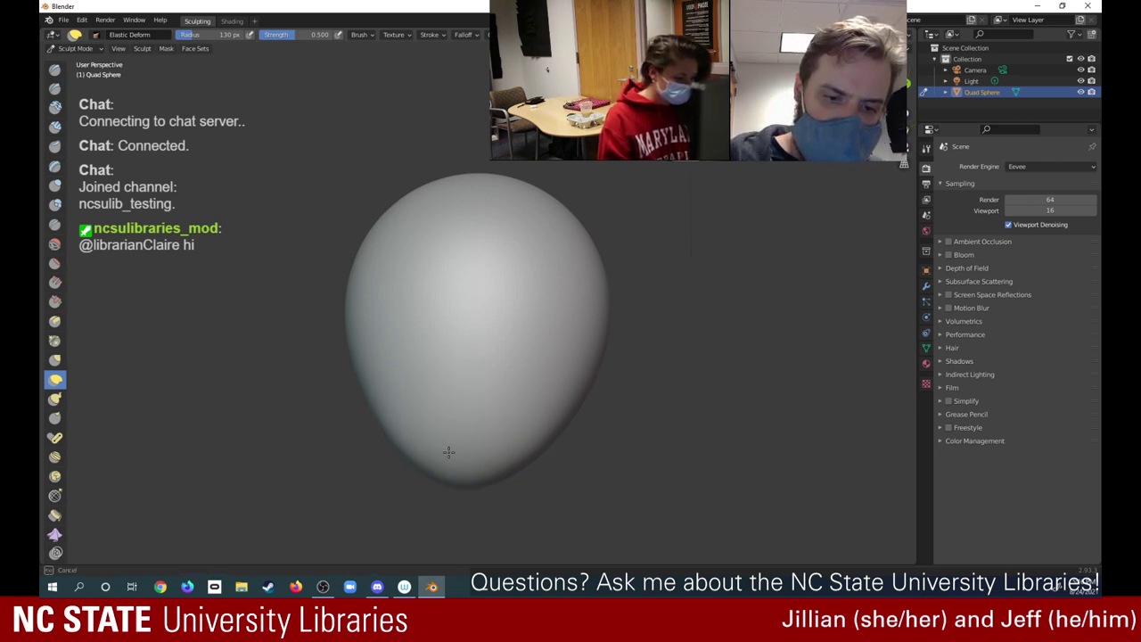
pyautogui.moveTo(463, 423)
pyautogui.mouseDown()
pyautogui.moveTo(405, 410)
pyautogui.moveTo(492, 441)
pyautogui.moveTo(468, 437)
pyautogui.mouseUp()
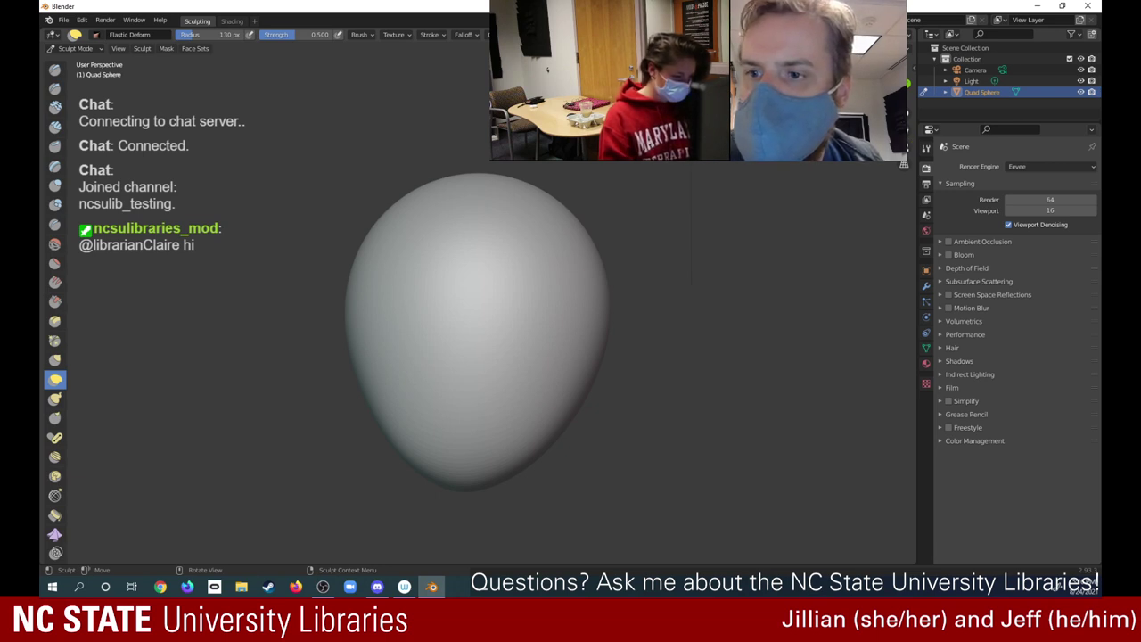
pyautogui.press('z')
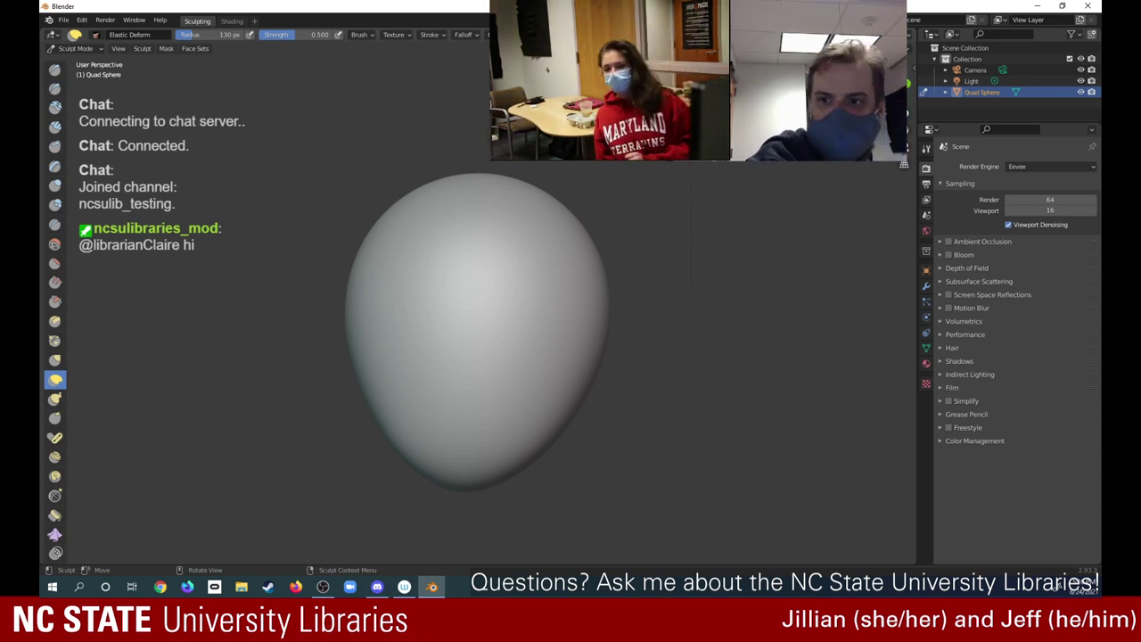
# Try broad bulges on the egg shape with the Draw brush at 130 px radius and 0.500 strength, undoing each attempt
pyautogui.click(55, 68)
pyautogui.moveTo(523, 274)
pyautogui.mouseDown()
pyautogui.moveTo(499, 318)
pyautogui.moveTo(512, 333)
pyautogui.moveTo(493, 311)
pyautogui.moveTo(512, 341)
pyautogui.mouseUp()
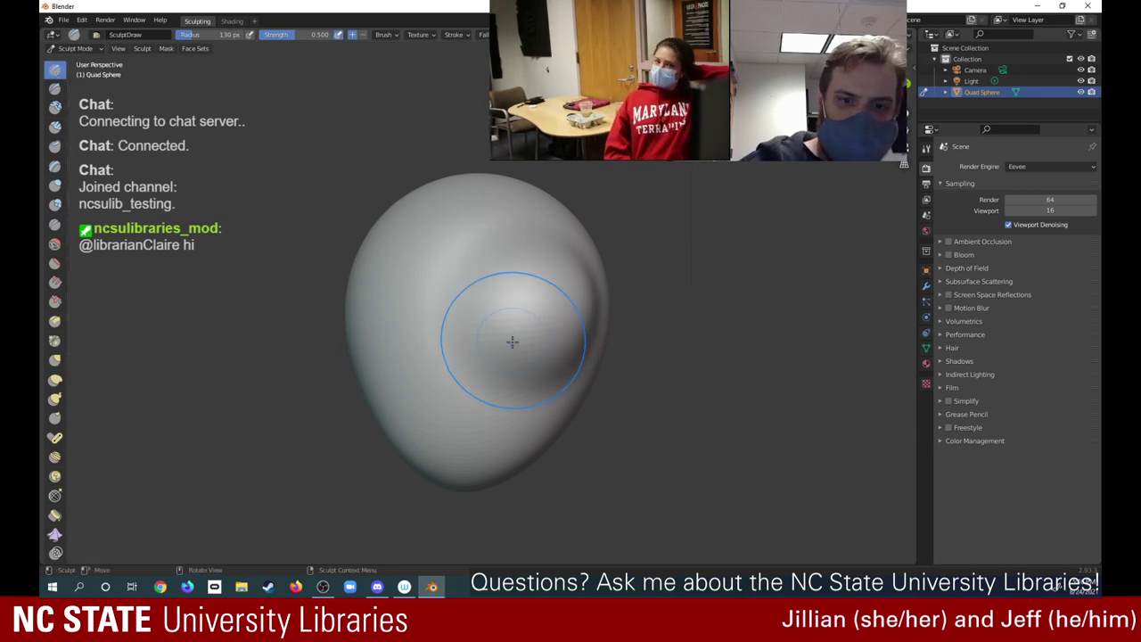
pyautogui.hotkey('ctrl', 'z')
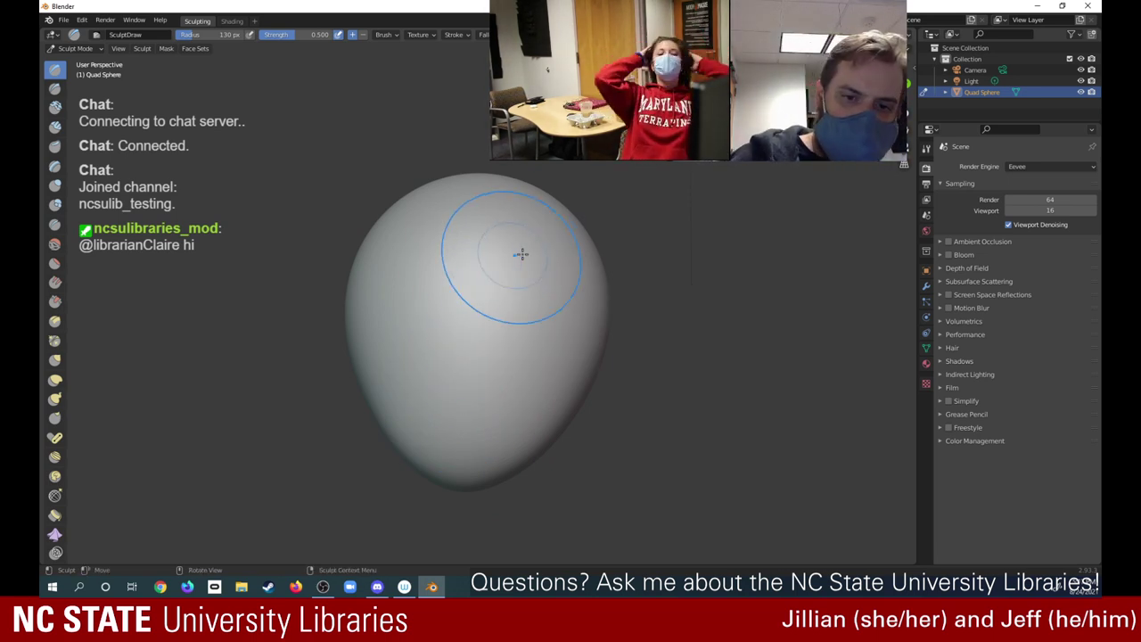
pyautogui.moveTo(522, 255); pyautogui.dragTo(553, 340)
pyautogui.moveTo(552, 341)
pyautogui.mouseDown(button='middle')
pyautogui.moveTo(558, 255)
pyautogui.moveTo(565, 309)
pyautogui.moveTo(538, 382)
pyautogui.moveTo(499, 419)
pyautogui.mouseUp(button='middle')
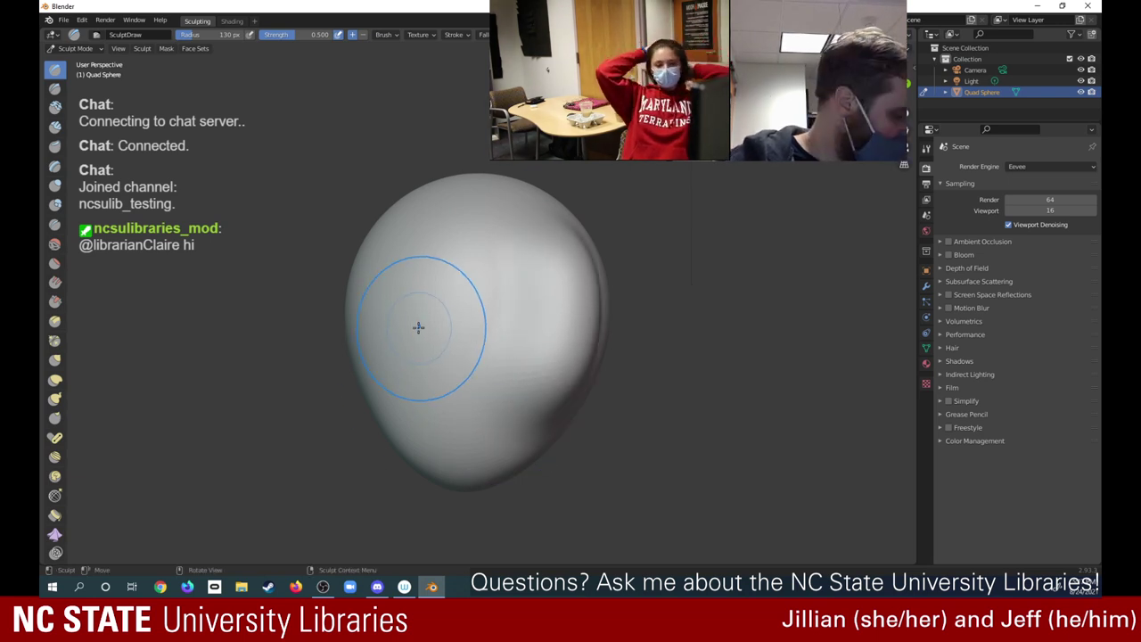
pyautogui.hotkey('ctrl', 'z')
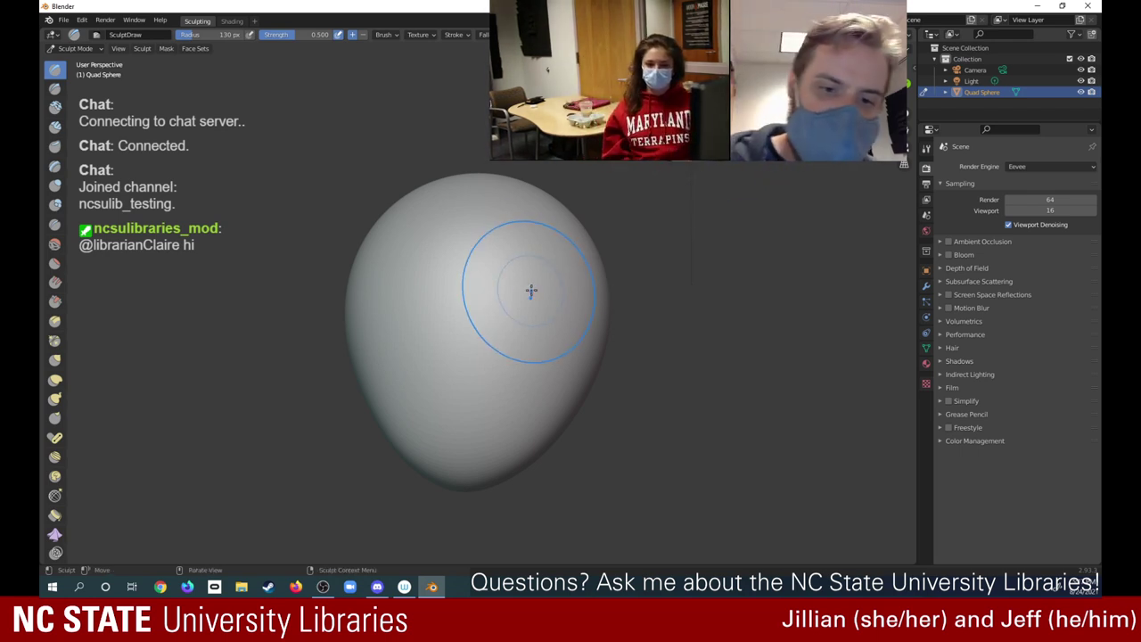
pyautogui.moveTo(539, 374)
pyautogui.mouseDown()
pyautogui.moveTo(540, 262)
pyautogui.moveTo(543, 306)
pyautogui.moveTo(526, 252)
pyautogui.moveTo(484, 227)
pyautogui.moveTo(384, 270)
pyautogui.moveTo(434, 413)
pyautogui.moveTo(522, 419)
pyautogui.mouseUp()
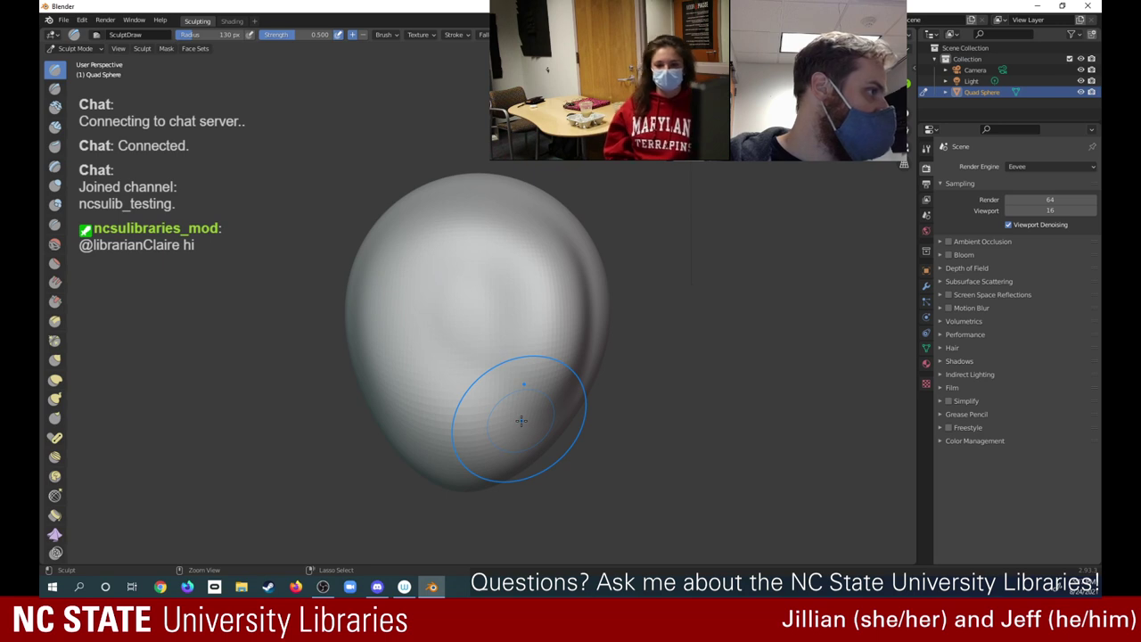
pyautogui.hotkey('ctrl', 'z')
# Try a rounded bump at the egg's edge, undo it, and try a vertical ridge with the Draw brush at 130 px radius
pyautogui.moveTo(501, 419)
pyautogui.mouseDown(button='middle')
pyautogui.moveTo(401, 416)
pyautogui.moveTo(477, 416)
pyautogui.mouseUp(button='middle')
pyautogui.moveTo(588, 293); pyautogui.dragTo(595, 323)
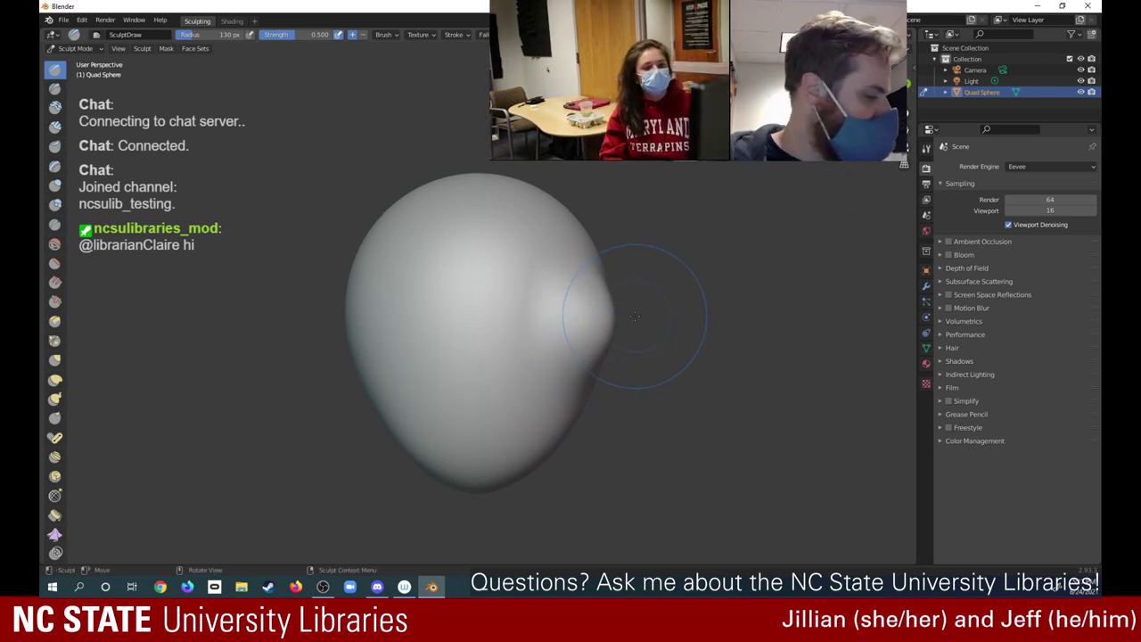
pyautogui.hotkey('ctrl', 'z')
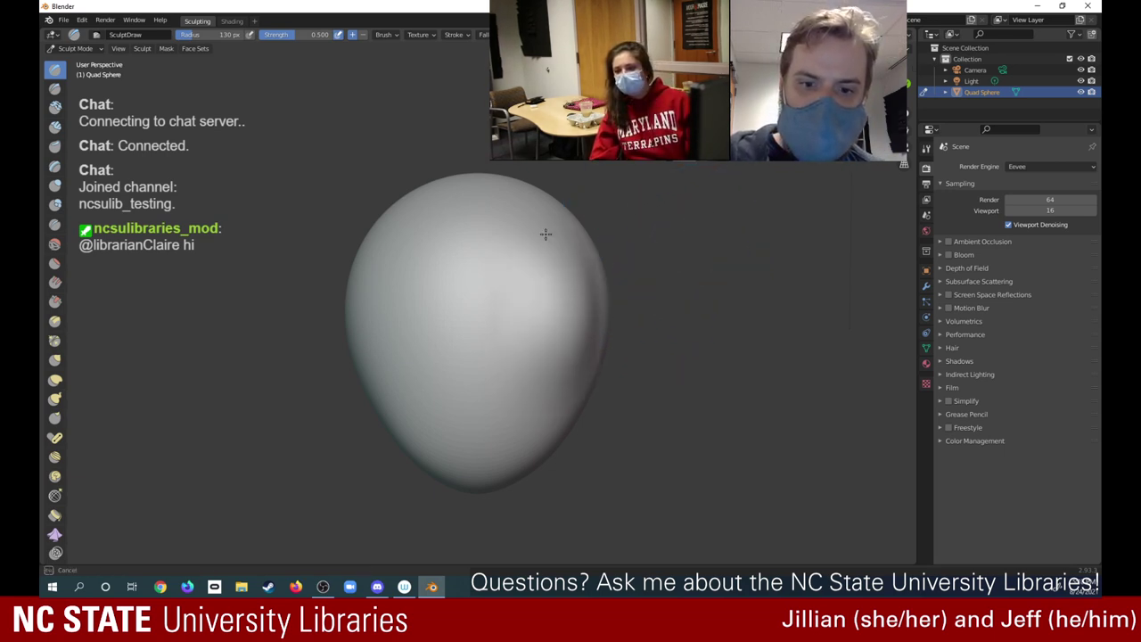
pyautogui.moveTo(549, 381); pyautogui.dragTo(548, 380)
pyautogui.moveTo(548, 380)
pyautogui.mouseDown(button='middle')
pyautogui.moveTo(624, 374)
pyautogui.moveTo(673, 415)
pyautogui.moveTo(629, 374)
pyautogui.mouseUp(button='middle')
pyautogui.moveTo(535, 335); pyautogui.dragTo(567, 328, button='middle')
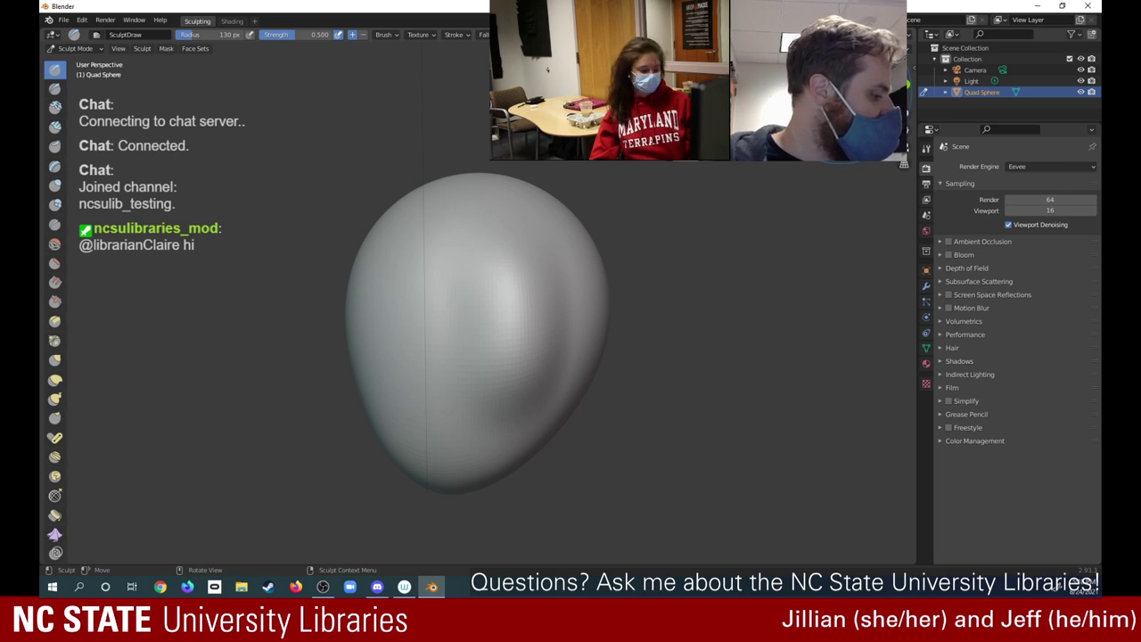
# Undo the vertical ridge and the Elastic Deform pulls back to the plain sphere
pyautogui.hotkey('ctrl', 'z')
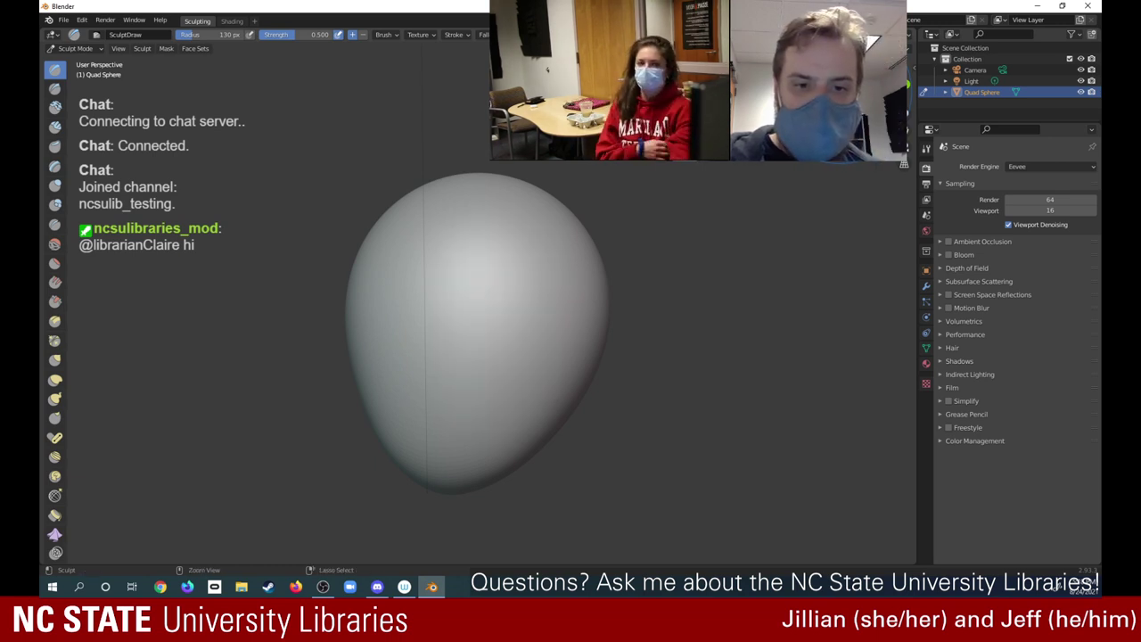
pyautogui.hotkey('ctrl', 'z')
pyautogui.hotkey('ctrl', 'z')
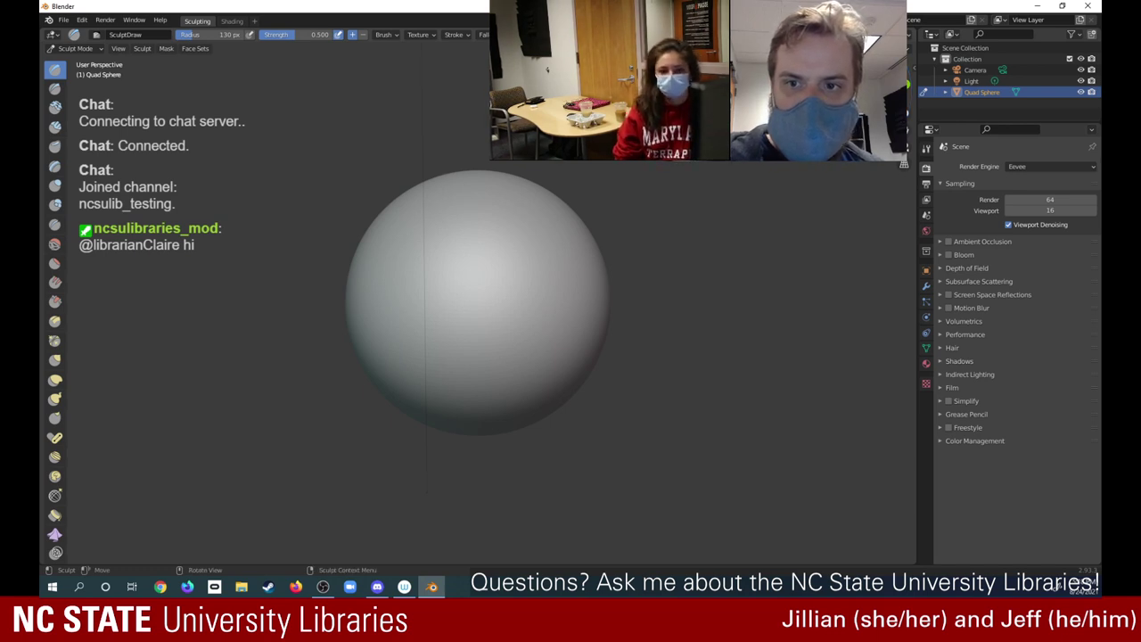
# Try Draw brush strokes at 130 px radius near the sphere's edge in the right side view, and undo them after checking the shape
pyautogui.press('KP_3')
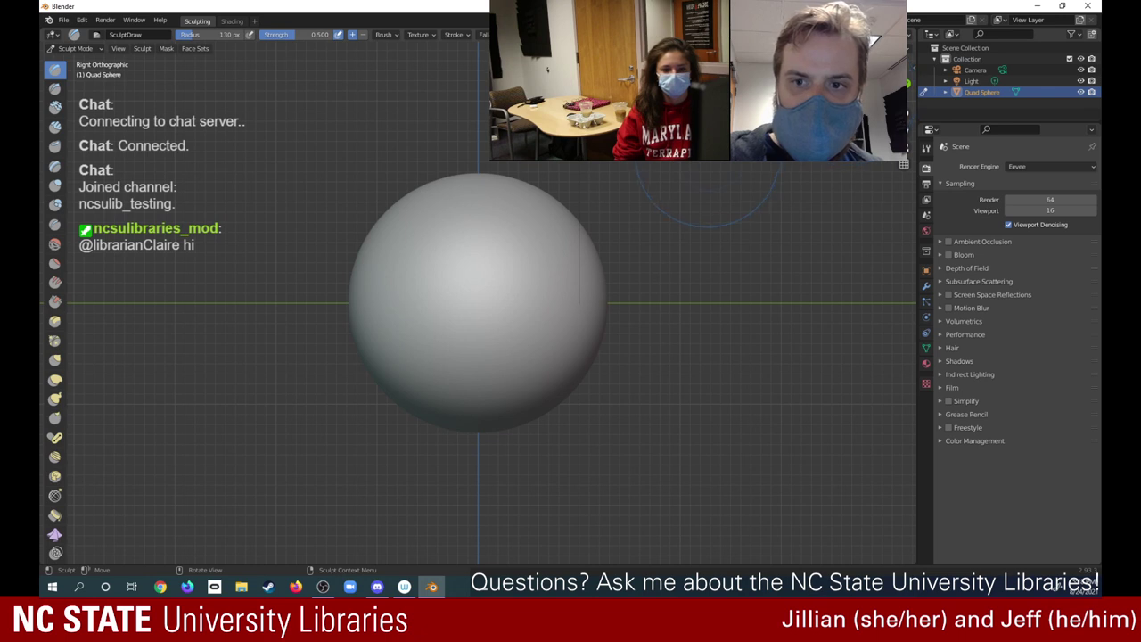
pyautogui.moveTo(557, 258)
pyautogui.mouseDown()
pyautogui.moveTo(540, 362)
pyautogui.moveTo(559, 244)
pyautogui.moveTo(588, 212)
pyautogui.mouseUp()
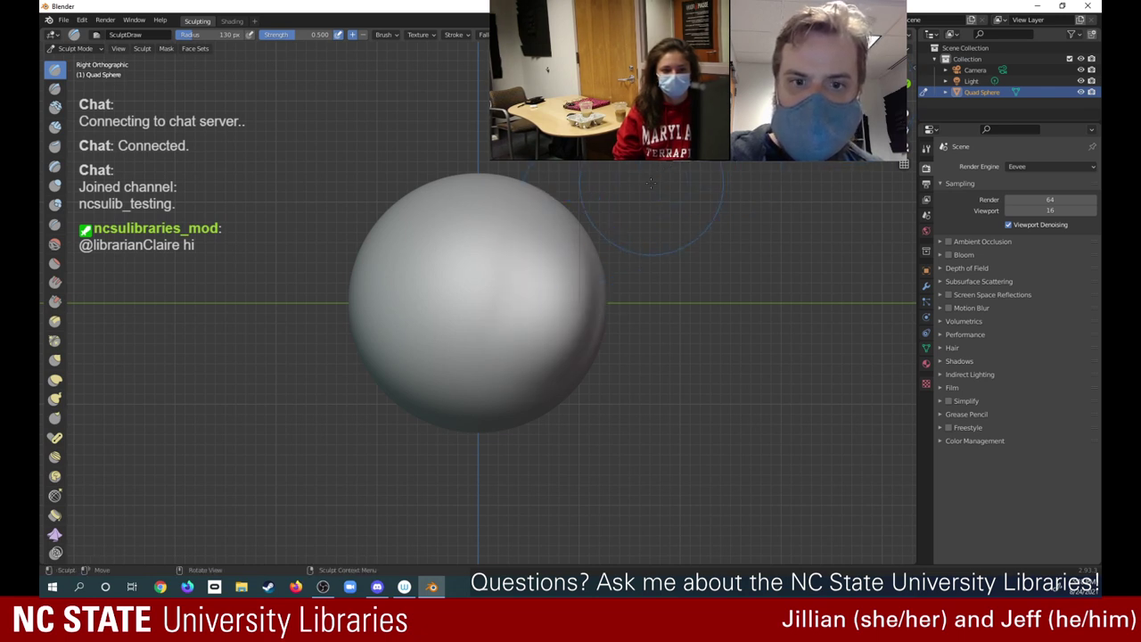
pyautogui.hotkey('ctrl', 'z')
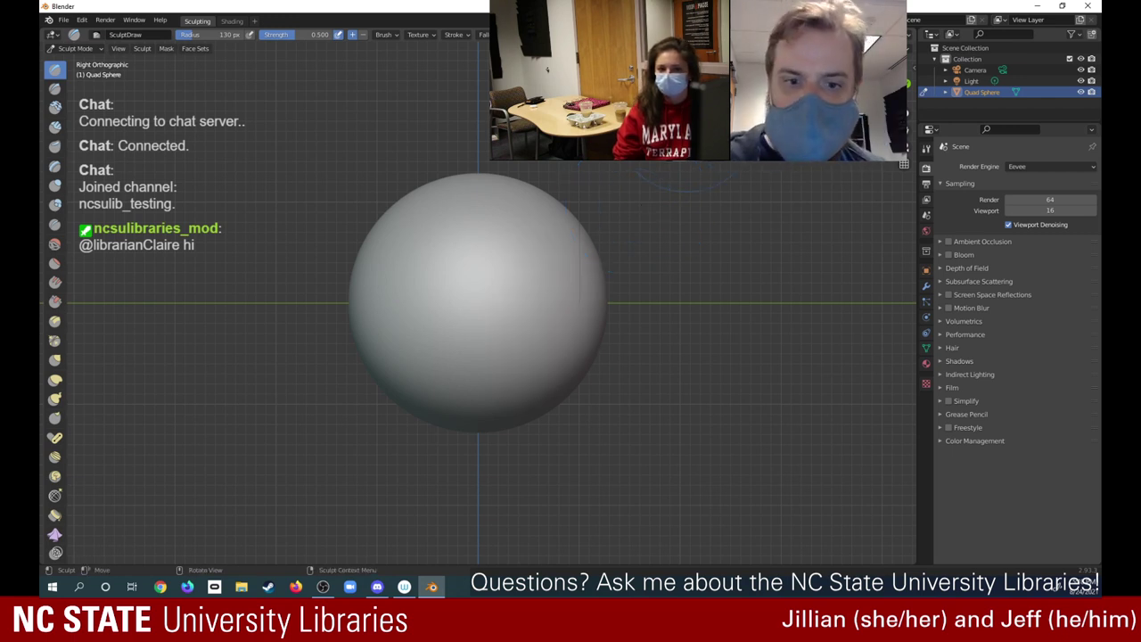
pyautogui.moveTo(542, 262)
pyautogui.mouseDown()
pyautogui.moveTo(522, 356)
pyautogui.moveTo(543, 236)
pyautogui.mouseUp()
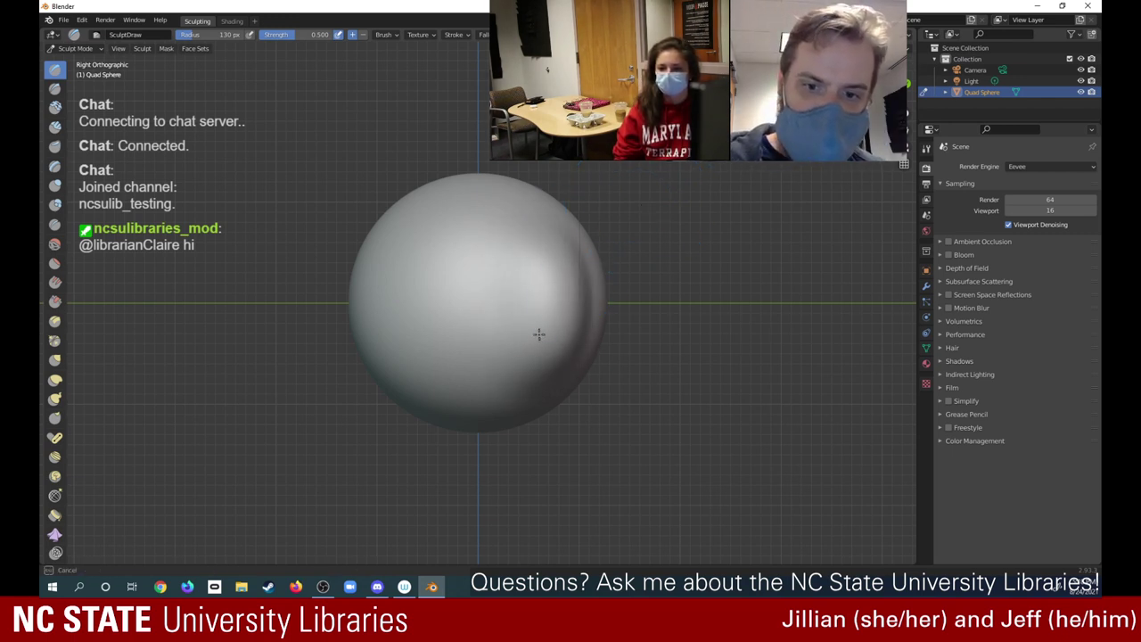
pyautogui.moveTo(538, 334); pyautogui.dragTo(635, 232)
pyautogui.moveTo(838, 85); pyautogui.dragTo(898, 81, button='middle')
pyautogui.moveTo(557, 276); pyautogui.dragTo(581, 299, button='middle')
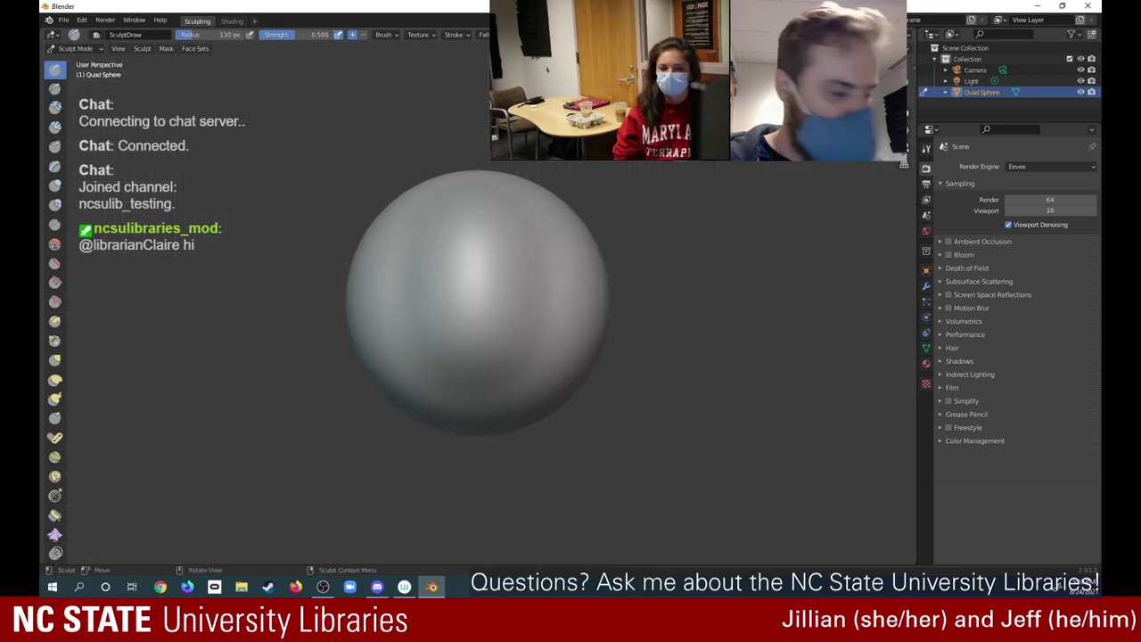
pyautogui.hotkey('ctrl', 'z')
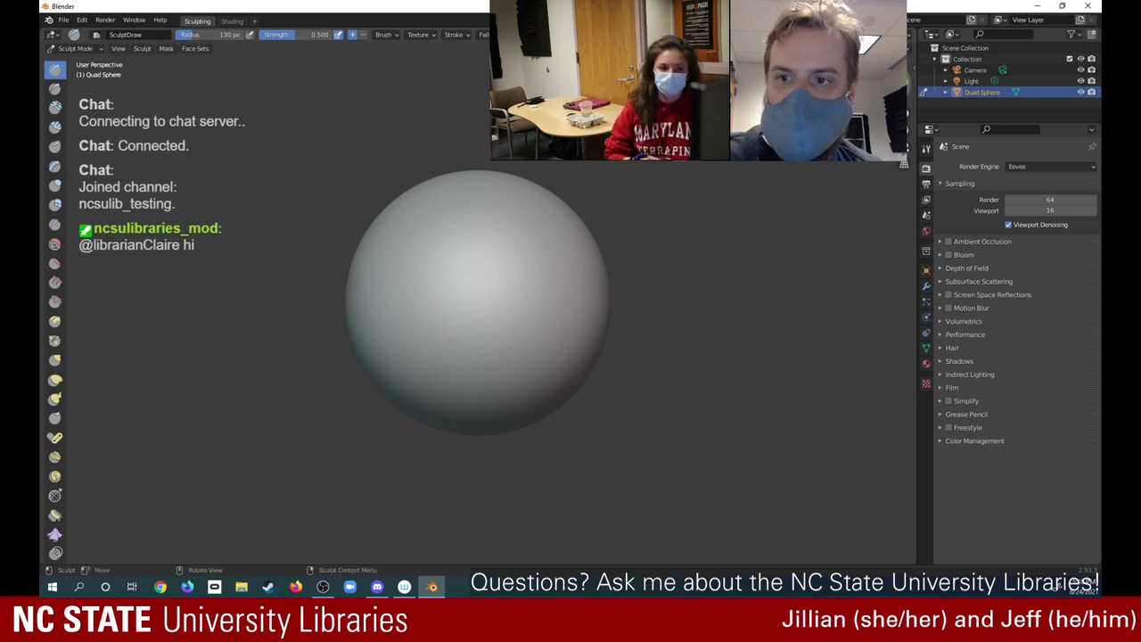
# In the left side view, raise a vertical bulge near the sphere's edge with the Draw brush at 130 px radius and 0.500 strength
pyautogui.click(878, 85)
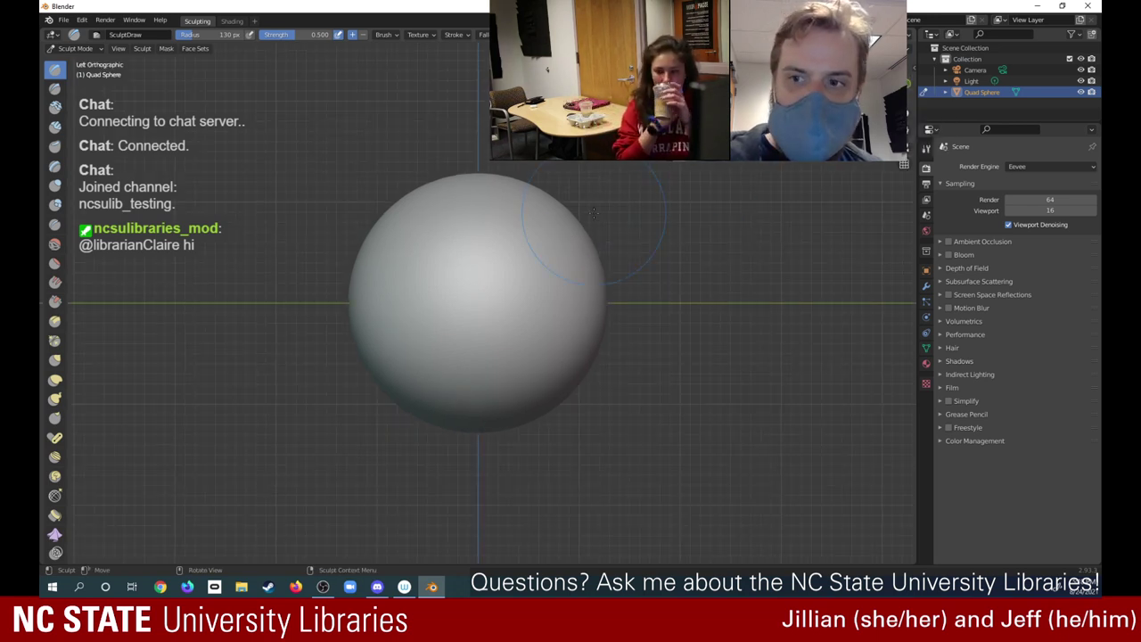
pyautogui.moveTo(540, 243)
pyautogui.mouseDown()
pyautogui.moveTo(548, 331)
pyautogui.moveTo(556, 252)
pyautogui.moveTo(532, 371)
pyautogui.moveTo(546, 352)
pyautogui.mouseUp()
pyautogui.moveTo(877, 84); pyautogui.dragTo(1000, 74)
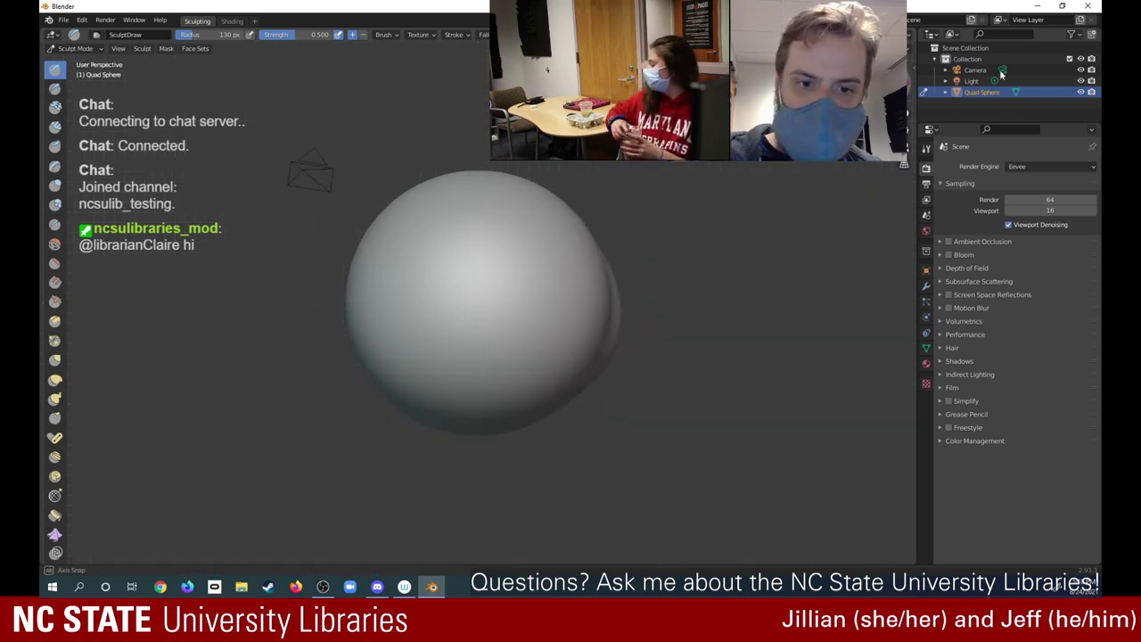
pyautogui.moveTo(1001, 76); pyautogui.dragTo(874, 41, button='middle')
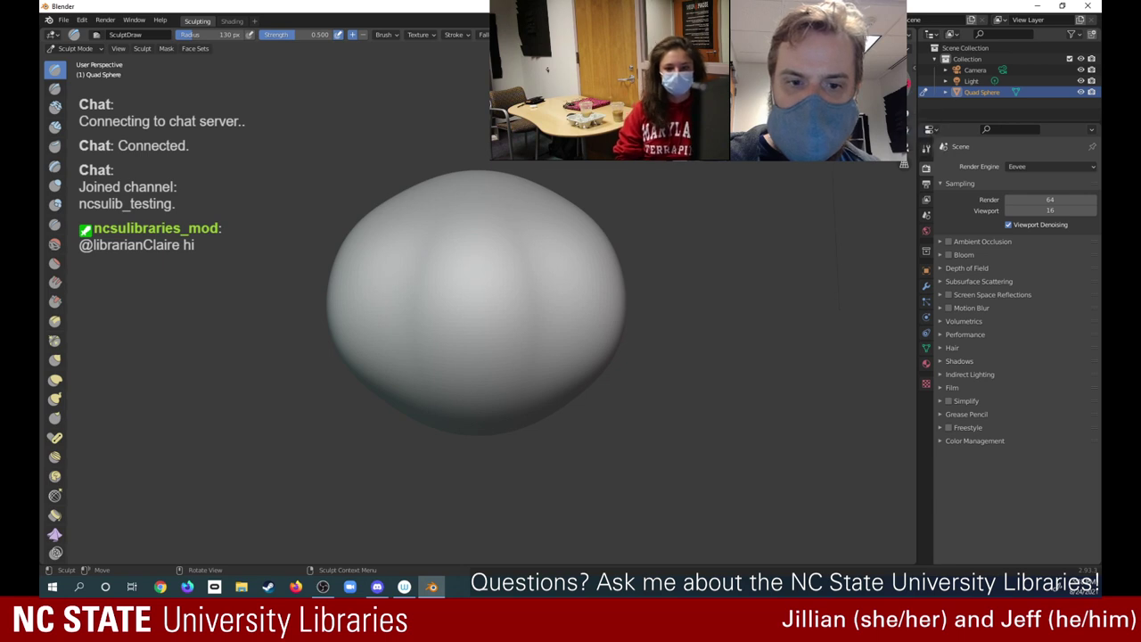
# Undo the vertical bulge, and try and undo Draw brush strokes down the sphere's sides at 130 px radius
pyautogui.hotkey('ctrl', 'z')
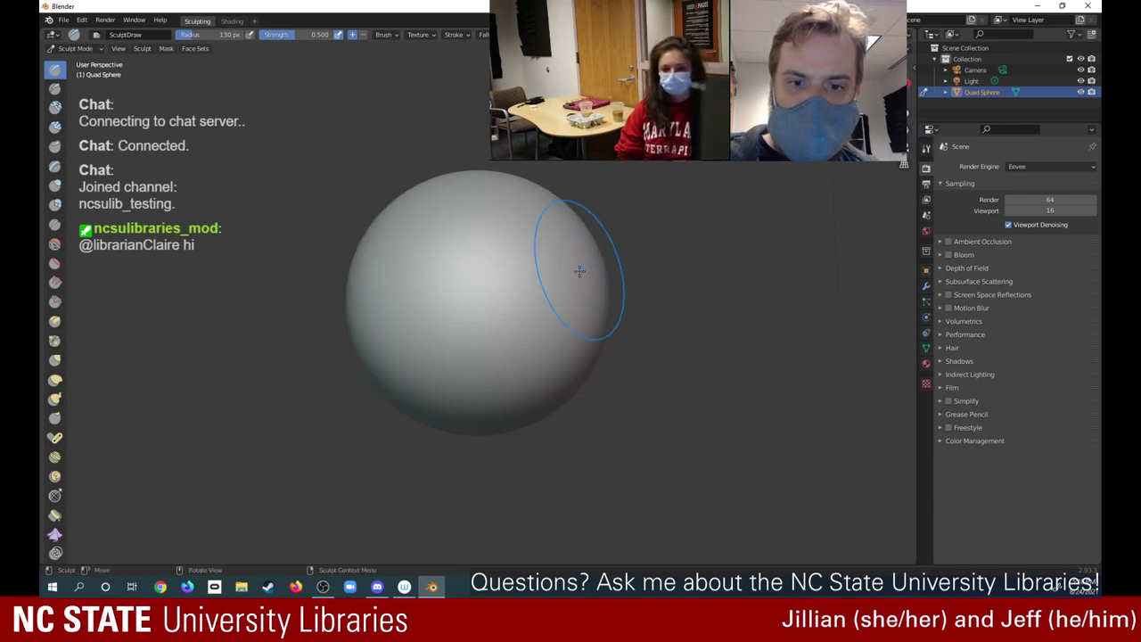
pyautogui.moveTo(554, 293)
pyautogui.mouseDown()
pyautogui.moveTo(547, 323)
pyautogui.moveTo(555, 274)
pyautogui.moveTo(550, 323)
pyautogui.moveTo(573, 285)
pyautogui.mouseUp()
pyautogui.hotkey('ctrl', 'z')
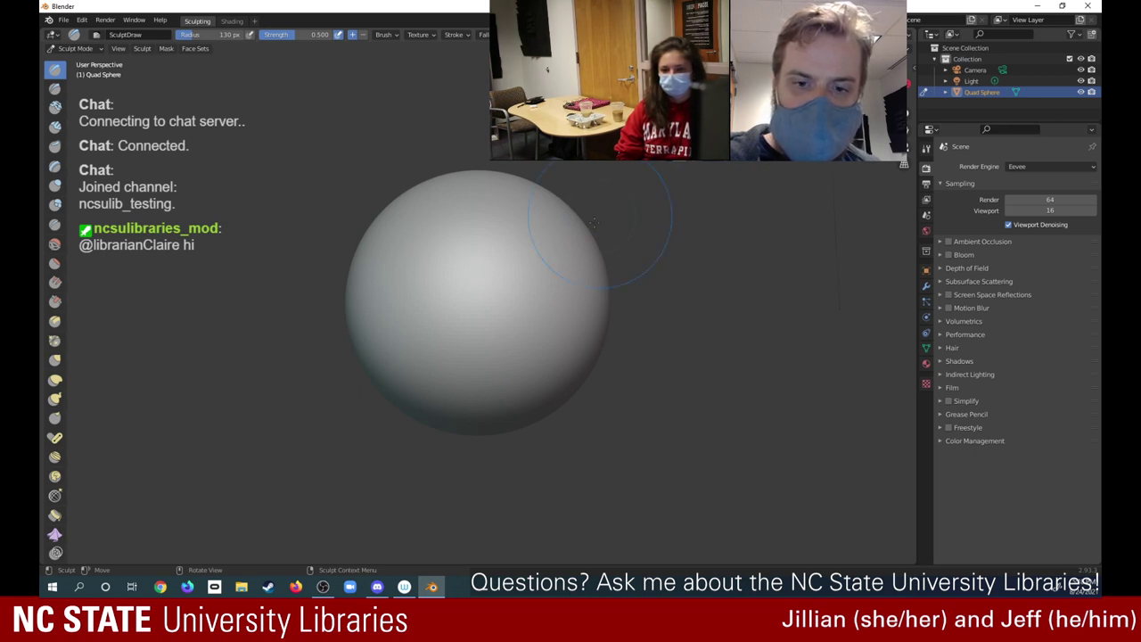
pyautogui.moveTo(555, 306)
pyautogui.mouseDown()
pyautogui.moveTo(544, 234)
pyautogui.moveTo(548, 312)
pyautogui.moveTo(523, 229)
pyautogui.moveTo(540, 335)
pyautogui.mouseUp()
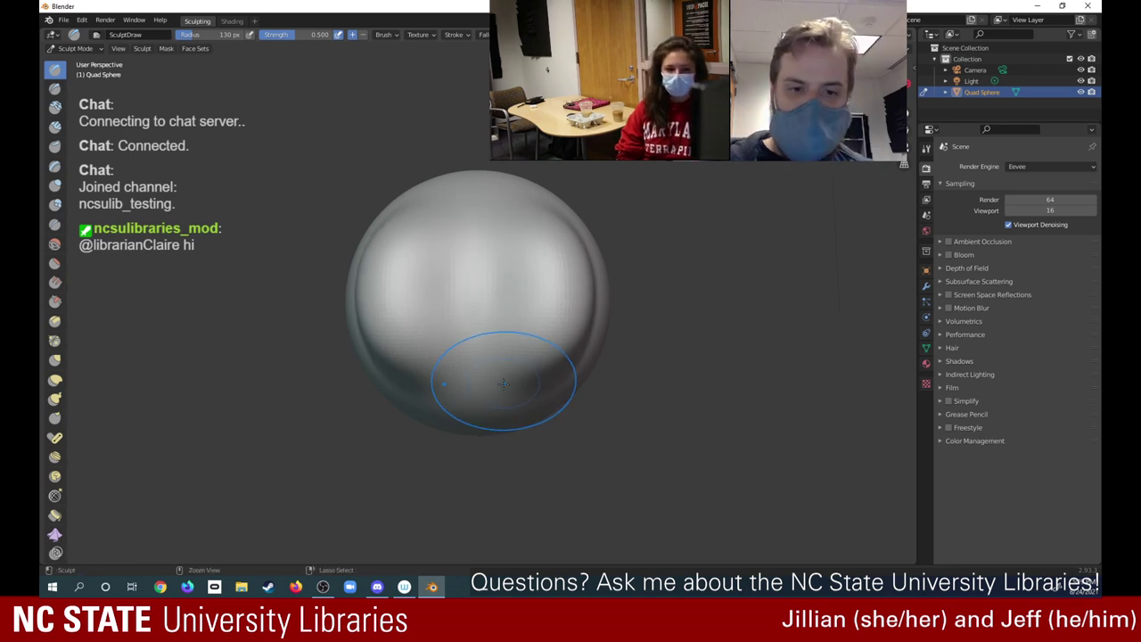
pyautogui.hotkey('ctrl', 'z')
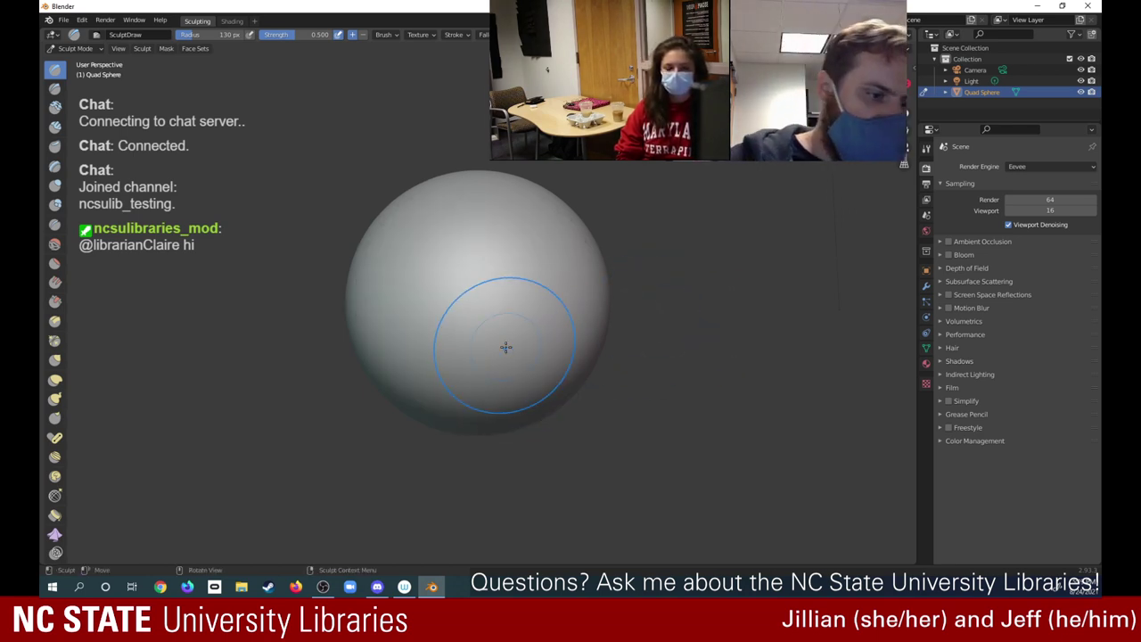
# Stretch the lower part of the sphere downward into a tapered jaw with Elastic Deform at 130 px radius and 0.500 strength
pyautogui.click(55, 381)
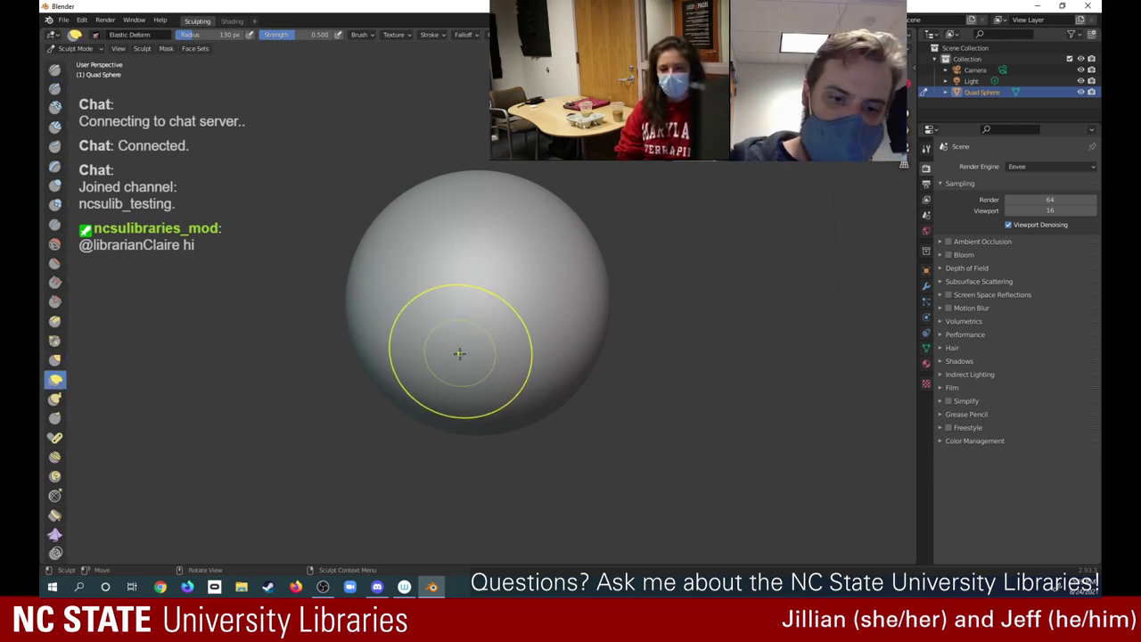
pyautogui.moveTo(478, 361); pyautogui.dragTo(460, 463)
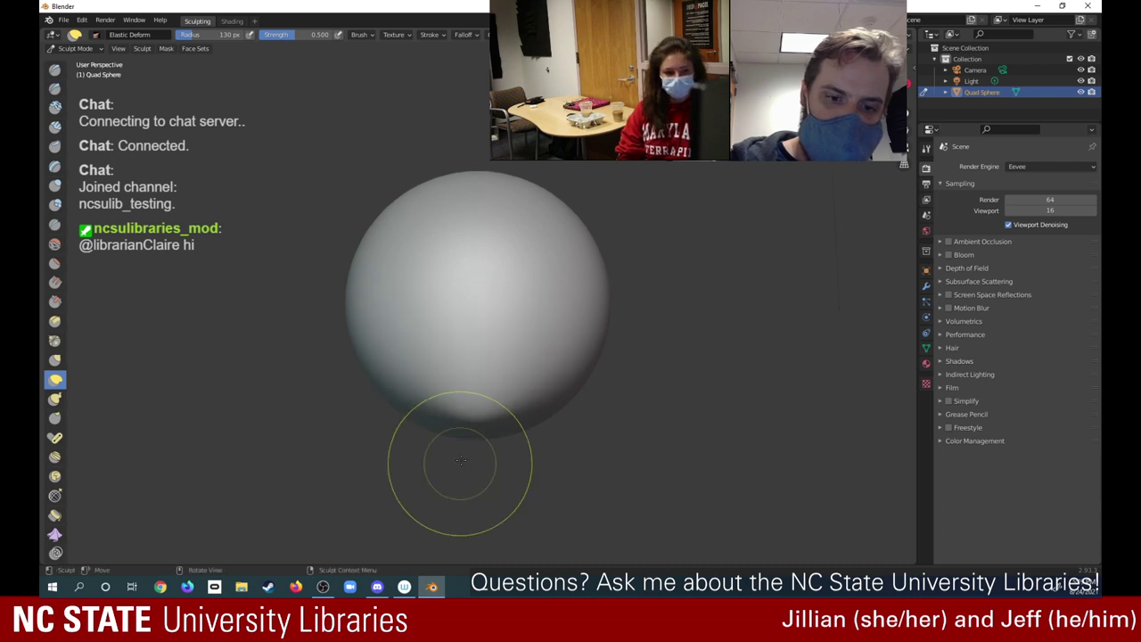
pyautogui.moveTo(440, 376); pyautogui.dragTo(470, 451)
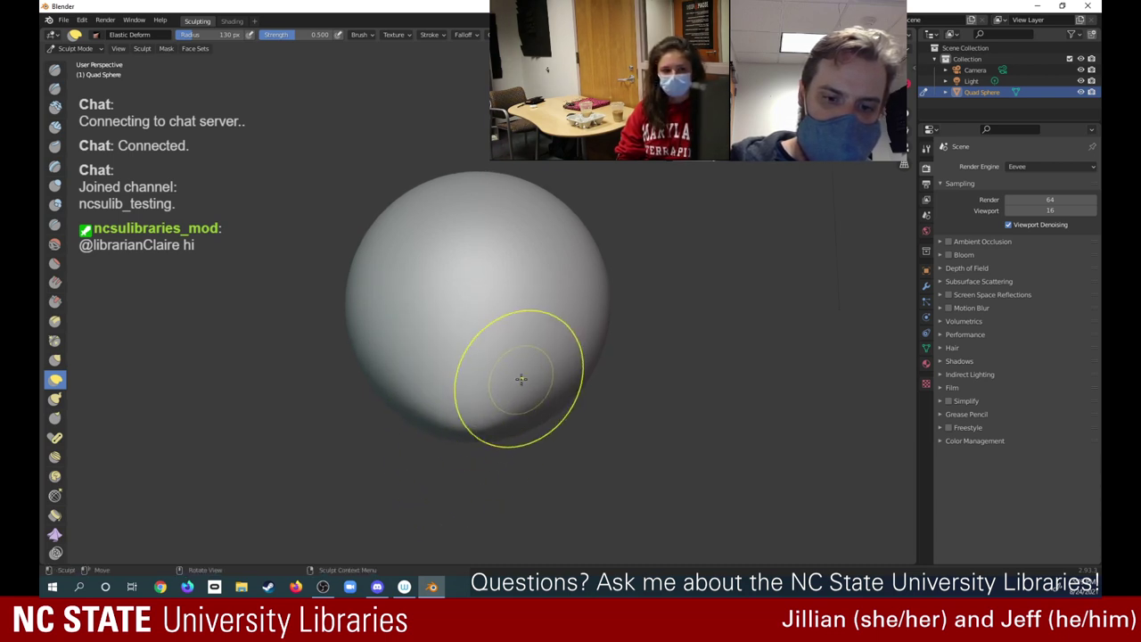
pyautogui.moveTo(520, 380)
pyautogui.mouseDown()
pyautogui.moveTo(520, 461)
pyautogui.moveTo(543, 429)
pyautogui.moveTo(541, 453)
pyautogui.mouseUp()
pyautogui.moveTo(440, 399); pyautogui.dragTo(431, 462)
pyautogui.moveTo(399, 381); pyautogui.dragTo(385, 415)
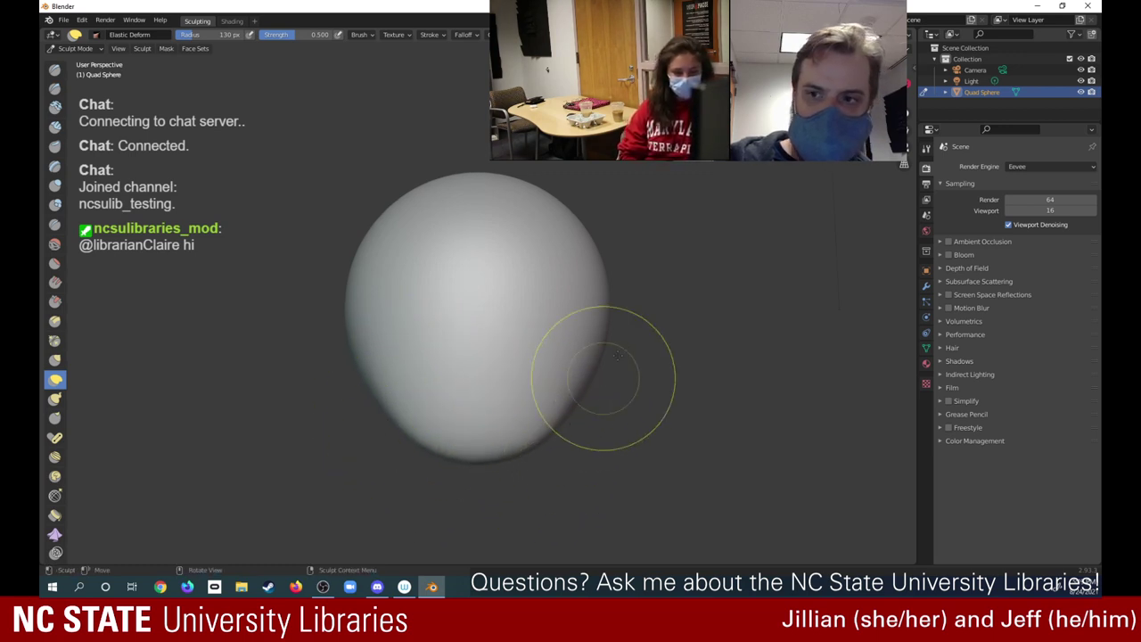
# In the side view, pull the chin forward and push the skull's rear underside up with Elastic Deform
pyautogui.moveTo(677, 295); pyautogui.dragTo(508, 287, button='middle')
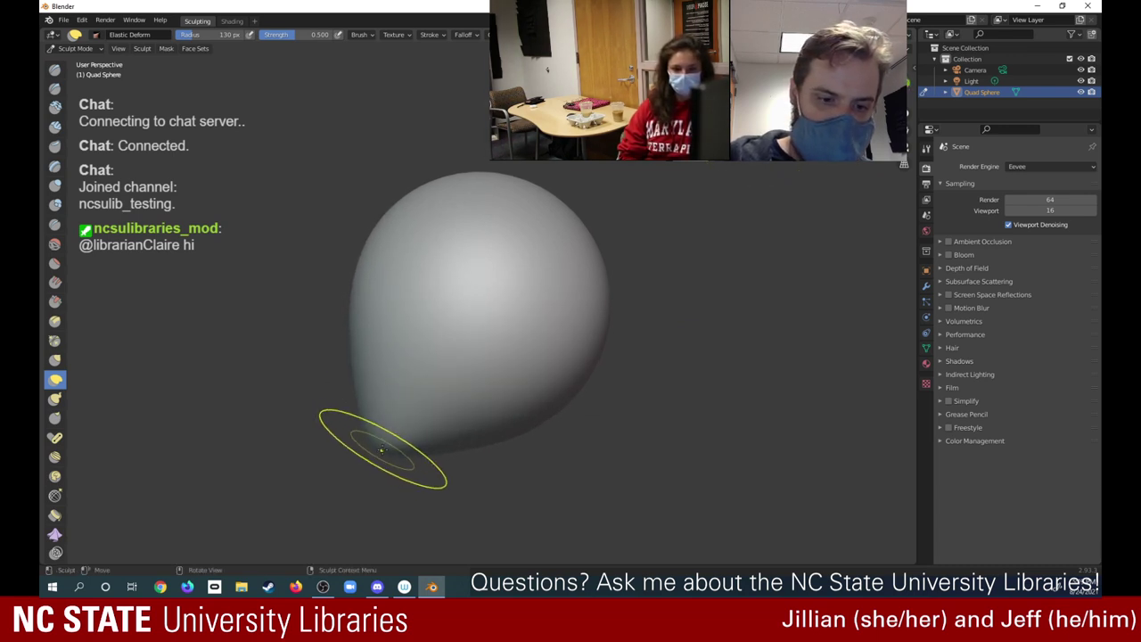
pyautogui.moveTo(401, 450)
pyautogui.mouseDown()
pyautogui.moveTo(473, 441)
pyautogui.moveTo(535, 397)
pyautogui.moveTo(528, 388)
pyautogui.mouseUp()
pyautogui.moveTo(528, 388)
pyautogui.mouseDown()
pyautogui.moveTo(501, 416)
pyautogui.moveTo(505, 427)
pyautogui.moveTo(523, 395)
pyautogui.mouseUp()
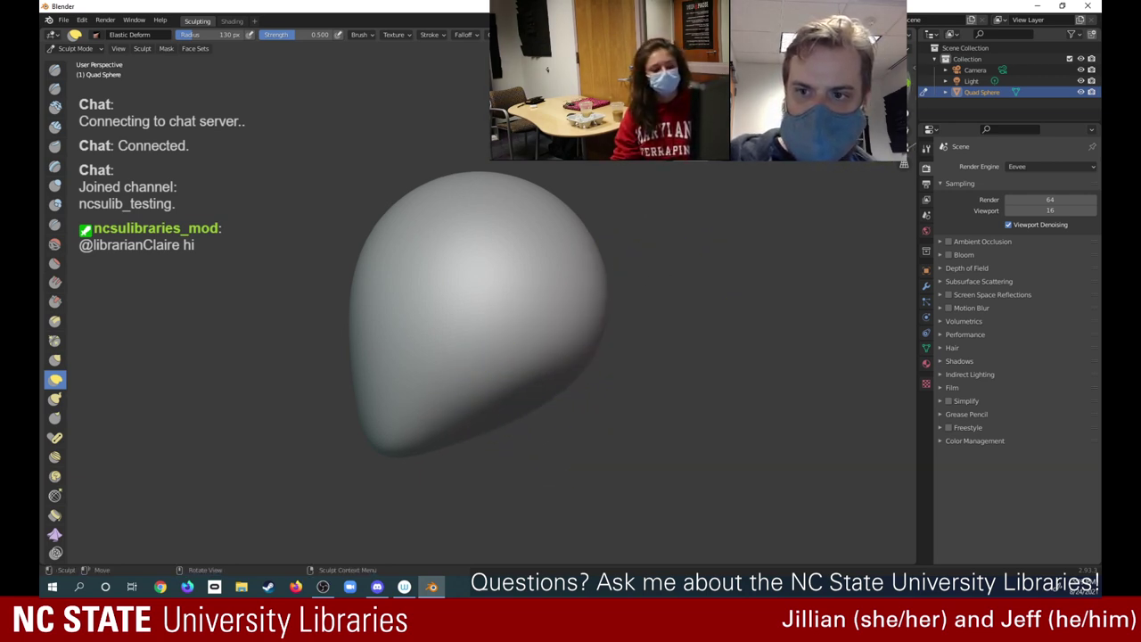
# In the front view, lengthen the chin downward and narrow the sides of the head with Elastic Deform
pyautogui.moveTo(831, 69); pyautogui.dragTo(984, 73, button='middle')
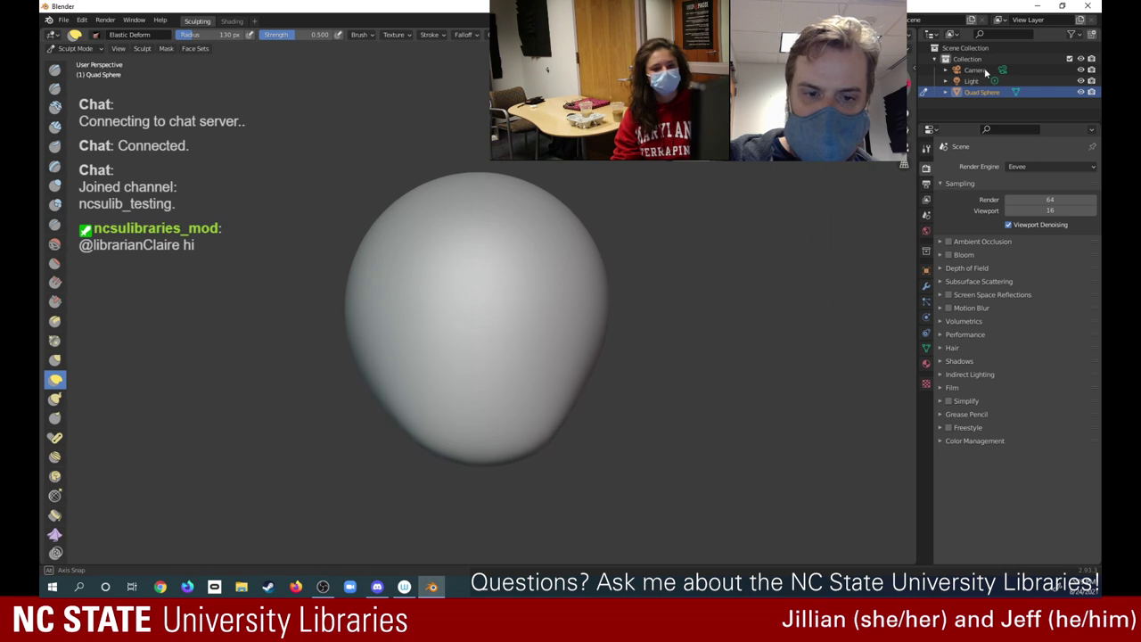
pyautogui.moveTo(984, 71); pyautogui.dragTo(962, 85)
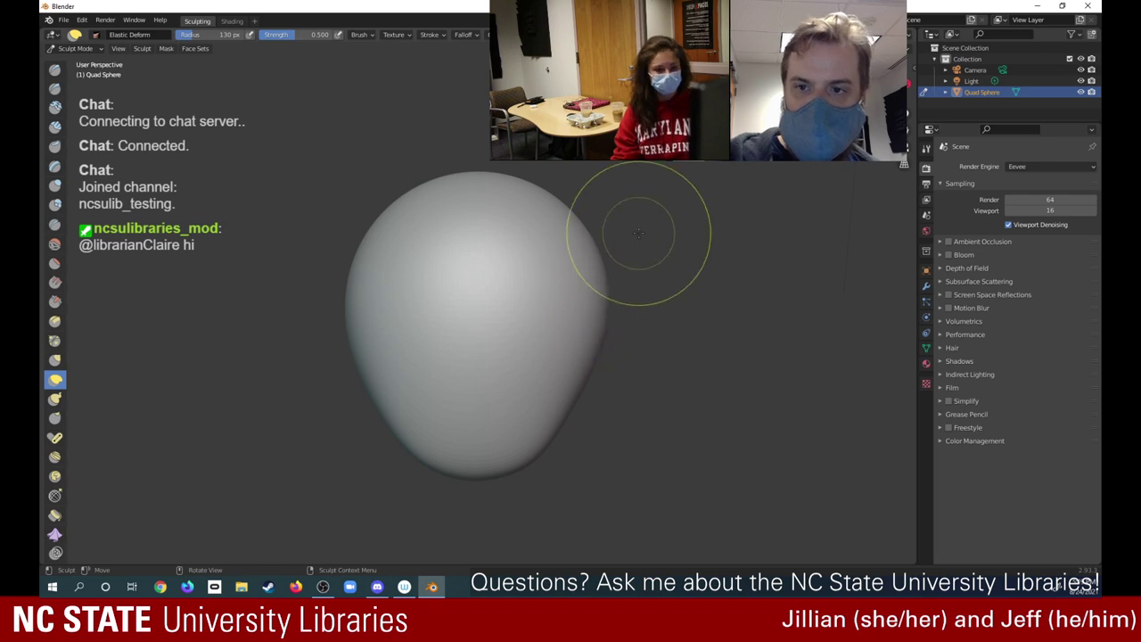
pyautogui.moveTo(615, 325)
pyautogui.mouseDown()
pyautogui.moveTo(582, 344)
pyautogui.moveTo(594, 364)
pyautogui.mouseUp()
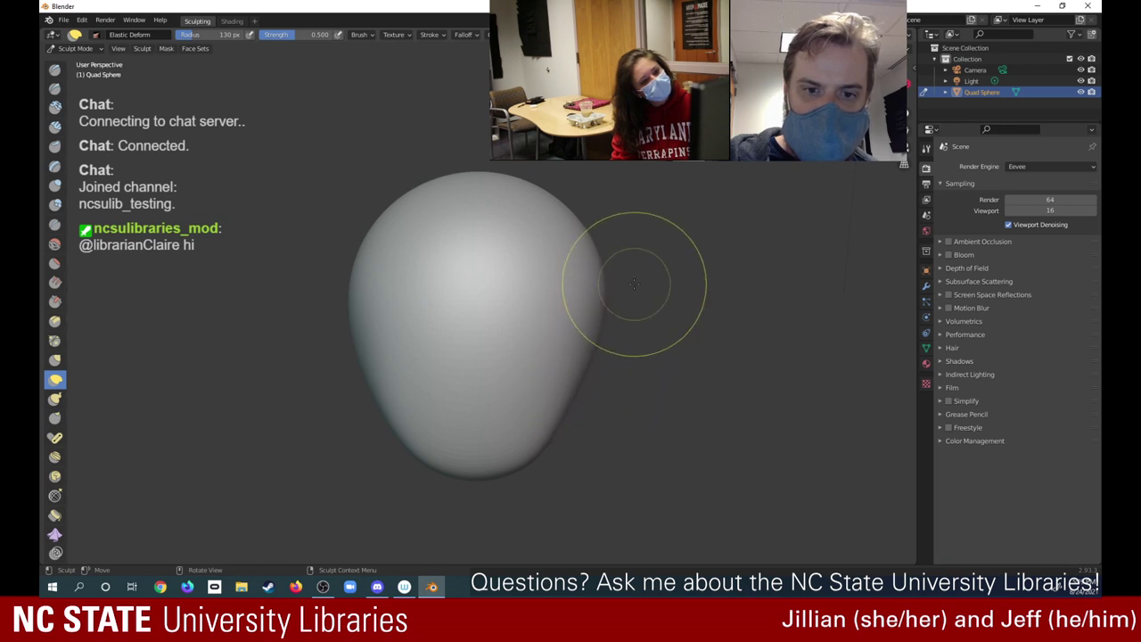
# Switch to the Draw brush, undo a test stroke across the middle of the face, and reduce the radius to 68 px
pyautogui.click(54, 71)
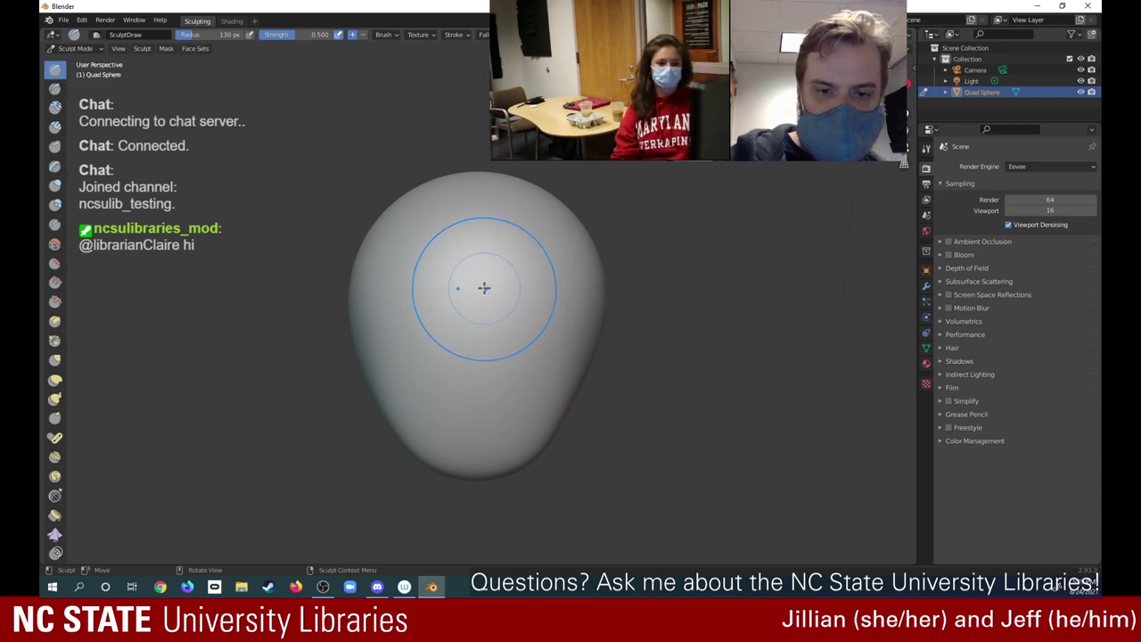
pyautogui.moveTo(483, 287)
pyautogui.mouseDown()
pyautogui.moveTo(506, 283)
pyautogui.moveTo(476, 288)
pyautogui.moveTo(535, 313)
pyautogui.mouseUp()
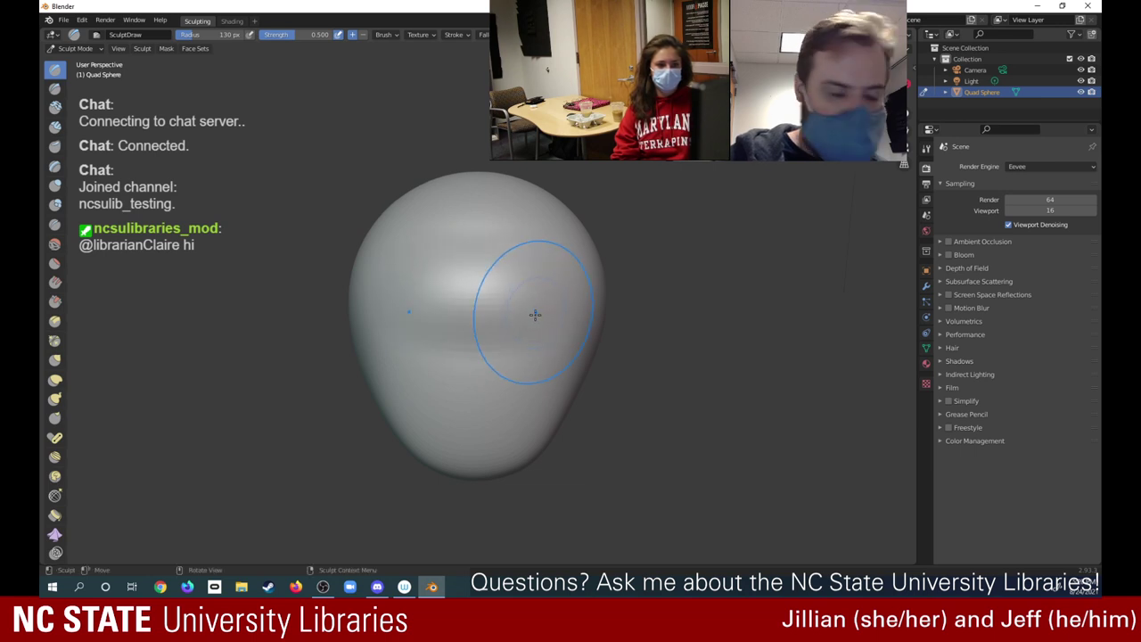
pyautogui.hotkey('ctrl', 'z')
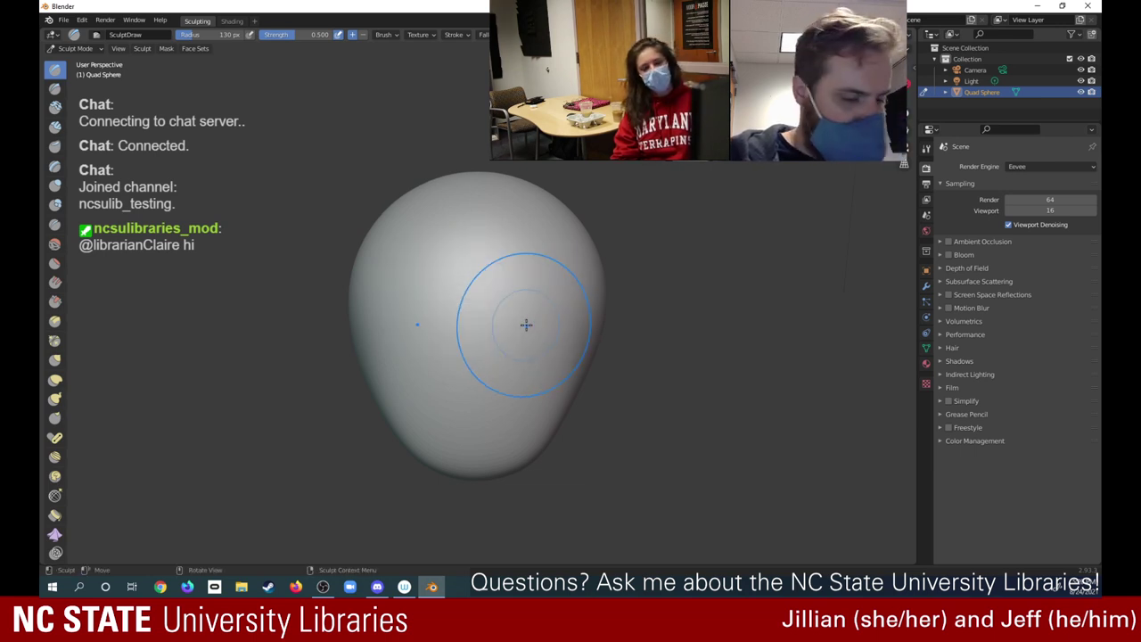
pyautogui.press('f')
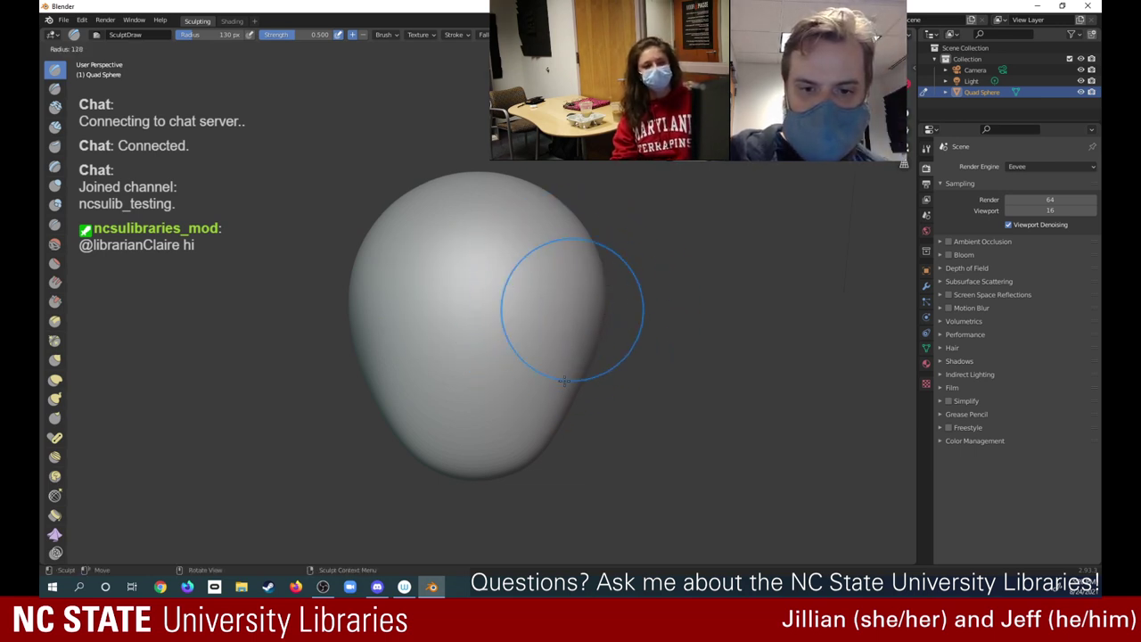
pyautogui.click(567, 349)
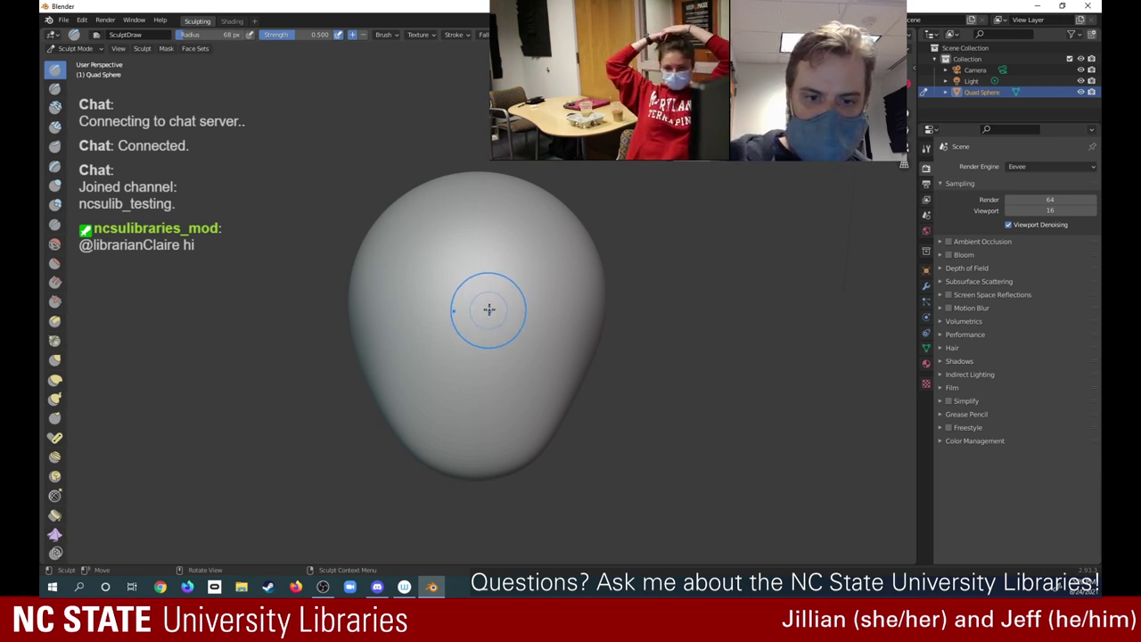
# Raise a horizontal brow ridge and slanting cheekbones on both sides of the face with the Draw brush at 68 px radius
pyautogui.moveTo(496, 306); pyautogui.dragTo(487, 303)
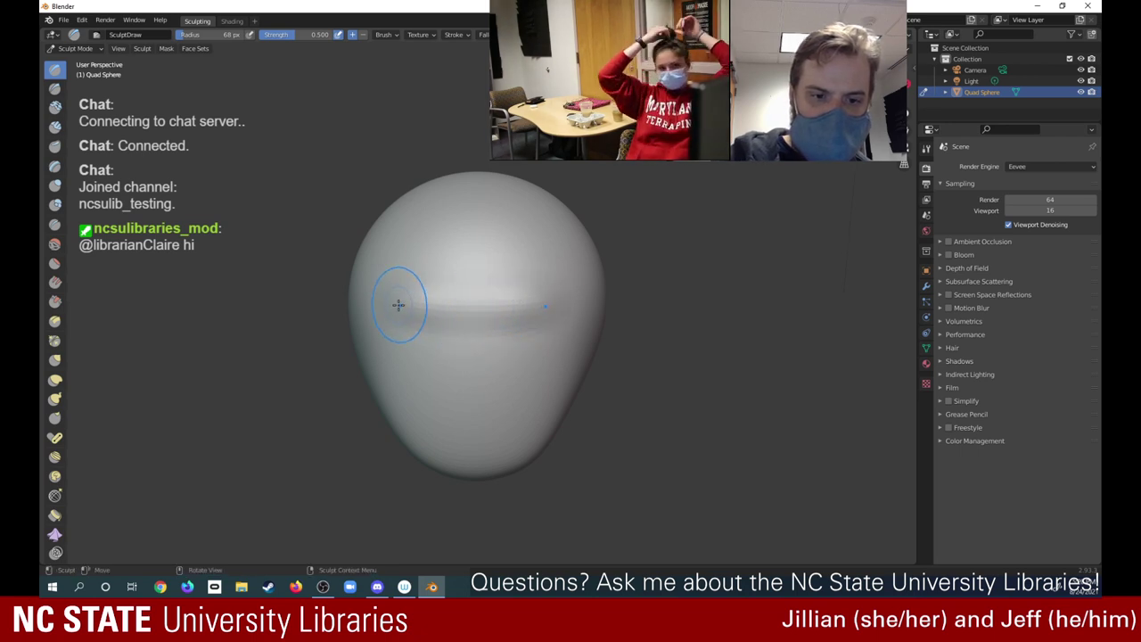
pyautogui.moveTo(399, 305)
pyautogui.mouseDown()
pyautogui.moveTo(415, 299)
pyautogui.moveTo(387, 310)
pyautogui.moveTo(401, 321)
pyautogui.moveTo(408, 372)
pyautogui.moveTo(421, 373)
pyautogui.mouseUp()
pyautogui.moveTo(421, 373)
pyautogui.mouseDown()
pyautogui.moveTo(400, 367)
pyautogui.moveTo(426, 374)
pyautogui.mouseUp()
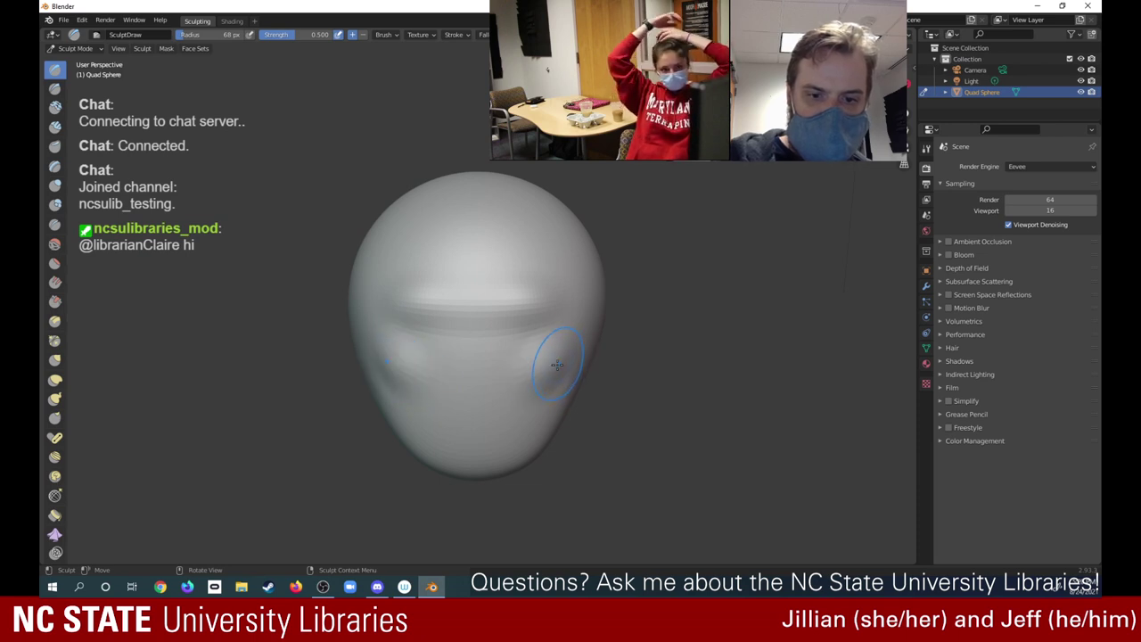
pyautogui.moveTo(536, 379); pyautogui.dragTo(521, 408)
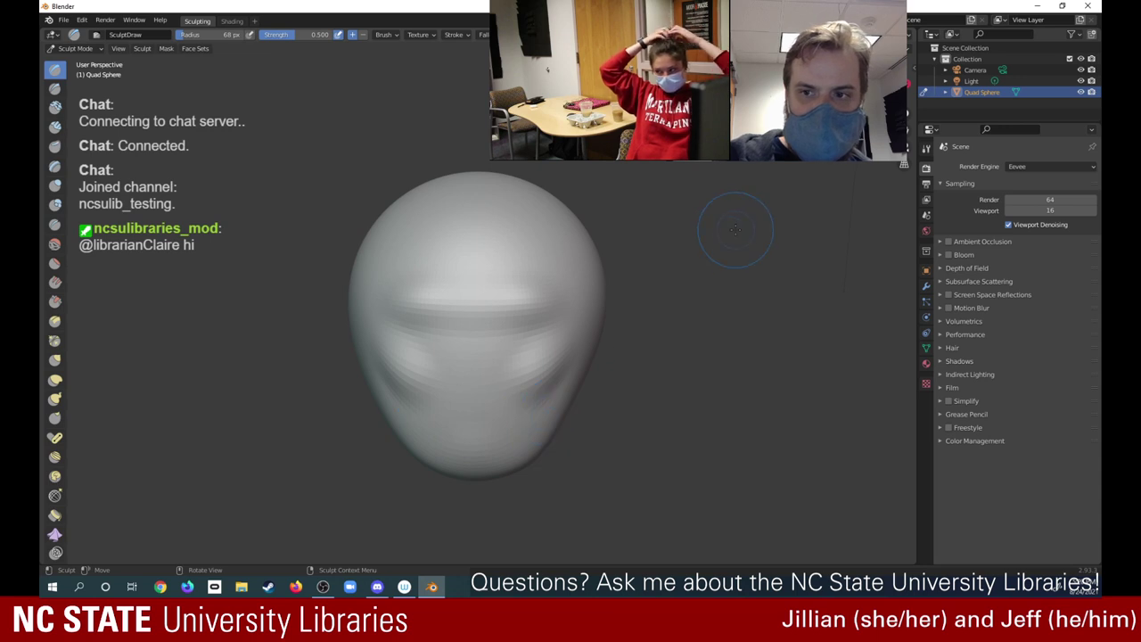
pyautogui.moveTo(535, 392)
pyautogui.mouseDown(button='middle')
pyautogui.moveTo(427, 385)
pyautogui.moveTo(535, 390)
pyautogui.mouseUp(button='middle')
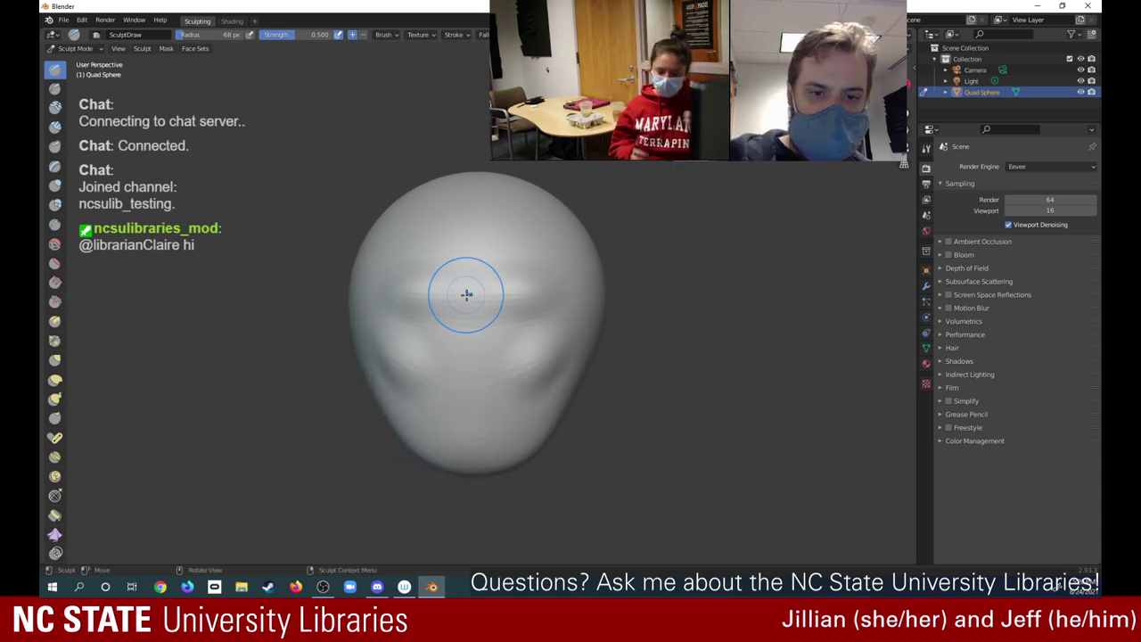
pyautogui.moveTo(547, 291); pyautogui.dragTo(568, 289)
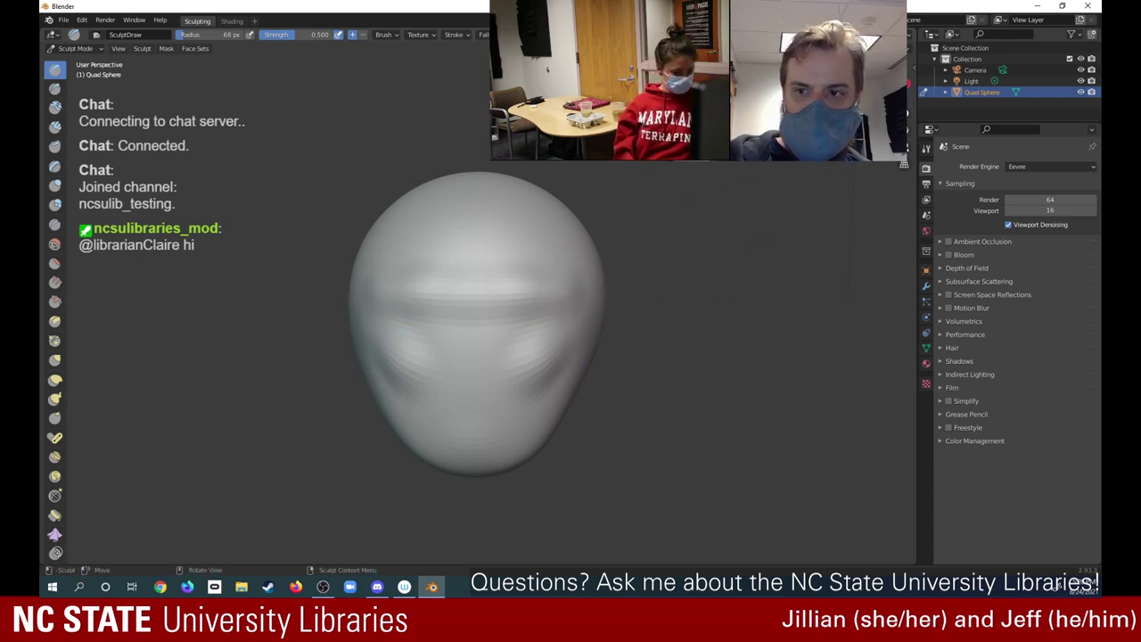
# Set the Draw brush radius to 64 px and carve inverted strokes into the side of the head behind the eye area
pyautogui.moveTo(481, 357); pyautogui.dragTo(316, 356, button='middle')
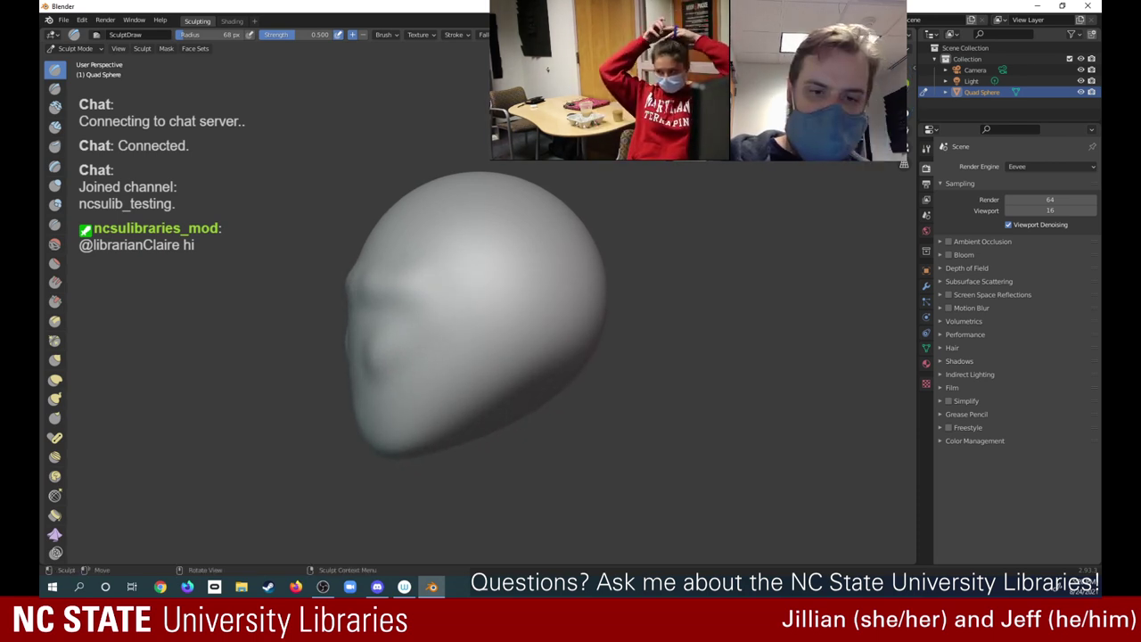
pyautogui.press('f')
pyautogui.click(533, 298)
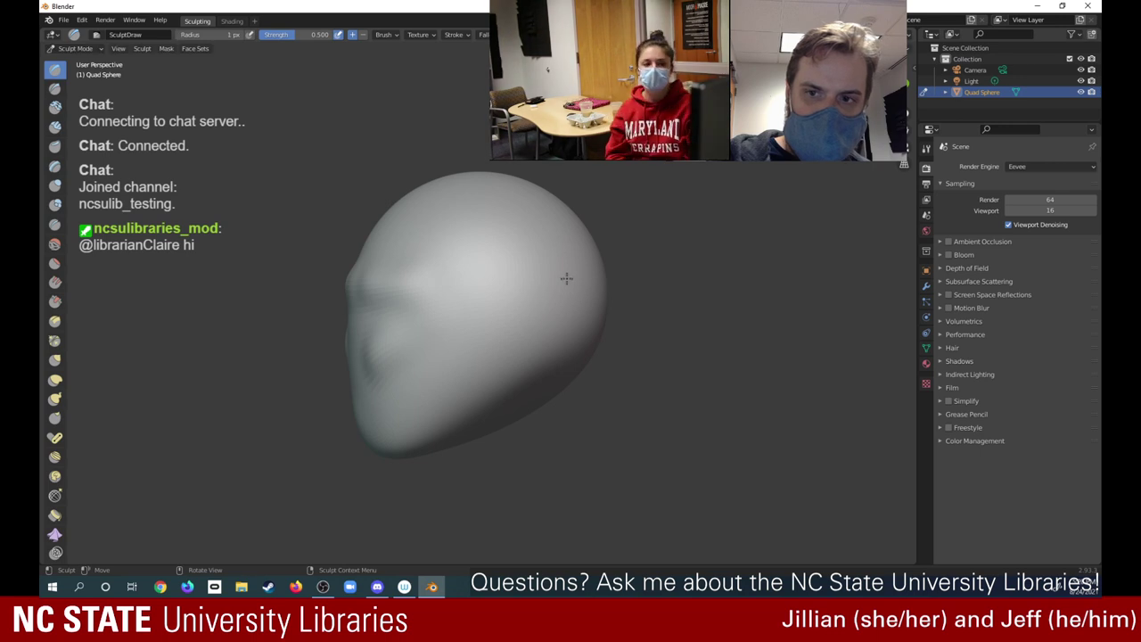
pyautogui.press('f')
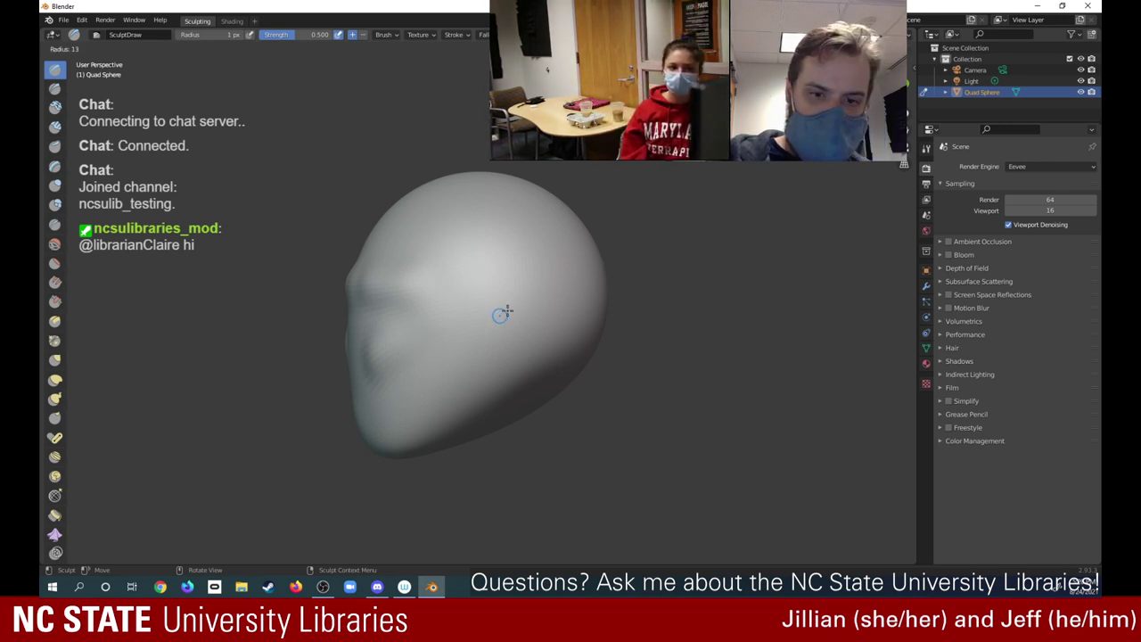
pyautogui.click(532, 225)
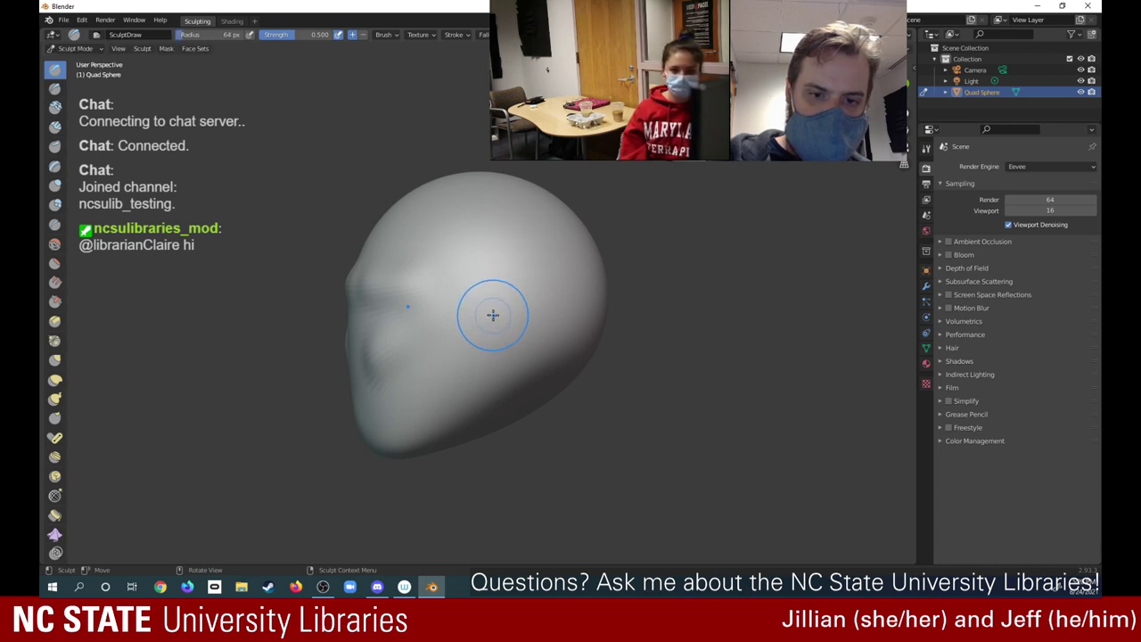
pyautogui.moveTo(479, 305)
pyautogui.keyDown('ctrl'); pyautogui.mouseDown()
pyautogui.moveTo(526, 296)
pyautogui.moveTo(535, 310)
pyautogui.mouseUp(); pyautogui.keyUp('ctrl')
pyautogui.moveTo(465, 294)
pyautogui.keyDown('ctrl'); pyautogui.mouseDown()
pyautogui.moveTo(541, 291)
pyautogui.moveTo(543, 277)
pyautogui.moveTo(522, 292)
pyautogui.mouseUp(); pyautogui.keyUp('ctrl')
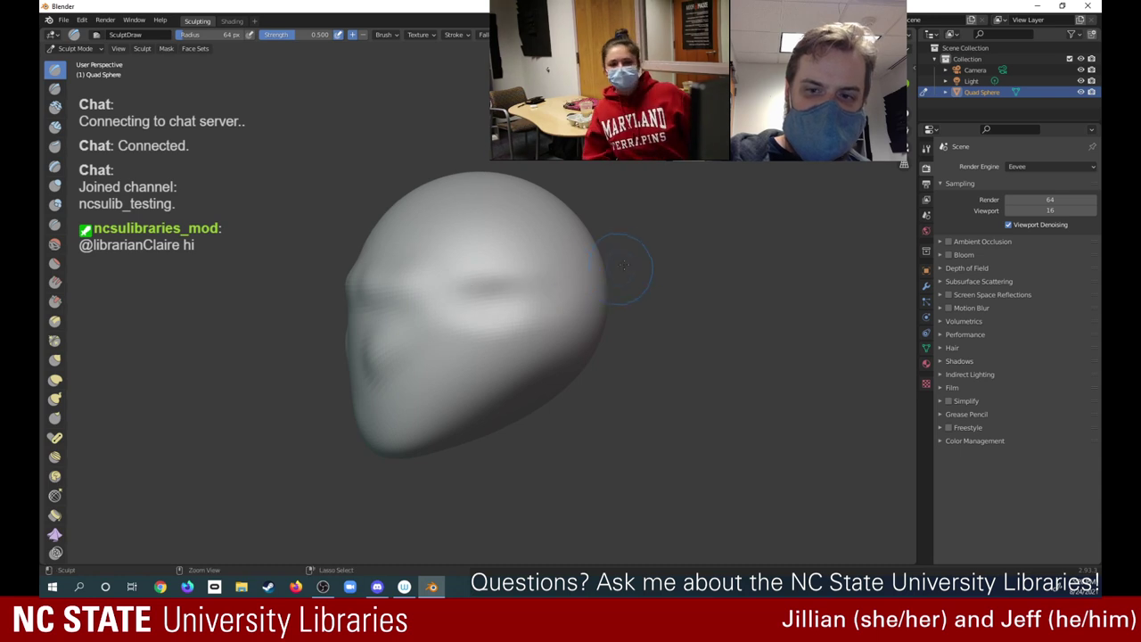
# Rework the side of the head with alternating raising and carving Draw brush strokes at 64 px radius
pyautogui.moveTo(872, 89)
pyautogui.mouseDown(button='middle')
pyautogui.moveTo(972, 82)
pyautogui.moveTo(922, 79)
pyautogui.moveTo(923, 89)
pyautogui.mouseUp(button='middle')
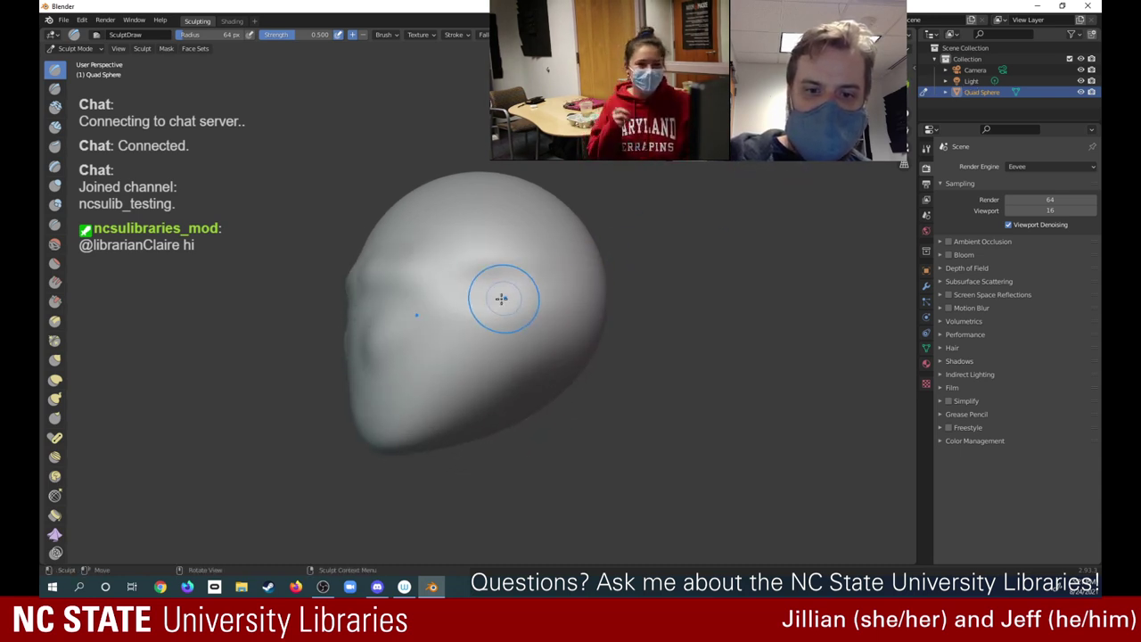
pyautogui.moveTo(501, 298)
pyautogui.mouseDown()
pyautogui.moveTo(473, 311)
pyautogui.moveTo(543, 303)
pyautogui.mouseUp()
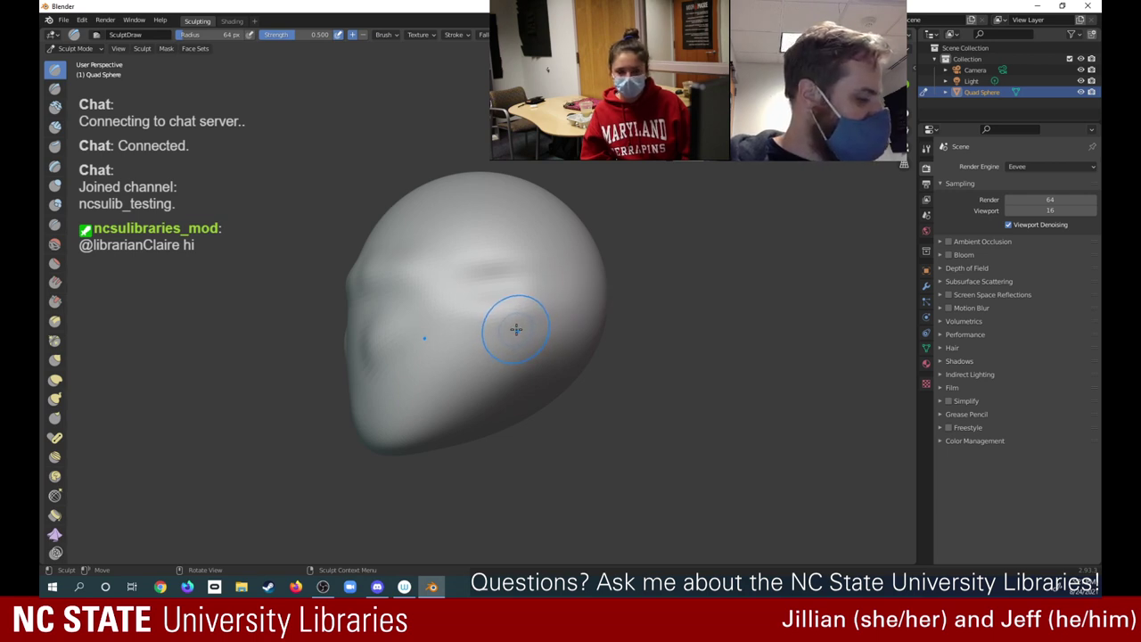
pyautogui.moveTo(475, 317)
pyautogui.keyDown('ctrl'); pyautogui.mouseDown()
pyautogui.moveTo(530, 308)
pyautogui.moveTo(519, 318)
pyautogui.mouseUp(); pyautogui.keyUp('ctrl')
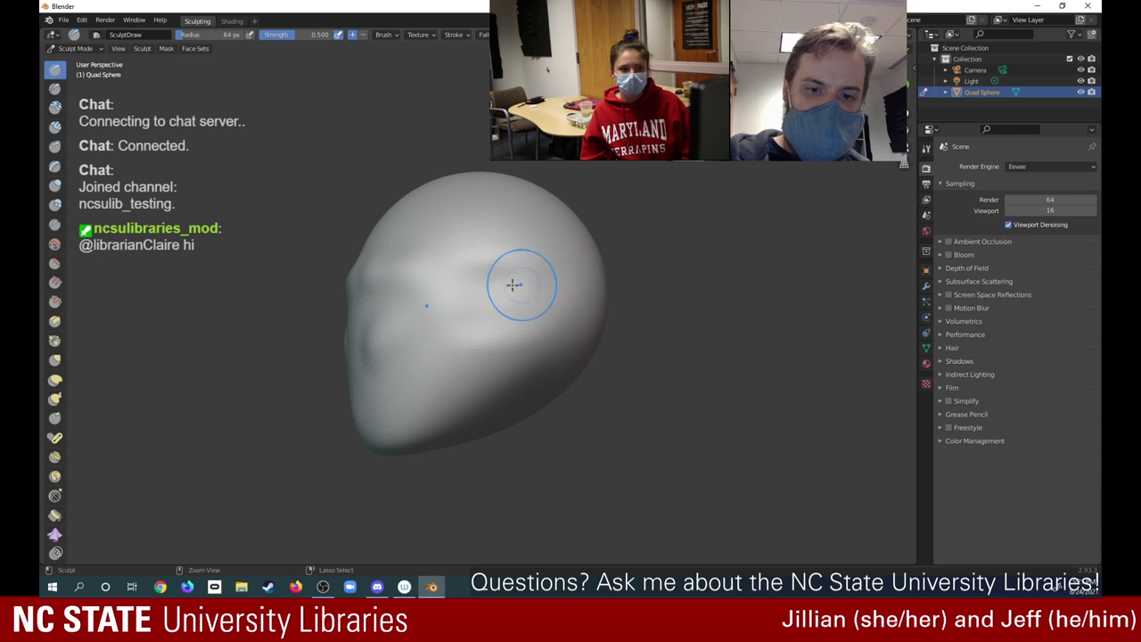
pyautogui.moveTo(517, 285)
pyautogui.mouseDown()
pyautogui.moveTo(556, 308)
pyautogui.moveTo(476, 338)
pyautogui.mouseUp()
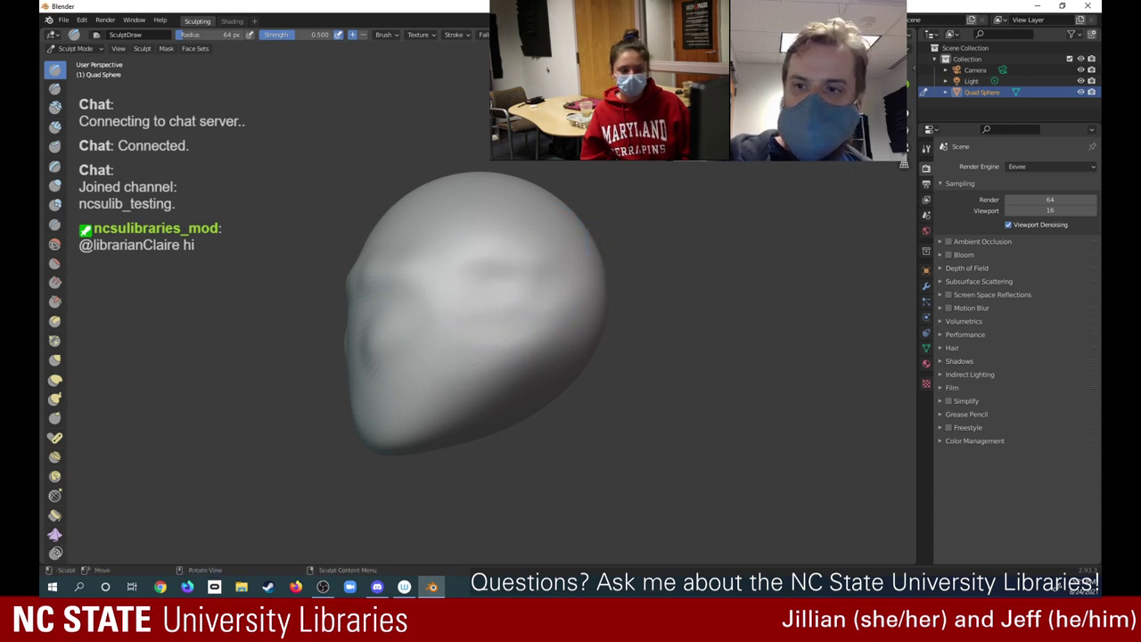
# From the opposite side view, extend the brow ridge back toward the temple with the Draw brush at 64 px radius
pyautogui.moveTo(638, 274)
pyautogui.mouseDown(button='middle')
pyautogui.moveTo(829, 178)
pyautogui.moveTo(966, 88)
pyautogui.moveTo(1034, 78)
pyautogui.mouseUp(button='middle')
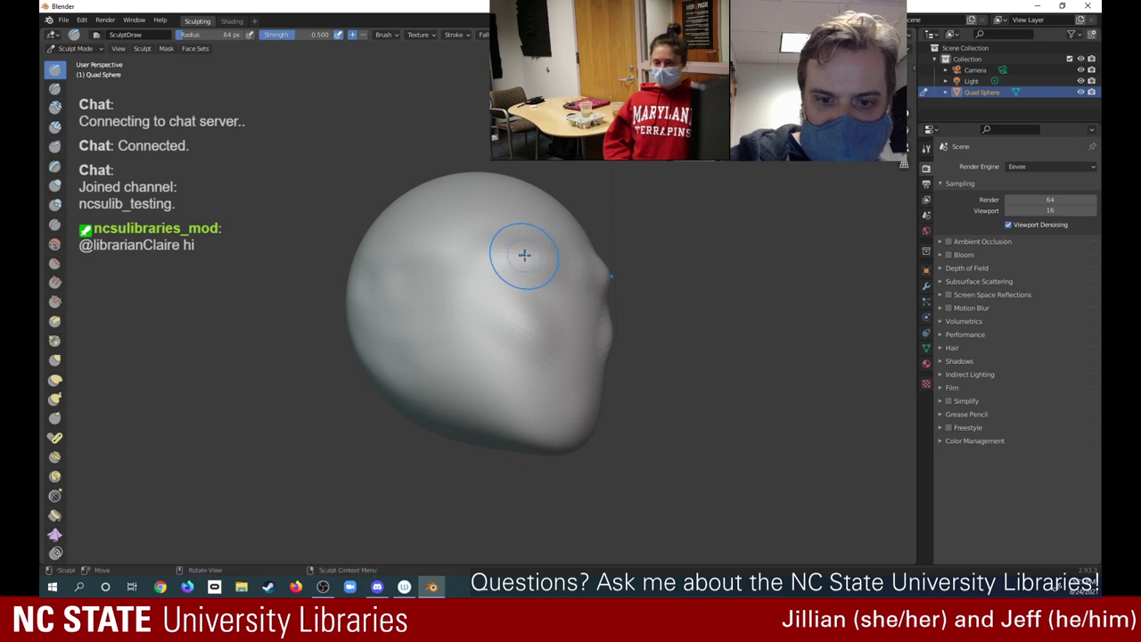
pyautogui.moveTo(551, 264); pyautogui.dragTo(511, 263)
pyautogui.moveTo(557, 264); pyautogui.dragTo(494, 289)
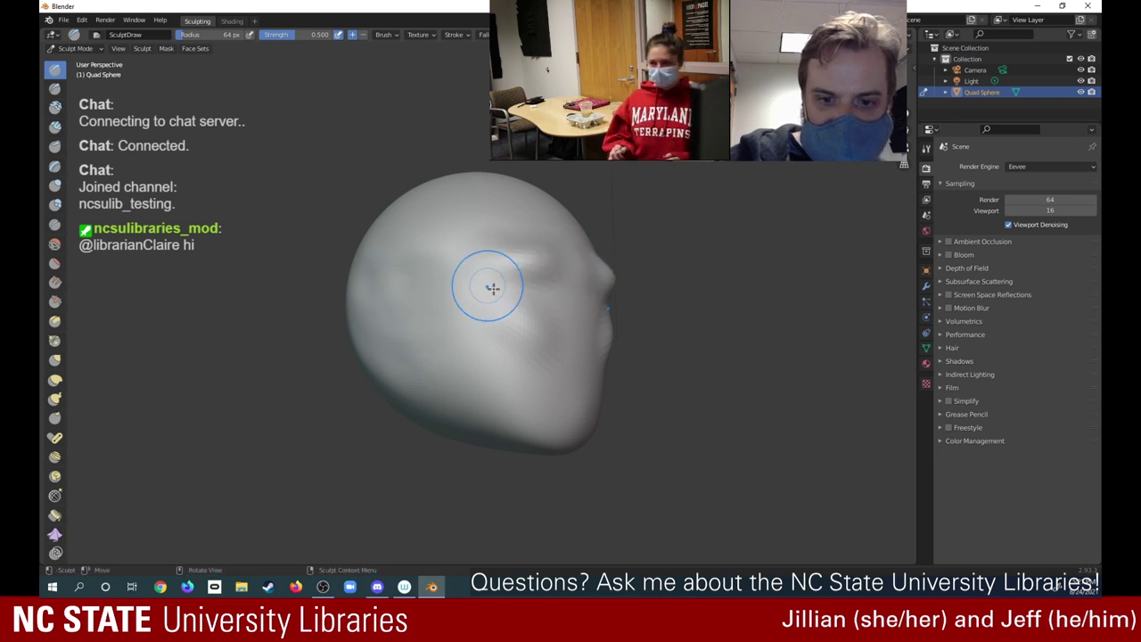
pyautogui.moveTo(668, 268)
pyautogui.mouseDown(button='middle')
pyautogui.moveTo(534, 270)
pyautogui.moveTo(483, 295)
pyautogui.mouseUp(button='middle')
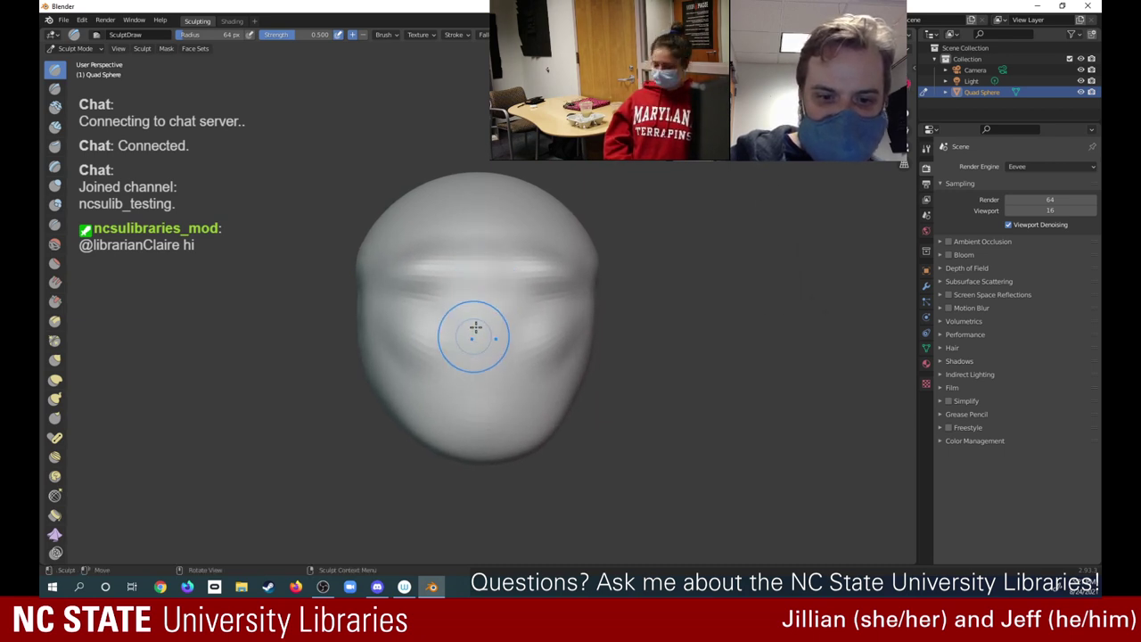
# Build up a nose down the center of the face below the brow with the Draw brush at 64 px radius
pyautogui.moveTo(481, 317)
pyautogui.mouseDown()
pyautogui.moveTo(480, 360)
pyautogui.moveTo(492, 358)
pyautogui.mouseUp()
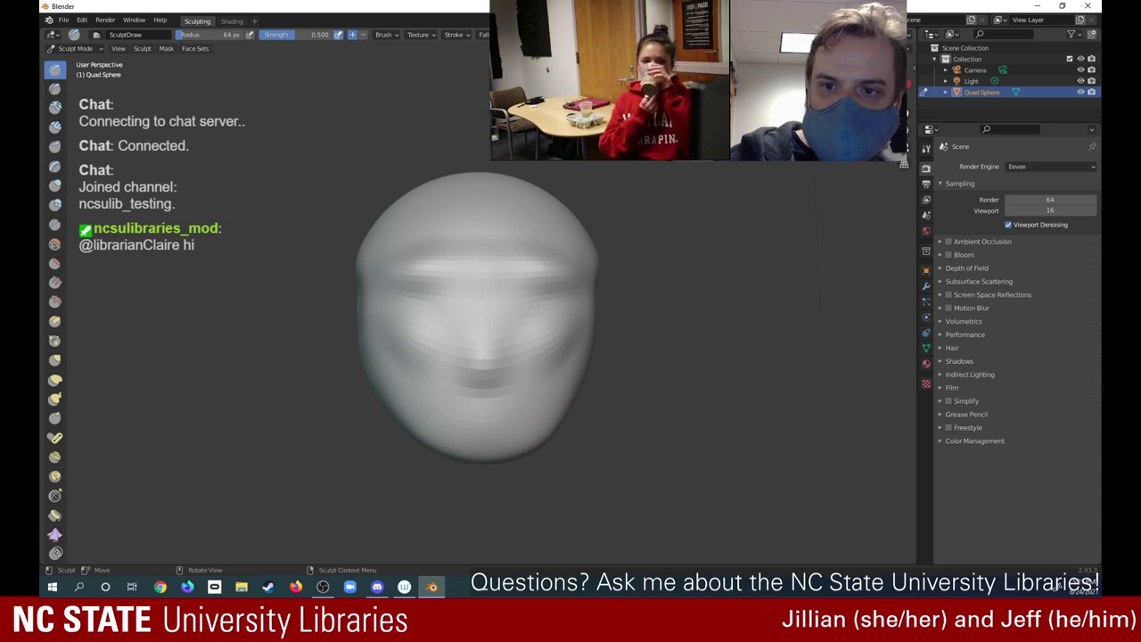
# From above the forehead, pull a short horn out of one upper side of the head with the Snake Hook brush at 64 px radius
pyautogui.moveTo(857, 65); pyautogui.dragTo(857, 157, button='middle')
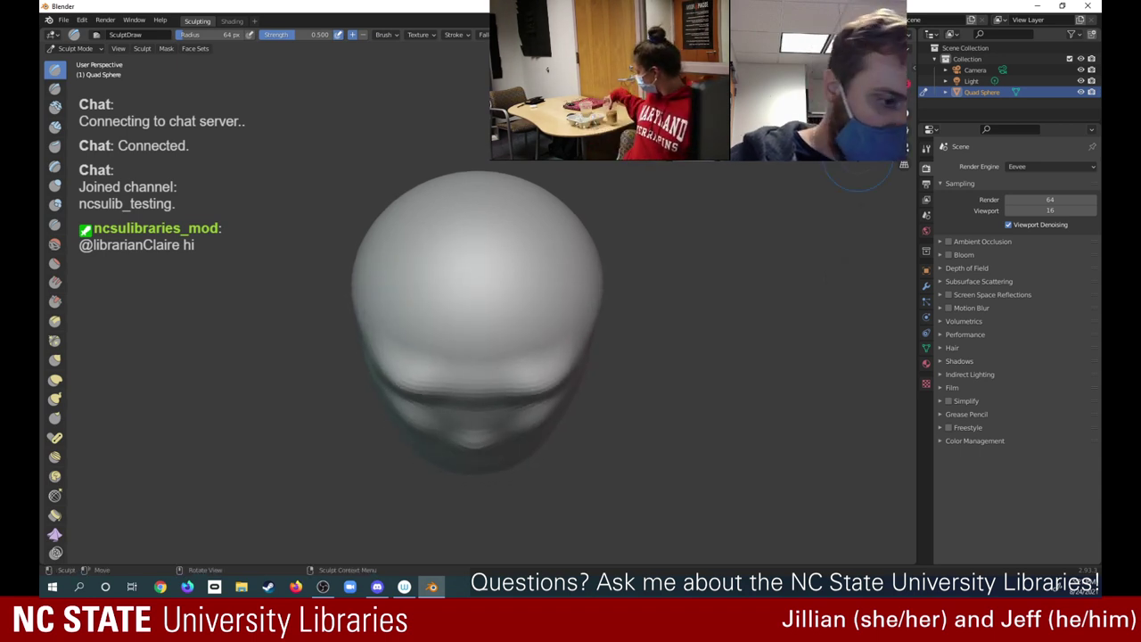
pyautogui.click(54, 400)
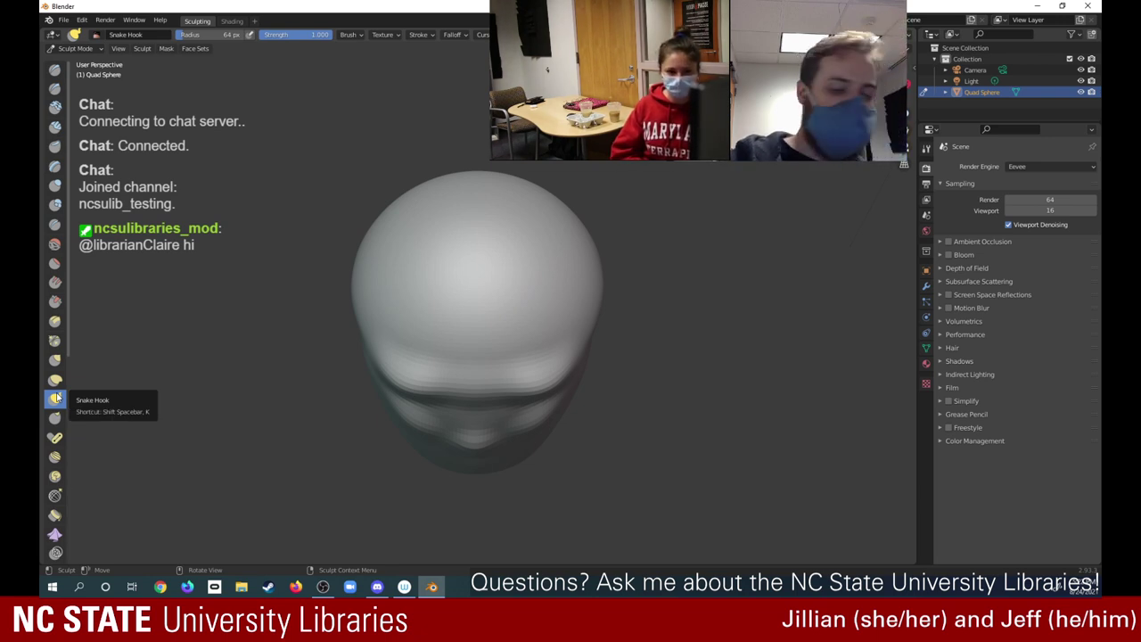
pyautogui.moveTo(550, 265)
pyautogui.mouseDown()
pyautogui.moveTo(610, 216)
pyautogui.moveTo(615, 163)
pyautogui.moveTo(657, 181)
pyautogui.mouseUp()
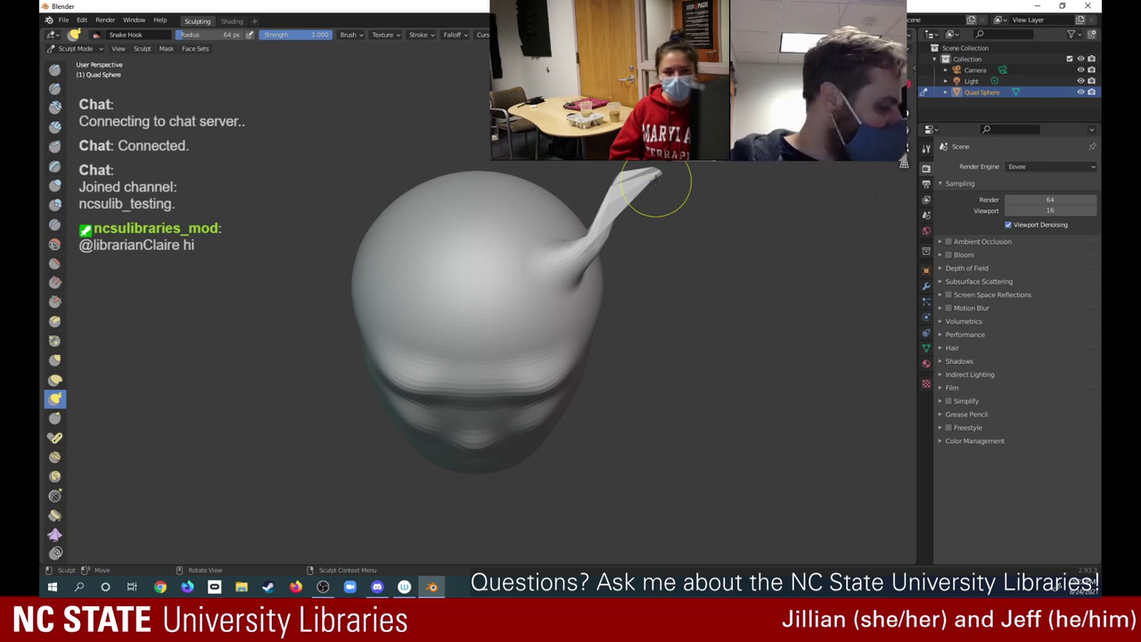
pyautogui.hotkey('ctrl', 'z')
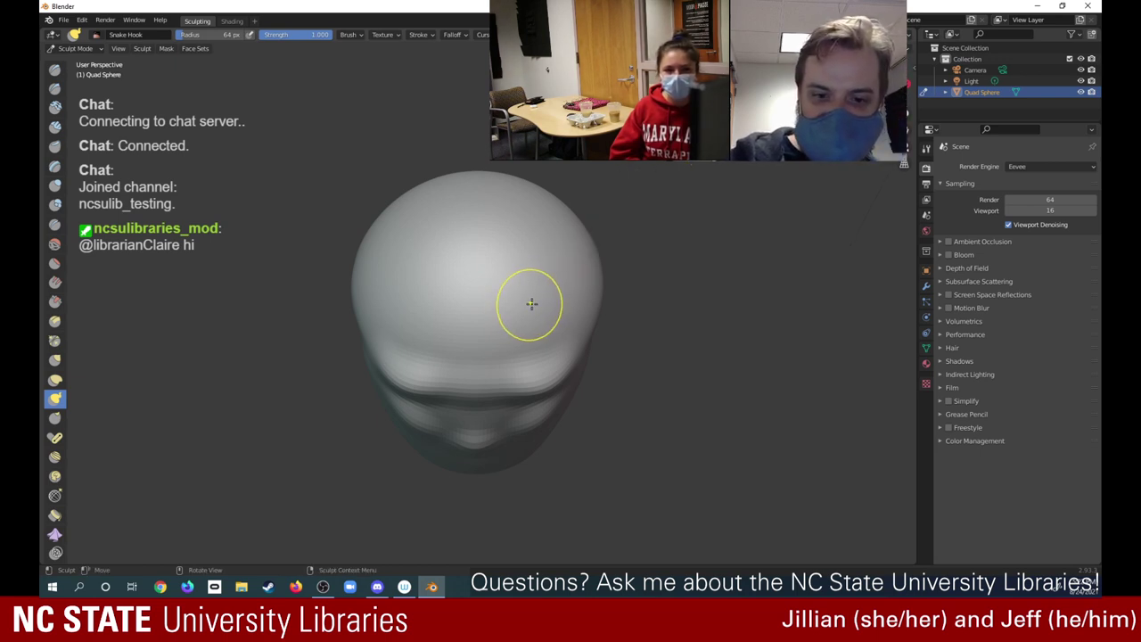
pyautogui.moveTo(532, 300)
pyautogui.mouseDown()
pyautogui.moveTo(601, 267)
pyautogui.moveTo(587, 274)
pyautogui.moveTo(622, 242)
pyautogui.mouseUp()
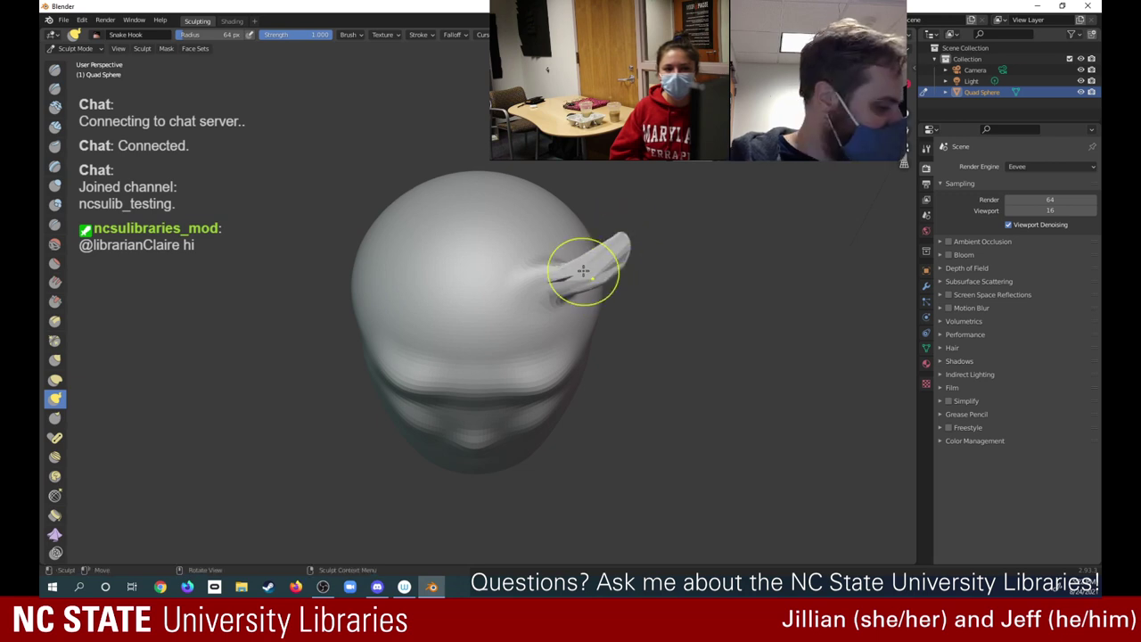
# Undo the Snake Hook strokes that pull a horn out of one side of the head
pyautogui.hotkey('ctrl', 'z')
pyautogui.hotkey('ctrl', 'z')
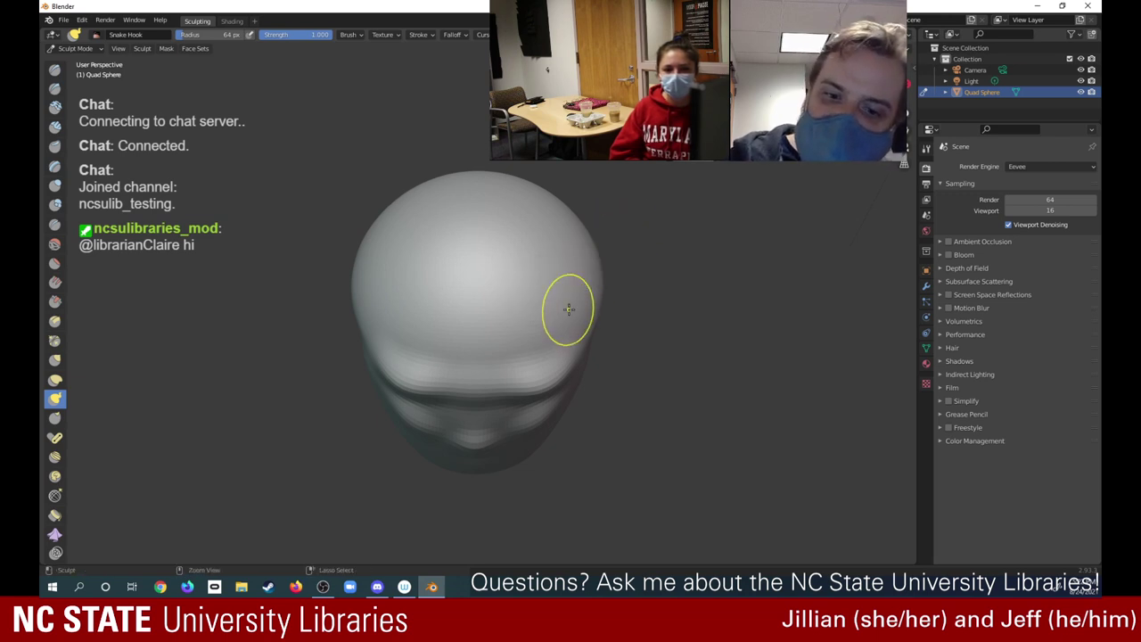
pyautogui.moveTo(549, 310)
pyautogui.mouseDown()
pyautogui.moveTo(535, 313)
pyautogui.moveTo(565, 272)
pyautogui.mouseUp()
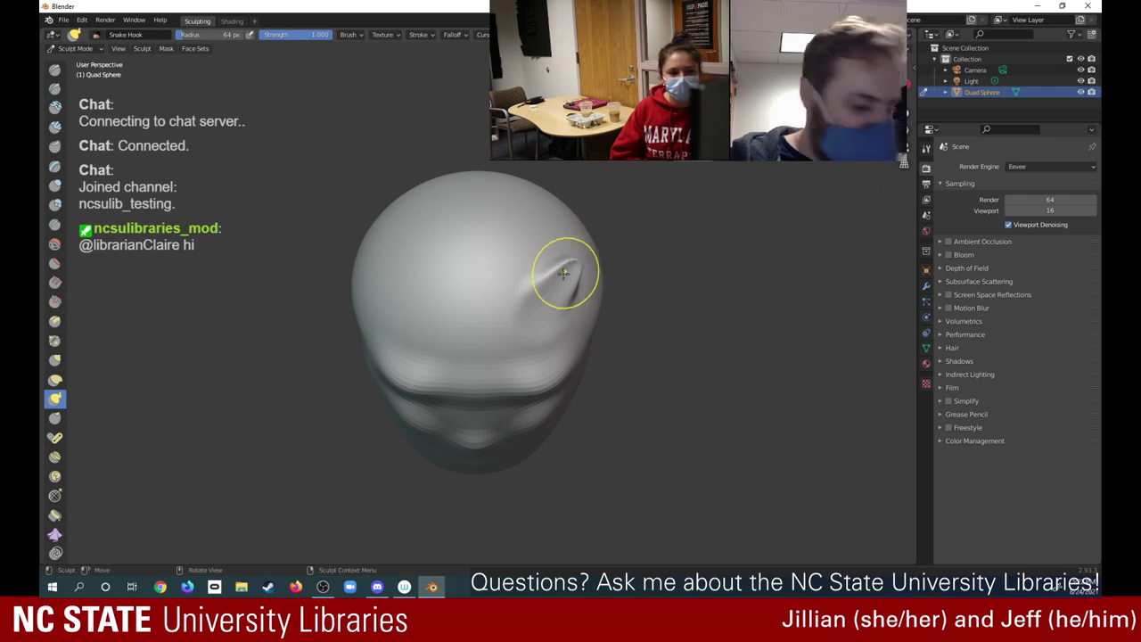
pyautogui.hotkey('ctrl', 'z')
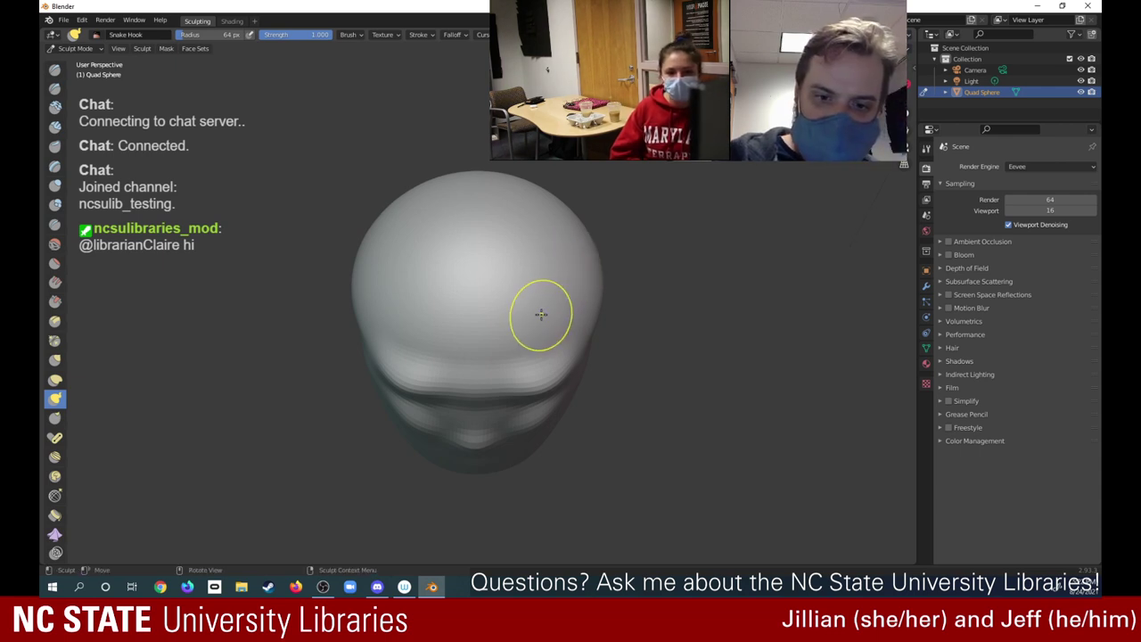
# Try to pull a separate short horn out of each side of the forehead with the Snake Hook brush
pyautogui.moveTo(541, 312); pyautogui.dragTo(581, 278)
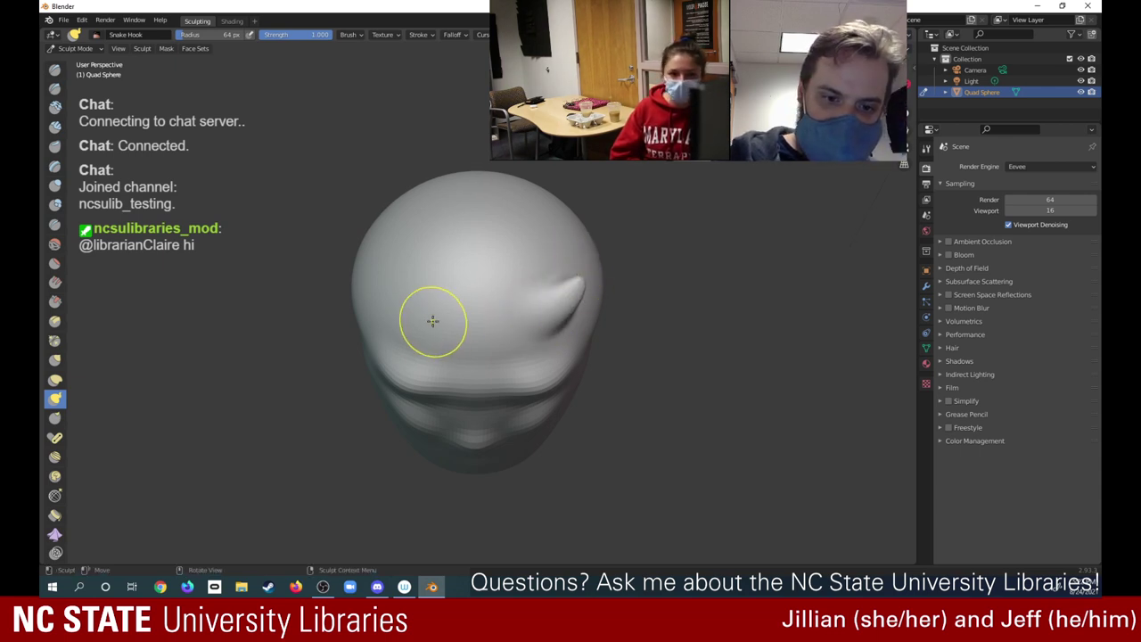
pyautogui.moveTo(417, 325); pyautogui.dragTo(382, 287)
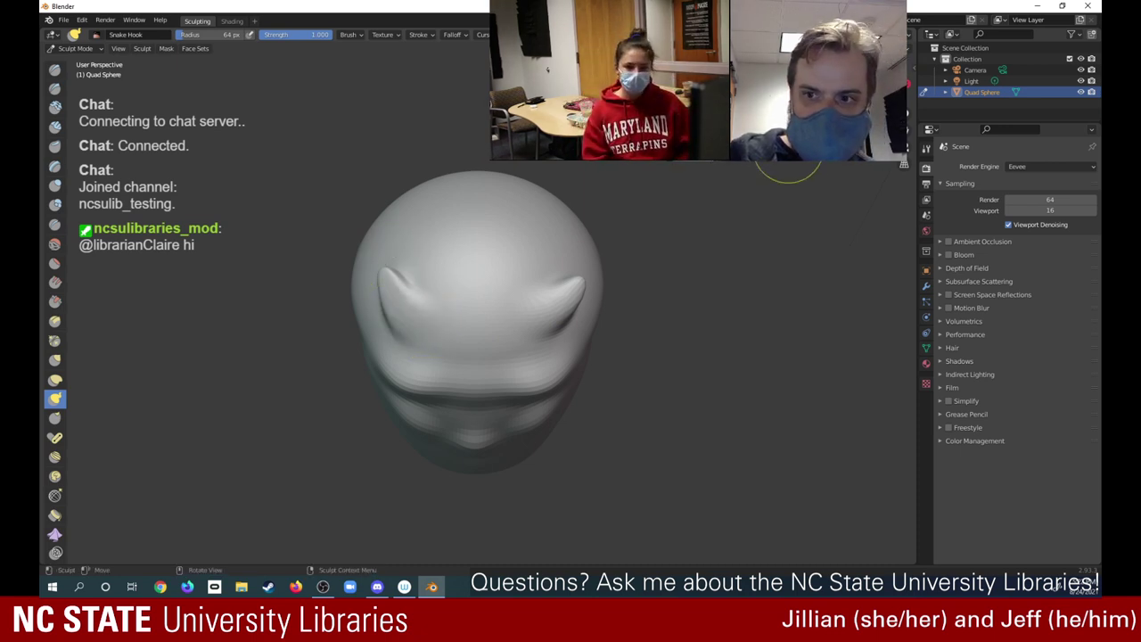
pyautogui.moveTo(861, 98); pyautogui.dragTo(732, 49)
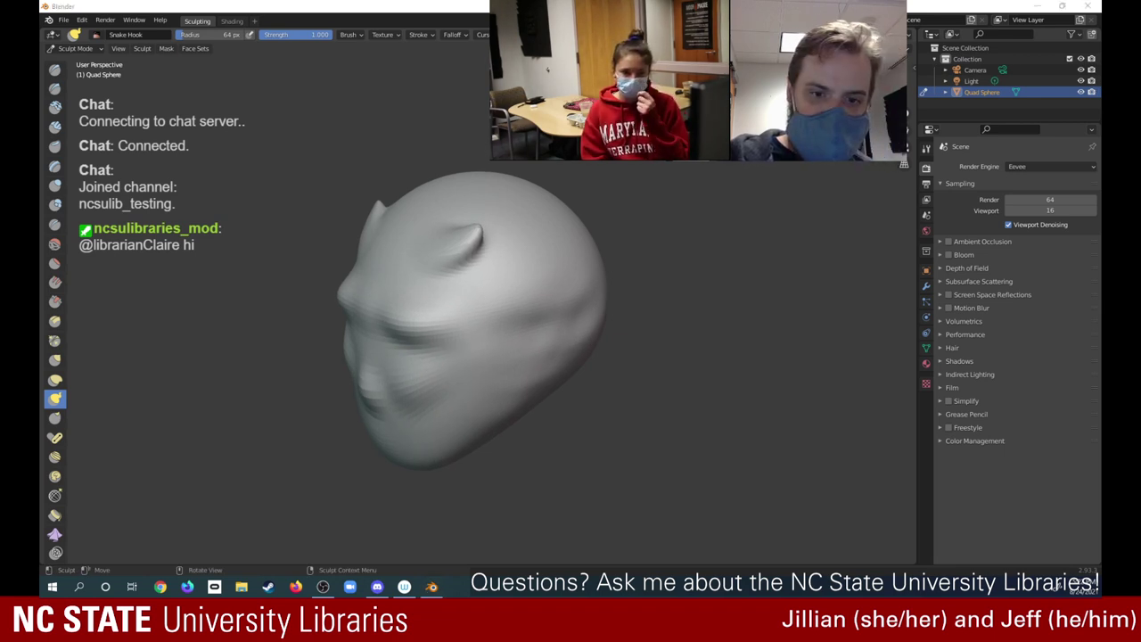
pyautogui.click(649, 259)
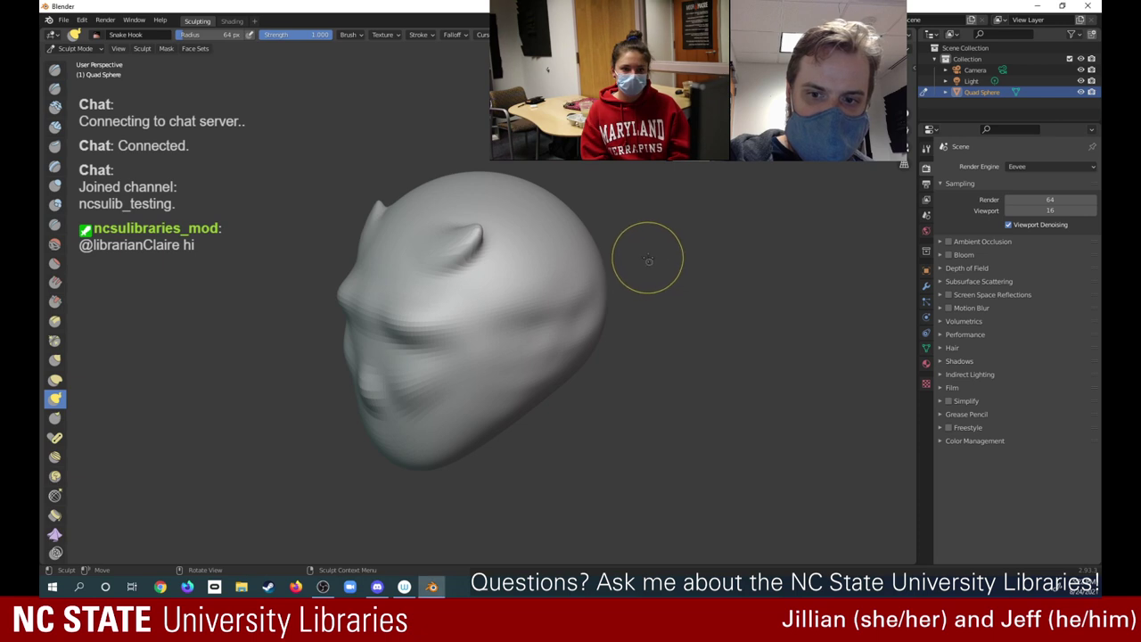
pyautogui.hotkey('ctrl', 'z')
pyautogui.hotkey('ctrl', 'z')
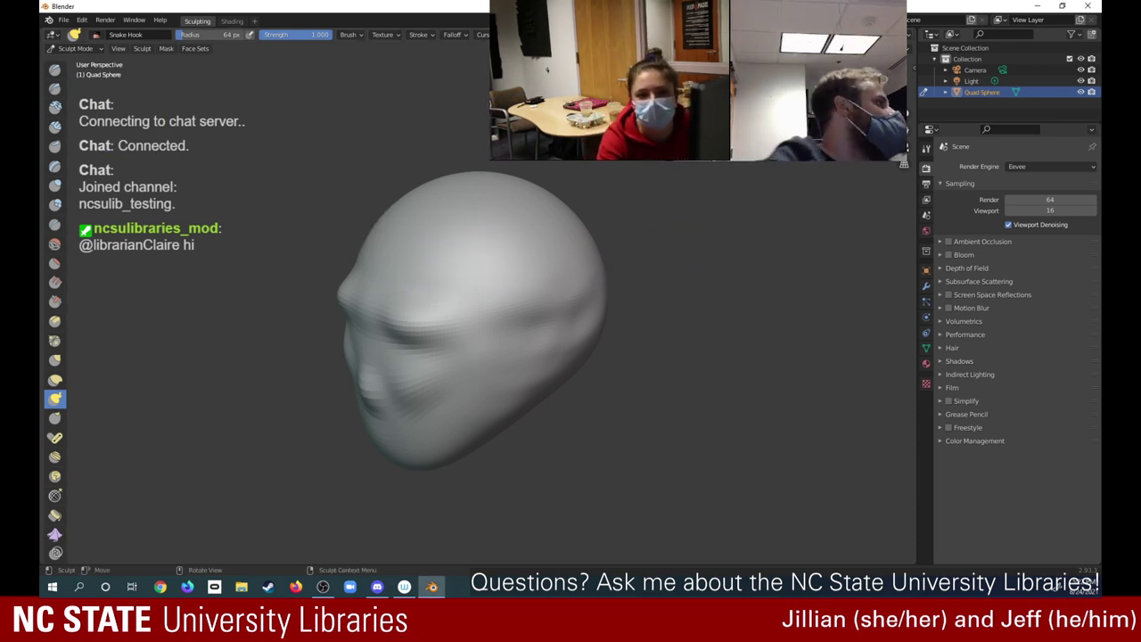
# Even out the surface on the side of the head and on the cheek with the Flatten/Contrast brush
pyautogui.click(196, 49)
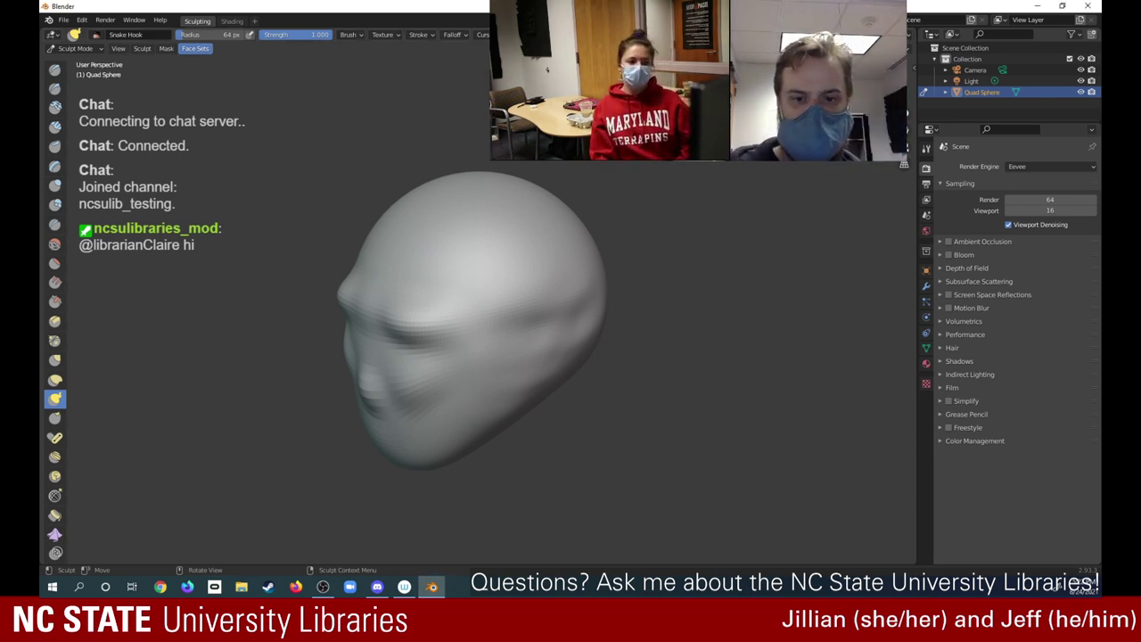
pyautogui.click(55, 263)
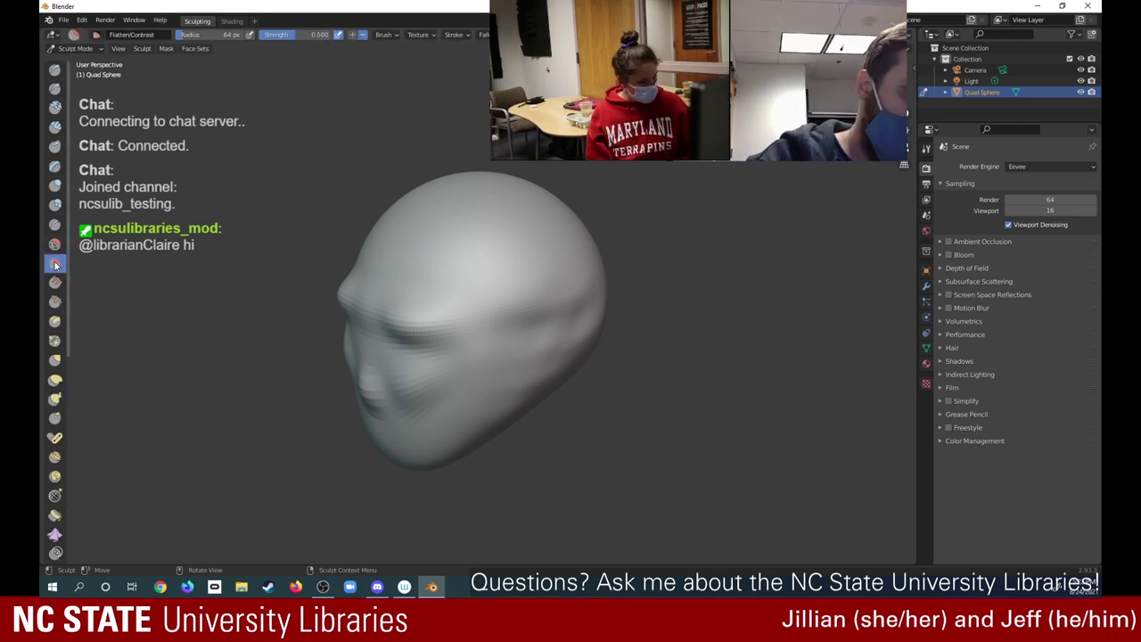
pyautogui.moveTo(568, 286)
pyautogui.mouseDown()
pyautogui.moveTo(530, 383)
pyautogui.moveTo(574, 305)
pyautogui.moveTo(595, 310)
pyautogui.moveTo(533, 358)
pyautogui.mouseUp()
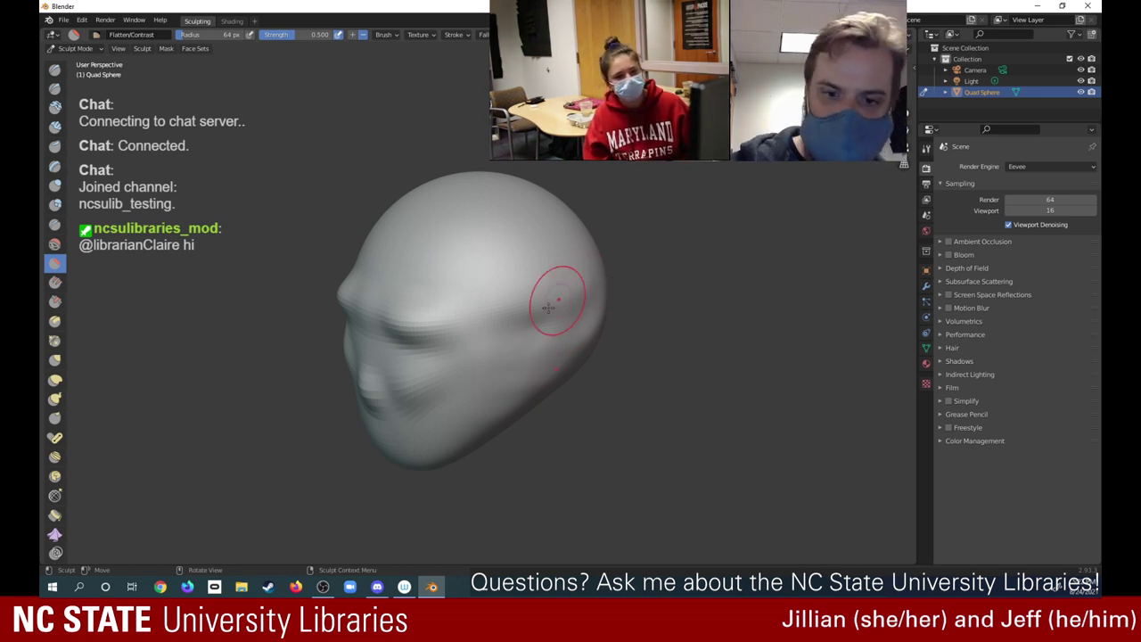
pyautogui.moveTo(556, 300)
pyautogui.mouseDown()
pyautogui.moveTo(541, 287)
pyautogui.moveTo(539, 357)
pyautogui.moveTo(565, 315)
pyautogui.moveTo(526, 372)
pyautogui.moveTo(571, 300)
pyautogui.moveTo(584, 323)
pyautogui.moveTo(542, 357)
pyautogui.mouseUp()
pyautogui.moveTo(542, 356)
pyautogui.mouseDown()
pyautogui.moveTo(522, 383)
pyautogui.moveTo(568, 283)
pyautogui.mouseUp()
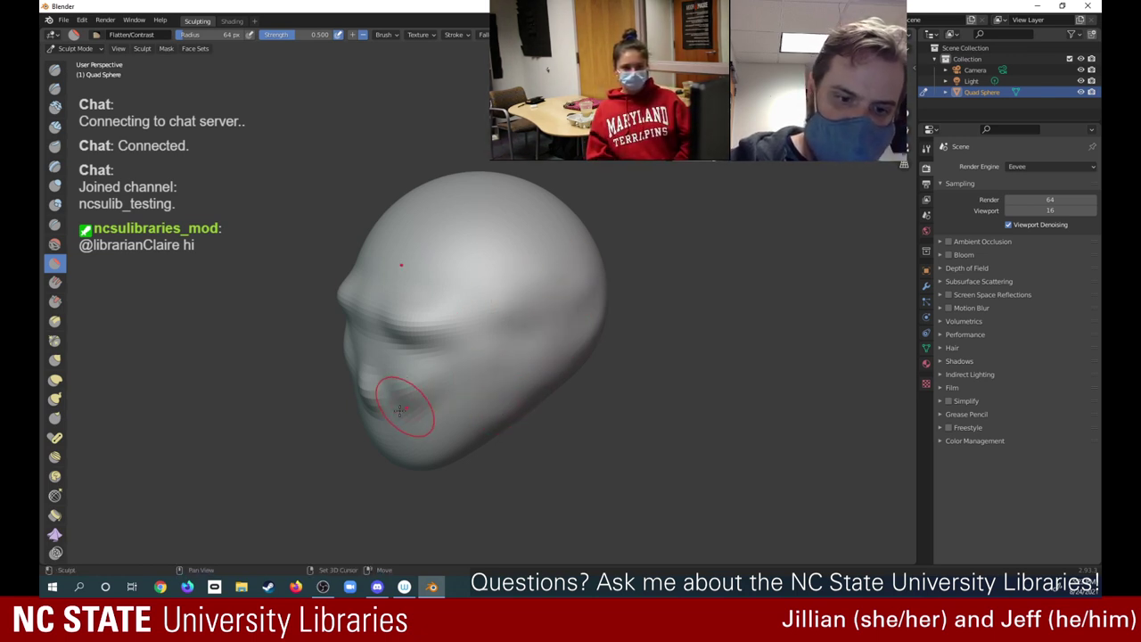
pyautogui.moveTo(415, 389)
pyautogui.mouseDown()
pyautogui.moveTo(422, 401)
pyautogui.moveTo(436, 392)
pyautogui.mouseUp()
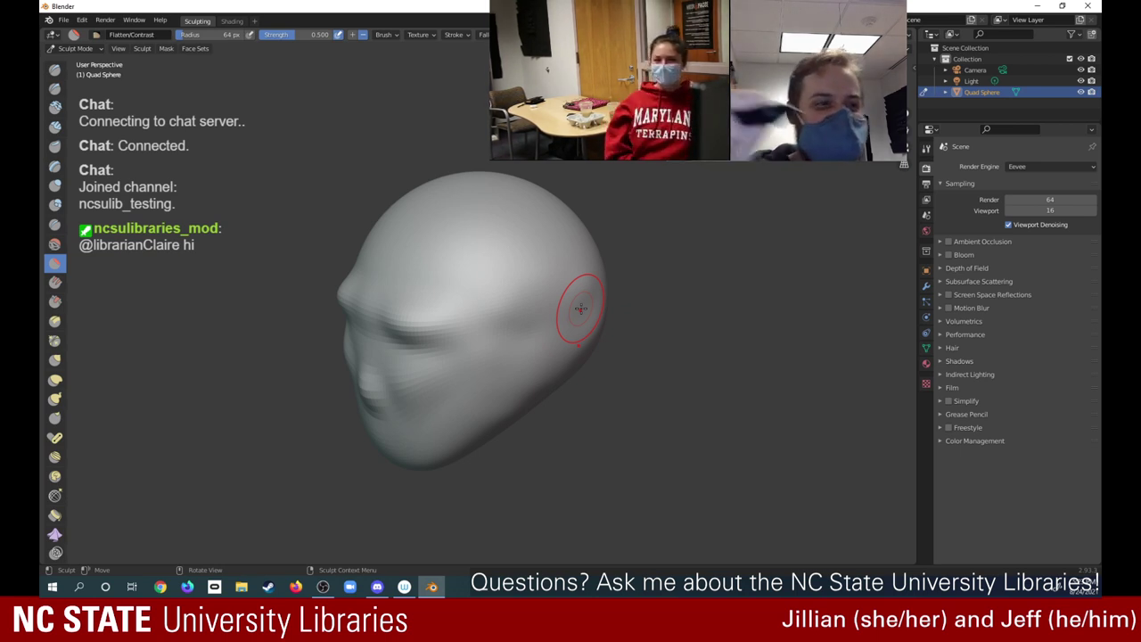
# Try to pull mirrored horns upward from the forehead with the Snake Hook brush from a three-quarter view
pyautogui.click(56, 398)
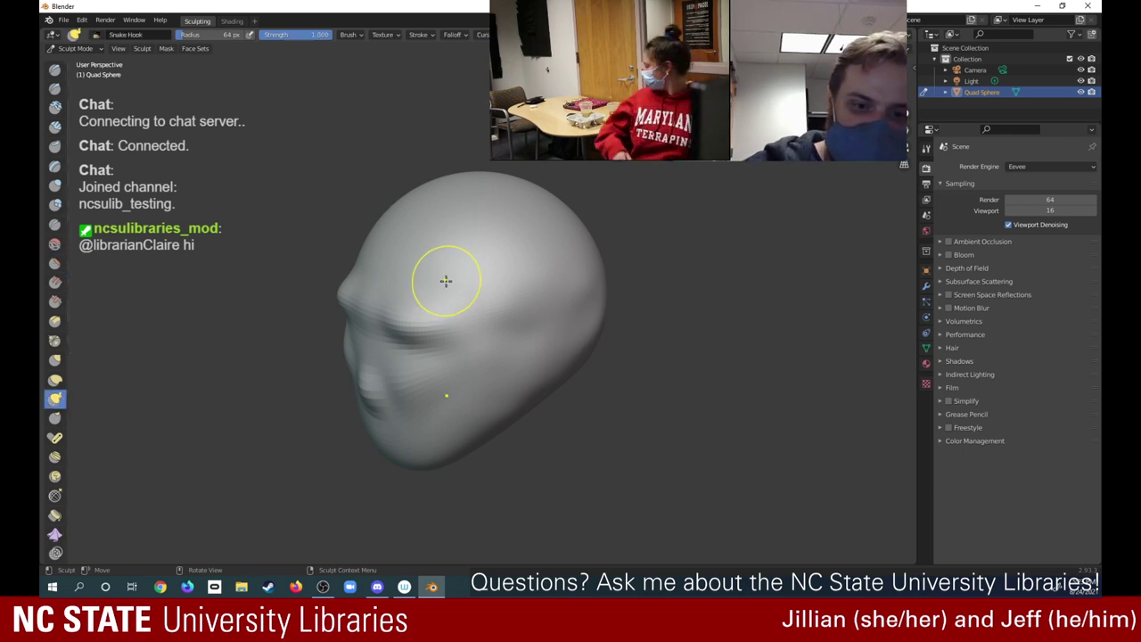
pyautogui.moveTo(421, 278); pyautogui.dragTo(423, 241)
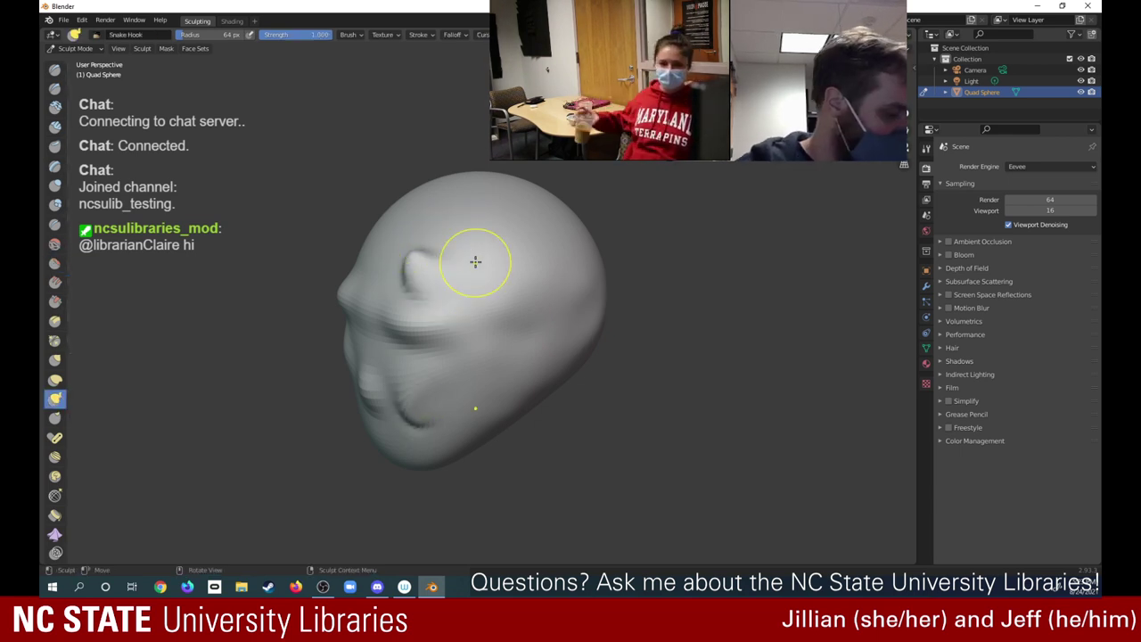
pyautogui.hotkey('ctrl', 'z')
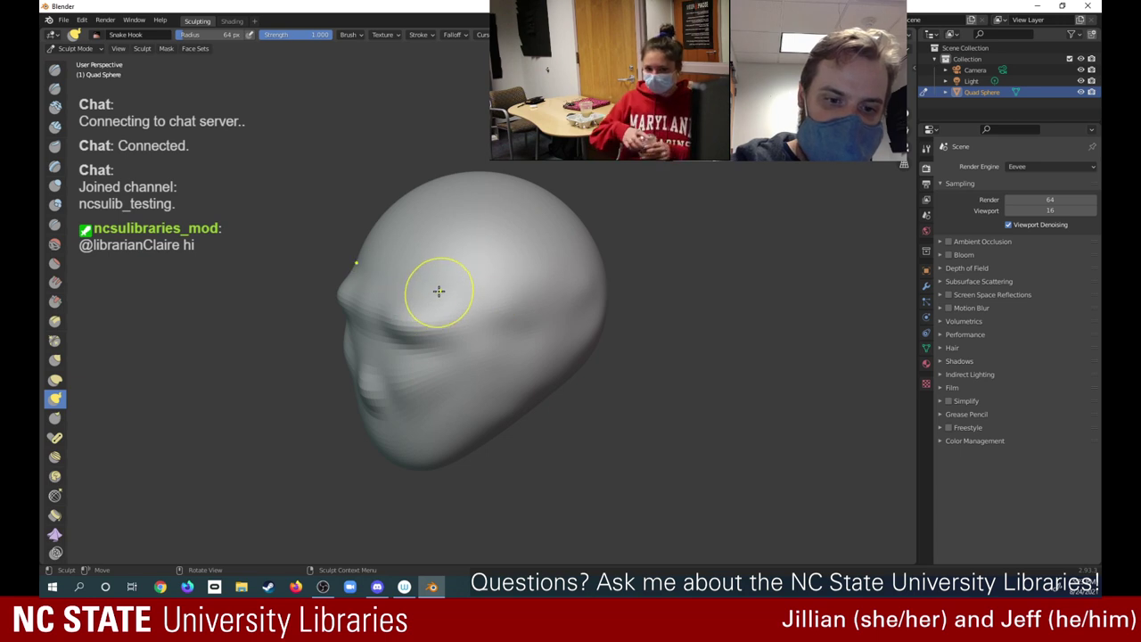
pyautogui.moveTo(437, 285); pyautogui.dragTo(406, 202)
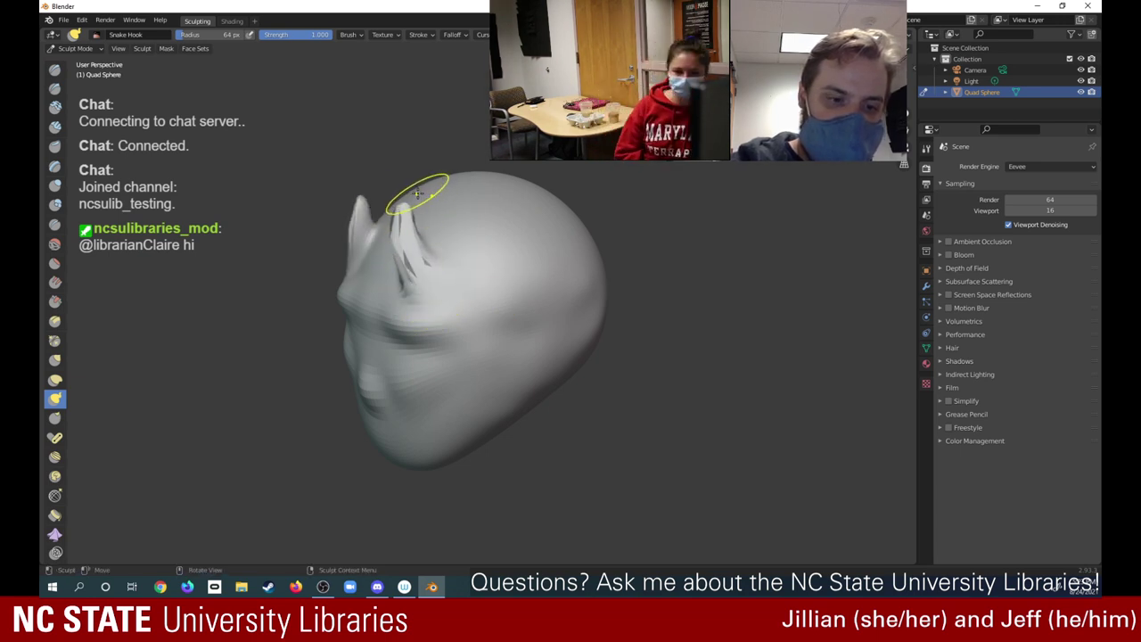
pyautogui.hotkey('ctrl', 'z')
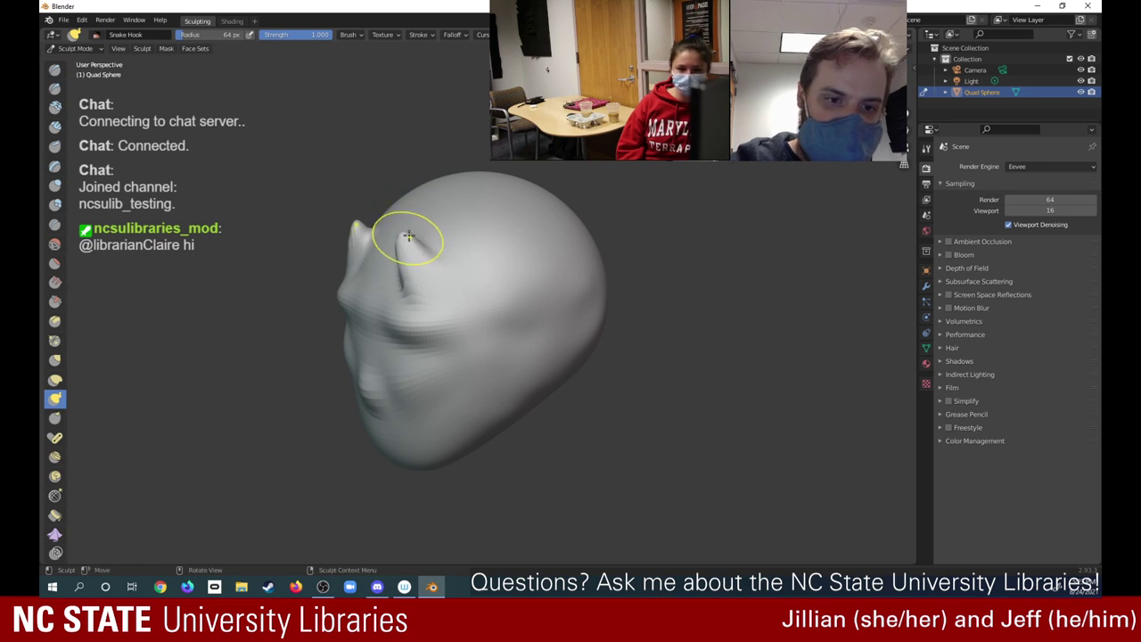
pyautogui.moveTo(404, 238); pyautogui.dragTo(407, 224)
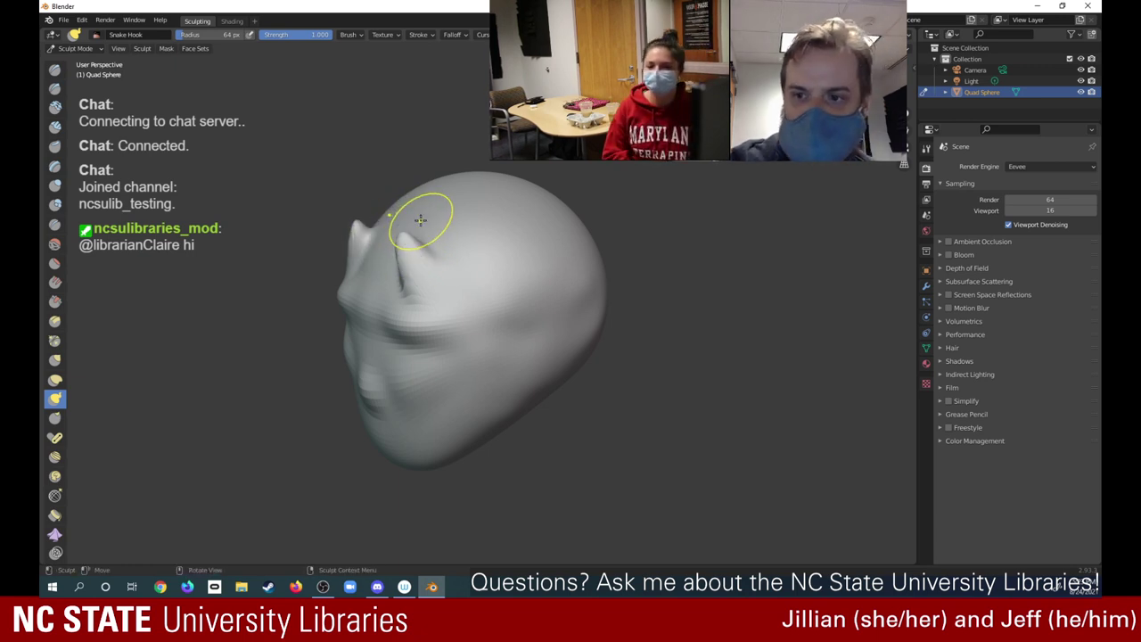
pyautogui.moveTo(419, 220)
pyautogui.mouseDown(button='middle')
pyautogui.moveTo(758, 107)
pyautogui.moveTo(955, 61)
pyautogui.mouseUp(button='middle')
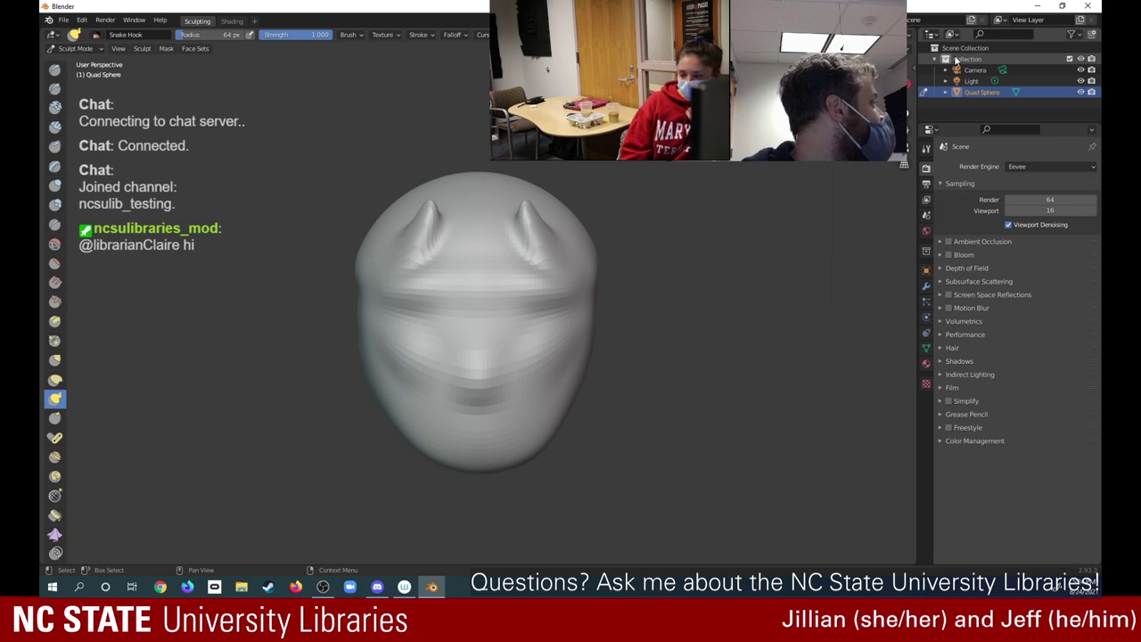
pyautogui.hotkey('ctrl', 'z')
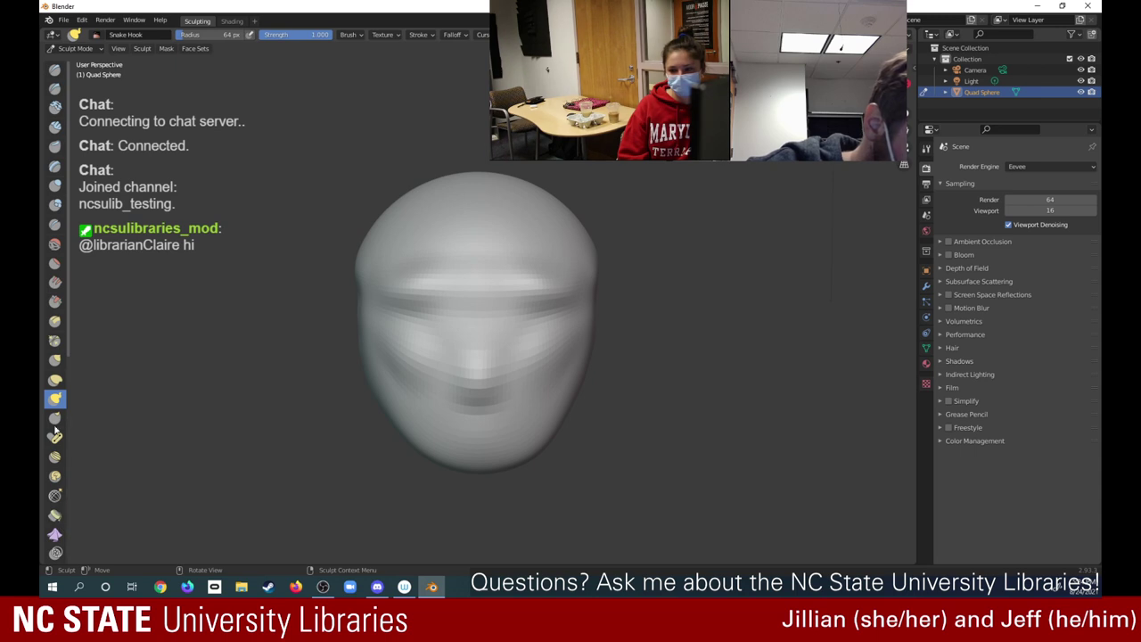
# Pull a pair of mirrored, outward-pointing horns from the upper forehead above the brows with the Snake Hook brush
pyautogui.moveTo(68, 355)
pyautogui.mouseDown()
pyautogui.moveTo(68, 557)
pyautogui.moveTo(71, 395)
pyautogui.mouseUp()
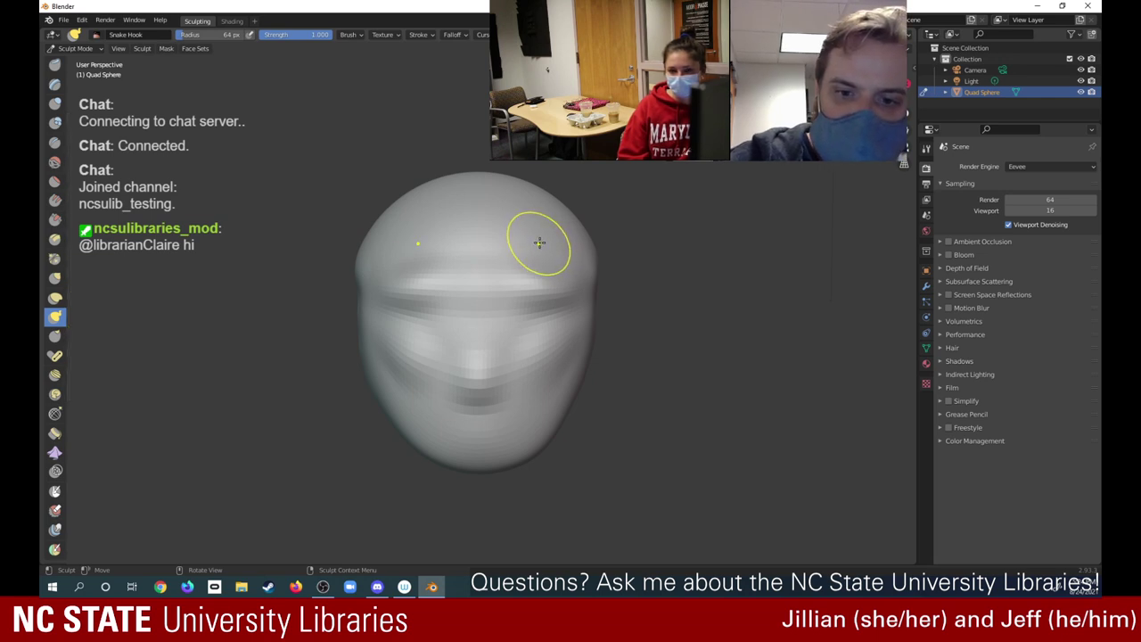
pyautogui.moveTo(477, 356); pyautogui.dragTo(562, 355, button='middle')
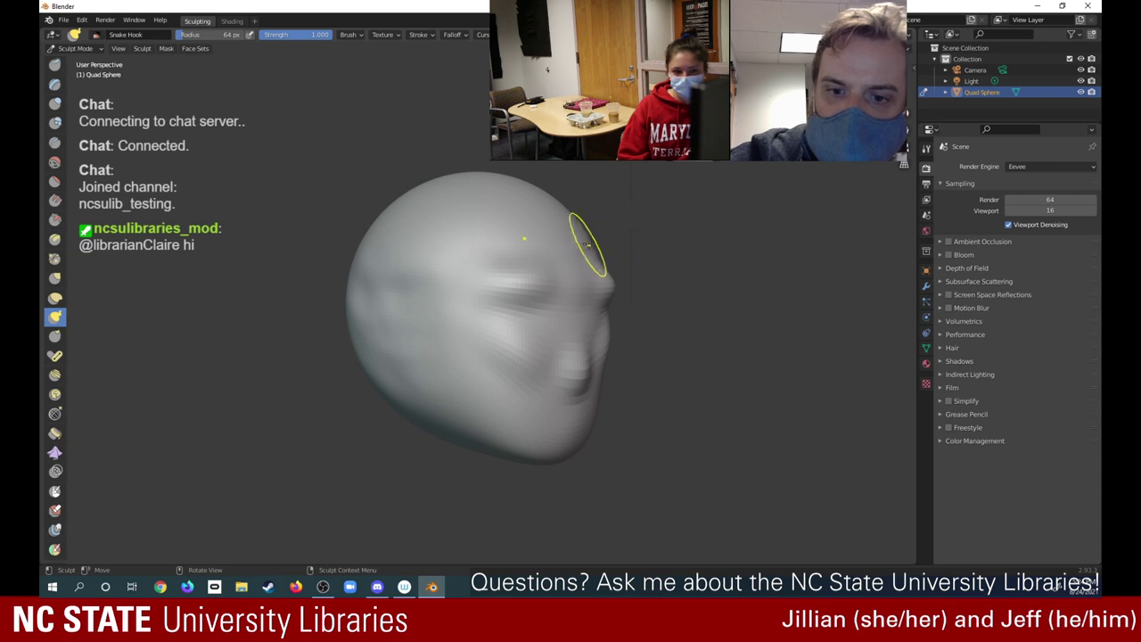
pyautogui.moveTo(588, 244); pyautogui.dragTo(624, 193)
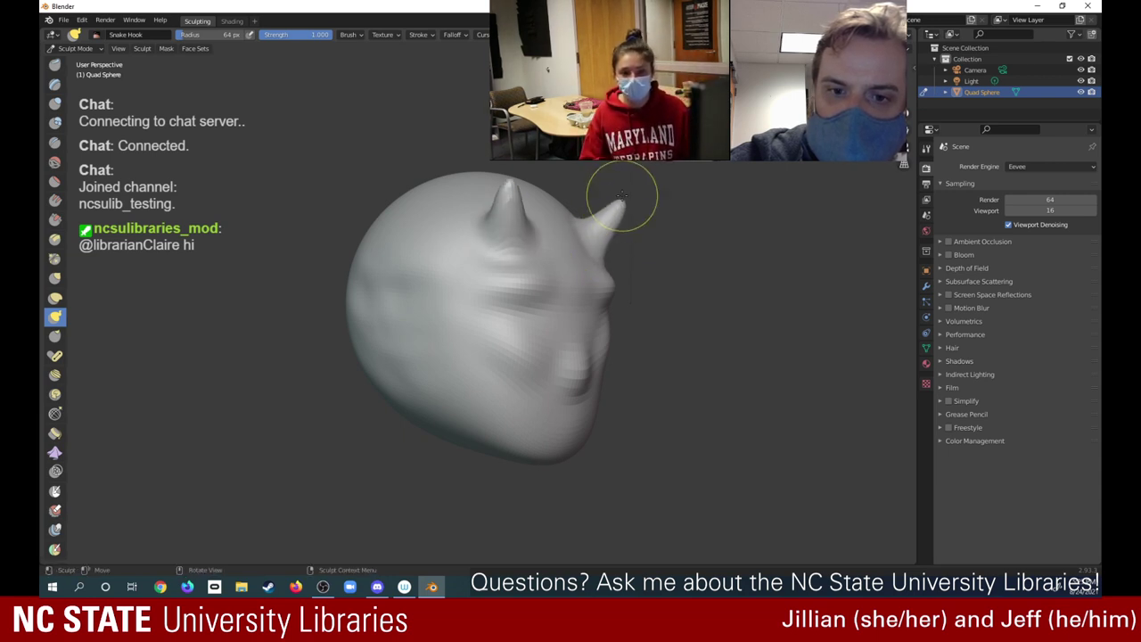
pyautogui.moveTo(631, 267); pyautogui.dragTo(560, 282, button='middle')
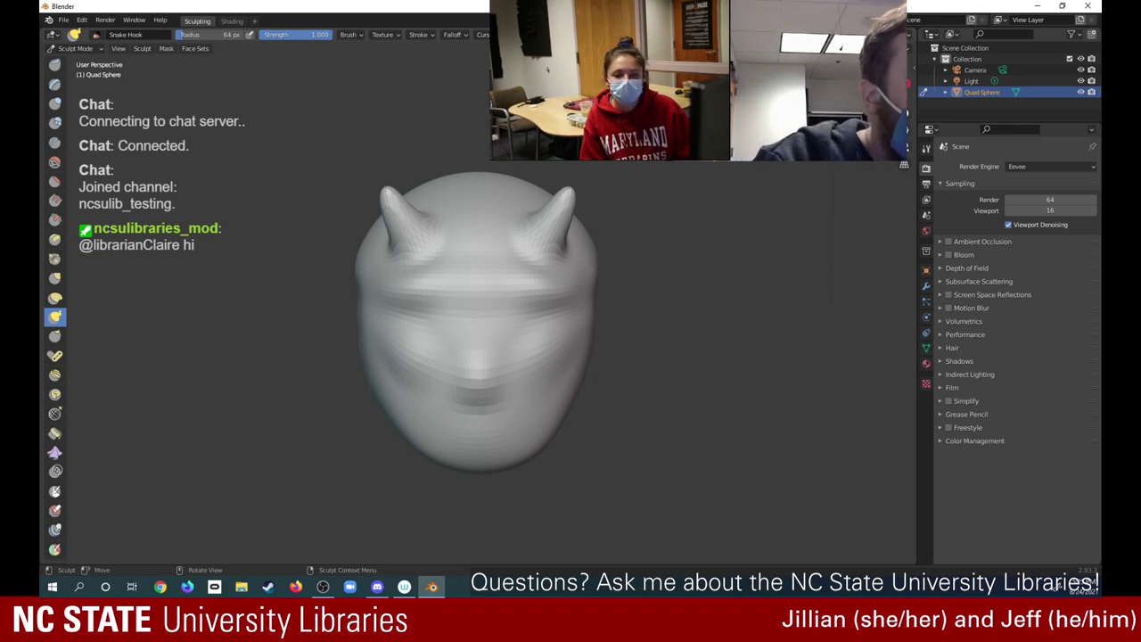
pyautogui.click(82, 20)
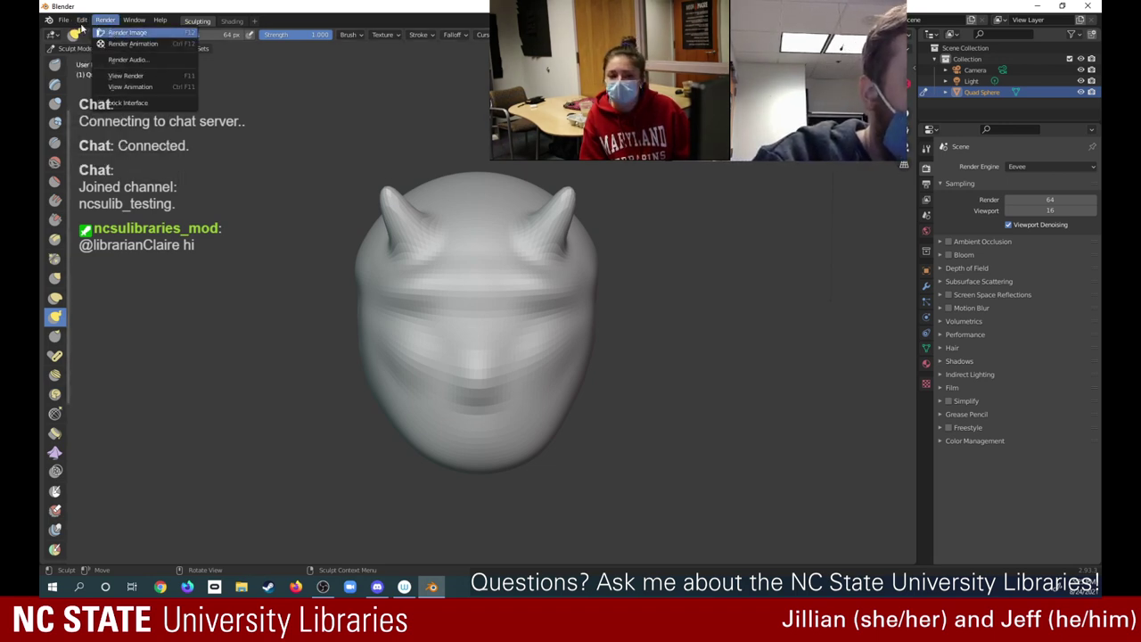
pyautogui.click(82, 20)
pyautogui.click(83, 20)
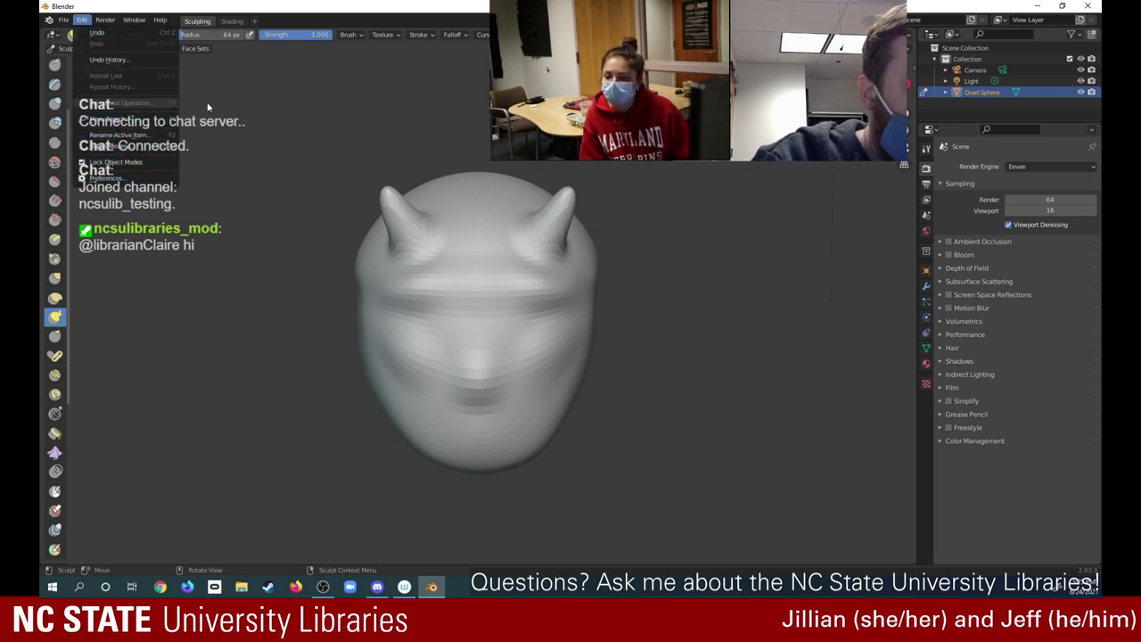
# Examine the head's mesh wireframe in Edit Mode and return to Sculpt Mode
pyautogui.click(74, 48)
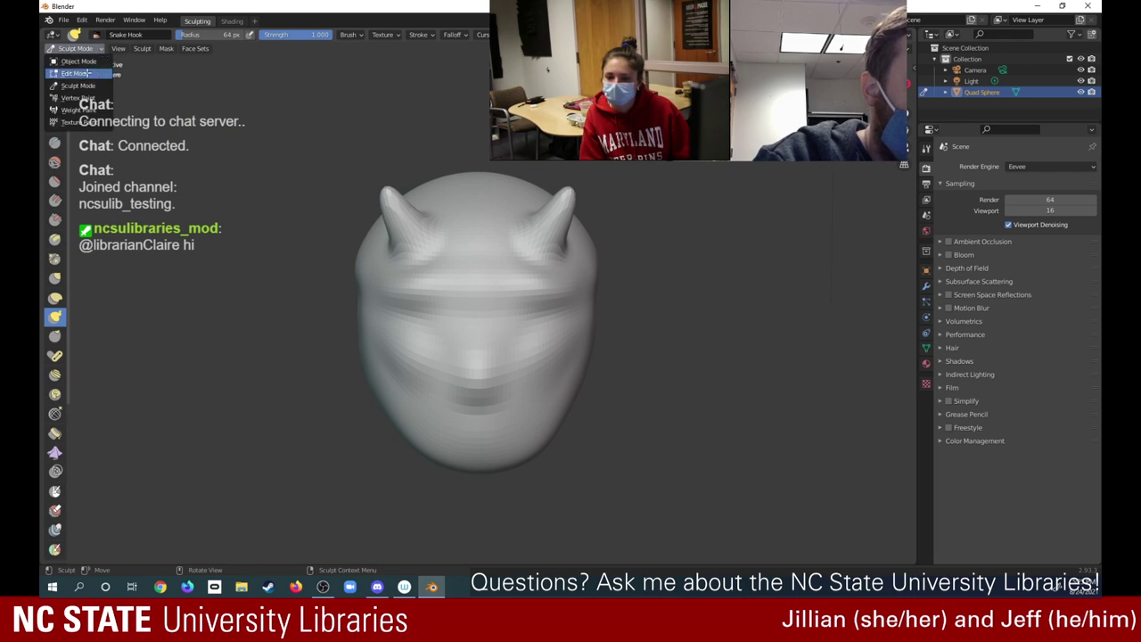
pyautogui.click(77, 73)
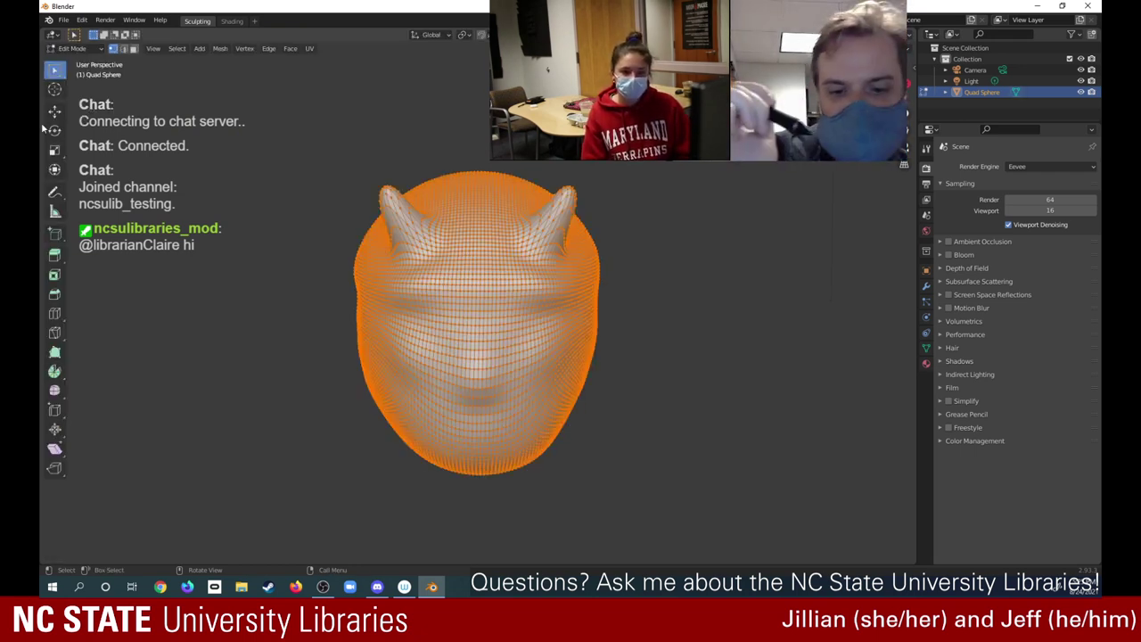
pyautogui.click(101, 49)
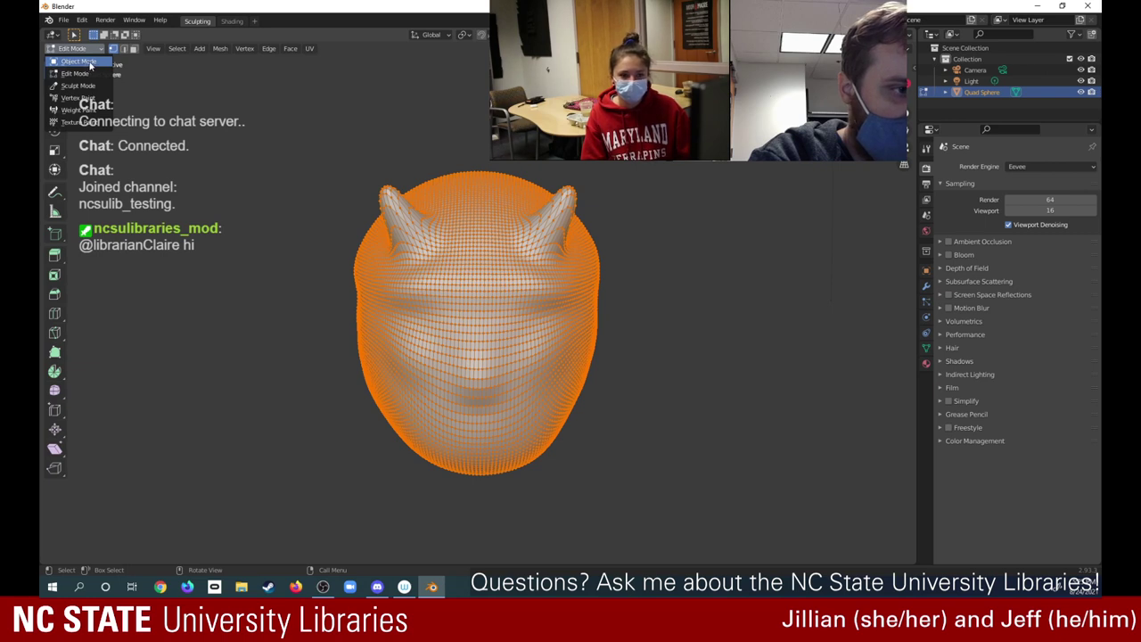
pyautogui.click(79, 85)
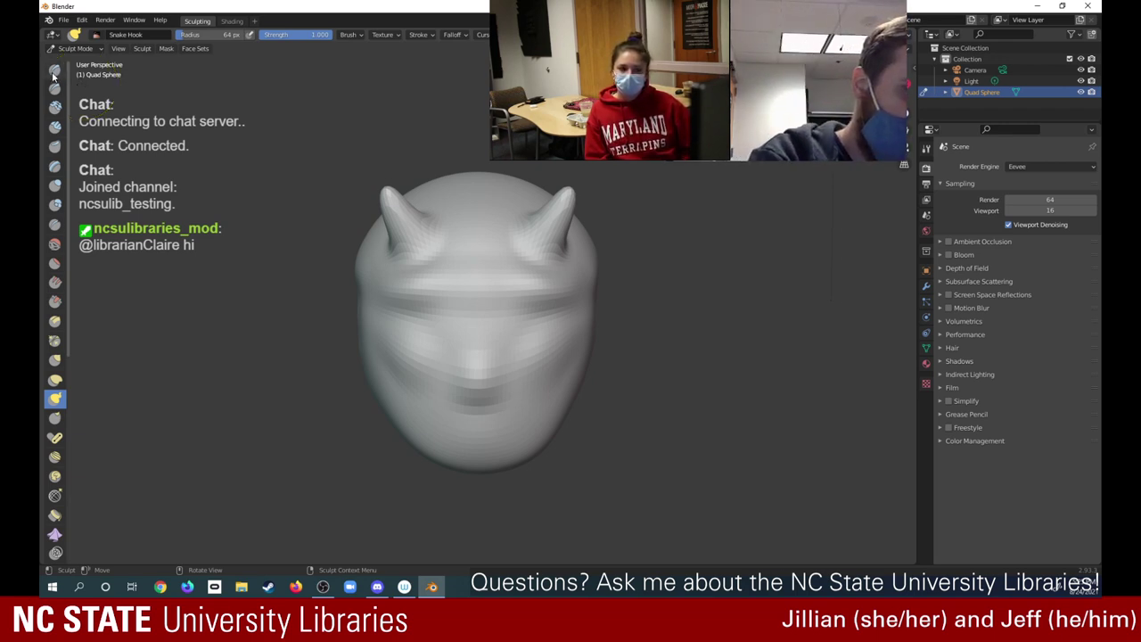
# Build up the areas under the eyes and a protruding nose on the face with the Draw brush
pyautogui.click(56, 72)
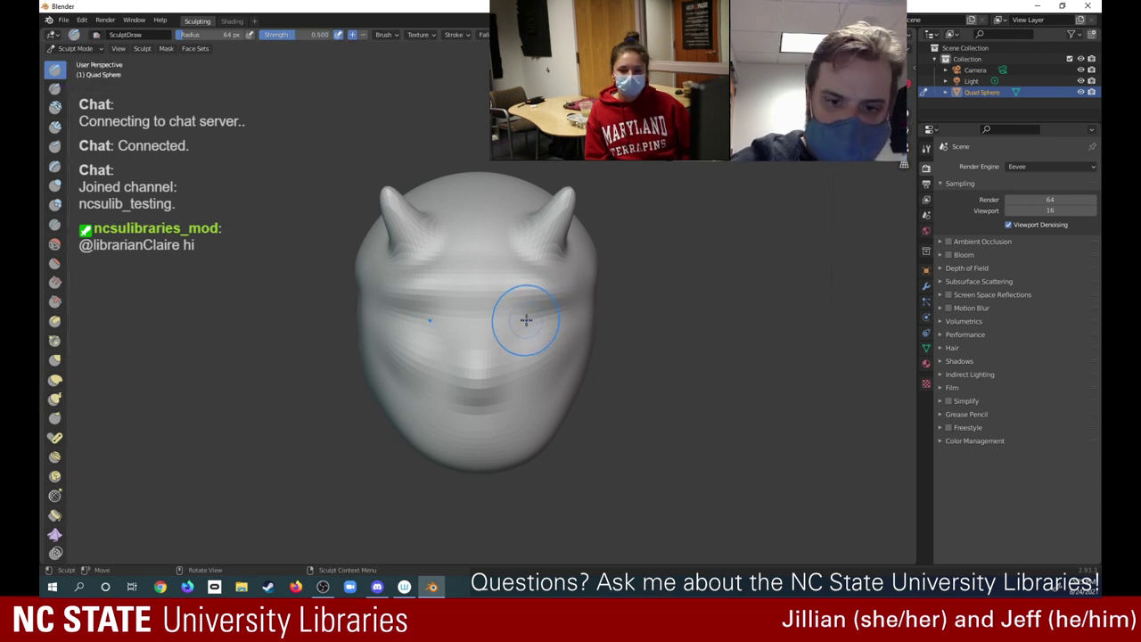
pyautogui.moveTo(541, 312)
pyautogui.mouseDown()
pyautogui.moveTo(515, 326)
pyautogui.moveTo(537, 322)
pyautogui.moveTo(415, 321)
pyautogui.moveTo(433, 300)
pyautogui.moveTo(527, 332)
pyautogui.moveTo(532, 322)
pyautogui.moveTo(484, 331)
pyautogui.moveTo(473, 368)
pyautogui.mouseUp()
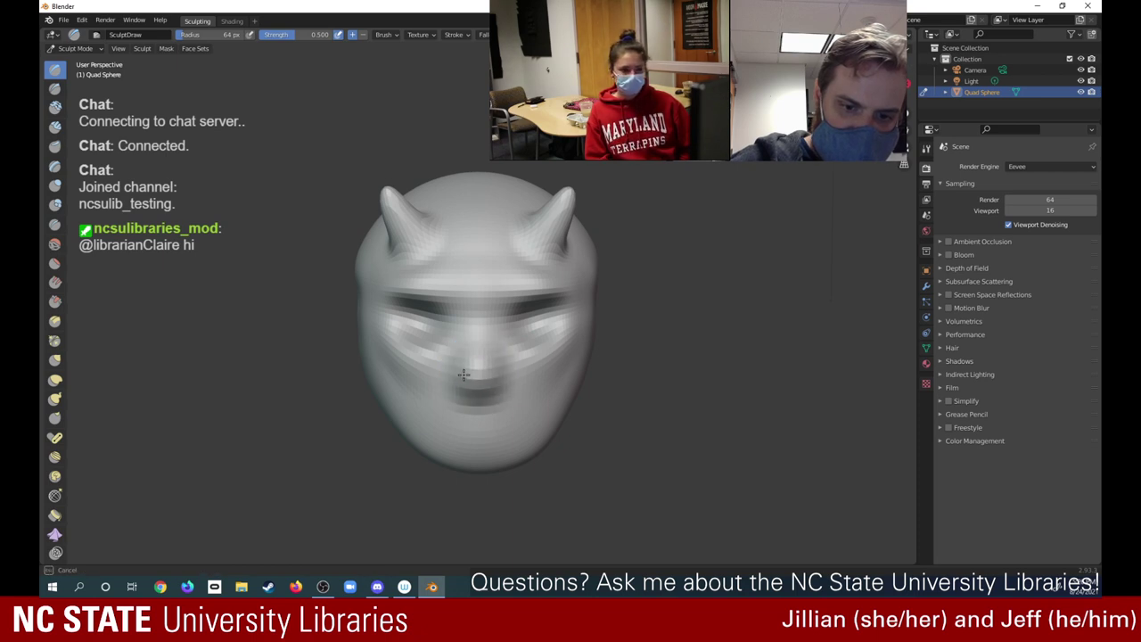
pyautogui.moveTo(489, 369)
pyautogui.mouseDown()
pyautogui.moveTo(476, 364)
pyautogui.moveTo(486, 331)
pyautogui.mouseUp()
pyautogui.moveTo(541, 313); pyautogui.dragTo(459, 312, button='middle')
pyautogui.moveTo(572, 358); pyautogui.dragTo(638, 358, button='middle')
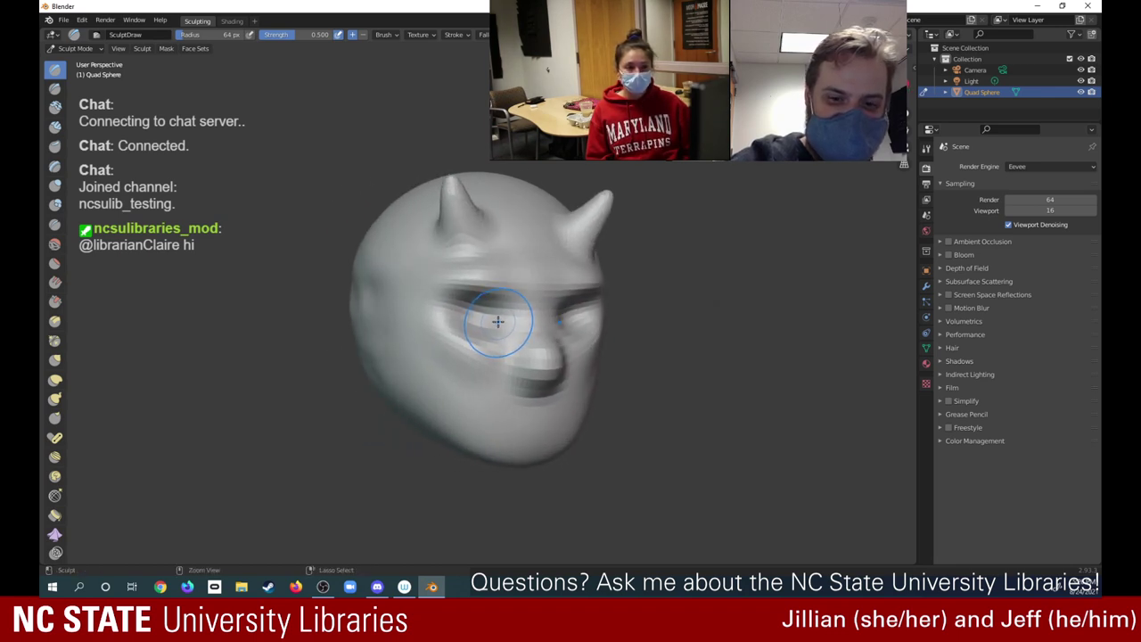
pyautogui.moveTo(498, 322); pyautogui.dragTo(493, 321)
pyautogui.moveTo(501, 319)
pyautogui.mouseDown(button='middle')
pyautogui.moveTo(385, 310)
pyautogui.moveTo(396, 325)
pyautogui.moveTo(504, 319)
pyautogui.mouseUp(button='middle')
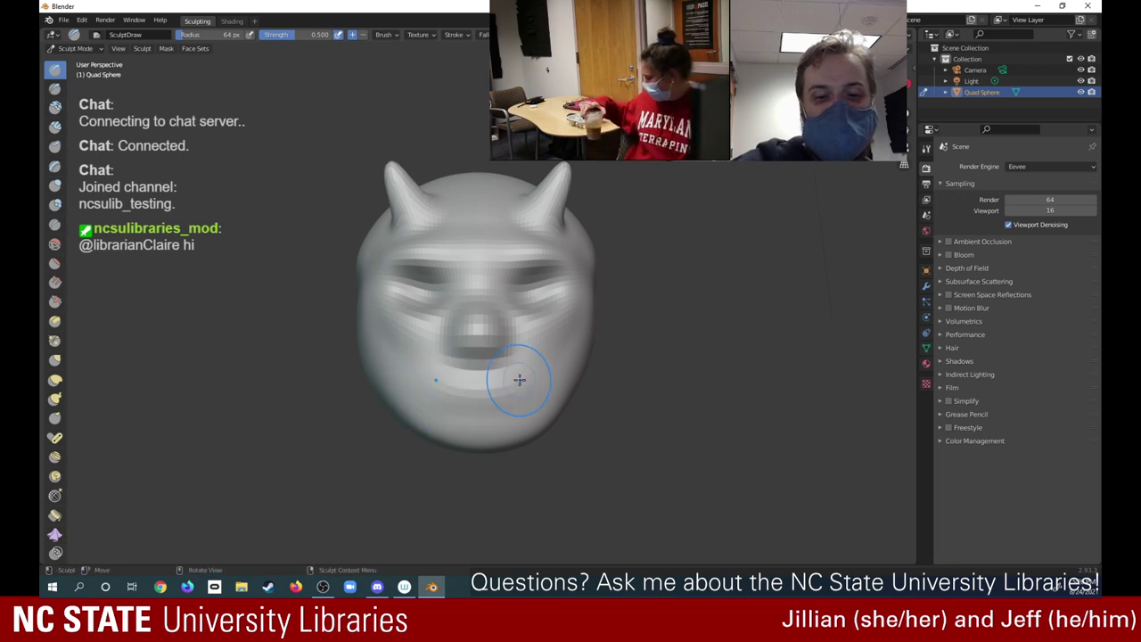
# Try to shape a mouth below the nose with the Draw brush, undoing the strokes
pyautogui.moveTo(441, 385)
pyautogui.mouseDown()
pyautogui.moveTo(428, 389)
pyautogui.moveTo(504, 395)
pyautogui.moveTo(497, 381)
pyautogui.moveTo(418, 383)
pyautogui.mouseUp()
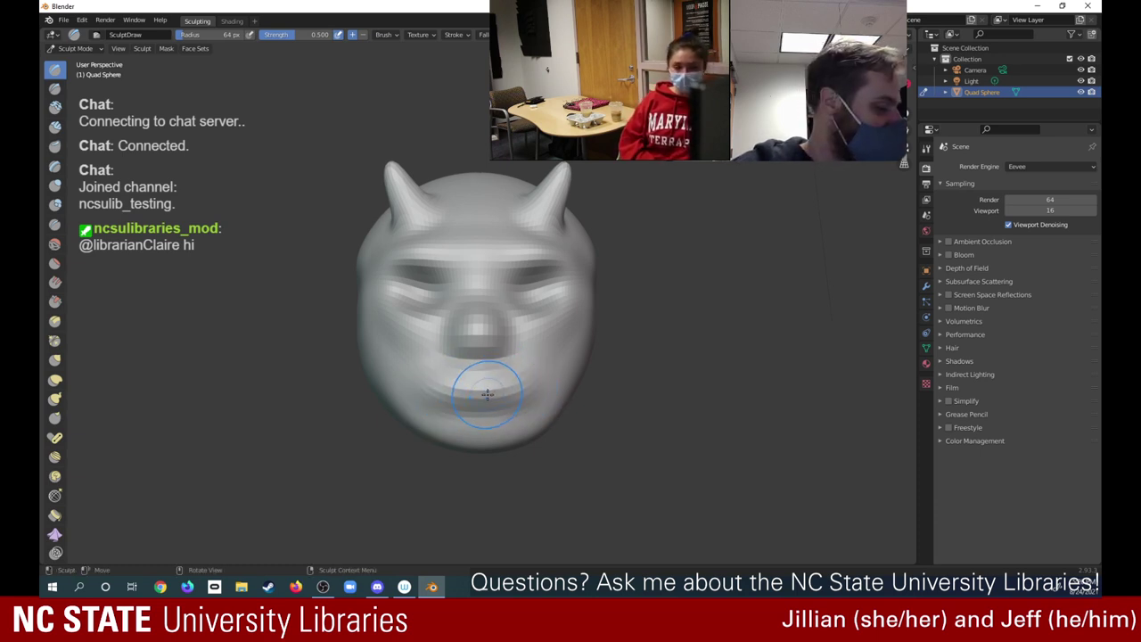
pyautogui.hotkey('ctrl', 'z')
pyautogui.hotkey('ctrl', 'z')
pyautogui.hotkey('ctrl', 'z')
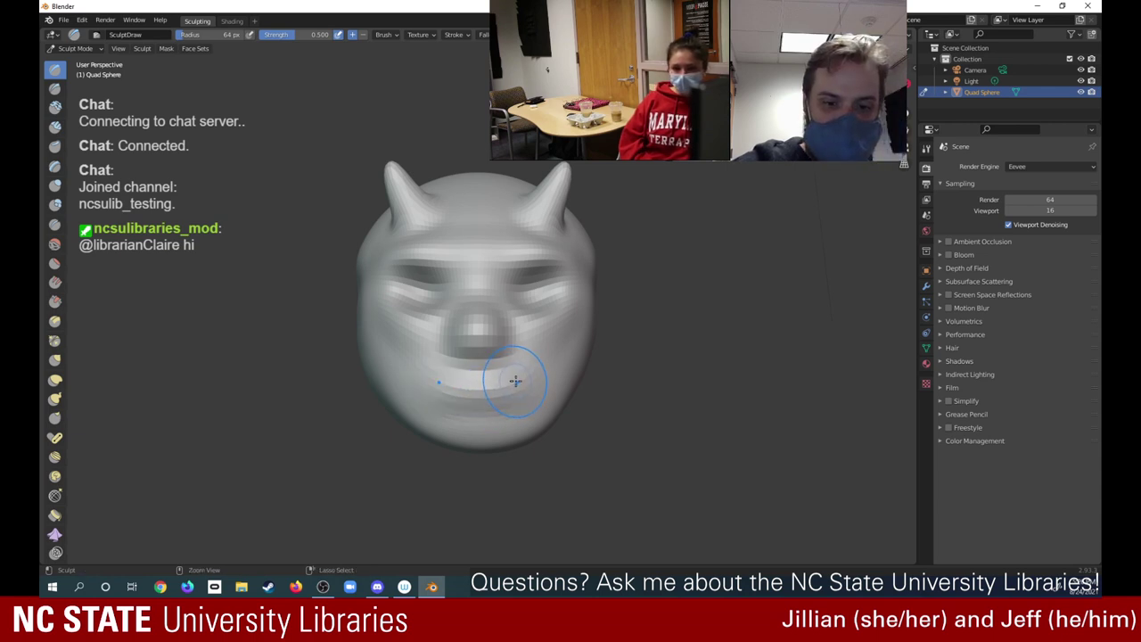
pyautogui.moveTo(516, 383); pyautogui.dragTo(521, 383)
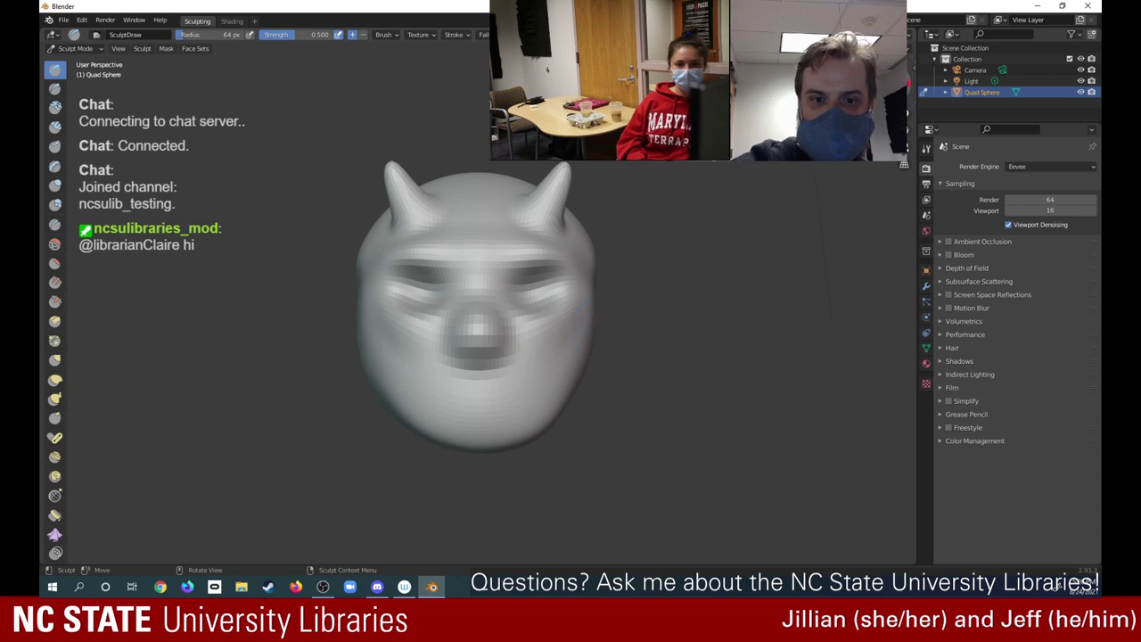
# Try to deform the underside of the chin with mirrored Elastic Deform brush strokes
pyautogui.moveTo(552, 308); pyautogui.dragTo(430, 316, button='middle')
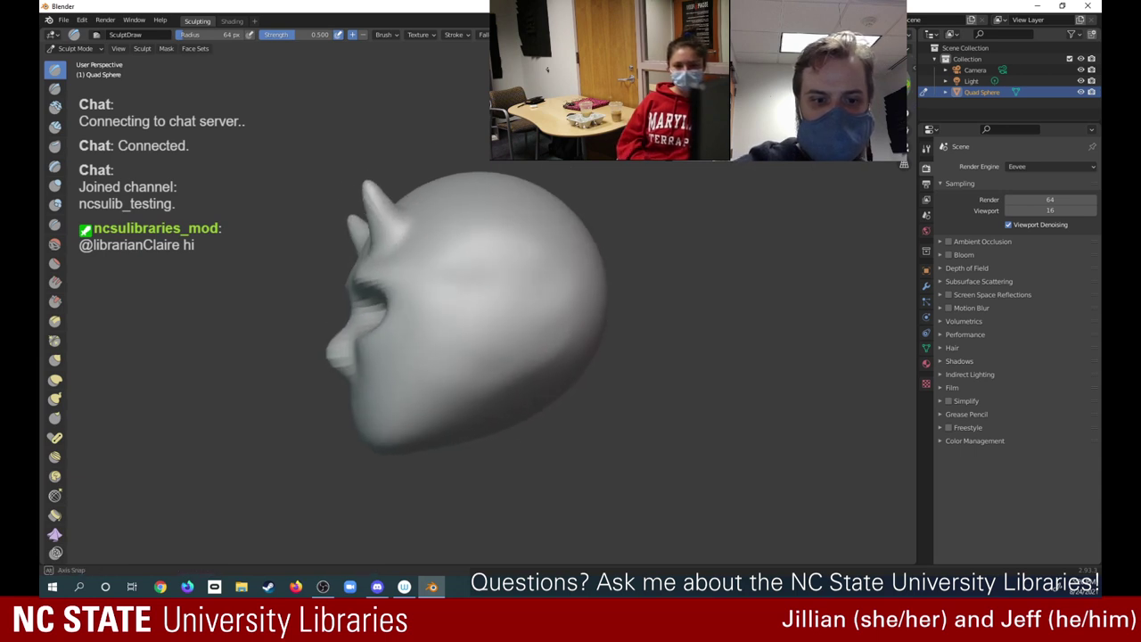
pyautogui.moveTo(422, 400); pyautogui.dragTo(530, 294, button='middle')
pyautogui.moveTo(449, 469); pyautogui.dragTo(446, 472, button='middle')
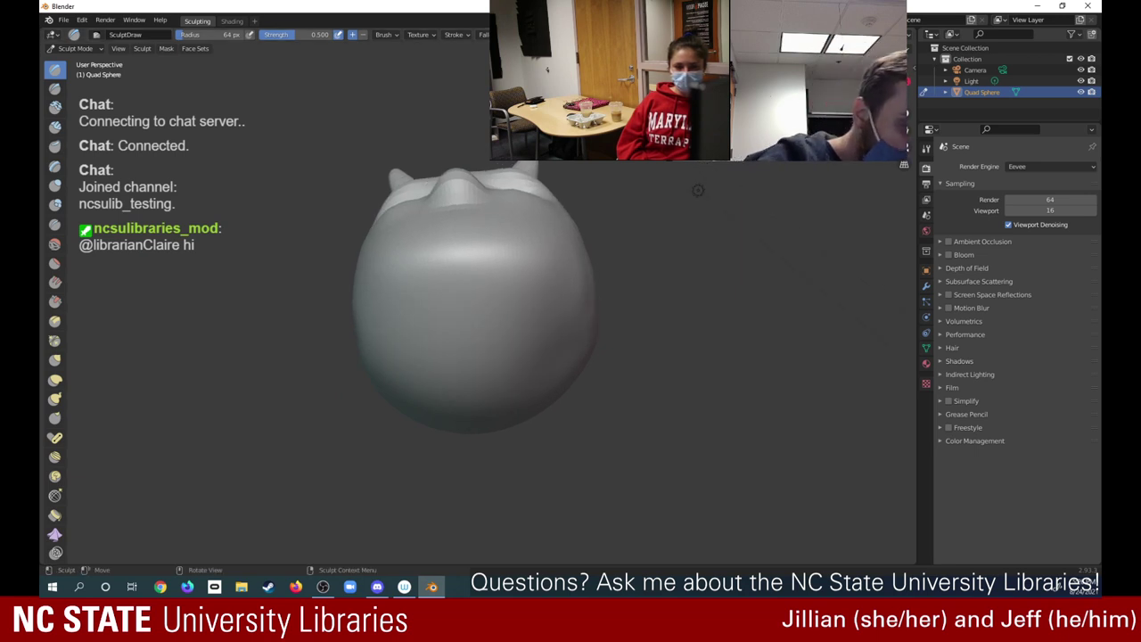
pyautogui.click(57, 381)
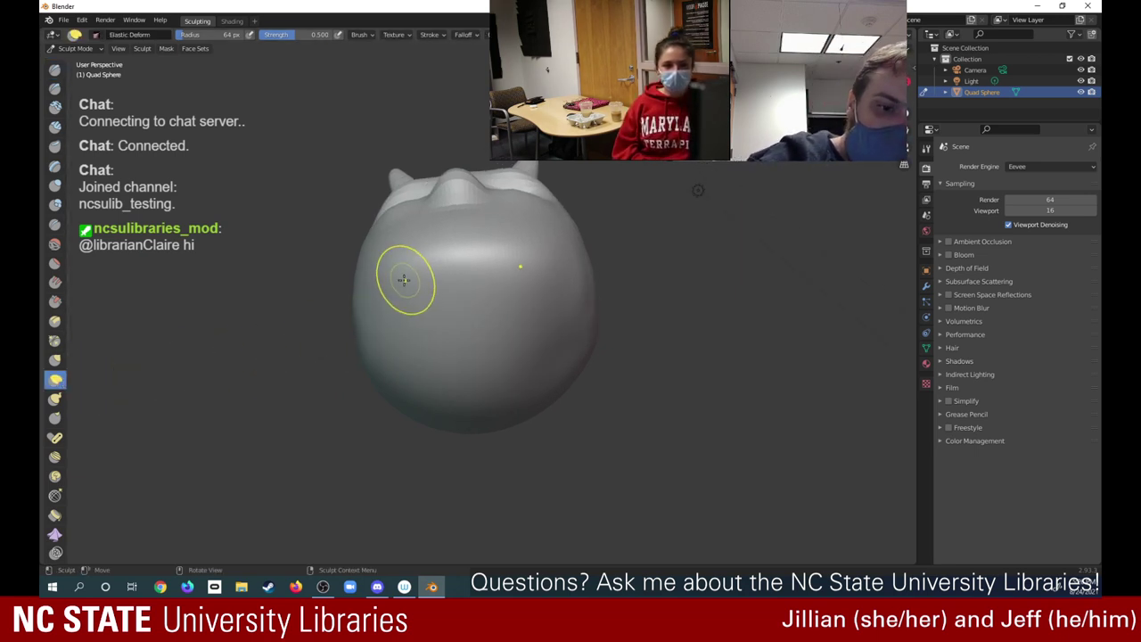
pyautogui.moveTo(395, 275)
pyautogui.mouseDown()
pyautogui.moveTo(481, 276)
pyautogui.moveTo(478, 265)
pyautogui.mouseUp()
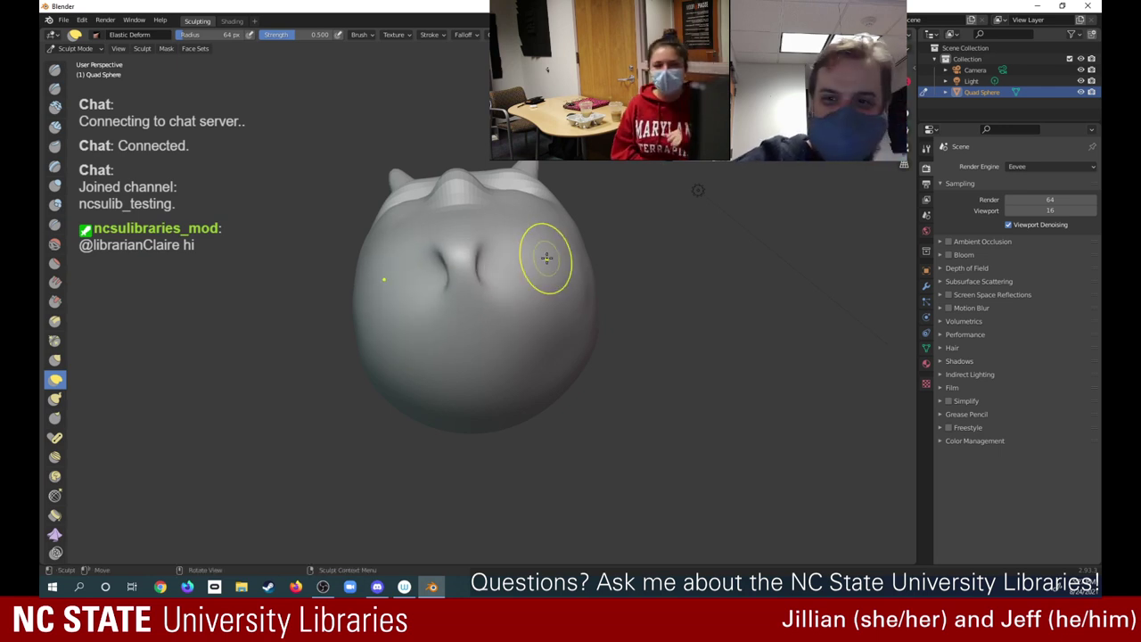
pyautogui.moveTo(546, 258)
pyautogui.mouseDown(button='middle')
pyautogui.moveTo(481, 268)
pyautogui.moveTo(553, 267)
pyautogui.mouseUp(button='middle')
pyautogui.moveTo(883, 163); pyautogui.dragTo(886, 169, button='middle')
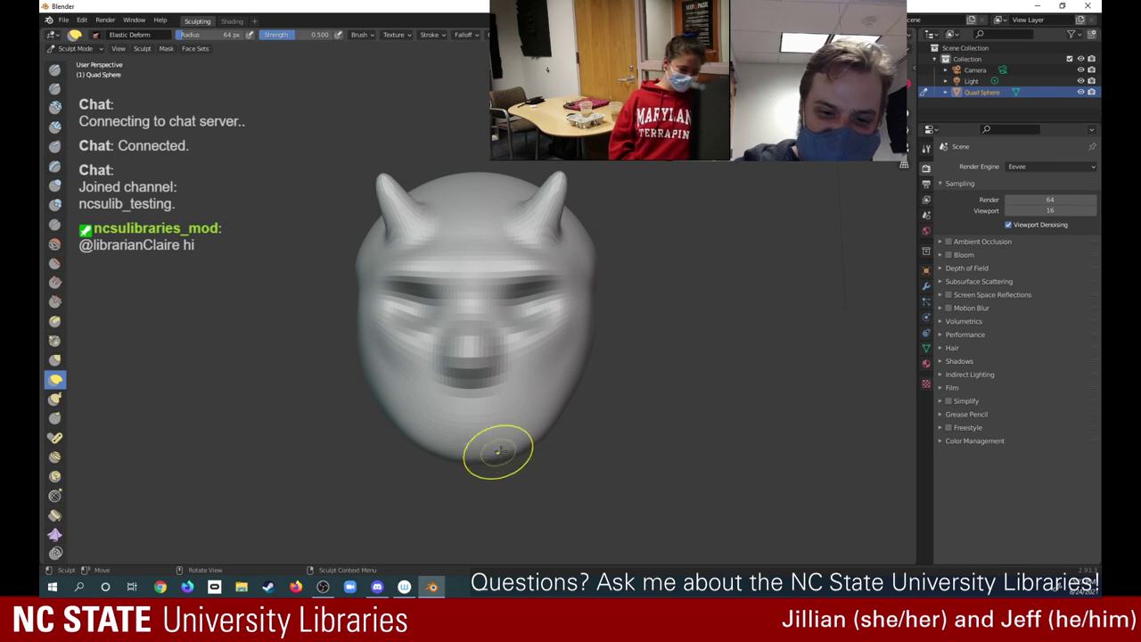
# Try to pull the chin downward and reshape the underside of the jaw with the Elastic Deform brush
pyautogui.moveTo(514, 452)
pyautogui.mouseDown()
pyautogui.moveTo(515, 474)
pyautogui.moveTo(436, 467)
pyautogui.moveTo(511, 479)
pyautogui.moveTo(437, 472)
pyautogui.moveTo(409, 445)
pyautogui.moveTo(525, 461)
pyautogui.moveTo(479, 487)
pyautogui.moveTo(492, 478)
pyautogui.mouseUp()
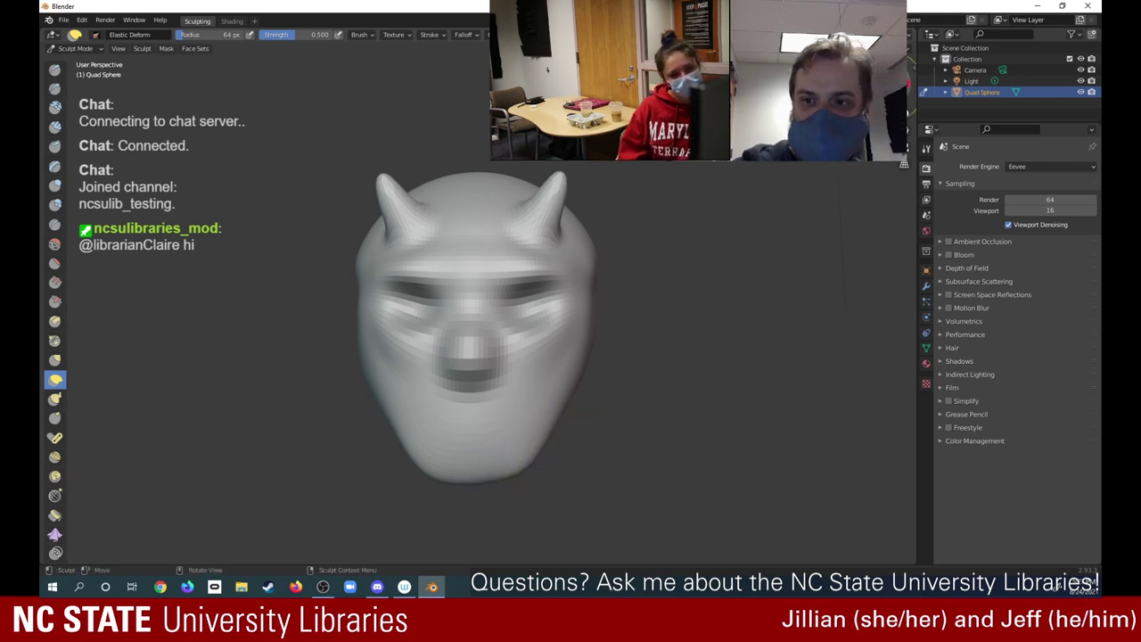
pyautogui.moveTo(677, 374); pyautogui.dragTo(552, 385, button='middle')
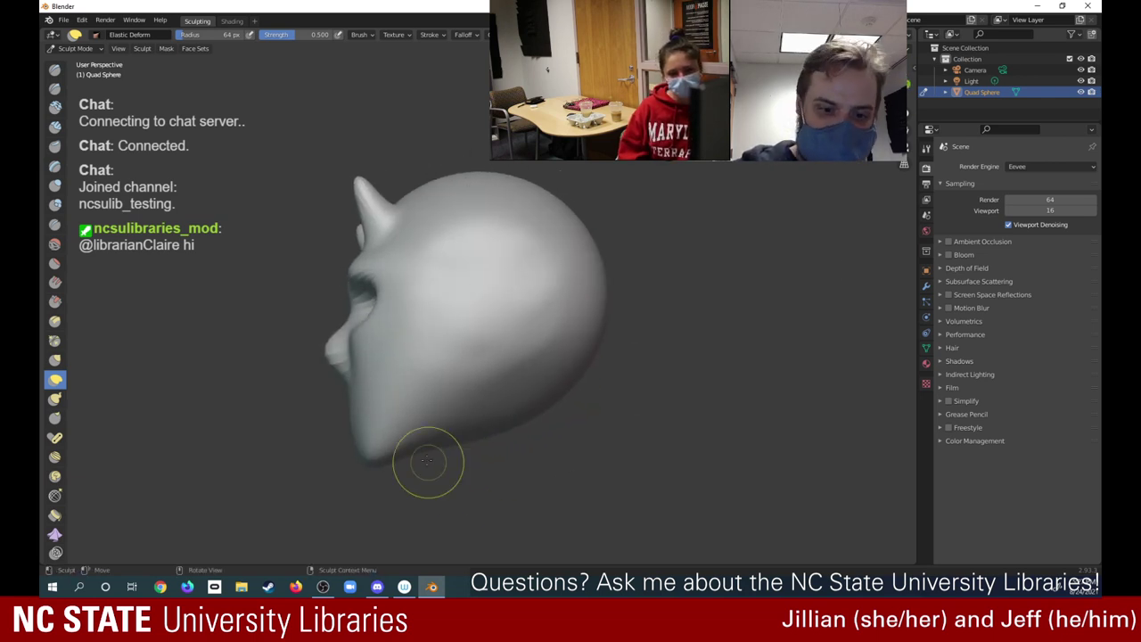
pyautogui.moveTo(413, 460)
pyautogui.mouseDown()
pyautogui.moveTo(427, 451)
pyautogui.moveTo(432, 466)
pyautogui.mouseUp()
pyautogui.moveTo(432, 466)
pyautogui.mouseDown()
pyautogui.moveTo(431, 414)
pyautogui.moveTo(439, 429)
pyautogui.mouseUp()
pyautogui.moveTo(858, 109); pyautogui.dragTo(980, 78)
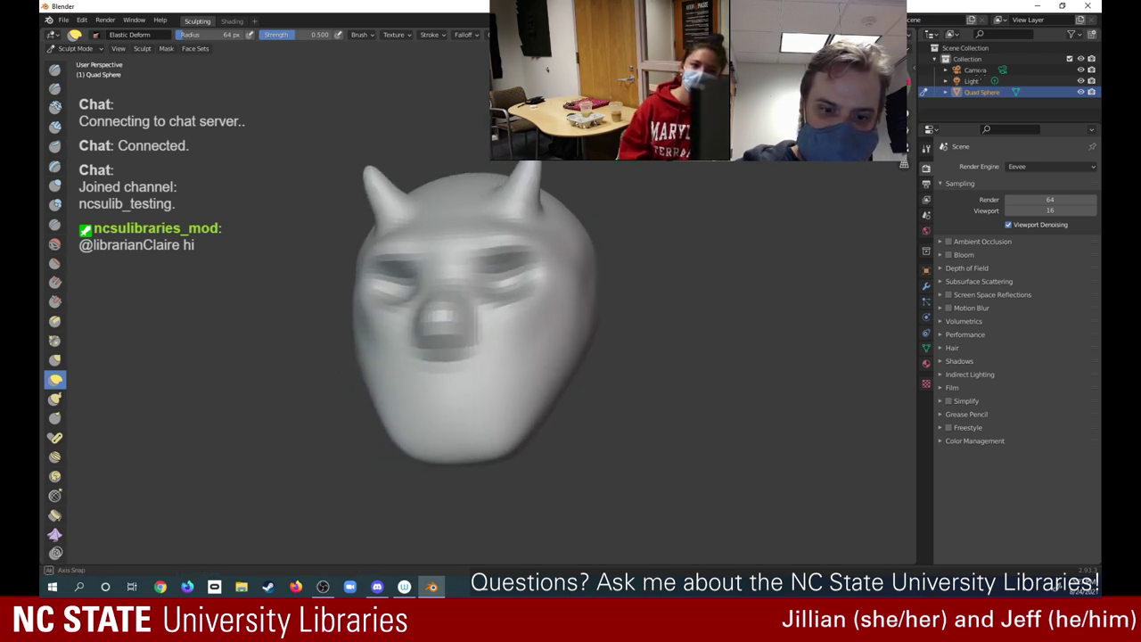
pyautogui.moveTo(544, 395); pyautogui.dragTo(393, 440, button='middle')
pyautogui.moveTo(380, 463)
pyautogui.mouseDown()
pyautogui.moveTo(394, 472)
pyautogui.moveTo(363, 459)
pyautogui.moveTo(369, 441)
pyautogui.mouseUp()
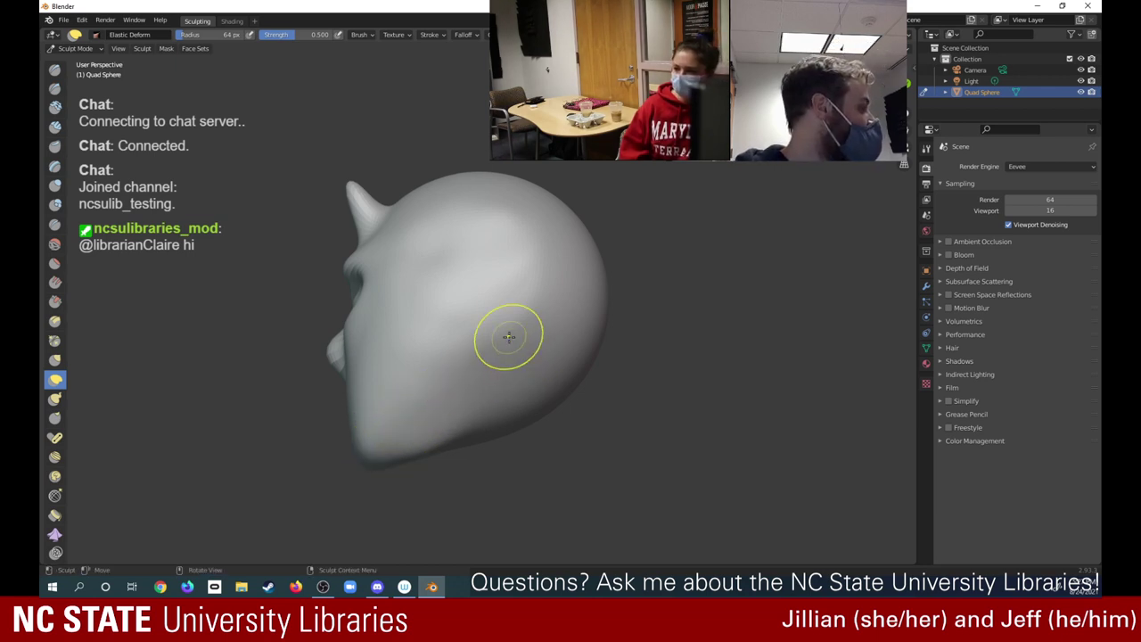
# Try to narrow and lengthen the lower edge of the chin with further Elastic Deform strokes
pyautogui.moveTo(869, 89); pyautogui.dragTo(977, 91)
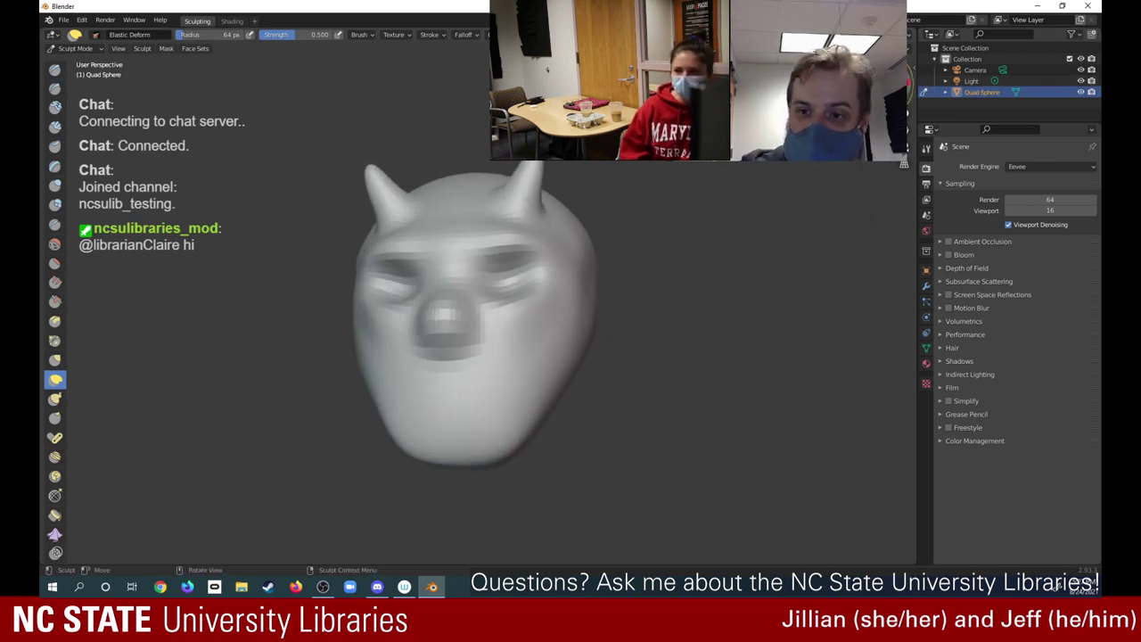
pyautogui.moveTo(860, 94)
pyautogui.mouseDown()
pyautogui.moveTo(992, 101)
pyautogui.moveTo(984, 97)
pyautogui.mouseUp()
pyautogui.moveTo(863, 93); pyautogui.dragTo(904, 93)
pyautogui.moveTo(550, 452)
pyautogui.mouseDown()
pyautogui.moveTo(510, 481)
pyautogui.moveTo(526, 449)
pyautogui.mouseUp()
pyautogui.moveTo(523, 444); pyautogui.dragTo(501, 451)
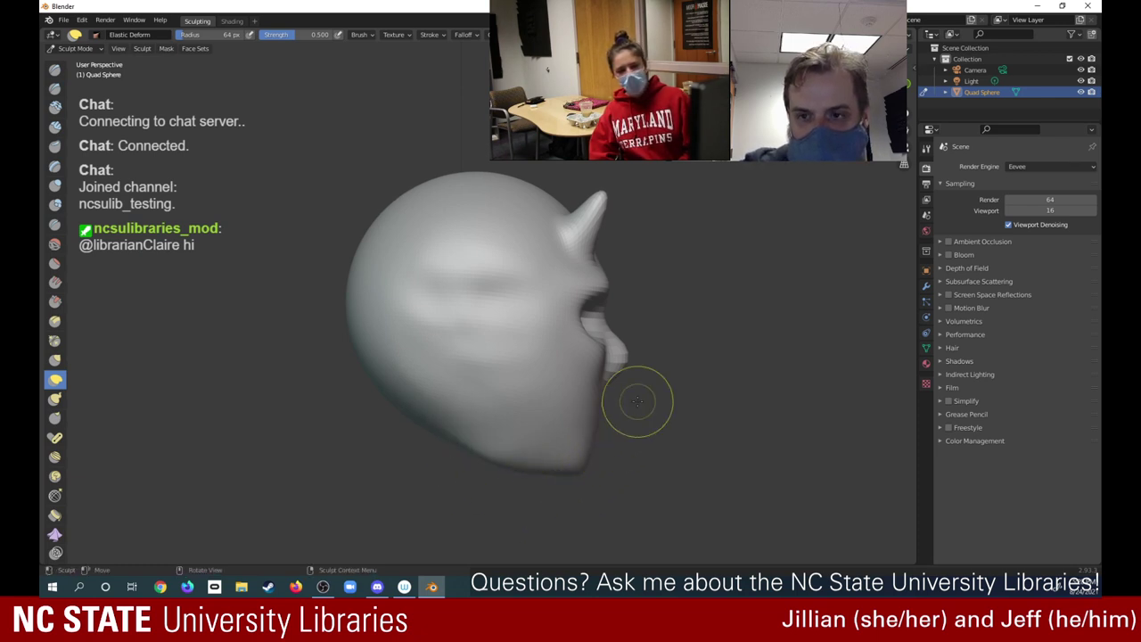
pyautogui.moveTo(606, 390); pyautogui.dragTo(468, 388, button='middle')
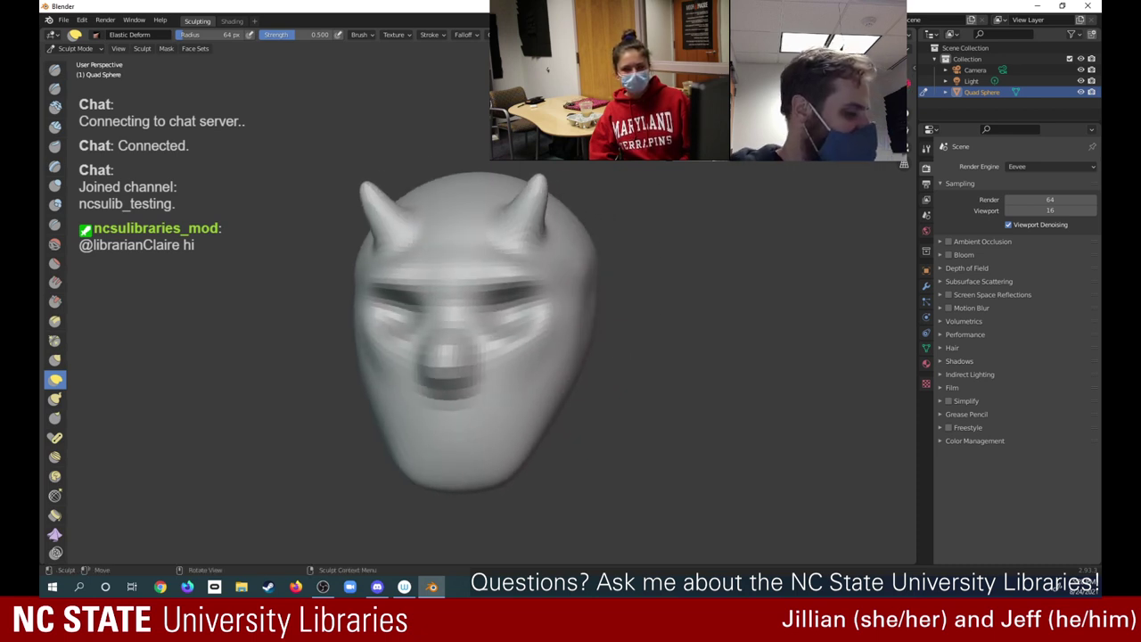
# Undo the Elastic Deform strokes on the chin and jaw
pyautogui.press('ctrl')
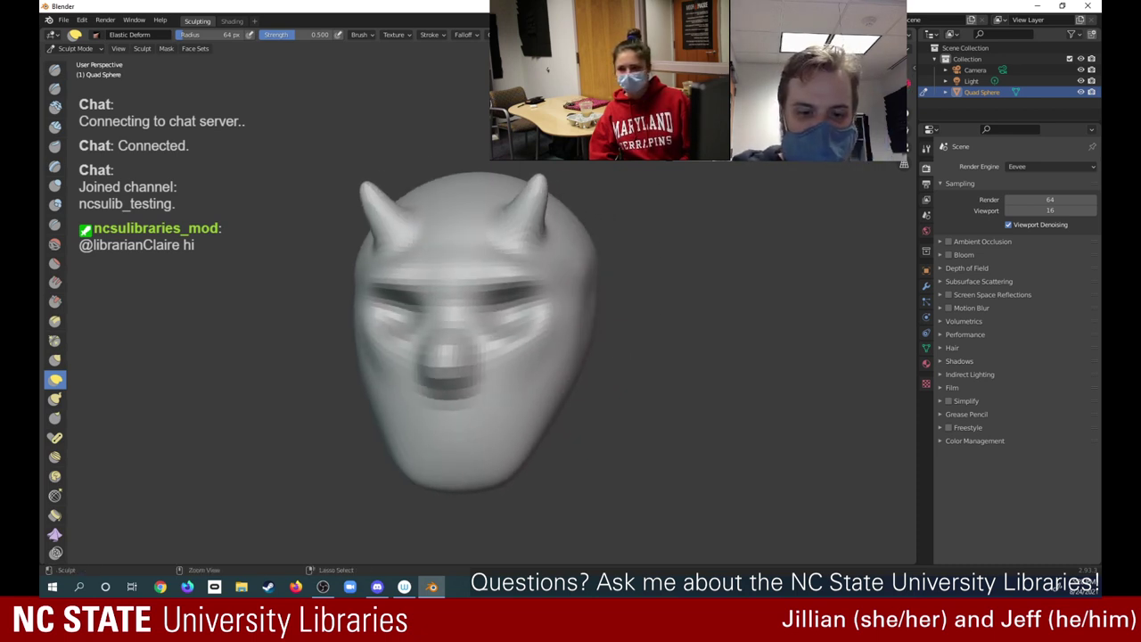
pyautogui.hotkey('ctrl', 'z')
pyautogui.hotkey('ctrl', 'z')
pyautogui.hotkey('ctrl', 'z')
pyautogui.hotkey('ctrl', 'z')
pyautogui.hotkey('ctrl', 'z')
pyautogui.hotkey('ctrl', 'z')
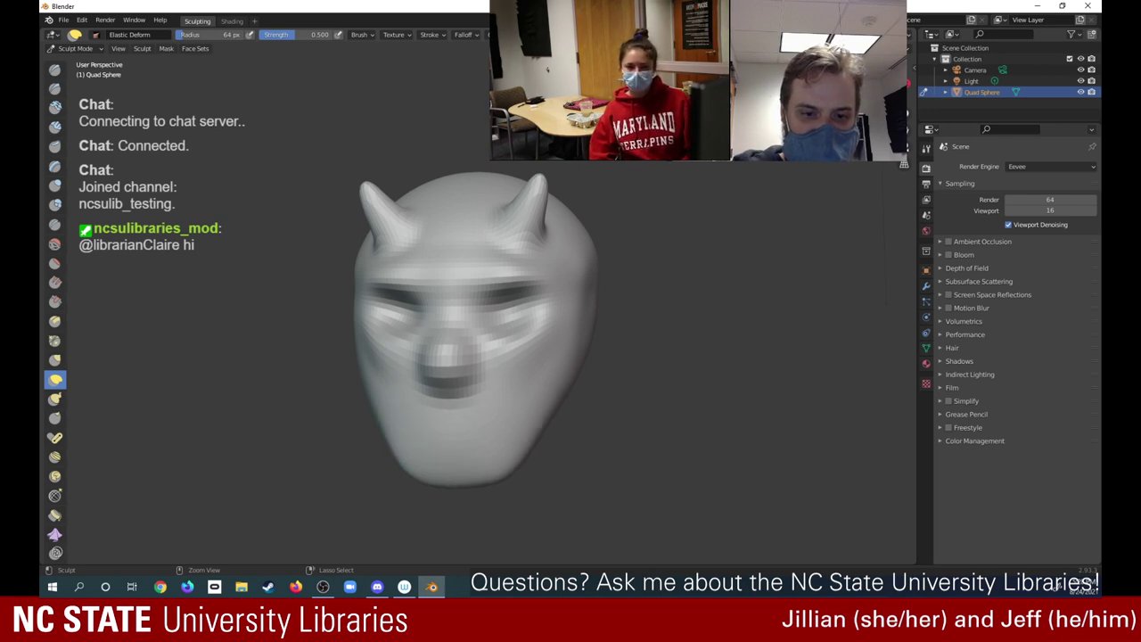
pyautogui.hotkey('ctrl', 'z')
pyautogui.hotkey('ctrl', 'z')
pyautogui.hotkey('ctrl', 'z')
pyautogui.hotkey('ctrl', 'z')
pyautogui.hotkey('ctrl', 'z')
pyautogui.hotkey('ctrl', 'z')
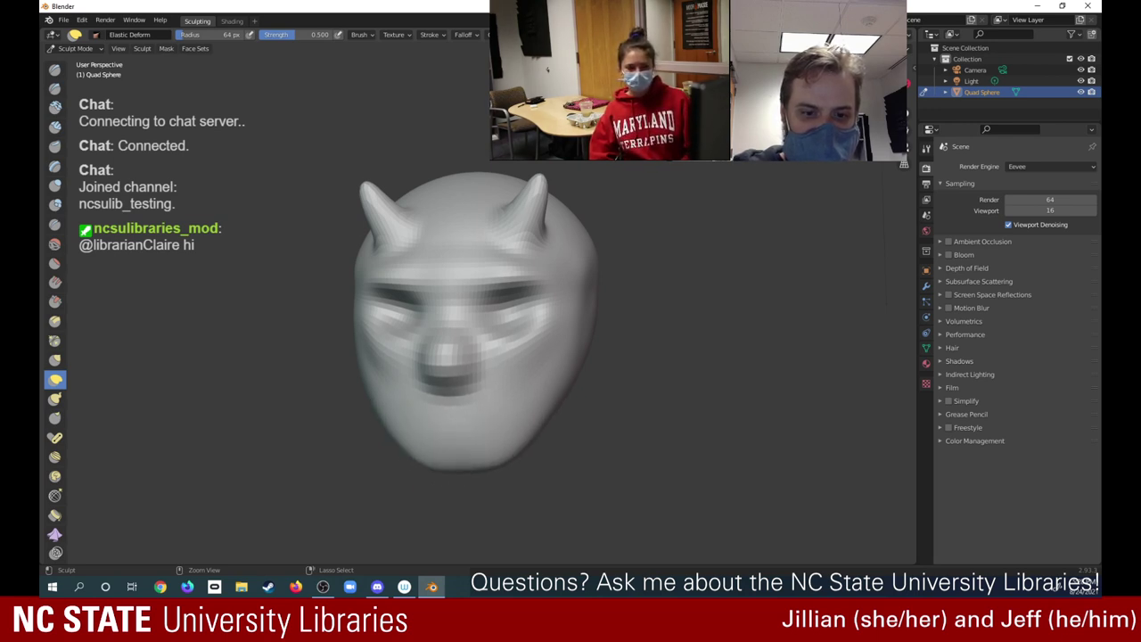
pyautogui.hotkey('ctrl', 'z')
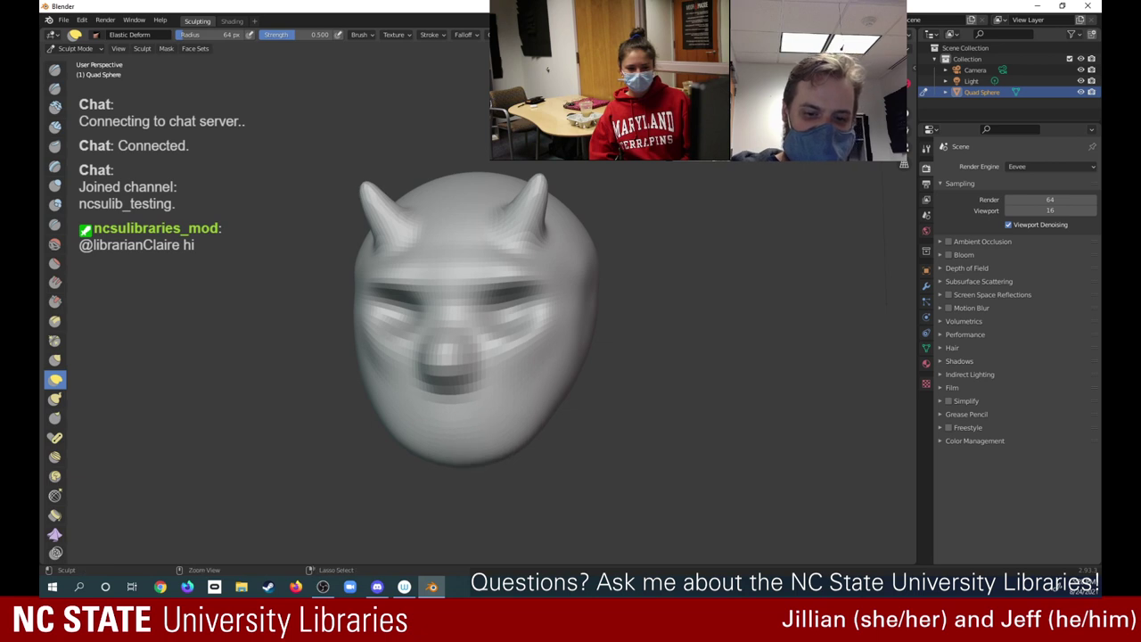
# Form an upper and a lower lip below the nose with the Draw Sharp brush
pyautogui.moveTo(500, 321); pyautogui.dragTo(330, 323, button='middle')
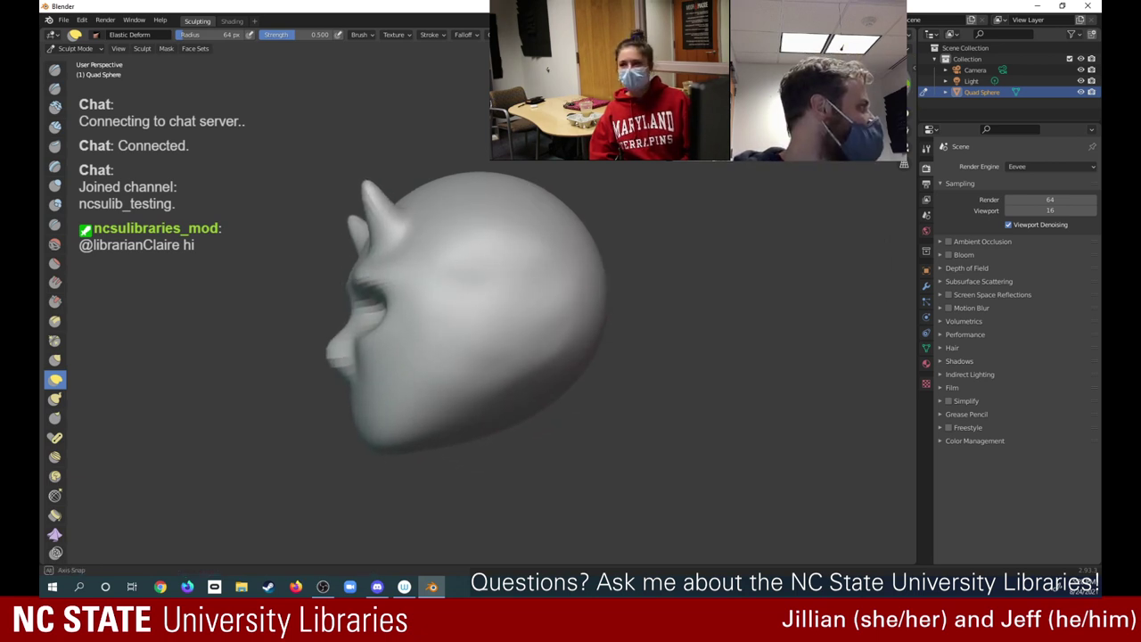
pyautogui.moveTo(395, 352); pyautogui.dragTo(475, 356, button='middle')
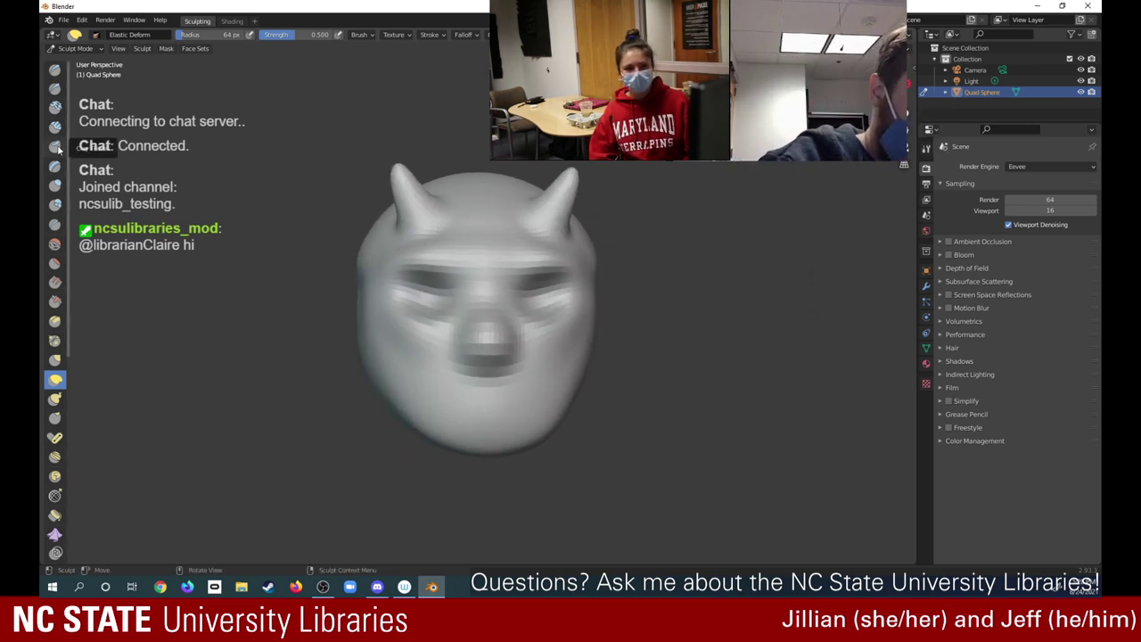
pyautogui.click(55, 88)
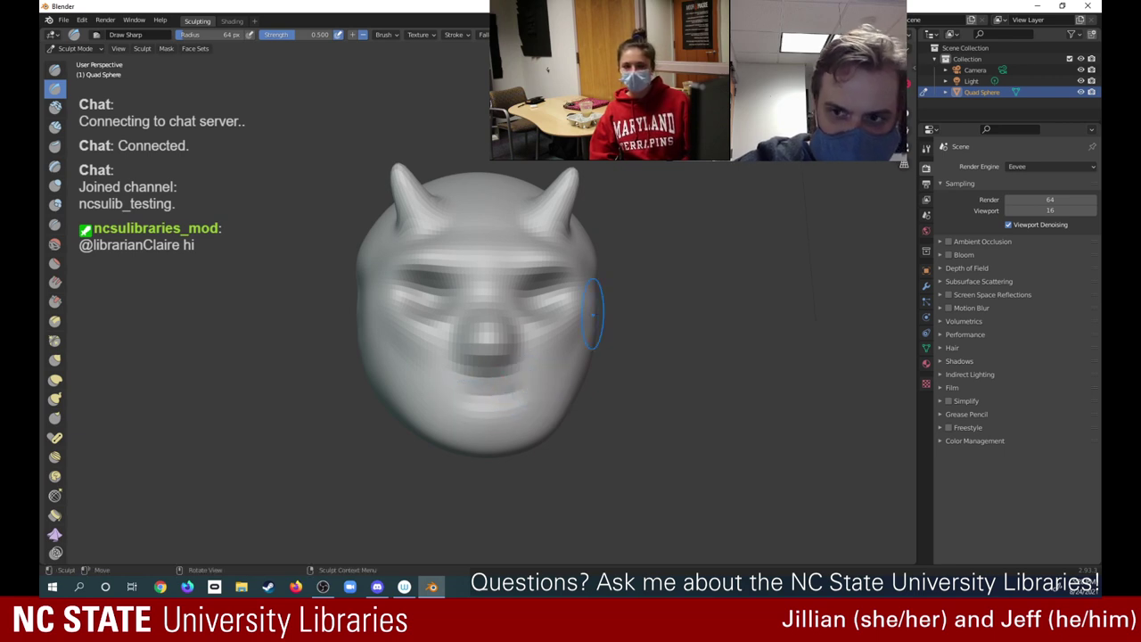
pyautogui.moveTo(589, 339); pyautogui.dragTo(526, 334, button='middle')
pyautogui.moveTo(553, 294); pyautogui.dragTo(526, 303, button='middle')
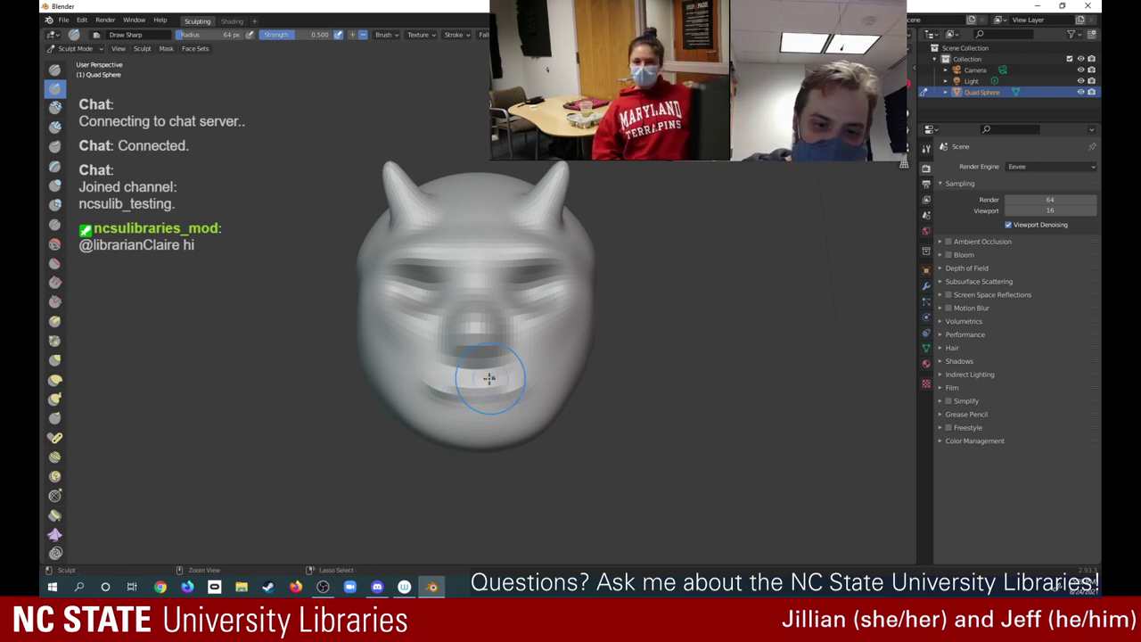
pyautogui.moveTo(436, 384)
pyautogui.mouseDown()
pyautogui.moveTo(526, 381)
pyautogui.moveTo(446, 381)
pyautogui.moveTo(438, 394)
pyautogui.moveTo(443, 407)
pyautogui.moveTo(509, 415)
pyautogui.moveTo(513, 383)
pyautogui.moveTo(527, 379)
pyautogui.mouseUp()
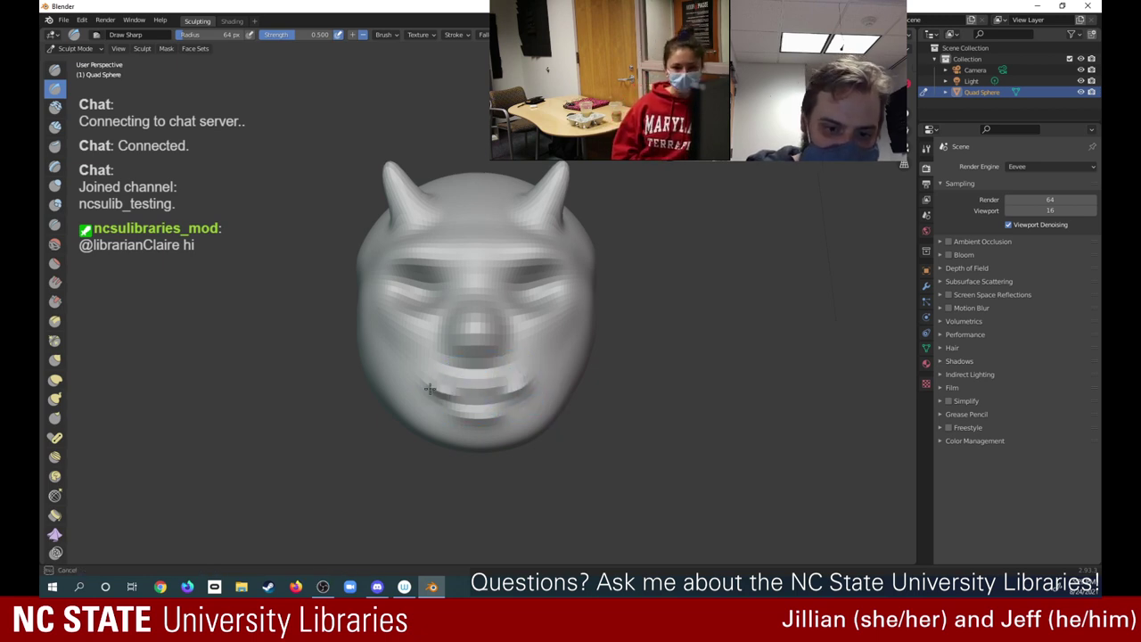
# Refine the mouth opening and the corners of the lips with the Draw Sharp brush
pyautogui.moveTo(579, 375)
pyautogui.mouseDown(button='middle')
pyautogui.moveTo(455, 374)
pyautogui.moveTo(557, 374)
pyautogui.mouseUp(button='middle')
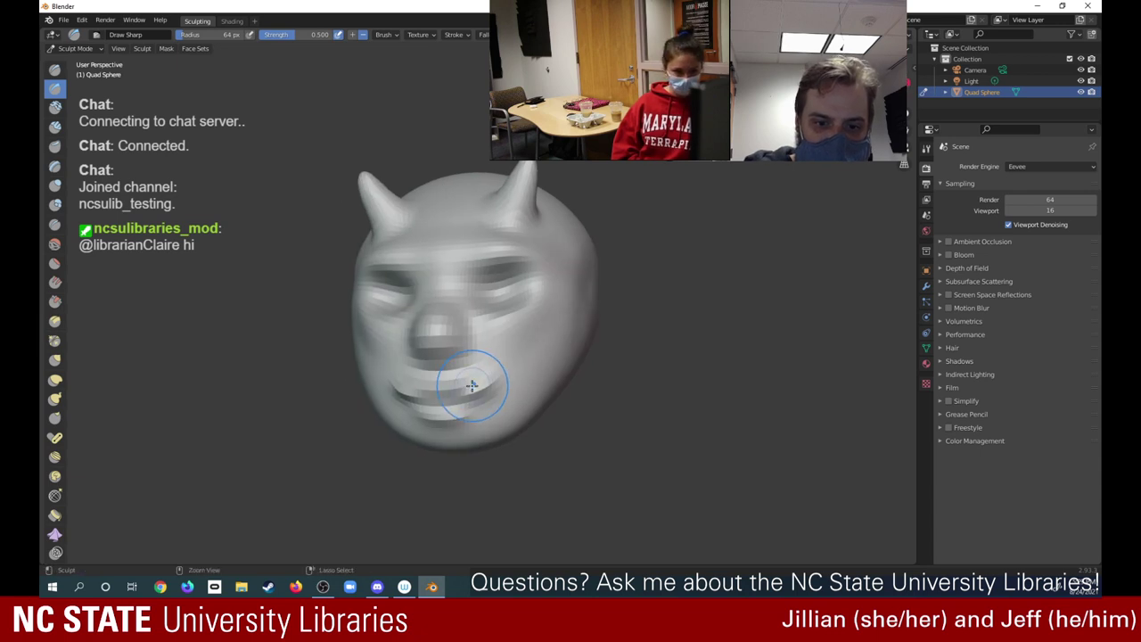
pyautogui.keyDown('ctrl'); pyautogui.moveTo(466, 387); pyautogui.dragTo(412, 394); pyautogui.keyUp('ctrl')
pyautogui.moveTo(480, 405)
pyautogui.keyDown('ctrl'); pyautogui.mouseDown()
pyautogui.moveTo(488, 397)
pyautogui.moveTo(459, 397)
pyautogui.moveTo(489, 401)
pyautogui.mouseUp(); pyautogui.keyUp('ctrl')
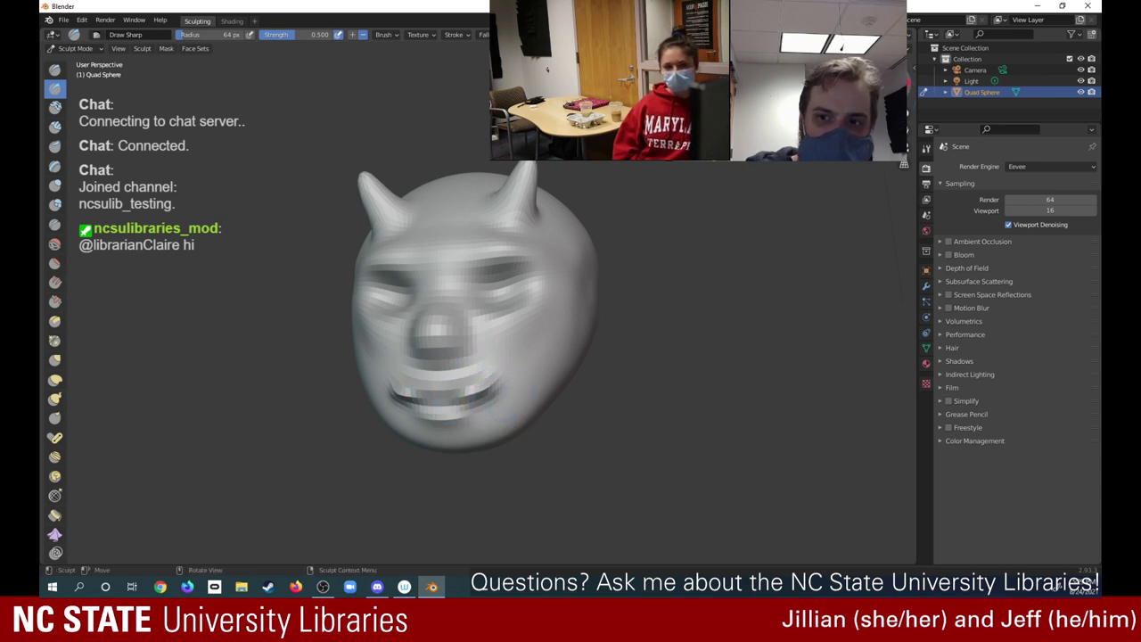
pyautogui.moveTo(492, 400)
pyautogui.mouseDown(button='middle')
pyautogui.moveTo(405, 399)
pyautogui.moveTo(484, 373)
pyautogui.mouseUp(button='middle')
pyautogui.moveTo(484, 372); pyautogui.dragTo(486, 370)
pyautogui.moveTo(388, 368); pyautogui.dragTo(406, 388)
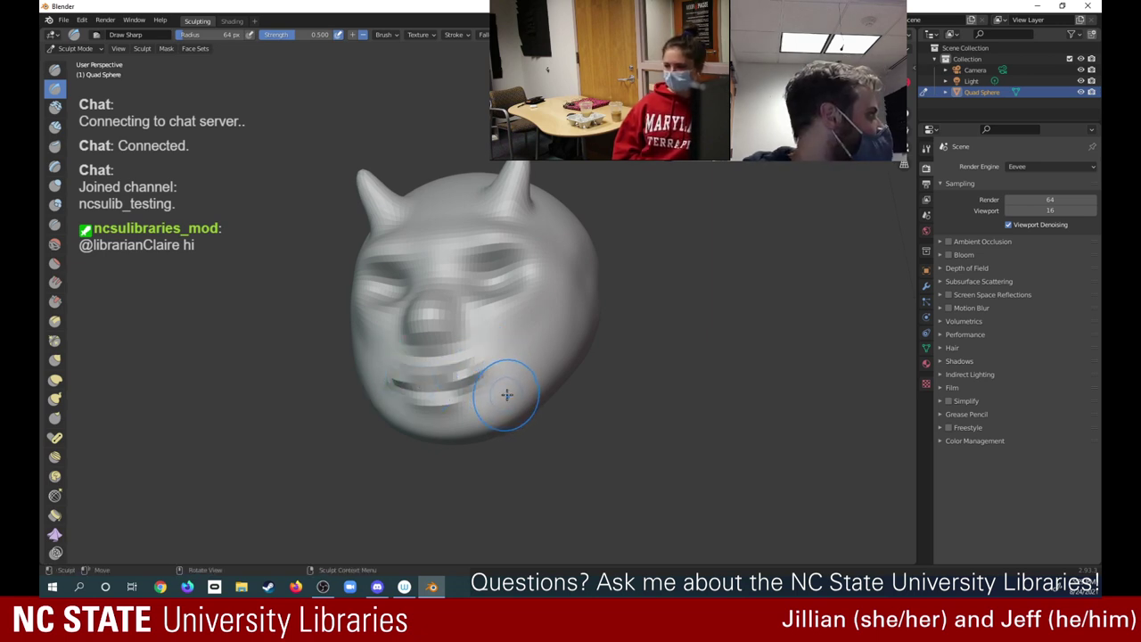
# In Edit Mode, clear the mesh selection and box-select the vertices around the mouth
pyautogui.click(75, 49)
pyautogui.click(89, 76)
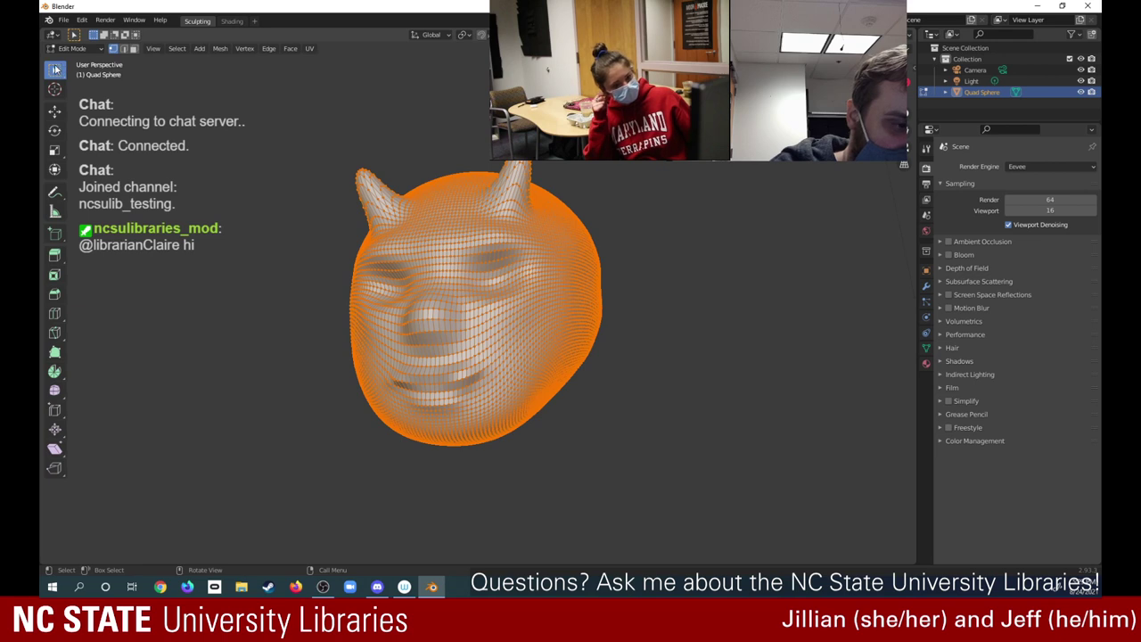
pyautogui.click(347, 457)
pyautogui.press('b')
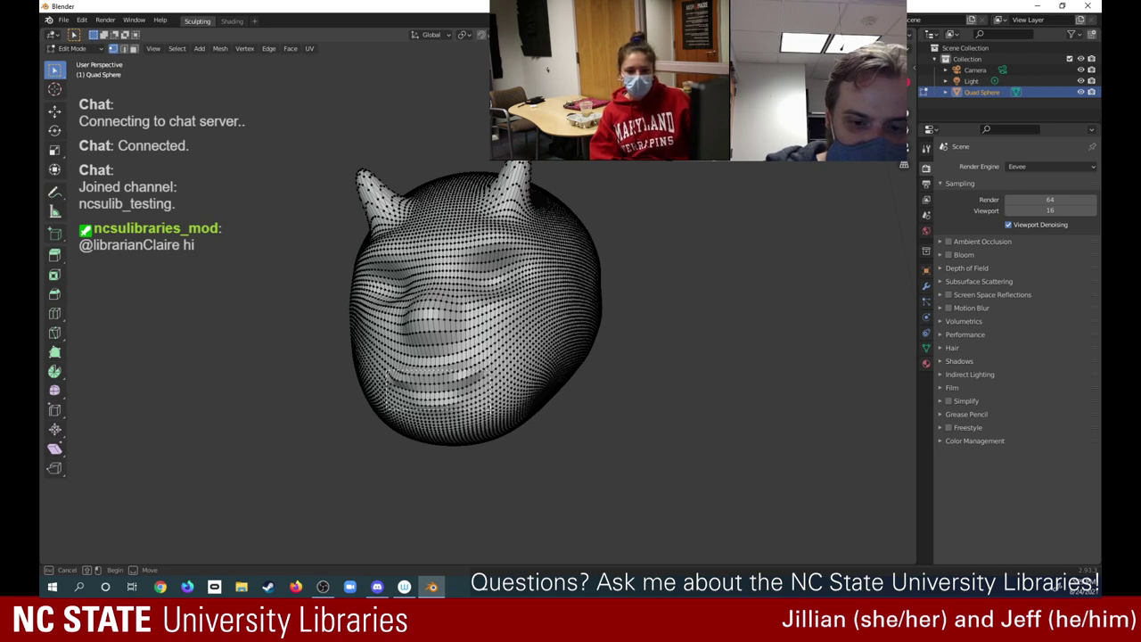
pyautogui.moveTo(491, 411)
pyautogui.mouseDown()
pyautogui.moveTo(386, 370)
pyautogui.moveTo(433, 416)
pyautogui.moveTo(479, 420)
pyautogui.mouseUp()
pyautogui.press('b')
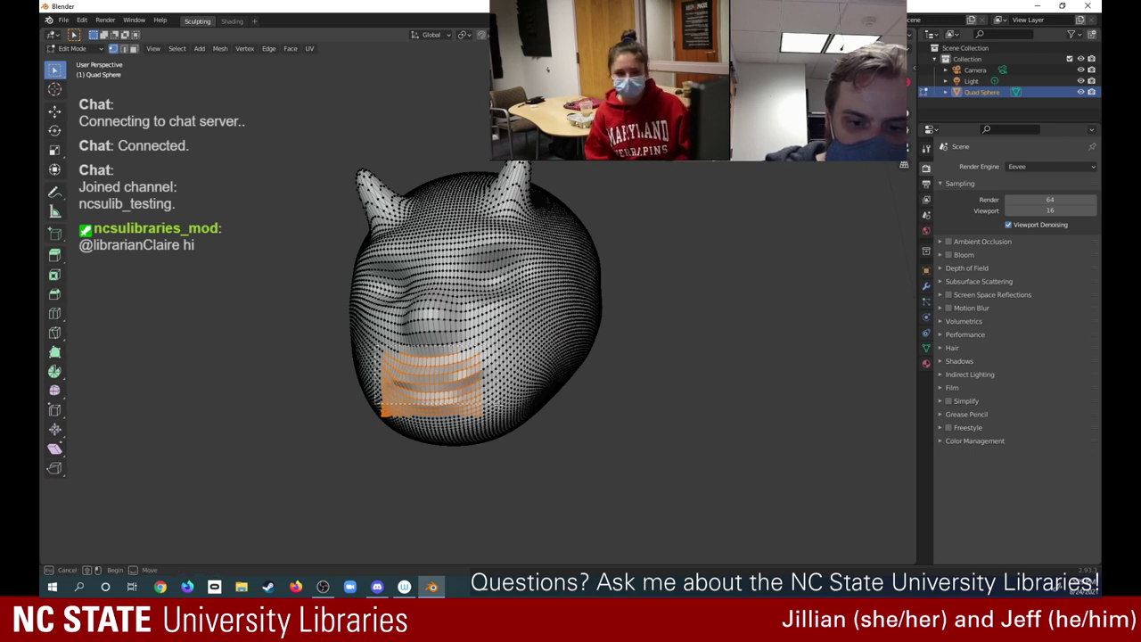
pyautogui.press('b')
pyautogui.moveTo(374, 345); pyautogui.dragTo(494, 423)
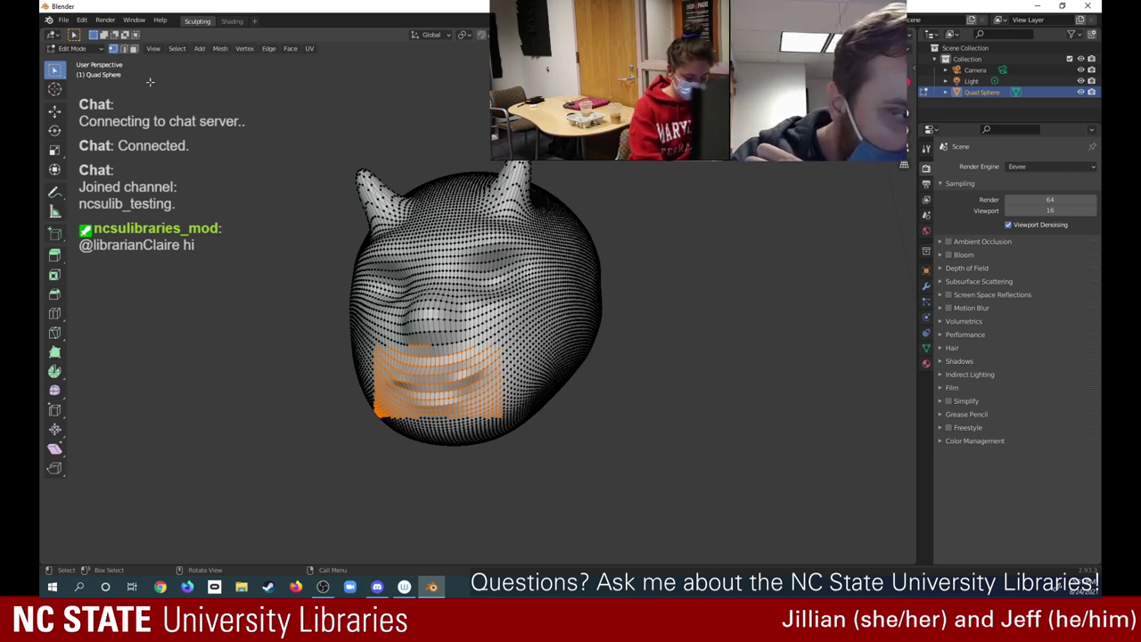
pyautogui.click(55, 392)
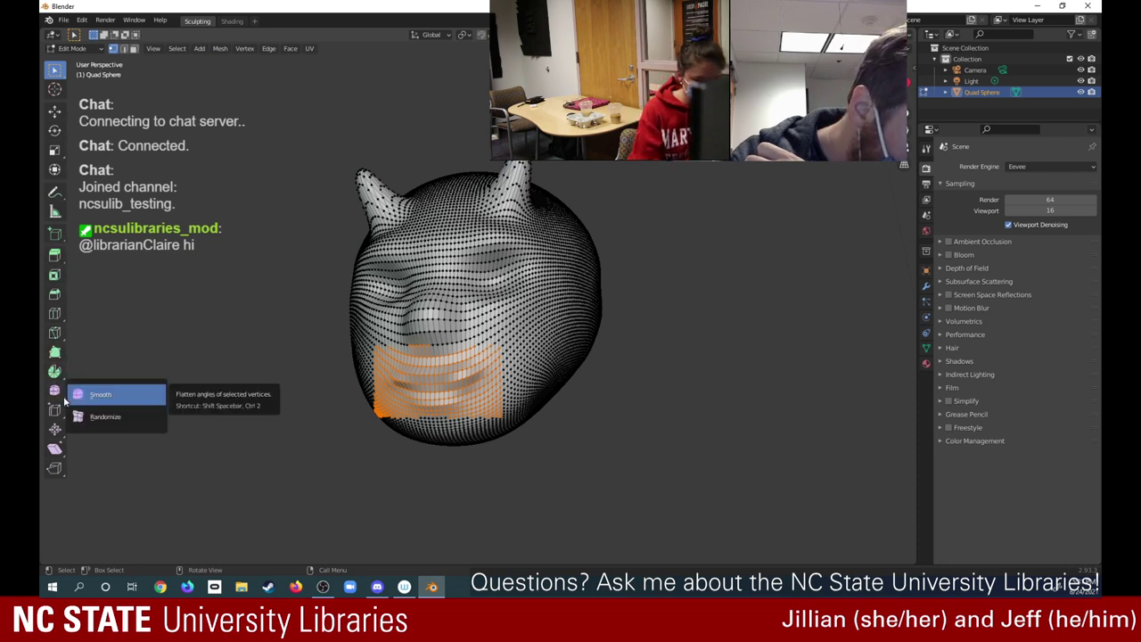
pyautogui.click(60, 378)
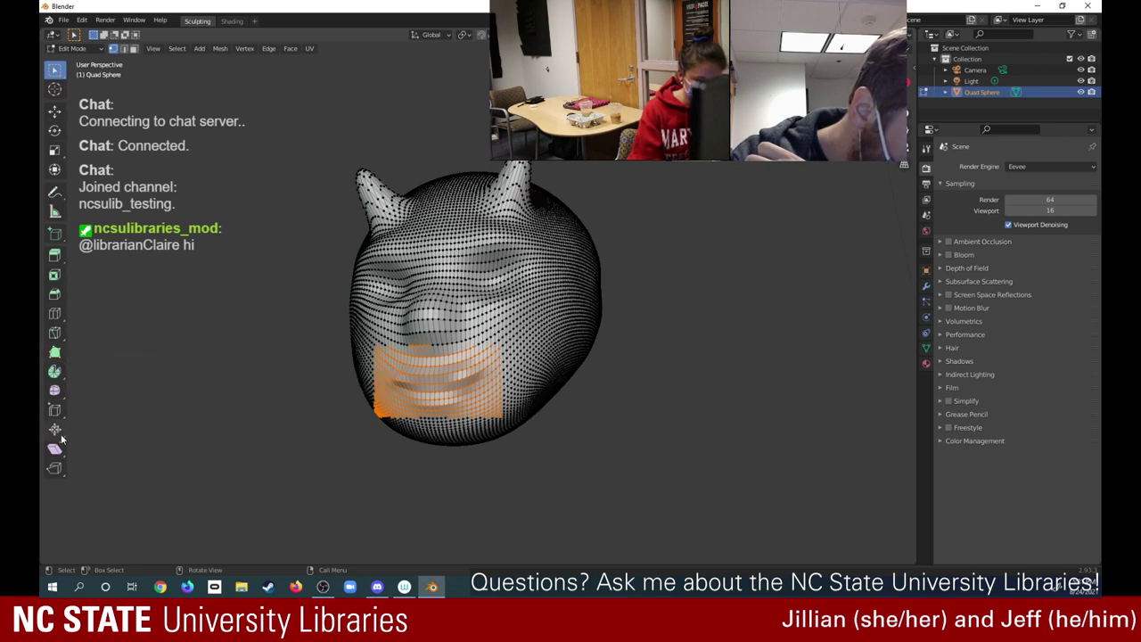
pyautogui.click(62, 470)
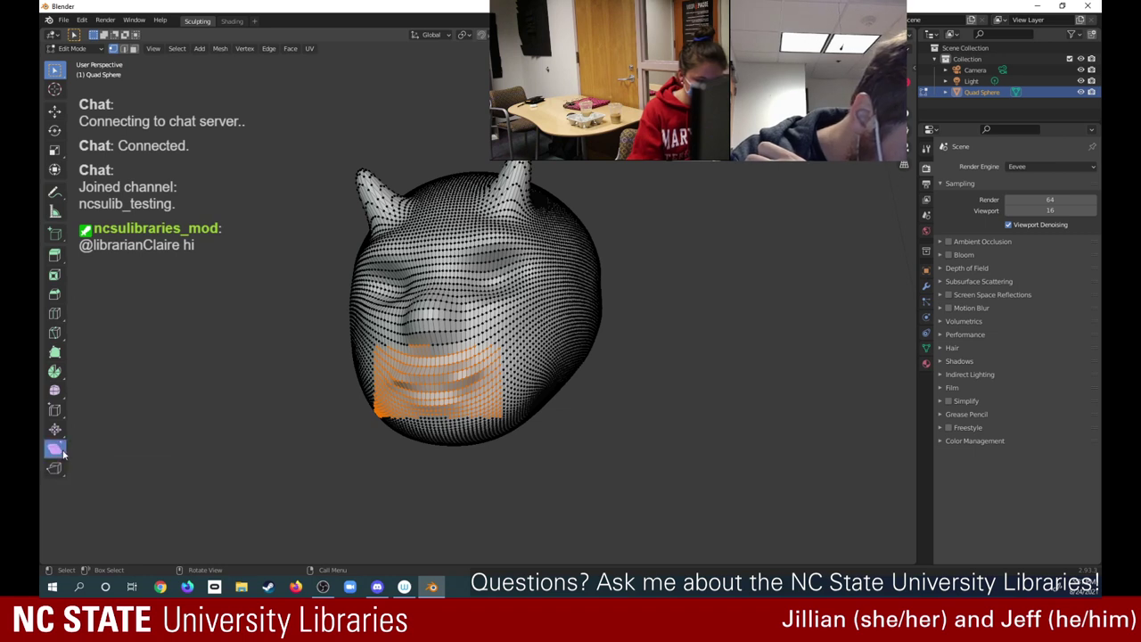
pyautogui.click(55, 449)
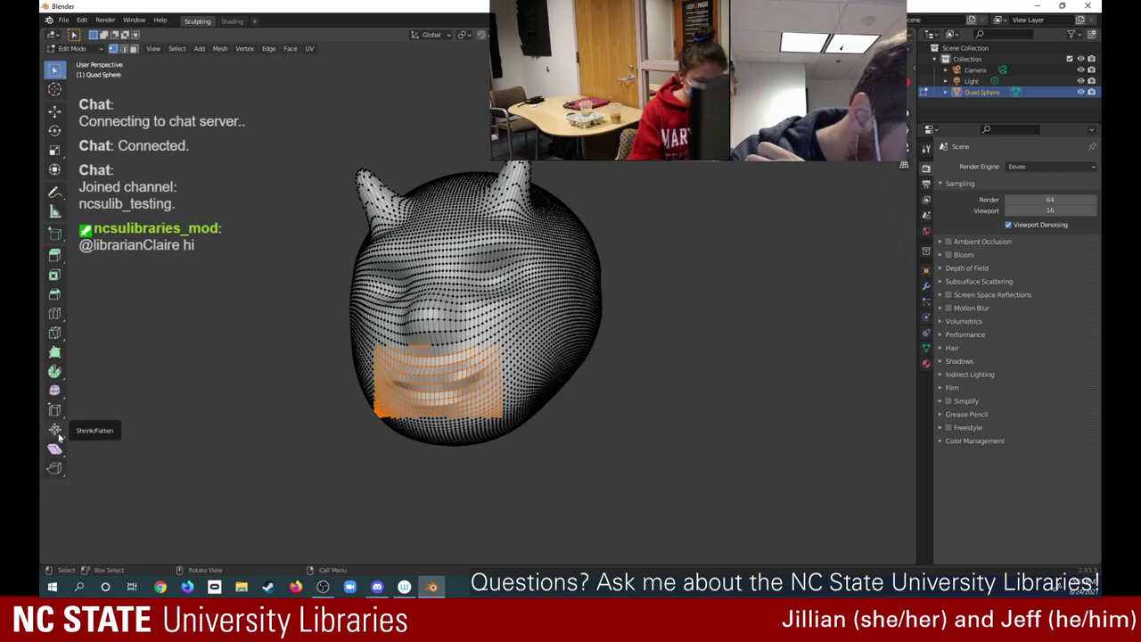
pyautogui.click(59, 431)
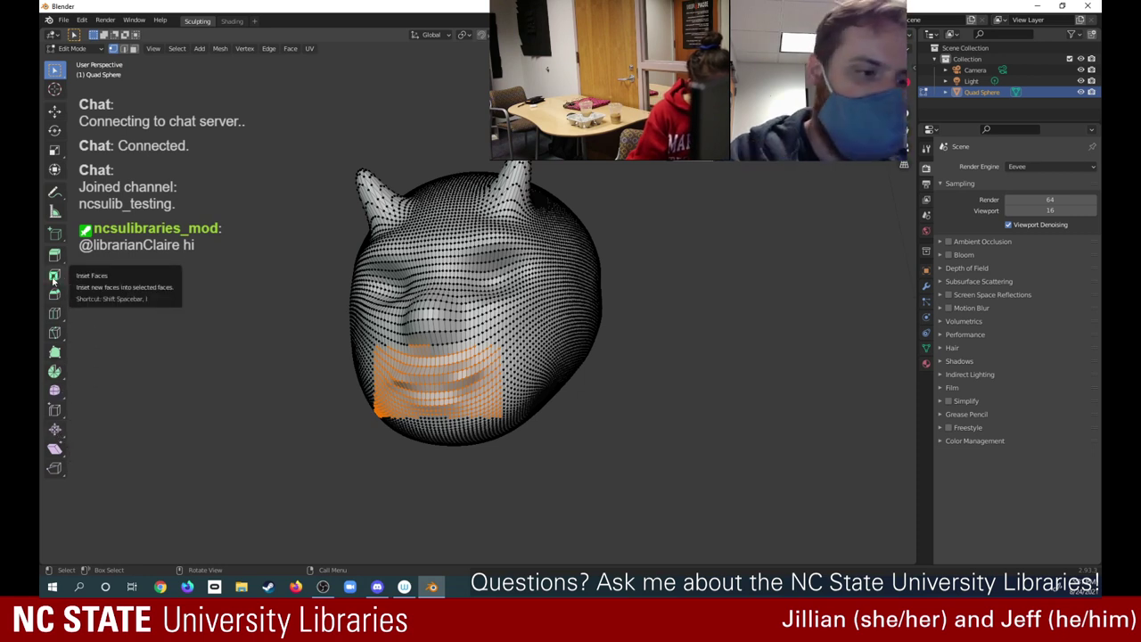
pyautogui.click(61, 337)
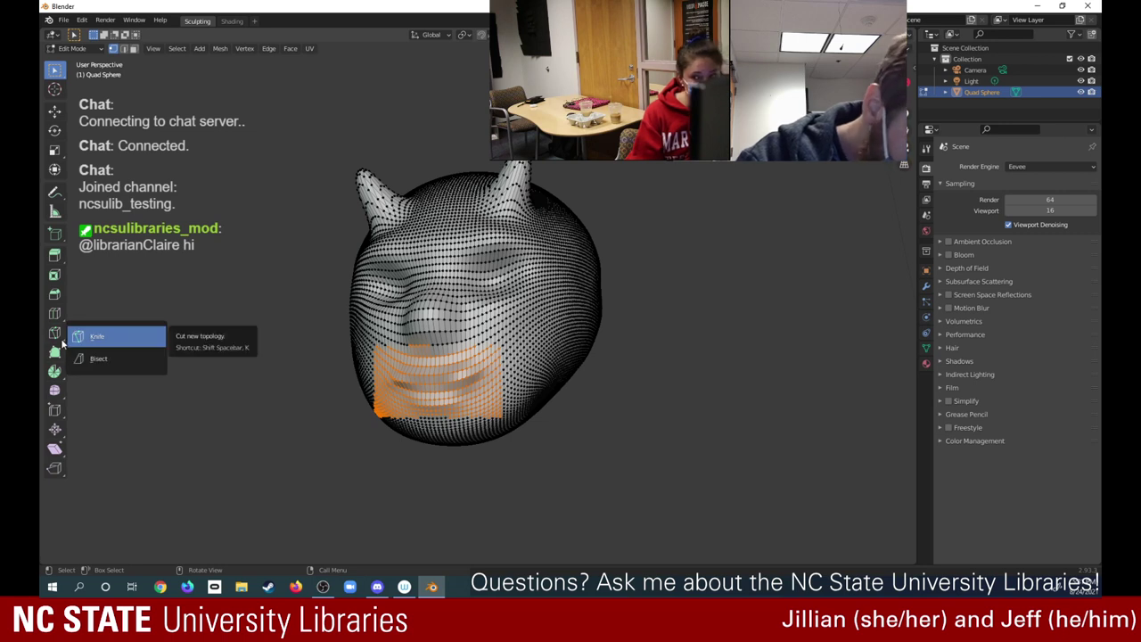
pyautogui.click(61, 318)
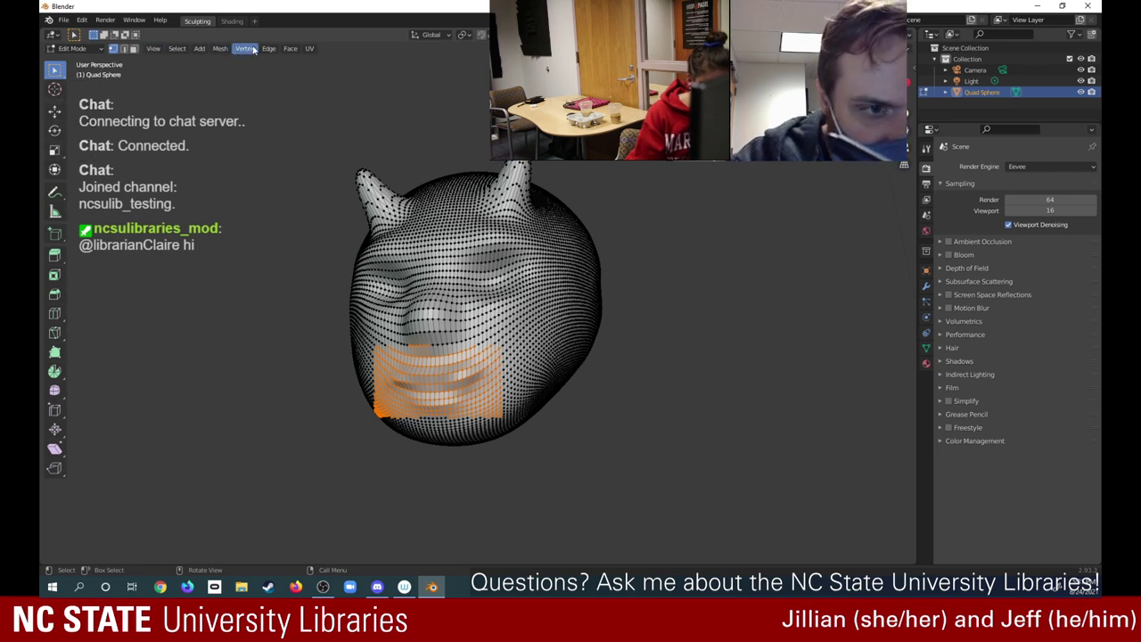
pyautogui.click(200, 49)
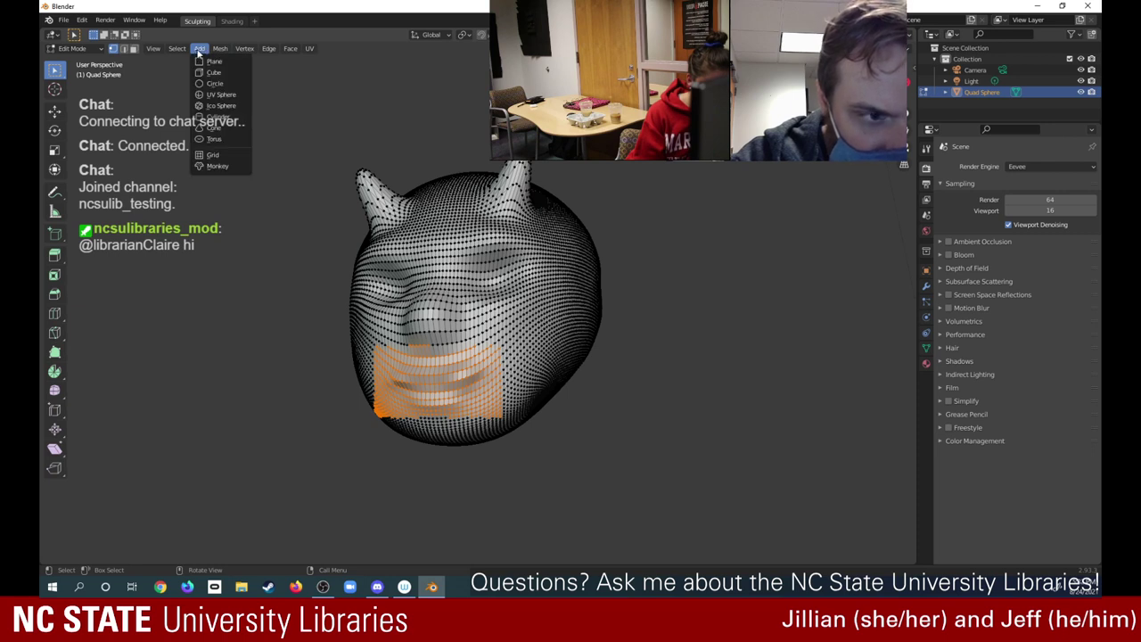
pyautogui.click(200, 50)
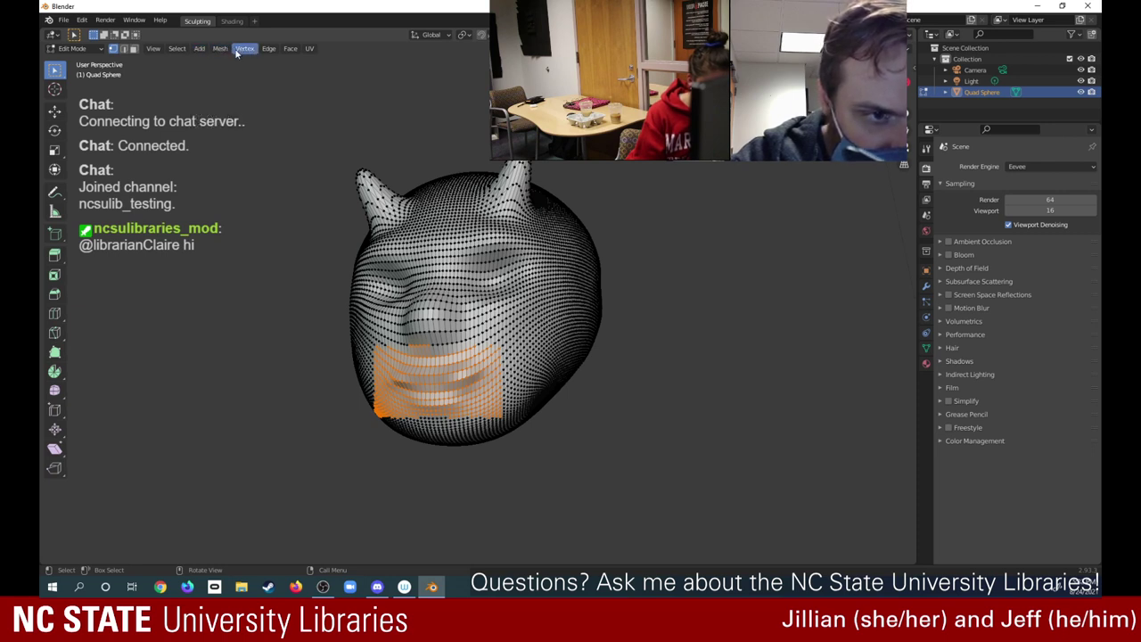
# Subdivide the selected mesh around the mouth and return to Sculpt Mode
pyautogui.click(223, 49)
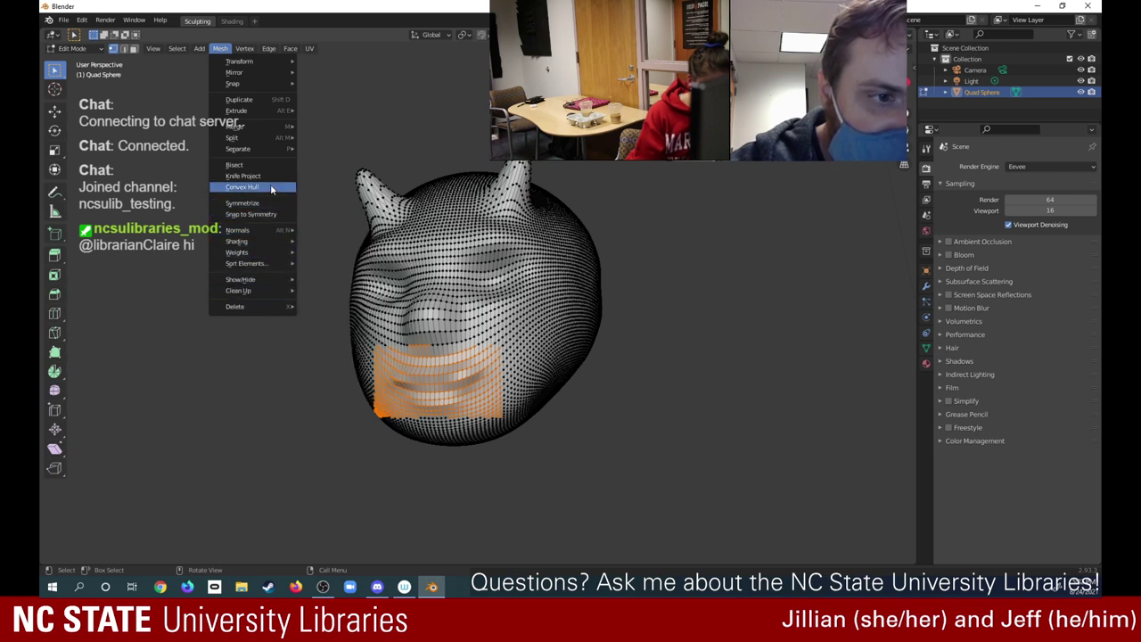
pyautogui.moveTo(255, 58)
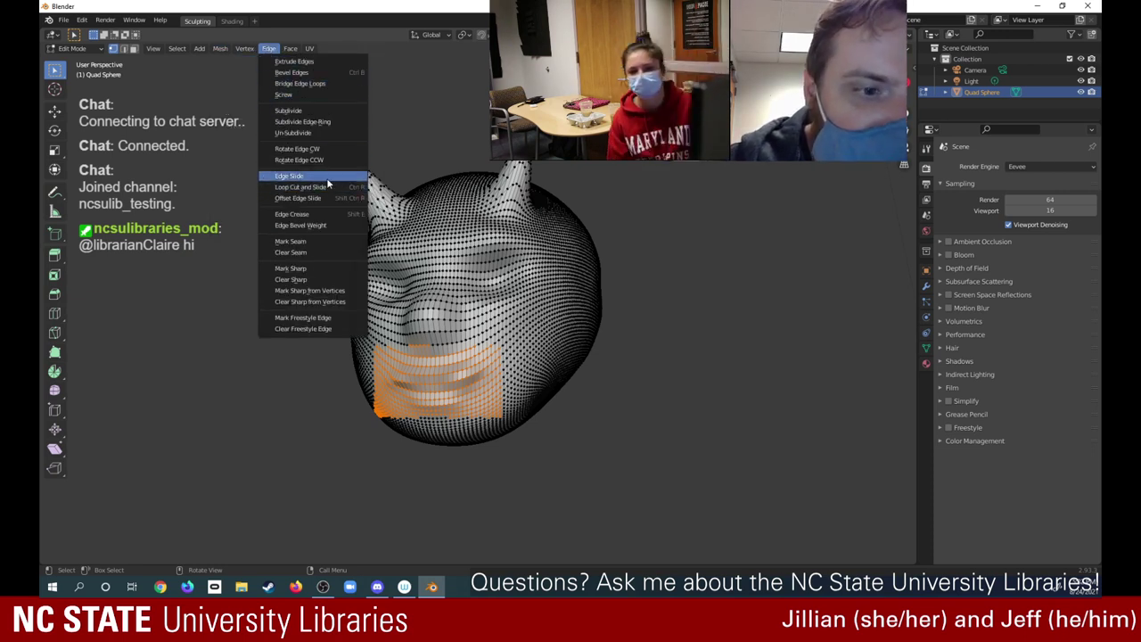
pyautogui.click(302, 121)
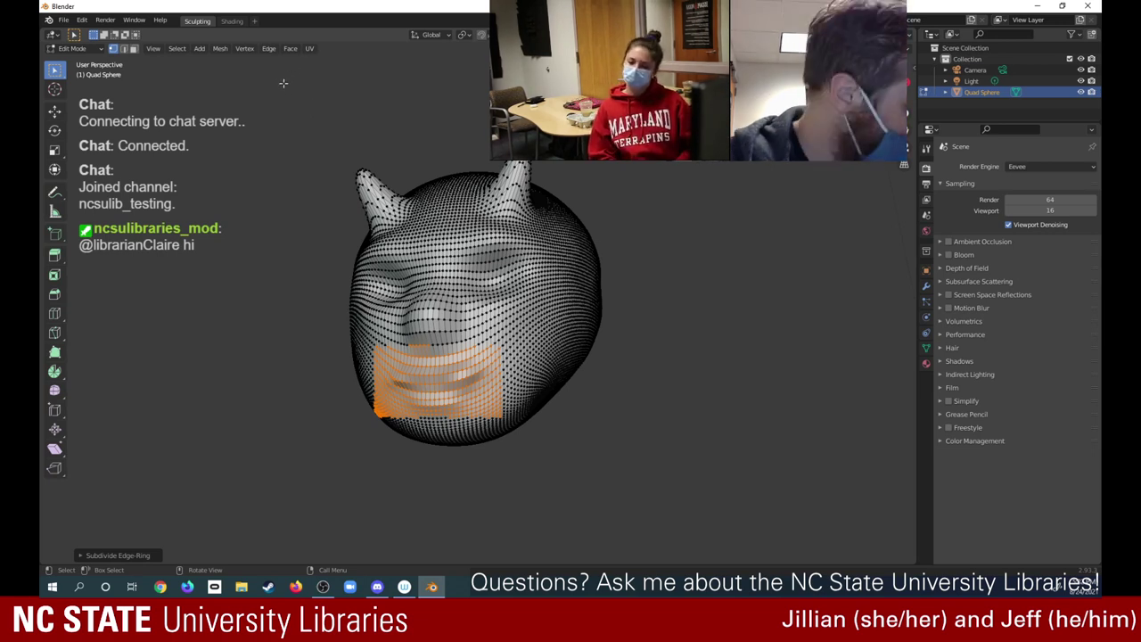
pyautogui.click(267, 50)
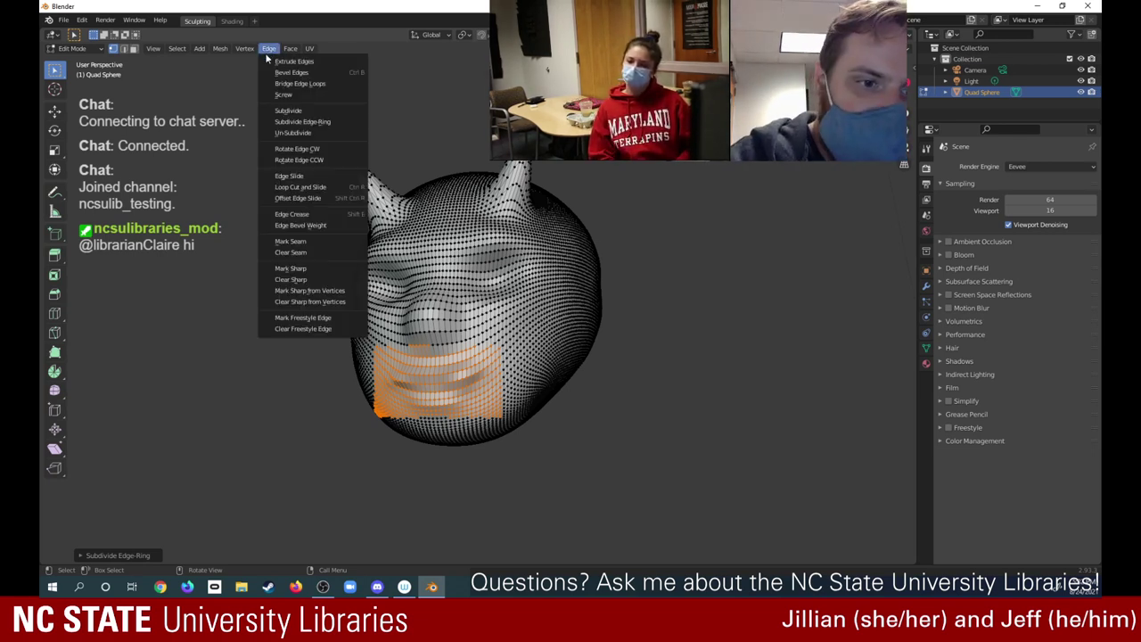
pyautogui.click(296, 111)
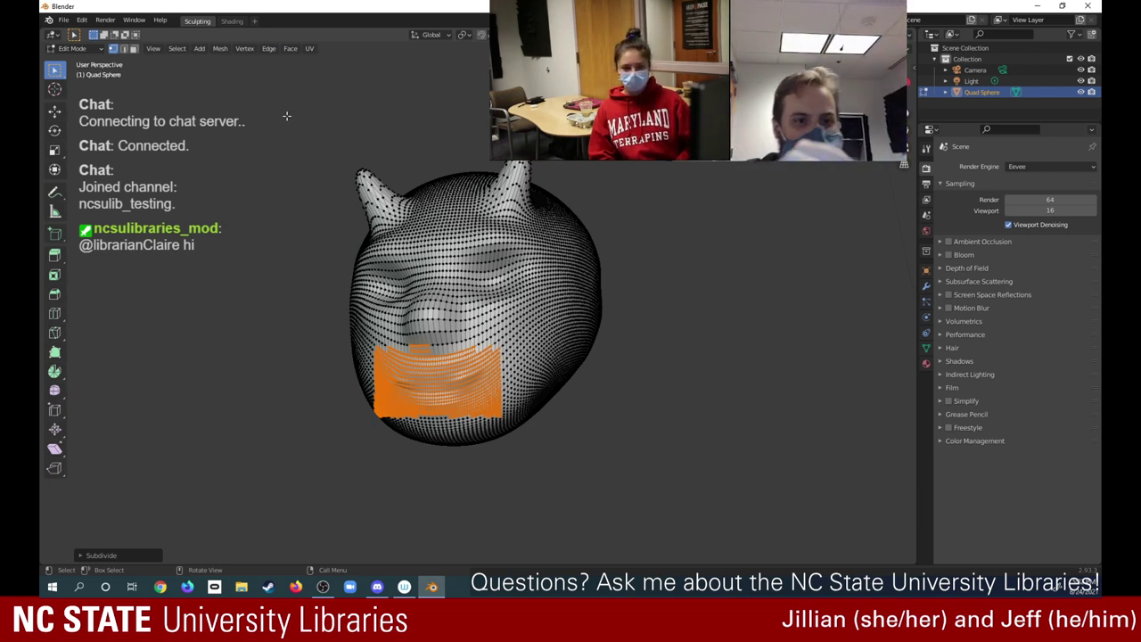
pyautogui.click(269, 49)
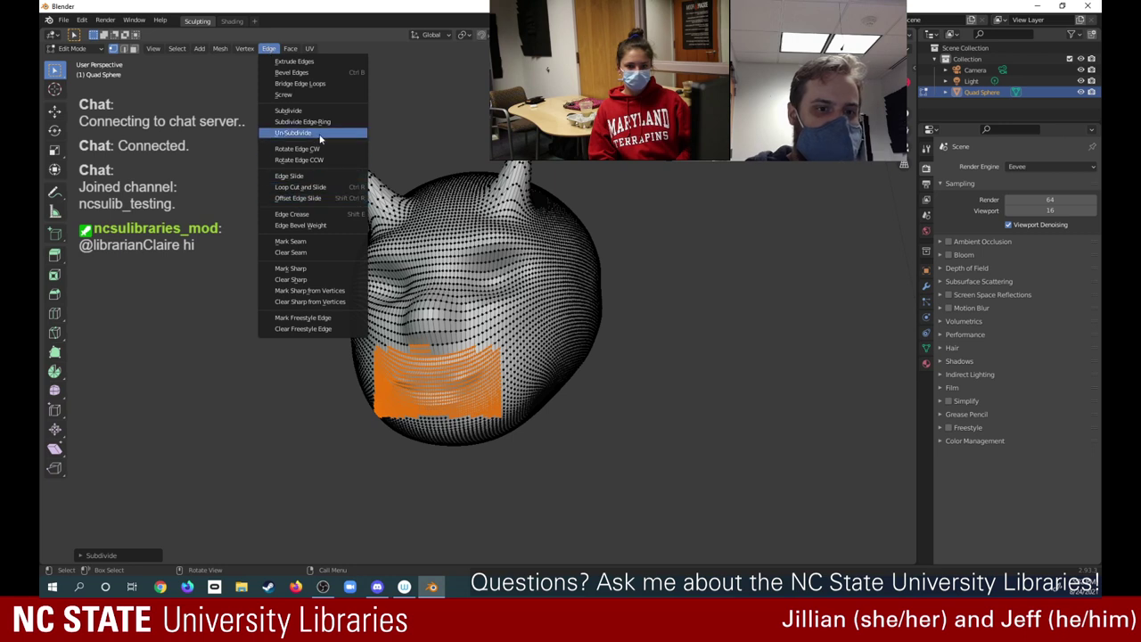
pyautogui.click(287, 109)
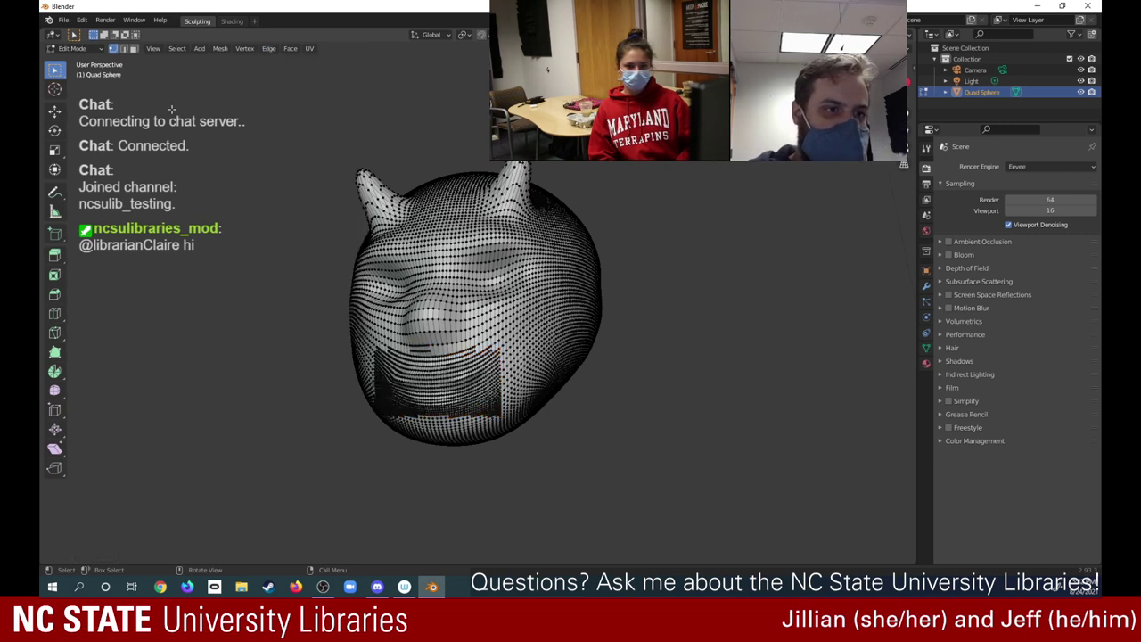
pyautogui.click(98, 51)
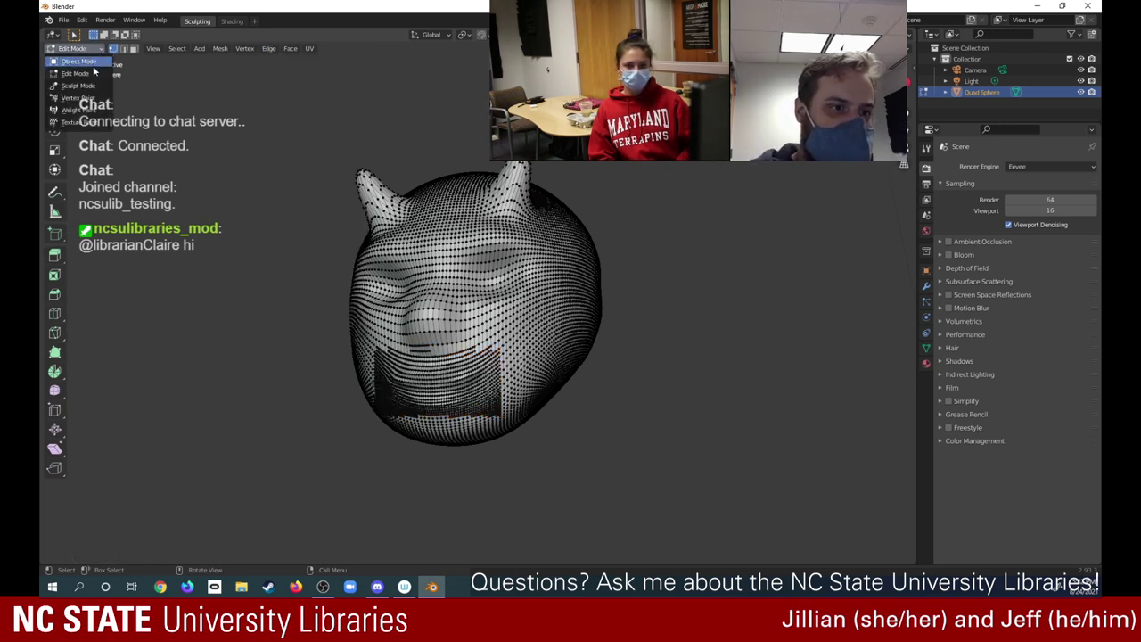
pyautogui.click(80, 85)
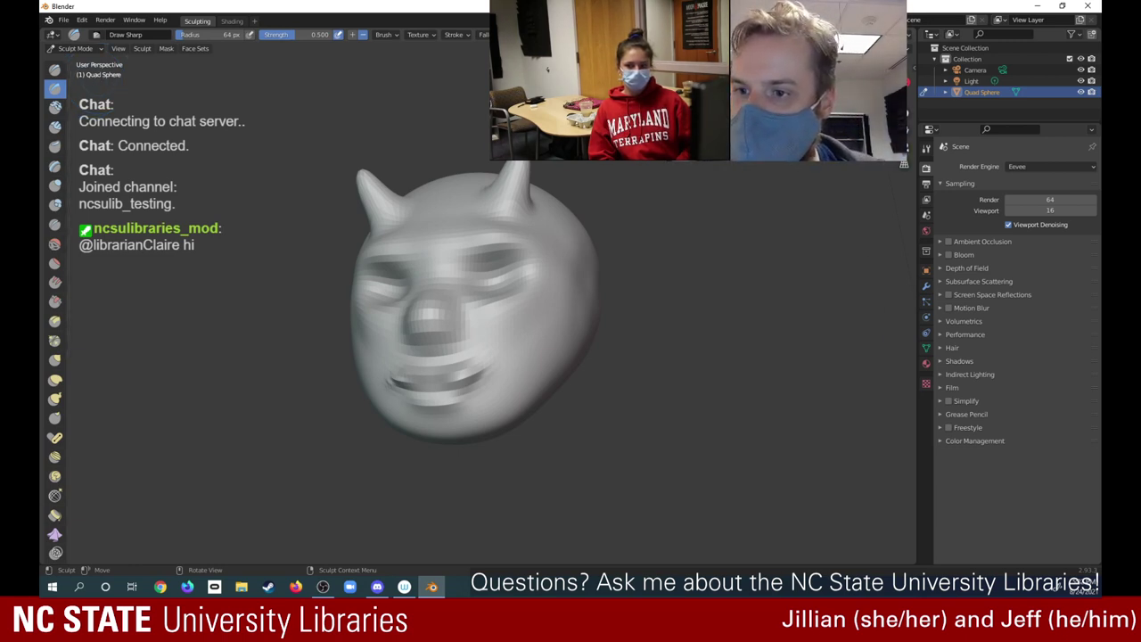
# Apply the matte red matcap to the viewport shading and smooth away the sculpted lips below the nose
pyautogui.click(902, 49)
pyautogui.click(909, 49)
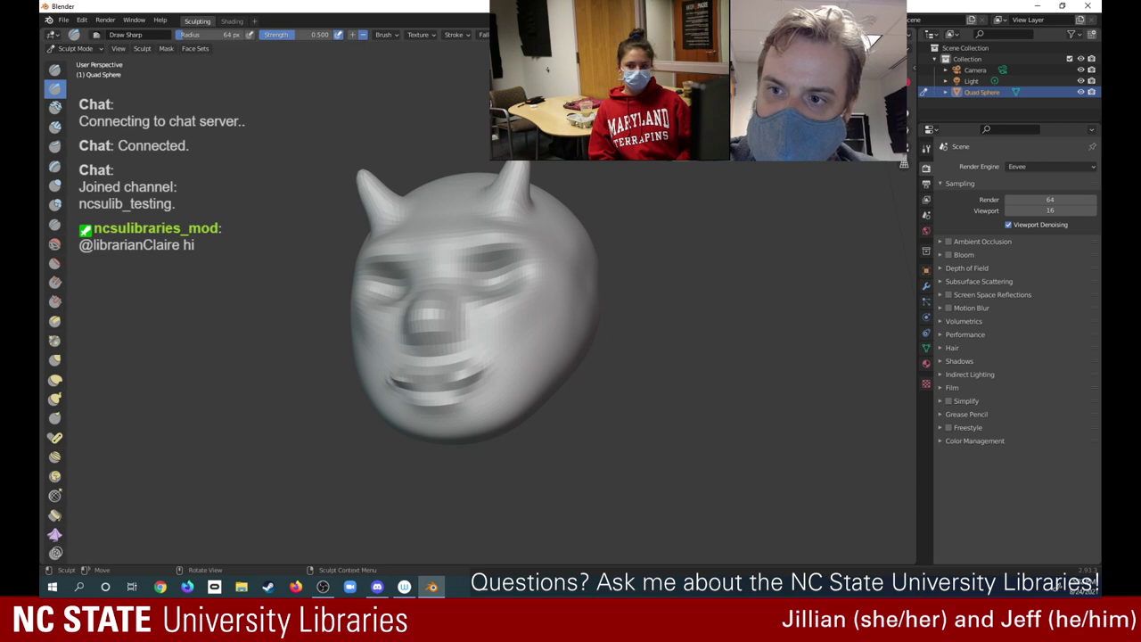
pyautogui.click(906, 34)
pyautogui.click(897, 128)
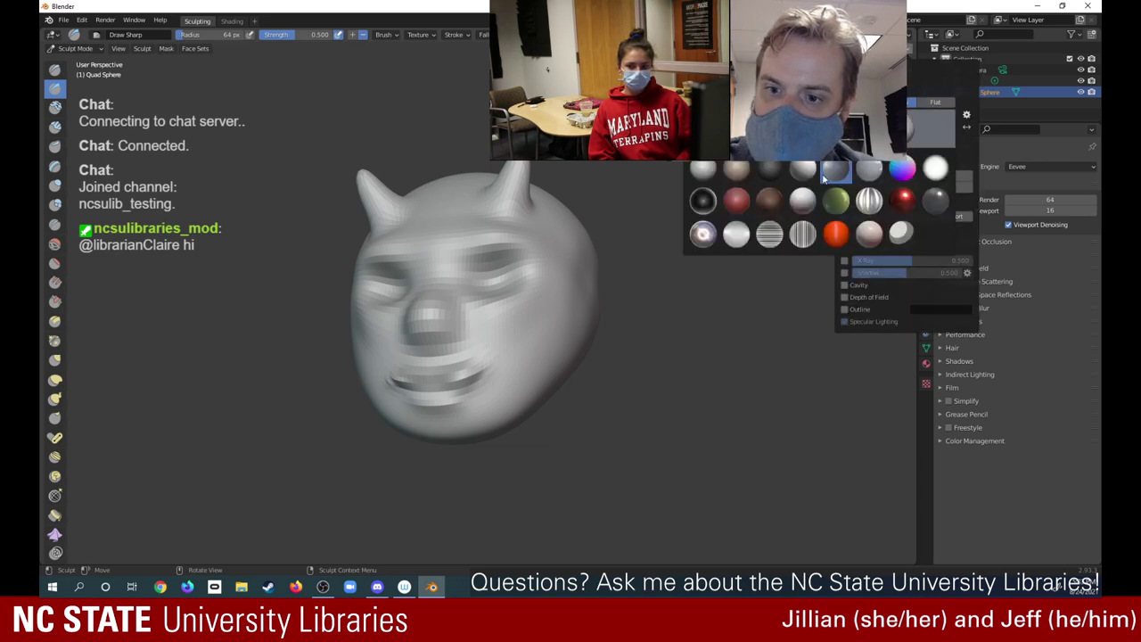
pyautogui.click(733, 201)
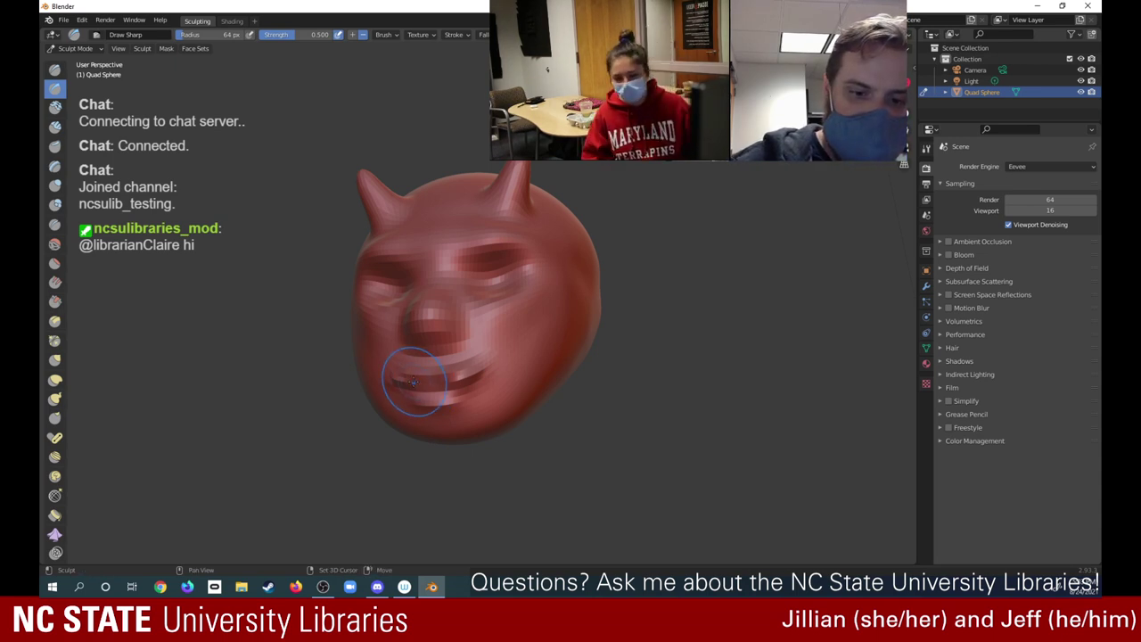
pyautogui.moveTo(395, 383)
pyautogui.mouseDown()
pyautogui.moveTo(472, 373)
pyautogui.moveTo(424, 389)
pyautogui.moveTo(412, 377)
pyautogui.mouseUp()
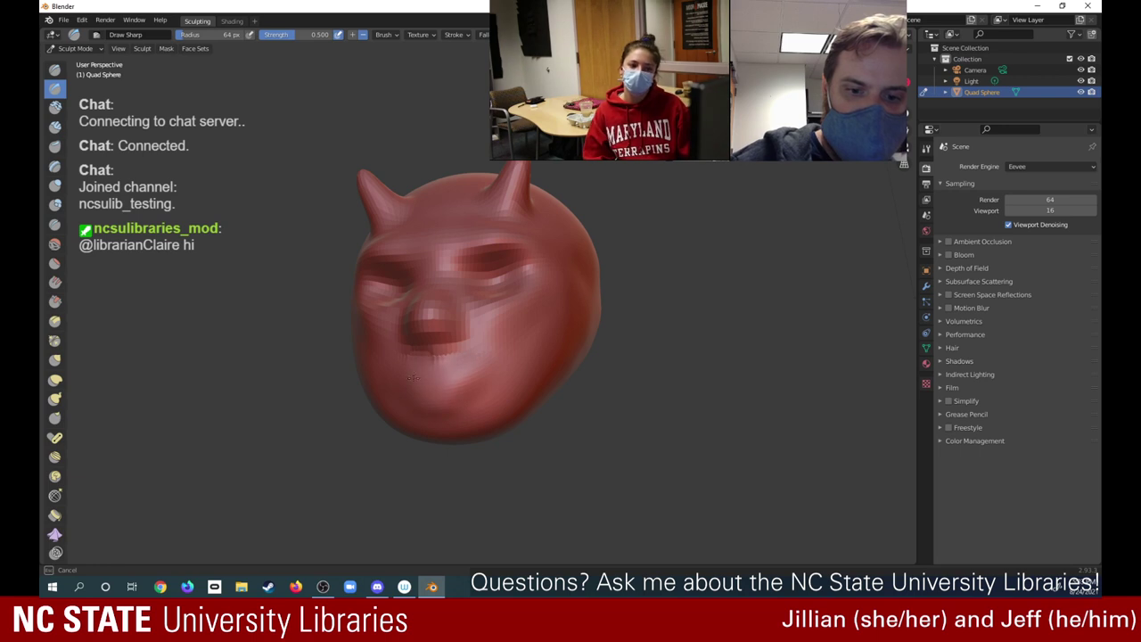
pyautogui.moveTo(478, 394); pyautogui.dragTo(486, 383)
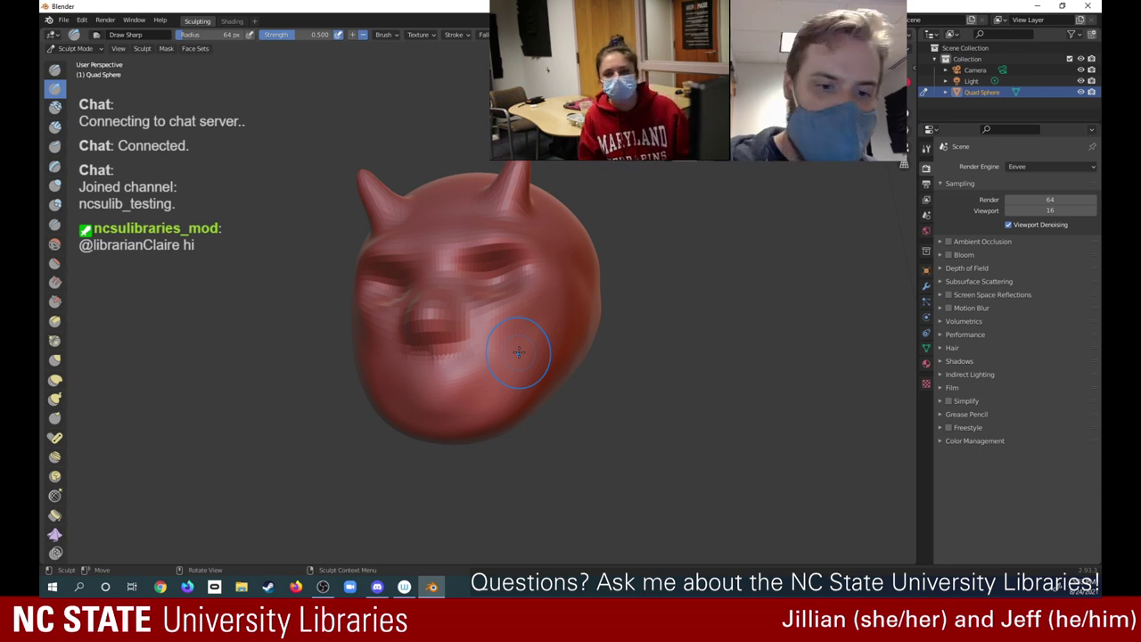
# Try the polished metal matcap and the glossy red matcap on the head
pyautogui.click(907, 52)
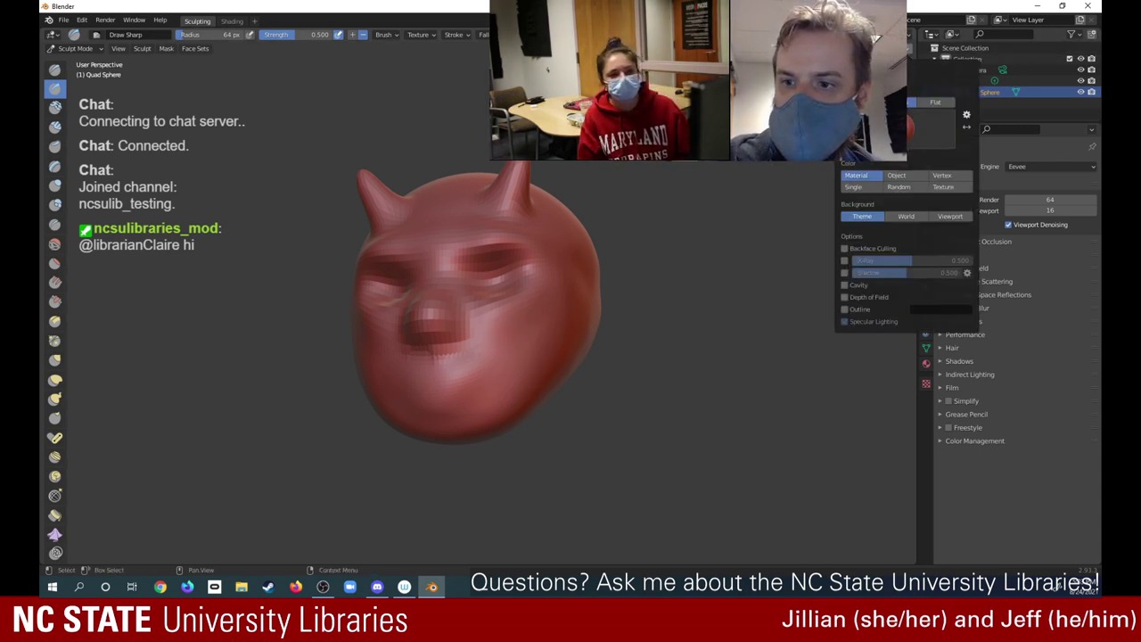
pyautogui.click(899, 128)
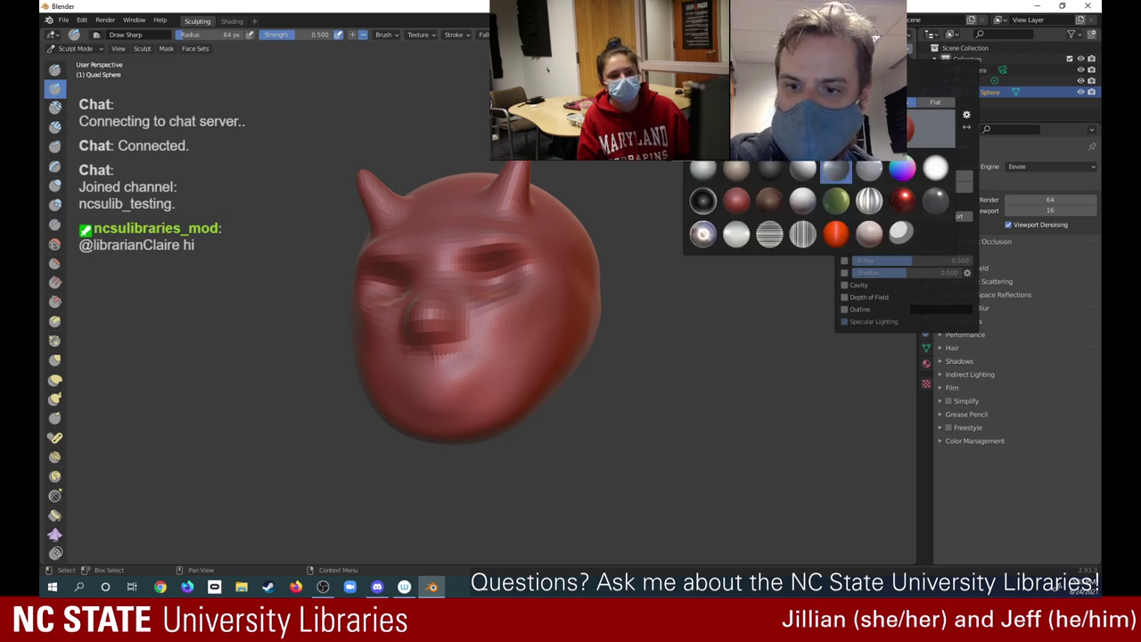
pyautogui.click(702, 233)
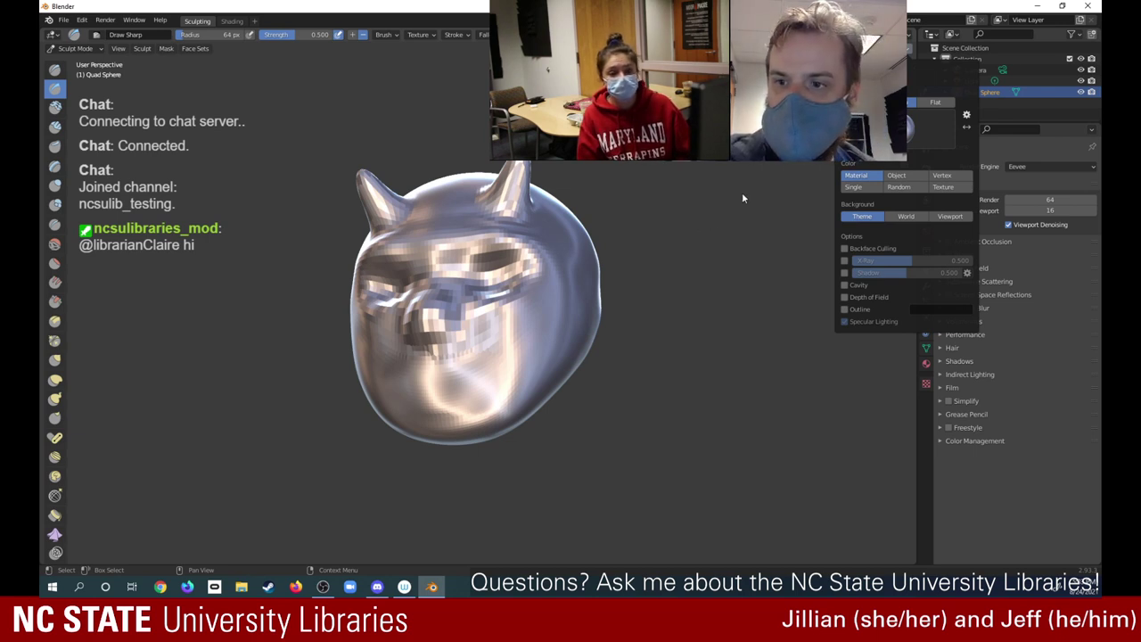
pyautogui.click(931, 129)
pyautogui.click(903, 201)
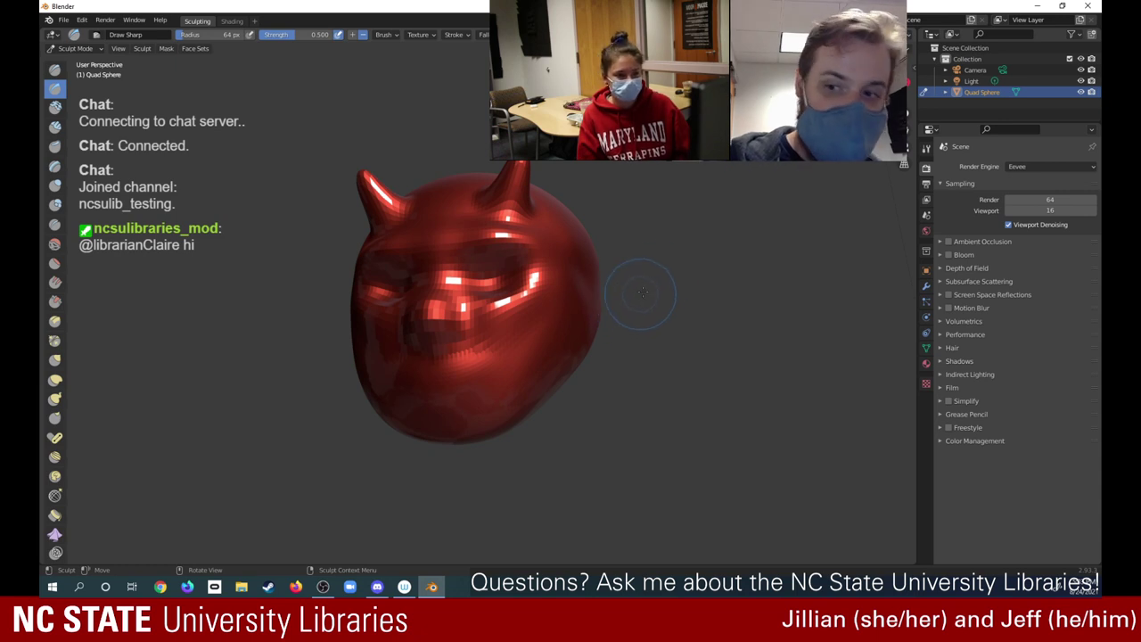
pyautogui.moveTo(630, 303)
pyautogui.mouseDown(button='middle')
pyautogui.moveTo(953, 103)
pyautogui.moveTo(721, 105)
pyautogui.moveTo(849, 95)
pyautogui.moveTo(838, 106)
pyautogui.mouseUp(button='middle')
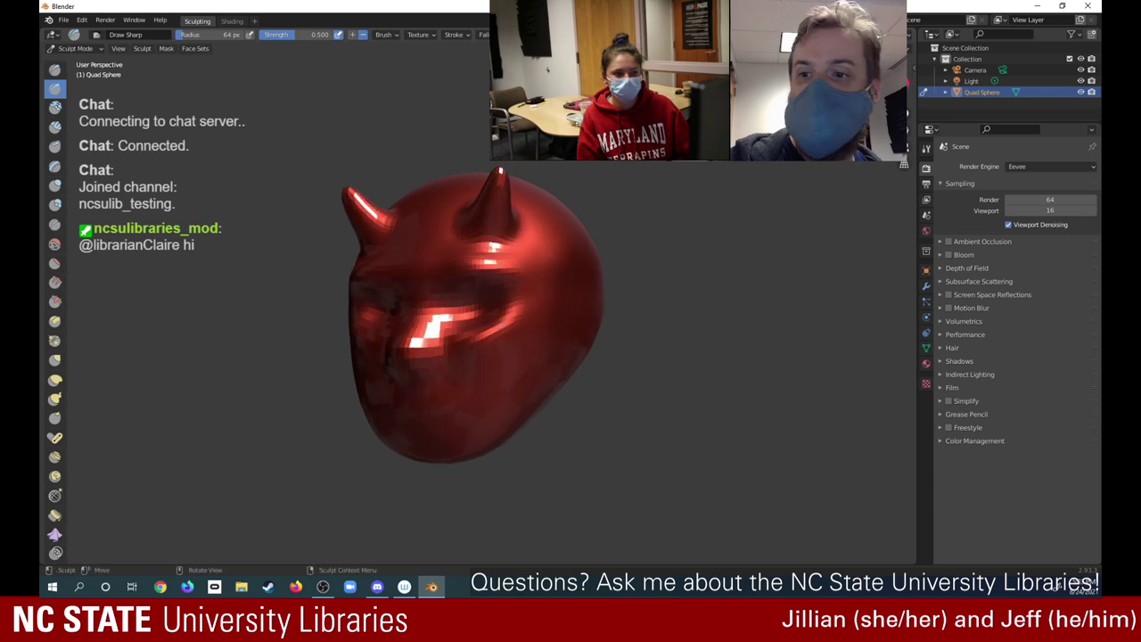
# Try the striped chrome and brown matcaps on the head, and apply the rainbow-coloured normal matcap
pyautogui.click(909, 48)
pyautogui.click(932, 130)
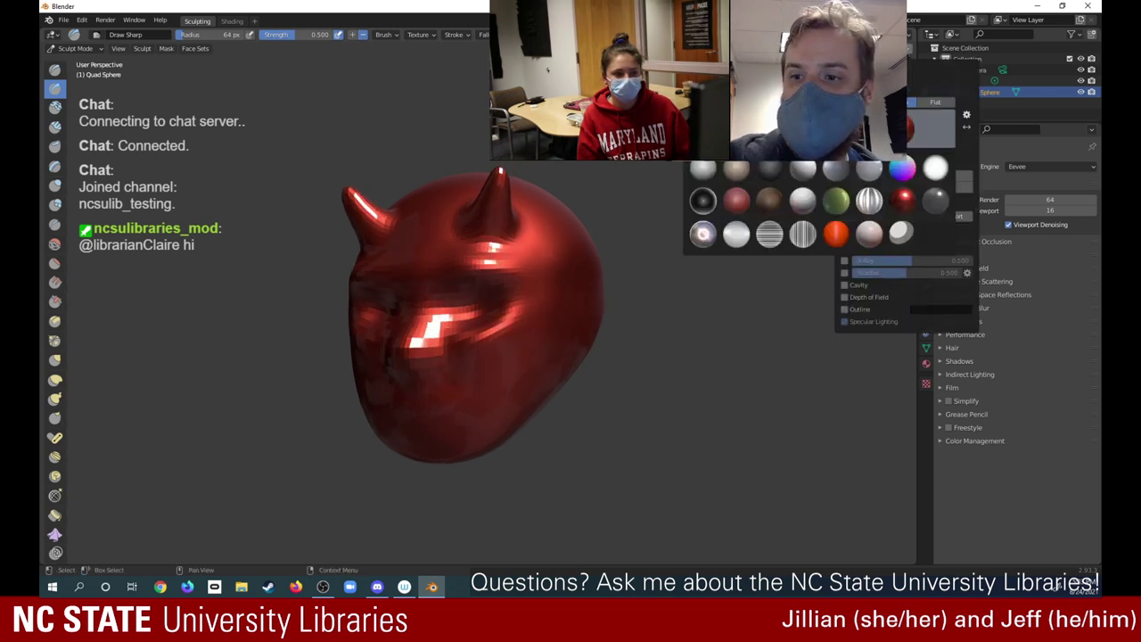
pyautogui.click(873, 203)
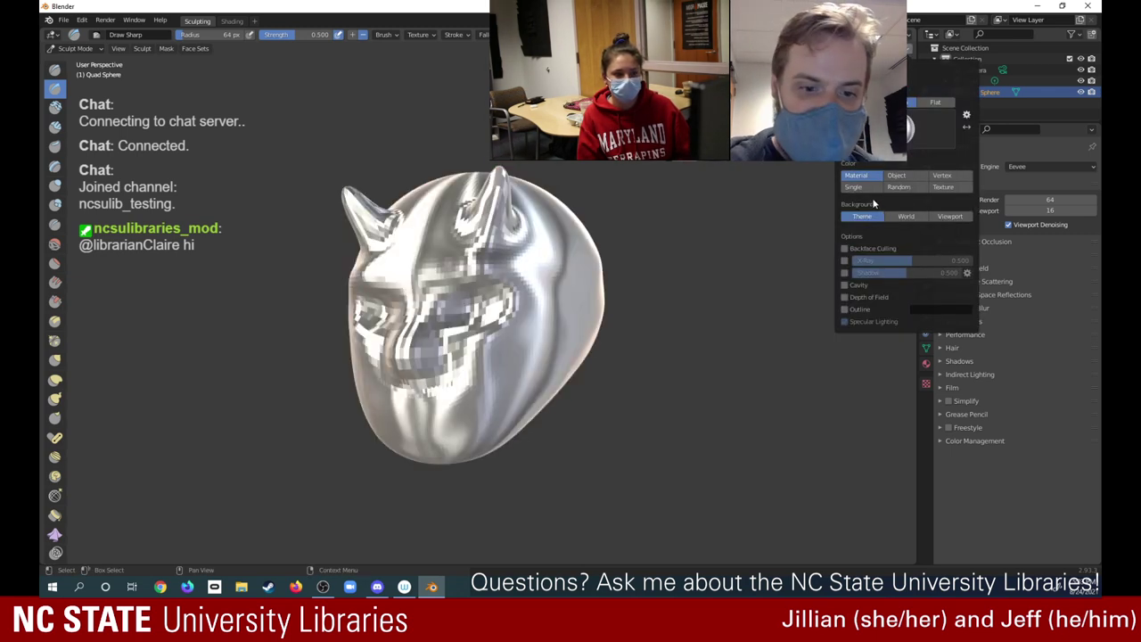
pyautogui.click(910, 131)
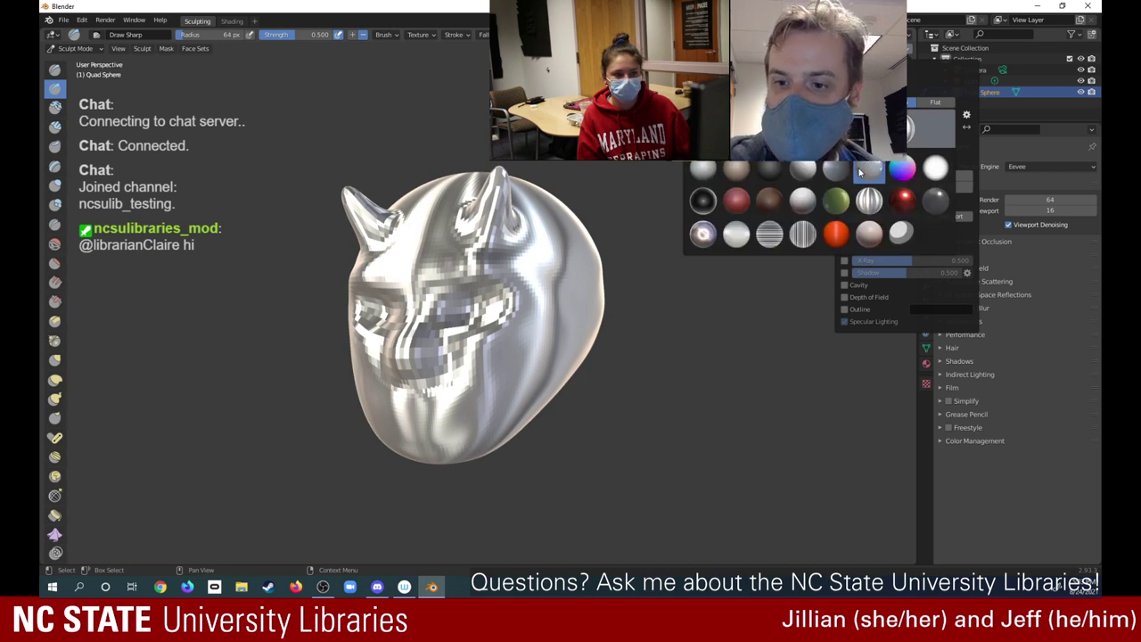
pyautogui.click(769, 201)
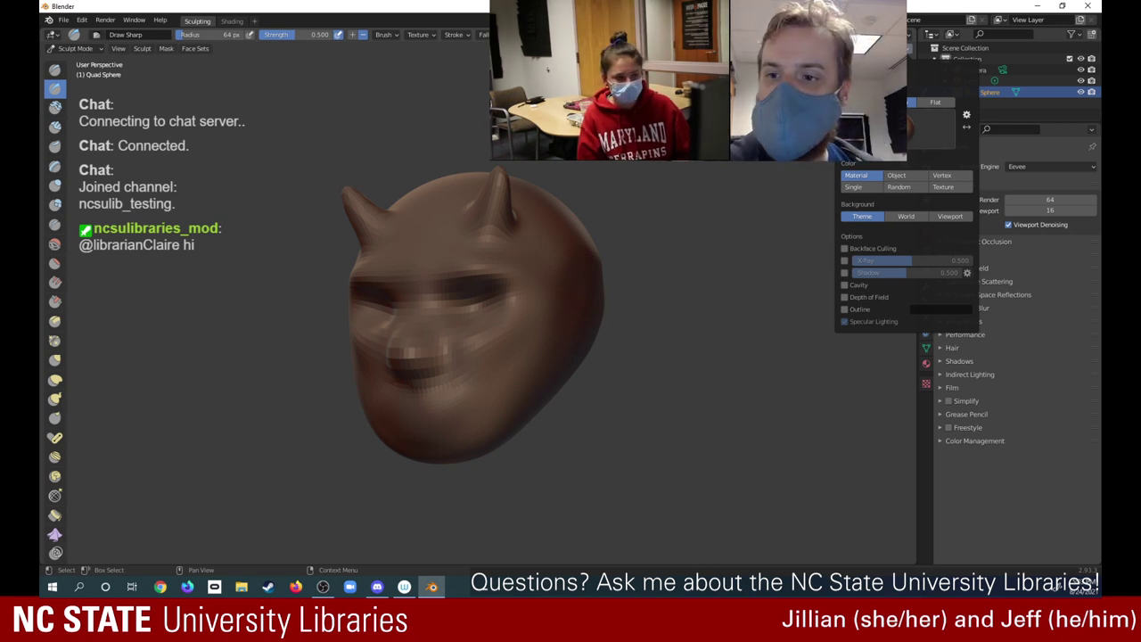
pyautogui.click(932, 129)
pyautogui.click(902, 168)
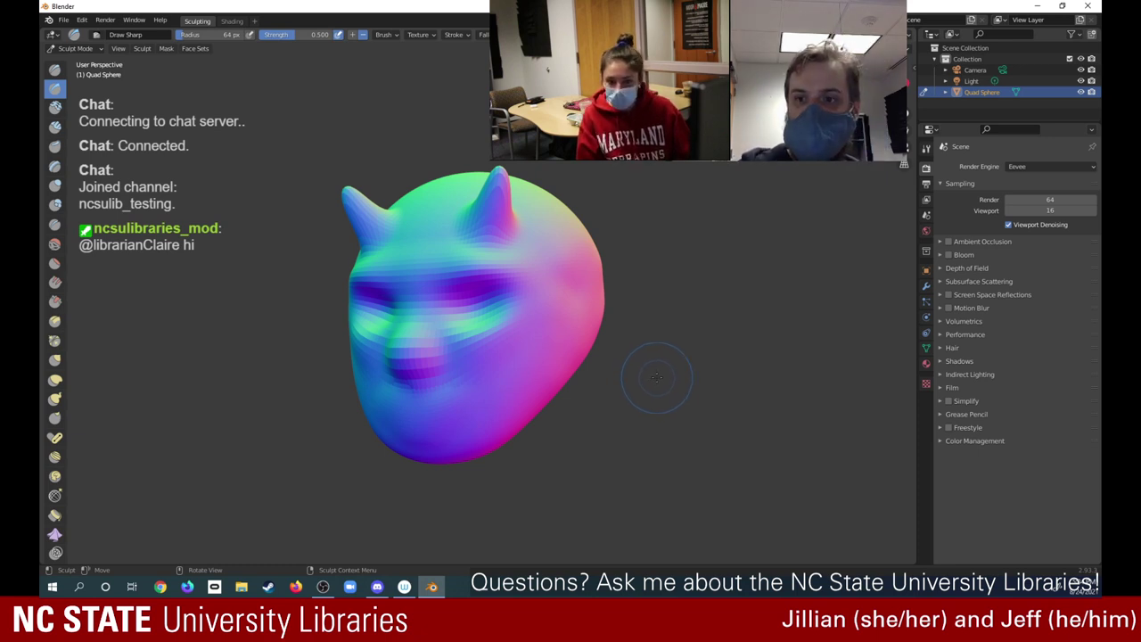
# Compare Flat lighting, Studio lighting and the green matcap on the head, and restore the rainbow-coloured normal matcap
pyautogui.click(903, 33)
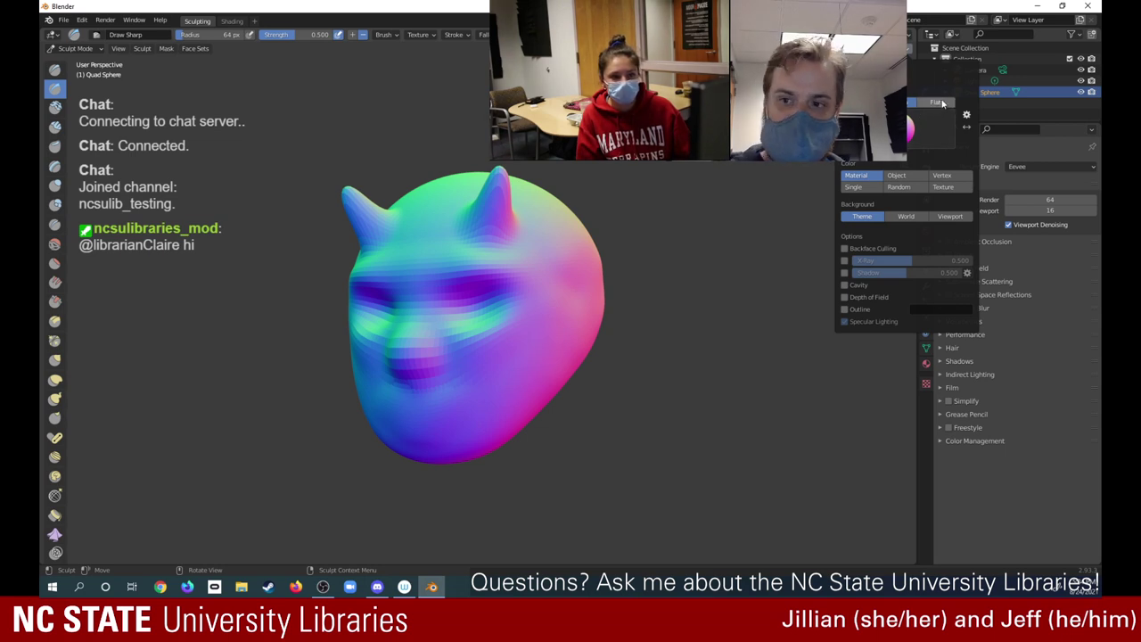
pyautogui.click(943, 104)
pyautogui.click(861, 102)
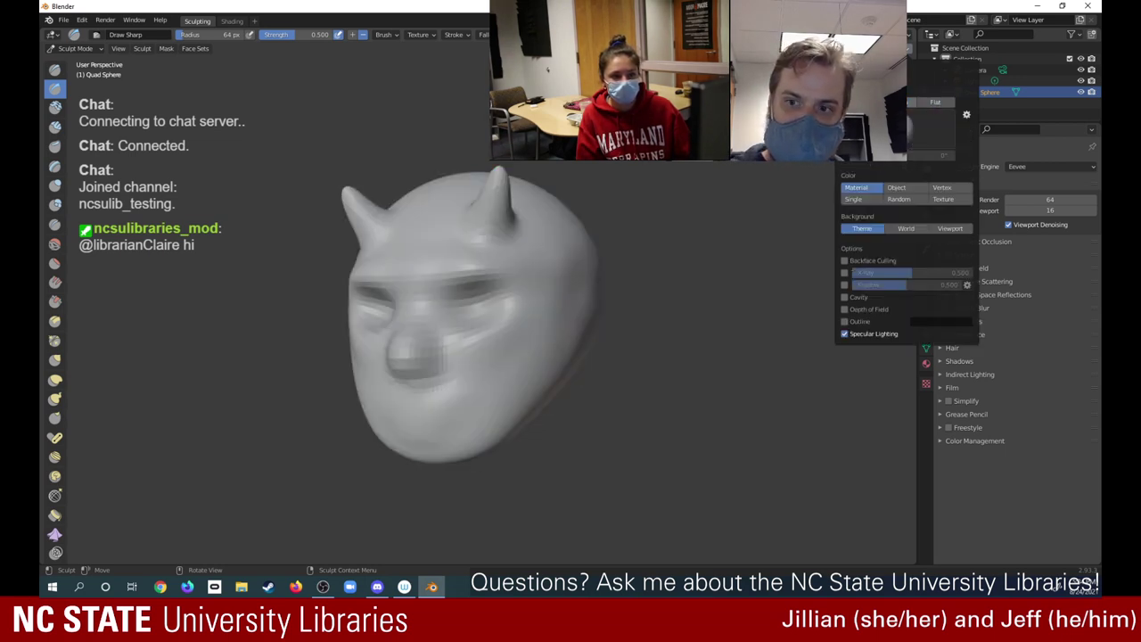
pyautogui.click(892, 102)
pyautogui.click(909, 125)
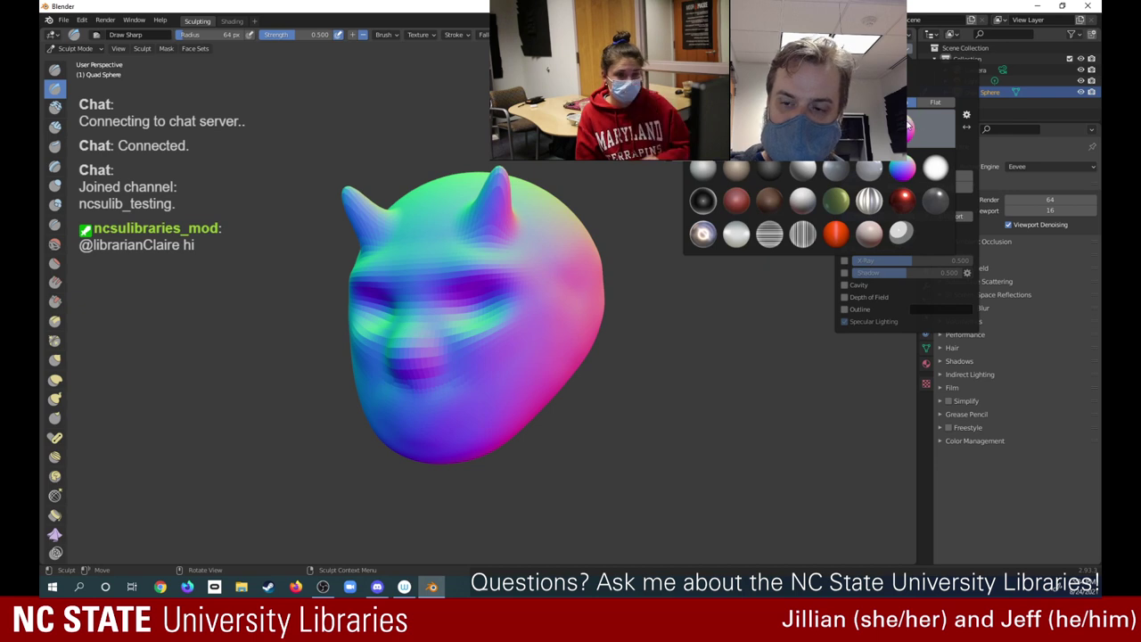
pyautogui.click(838, 202)
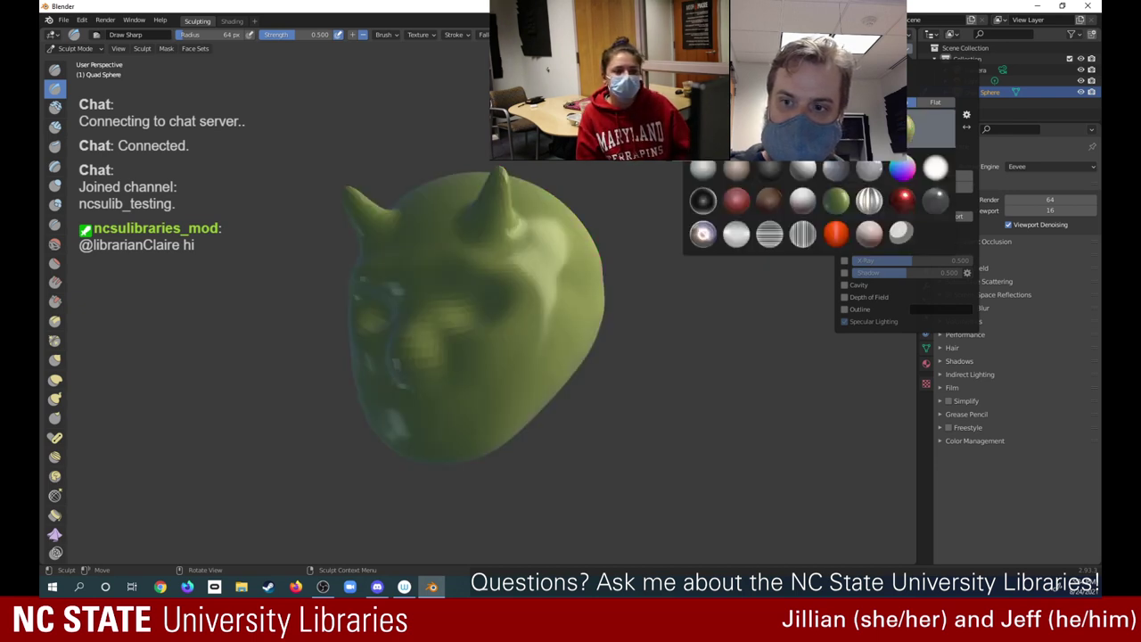
pyautogui.click(903, 170)
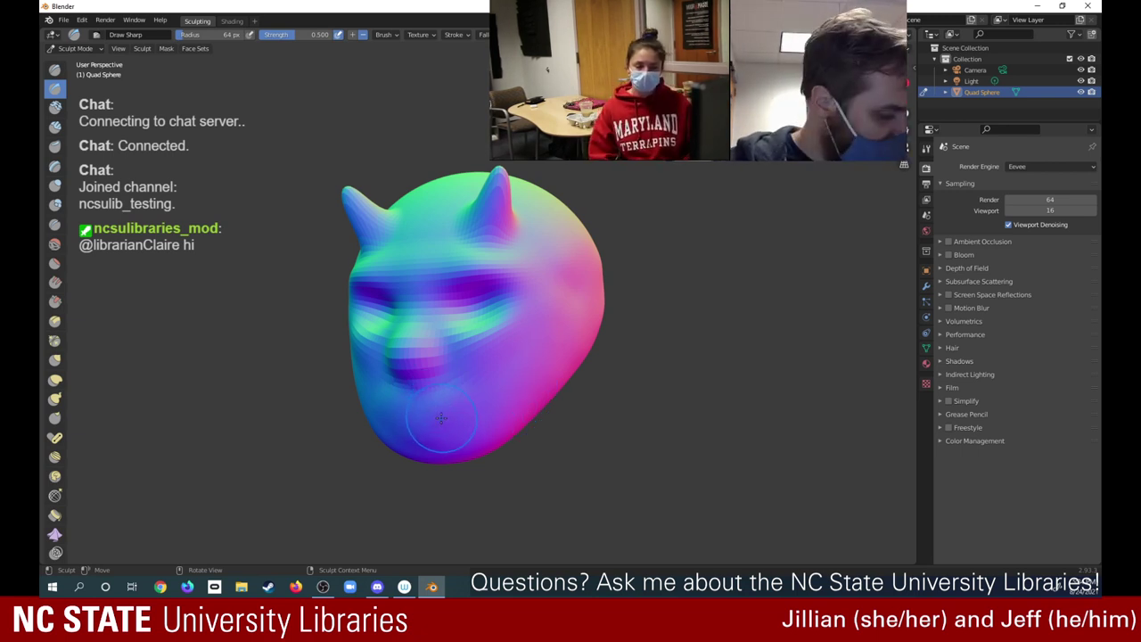
pyautogui.moveTo(559, 297); pyautogui.dragTo(598, 298, button='middle')
pyautogui.moveTo(807, 304)
pyautogui.mouseDown(button='middle')
pyautogui.moveTo(848, 284)
pyautogui.moveTo(817, 299)
pyautogui.mouseUp(button='middle')
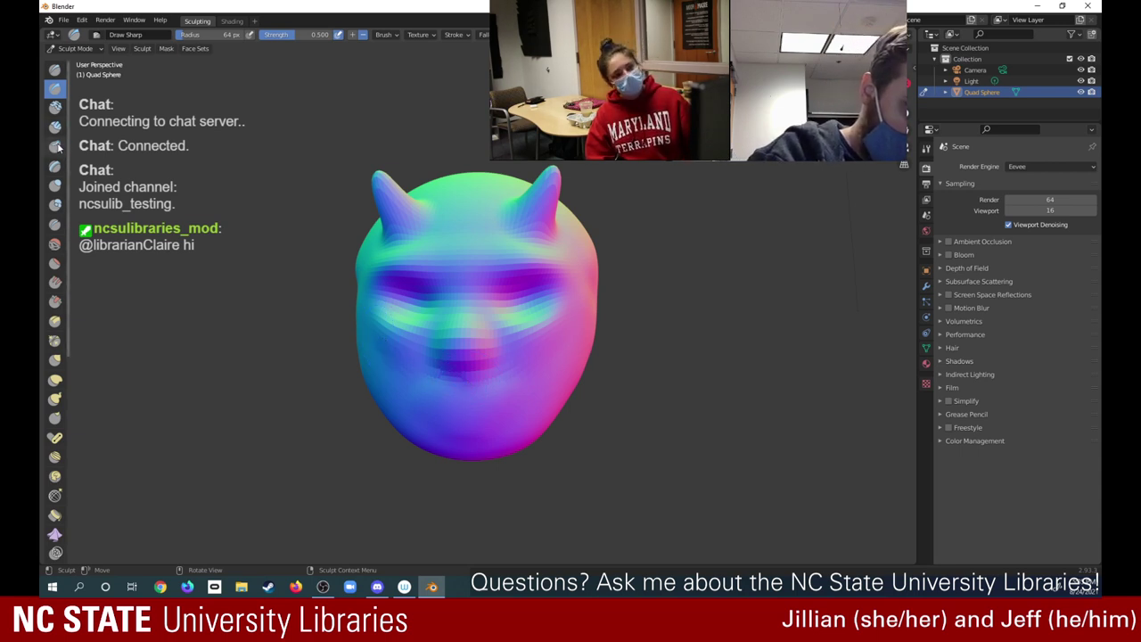
# Choose the Draw sculpting brush and set its radius to 26 px and its strength to 0.273
pyautogui.click(55, 72)
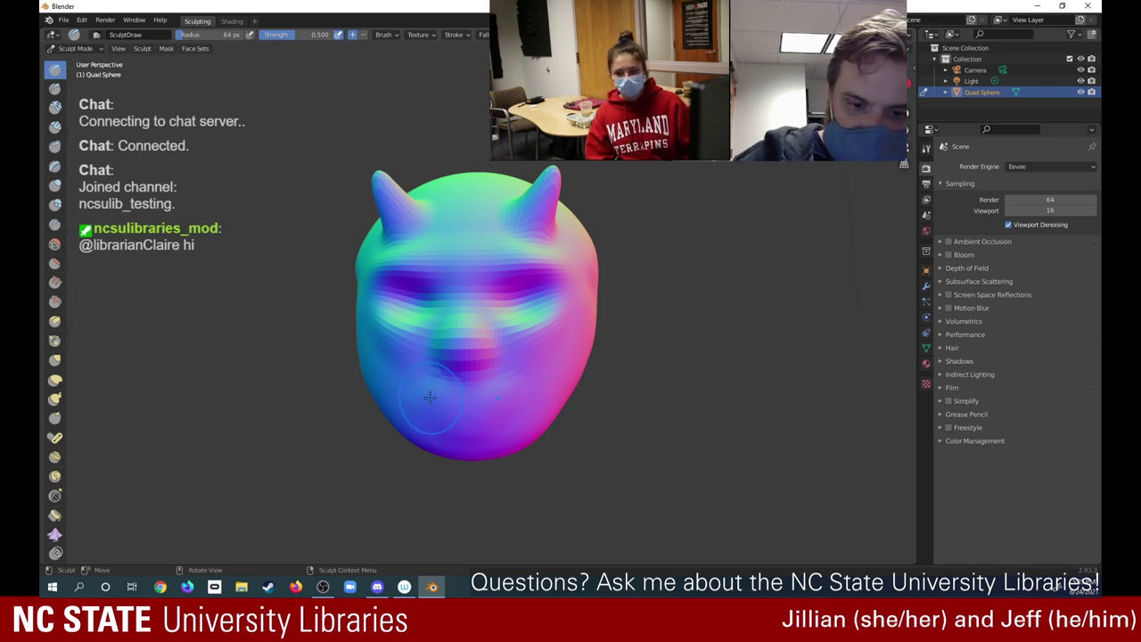
pyautogui.moveTo(461, 390); pyautogui.dragTo(357, 379, button='middle')
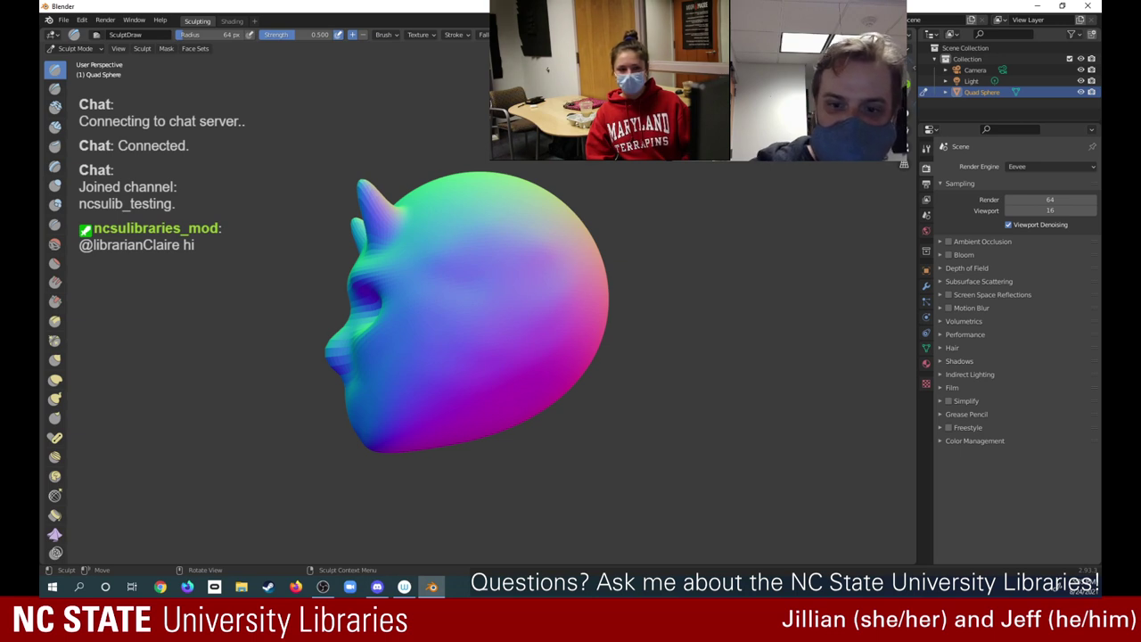
pyautogui.moveTo(793, 83); pyautogui.dragTo(987, 82, button='middle')
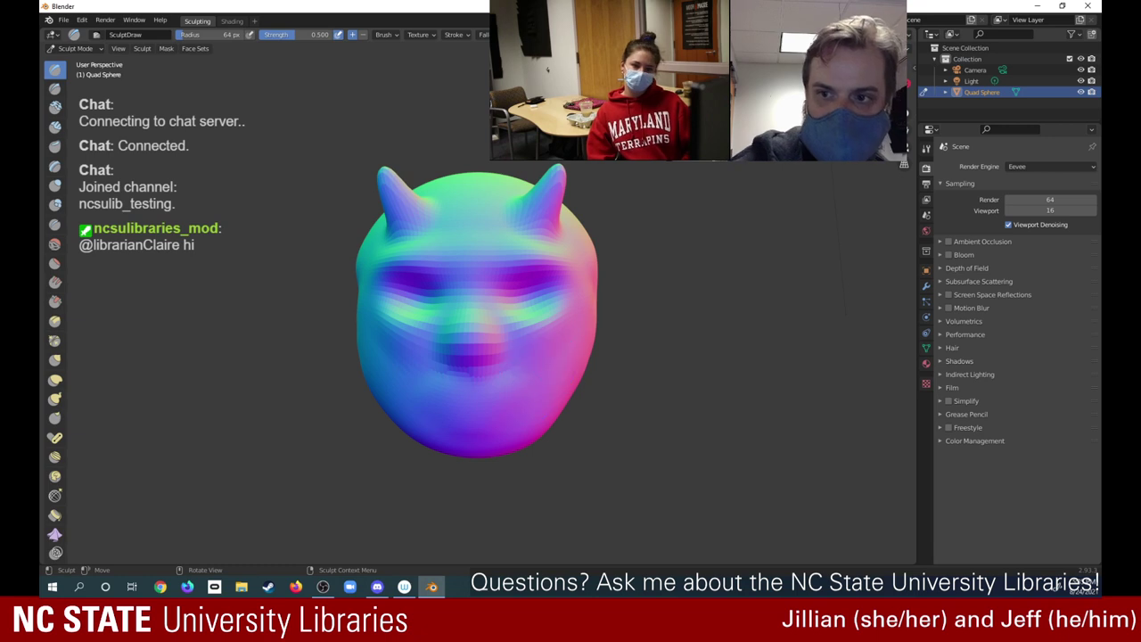
pyautogui.moveTo(528, 389)
pyautogui.mouseDown(button='middle')
pyautogui.moveTo(410, 398)
pyautogui.moveTo(483, 409)
pyautogui.mouseUp(button='middle')
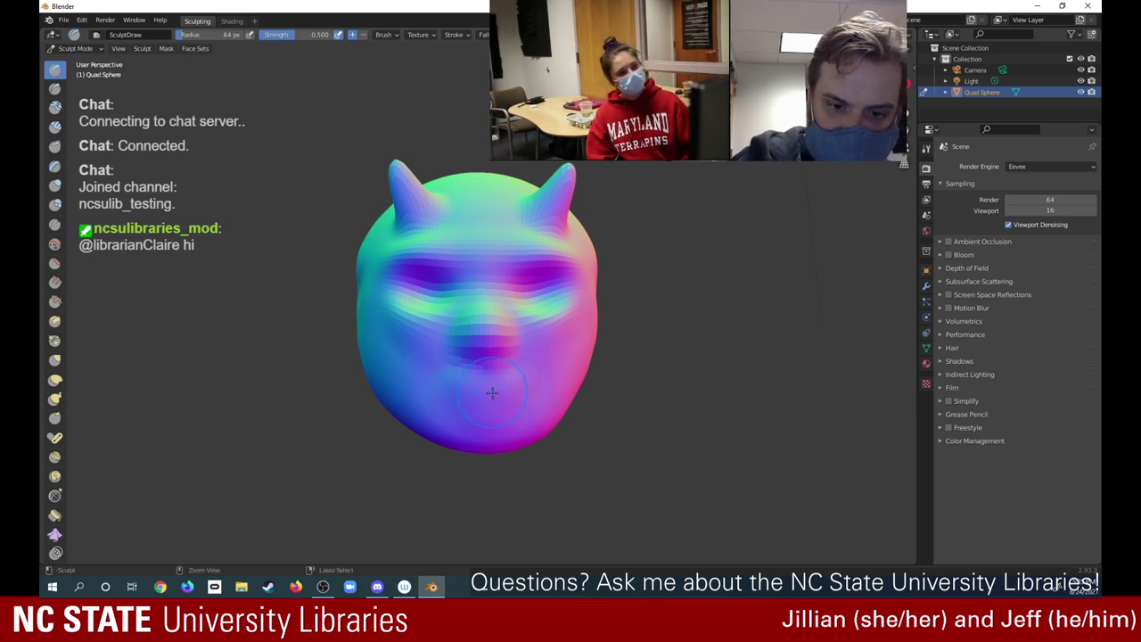
pyautogui.moveTo(528, 418)
pyautogui.mouseDown(button='middle')
pyautogui.moveTo(352, 423)
pyautogui.moveTo(508, 396)
pyautogui.mouseUp(button='middle')
pyautogui.moveTo(453, 405)
pyautogui.mouseDown()
pyautogui.moveTo(481, 418)
pyautogui.moveTo(453, 419)
pyautogui.mouseUp()
pyautogui.moveTo(513, 387)
pyautogui.mouseDown()
pyautogui.moveTo(524, 368)
pyautogui.moveTo(506, 395)
pyautogui.mouseUp()
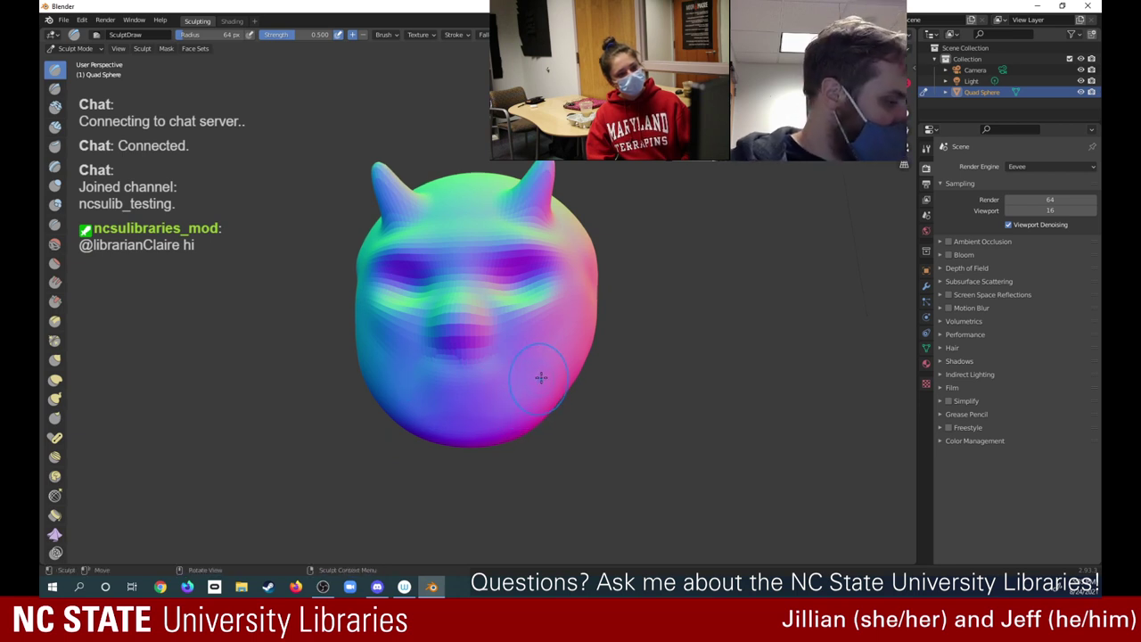
pyautogui.press('f')
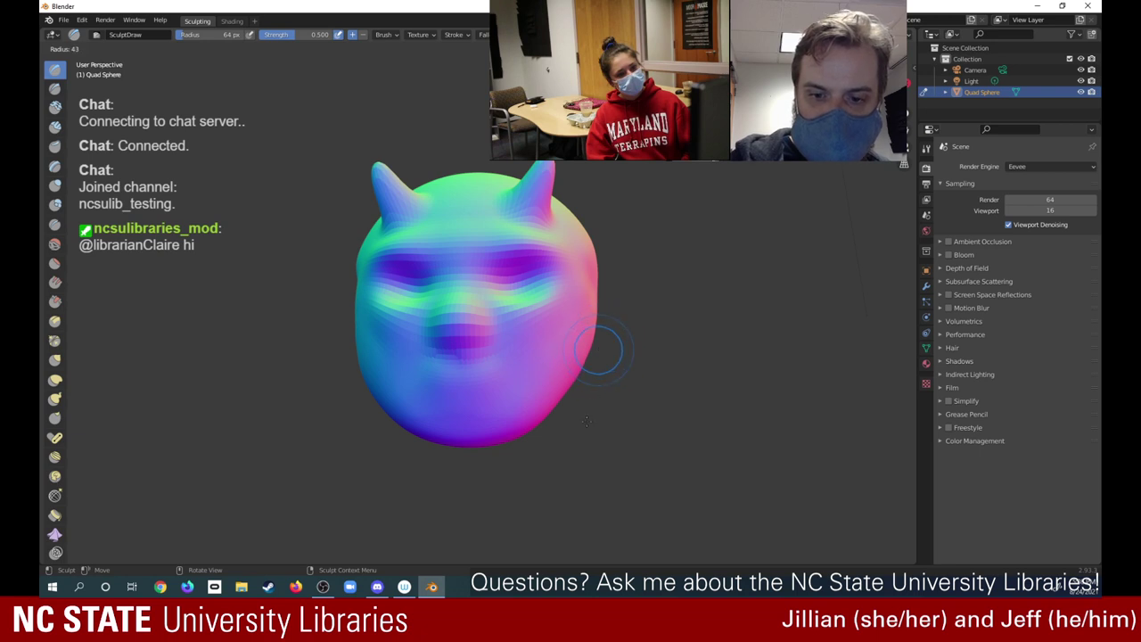
pyautogui.click(596, 373)
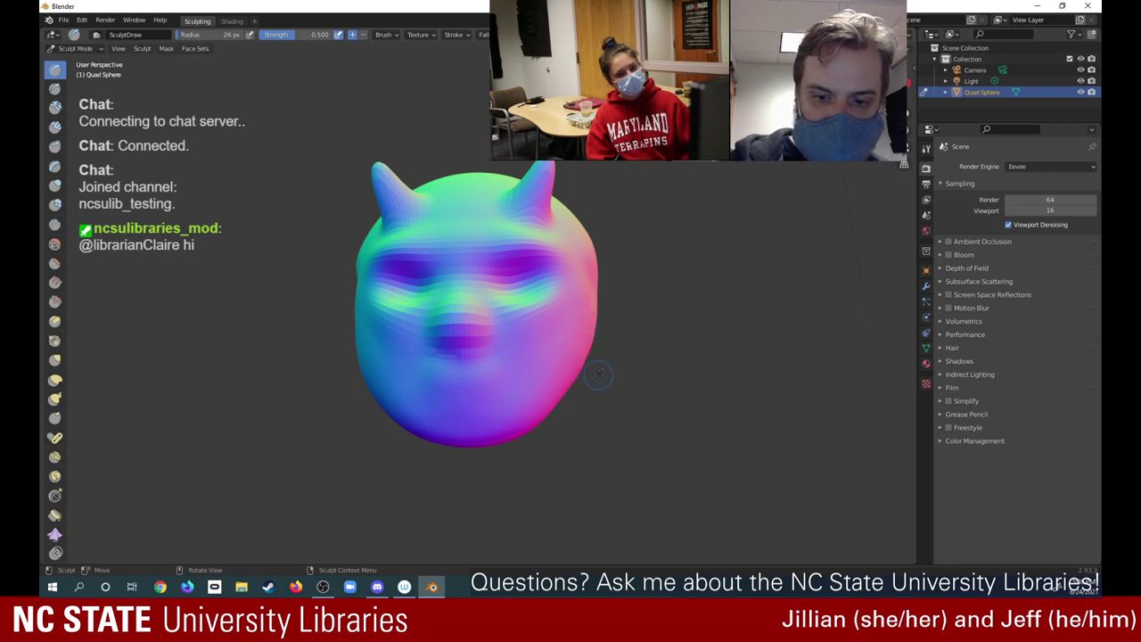
pyautogui.hotkey('shift', 'f')
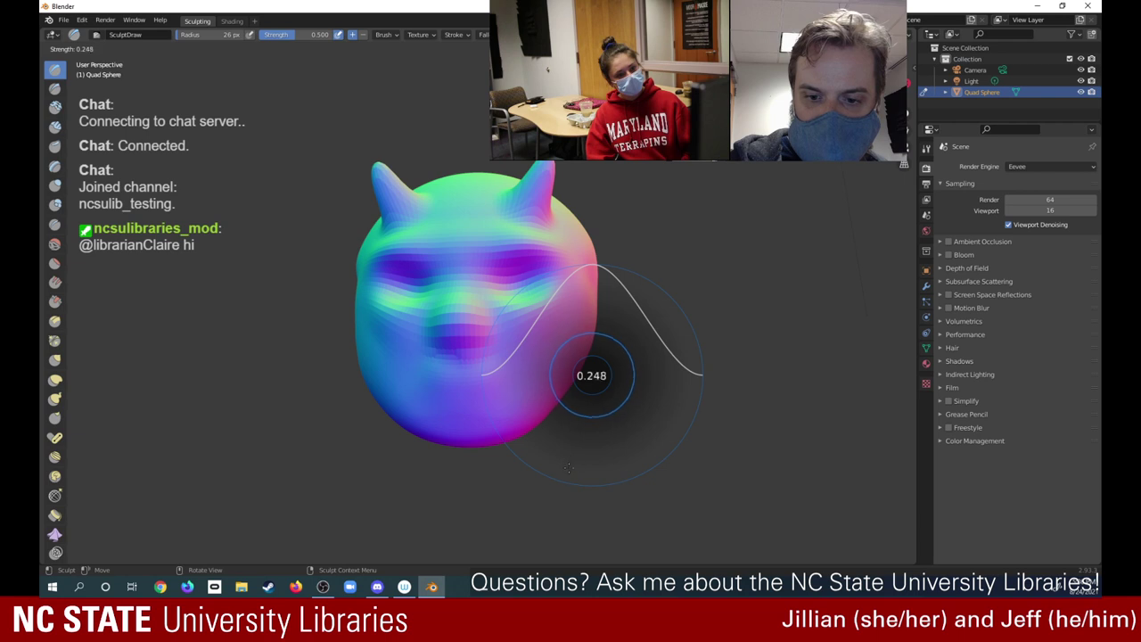
pyautogui.click(571, 470)
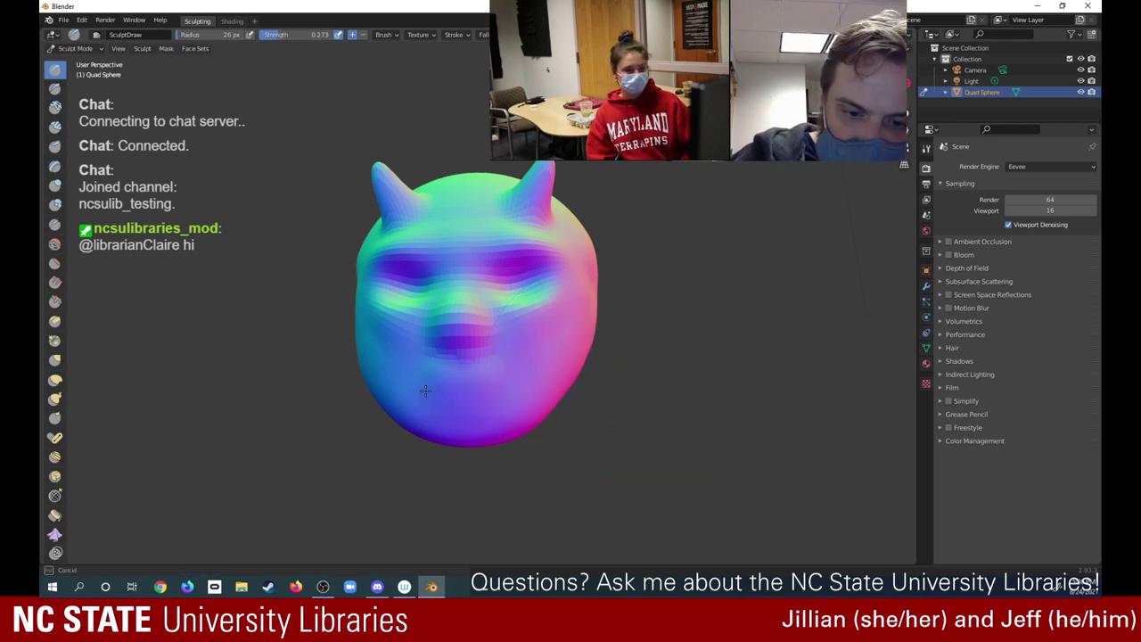
# Sculpt a raised upper lip across the lower face beneath the nose with the Draw brush
pyautogui.moveTo(423, 391); pyautogui.dragTo(461, 384)
pyautogui.moveTo(420, 391); pyautogui.dragTo(508, 391)
pyautogui.click(498, 397)
pyautogui.click(508, 392)
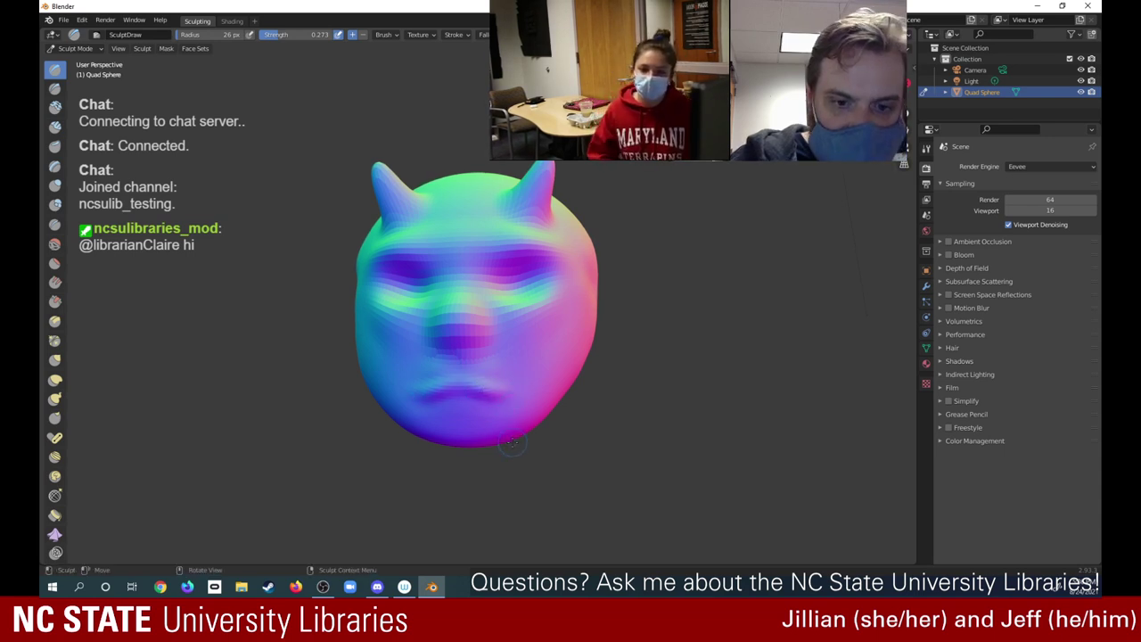
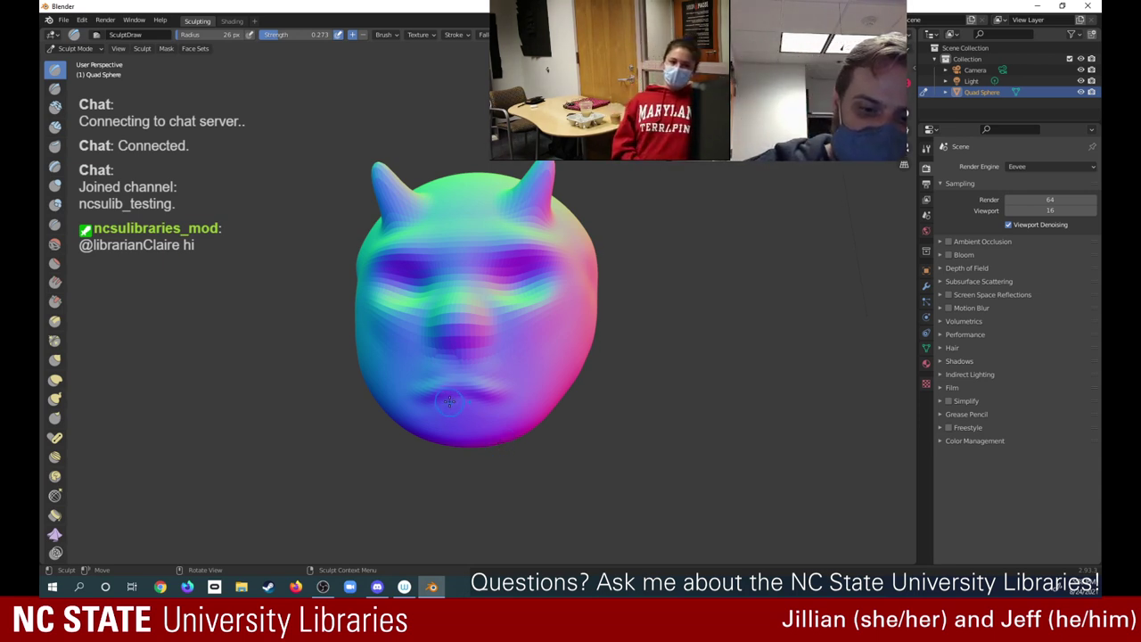
# Build up a lower lip directly beneath the upper lip with the Draw brush
pyautogui.moveTo(448, 401)
pyautogui.mouseDown()
pyautogui.moveTo(479, 406)
pyautogui.moveTo(451, 404)
pyautogui.mouseUp()
pyautogui.moveTo(448, 403); pyautogui.dragTo(514, 389)
pyautogui.moveTo(428, 393)
pyautogui.mouseDown()
pyautogui.moveTo(496, 405)
pyautogui.moveTo(432, 412)
pyautogui.mouseUp()
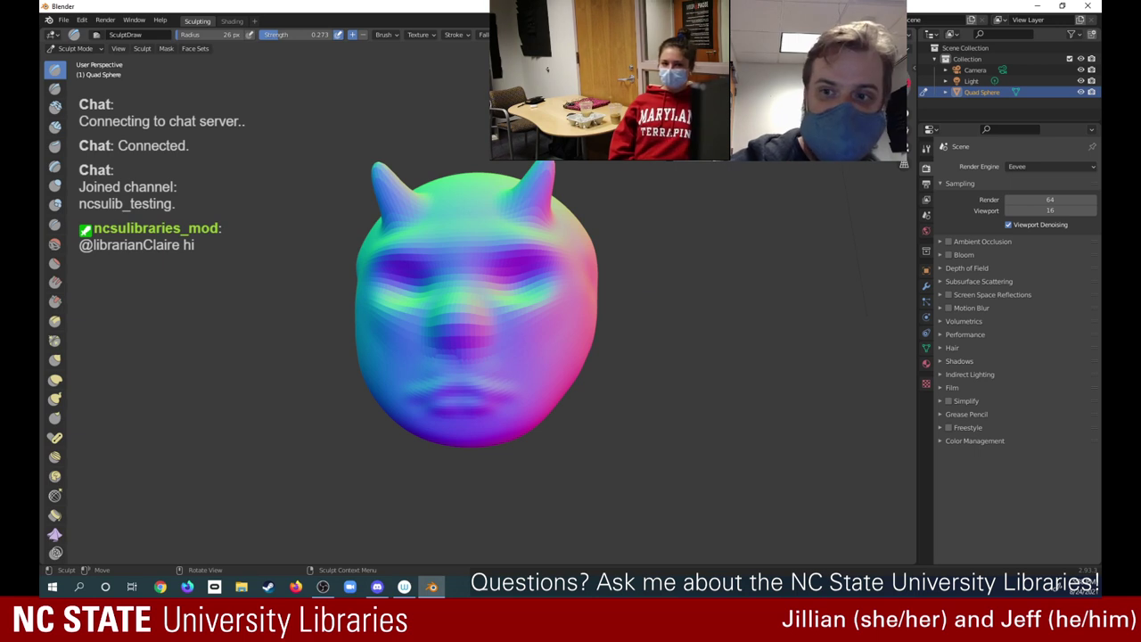
pyautogui.moveTo(677, 339)
pyautogui.mouseDown(button='middle')
pyautogui.moveTo(557, 339)
pyautogui.moveTo(575, 348)
pyautogui.moveTo(629, 318)
pyautogui.moveTo(695, 314)
pyautogui.mouseUp(button='middle')
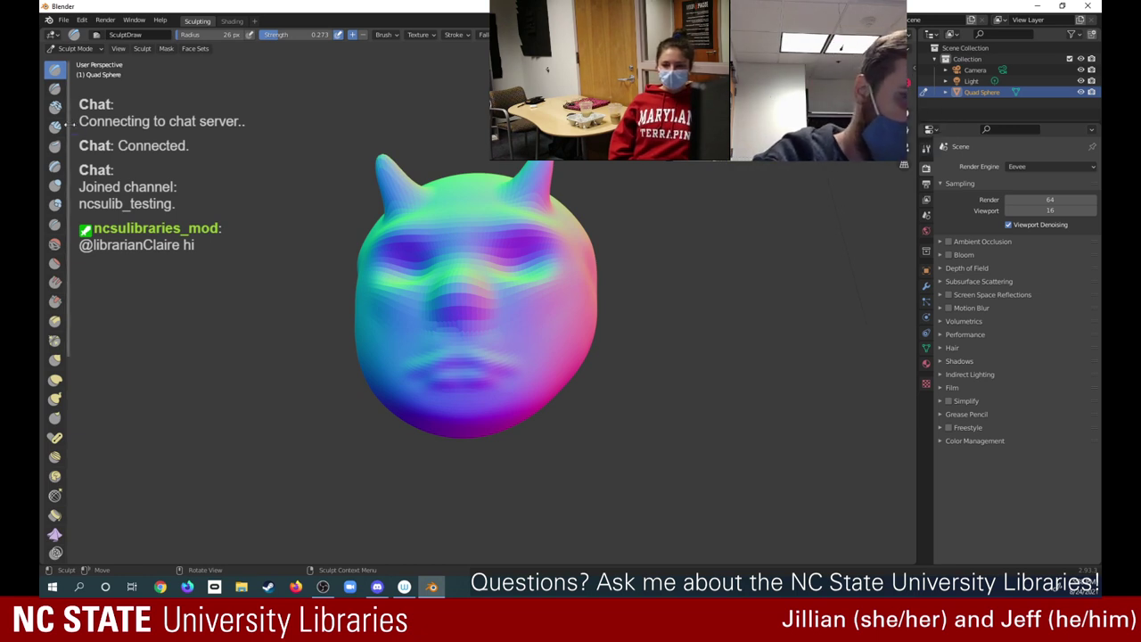
# Try raising a ridge across the chin below the lips with the Layer brush, and undo each stroke
pyautogui.click(55, 167)
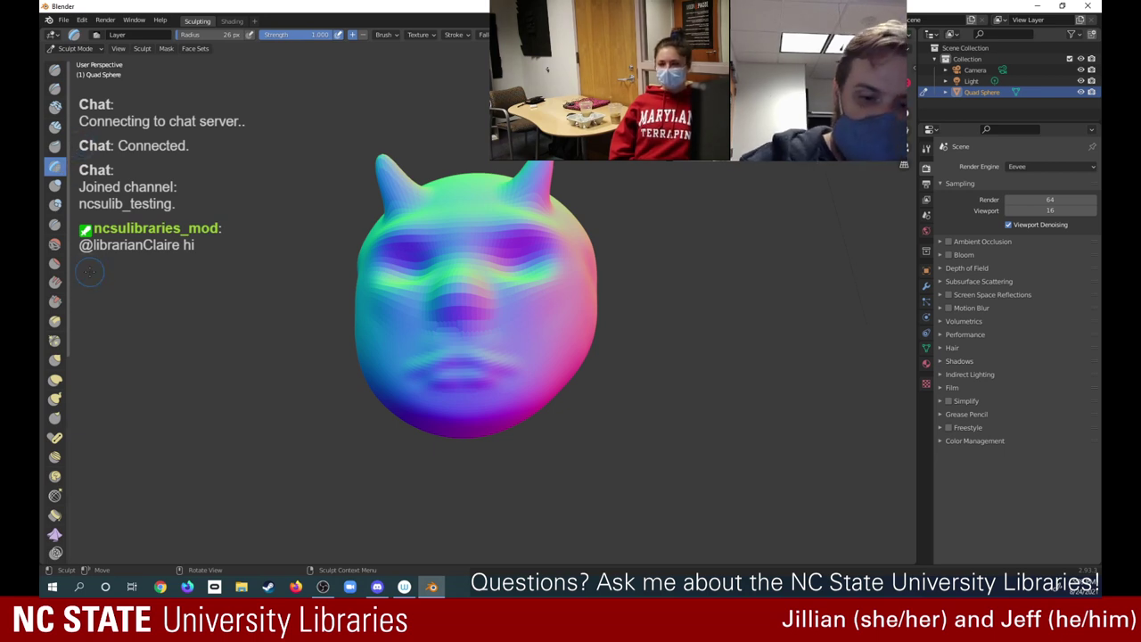
pyautogui.moveTo(419, 403); pyautogui.dragTo(536, 405)
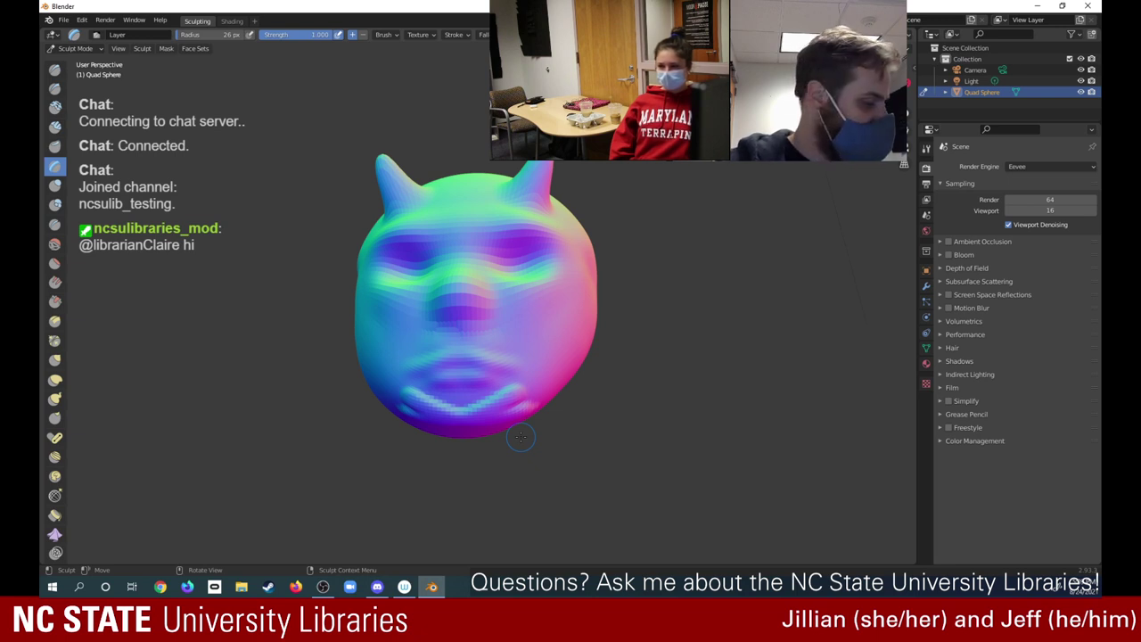
pyautogui.hotkey('ctrl', 'z')
pyautogui.moveTo(413, 401); pyautogui.dragTo(517, 404)
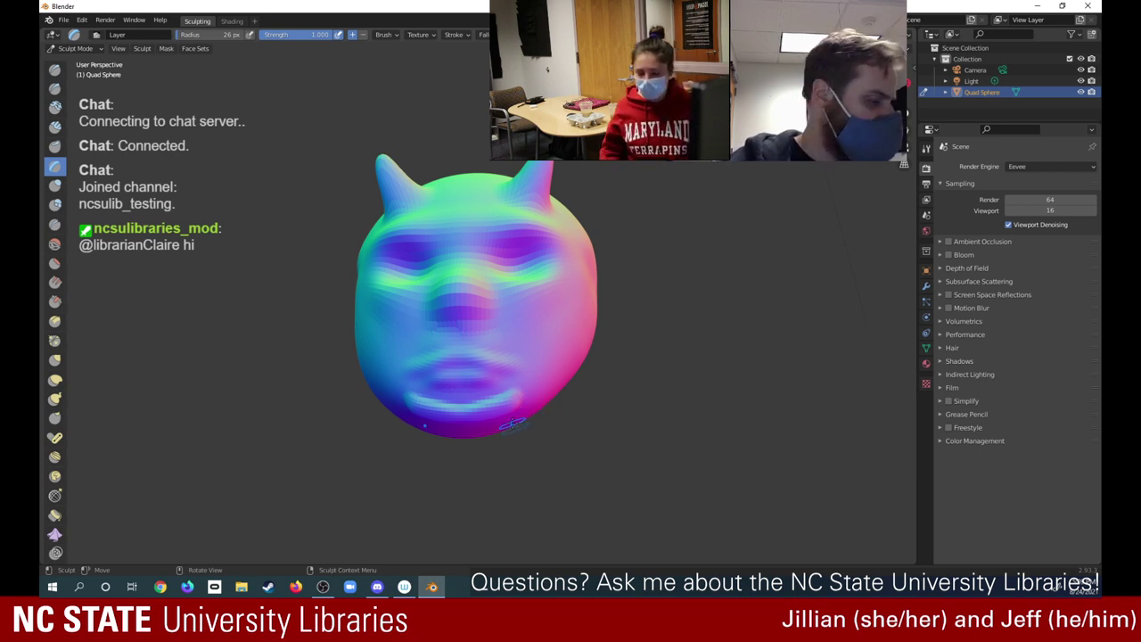
pyautogui.hotkey('ctrl', 'z')
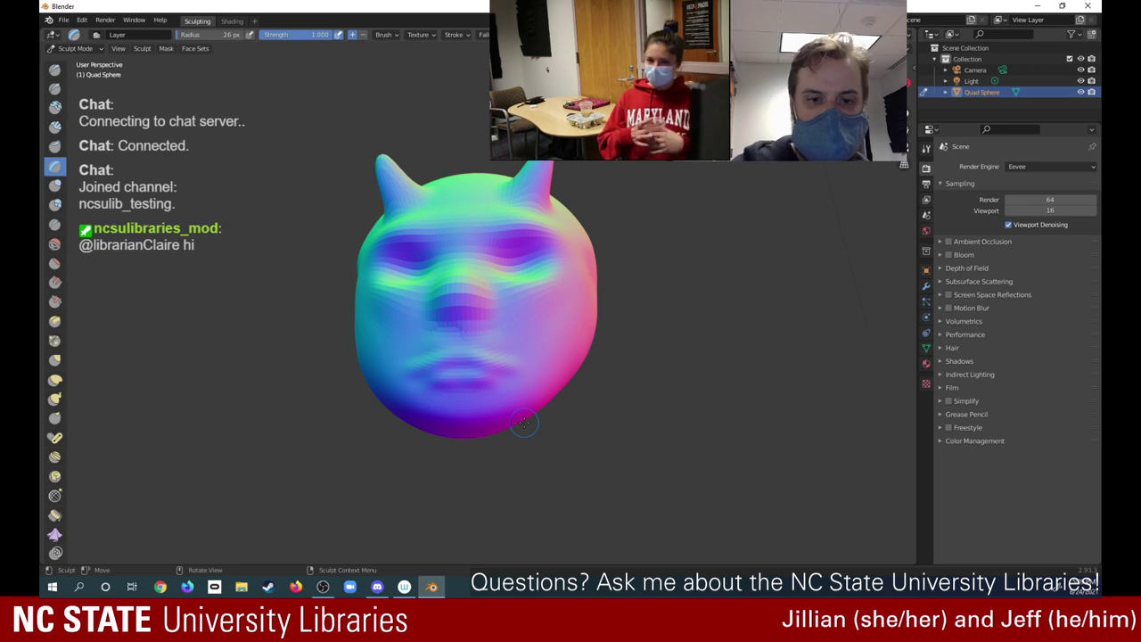
# Replace the rainbow-coloured normal matcap with the matte red matcap in the viewport shading to check the new lips
pyautogui.moveTo(464, 370); pyautogui.dragTo(381, 361, button='middle')
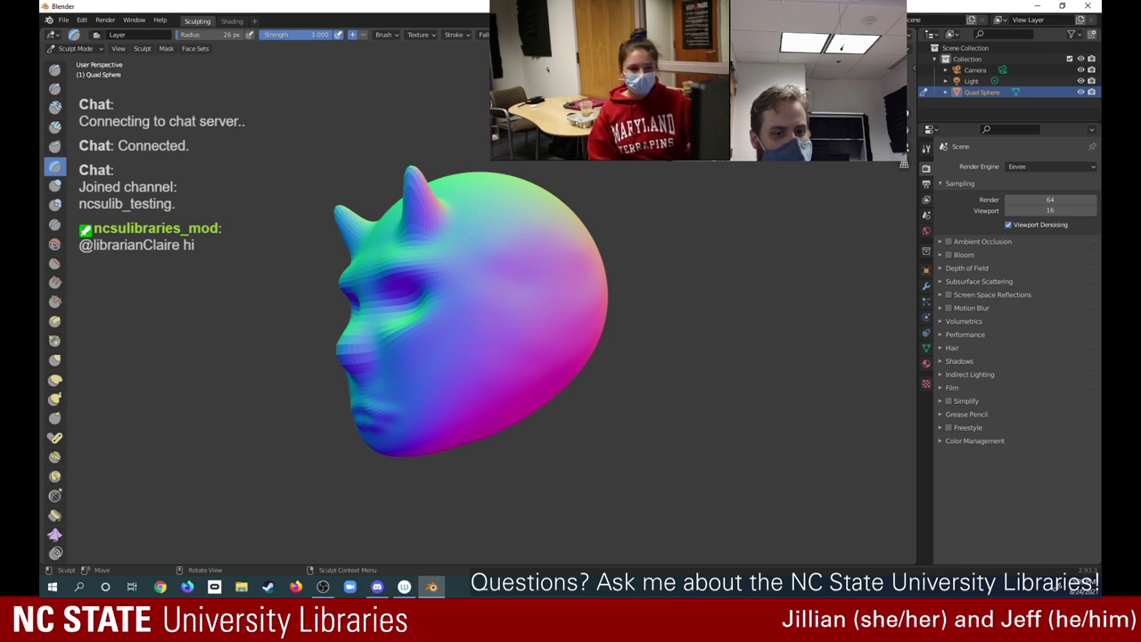
pyautogui.moveTo(881, 83)
pyautogui.mouseDown()
pyautogui.moveTo(972, 83)
pyautogui.moveTo(955, 89)
pyautogui.mouseUp()
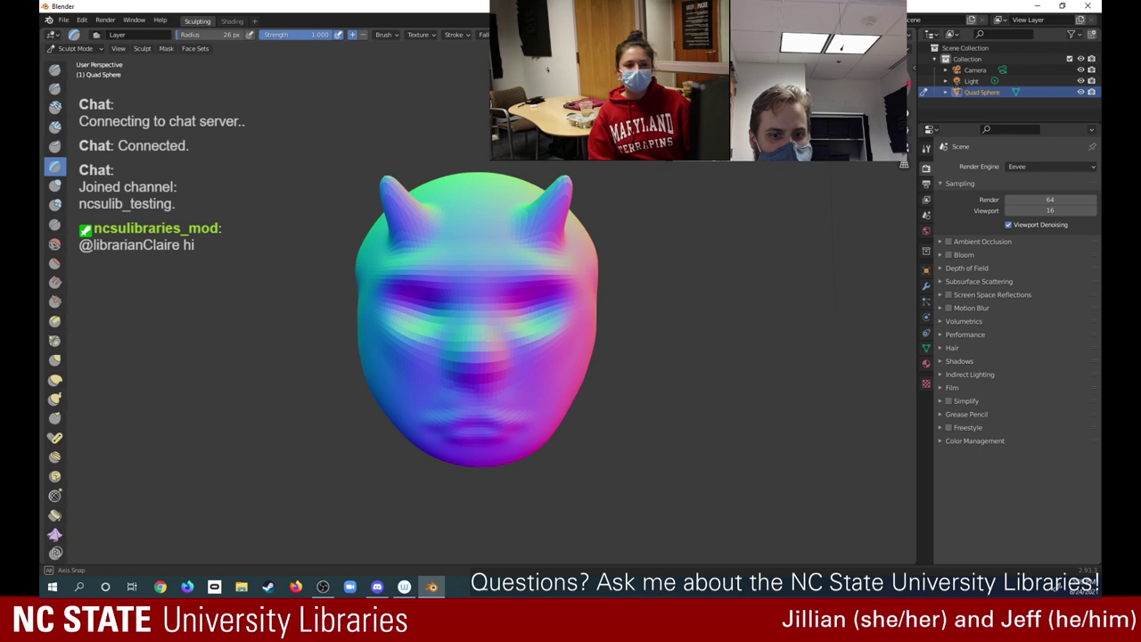
pyautogui.moveTo(956, 89); pyautogui.dragTo(953, 89)
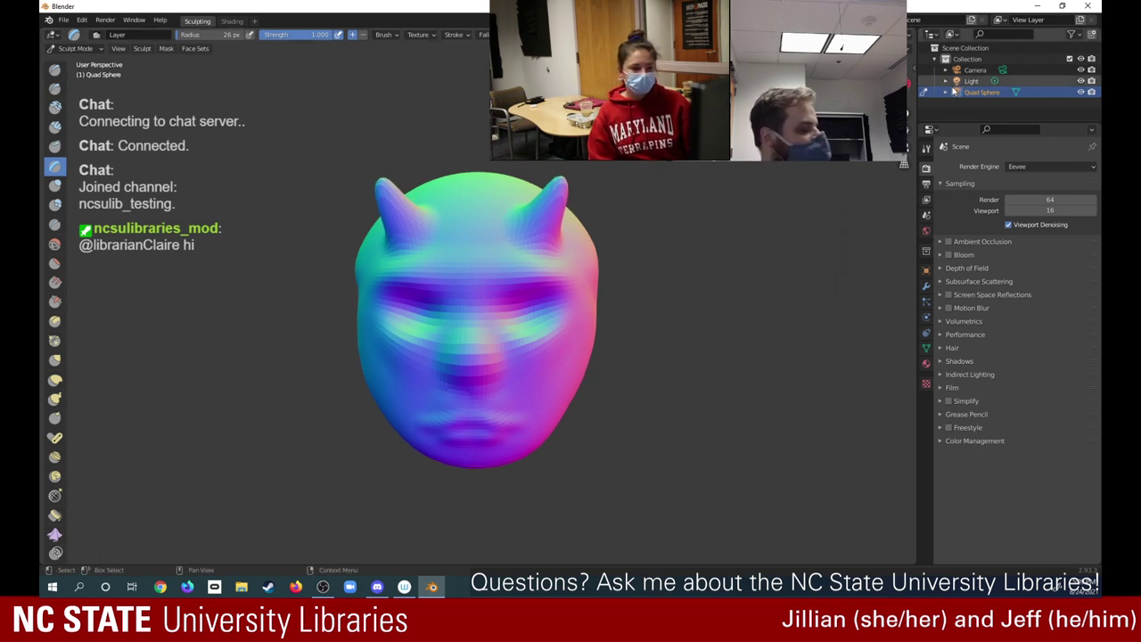
pyautogui.click(910, 34)
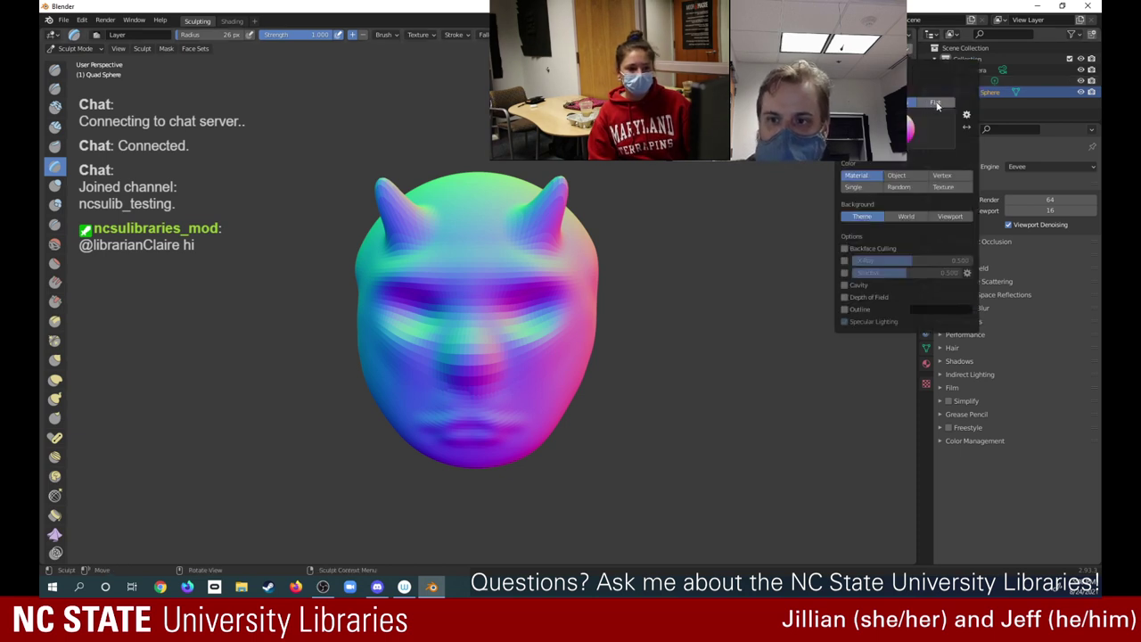
pyautogui.click(932, 129)
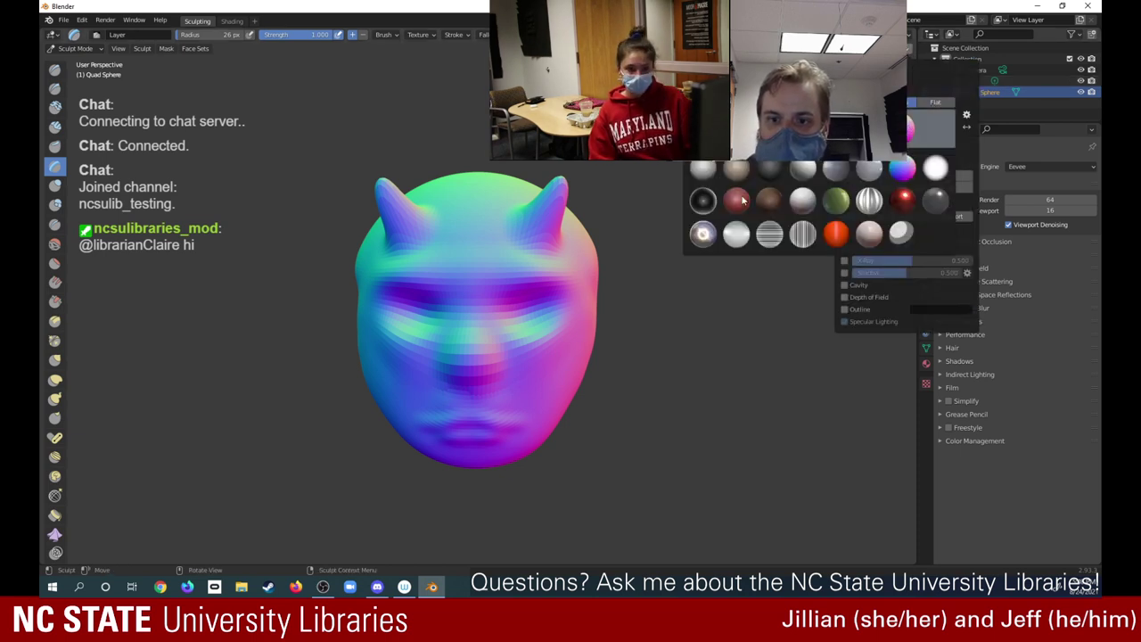
pyautogui.click(737, 201)
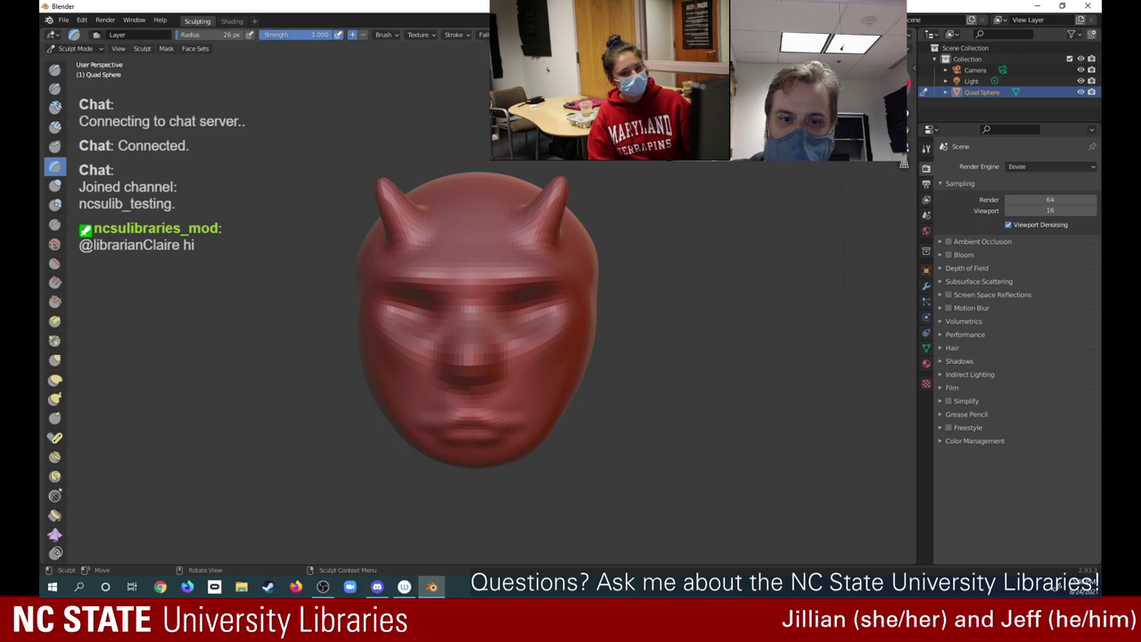
pyautogui.moveTo(606, 321)
pyautogui.mouseDown(button='middle')
pyautogui.moveTo(465, 321)
pyautogui.moveTo(599, 321)
pyautogui.mouseUp(button='middle')
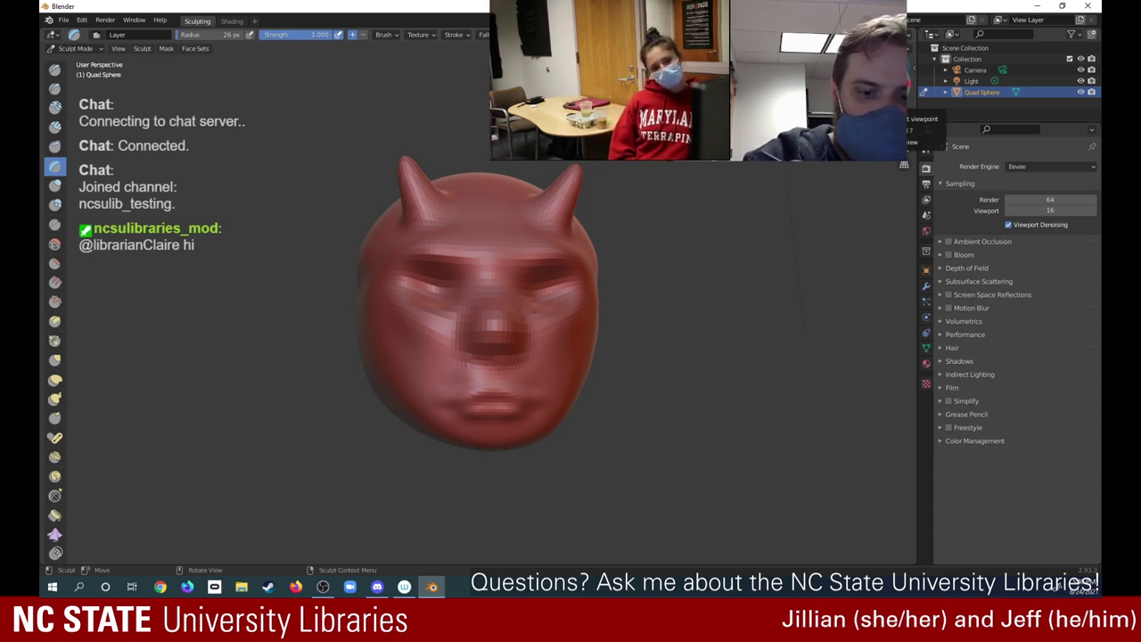
# In Edit Mode, box-select the vertices around the mouth and move them up about 0.07 m along the global Z axis
pyautogui.click(75, 48)
pyautogui.click(86, 75)
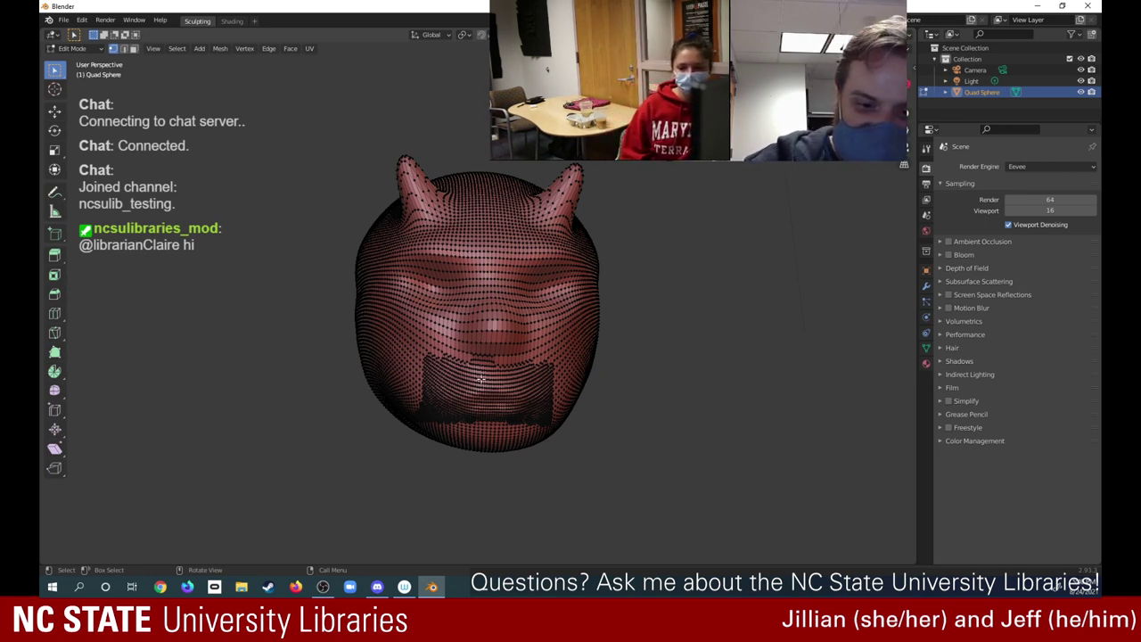
pyautogui.press('b')
pyautogui.moveTo(503, 378); pyautogui.dragTo(429, 424)
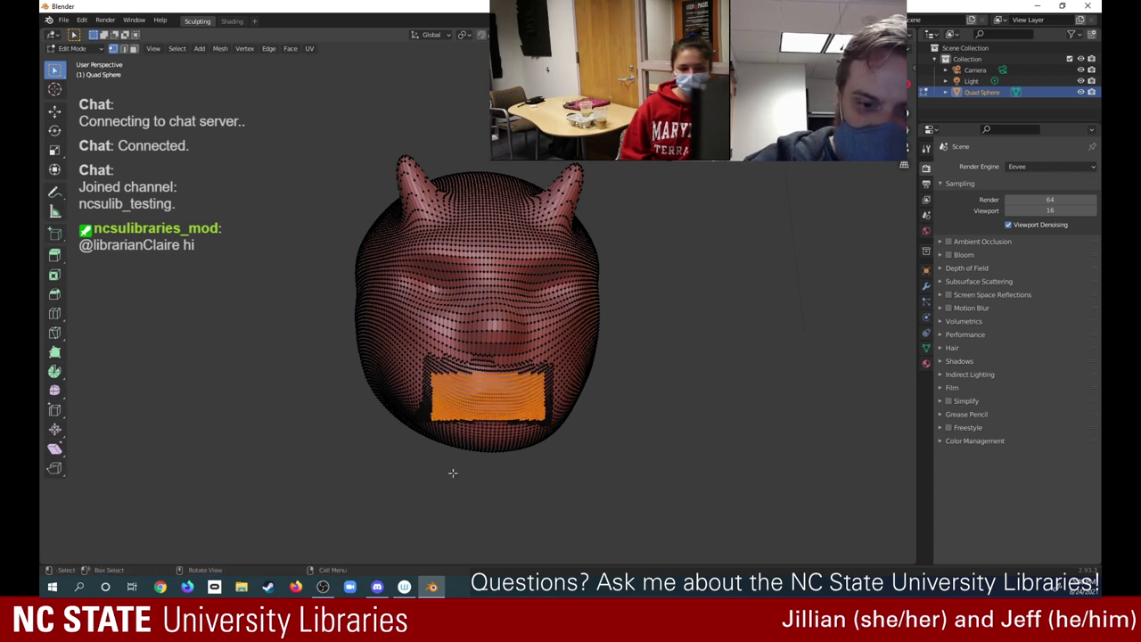
pyautogui.click(54, 110)
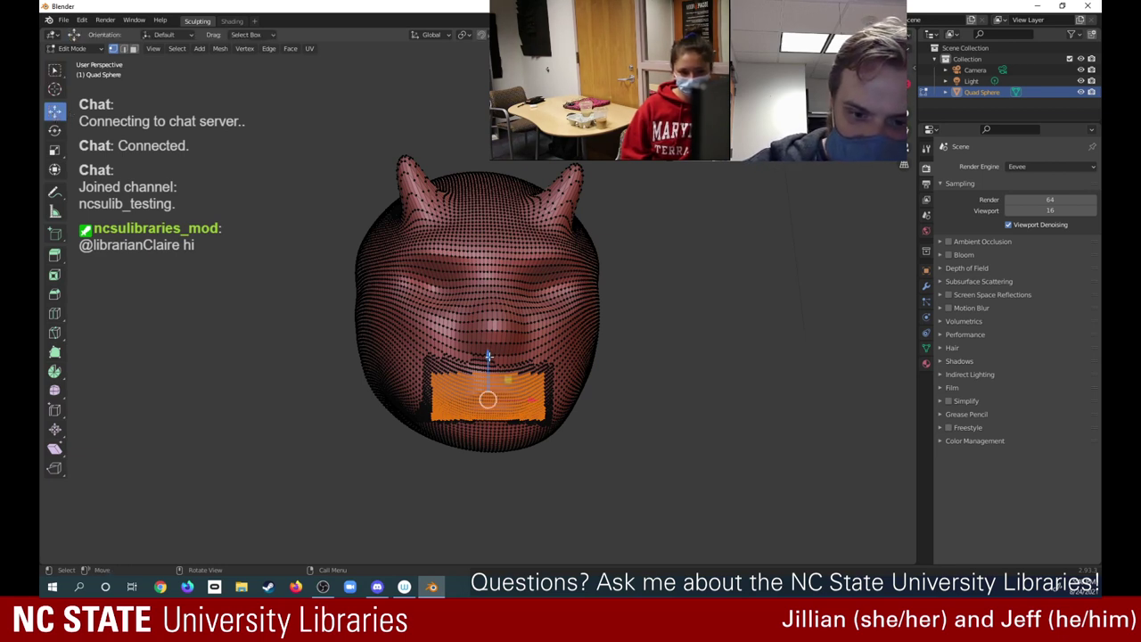
pyautogui.moveTo(488, 356); pyautogui.dragTo(493, 341)
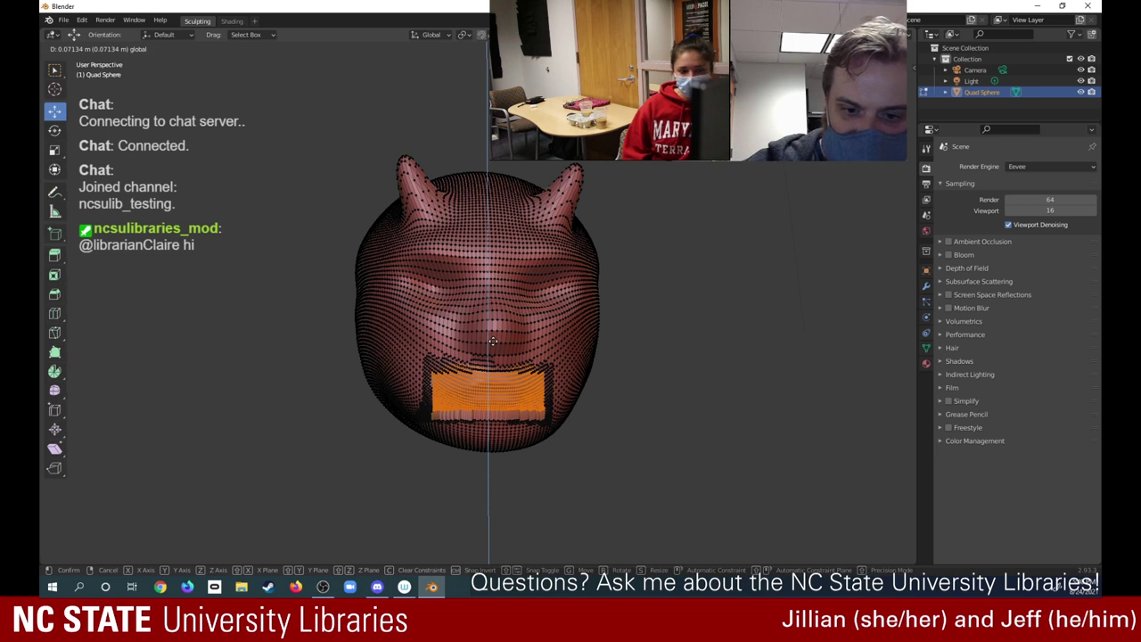
pyautogui.moveTo(492, 342); pyautogui.dragTo(492, 341)
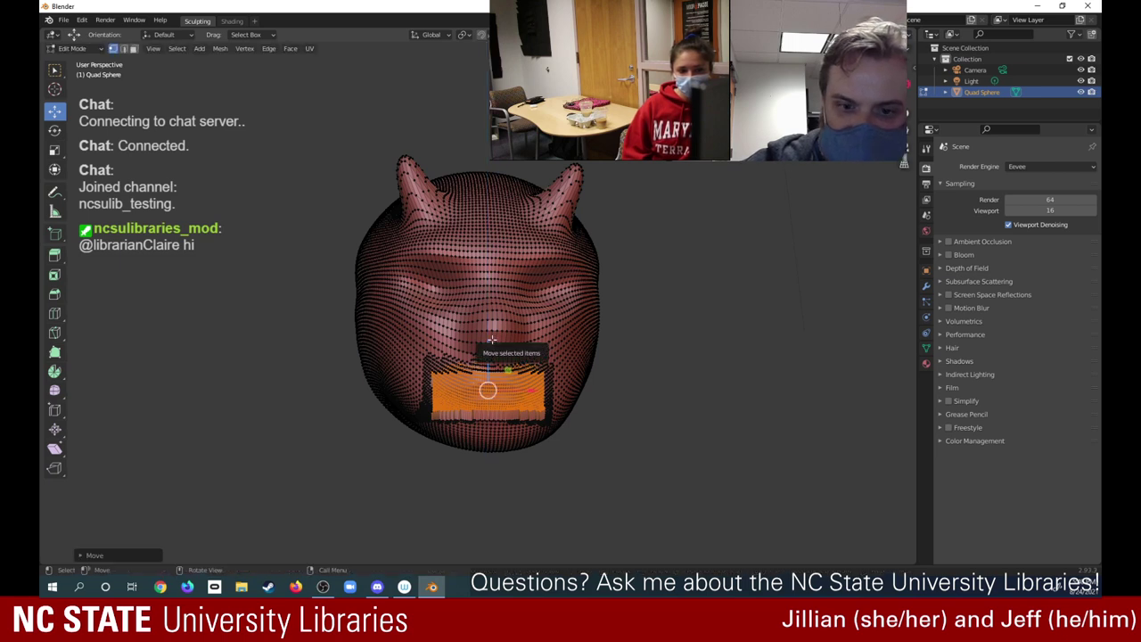
# Return the head to Sculpt Mode and examine the moved mouth area from the front and side
pyautogui.click(76, 49)
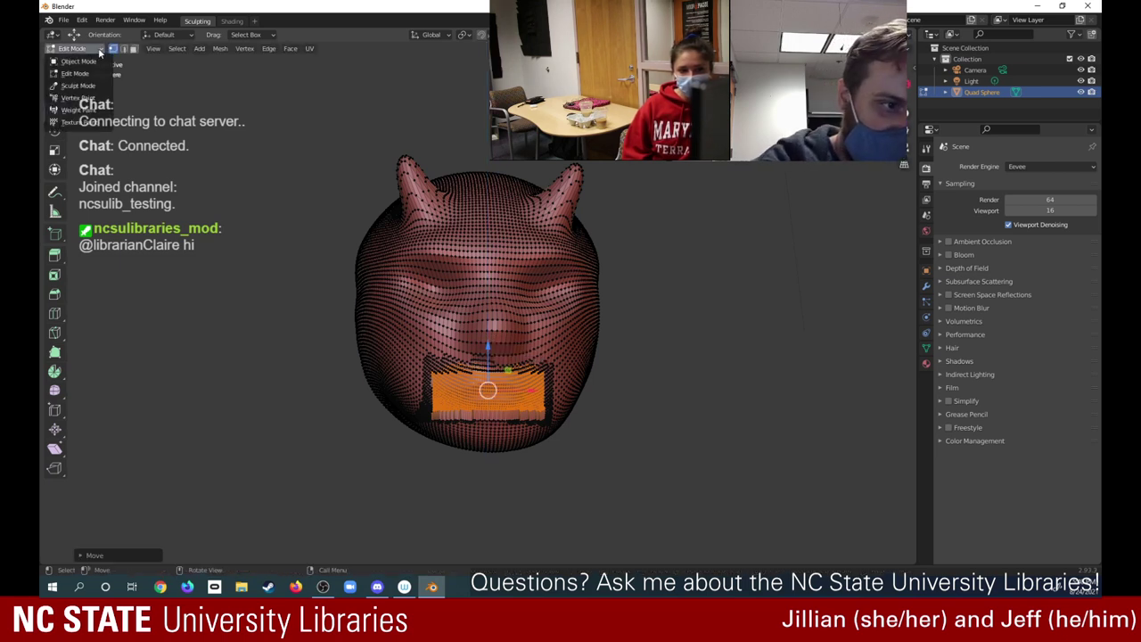
pyautogui.click(73, 86)
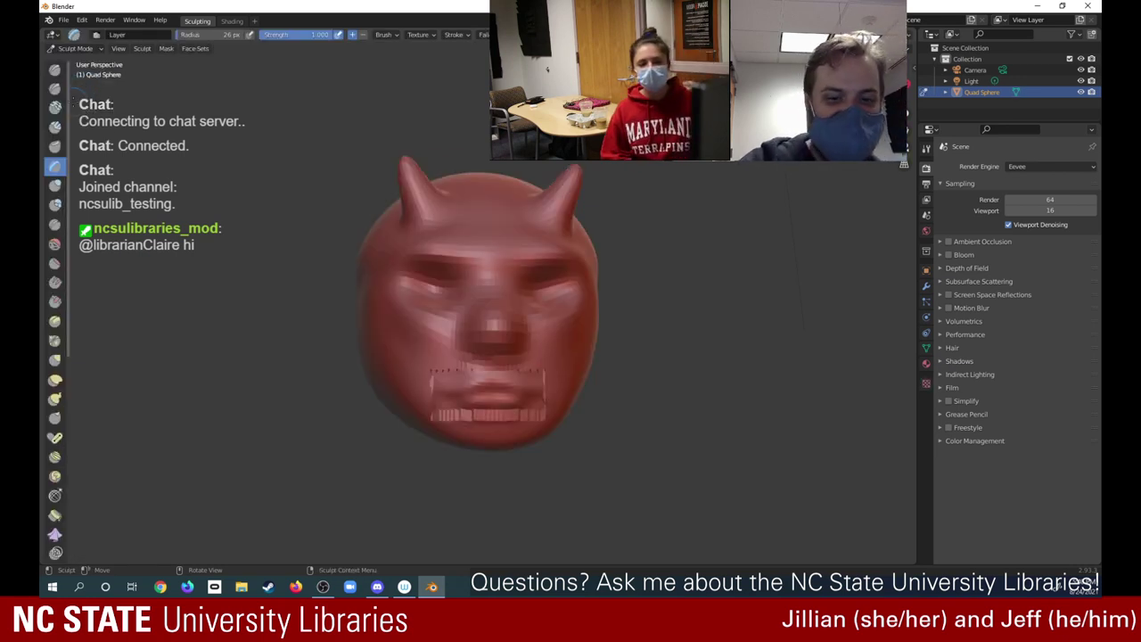
pyautogui.moveTo(570, 321); pyautogui.dragTo(439, 328, button='middle')
pyautogui.moveTo(356, 321); pyautogui.dragTo(510, 325, button='middle')
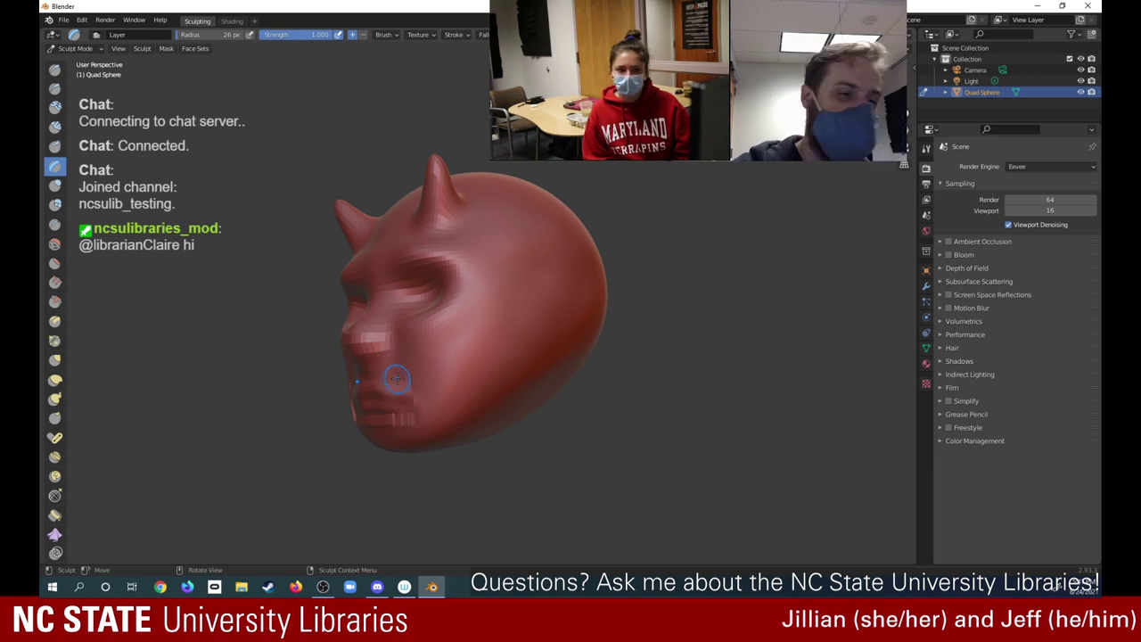
# Return the head to Edit Mode and undo the vertical move of the mouth vertices along with their selection
pyautogui.click(75, 48)
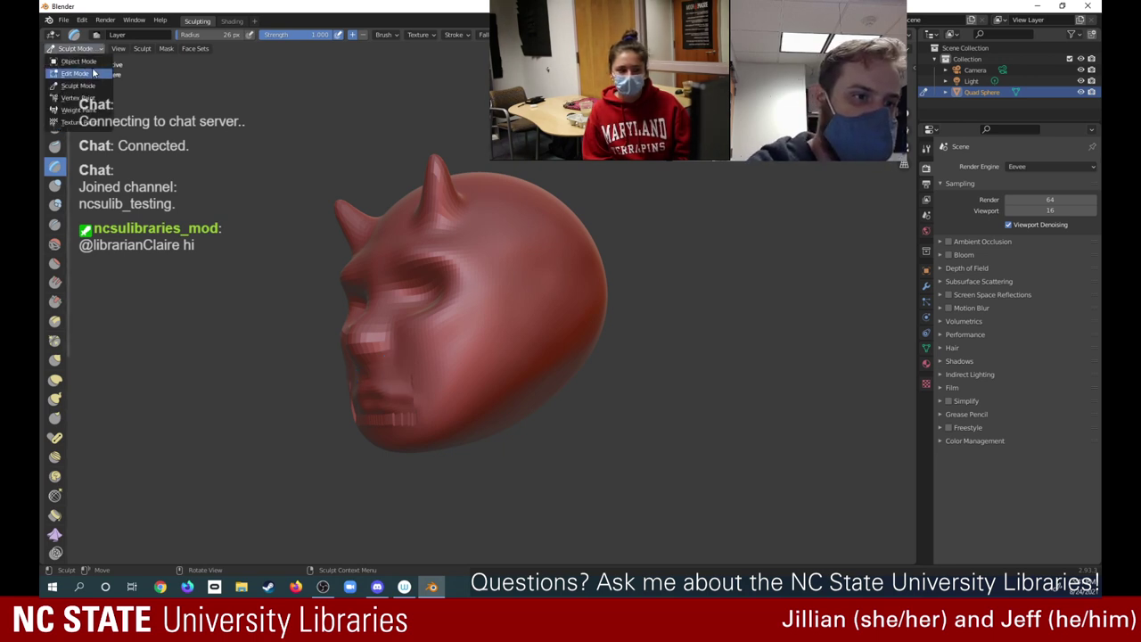
pyautogui.click(80, 73)
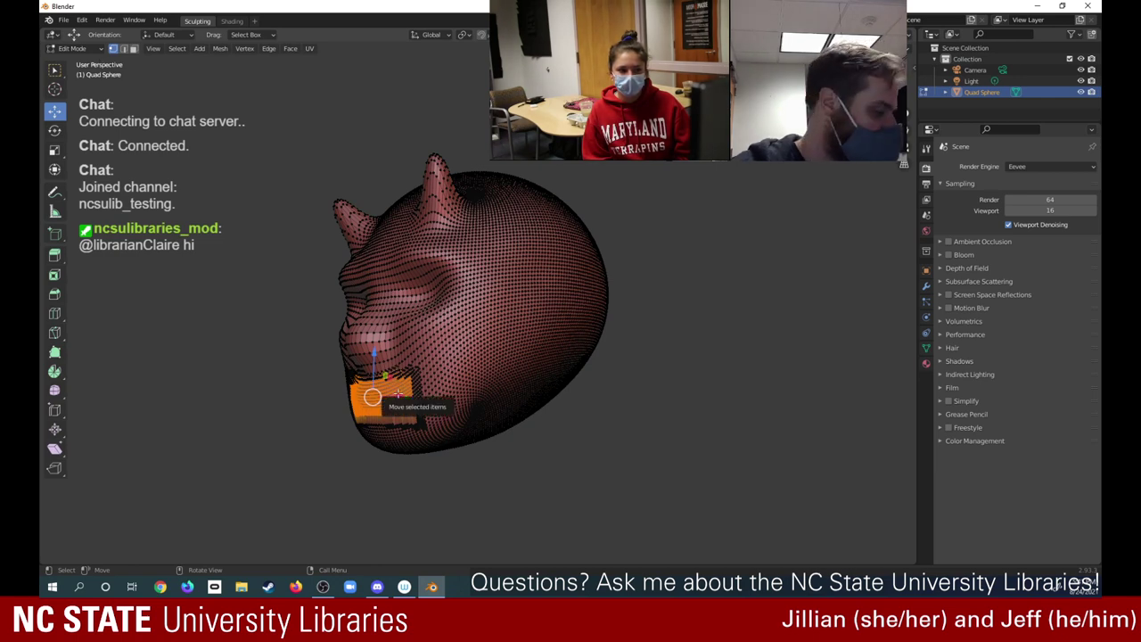
pyautogui.press('ctrl')
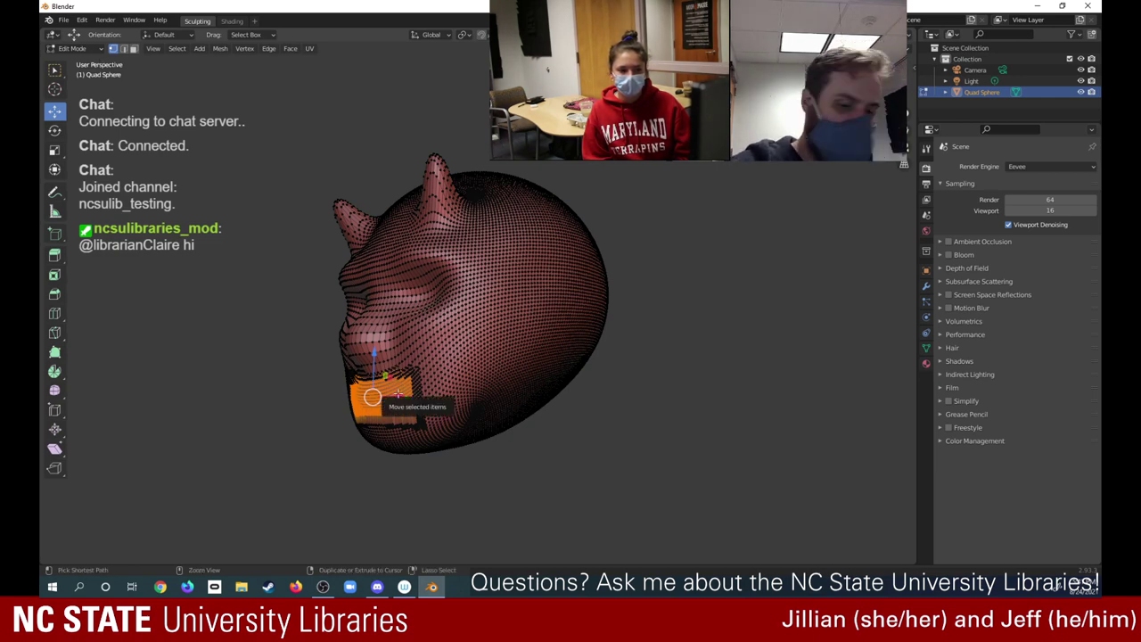
pyautogui.keyDown('ctrl'); pyautogui.click(399, 393); pyautogui.keyUp('ctrl')
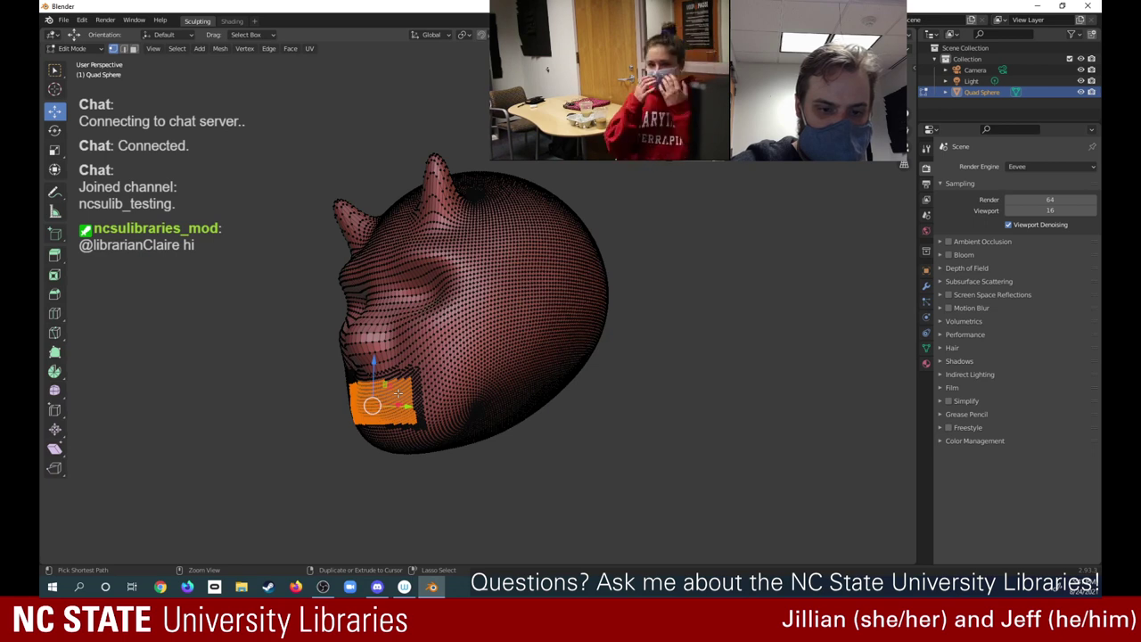
pyautogui.click(397, 393)
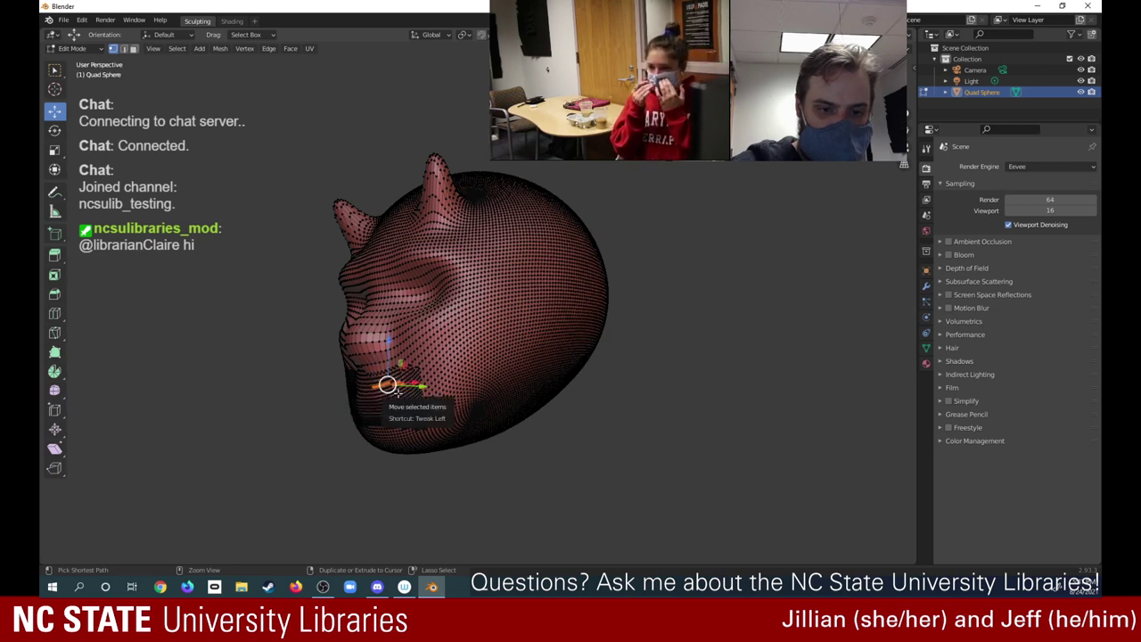
pyautogui.hotkey('ctrl', 'z')
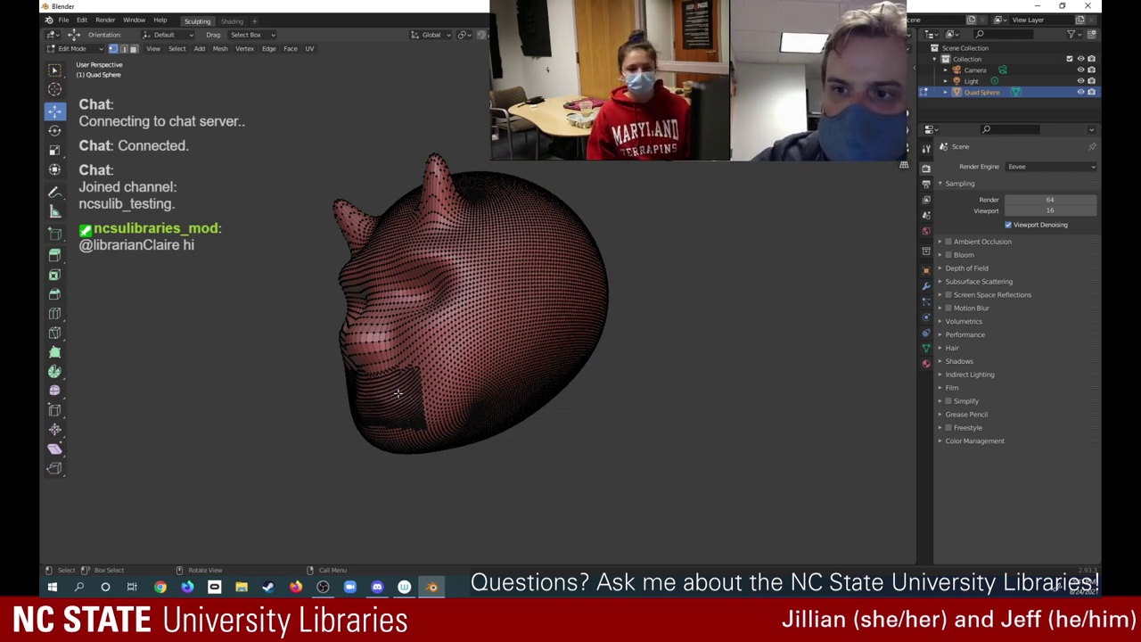
# Box-select a narrow horizontal band of vertices across the upper lip from the front of the face
pyautogui.moveTo(784, 98); pyautogui.dragTo(911, 90, button='middle')
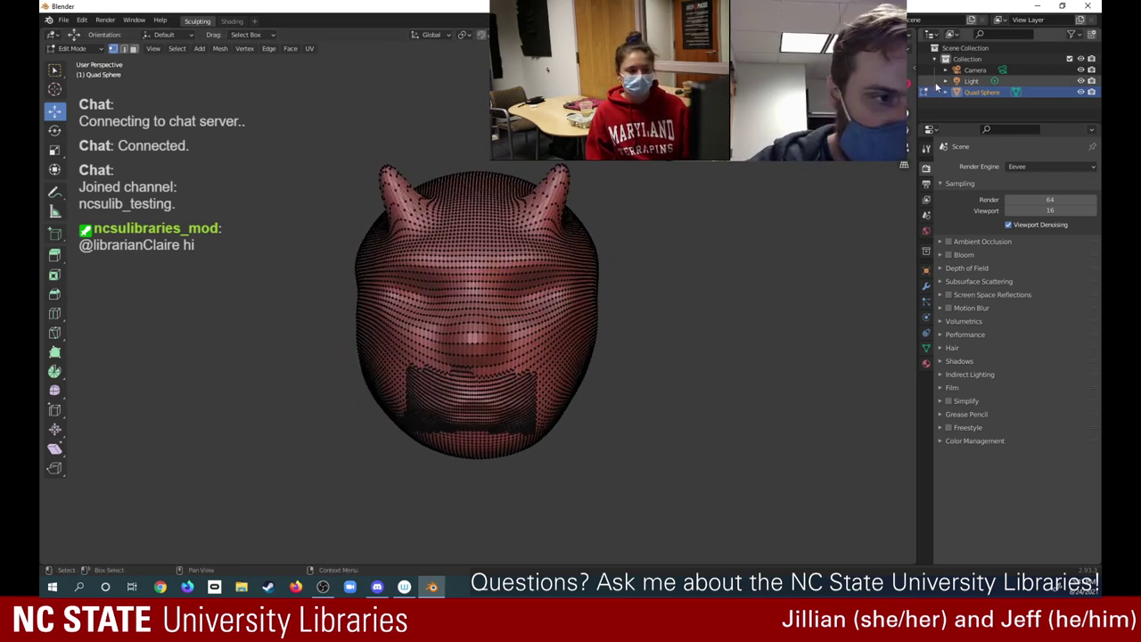
pyautogui.click(54, 70)
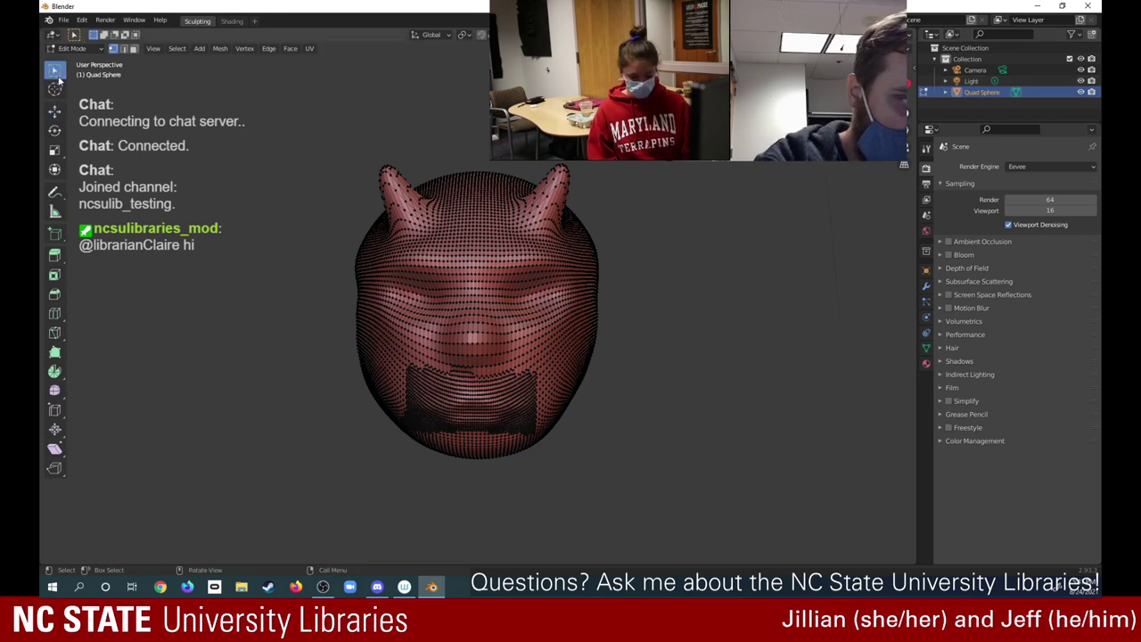
pyautogui.moveTo(417, 371); pyautogui.dragTo(535, 385)
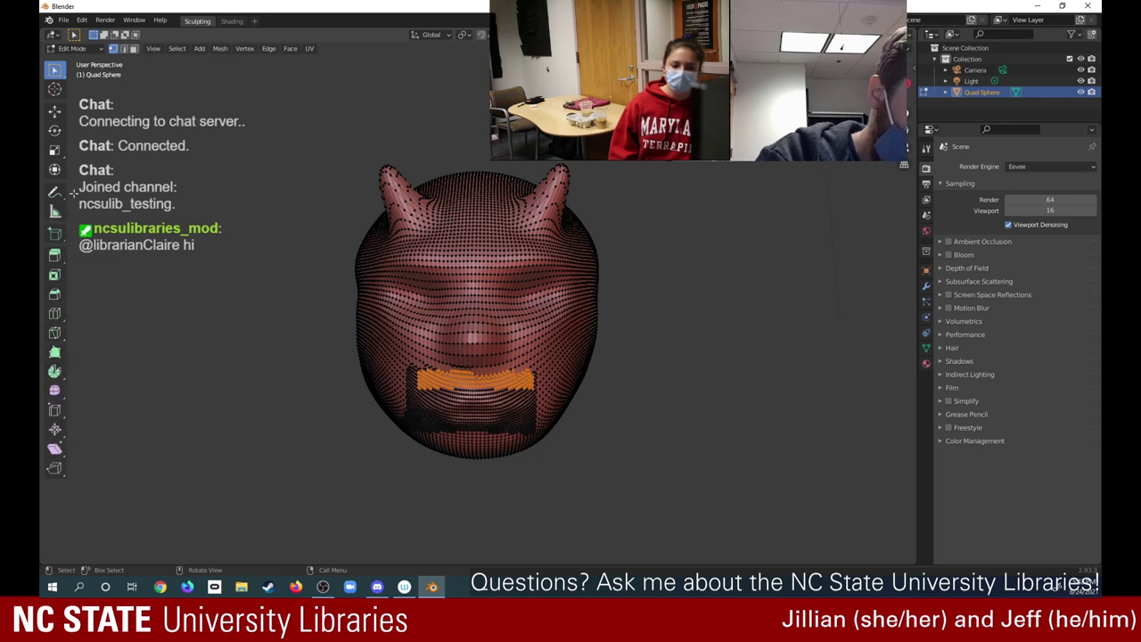
# Switch the head to Object Mode, back to Edit Mode, and finally to Sculpt Mode
pyautogui.click(104, 49)
pyautogui.click(89, 62)
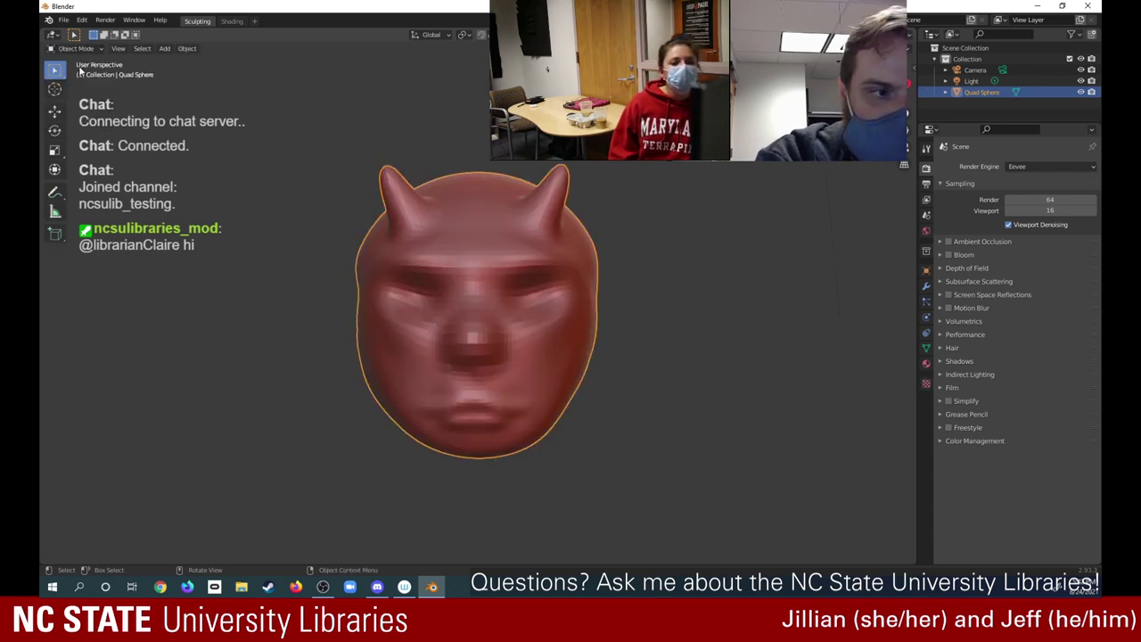
pyautogui.click(75, 49)
pyautogui.click(89, 76)
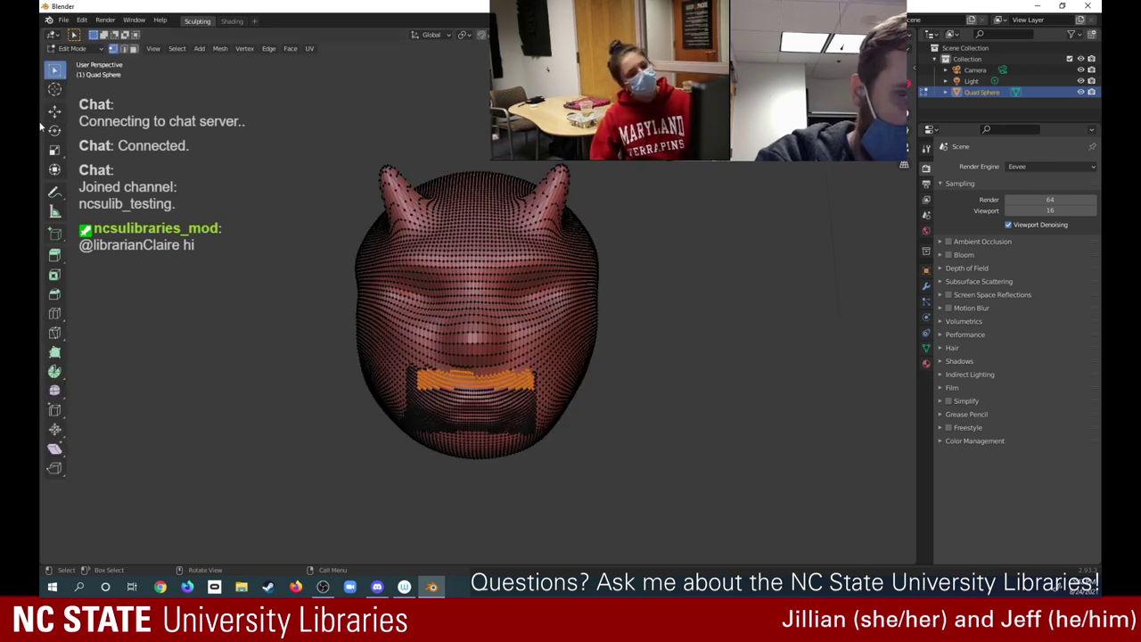
pyautogui.click(73, 48)
pyautogui.click(94, 85)
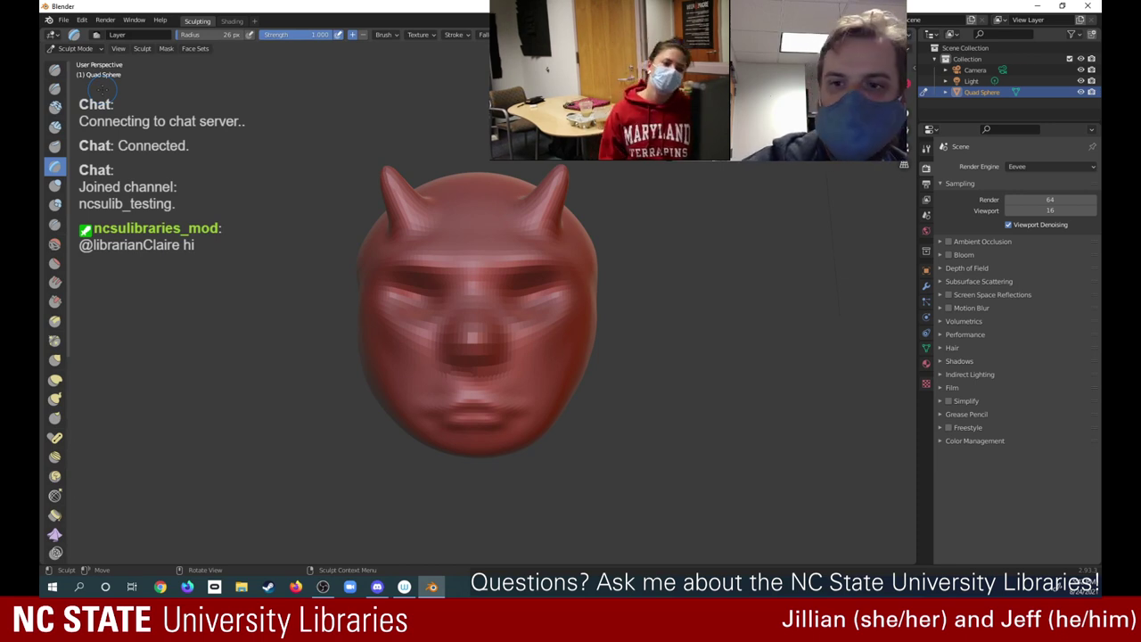
# Smooth the existing lips away until the area between nose and chin is flat
pyautogui.moveTo(474, 410)
pyautogui.keyDown('shift'); pyautogui.mouseDown()
pyautogui.moveTo(415, 405)
pyautogui.moveTo(475, 401)
pyautogui.mouseUp(); pyautogui.keyUp('shift')
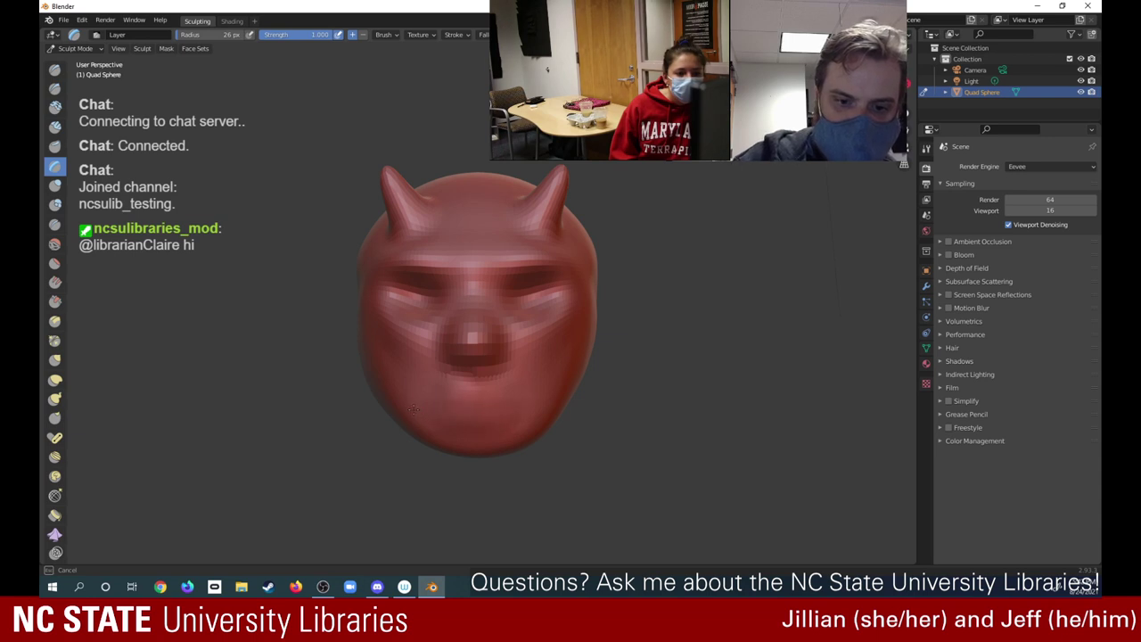
pyautogui.moveTo(474, 391); pyautogui.dragTo(400, 412)
pyautogui.moveTo(369, 443)
pyautogui.mouseDown(button='middle')
pyautogui.moveTo(245, 441)
pyautogui.moveTo(389, 434)
pyautogui.mouseUp(button='middle')
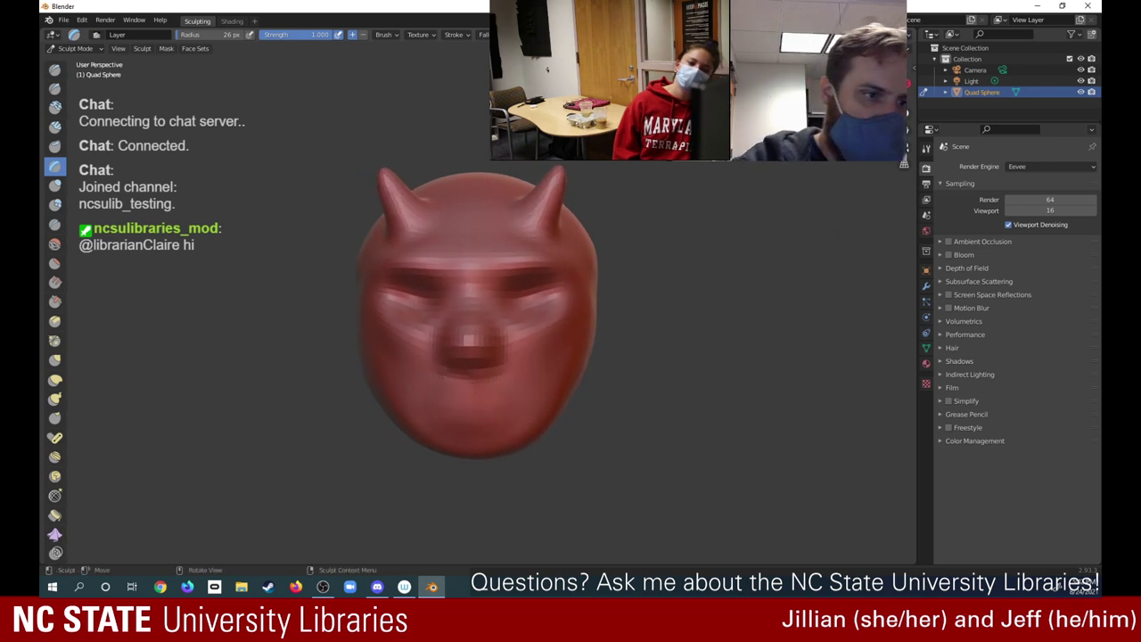
# Sculpt new upper and lower lips below the nose with the Draw brush at 26 px radius and 0.273 strength
pyautogui.click(55, 70)
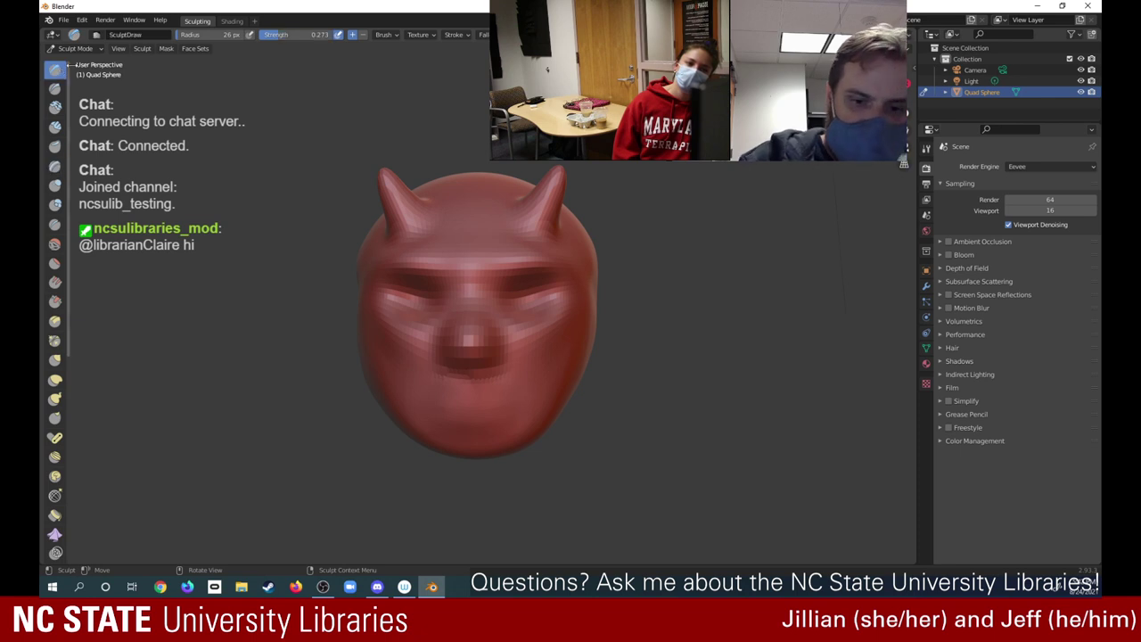
pyautogui.moveTo(463, 386); pyautogui.dragTo(460, 386)
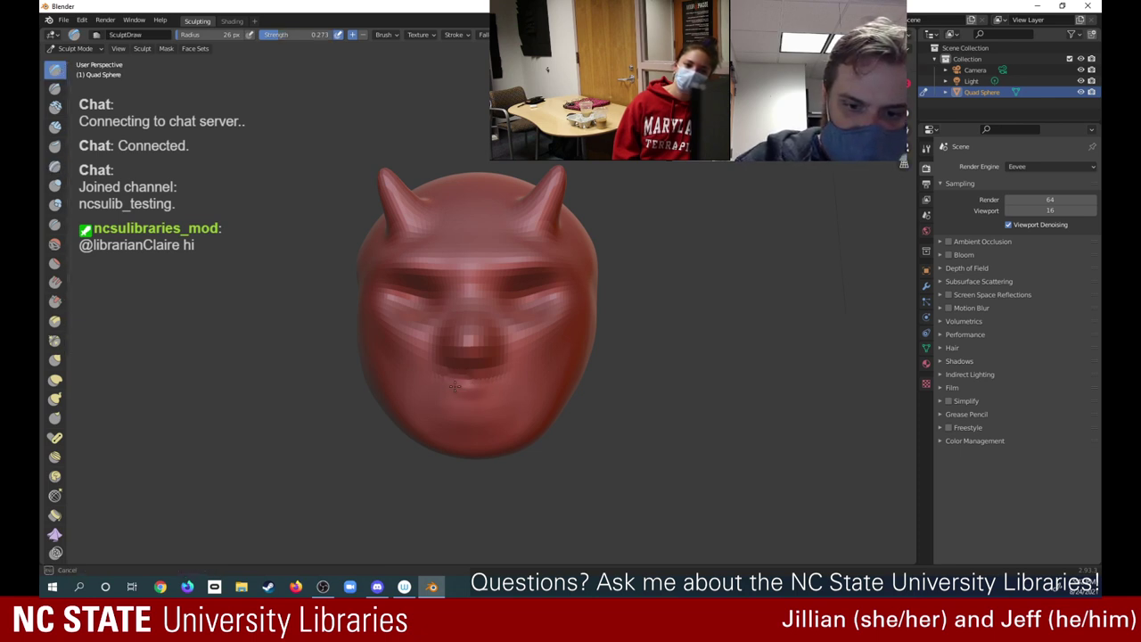
pyautogui.moveTo(452, 387); pyautogui.dragTo(415, 400)
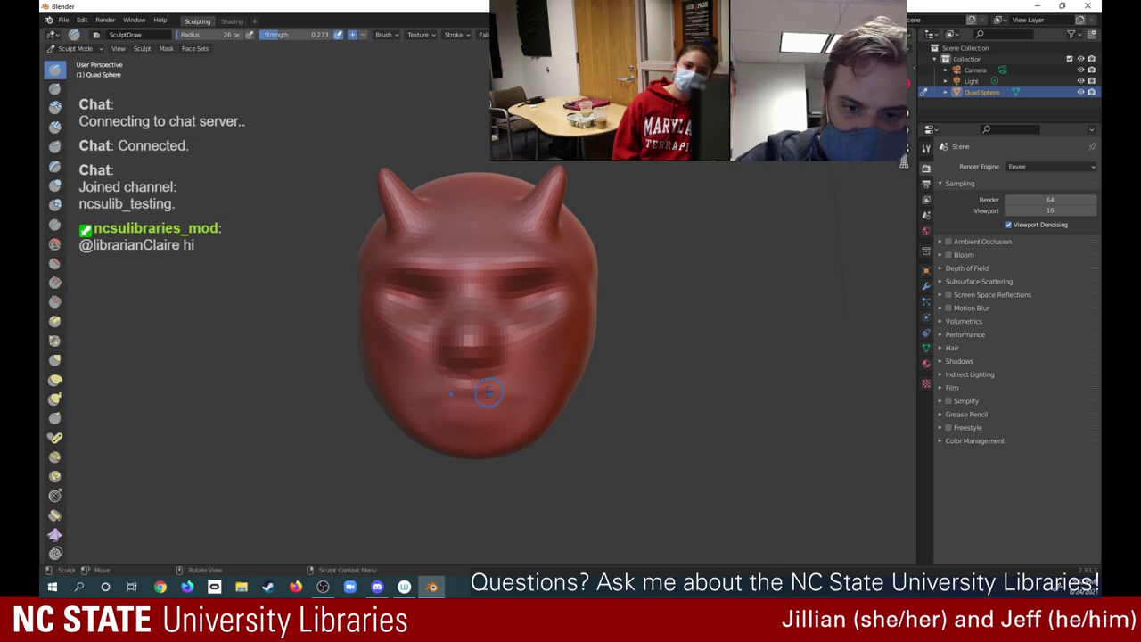
pyautogui.moveTo(484, 393)
pyautogui.mouseDown()
pyautogui.moveTo(508, 398)
pyautogui.moveTo(418, 397)
pyautogui.moveTo(446, 389)
pyautogui.moveTo(469, 405)
pyautogui.moveTo(459, 412)
pyautogui.moveTo(473, 385)
pyautogui.mouseUp()
pyautogui.moveTo(453, 387)
pyautogui.mouseDown()
pyautogui.moveTo(523, 401)
pyautogui.moveTo(450, 402)
pyautogui.moveTo(478, 406)
pyautogui.moveTo(493, 427)
pyautogui.mouseUp()
pyautogui.moveTo(519, 447)
pyautogui.mouseDown(button='middle')
pyautogui.moveTo(401, 445)
pyautogui.moveTo(512, 446)
pyautogui.mouseUp(button='middle')
pyautogui.moveTo(481, 389); pyautogui.dragTo(514, 388)
pyautogui.moveTo(488, 388); pyautogui.dragTo(512, 384)
pyautogui.moveTo(488, 387); pyautogui.dragTo(502, 384)
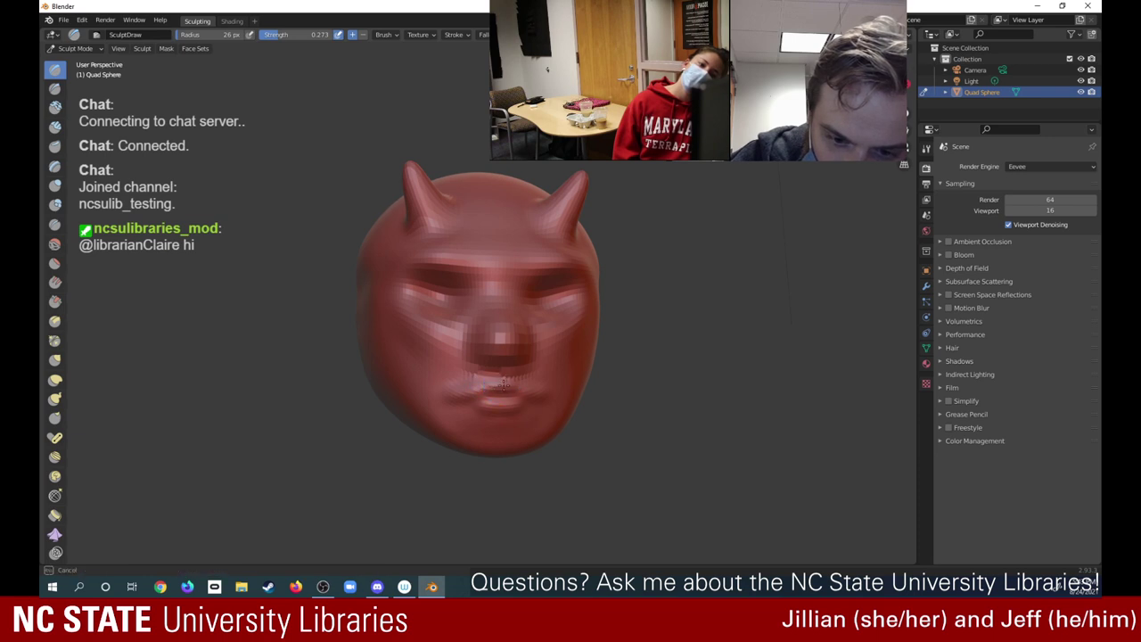
# Sculpt a raised, curved ear outline with a lobe on the side of the head using the Draw brush
pyautogui.moveTo(504, 384)
pyautogui.mouseDown(button='middle')
pyautogui.moveTo(363, 401)
pyautogui.moveTo(446, 401)
pyautogui.moveTo(357, 401)
pyautogui.mouseUp(button='middle')
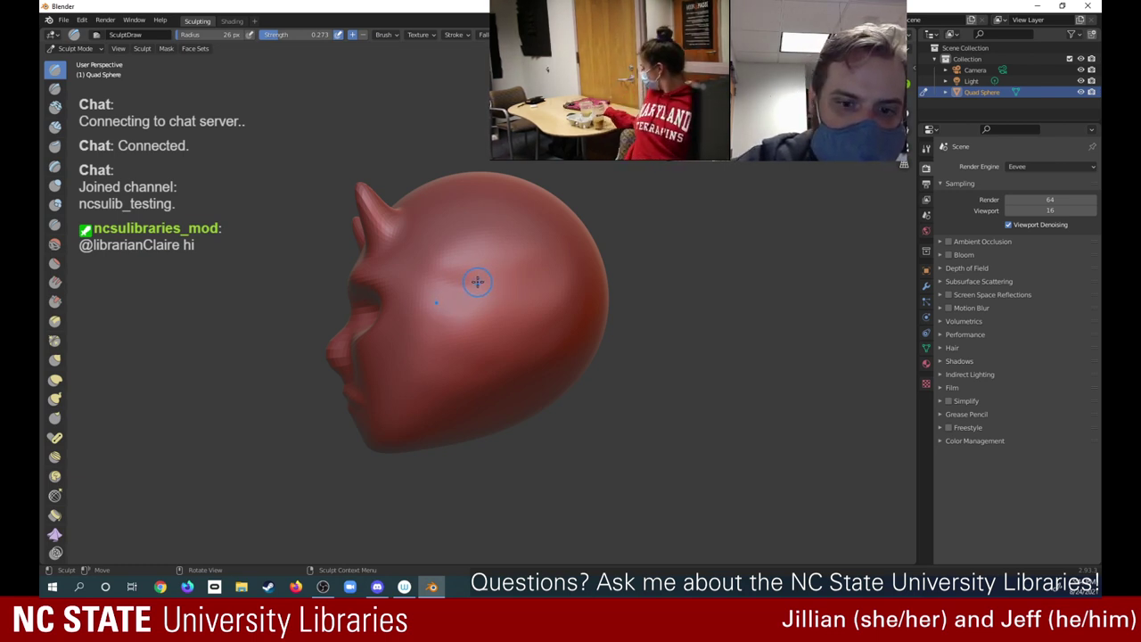
pyautogui.moveTo(473, 280)
pyautogui.mouseDown()
pyautogui.moveTo(522, 281)
pyautogui.moveTo(525, 322)
pyautogui.moveTo(485, 346)
pyautogui.moveTo(480, 335)
pyautogui.moveTo(517, 314)
pyautogui.moveTo(489, 282)
pyautogui.moveTo(516, 290)
pyautogui.moveTo(510, 347)
pyautogui.moveTo(523, 296)
pyautogui.moveTo(509, 337)
pyautogui.moveTo(500, 291)
pyautogui.moveTo(511, 331)
pyautogui.moveTo(483, 331)
pyautogui.moveTo(481, 318)
pyautogui.moveTo(478, 329)
pyautogui.mouseUp()
pyautogui.moveTo(477, 329)
pyautogui.mouseDown()
pyautogui.moveTo(494, 295)
pyautogui.moveTo(517, 306)
pyautogui.moveTo(499, 280)
pyautogui.moveTo(480, 287)
pyautogui.moveTo(481, 305)
pyautogui.moveTo(481, 289)
pyautogui.moveTo(510, 303)
pyautogui.moveTo(500, 348)
pyautogui.mouseUp()
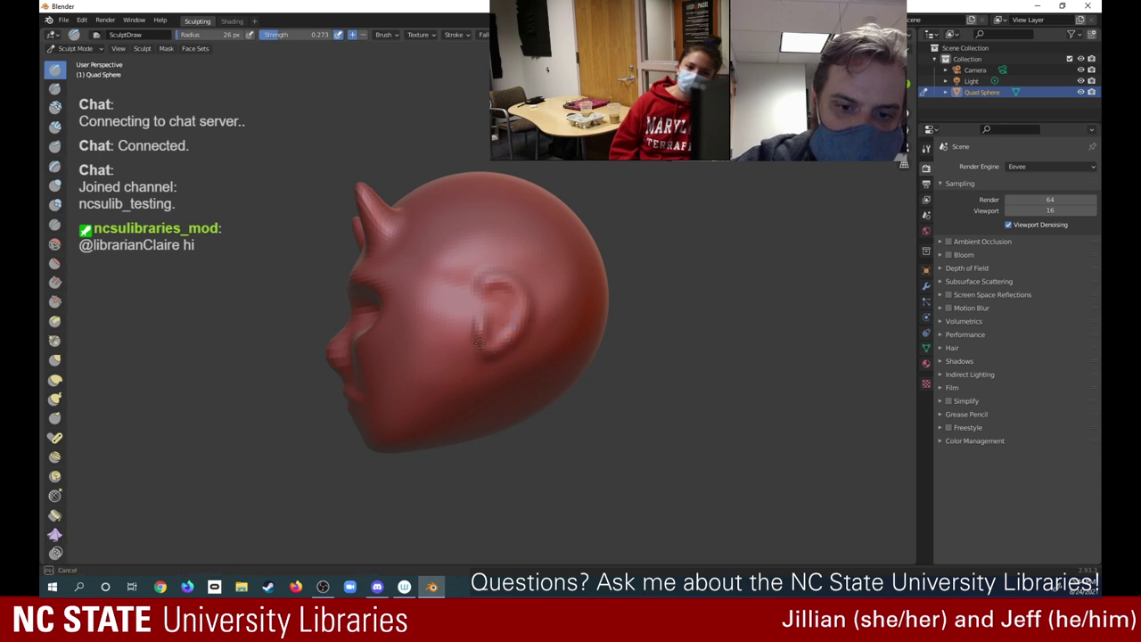
pyautogui.moveTo(493, 350)
pyautogui.mouseDown()
pyautogui.moveTo(482, 340)
pyautogui.moveTo(499, 351)
pyautogui.mouseUp()
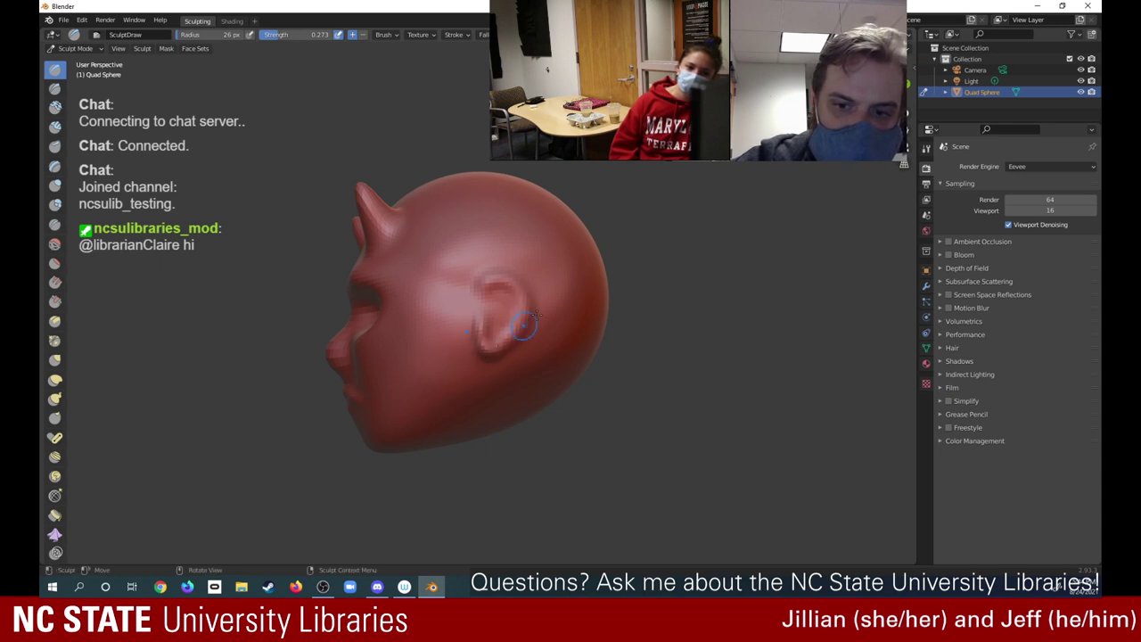
pyautogui.moveTo(558, 301)
pyautogui.mouseDown(button='middle')
pyautogui.moveTo(526, 301)
pyautogui.moveTo(672, 303)
pyautogui.moveTo(578, 299)
pyautogui.mouseUp(button='middle')
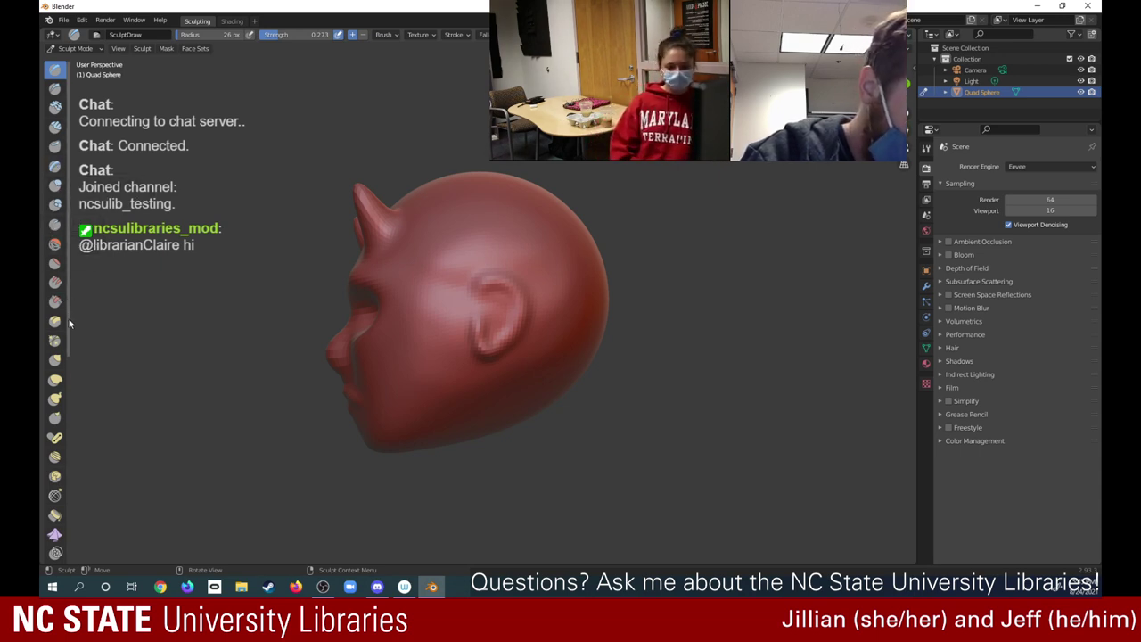
# Refine the ear's rim and lobe with the Clay Strips brush at a 9 px radius
pyautogui.scroll(-5, 62, 329)
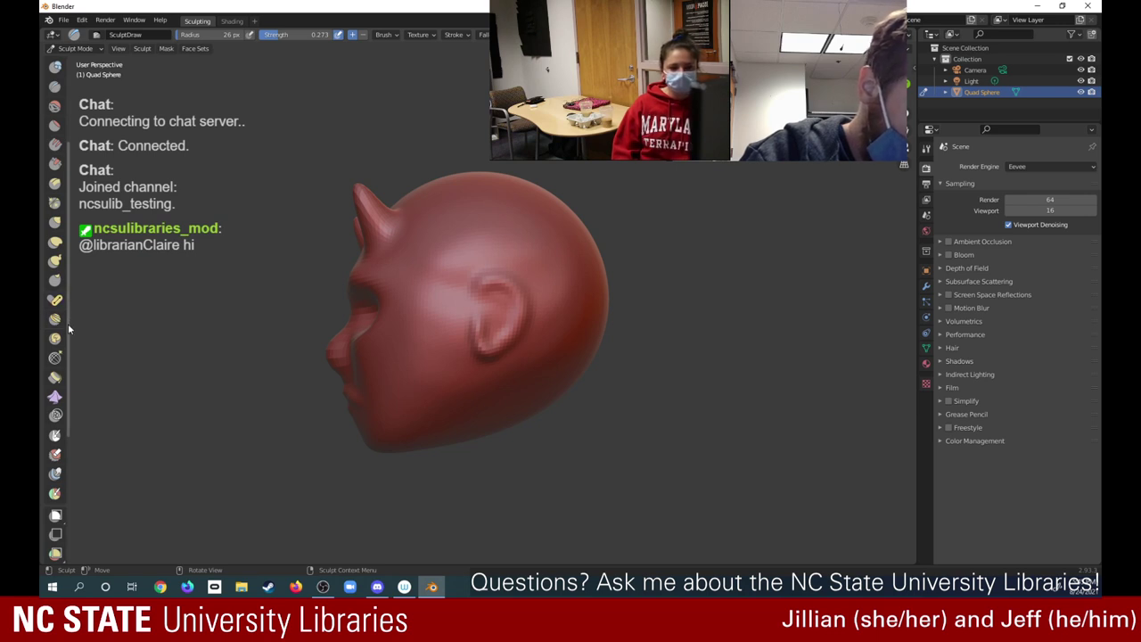
pyautogui.scroll(5, 66, 323)
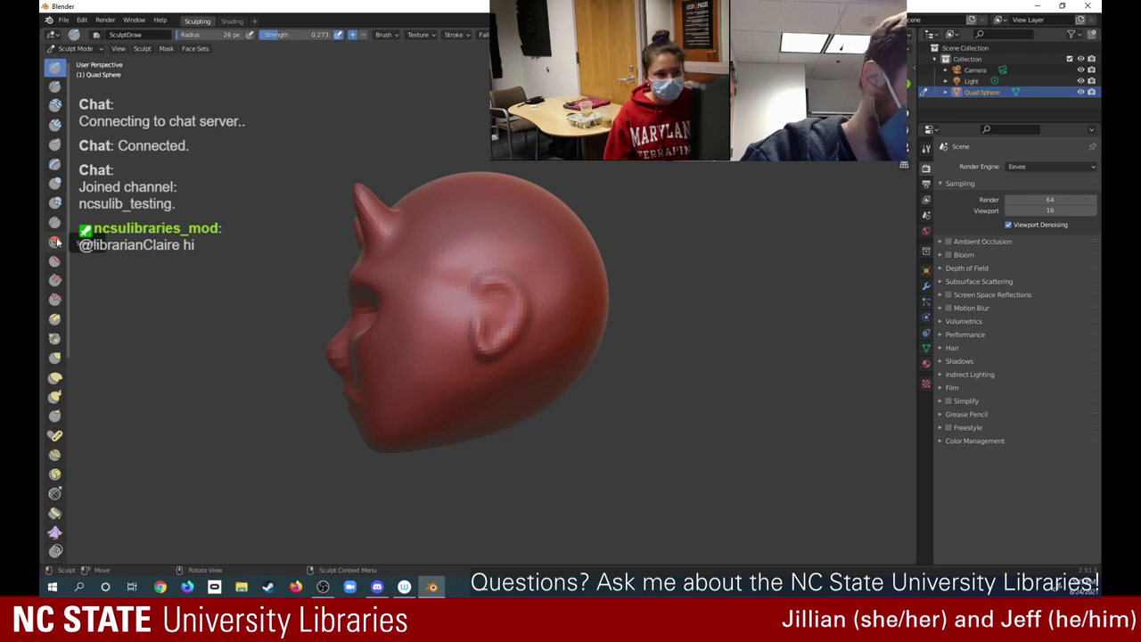
pyautogui.click(54, 125)
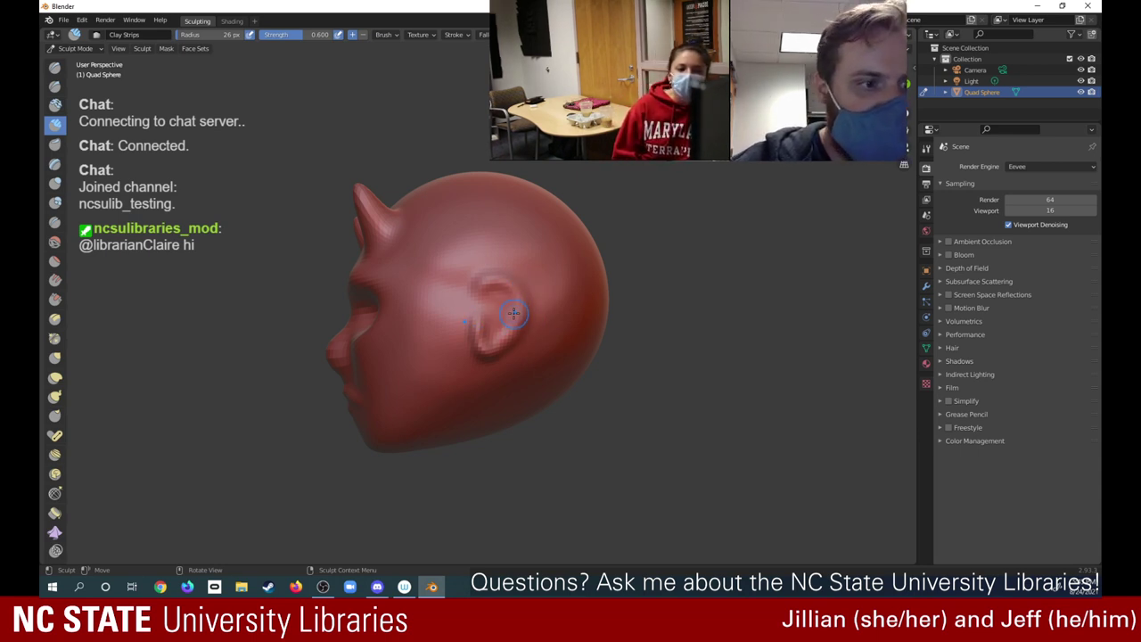
pyautogui.press('f')
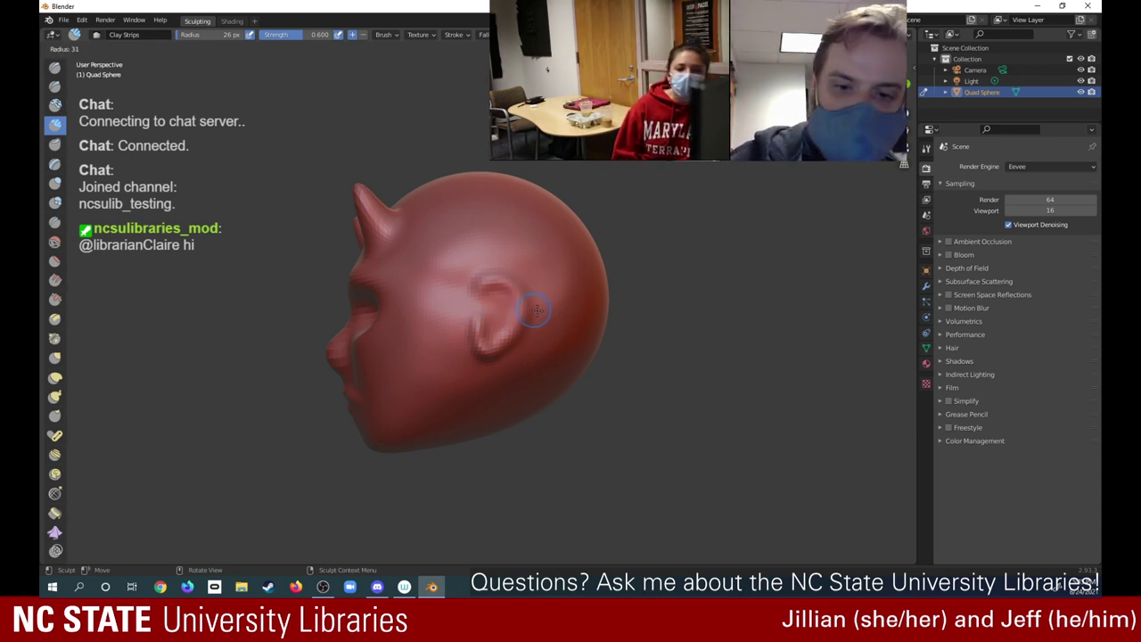
pyautogui.click(525, 348)
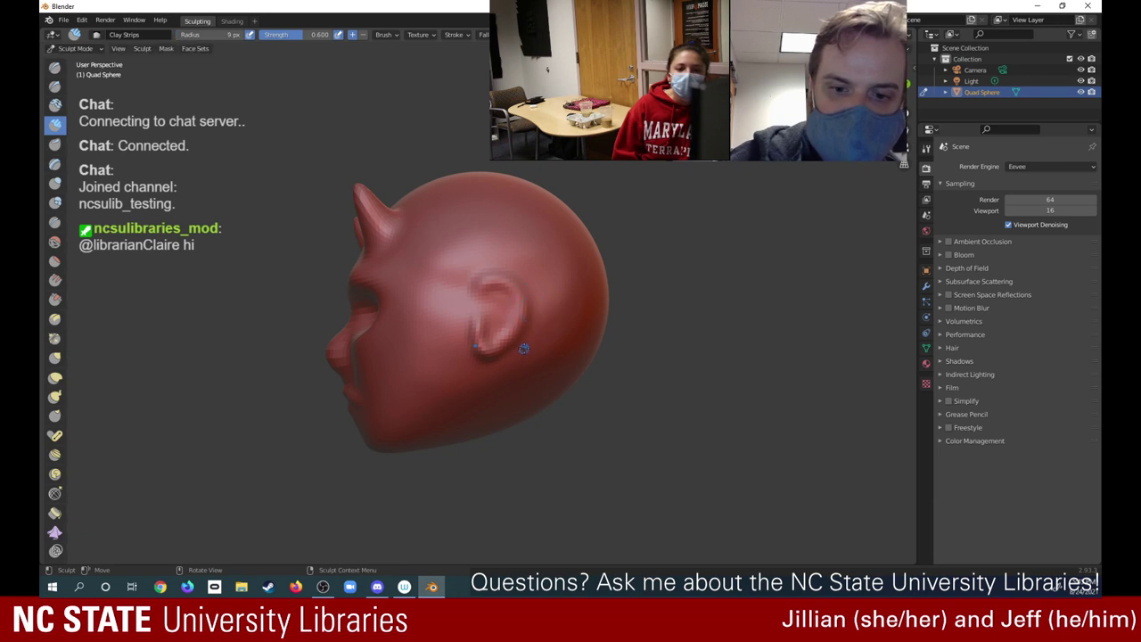
pyautogui.moveTo(488, 354); pyautogui.dragTo(505, 342)
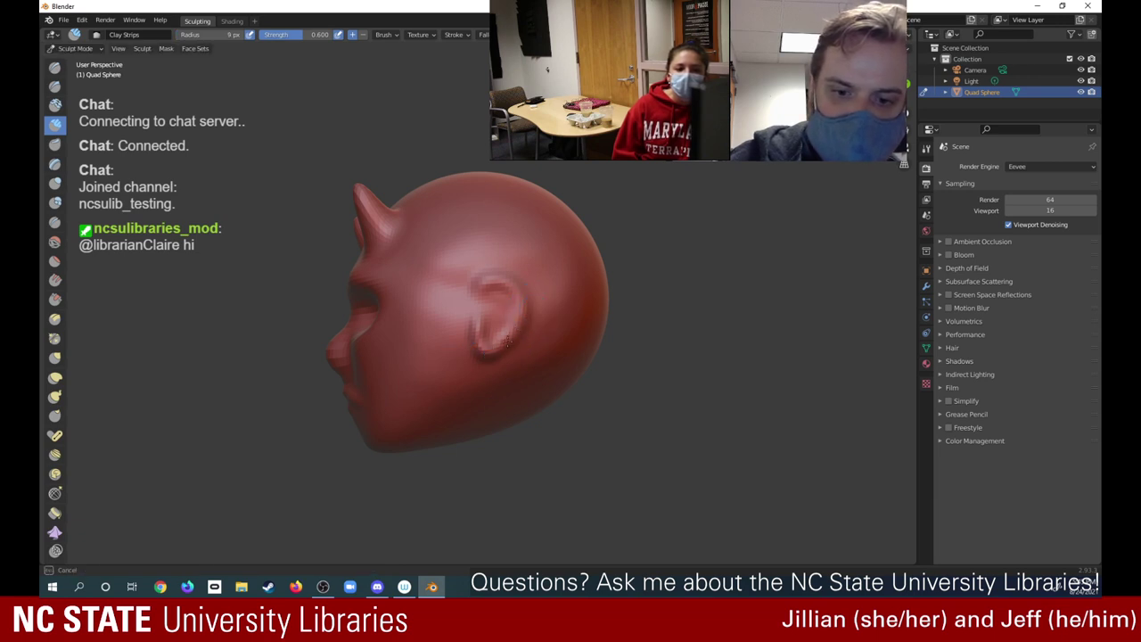
pyautogui.moveTo(520, 300)
pyautogui.mouseDown()
pyautogui.moveTo(502, 288)
pyautogui.moveTo(528, 321)
pyautogui.mouseUp()
pyautogui.moveTo(491, 280)
pyautogui.mouseDown()
pyautogui.moveTo(515, 333)
pyautogui.moveTo(504, 309)
pyautogui.moveTo(476, 320)
pyautogui.moveTo(482, 284)
pyautogui.moveTo(511, 283)
pyautogui.mouseUp()
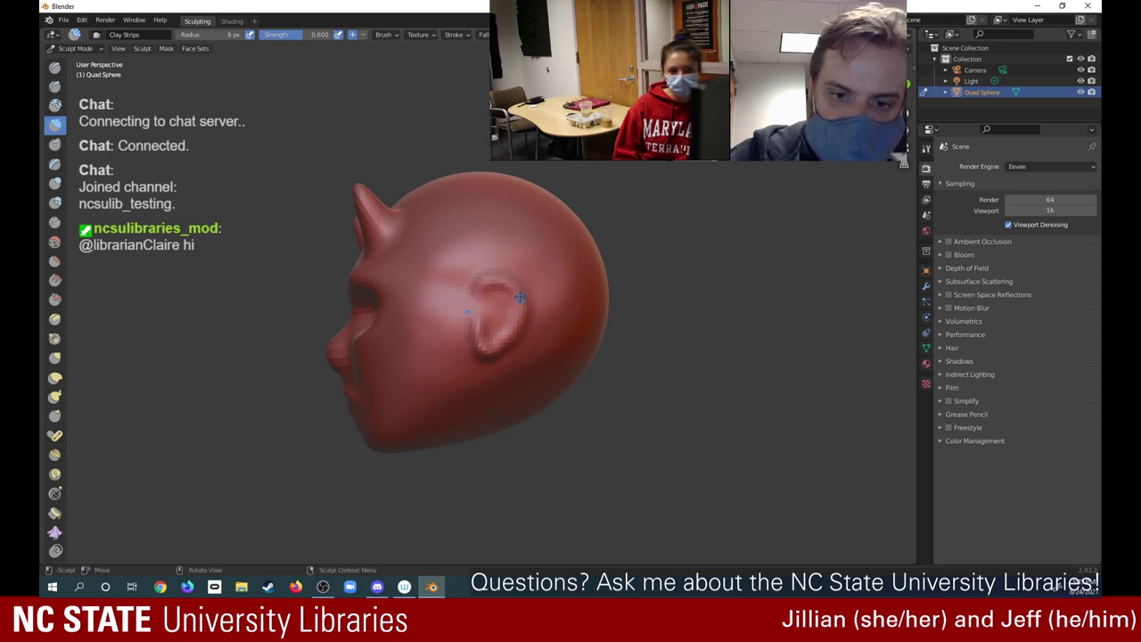
pyautogui.moveTo(485, 358)
pyautogui.mouseDown()
pyautogui.moveTo(473, 333)
pyautogui.moveTo(501, 343)
pyautogui.moveTo(475, 352)
pyautogui.moveTo(473, 331)
pyautogui.moveTo(497, 342)
pyautogui.moveTo(525, 319)
pyautogui.moveTo(494, 338)
pyautogui.mouseUp()
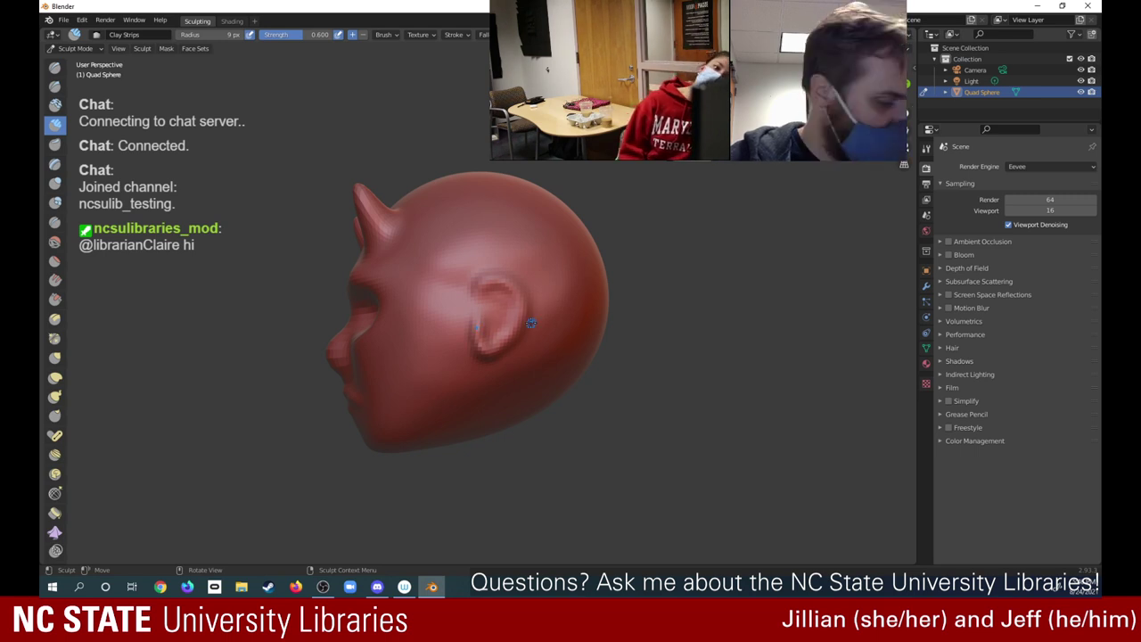
# Set the Clay Strips brush to 0.788 strength and 32 px radius, and carve the hollow inside the ear
pyautogui.hotkey('shift', 'f')
pyautogui.click(524, 293)
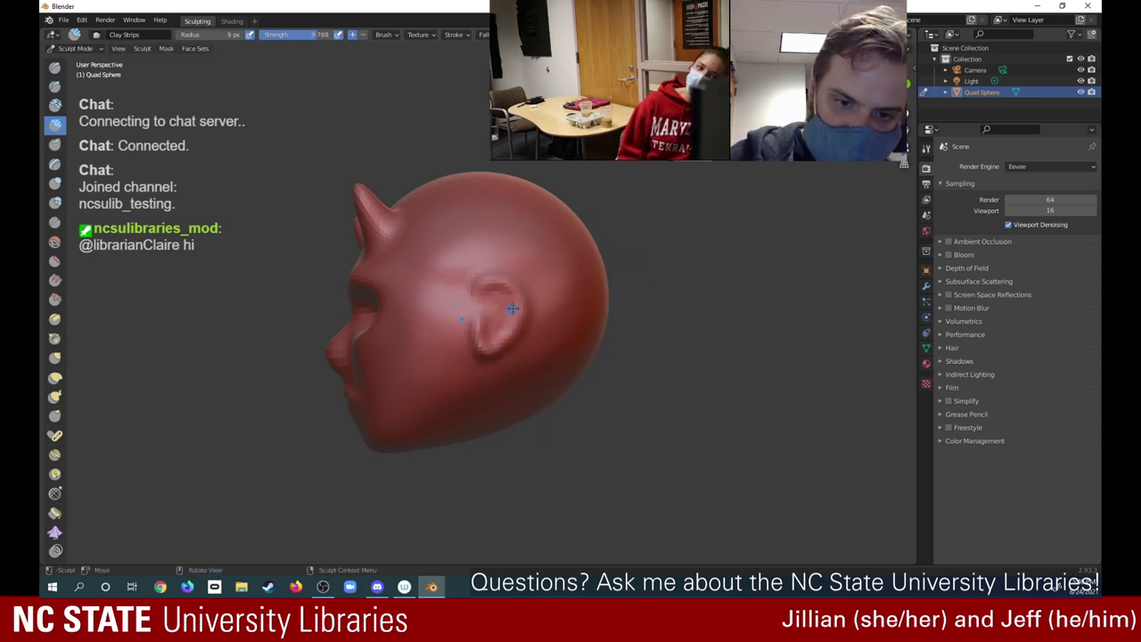
pyautogui.press('f')
pyautogui.click(522, 296)
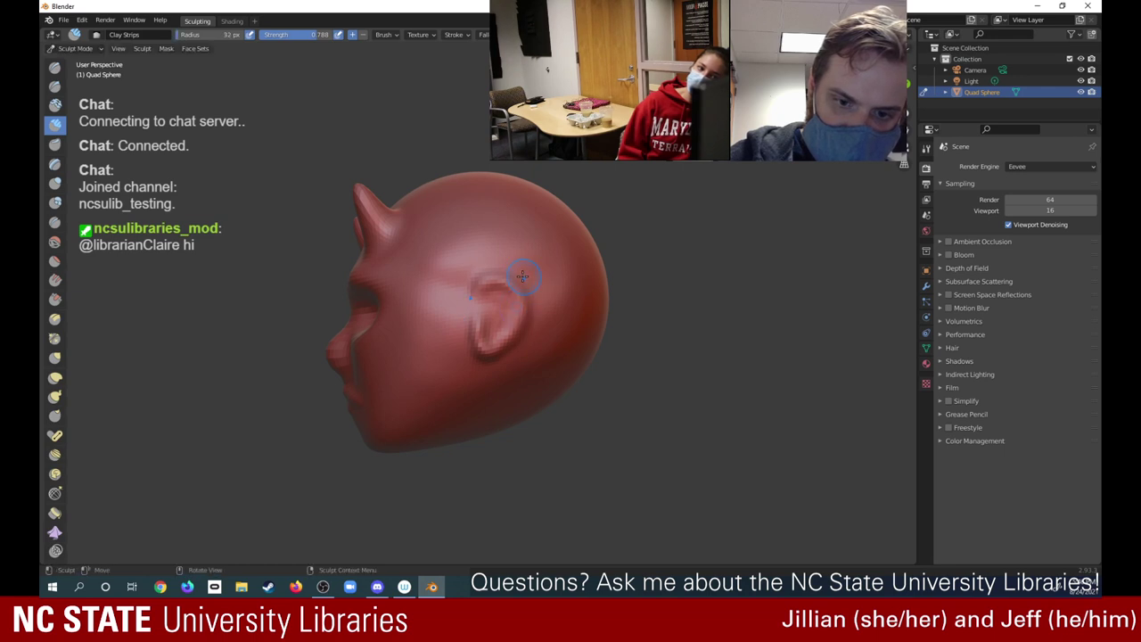
pyautogui.moveTo(518, 297)
pyautogui.mouseDown()
pyautogui.moveTo(515, 330)
pyautogui.moveTo(490, 311)
pyautogui.mouseUp()
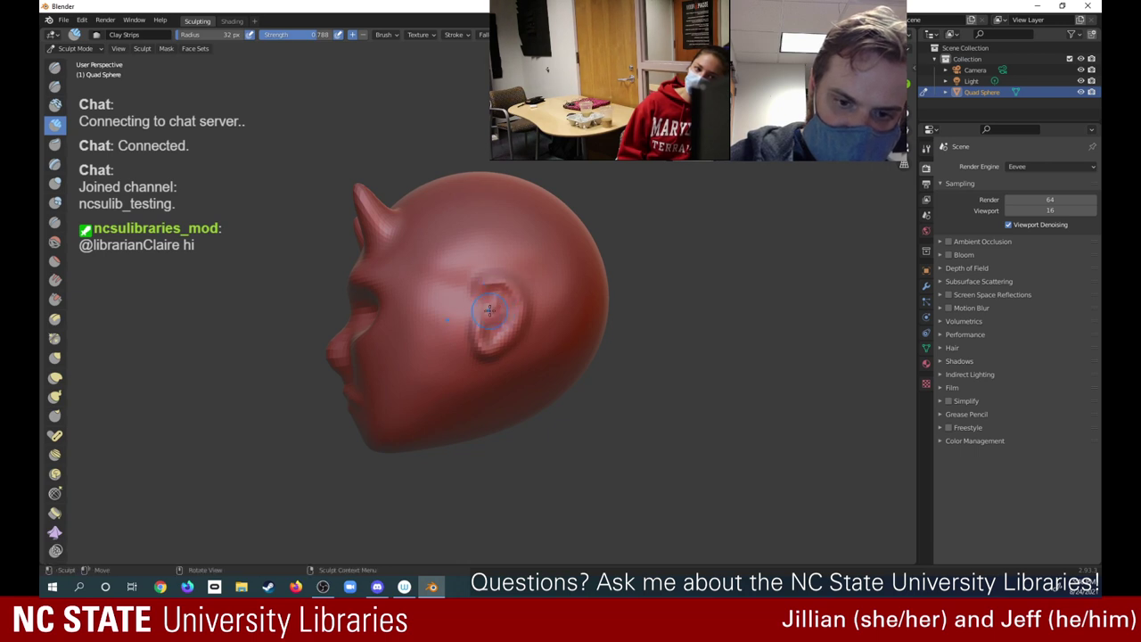
# Rework the upper back edge of the ear with a Clay Strips stroke from behind the head
pyautogui.moveTo(535, 312); pyautogui.dragTo(641, 307, button='middle')
pyautogui.moveTo(766, 98); pyautogui.dragTo(298, 82, button='middle')
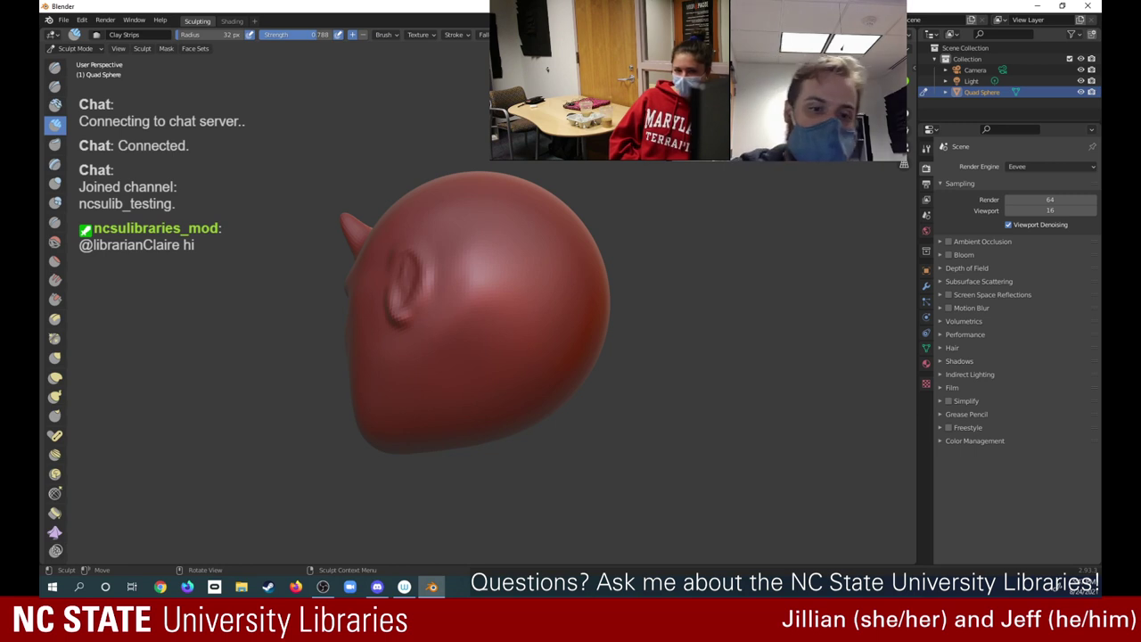
pyautogui.moveTo(423, 254)
pyautogui.mouseDown()
pyautogui.moveTo(408, 250)
pyautogui.moveTo(427, 276)
pyautogui.mouseUp()
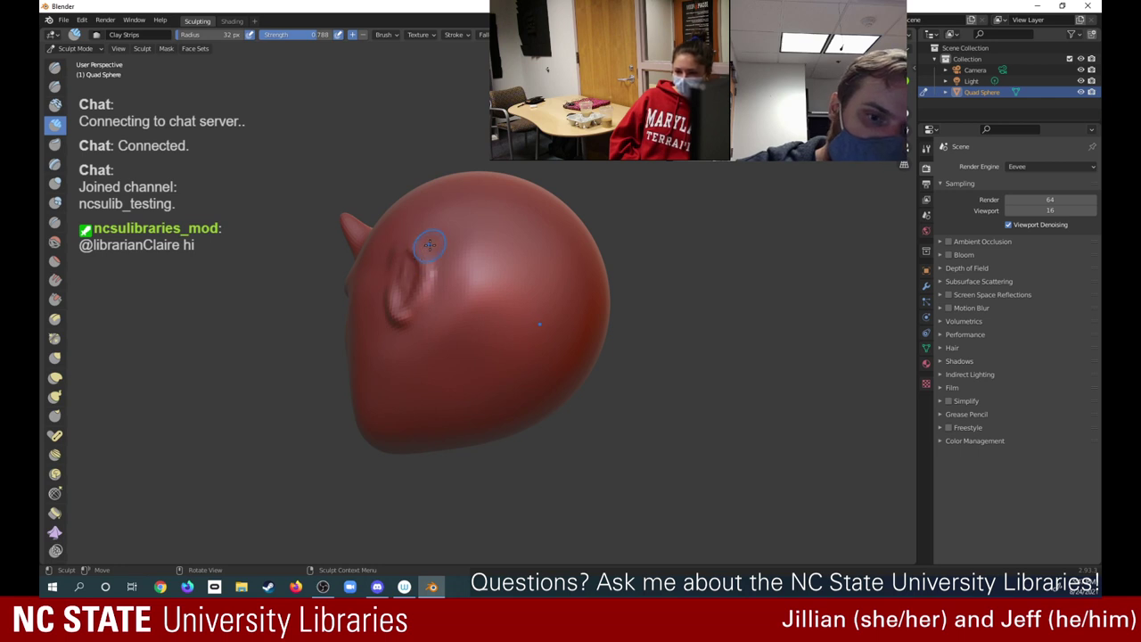
# Set the Clay Strips brush radius to 64 px and rework the ear's rim and back edge with broad strokes
pyautogui.press('f')
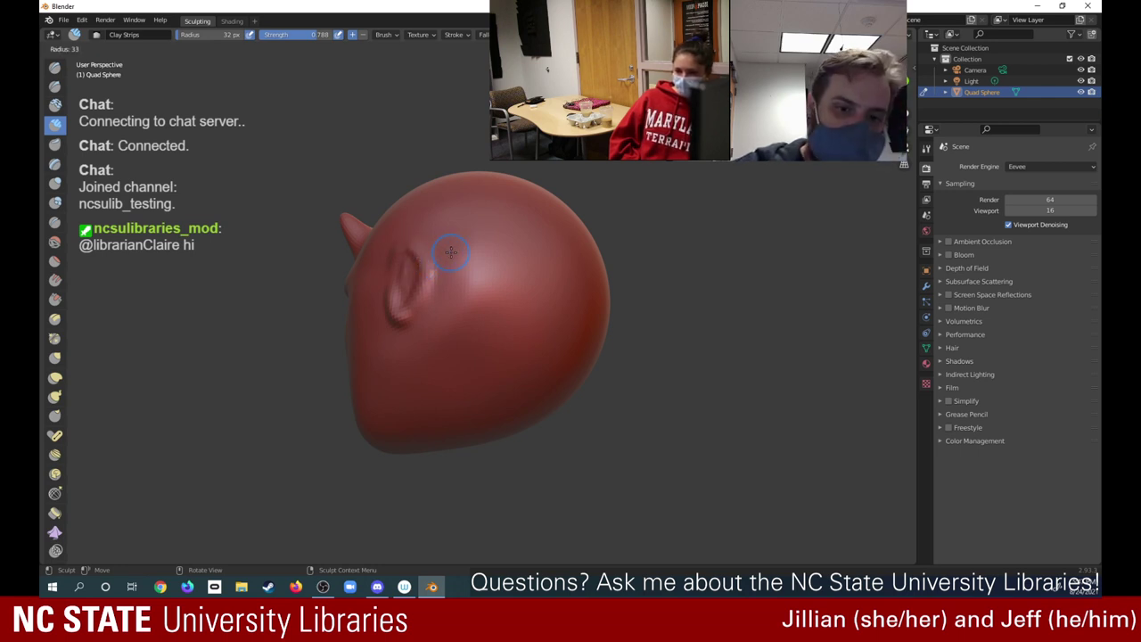
pyautogui.click(467, 219)
pyautogui.moveTo(420, 250)
pyautogui.mouseDown()
pyautogui.moveTo(432, 276)
pyautogui.moveTo(413, 246)
pyautogui.mouseUp()
pyautogui.moveTo(412, 292)
pyautogui.mouseDown()
pyautogui.moveTo(408, 254)
pyautogui.moveTo(399, 306)
pyautogui.mouseUp()
pyautogui.moveTo(416, 253)
pyautogui.mouseDown()
pyautogui.moveTo(396, 251)
pyautogui.moveTo(421, 287)
pyautogui.moveTo(399, 312)
pyautogui.moveTo(404, 266)
pyautogui.moveTo(395, 300)
pyautogui.mouseUp()
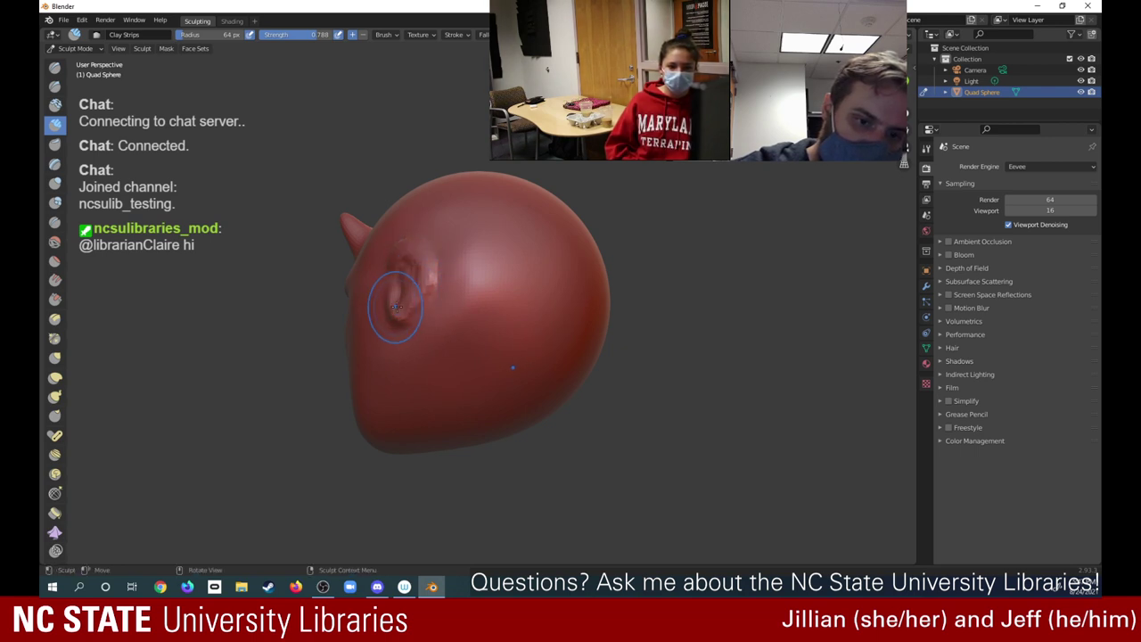
pyautogui.moveTo(410, 255)
pyautogui.mouseDown()
pyautogui.moveTo(392, 315)
pyautogui.moveTo(393, 284)
pyautogui.moveTo(393, 300)
pyautogui.moveTo(416, 289)
pyautogui.moveTo(404, 305)
pyautogui.moveTo(410, 256)
pyautogui.mouseUp()
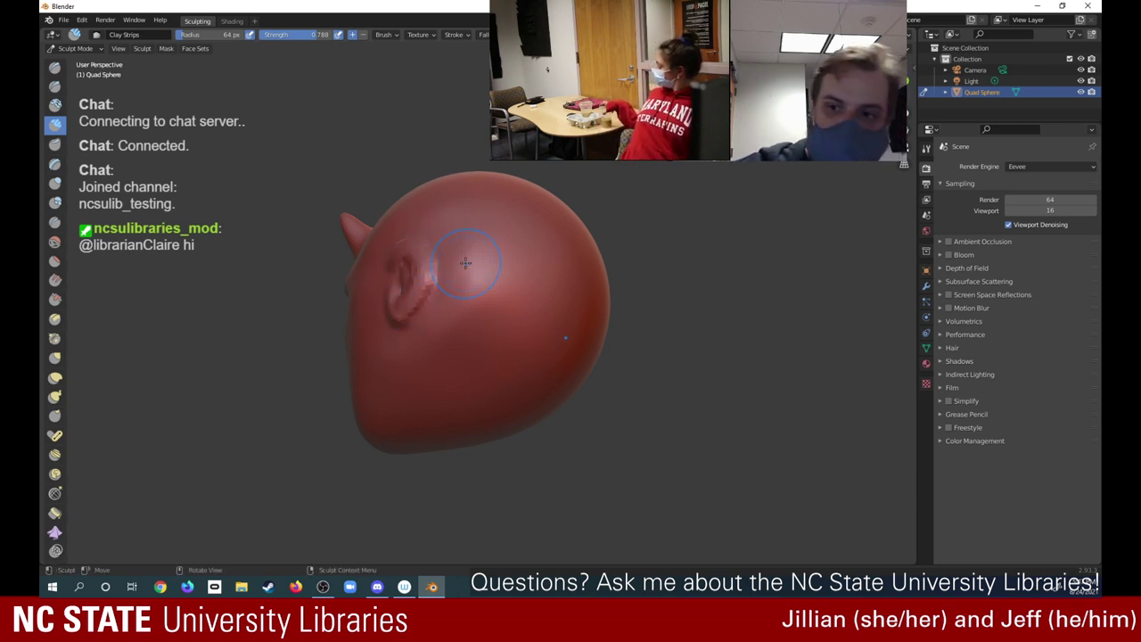
pyautogui.moveTo(838, 82); pyautogui.dragTo(938, 120)
pyautogui.moveTo(939, 114); pyautogui.dragTo(924, 102, button='middle')
pyautogui.moveTo(478, 263)
pyautogui.mouseDown()
pyautogui.moveTo(496, 271)
pyautogui.moveTo(476, 337)
pyautogui.moveTo(461, 312)
pyautogui.moveTo(486, 322)
pyautogui.moveTo(502, 308)
pyautogui.mouseUp()
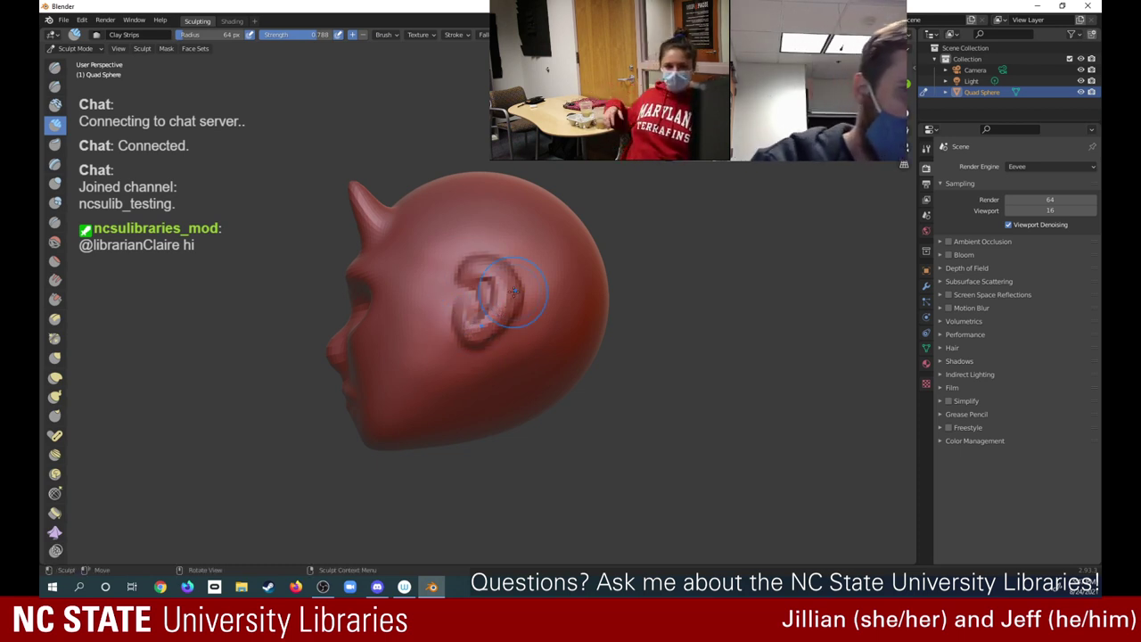
# Reshape the ear's lobe and back rim using the Draw brush with its radius reduced to 36 px
pyautogui.click(55, 69)
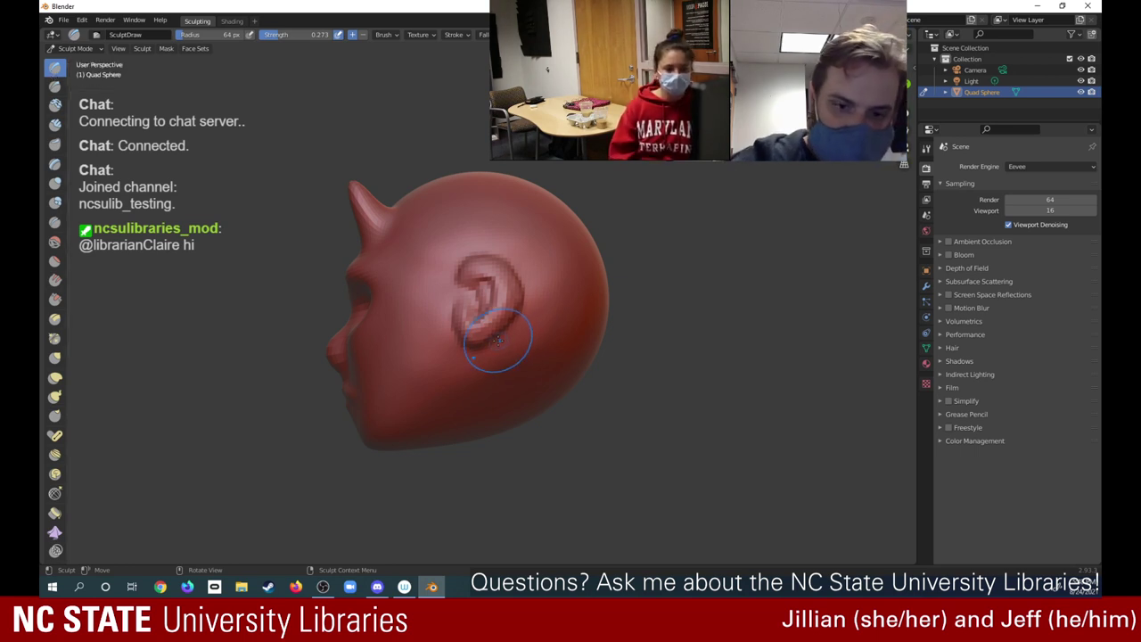
pyautogui.moveTo(496, 339)
pyautogui.mouseDown()
pyautogui.moveTo(462, 348)
pyautogui.moveTo(472, 341)
pyautogui.mouseUp()
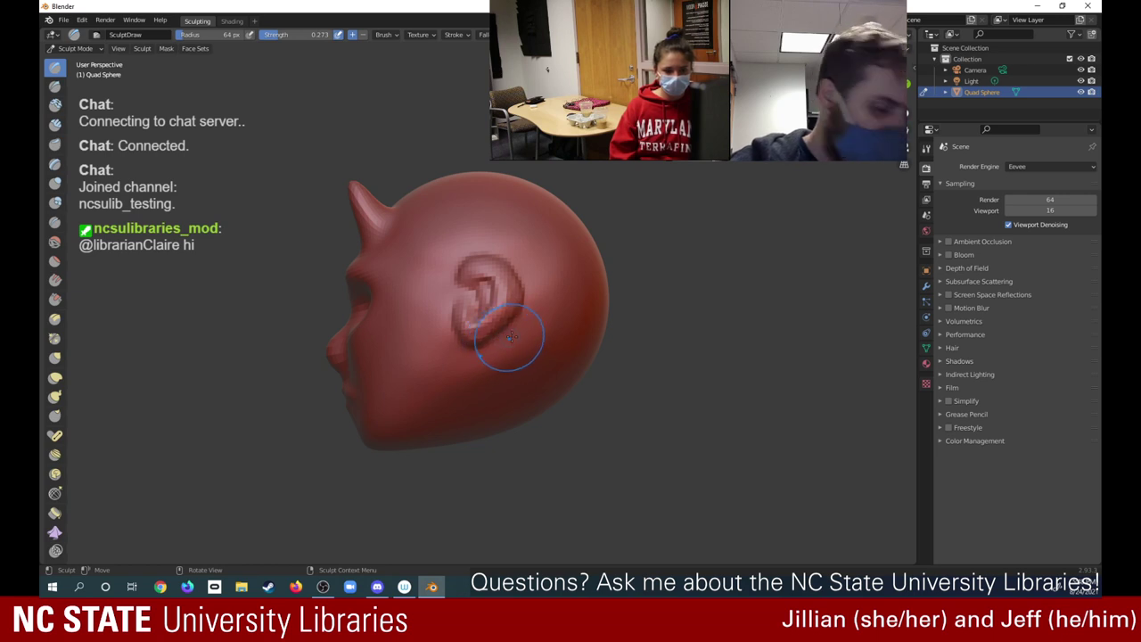
pyautogui.press('f')
pyautogui.click(514, 360)
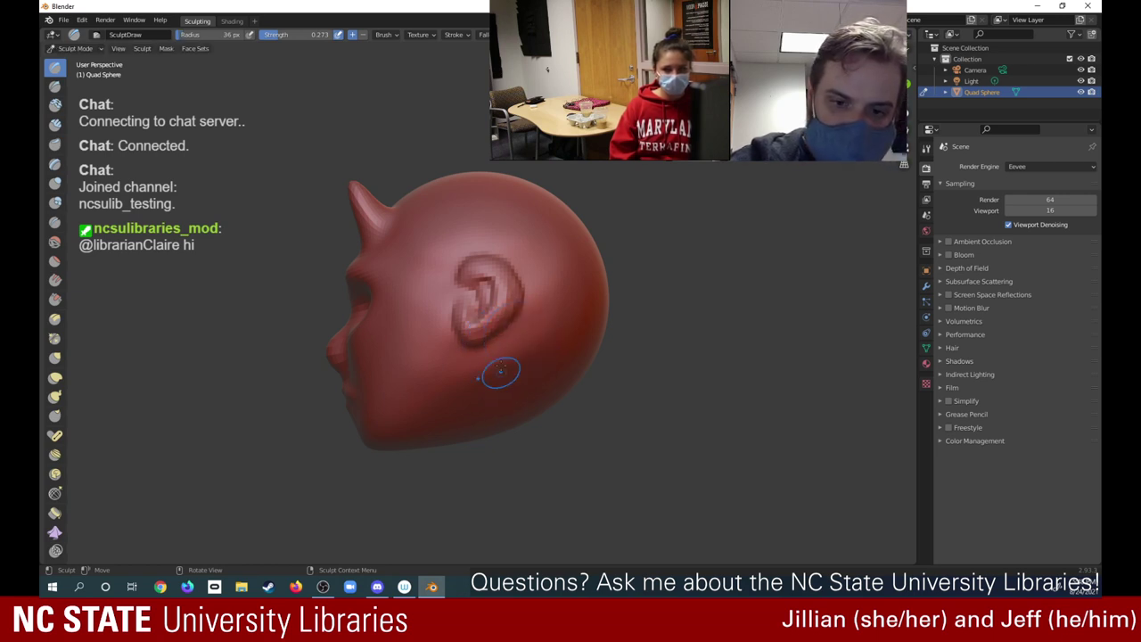
pyautogui.moveTo(486, 343)
pyautogui.mouseDown()
pyautogui.moveTo(467, 347)
pyautogui.moveTo(495, 332)
pyautogui.moveTo(477, 345)
pyautogui.mouseUp()
pyautogui.moveTo(517, 303)
pyautogui.mouseDown()
pyautogui.moveTo(522, 287)
pyautogui.moveTo(515, 301)
pyautogui.mouseUp()
pyautogui.click(519, 293)
# Crease the back edge of the ear from behind the head with the Crease brush at 36 px radius and 0.250 strength
pyautogui.moveTo(515, 302); pyautogui.dragTo(400, 294, button='middle')
pyautogui.moveTo(655, 301); pyautogui.dragTo(405, 294, button='middle')
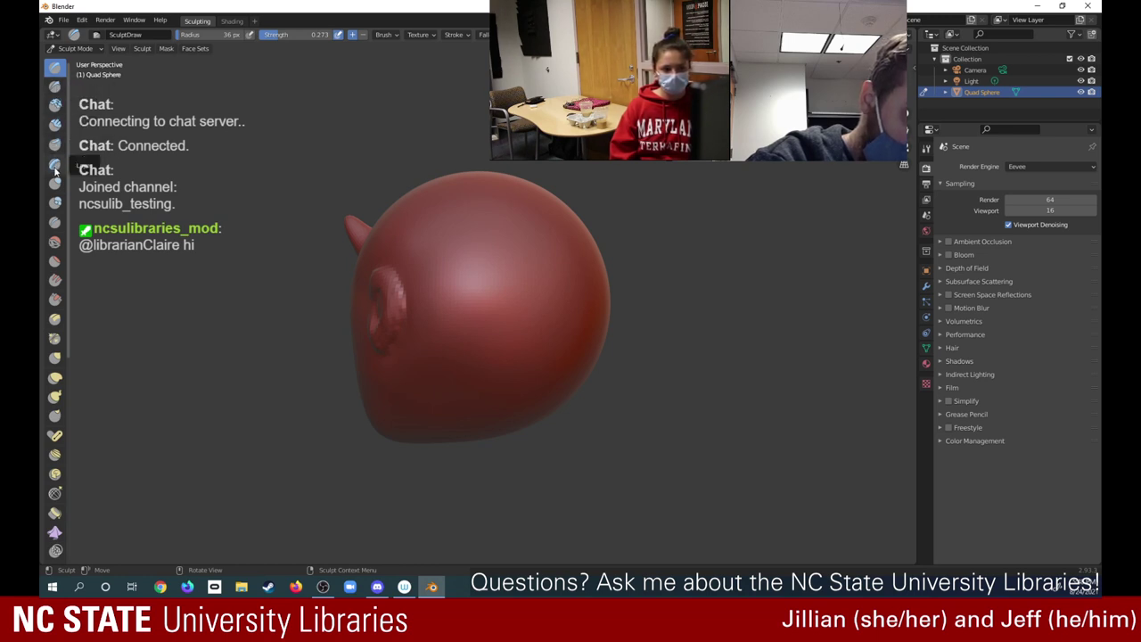
pyautogui.click(54, 224)
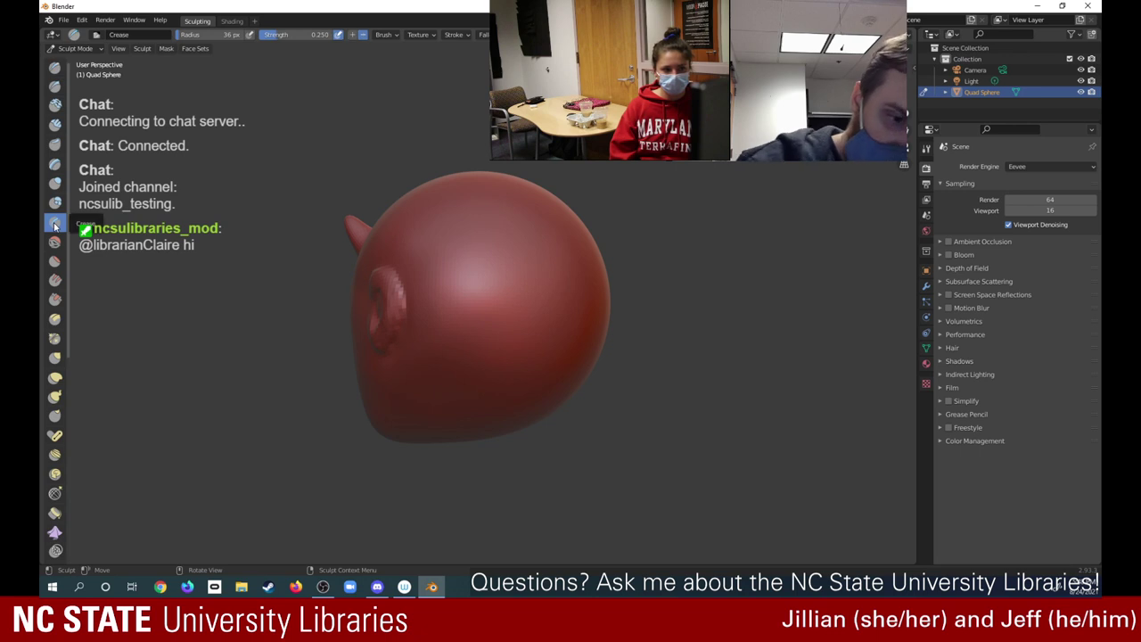
pyautogui.moveTo(402, 287)
pyautogui.mouseDown()
pyautogui.moveTo(402, 320)
pyautogui.moveTo(401, 297)
pyautogui.mouseUp()
pyautogui.scroll(4, 486, 308)
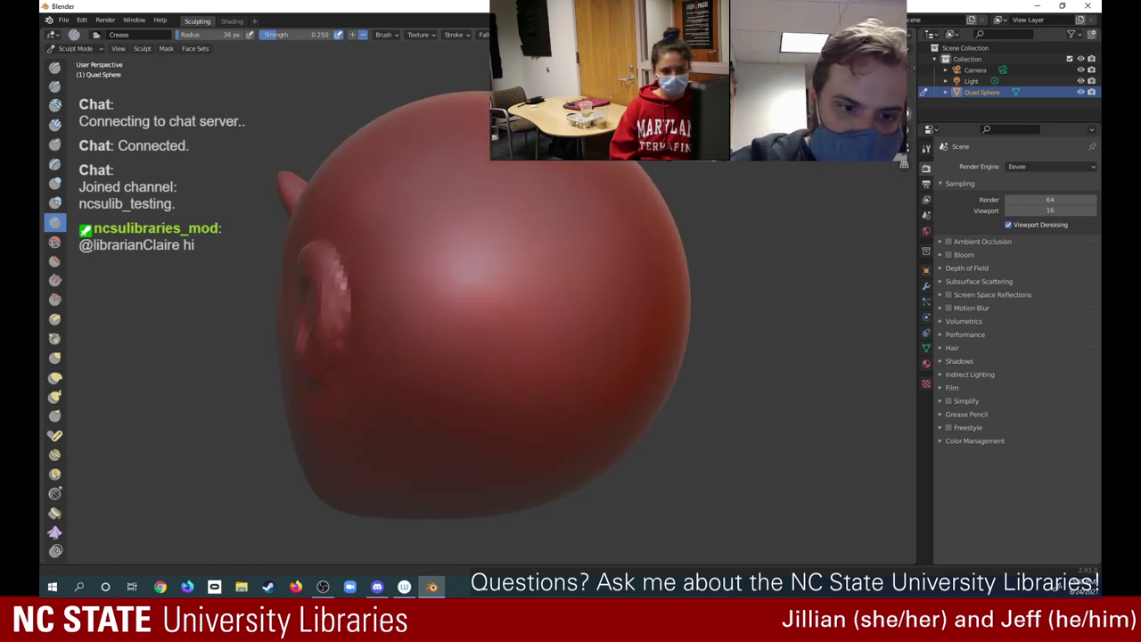
pyautogui.moveTo(336, 325)
pyautogui.mouseDown()
pyautogui.moveTo(347, 292)
pyautogui.moveTo(343, 331)
pyautogui.mouseUp()
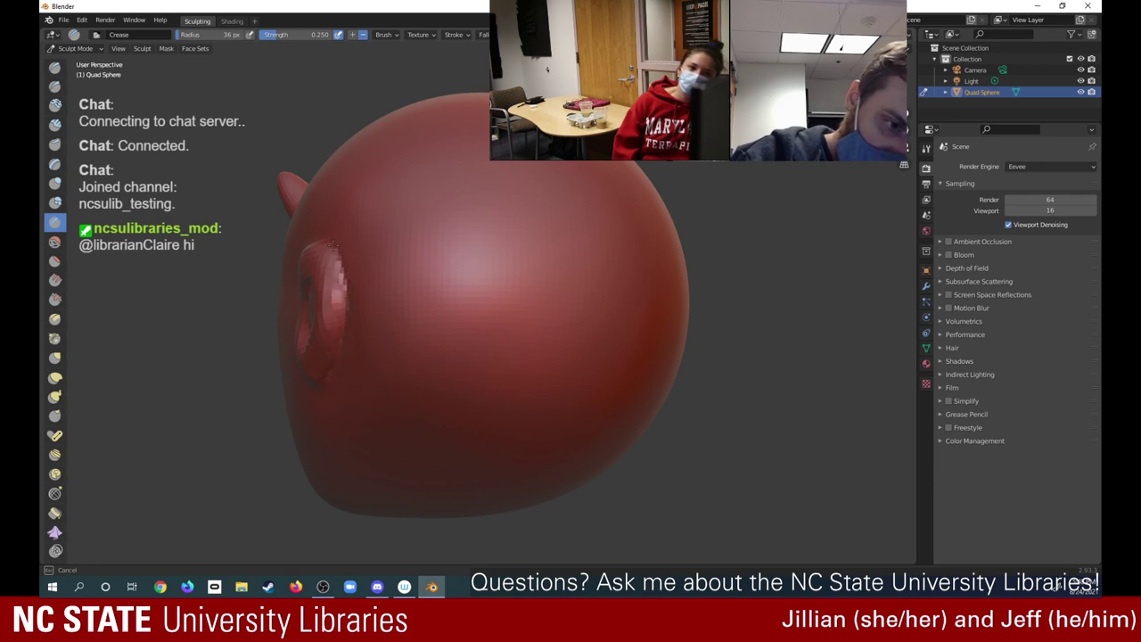
pyautogui.moveTo(325, 241); pyautogui.dragTo(344, 283)
pyautogui.moveTo(333, 253); pyautogui.dragTo(355, 294)
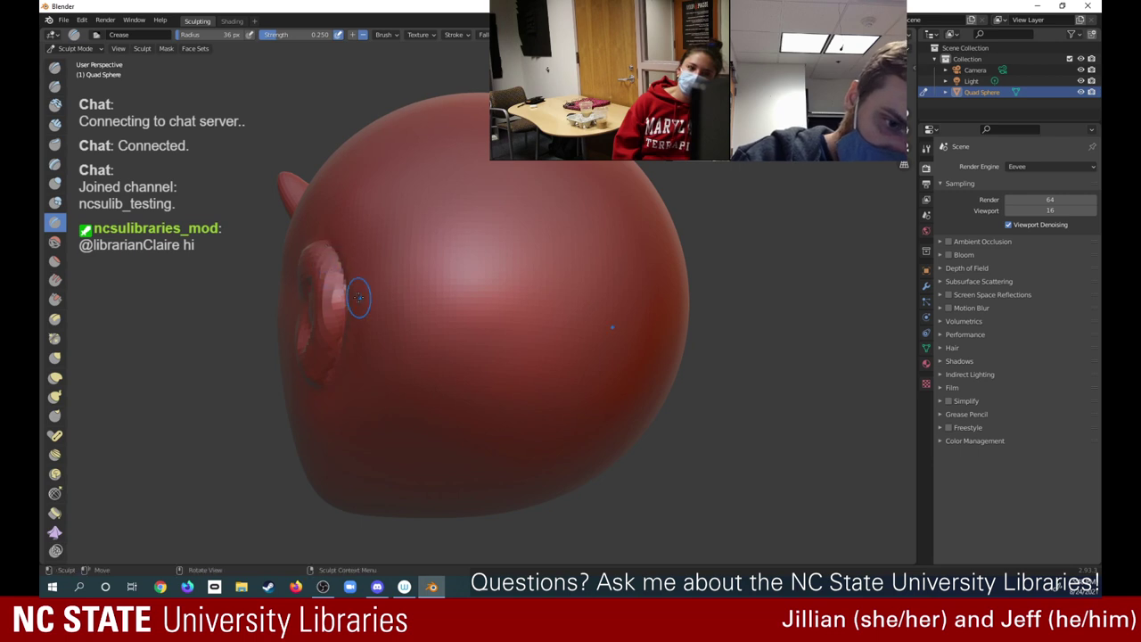
# Sharpen the seam between ear and head with Crease strokes around the ear's upper, back and lower edges
pyautogui.moveTo(358, 298); pyautogui.dragTo(381, 314, button='middle')
pyautogui.moveTo(481, 303); pyautogui.dragTo(575, 297, button='middle')
pyautogui.moveTo(585, 318); pyautogui.dragTo(591, 332)
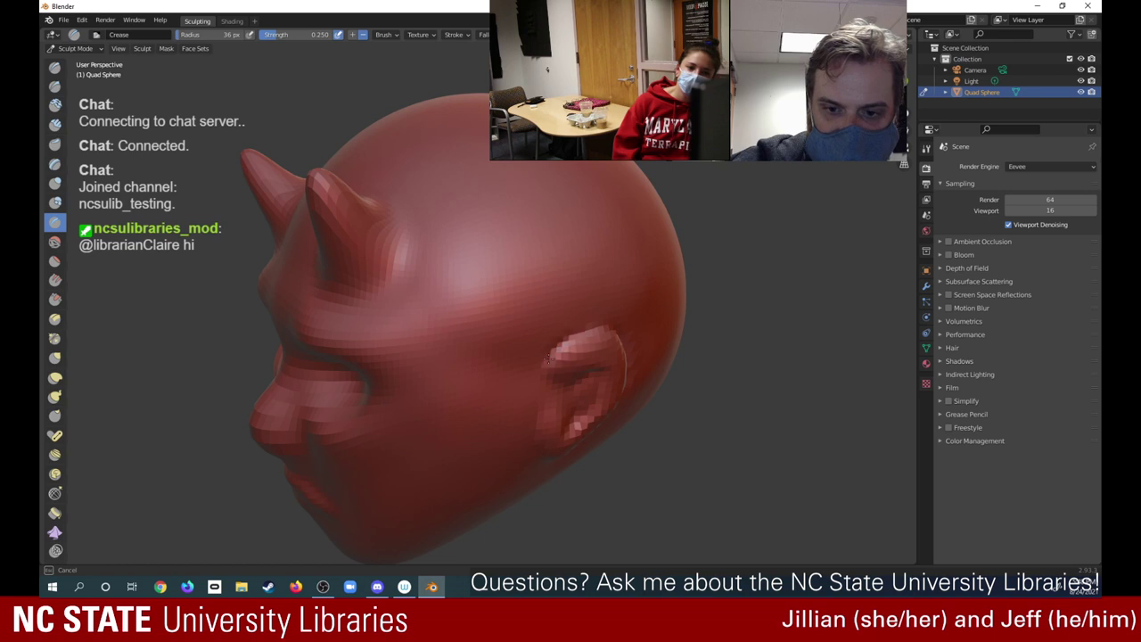
pyautogui.moveTo(612, 336); pyautogui.dragTo(617, 332)
pyautogui.moveTo(667, 295)
pyautogui.mouseDown(button='middle')
pyautogui.moveTo(636, 293)
pyautogui.moveTo(572, 251)
pyautogui.moveTo(570, 287)
pyautogui.moveTo(615, 285)
pyautogui.mouseUp(button='middle')
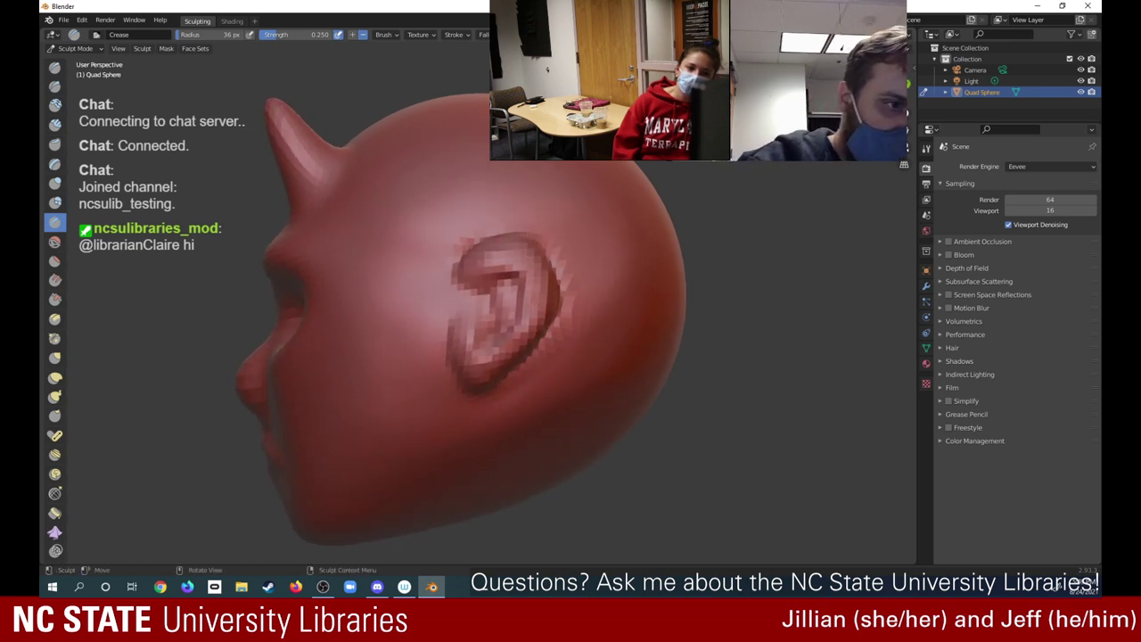
pyautogui.moveTo(560, 346); pyautogui.dragTo(529, 379)
pyautogui.moveTo(565, 323)
pyautogui.mouseDown()
pyautogui.moveTo(564, 246)
pyautogui.moveTo(442, 244)
pyautogui.mouseUp()
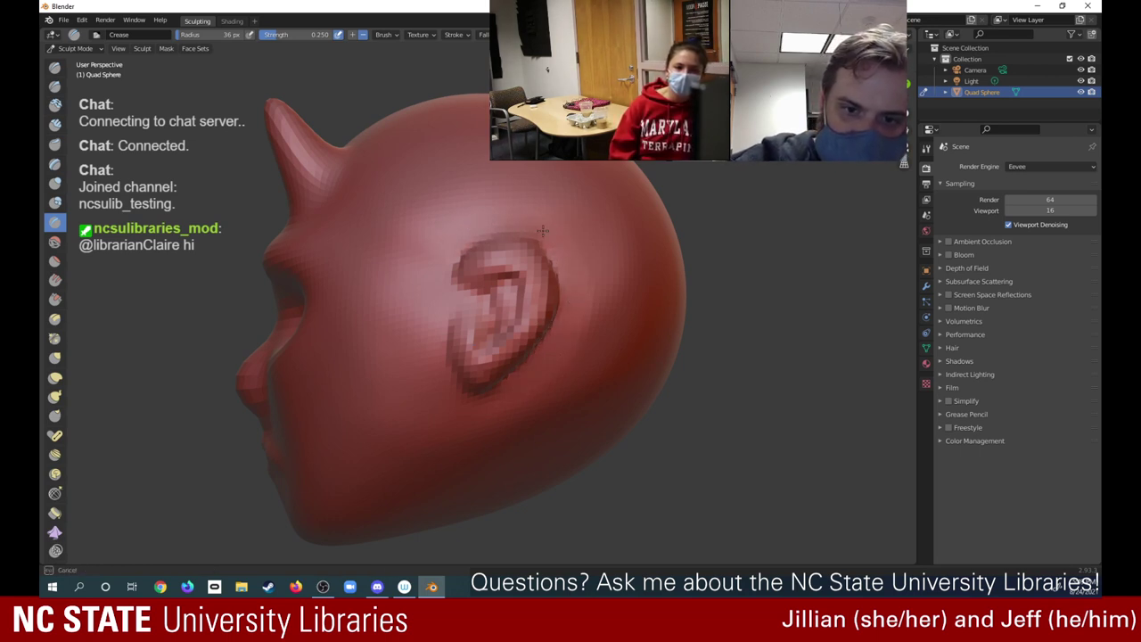
pyautogui.moveTo(542, 231); pyautogui.dragTo(559, 230)
# Switch the head mesh from Sculpt Mode to Edit Mode
pyautogui.moveTo(627, 224)
pyautogui.mouseDown(button='middle')
pyautogui.moveTo(553, 227)
pyautogui.moveTo(662, 217)
pyautogui.moveTo(988, 93)
pyautogui.moveTo(977, 92)
pyautogui.mouseUp(button='middle')
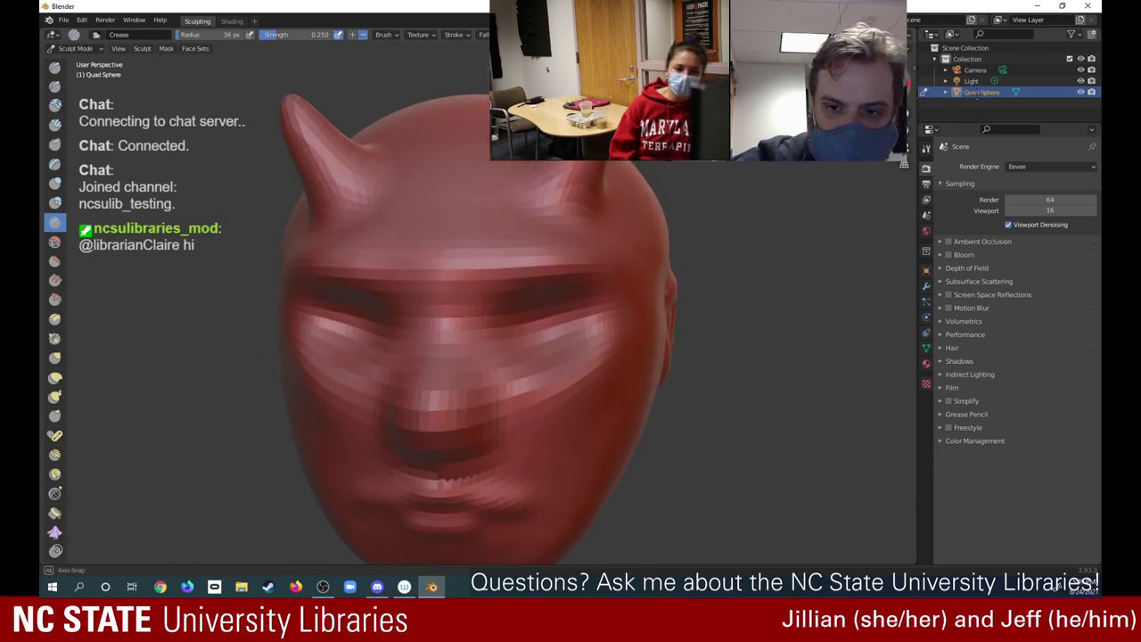
pyautogui.moveTo(450, 235); pyautogui.dragTo(356, 252, button='middle')
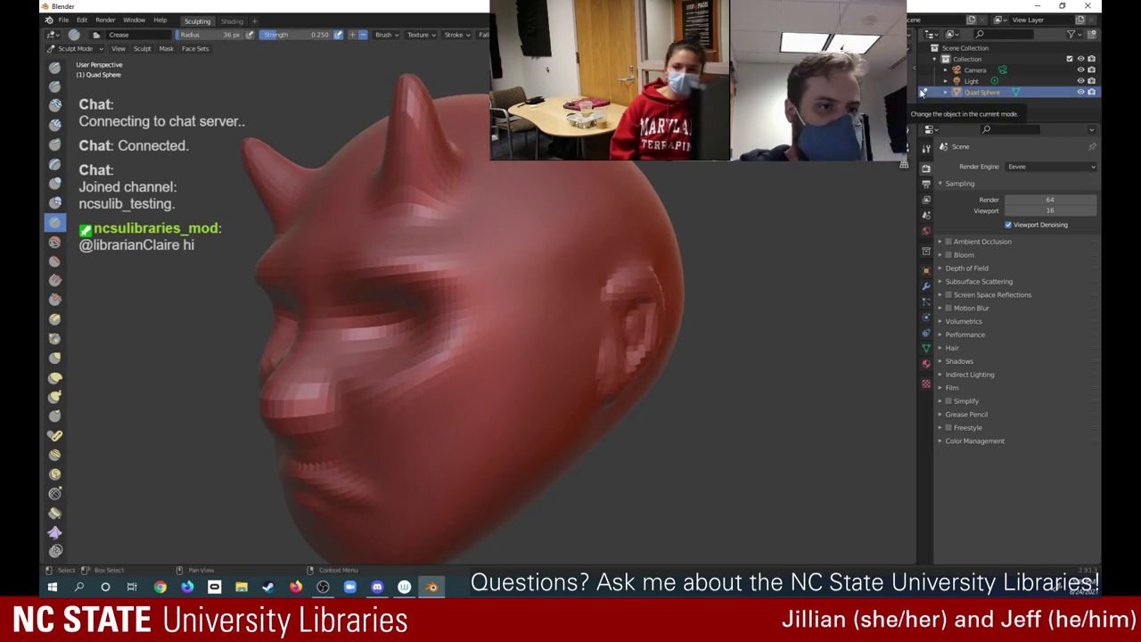
pyautogui.click(75, 48)
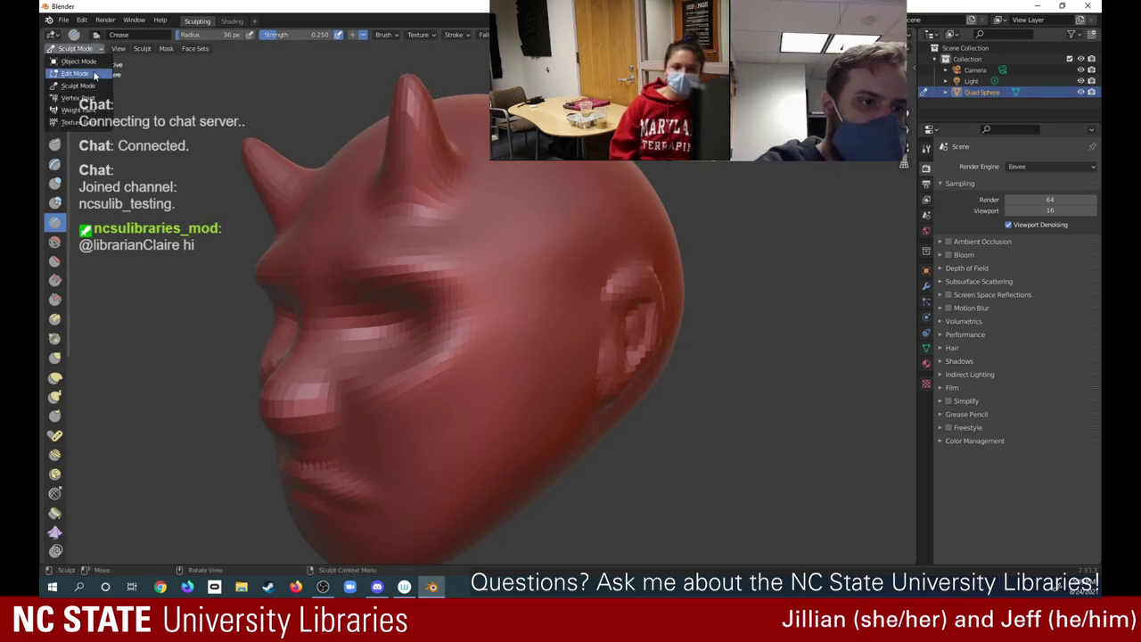
pyautogui.click(94, 74)
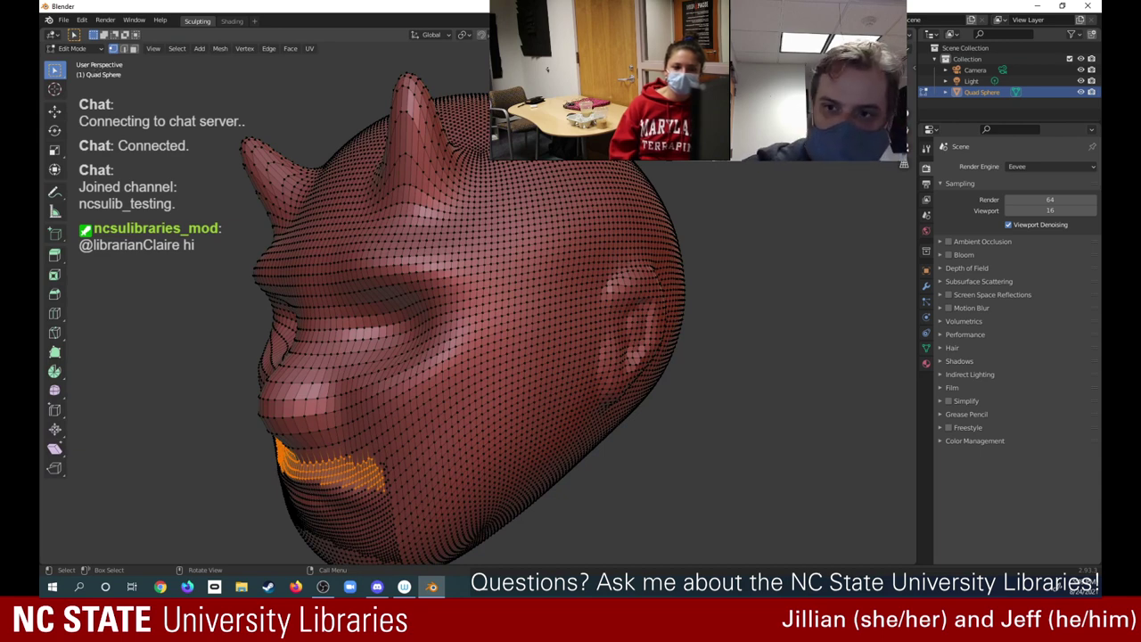
pyautogui.moveTo(401, 437); pyautogui.dragTo(285, 329, button='middle')
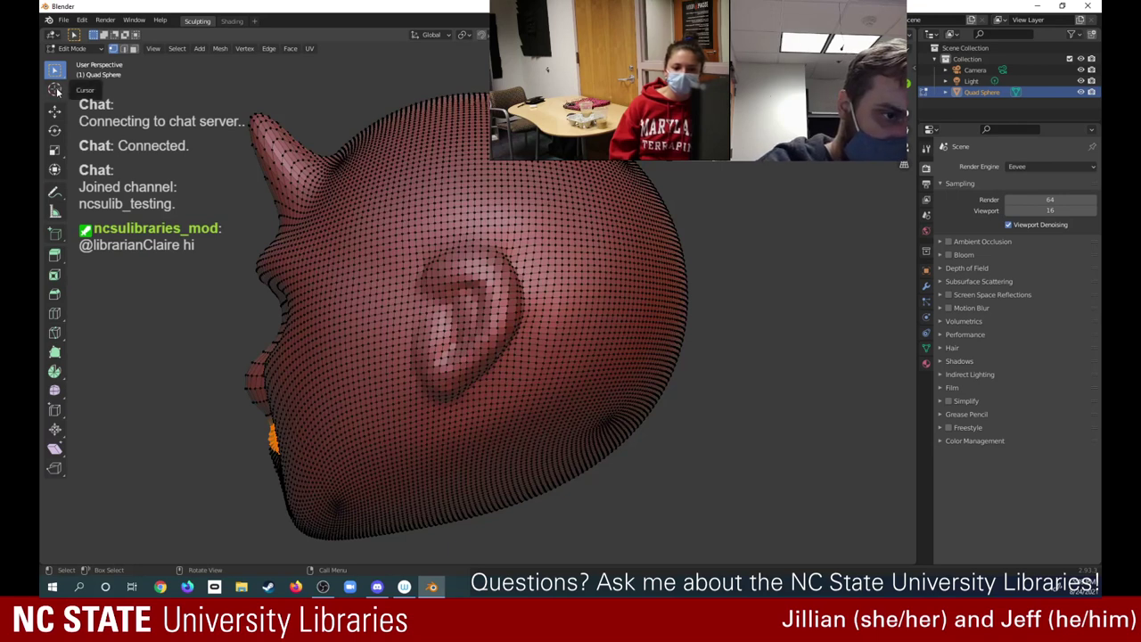
pyautogui.click(55, 89)
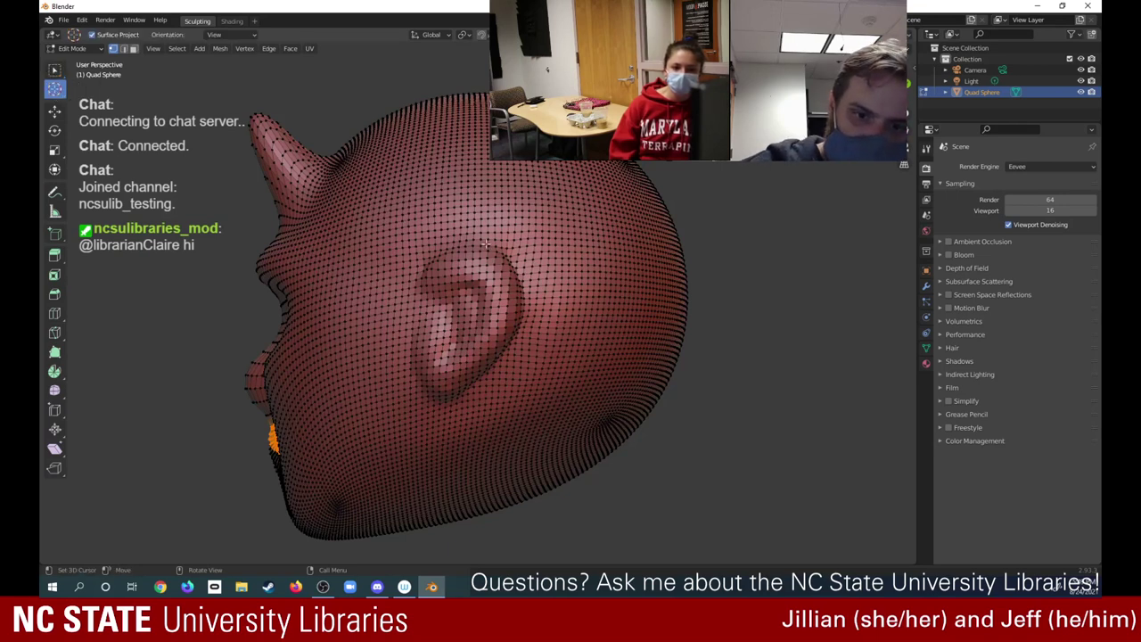
pyautogui.moveTo(486, 244); pyautogui.dragTo(431, 341)
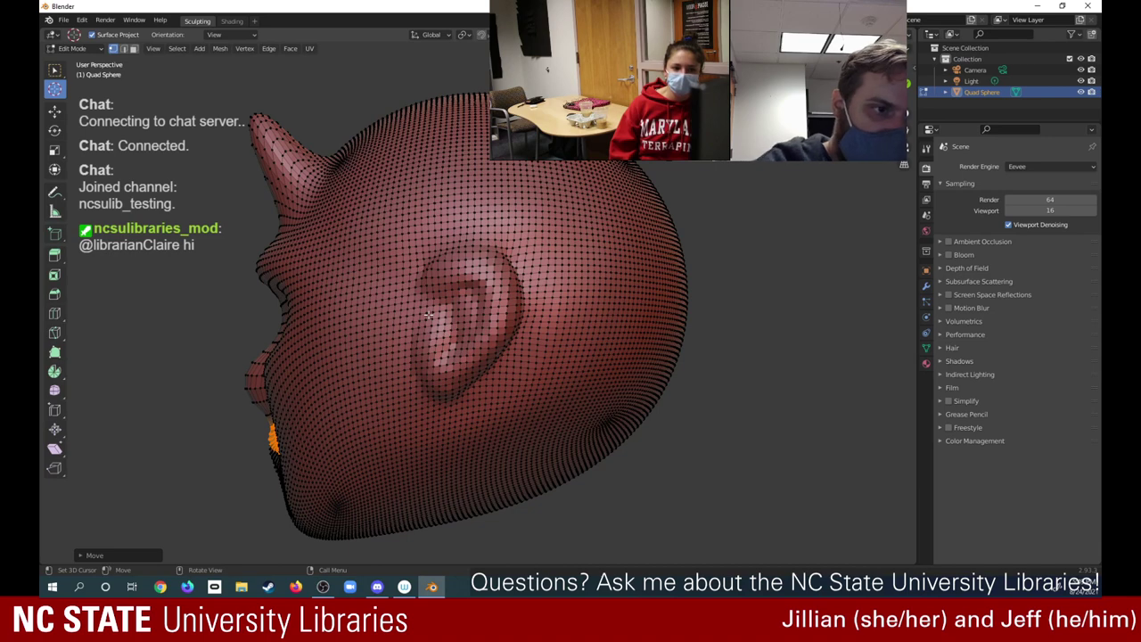
# Lasso-select the ear's vertices, including those along its upper and back rim
pyautogui.click(54, 70)
pyautogui.moveTo(62, 78)
pyautogui.mouseDown()
pyautogui.moveTo(96, 88)
pyautogui.moveTo(113, 143)
pyautogui.mouseUp()
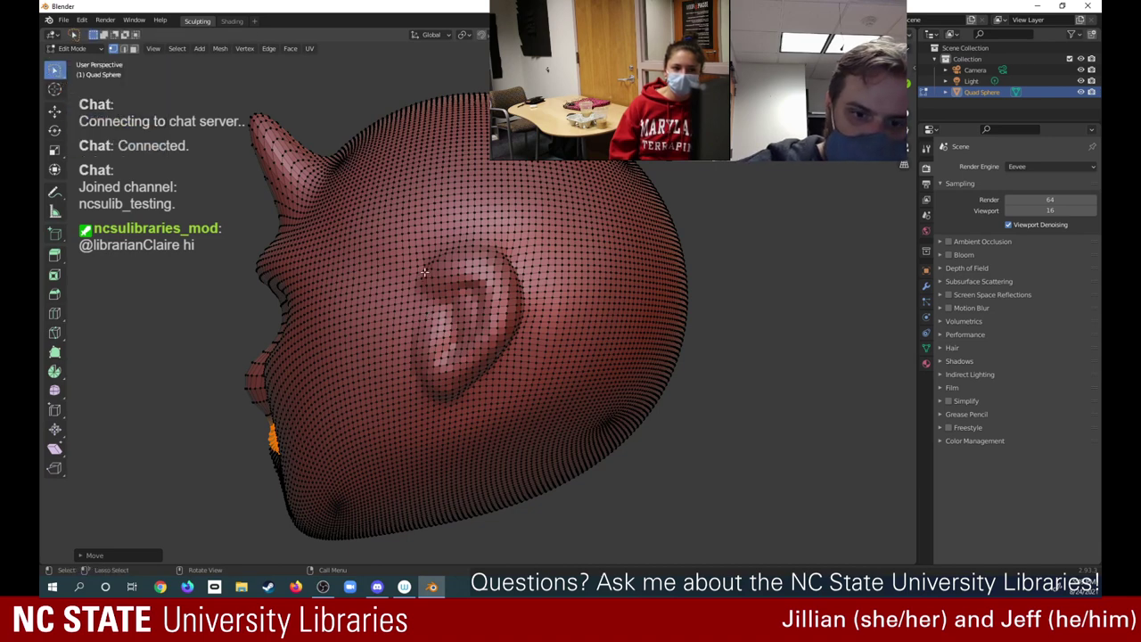
pyautogui.moveTo(425, 270)
pyautogui.mouseDown()
pyautogui.moveTo(471, 242)
pyautogui.moveTo(508, 255)
pyautogui.moveTo(521, 312)
pyautogui.moveTo(497, 380)
pyautogui.moveTo(454, 401)
pyautogui.moveTo(426, 396)
pyautogui.moveTo(408, 371)
pyautogui.mouseUp()
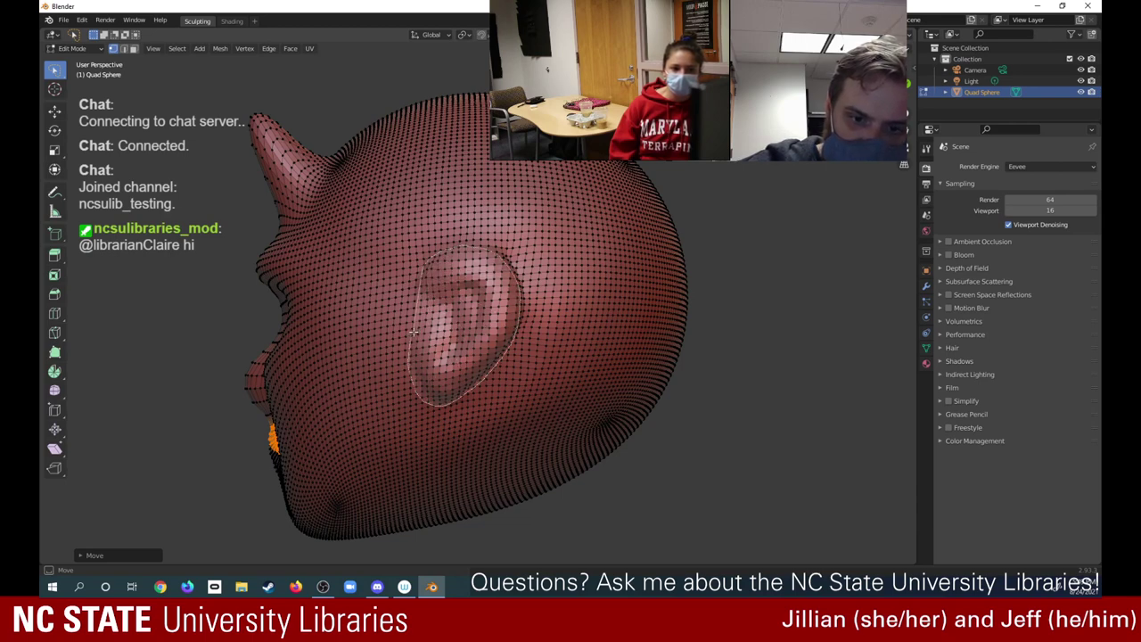
pyautogui.moveTo(413, 331)
pyautogui.mouseDown()
pyautogui.moveTo(419, 284)
pyautogui.moveTo(443, 324)
pyautogui.moveTo(452, 315)
pyautogui.moveTo(428, 260)
pyautogui.mouseUp()
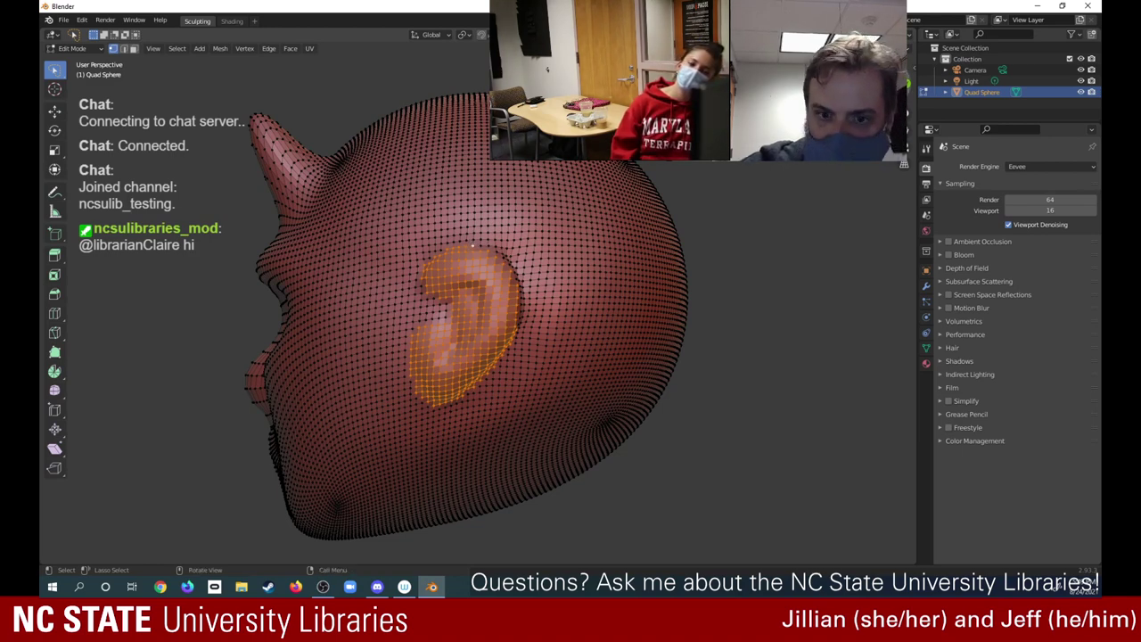
pyautogui.moveTo(473, 244); pyautogui.dragTo(372, 263, button='middle')
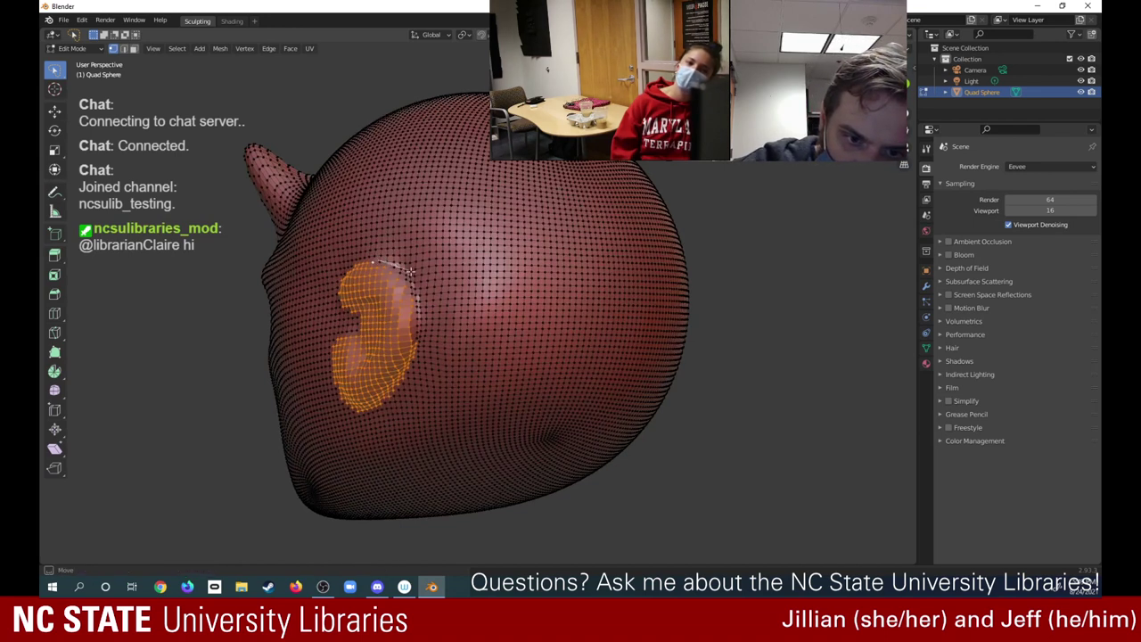
pyautogui.moveTo(410, 269)
pyautogui.mouseDown()
pyautogui.moveTo(415, 339)
pyautogui.moveTo(381, 253)
pyautogui.mouseUp()
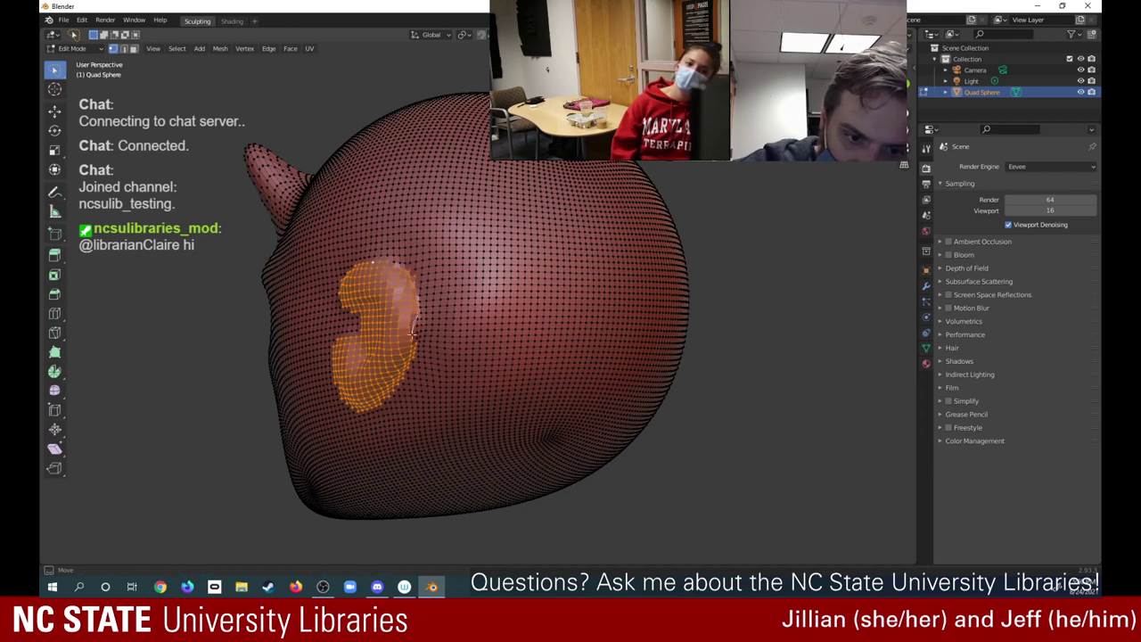
pyautogui.moveTo(417, 315); pyautogui.dragTo(421, 321)
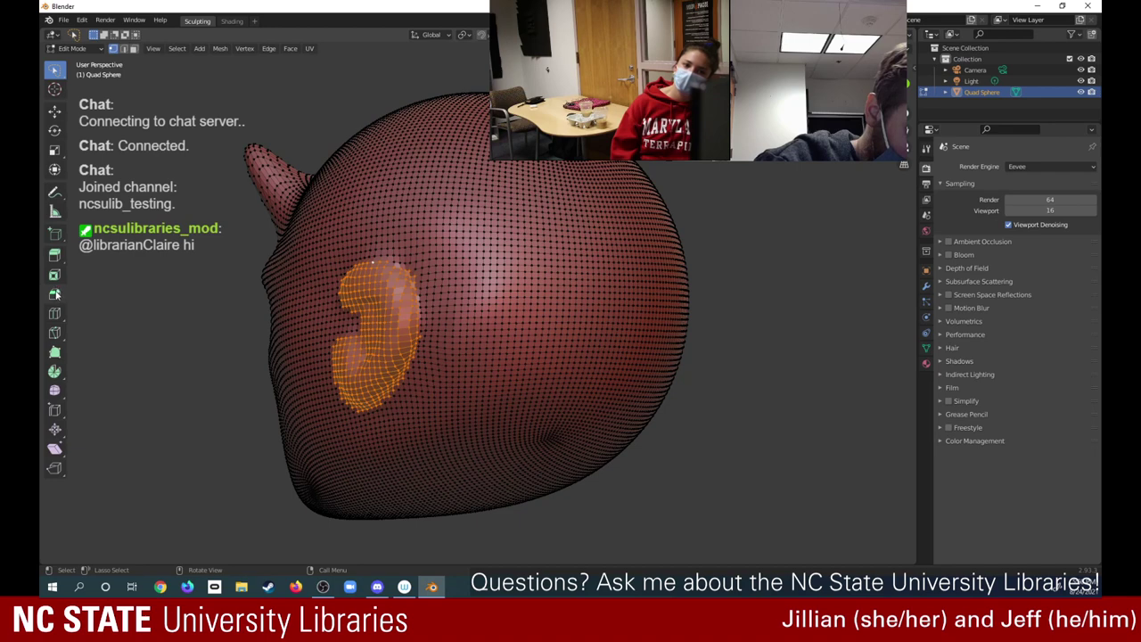
# Extrude the selected ear region outward from the side of the head along its normal
pyautogui.click(54, 255)
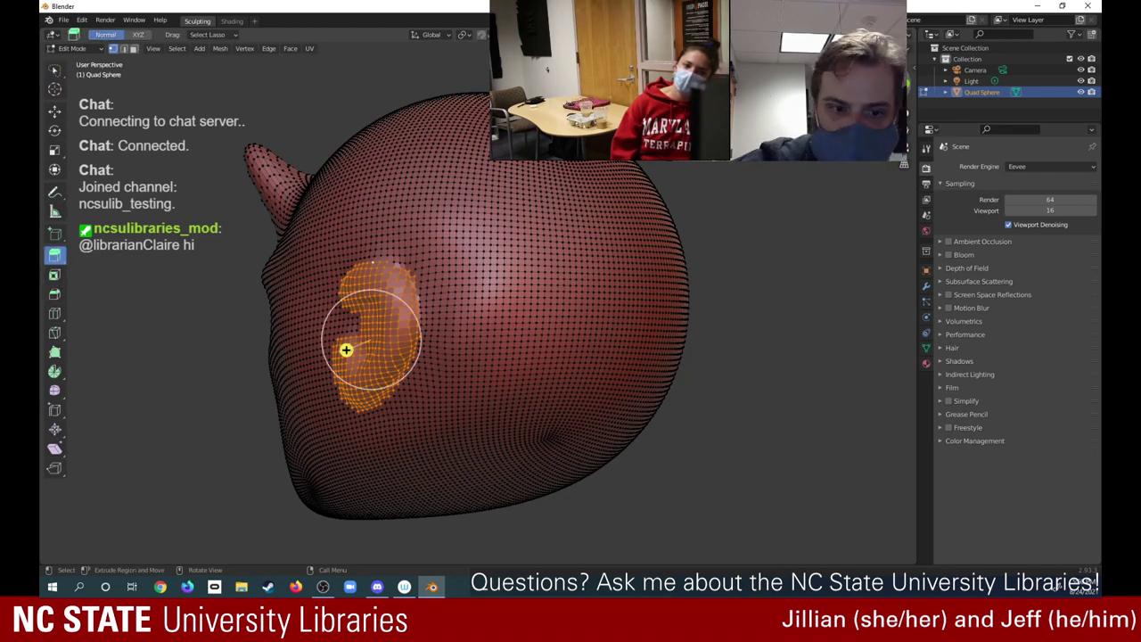
pyautogui.moveTo(345, 349); pyautogui.dragTo(248, 347, button='middle')
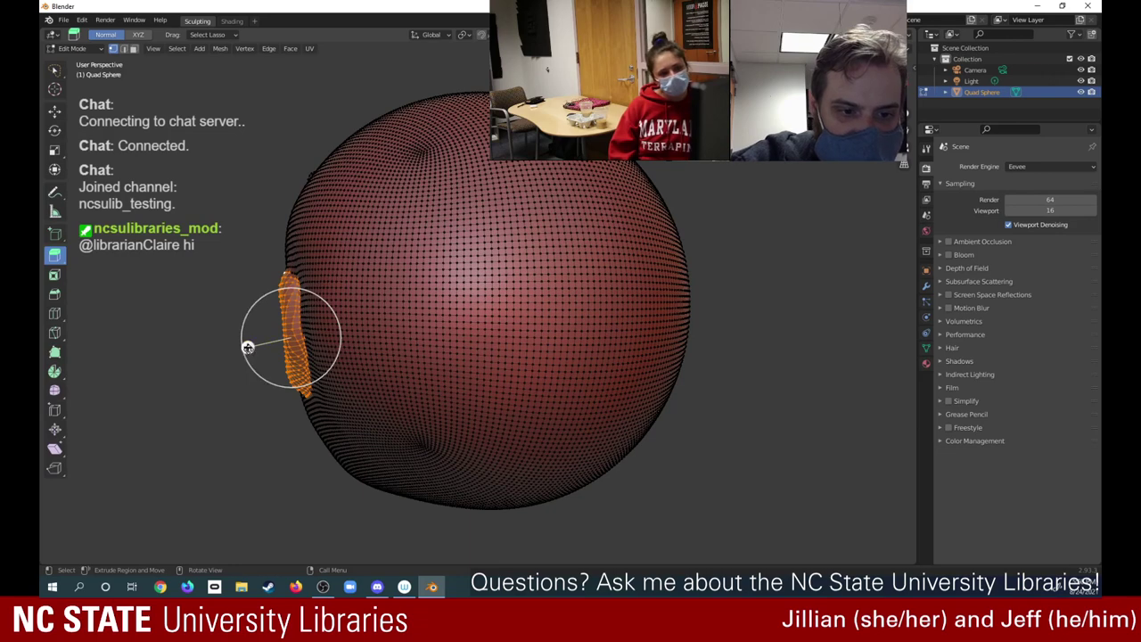
pyautogui.press('e')
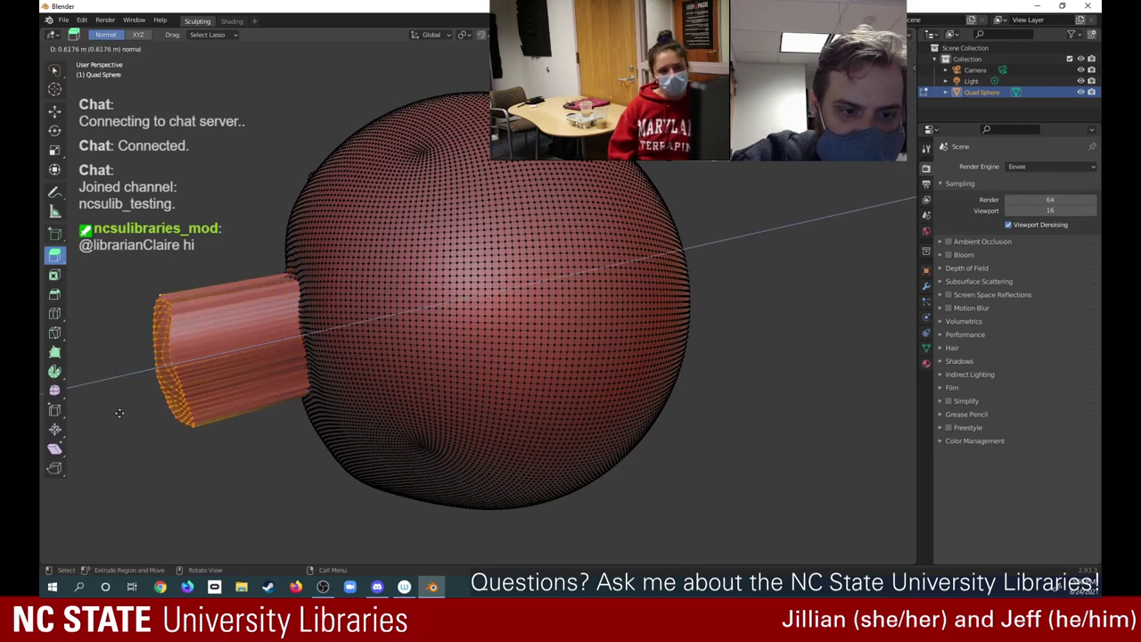
pyautogui.moveTo(119, 413); pyautogui.dragTo(60, 453)
pyautogui.press('KP_3')
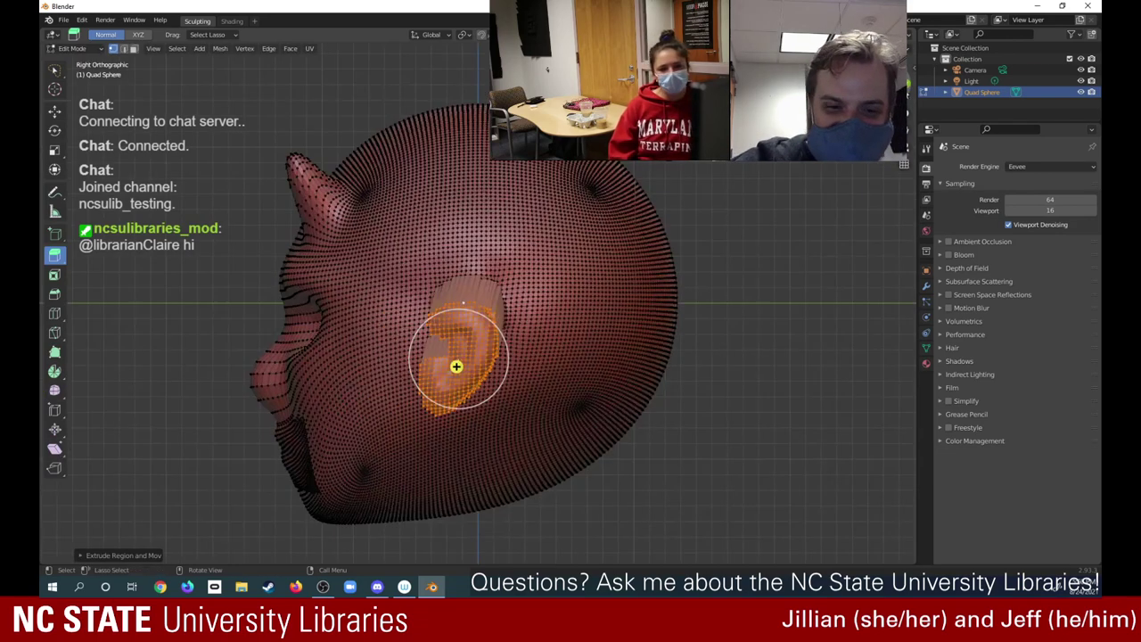
# Extrude the ear's outer end back inward toward the head to hollow out the protruding shape
pyautogui.moveTo(456, 366); pyautogui.dragTo(68, 312, button='middle')
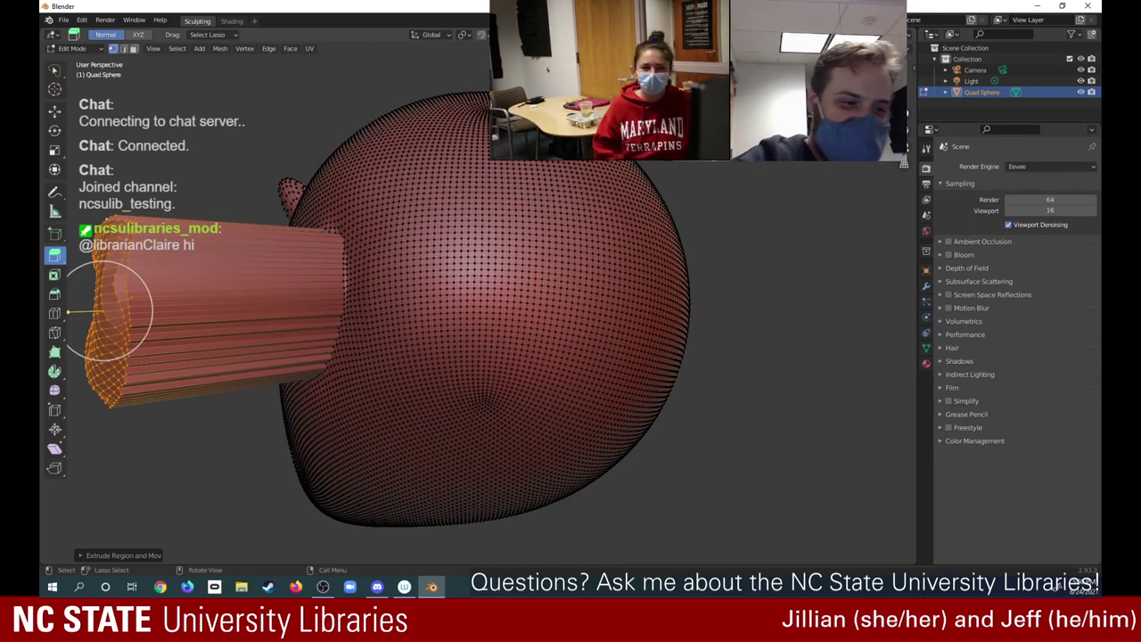
pyautogui.moveTo(68, 312); pyautogui.dragTo(117, 295, button='middle')
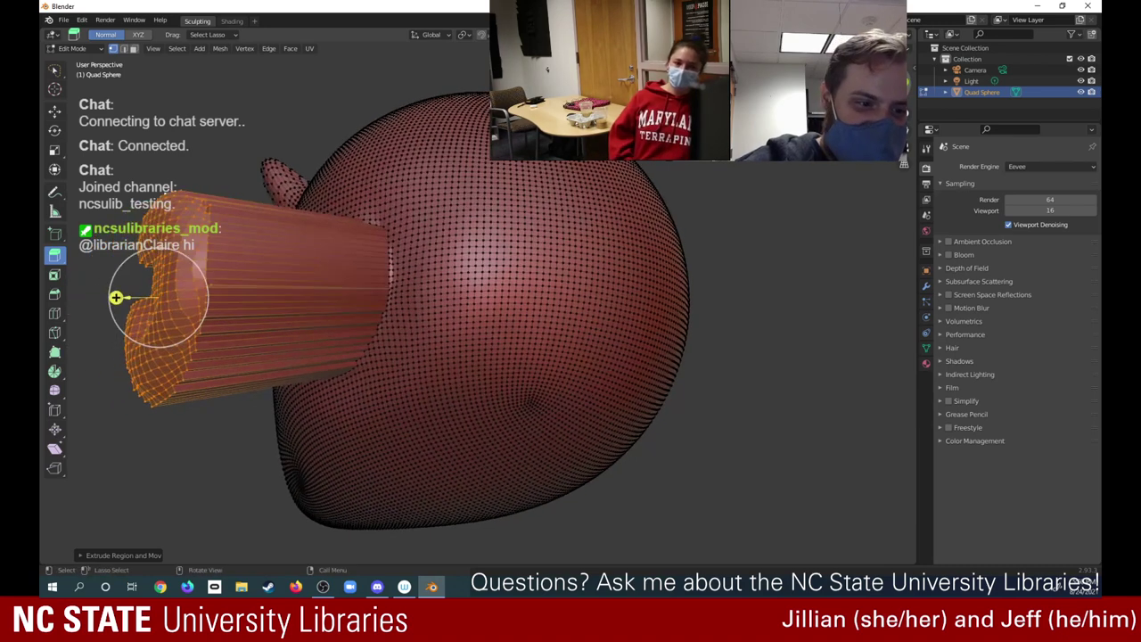
pyautogui.moveTo(116, 298); pyautogui.dragTo(277, 317)
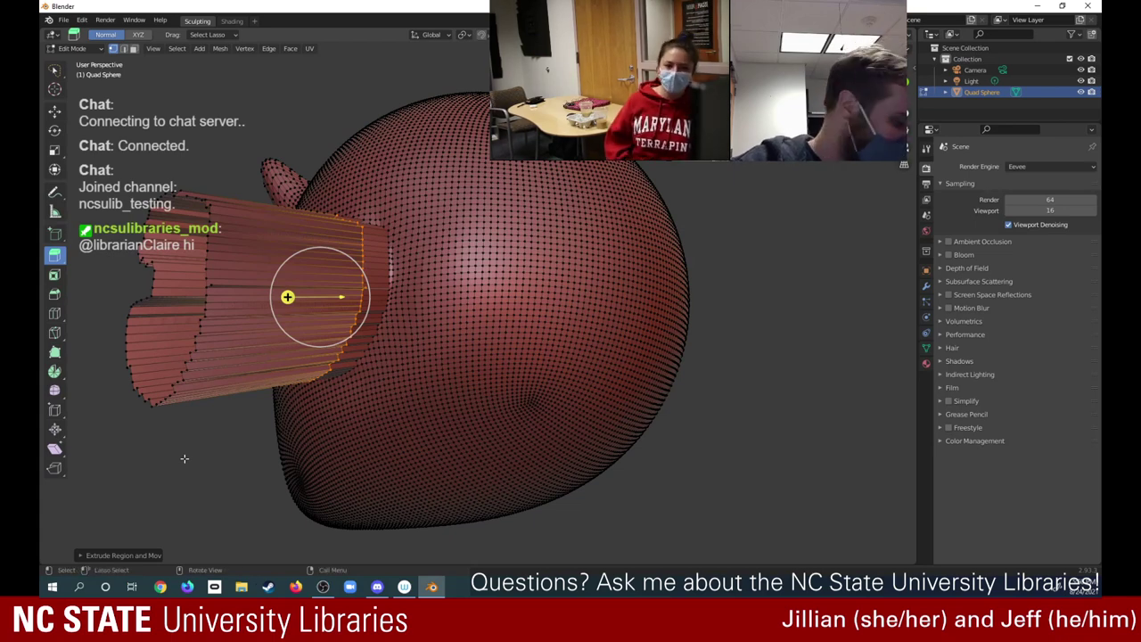
# Undo both long ear extrusions and extrude the selected ear region a short distance outward from the head
pyautogui.hotkey('ctrl', 'z')
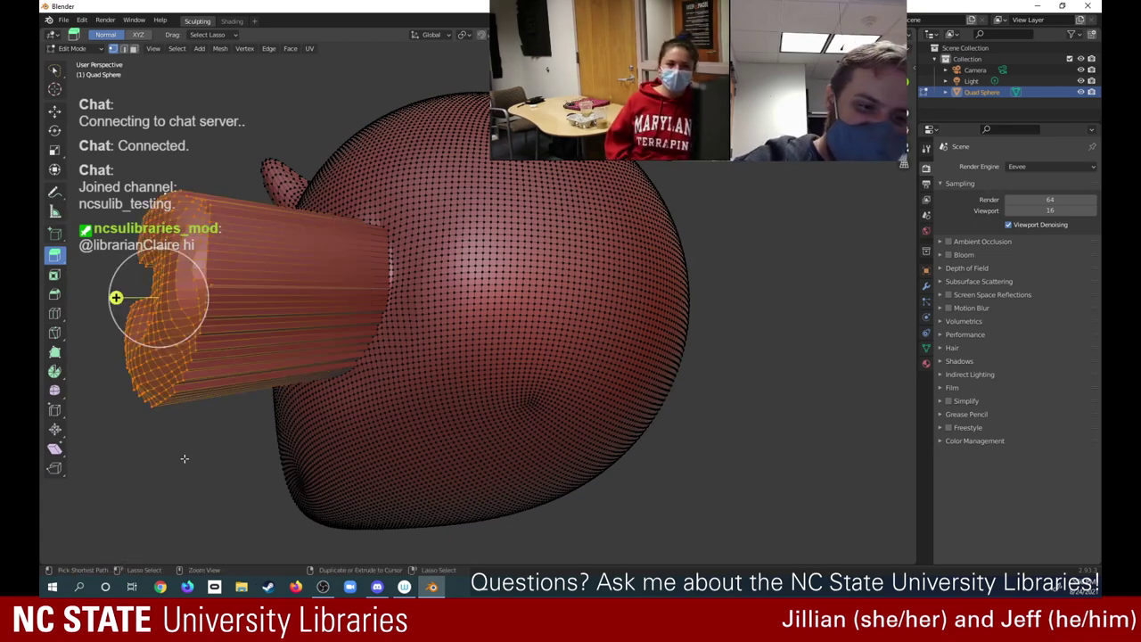
pyautogui.hotkey('ctrl', 'z')
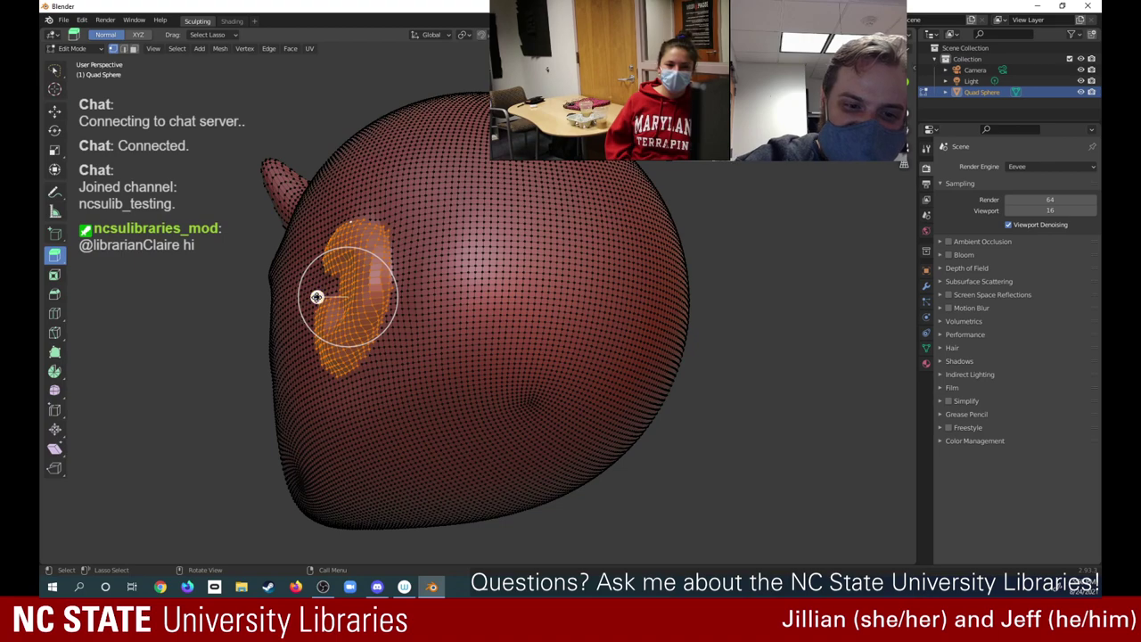
pyautogui.press('e')
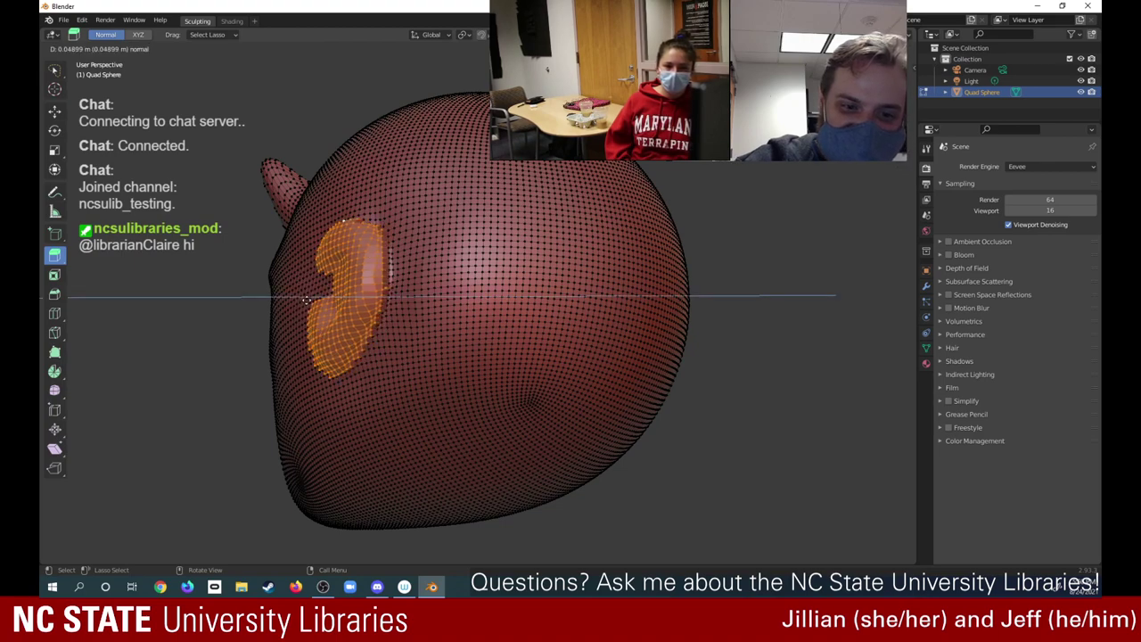
pyautogui.click(306, 299)
pyautogui.press('c')
pyautogui.moveTo(308, 296)
pyautogui.mouseDown(button='middle')
pyautogui.moveTo(721, 336)
pyautogui.moveTo(606, 295)
pyautogui.moveTo(527, 288)
pyautogui.moveTo(442, 282)
pyautogui.moveTo(280, 302)
pyautogui.moveTo(238, 334)
pyautogui.moveTo(242, 374)
pyautogui.moveTo(265, 415)
pyautogui.moveTo(250, 368)
pyautogui.moveTo(282, 432)
pyautogui.mouseUp(button='middle')
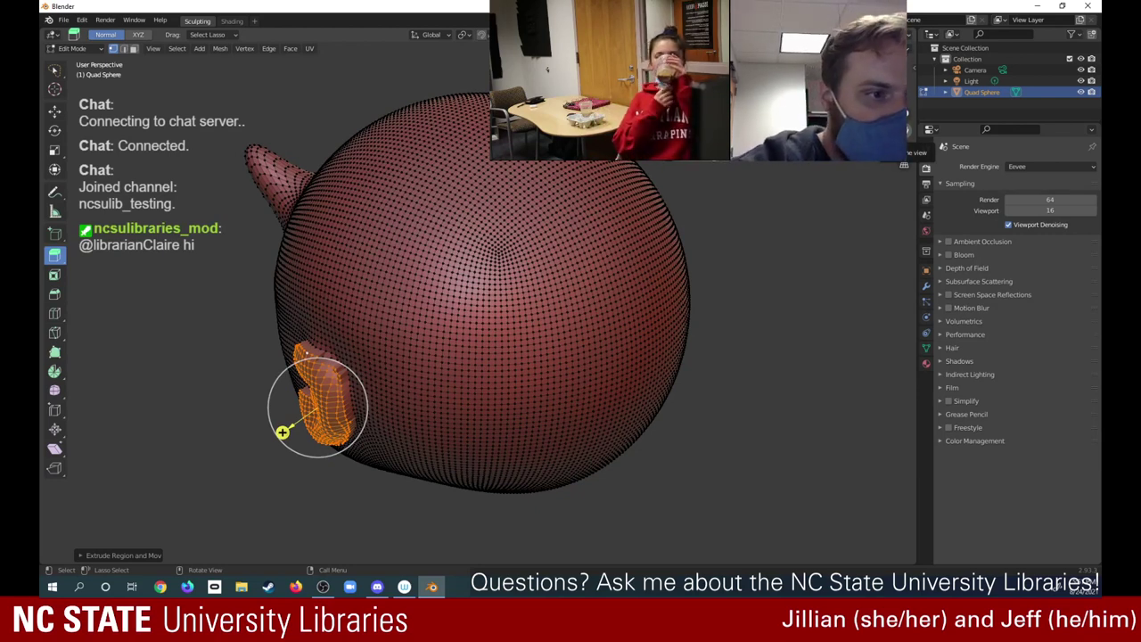
# Clear the selection, select the vertices along the extruded ear's upper and back side wall, and subdivide their edges
pyautogui.click(58, 72)
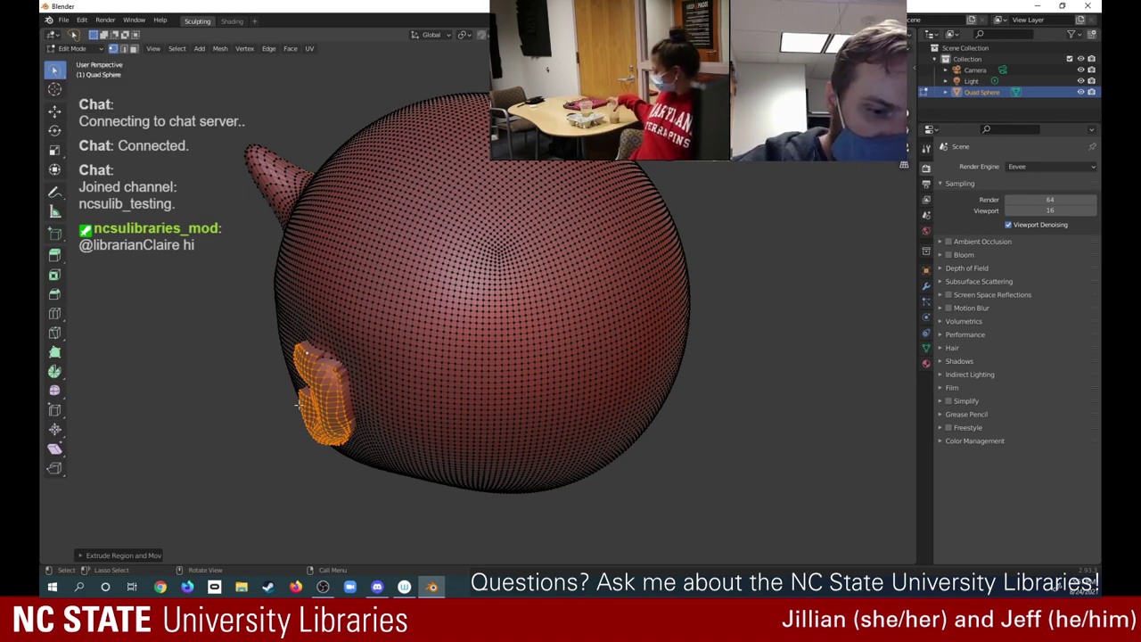
pyautogui.click(265, 455)
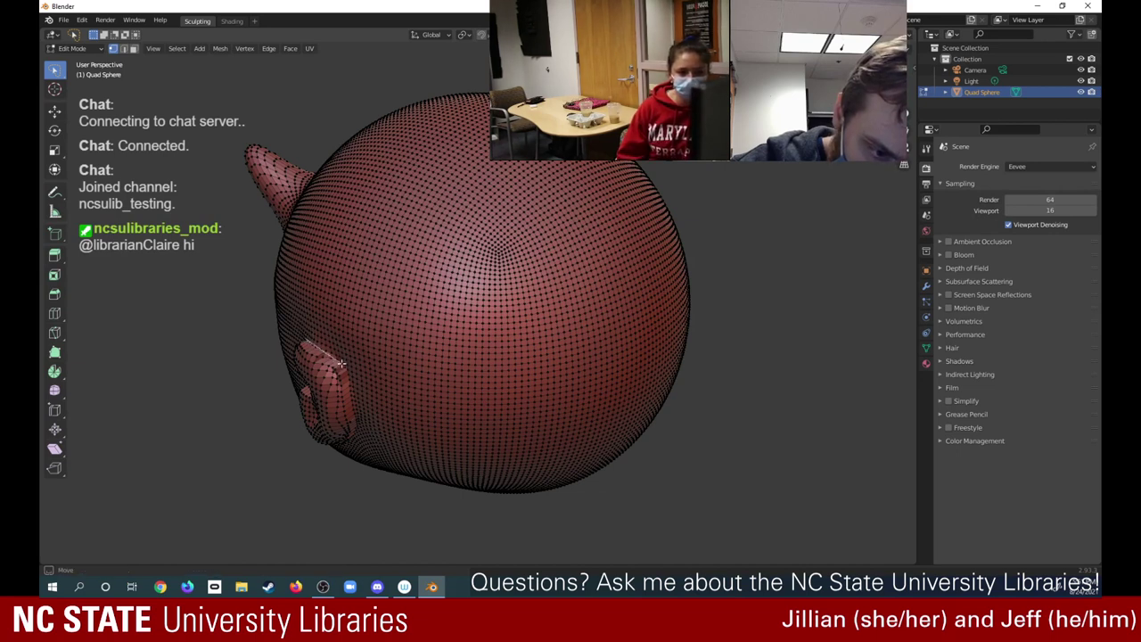
pyautogui.moveTo(350, 377)
pyautogui.mouseDown()
pyautogui.moveTo(348, 441)
pyautogui.moveTo(333, 370)
pyautogui.mouseUp()
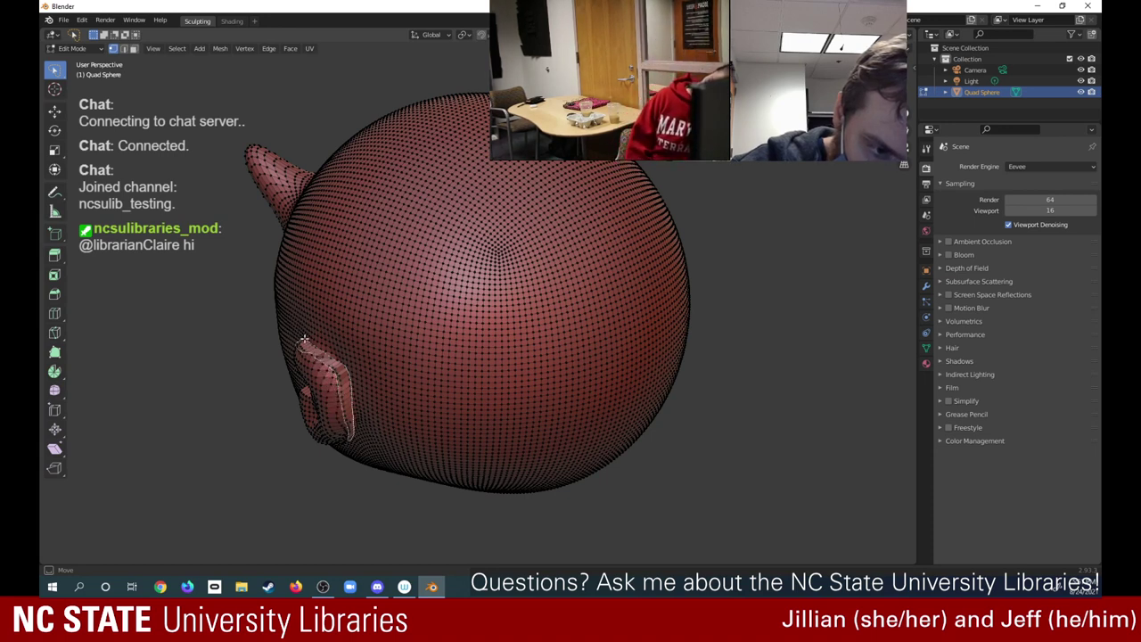
pyautogui.moveTo(304, 340); pyautogui.dragTo(306, 339)
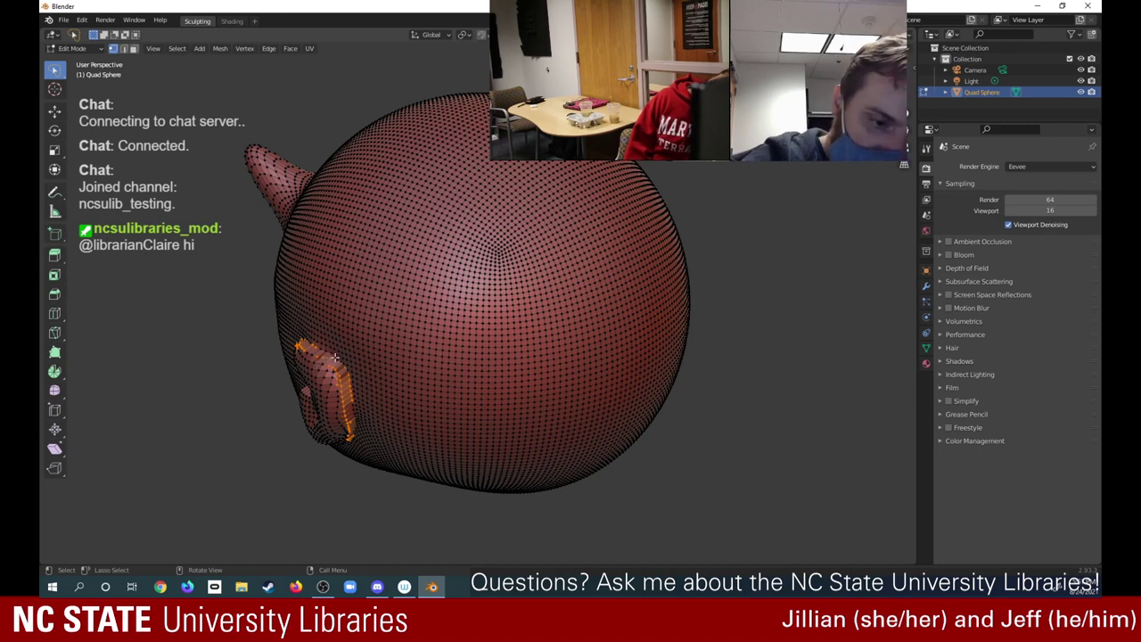
pyautogui.keyDown('shift'); pyautogui.moveTo(325, 360); pyautogui.dragTo(311, 362); pyautogui.keyUp('shift')
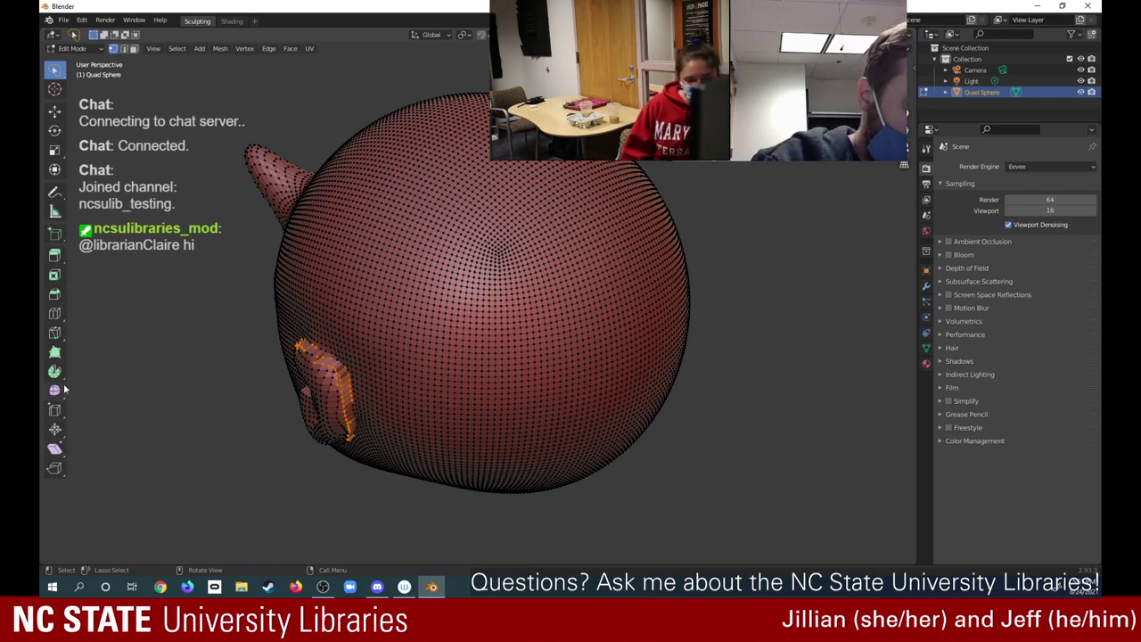
pyautogui.click(268, 48)
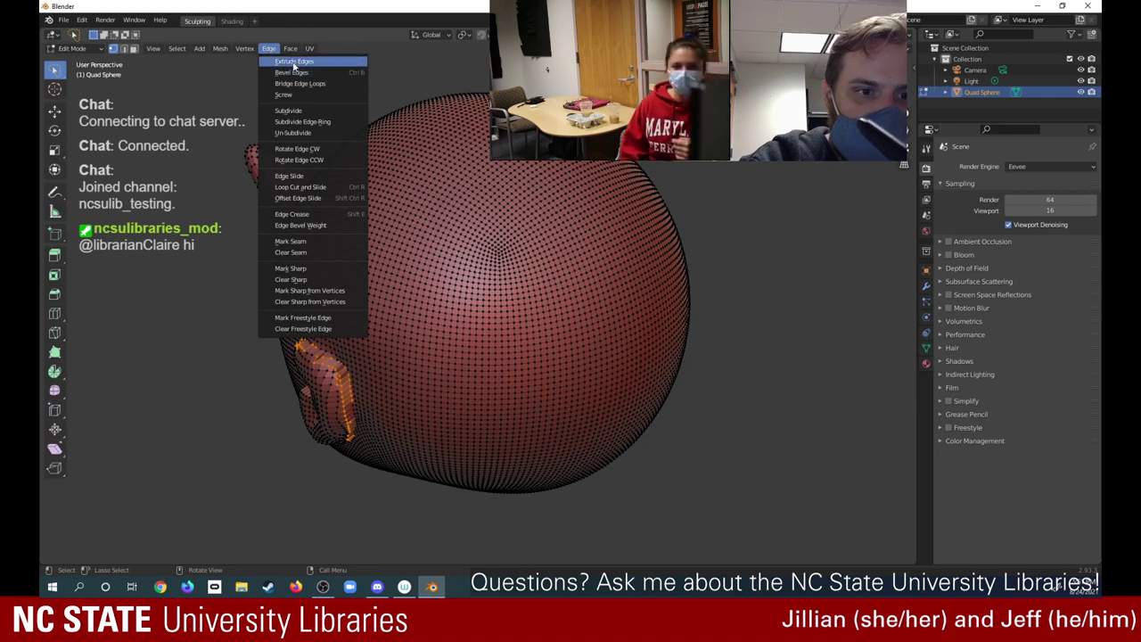
pyautogui.click(294, 111)
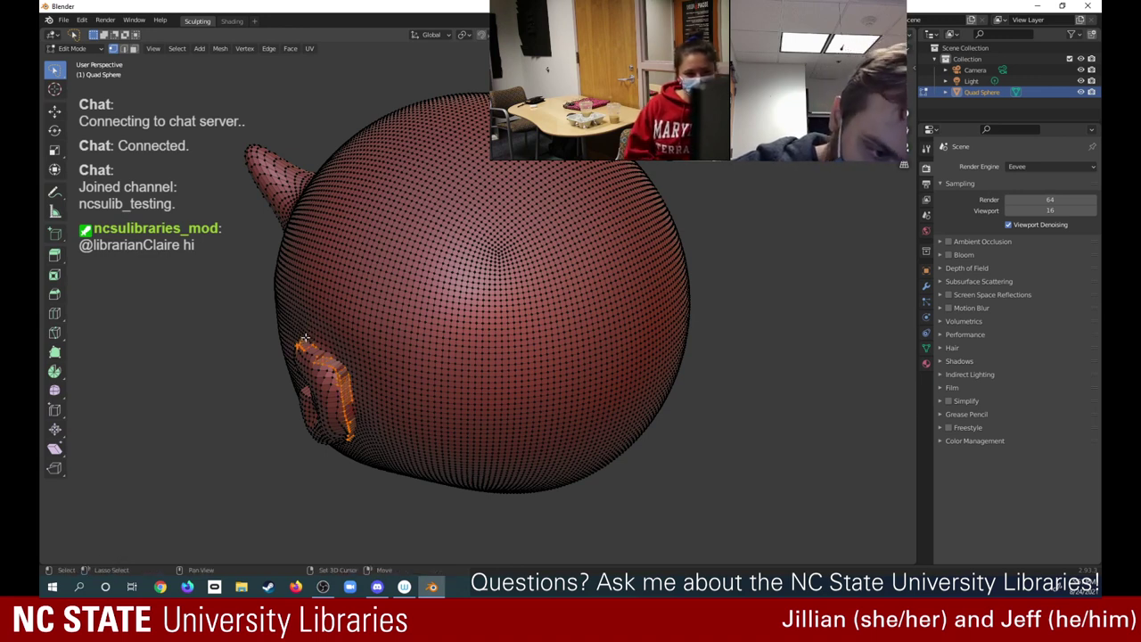
# Add the remaining vertices along the top and down the back of the ear's side wall to the selection
pyautogui.moveTo(305, 337)
pyautogui.keyDown('shift'); pyautogui.mouseDown()
pyautogui.moveTo(342, 370)
pyautogui.moveTo(305, 346)
pyautogui.moveTo(337, 357)
pyautogui.moveTo(322, 348)
pyautogui.mouseUp(); pyautogui.keyUp('shift')
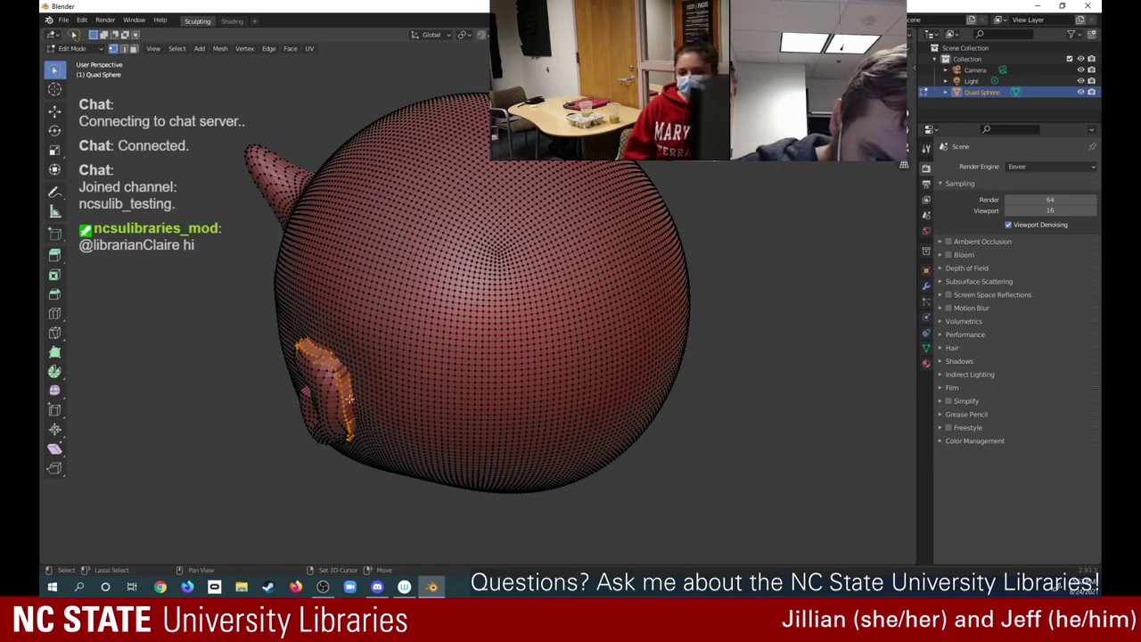
pyautogui.moveTo(350, 399)
pyautogui.mouseDown()
pyautogui.moveTo(354, 418)
pyautogui.moveTo(360, 404)
pyautogui.moveTo(353, 428)
pyautogui.mouseUp()
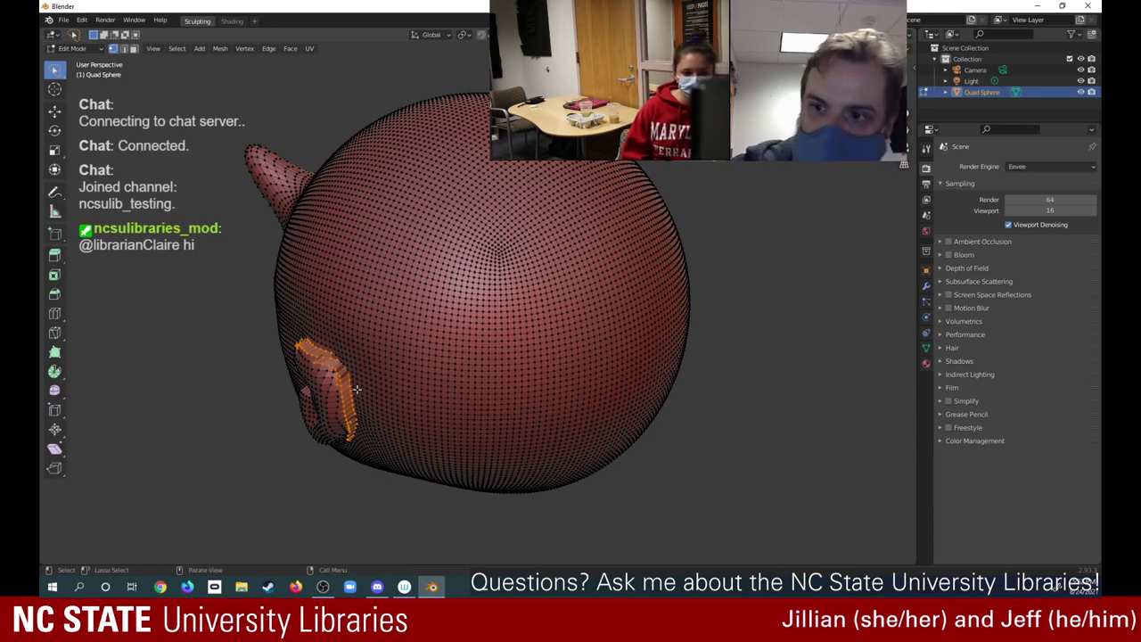
pyautogui.moveTo(353, 411); pyautogui.dragTo(304, 344, button='middle')
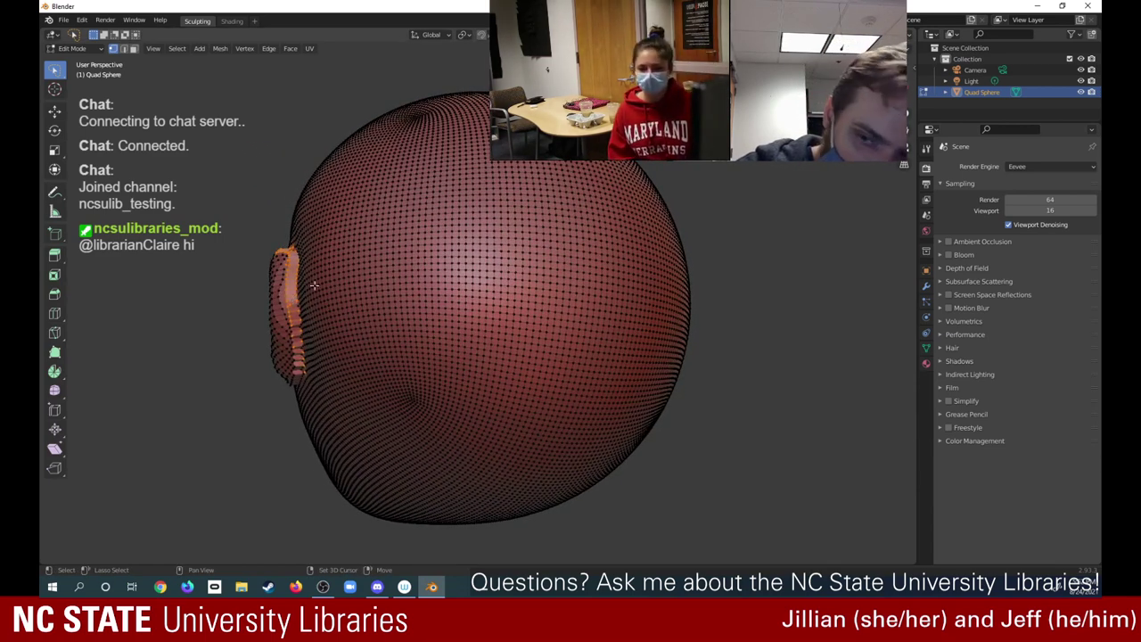
pyautogui.moveTo(350, 267); pyautogui.dragTo(367, 282, button='middle')
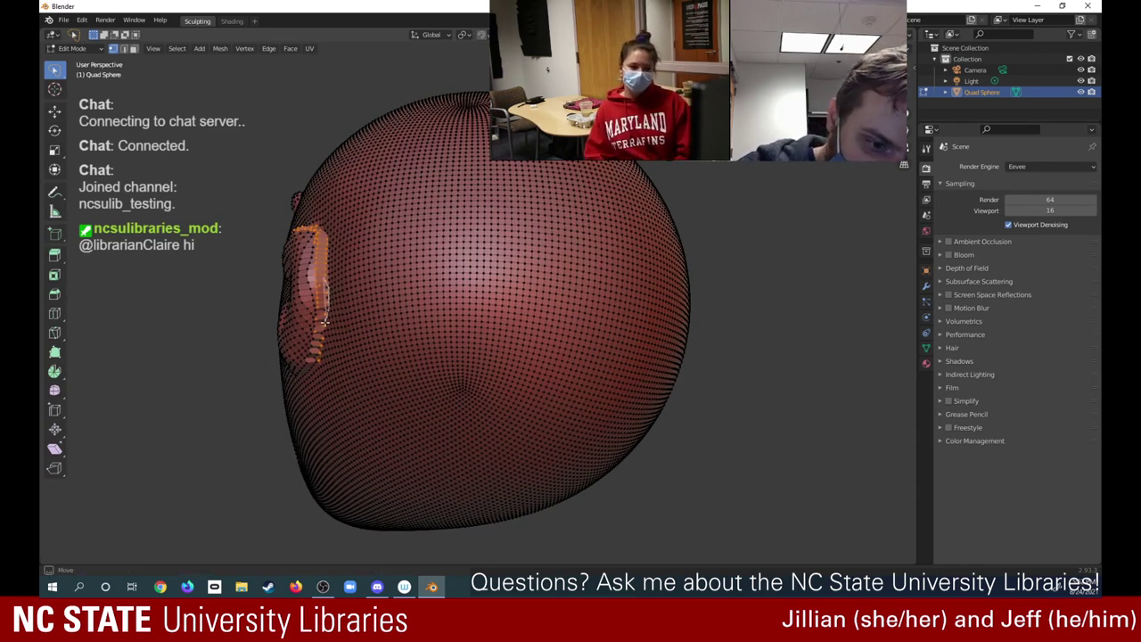
pyautogui.moveTo(325, 320)
pyautogui.mouseDown()
pyautogui.moveTo(314, 359)
pyautogui.moveTo(310, 342)
pyautogui.mouseUp()
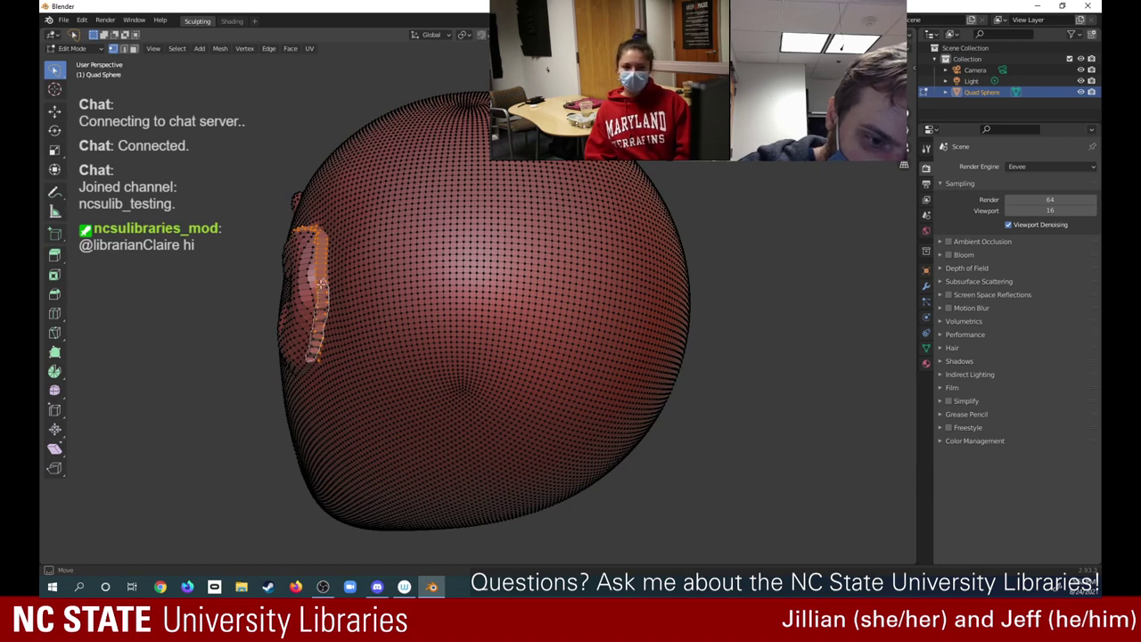
pyautogui.keyDown('shift'); pyautogui.moveTo(321, 285); pyautogui.dragTo(324, 276); pyautogui.keyUp('shift')
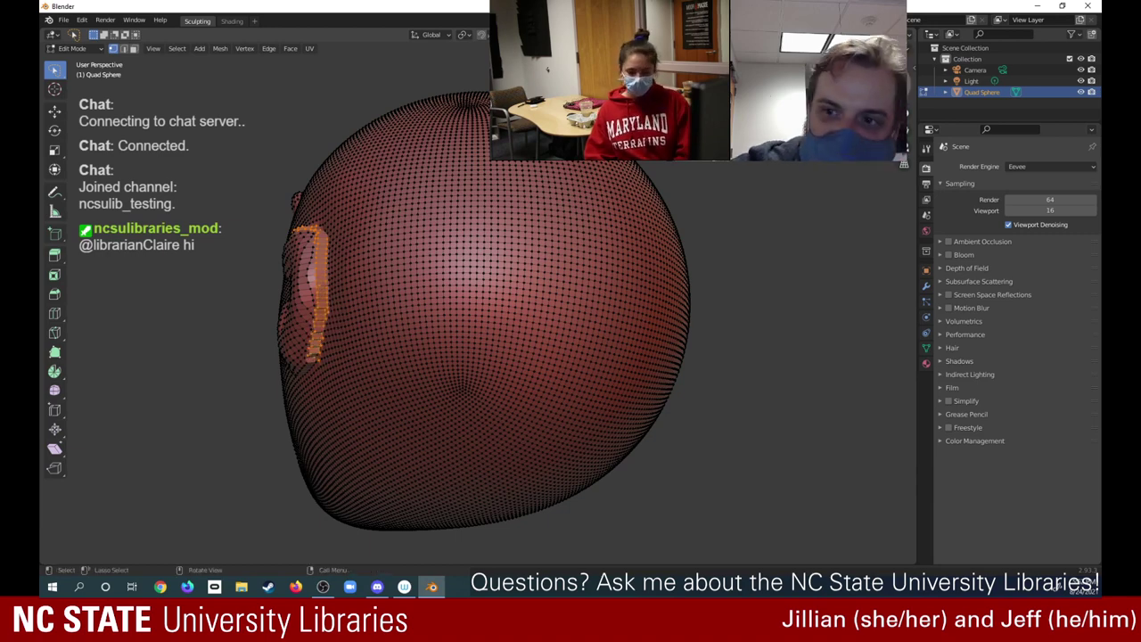
# Extend the selection around the underside of the ear's extruded side wall
pyautogui.moveTo(337, 198); pyautogui.dragTo(337, 198, button='middle')
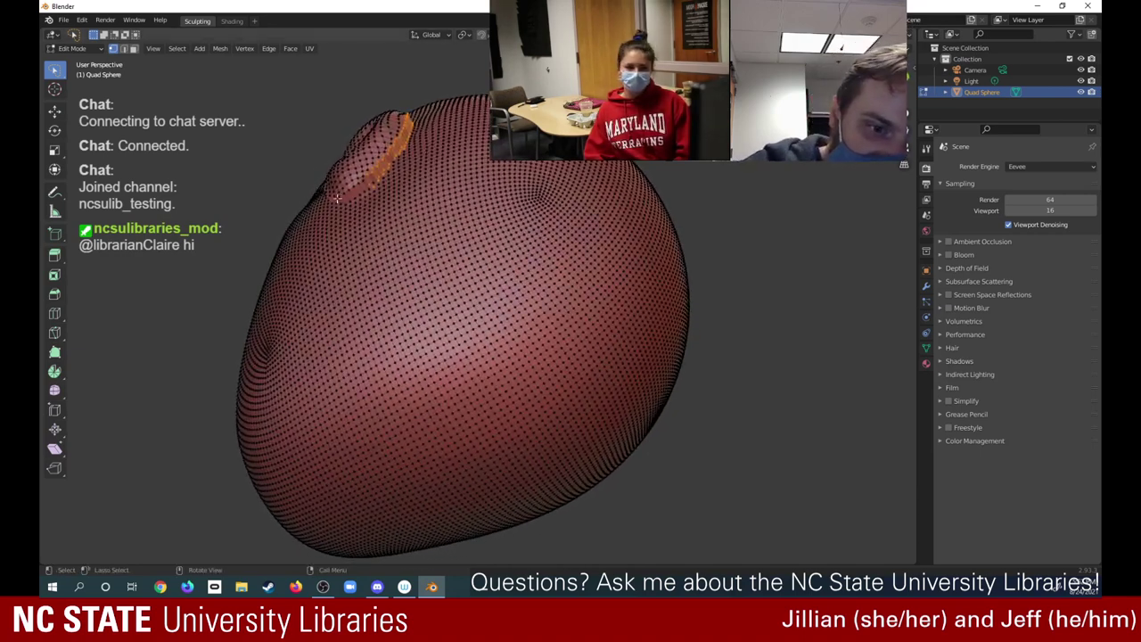
pyautogui.keyDown('shift'); pyautogui.moveTo(341, 195); pyautogui.dragTo(373, 184); pyautogui.keyUp('shift')
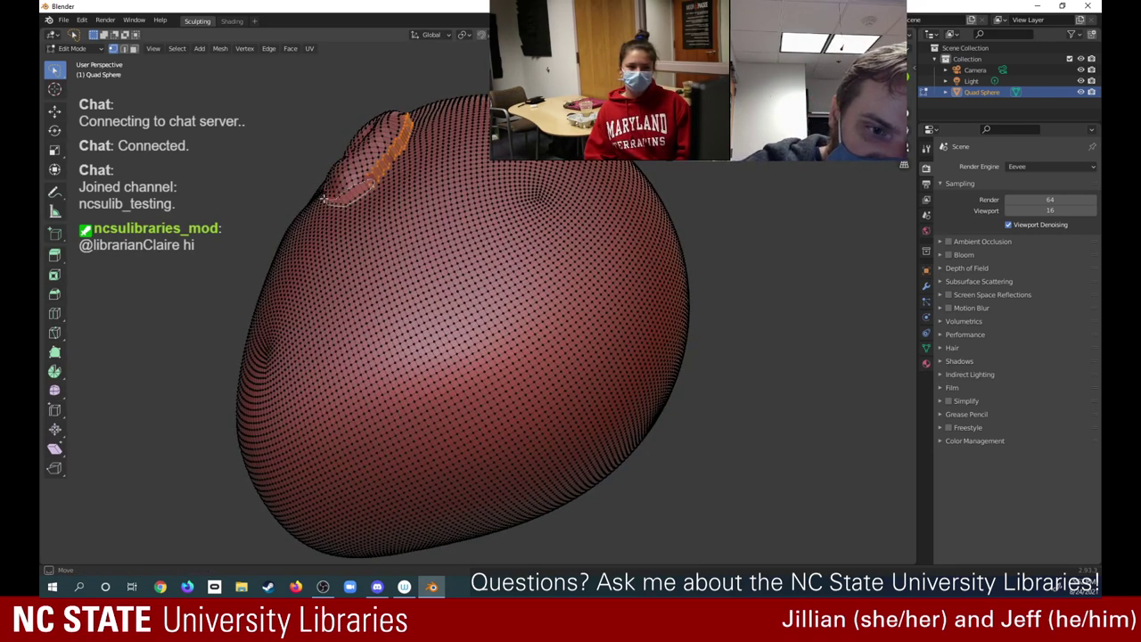
pyautogui.keyDown('shift'); pyautogui.moveTo(344, 198); pyautogui.dragTo(352, 198); pyautogui.keyUp('shift')
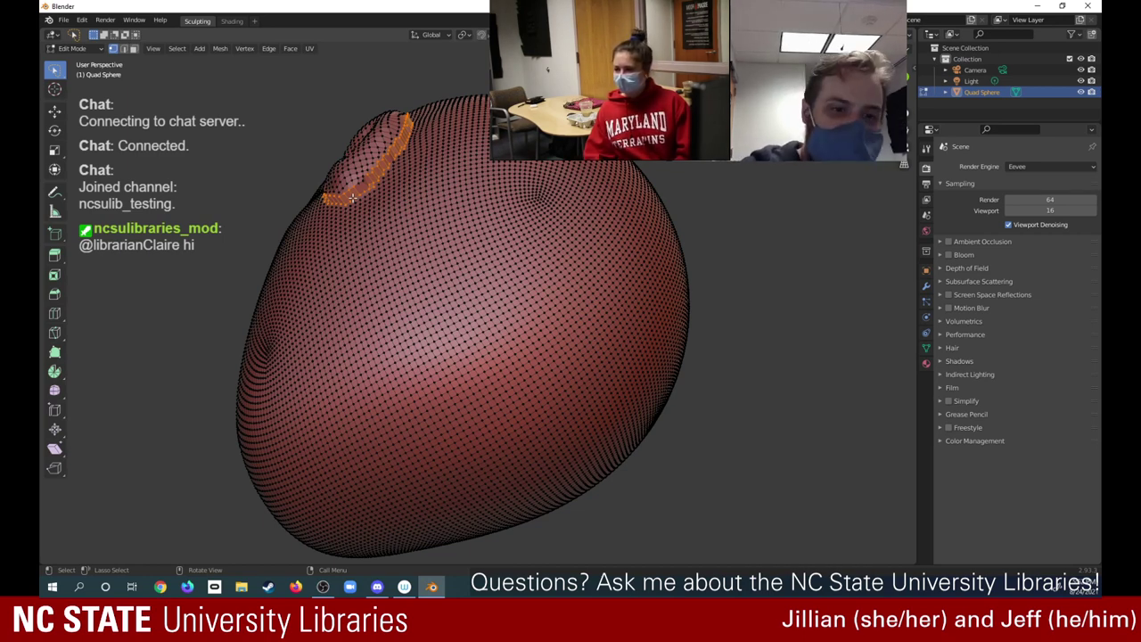
pyautogui.press('g')
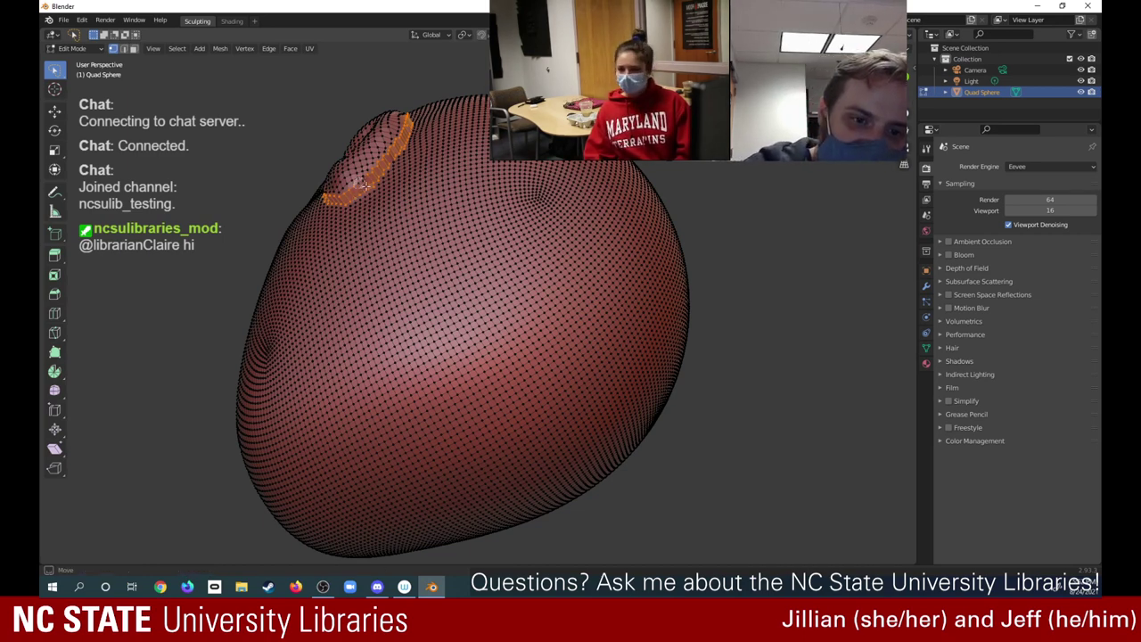
pyautogui.click(370, 181)
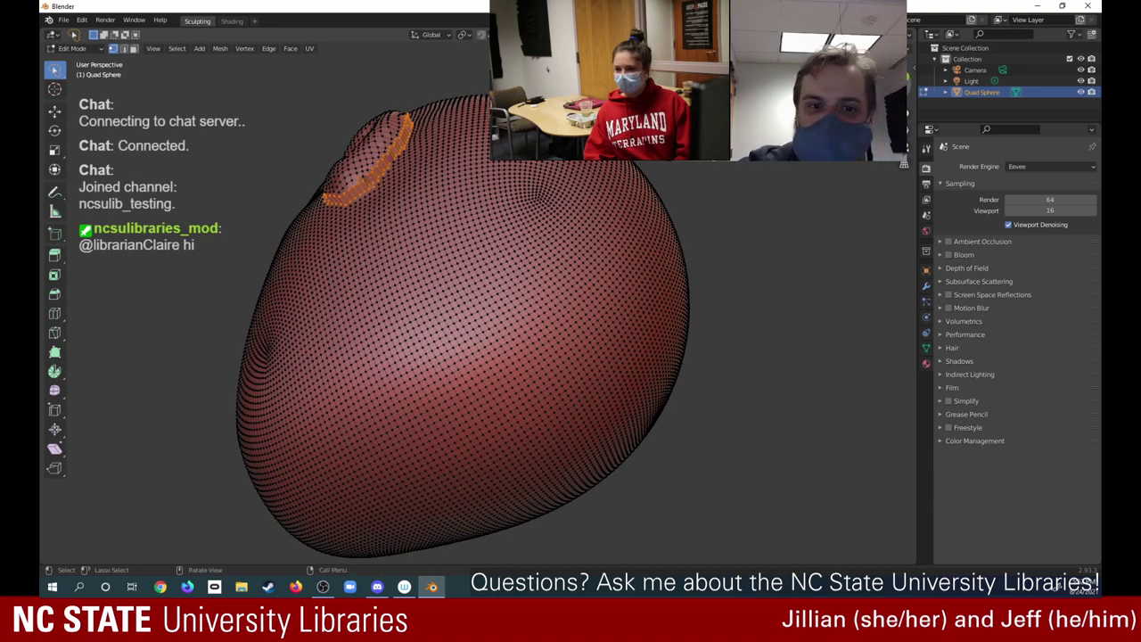
# Add the vertices on the ear's front side wall to the selection and subdivide the selected edges
pyautogui.moveTo(731, 183)
pyautogui.mouseDown(button='middle')
pyautogui.moveTo(960, 178)
pyautogui.moveTo(988, 139)
pyautogui.moveTo(963, 128)
pyautogui.mouseUp(button='middle')
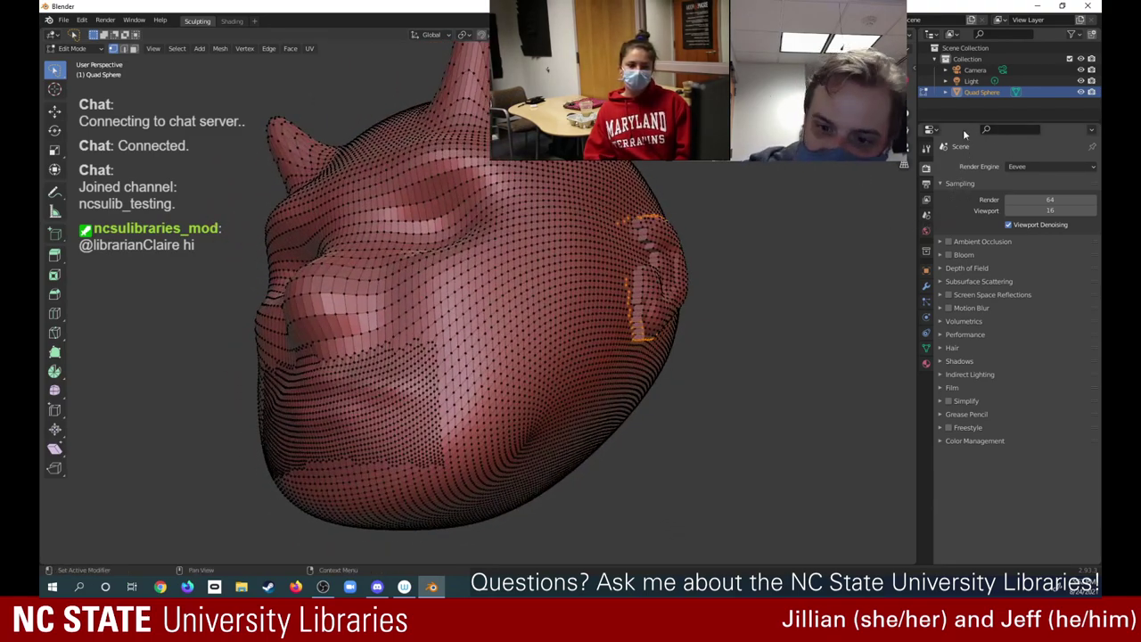
pyautogui.press('g')
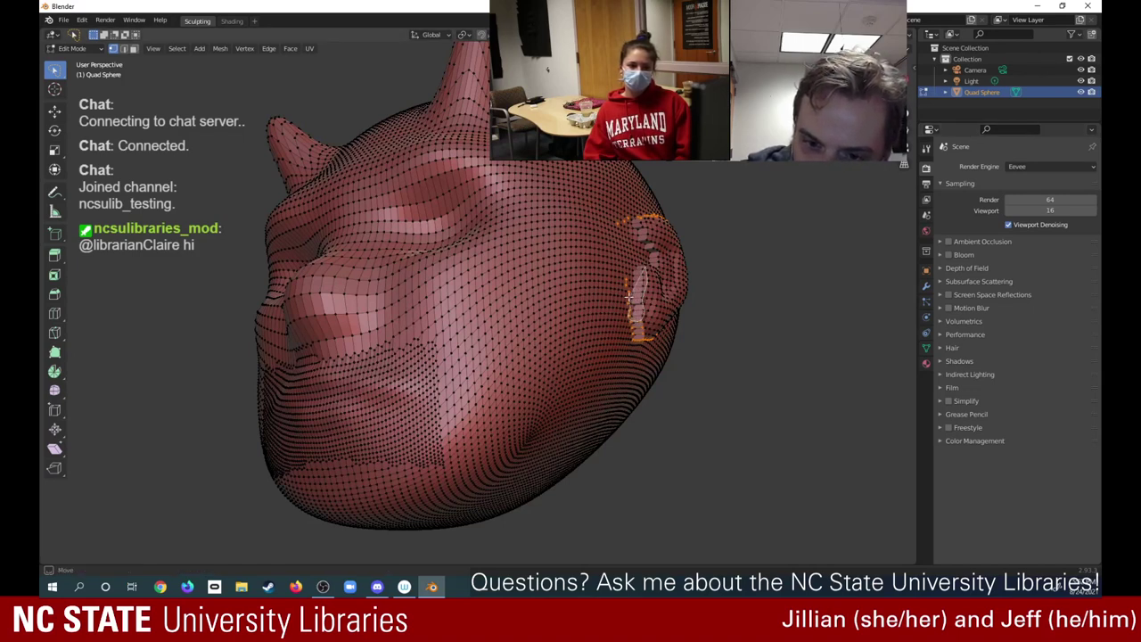
pyautogui.click(647, 258)
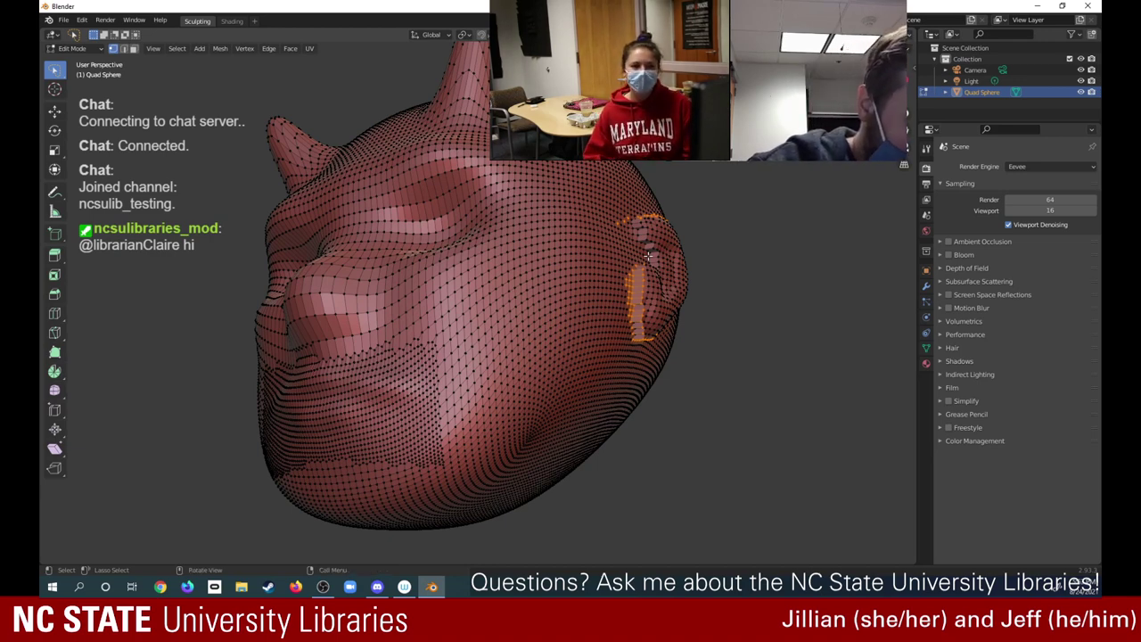
pyautogui.click(268, 48)
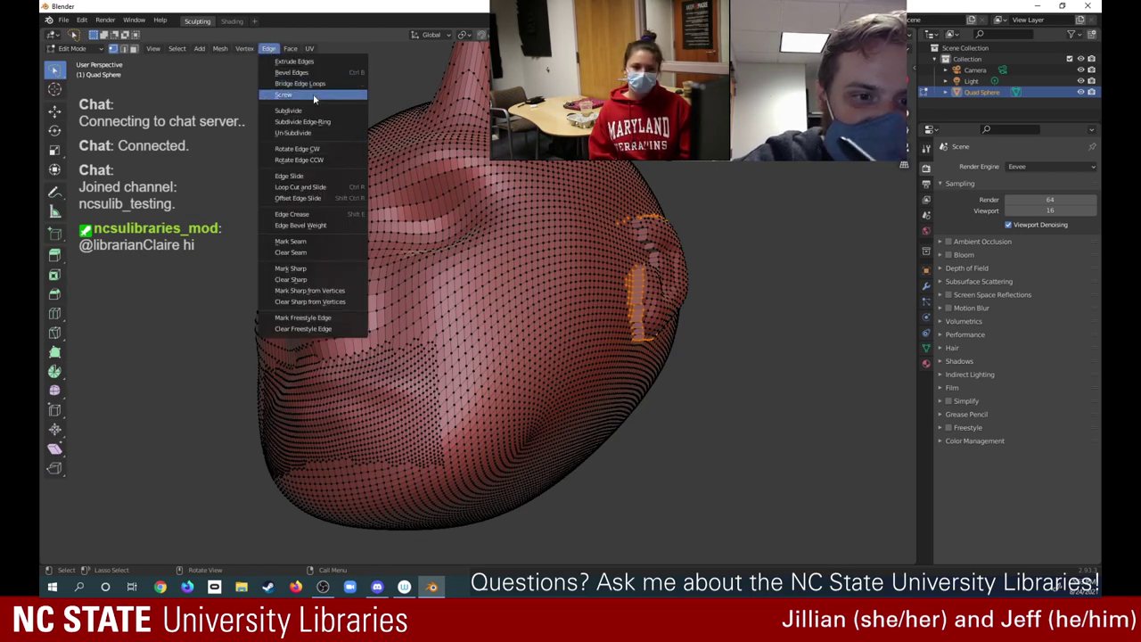
pyautogui.click(312, 111)
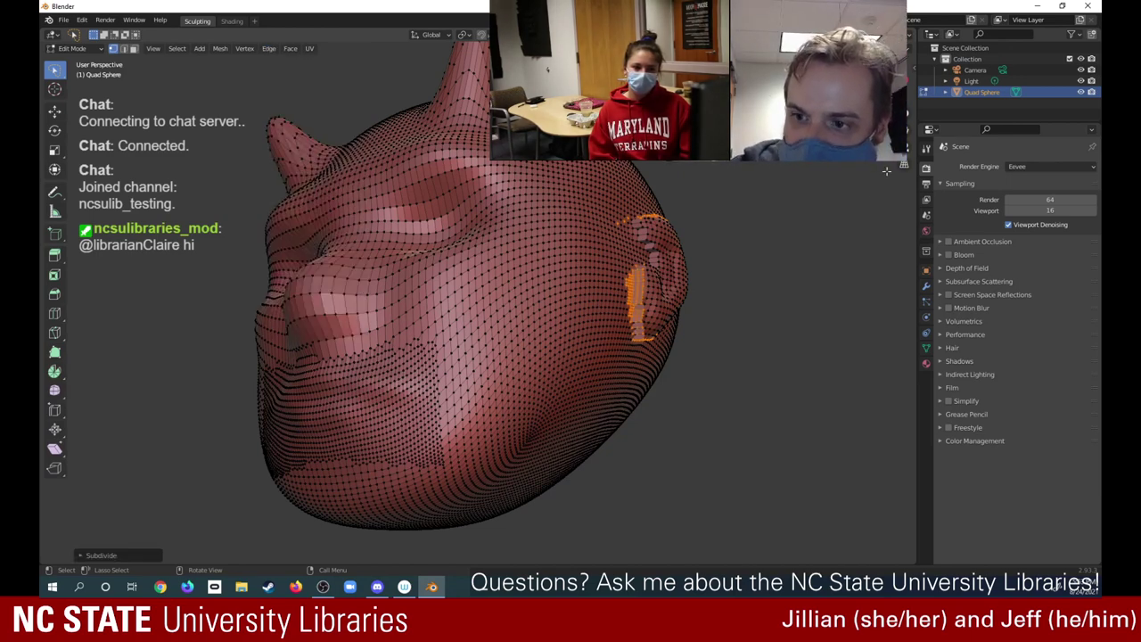
# Switch the head mesh from Edit Mode to Sculpt Mode
pyautogui.moveTo(853, 204)
pyautogui.mouseDown(button='middle')
pyautogui.moveTo(832, 339)
pyautogui.moveTo(736, 165)
pyautogui.moveTo(741, 184)
pyautogui.moveTo(720, 176)
pyautogui.mouseUp(button='middle')
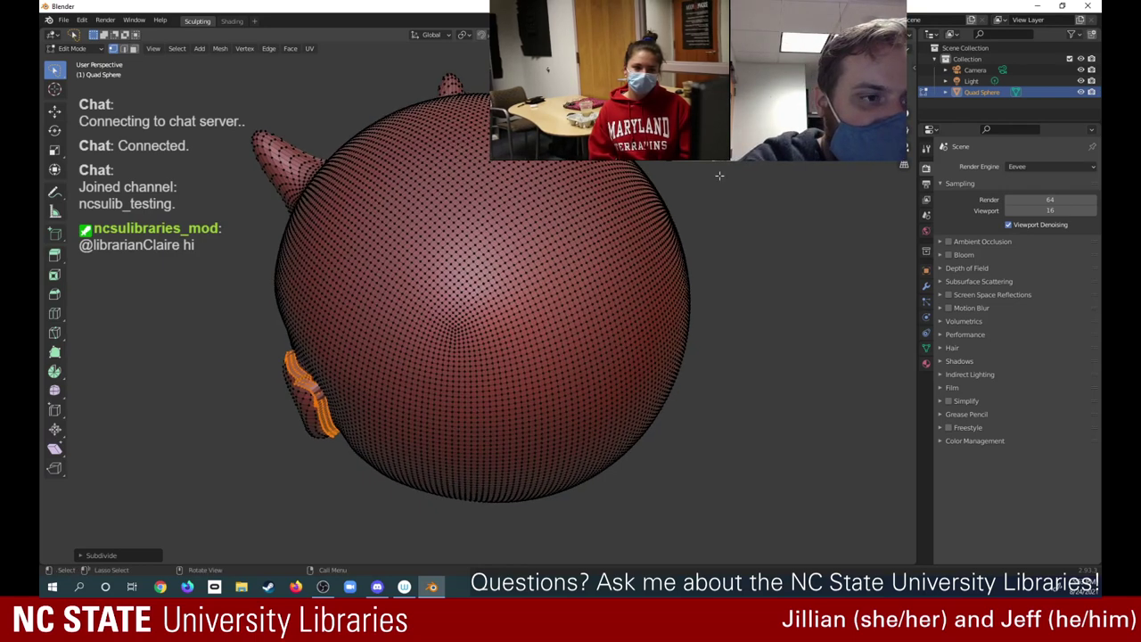
pyautogui.click(72, 48)
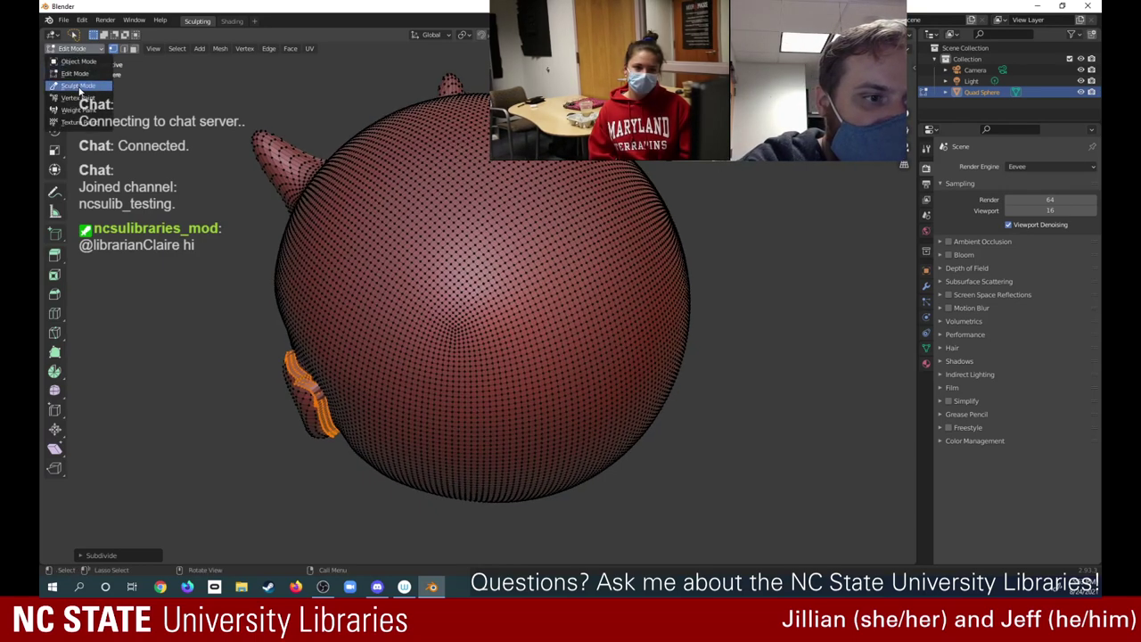
pyautogui.click(83, 89)
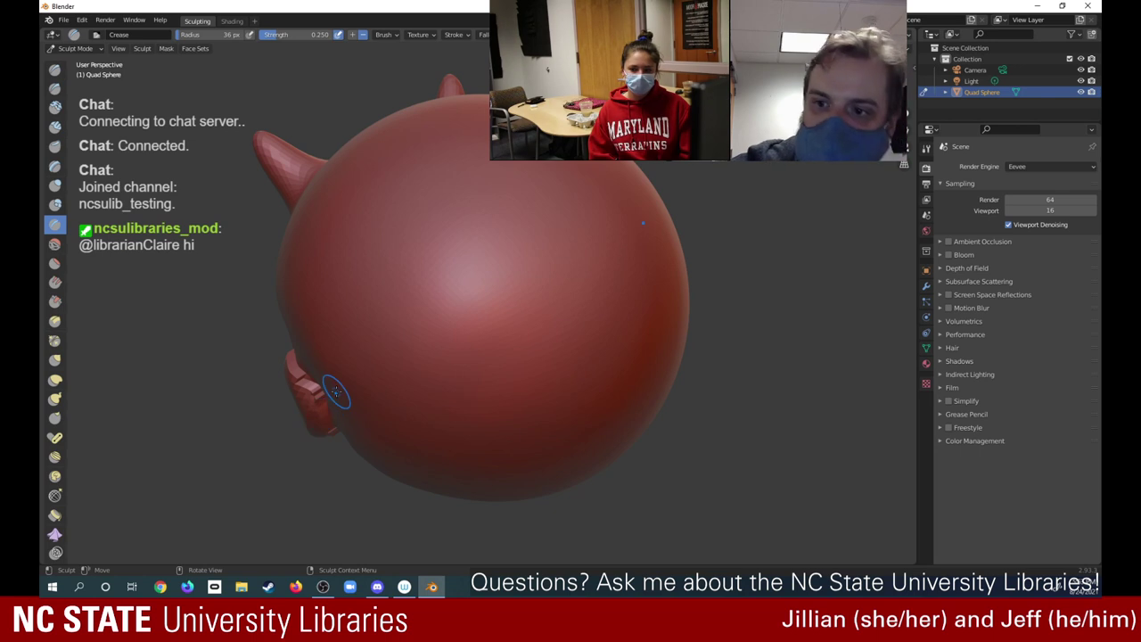
# Sculpt with the Crease brush along the ear's back side wall, over its top and on its front edge
pyautogui.scroll(3, 486, 348)
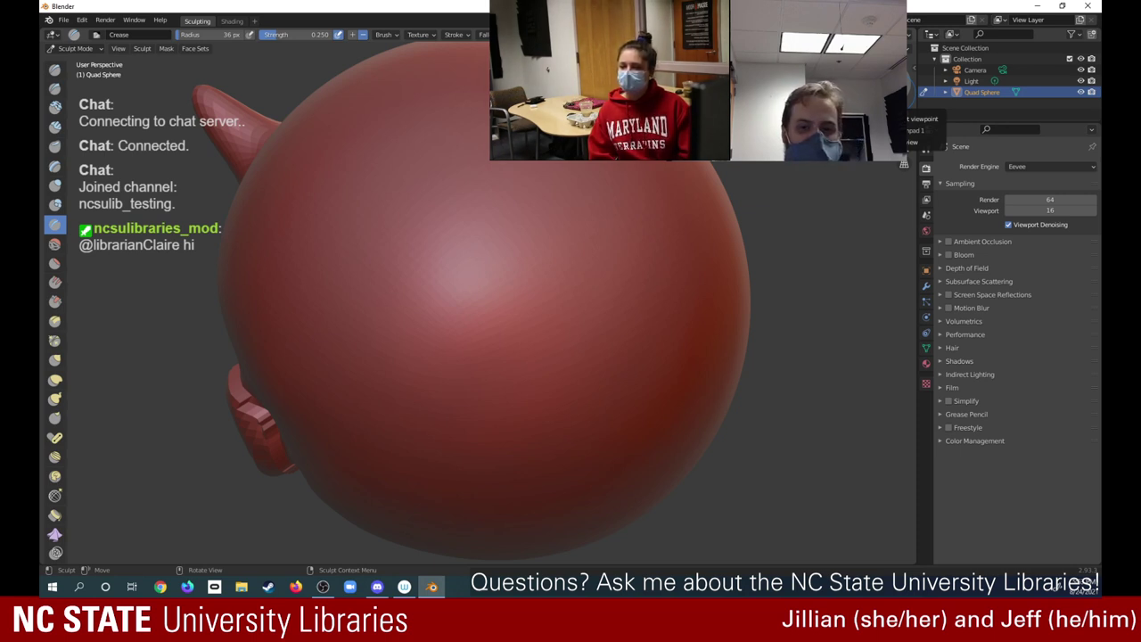
pyautogui.click(904, 163)
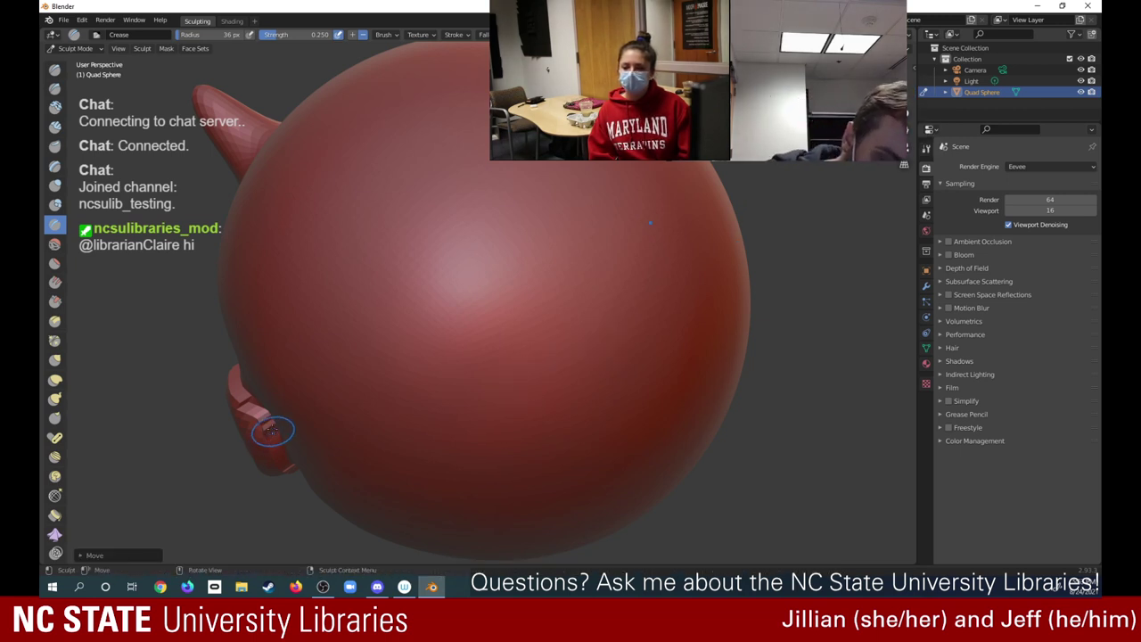
pyautogui.moveTo(268, 418); pyautogui.dragTo(293, 468)
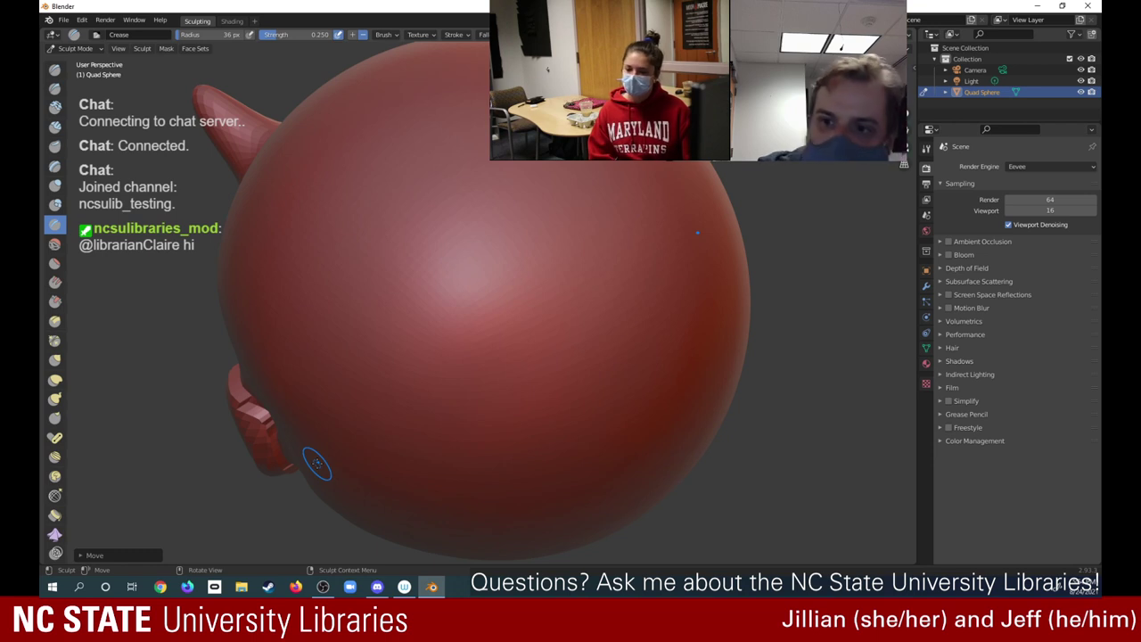
pyautogui.moveTo(318, 463); pyautogui.dragTo(350, 397, button='middle')
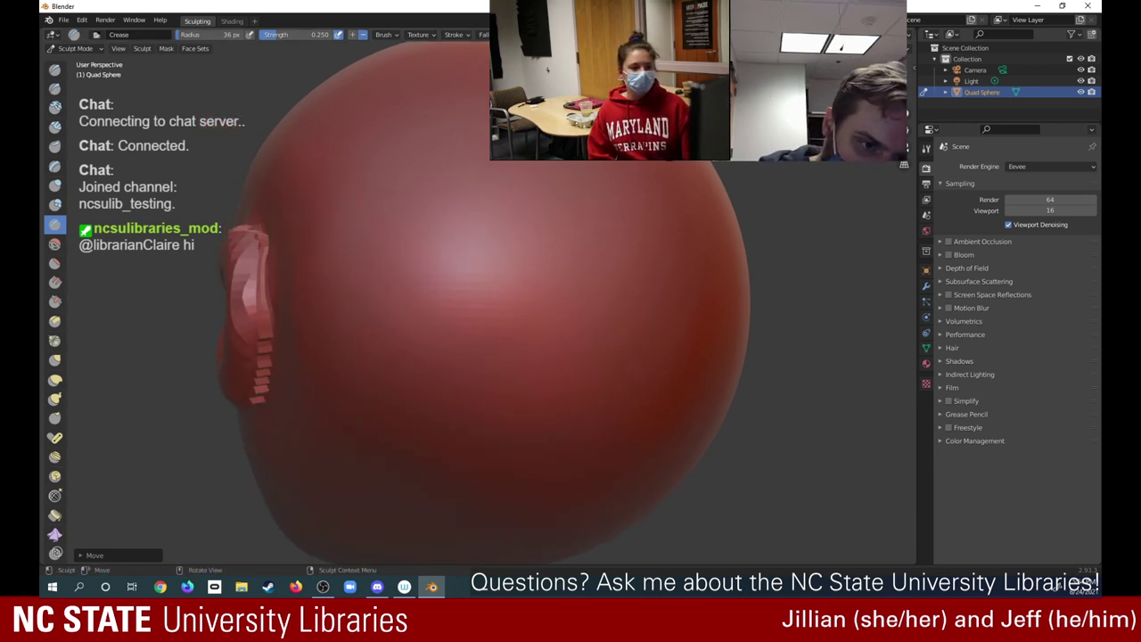
pyautogui.moveTo(265, 304)
pyautogui.mouseDown()
pyautogui.moveTo(268, 387)
pyautogui.moveTo(258, 397)
pyautogui.mouseUp()
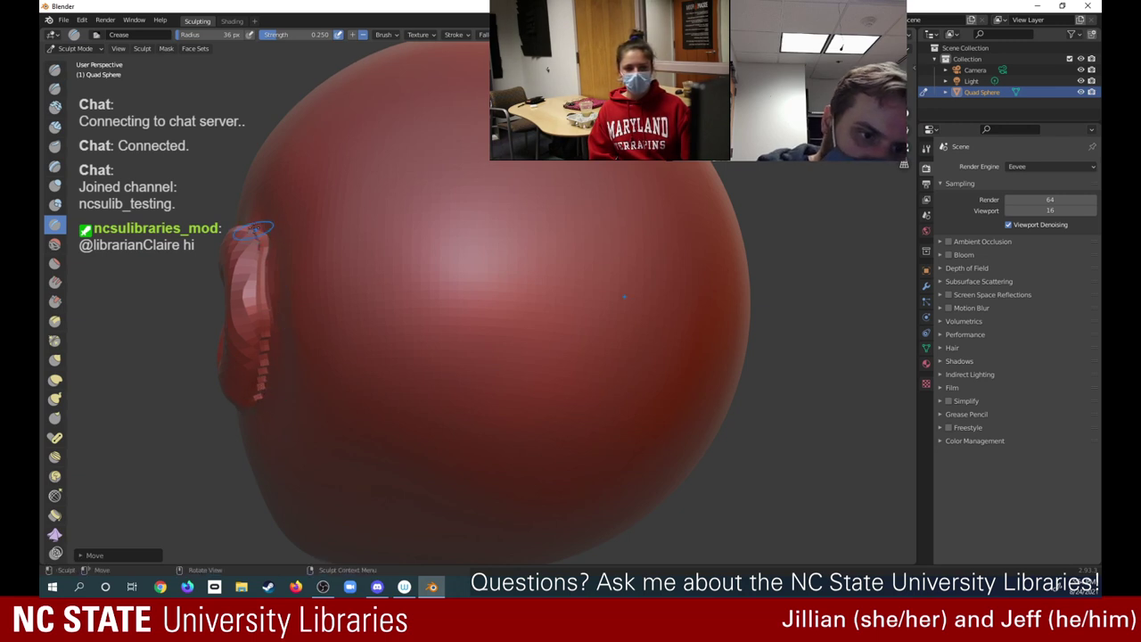
pyautogui.moveTo(260, 230)
pyautogui.mouseDown()
pyautogui.moveTo(263, 255)
pyautogui.moveTo(256, 217)
pyautogui.mouseUp()
pyautogui.moveTo(255, 217)
pyautogui.mouseDown(button='middle')
pyautogui.moveTo(998, 146)
pyautogui.moveTo(1034, 125)
pyautogui.mouseUp(button='middle')
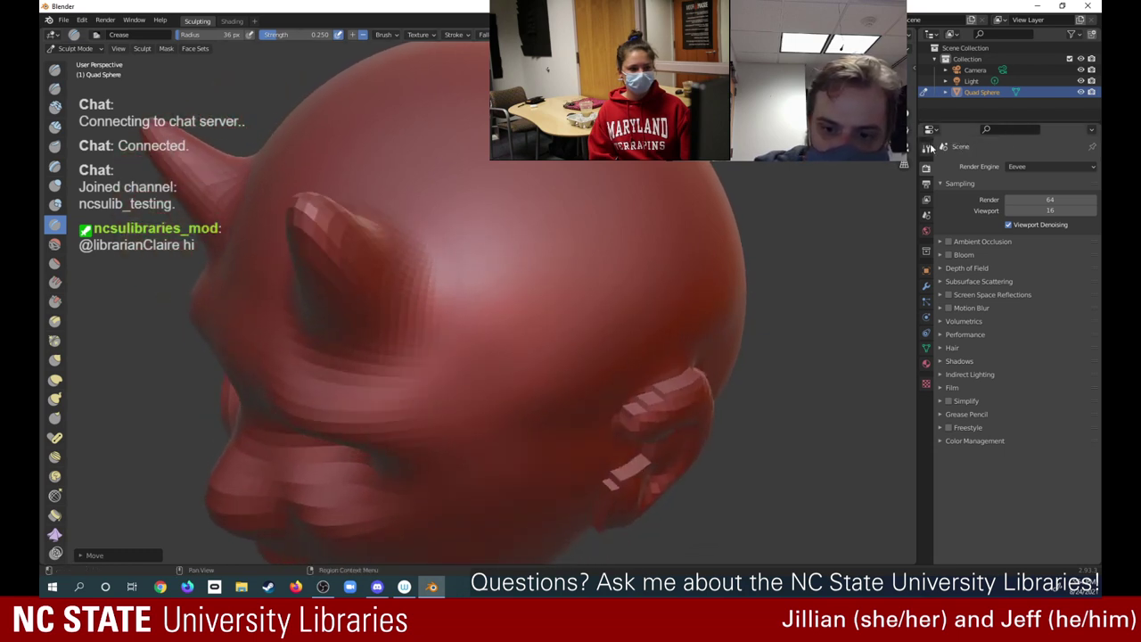
pyautogui.moveTo(640, 403)
pyautogui.mouseDown()
pyautogui.moveTo(701, 371)
pyautogui.moveTo(625, 417)
pyautogui.moveTo(637, 450)
pyautogui.moveTo(629, 469)
pyautogui.moveTo(635, 455)
pyautogui.mouseUp()
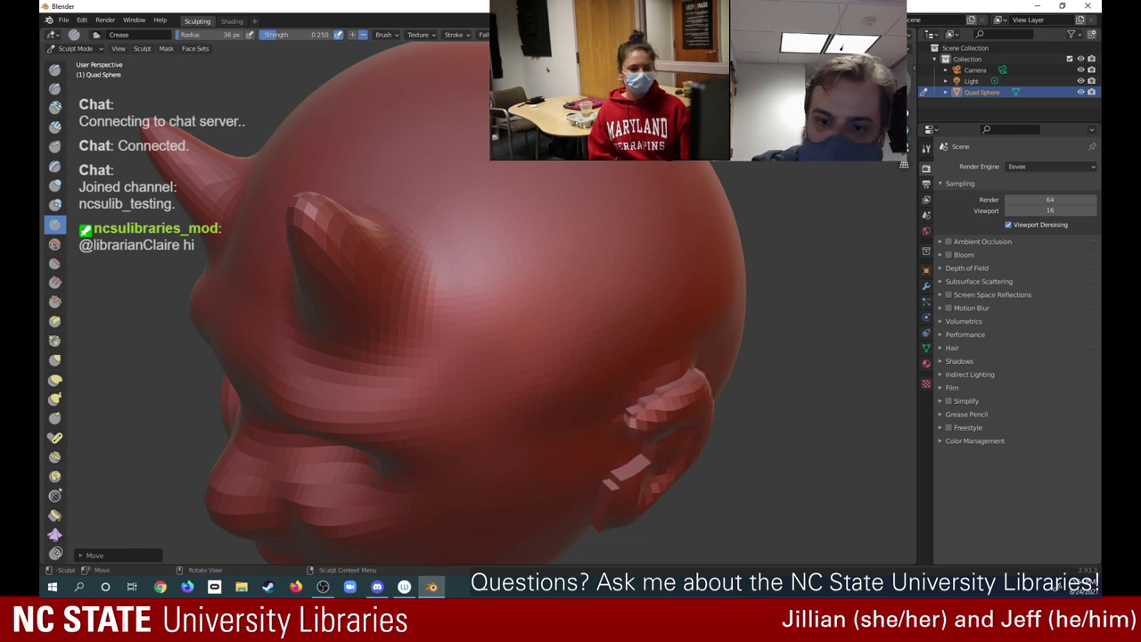
# Switch to the Draw brush, set its radius to 80 px and sculpt along the ear's front edge from top to lobe
pyautogui.moveTo(635, 455); pyautogui.dragTo(584, 406, button='middle')
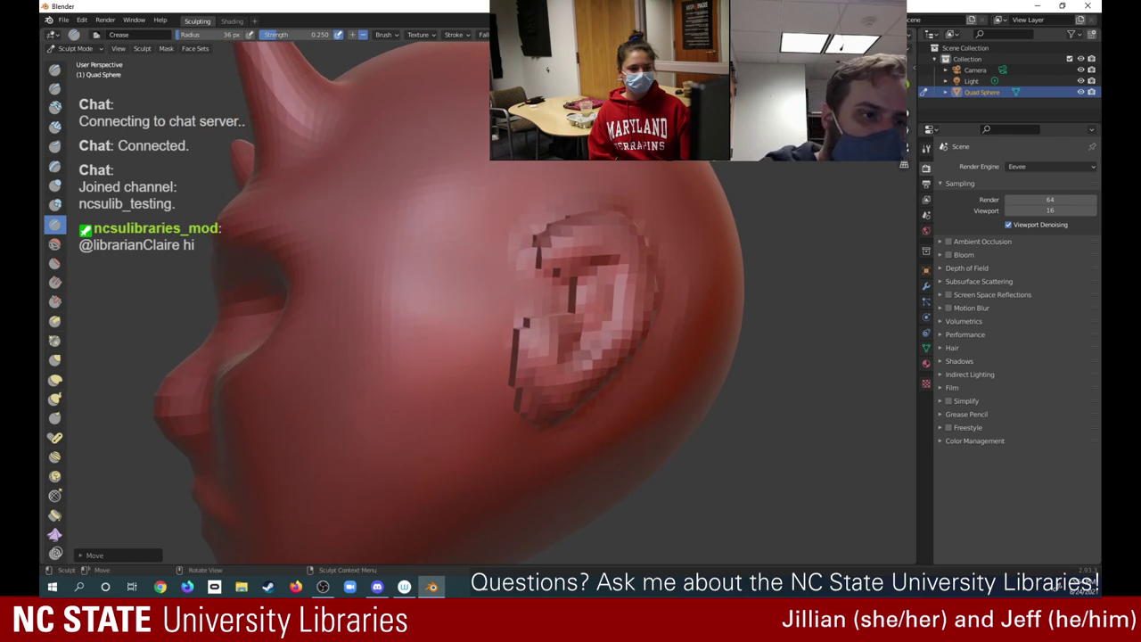
pyautogui.press('x')
pyautogui.moveTo(534, 239); pyautogui.dragTo(557, 241)
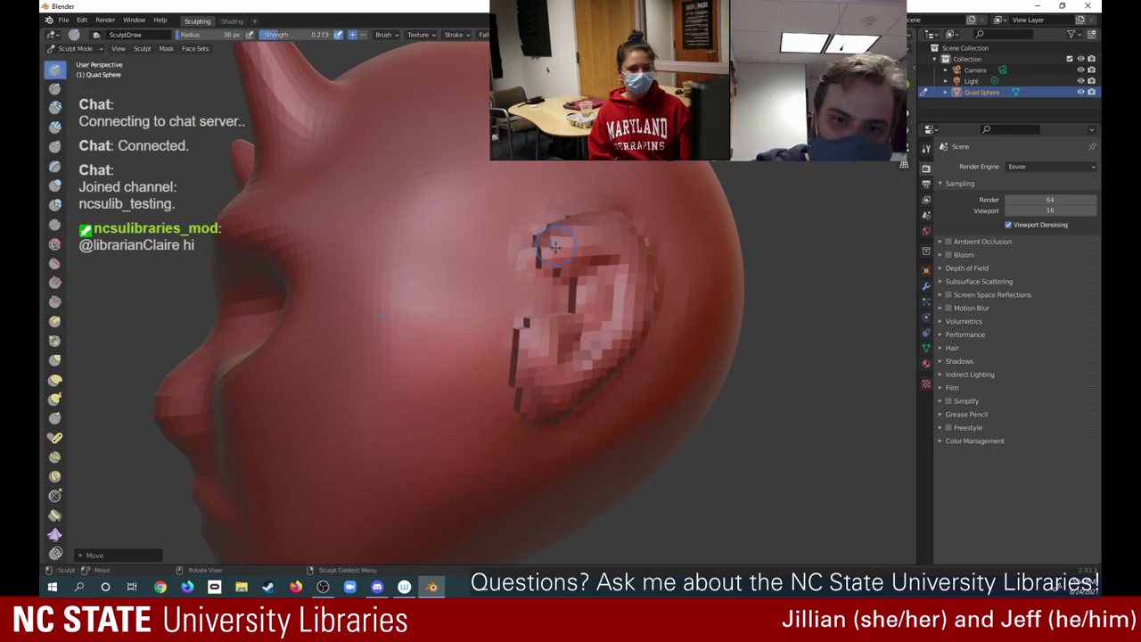
pyautogui.press('f')
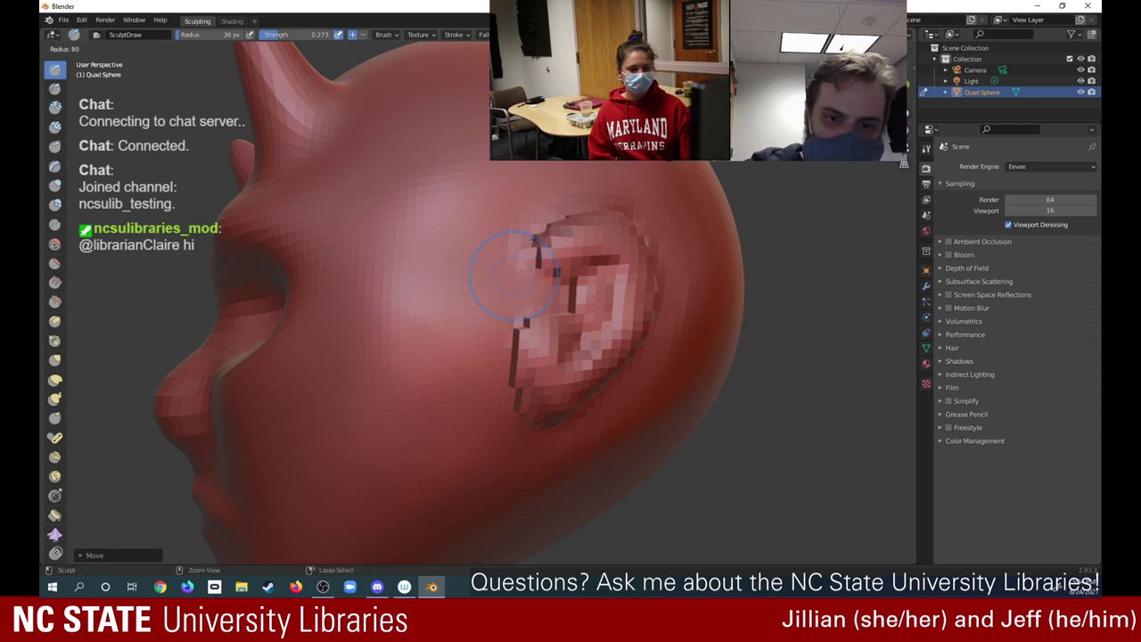
pyautogui.click(538, 220)
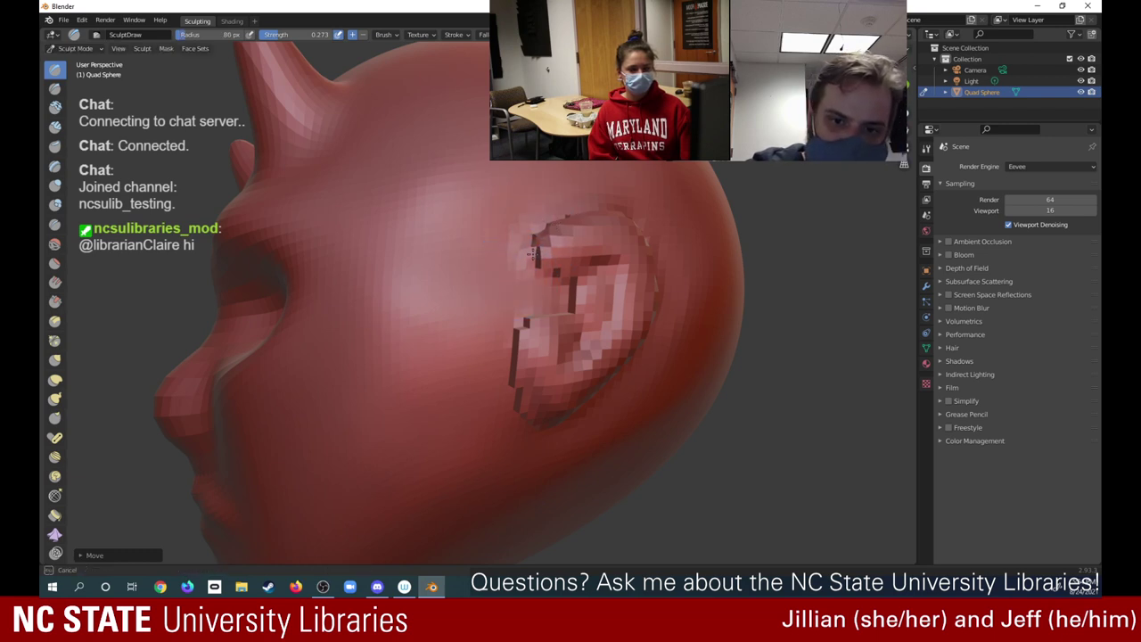
pyautogui.moveTo(541, 255)
pyautogui.mouseDown()
pyautogui.moveTo(526, 266)
pyautogui.moveTo(551, 250)
pyautogui.moveTo(527, 279)
pyautogui.moveTo(518, 373)
pyautogui.moveTo(535, 445)
pyautogui.mouseUp()
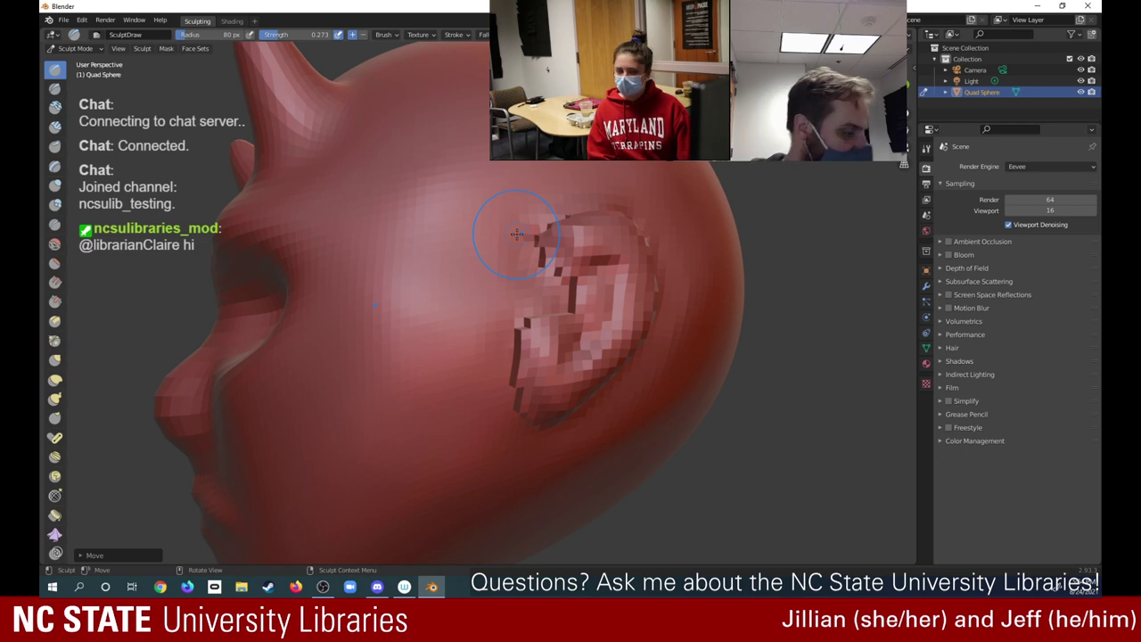
# Save the scene to the Desktop as lildevilguysculpt.blend
pyautogui.hotkey('ctrl', 's')
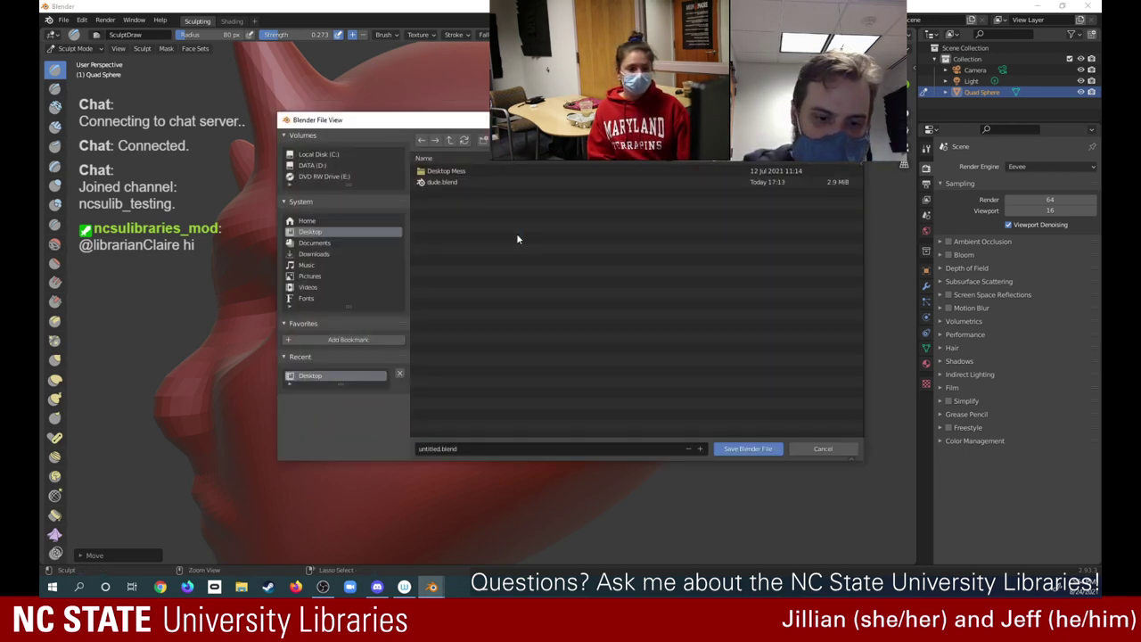
pyautogui.click(472, 449)
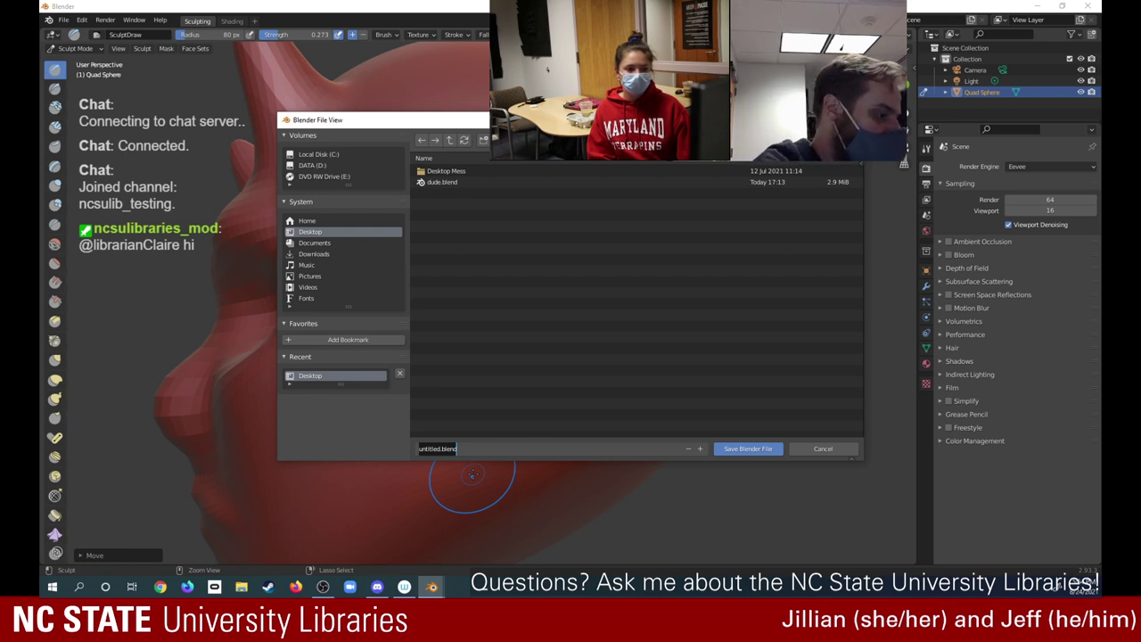
pyautogui.press('BackSpace')
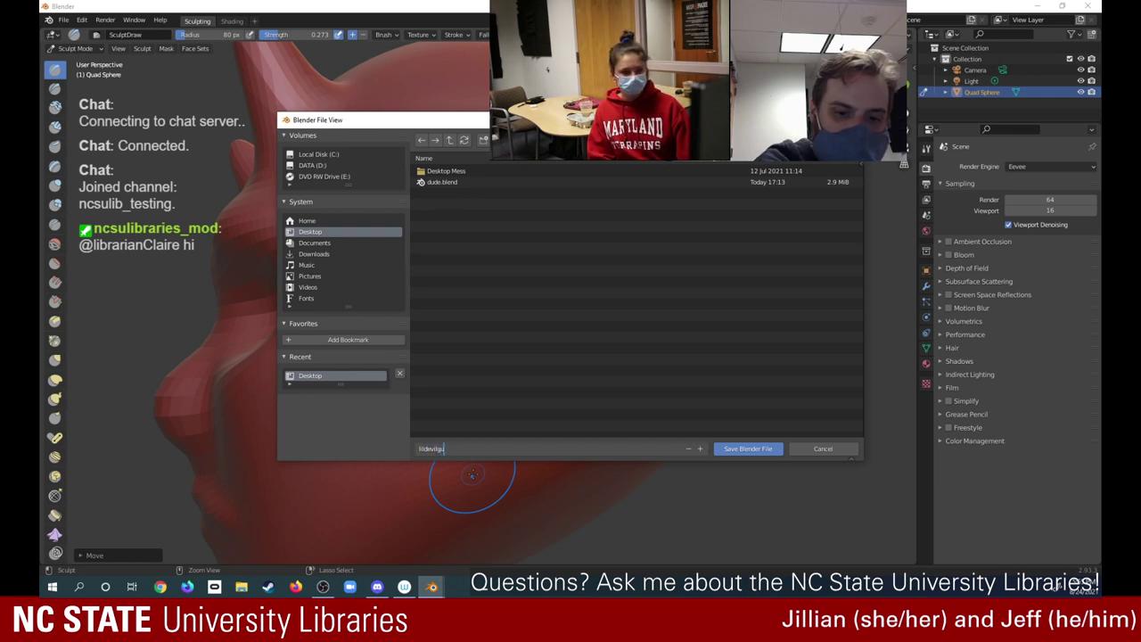
pyautogui.write('lildevilguysculpt.blend')
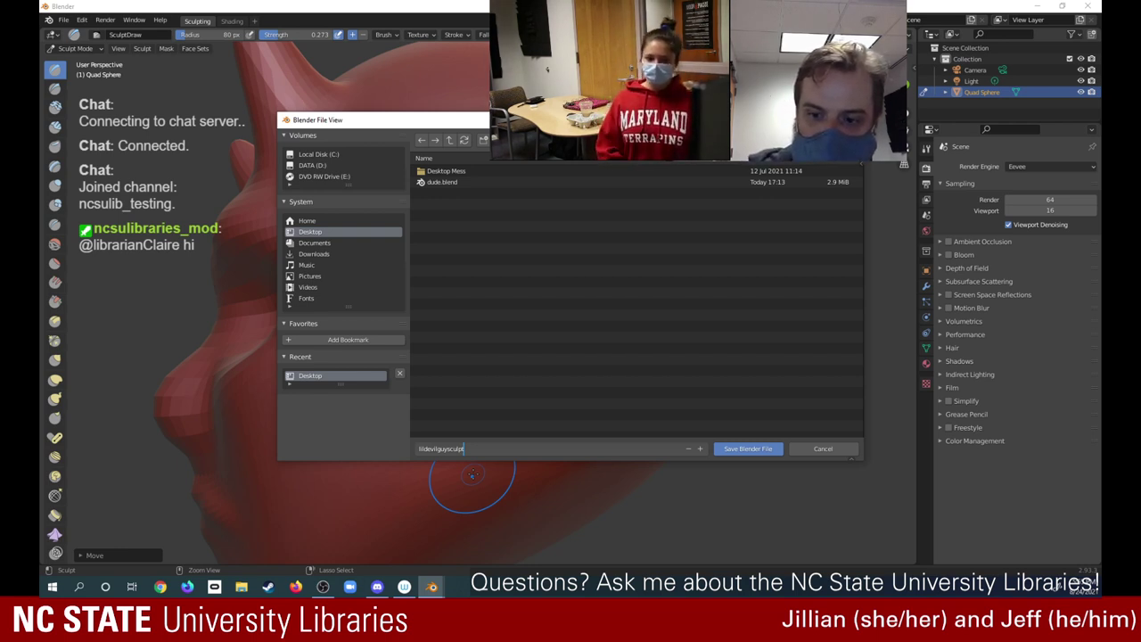
pyautogui.click(758, 450)
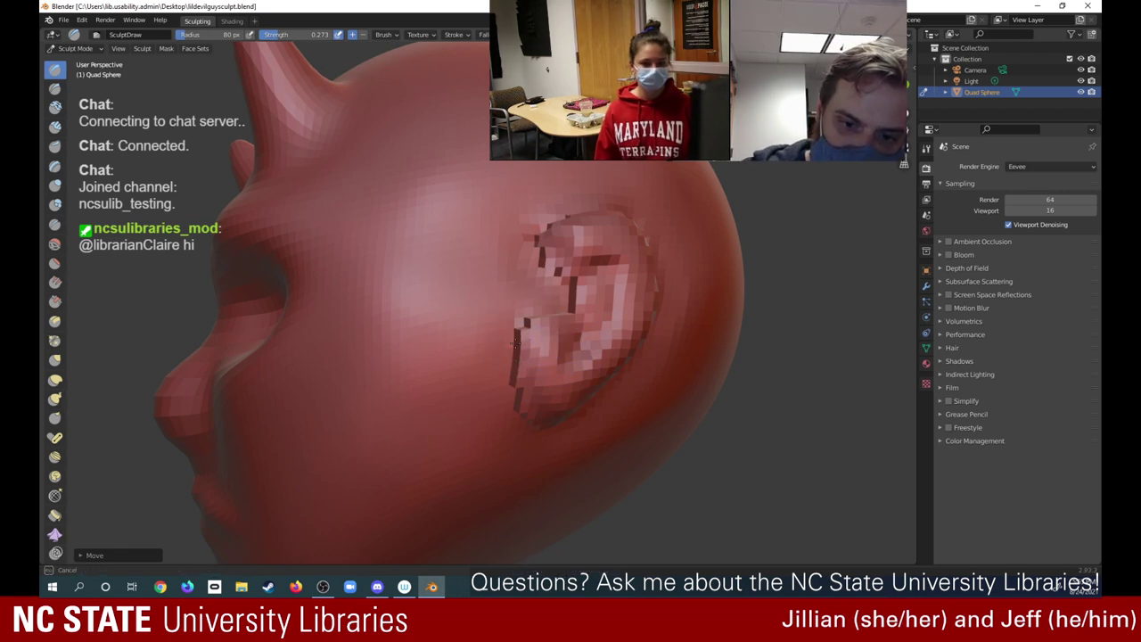
pyautogui.moveTo(522, 332); pyautogui.dragTo(522, 355)
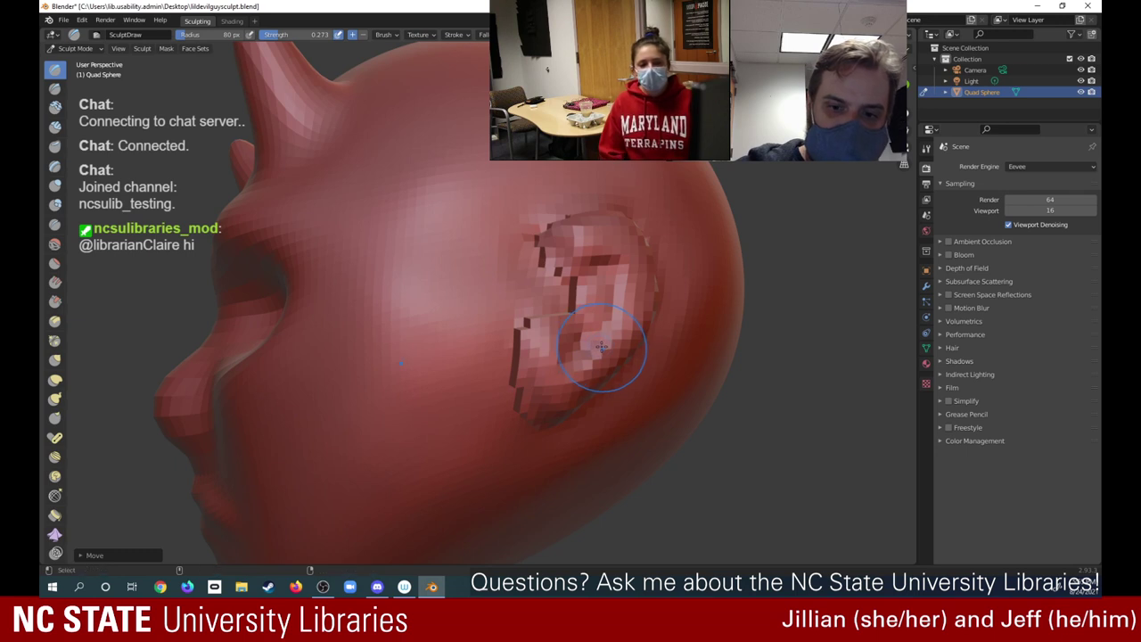
pyautogui.moveTo(572, 325)
pyautogui.mouseDown()
pyautogui.moveTo(575, 314)
pyautogui.moveTo(638, 325)
pyautogui.moveTo(619, 339)
pyautogui.moveTo(572, 330)
pyautogui.moveTo(567, 312)
pyautogui.mouseUp()
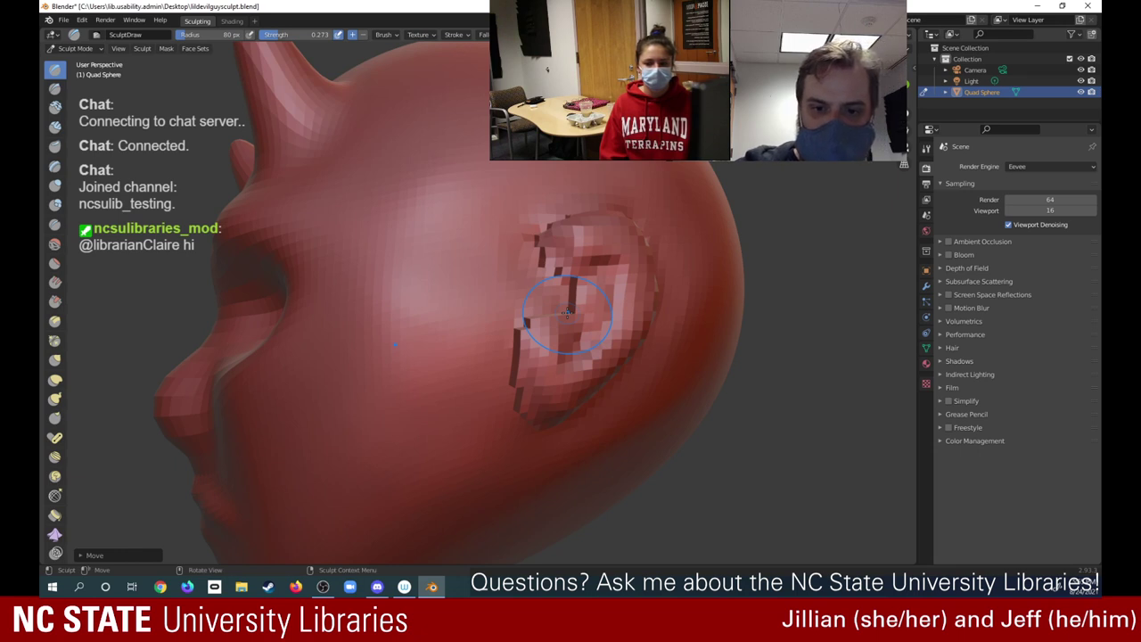
pyautogui.rightClick(567, 312)
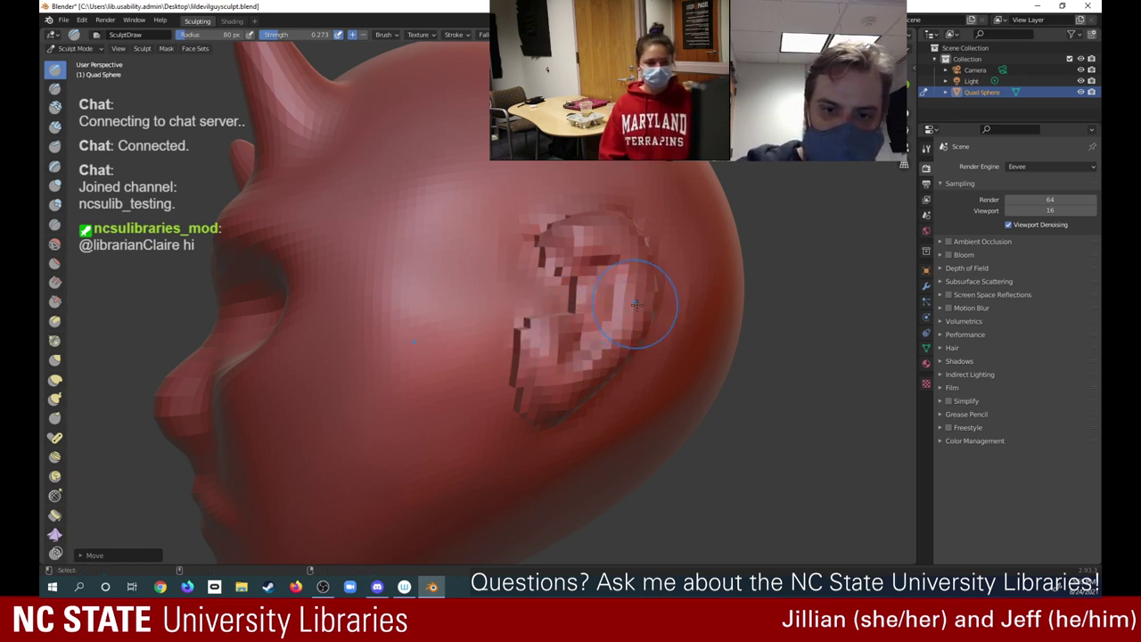
pyautogui.moveTo(635, 303)
pyautogui.mouseDown()
pyautogui.moveTo(643, 331)
pyautogui.moveTo(610, 352)
pyautogui.mouseUp()
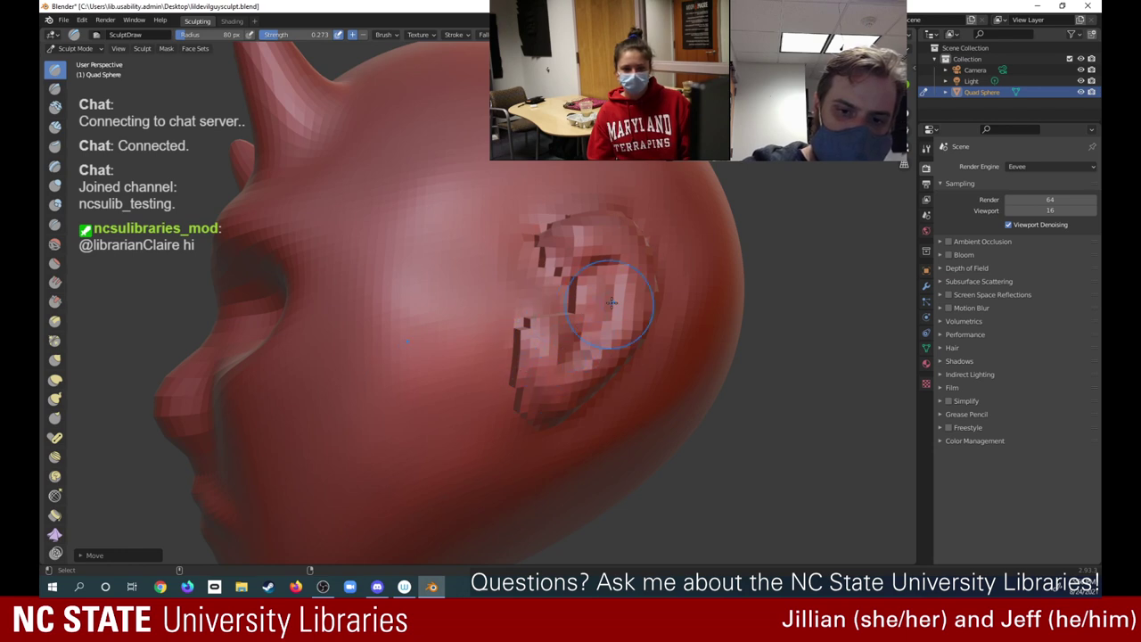
pyautogui.hotkey('ctrl', 'z')
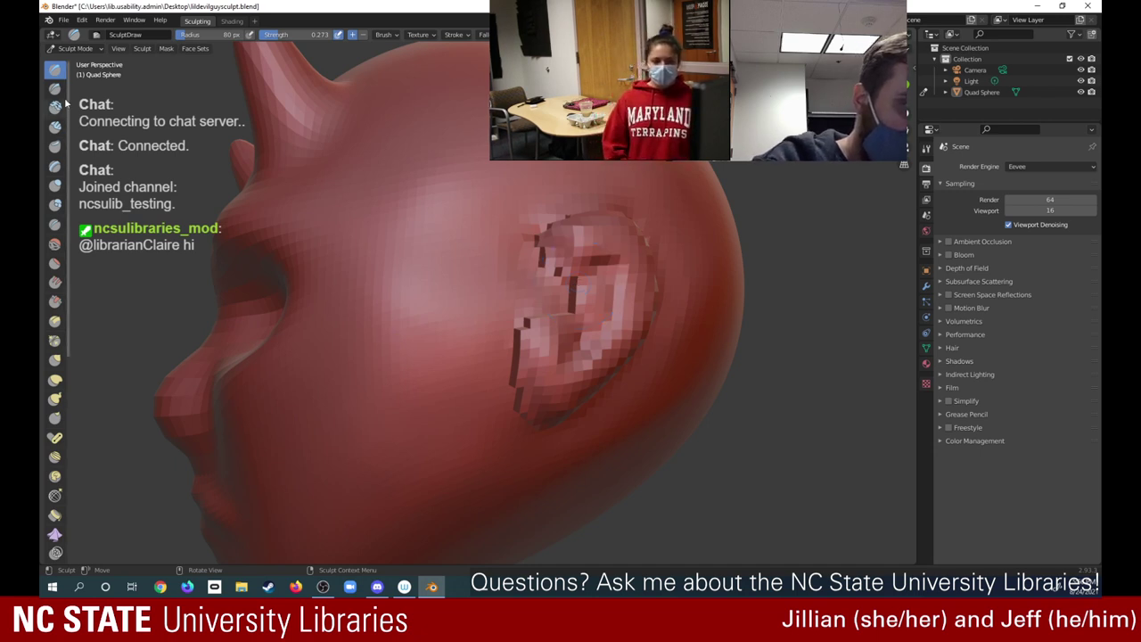
# Smooth the ear's jagged front edge and the head surface just behind the ear's rear edge
pyautogui.keyDown('shift'); pyautogui.moveTo(525, 326); pyautogui.dragTo(515, 365); pyautogui.keyUp('shift')
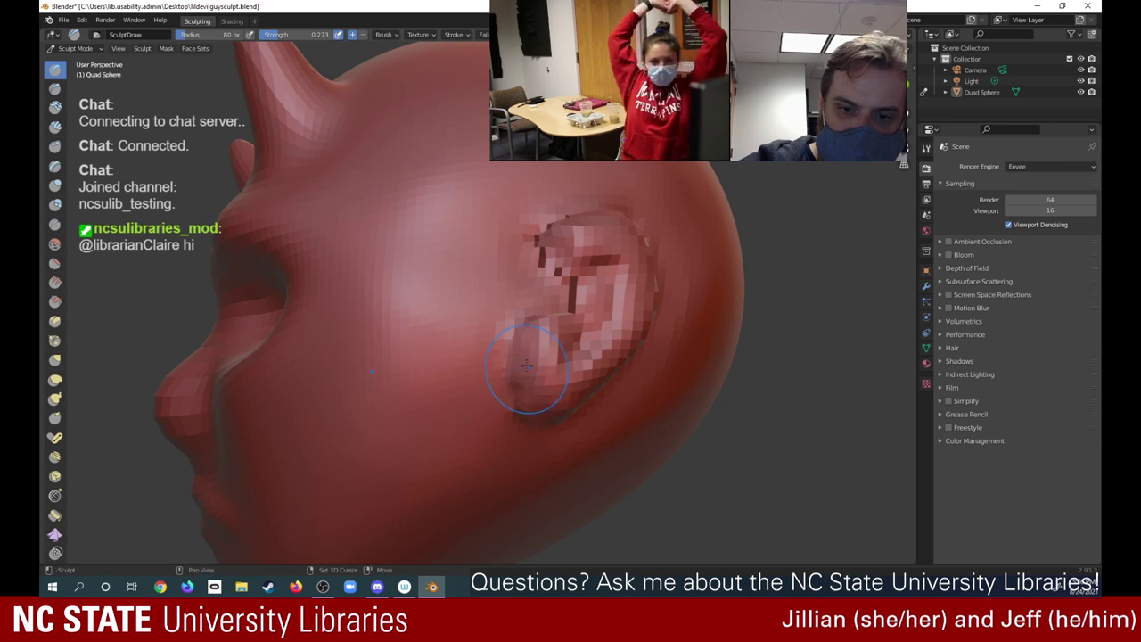
pyautogui.moveTo(537, 306)
pyautogui.keyDown('shift'); pyautogui.mouseDown()
pyautogui.moveTo(559, 296)
pyautogui.moveTo(540, 246)
pyautogui.moveTo(543, 266)
pyautogui.mouseUp(); pyautogui.keyUp('shift')
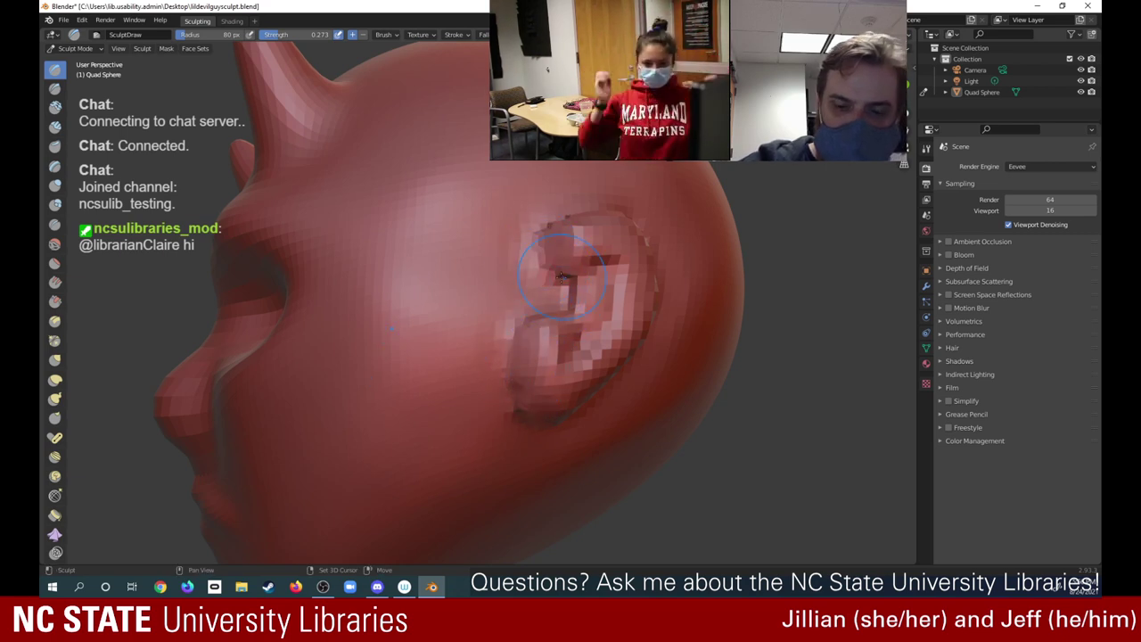
pyautogui.moveTo(624, 294)
pyautogui.mouseDown(button='middle')
pyautogui.moveTo(513, 285)
pyautogui.moveTo(535, 290)
pyautogui.moveTo(499, 254)
pyautogui.moveTo(473, 258)
pyautogui.moveTo(624, 316)
pyautogui.mouseUp(button='middle')
pyautogui.moveTo(517, 330); pyautogui.dragTo(509, 311, button='middle')
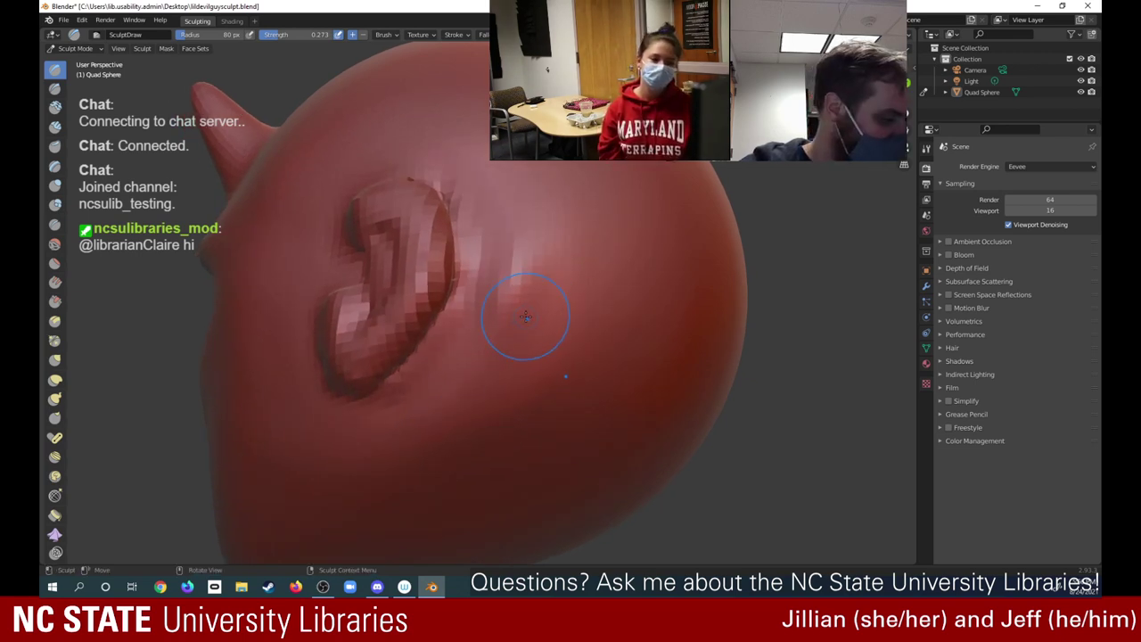
pyautogui.moveTo(537, 307); pyautogui.dragTo(462, 392, button='middle')
pyautogui.moveTo(406, 421); pyautogui.dragTo(410, 419)
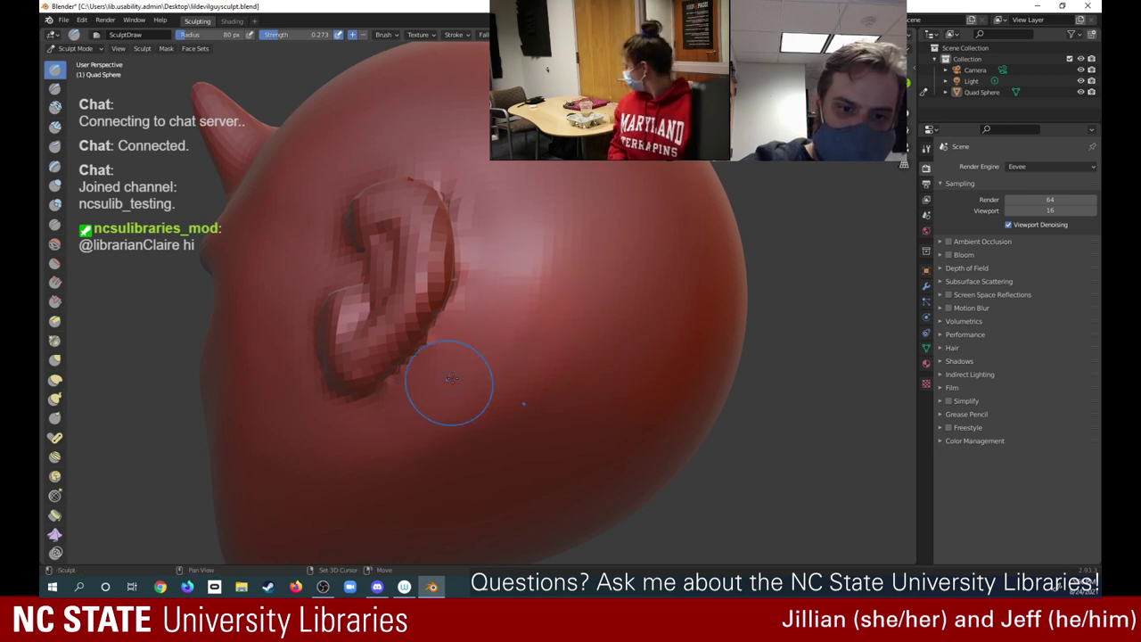
pyautogui.moveTo(451, 380); pyautogui.dragTo(480, 185)
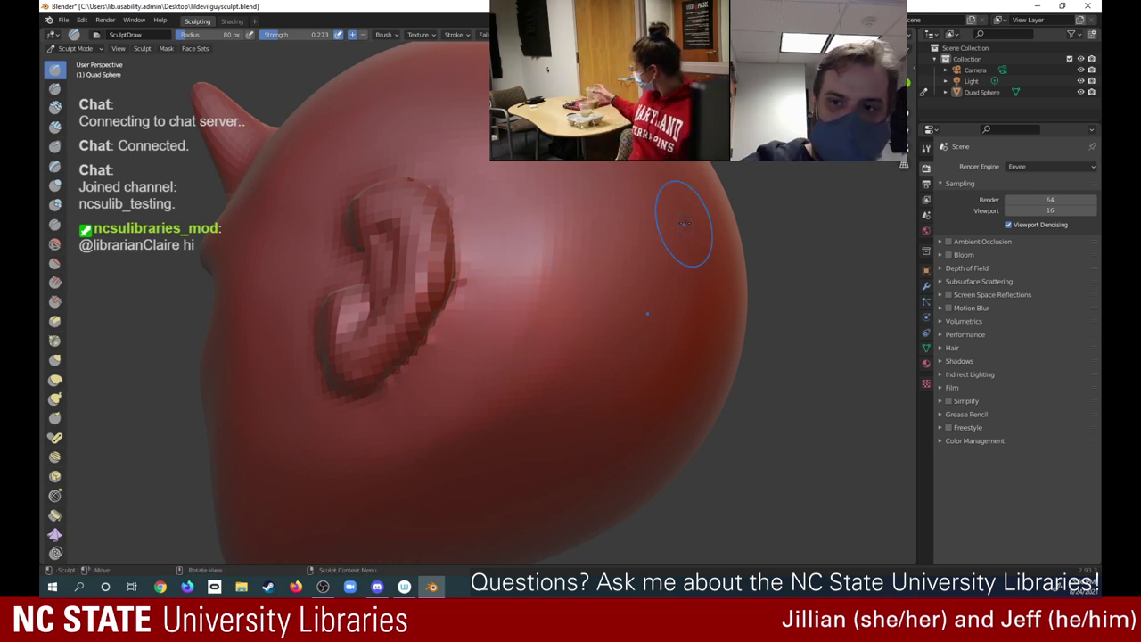
# Smooth the inner surface of the ear from the upper fold down to the lobe
pyautogui.moveTo(683, 222)
pyautogui.mouseDown(button='middle')
pyautogui.moveTo(938, 112)
pyautogui.moveTo(971, 140)
pyautogui.moveTo(1062, 98)
pyautogui.moveTo(928, 110)
pyautogui.moveTo(941, 125)
pyautogui.mouseUp(button='middle')
pyautogui.scroll(-5, 473, 339)
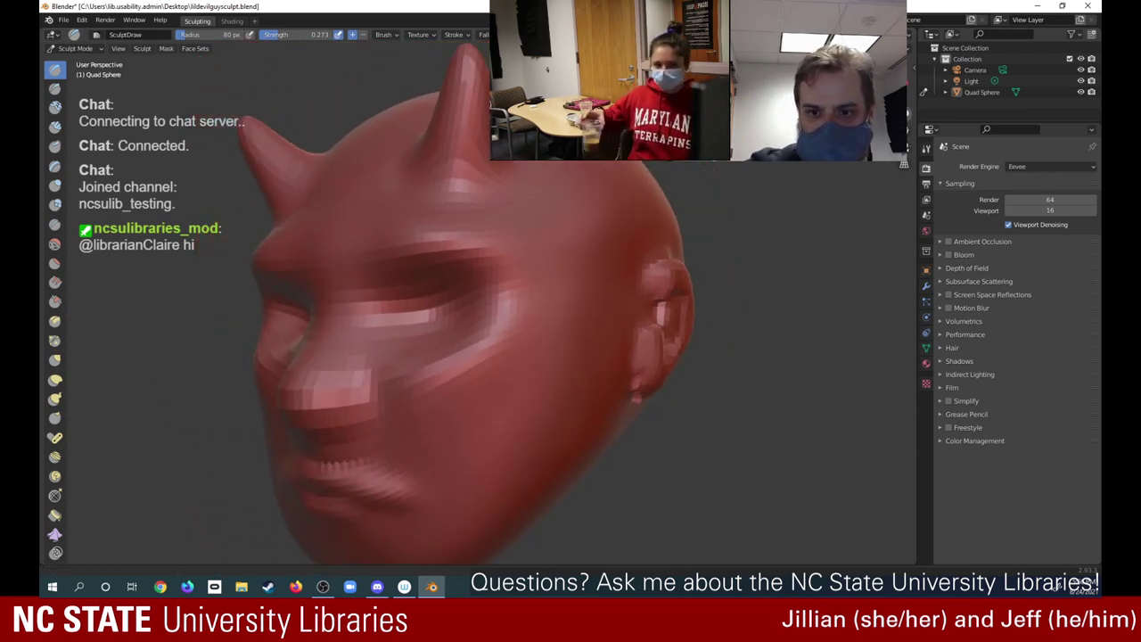
pyautogui.moveTo(908, 82)
pyautogui.mouseDown(button='middle')
pyautogui.moveTo(925, 98)
pyautogui.moveTo(911, 95)
pyautogui.mouseUp(button='middle')
pyautogui.moveTo(903, 164); pyautogui.dragTo(903, 164, button='middle')
pyautogui.scroll(5, 903, 164)
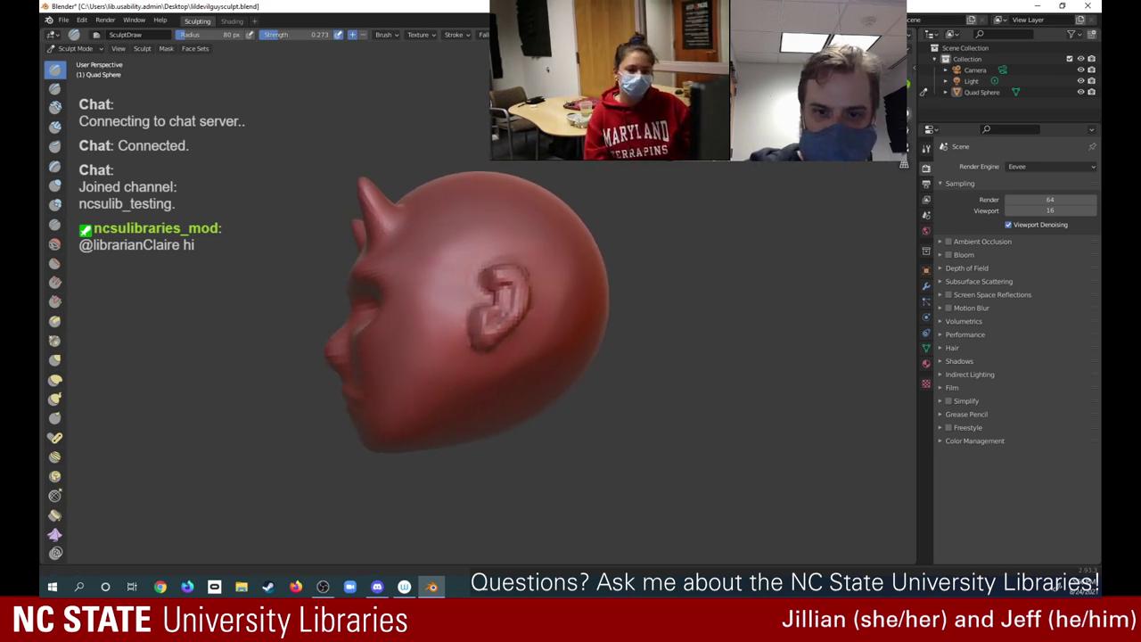
pyautogui.moveTo(532, 298)
pyautogui.mouseDown()
pyautogui.moveTo(526, 287)
pyautogui.moveTo(529, 298)
pyautogui.moveTo(501, 315)
pyautogui.moveTo(522, 361)
pyautogui.moveTo(563, 294)
pyautogui.moveTo(524, 258)
pyautogui.moveTo(549, 254)
pyautogui.moveTo(580, 331)
pyautogui.mouseUp()
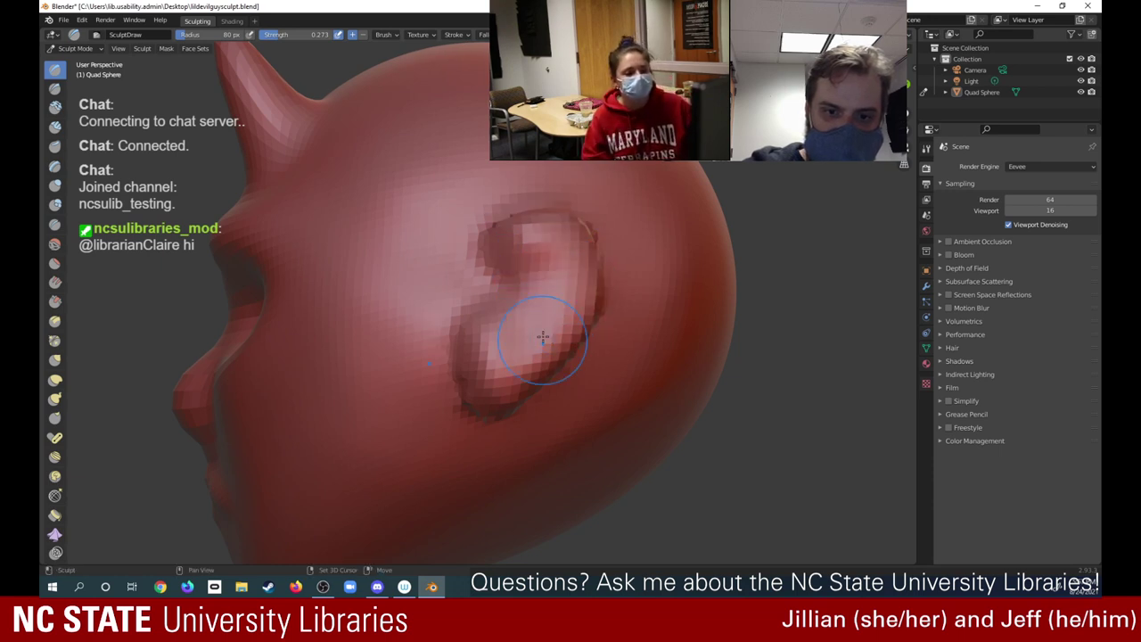
pyautogui.keyDown('shift'); pyautogui.moveTo(512, 385); pyautogui.dragTo(509, 344); pyautogui.keyUp('shift')
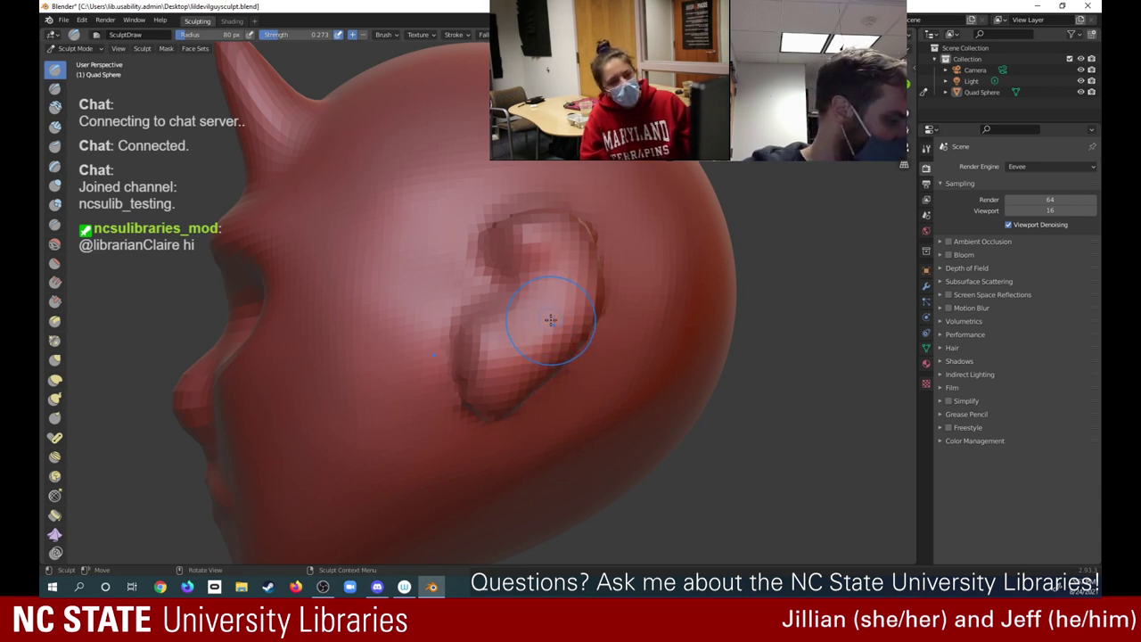
# Sculpt the ear's central hollow and the raised rim around it down to the lobe with the Draw brush
pyautogui.moveTo(551, 319)
pyautogui.mouseDown()
pyautogui.moveTo(557, 312)
pyautogui.moveTo(537, 313)
pyautogui.moveTo(566, 282)
pyautogui.moveTo(547, 343)
pyautogui.moveTo(529, 310)
pyautogui.mouseUp()
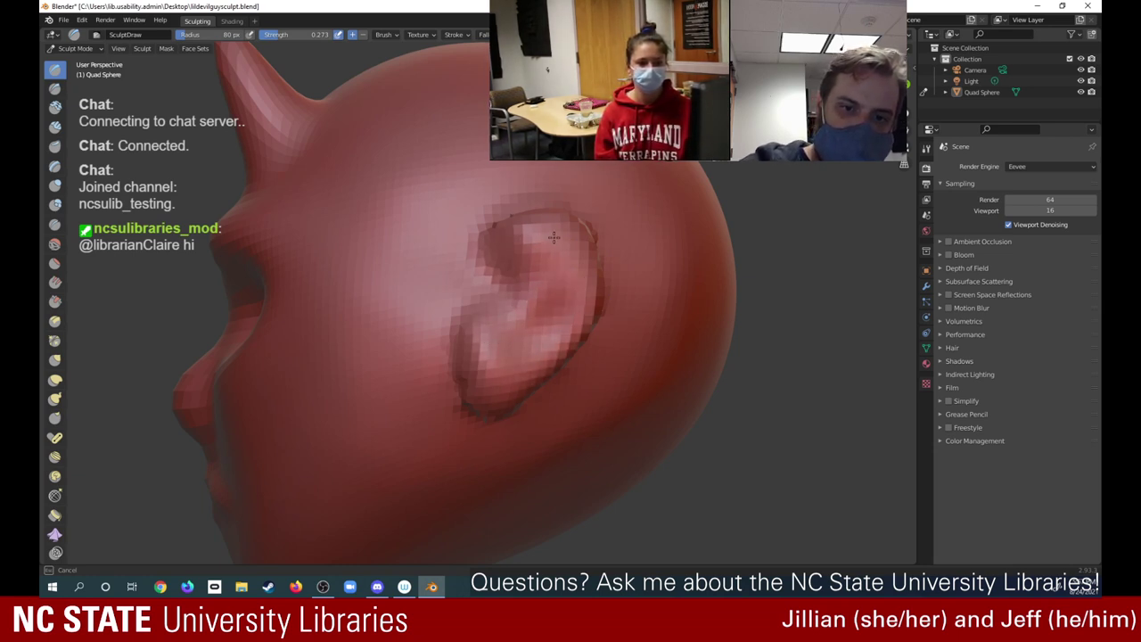
pyautogui.moveTo(553, 236)
pyautogui.mouseDown()
pyautogui.moveTo(538, 258)
pyautogui.moveTo(563, 232)
pyautogui.moveTo(563, 349)
pyautogui.moveTo(491, 398)
pyautogui.mouseUp()
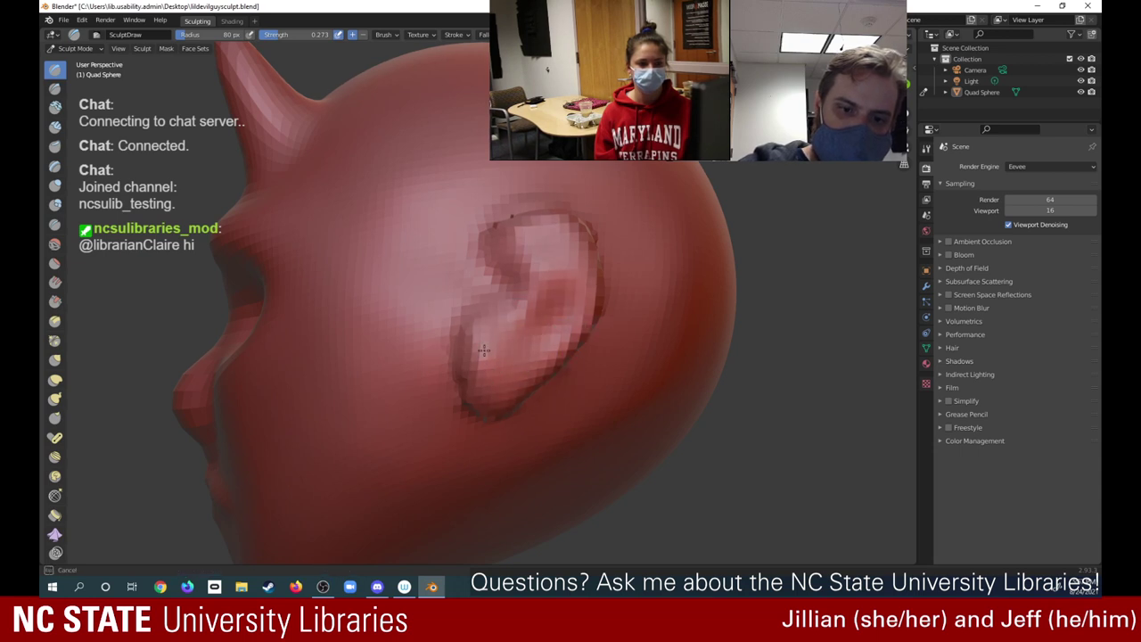
pyautogui.moveTo(497, 345); pyautogui.dragTo(547, 314)
pyautogui.moveTo(507, 270)
pyautogui.mouseDown()
pyautogui.moveTo(523, 240)
pyautogui.moveTo(546, 250)
pyautogui.moveTo(531, 257)
pyautogui.moveTo(580, 321)
pyautogui.moveTo(517, 392)
pyautogui.moveTo(583, 312)
pyautogui.moveTo(491, 401)
pyautogui.moveTo(506, 372)
pyautogui.mouseUp()
pyautogui.moveTo(688, 229)
pyautogui.mouseDown(button='middle')
pyautogui.moveTo(811, 236)
pyautogui.moveTo(820, 250)
pyautogui.moveTo(543, 245)
pyautogui.mouseUp(button='middle')
pyautogui.moveTo(389, 298); pyautogui.dragTo(502, 298, button='middle')
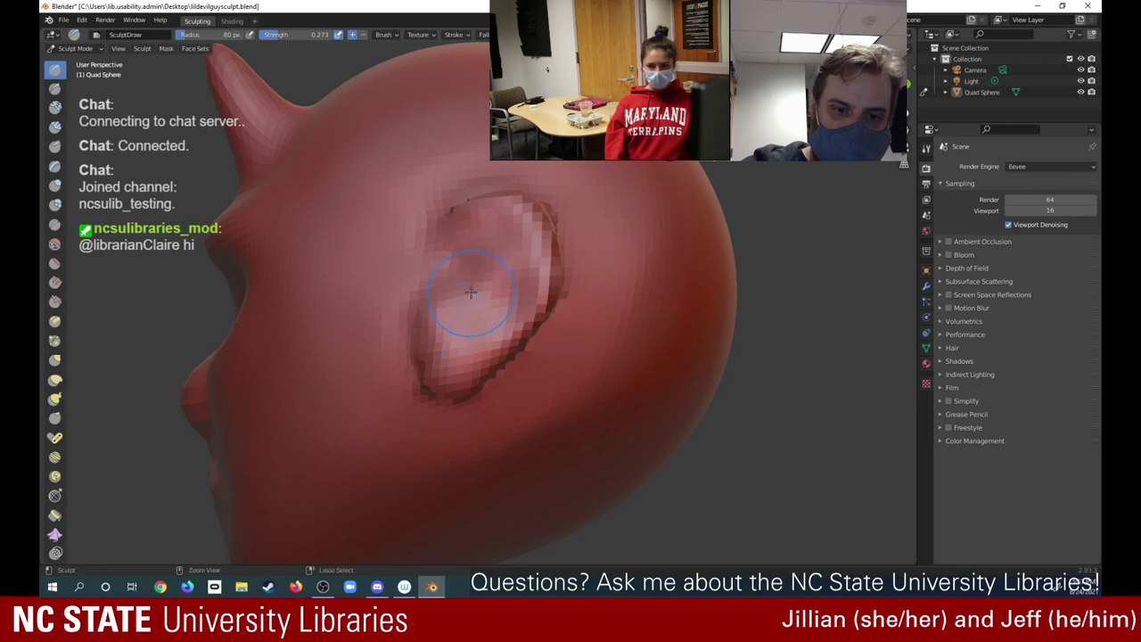
pyautogui.moveTo(472, 298)
pyautogui.mouseDown()
pyautogui.moveTo(476, 289)
pyautogui.moveTo(471, 297)
pyautogui.mouseUp()
pyautogui.moveTo(471, 298)
pyautogui.mouseDown(button='middle')
pyautogui.moveTo(713, 223)
pyautogui.moveTo(986, 88)
pyautogui.moveTo(1001, 92)
pyautogui.mouseUp(button='middle')
pyautogui.moveTo(597, 292); pyautogui.dragTo(735, 296, button='middle')
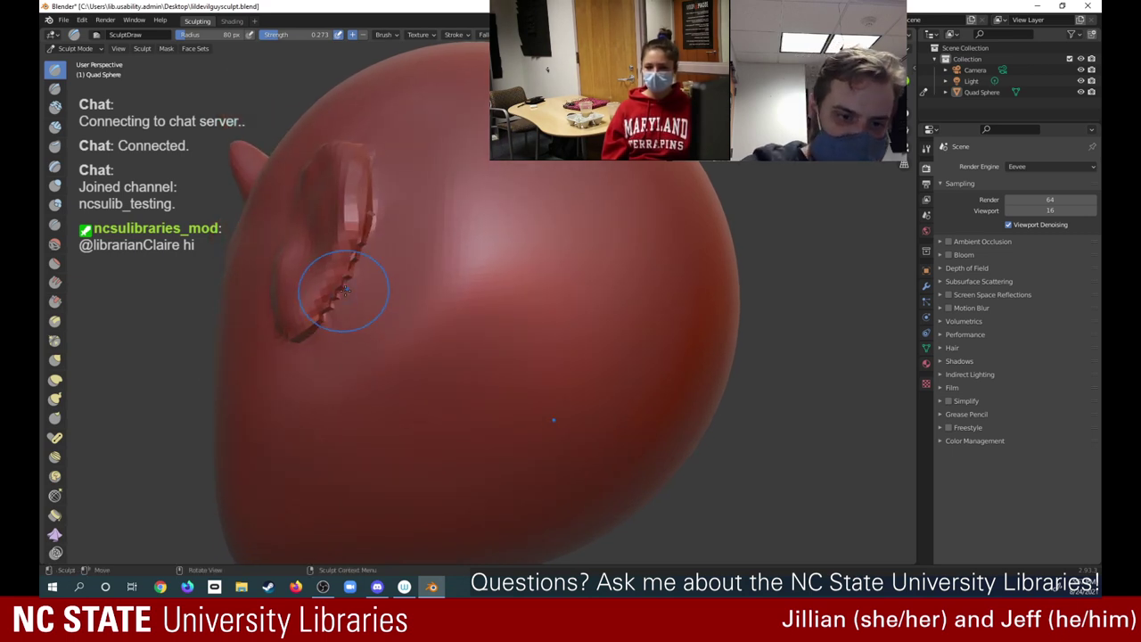
# Build up the ear's lower rear edge down to the lobe with the Draw brush
pyautogui.moveTo(343, 279)
pyautogui.mouseDown()
pyautogui.moveTo(330, 298)
pyautogui.moveTo(348, 264)
pyautogui.moveTo(313, 328)
pyautogui.mouseUp()
pyautogui.moveTo(324, 330); pyautogui.dragTo(337, 331, button='middle')
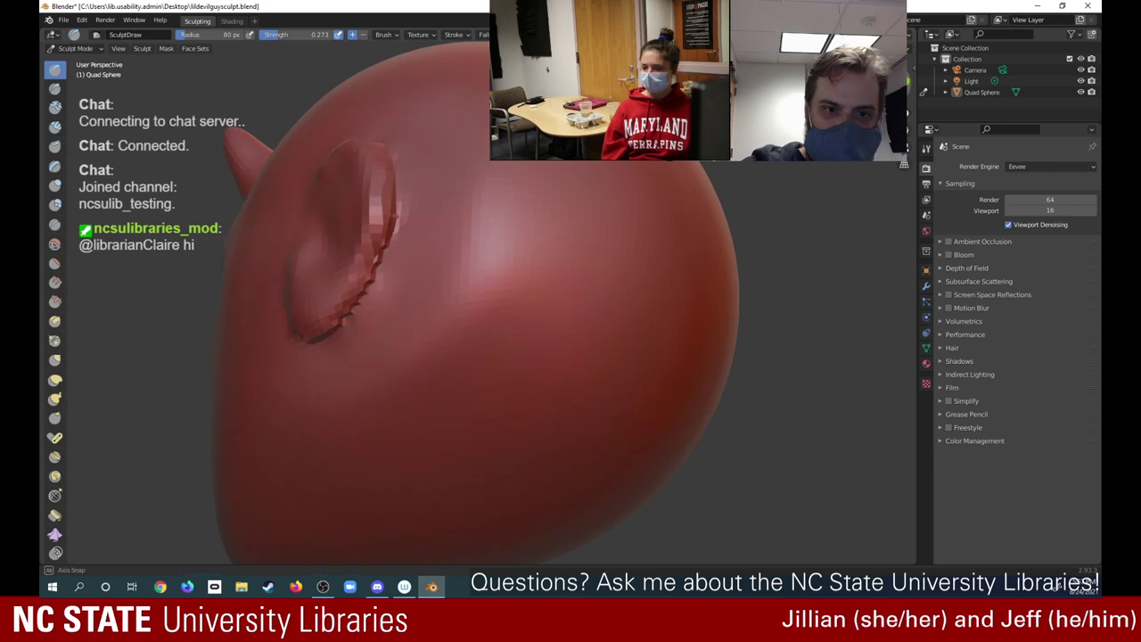
# Bring the whole horned head into view from the front and save the sculpt to its existing file
pyautogui.moveTo(860, 98); pyautogui.dragTo(1024, 112, button='middle')
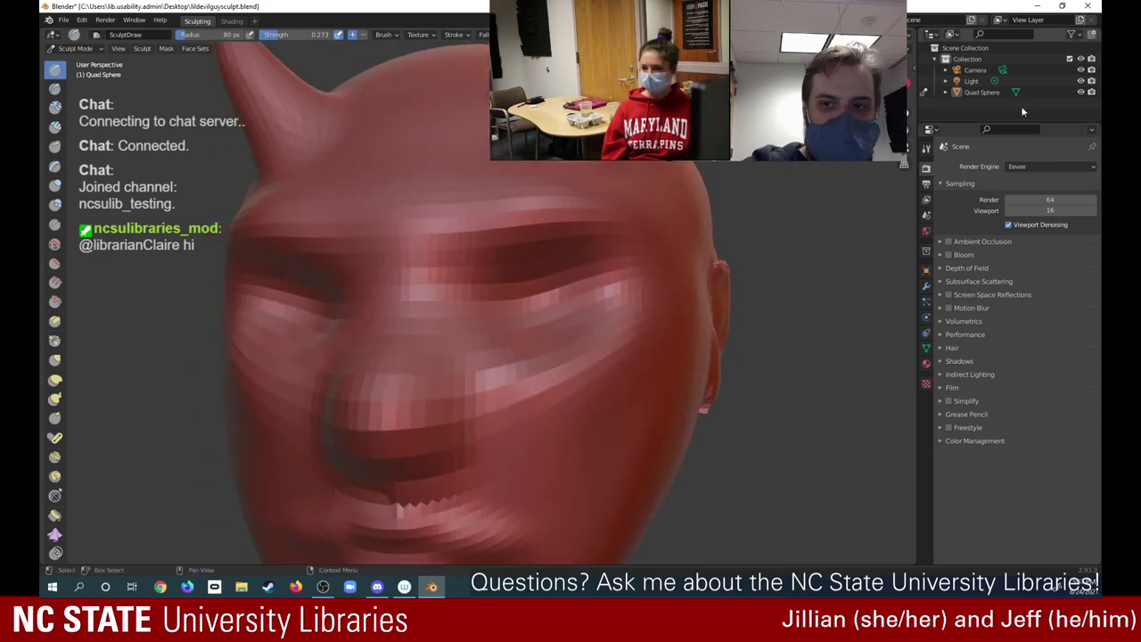
pyautogui.scroll(-5, 891, 179)
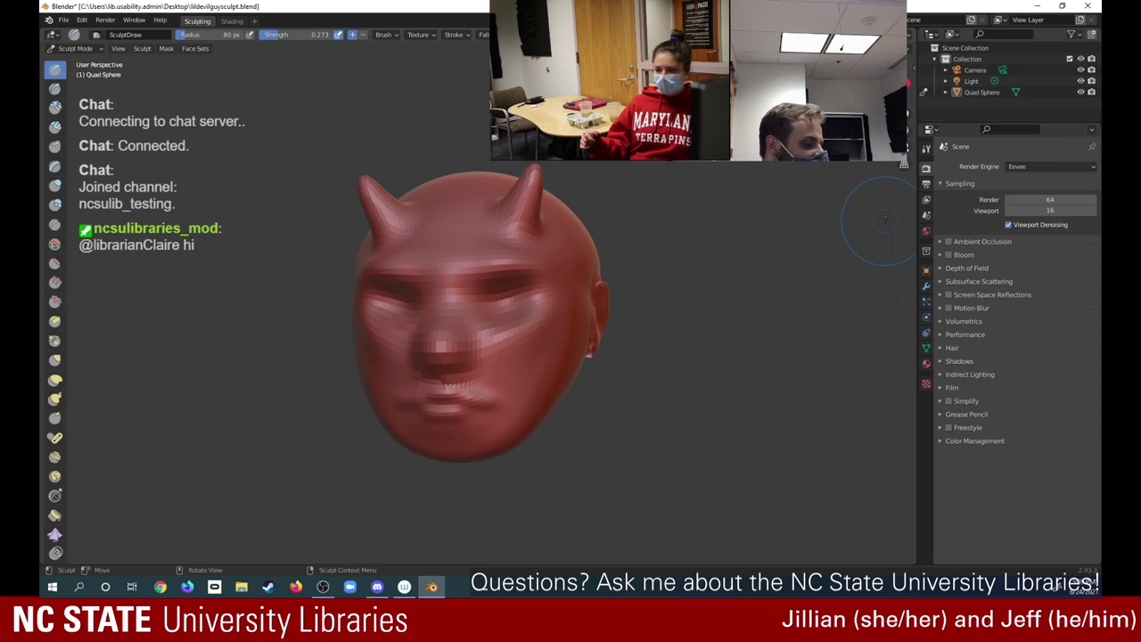
pyautogui.hotkey('ctrl', 's')
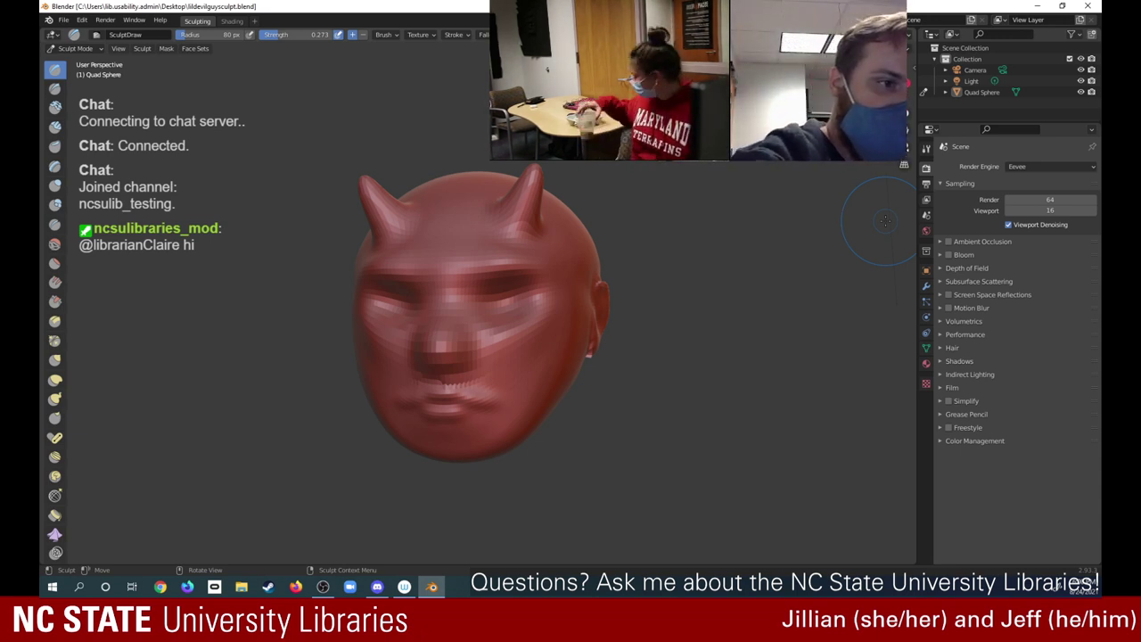
pyautogui.click(63, 20)
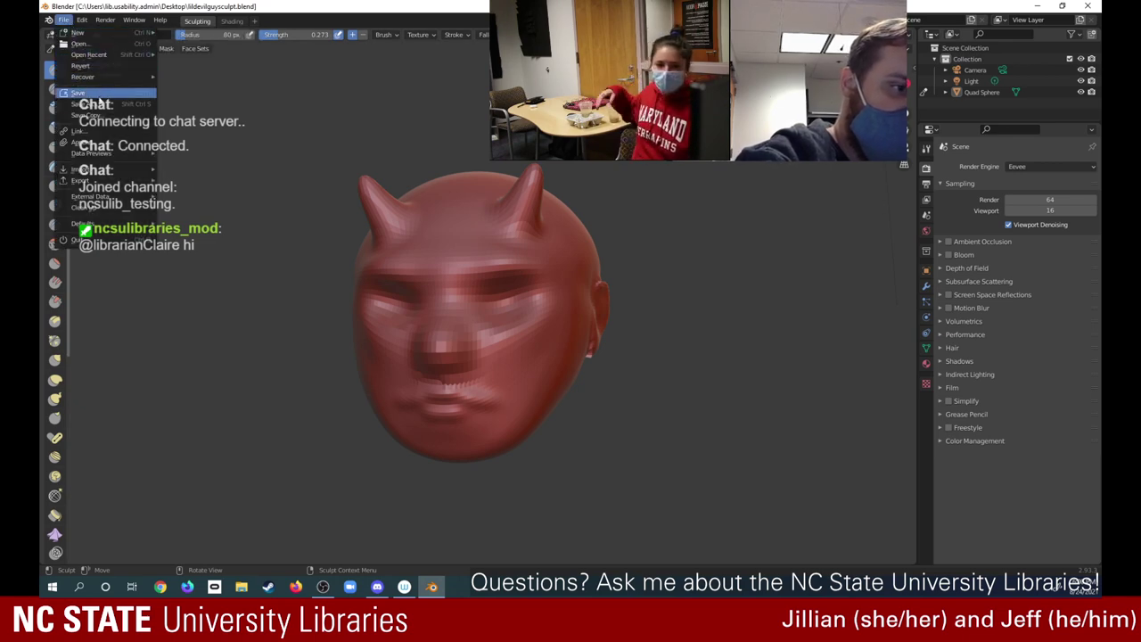
pyautogui.click(84, 104)
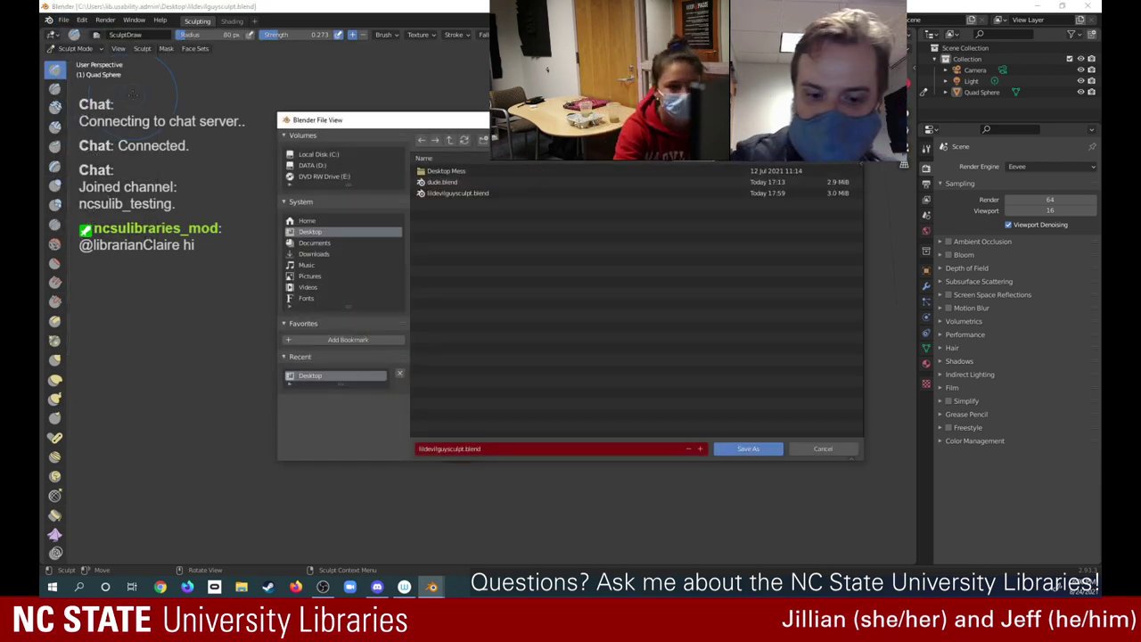
pyautogui.click(822, 450)
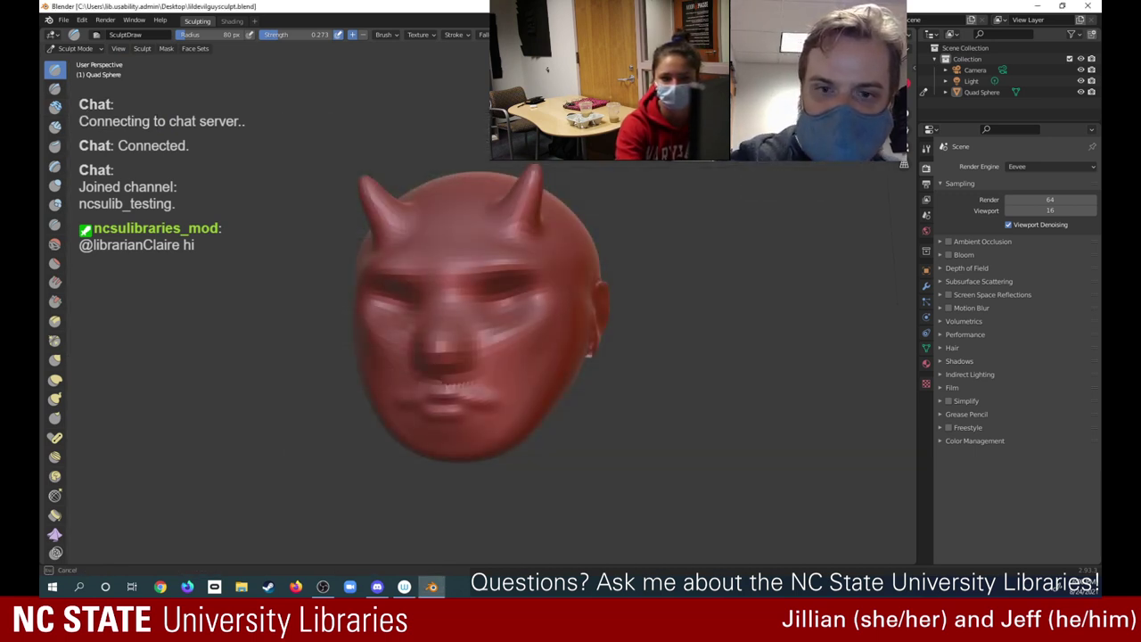
# Close Blender with the head sculpt saved
pyautogui.click(1088, 5)
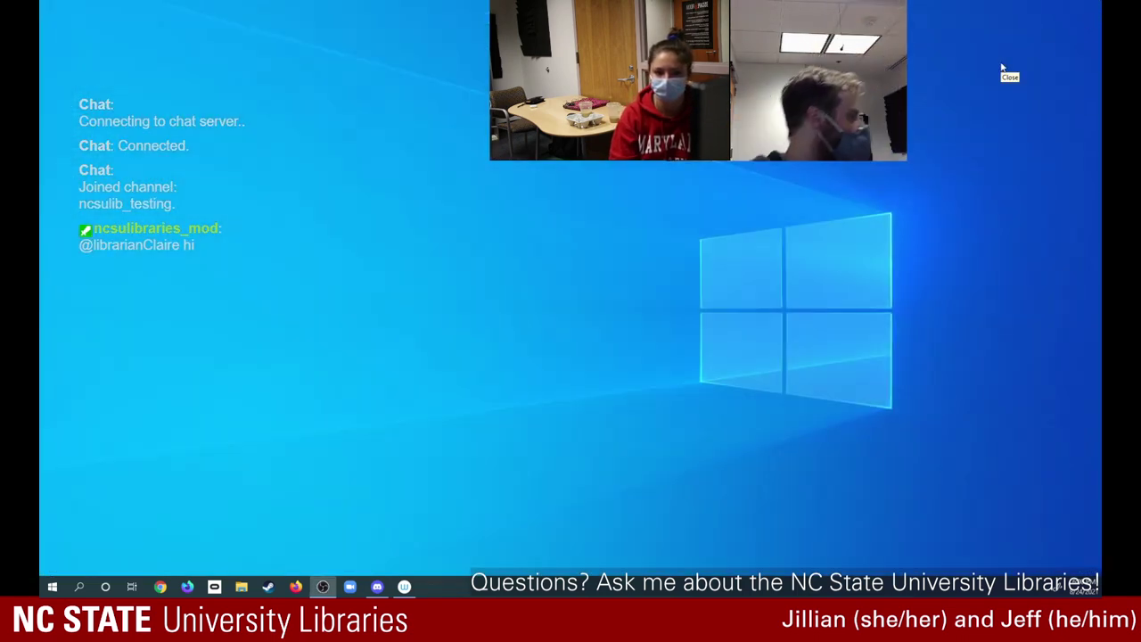